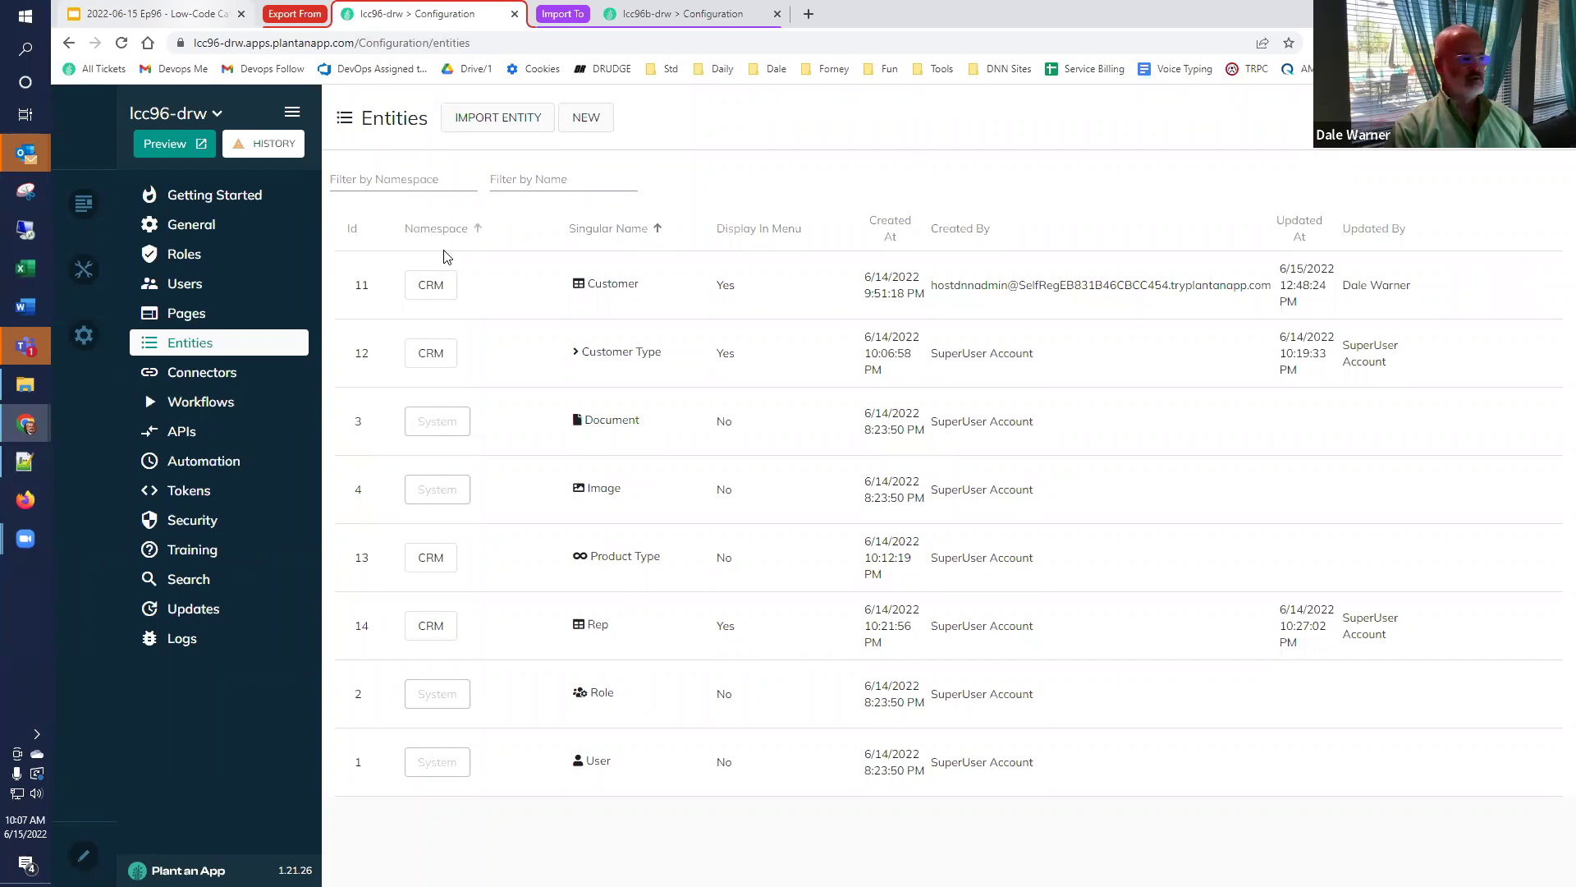
Export the Customer entity from lcc96-drw and copy its JSON definition.
{"action": "mouse_move", "coordinate": [448, 266]}
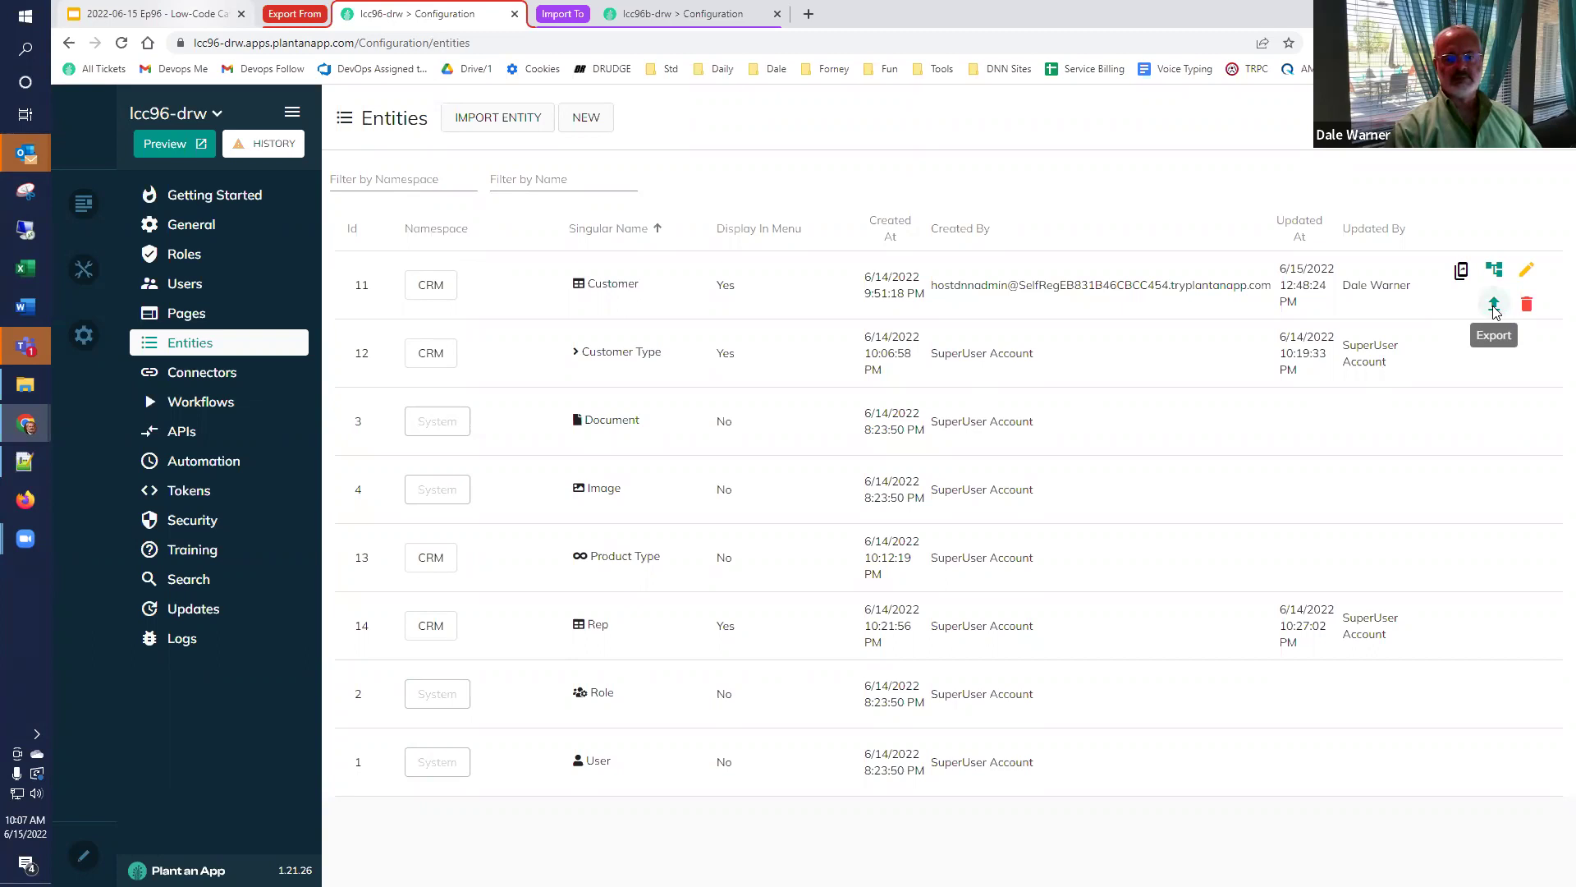
{"action": "left_click", "coordinate": [1494, 308]}
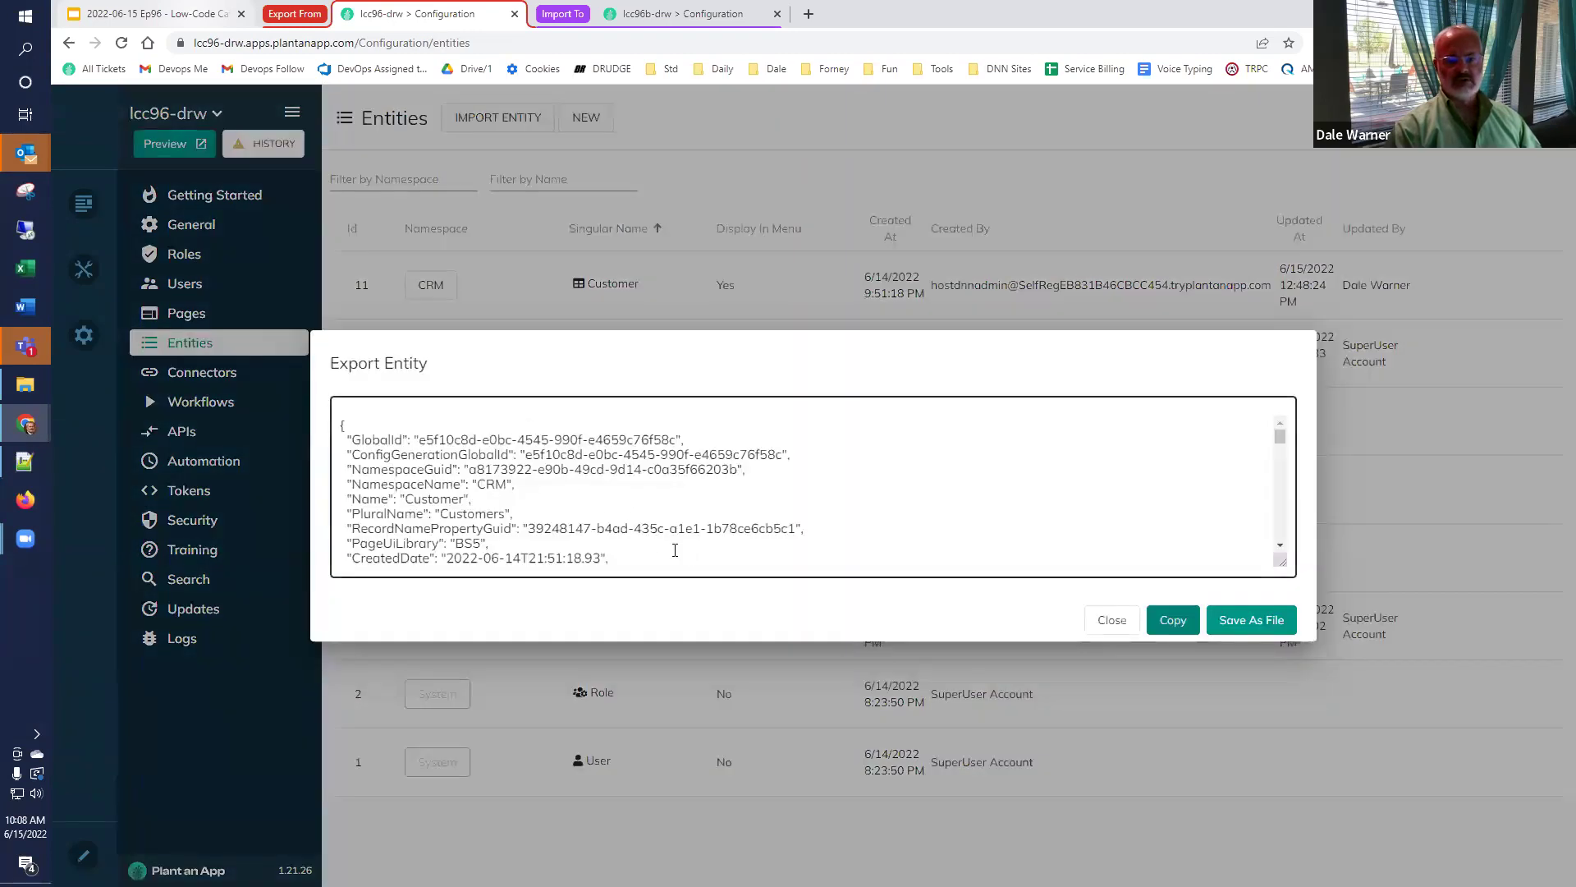
{"action": "scroll", "coordinate": [742, 513], "scroll_direction": "down", "scroll_amount": 10}
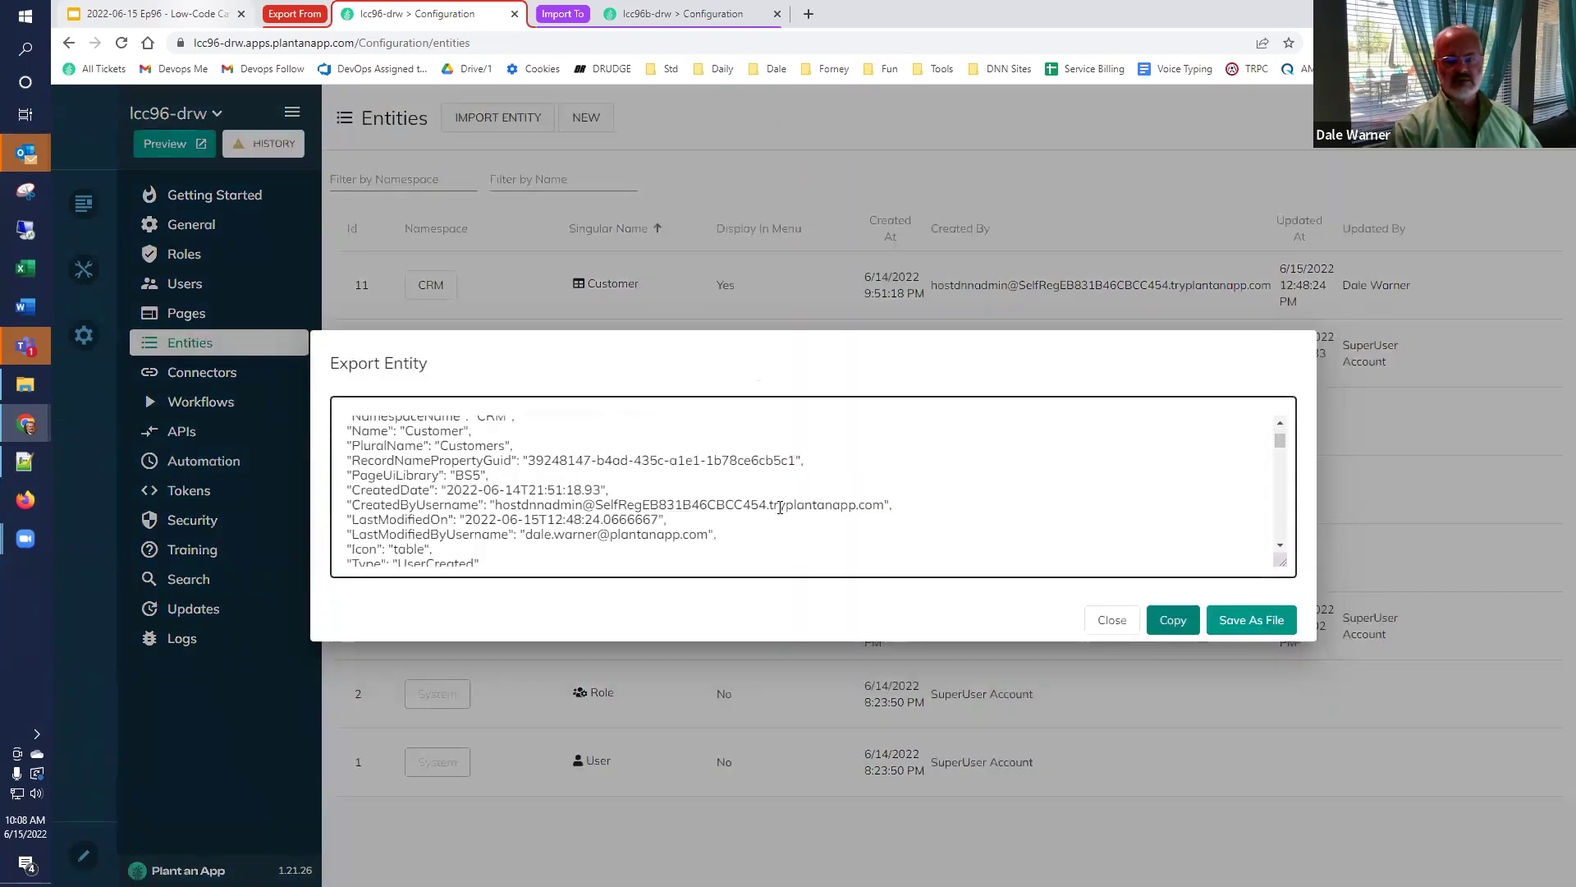
{"action": "scroll", "coordinate": [778, 508], "scroll_direction": "up", "scroll_amount": 5}
{"action": "scroll", "coordinate": [778, 508], "scroll_direction": "up", "scroll_amount": 5}
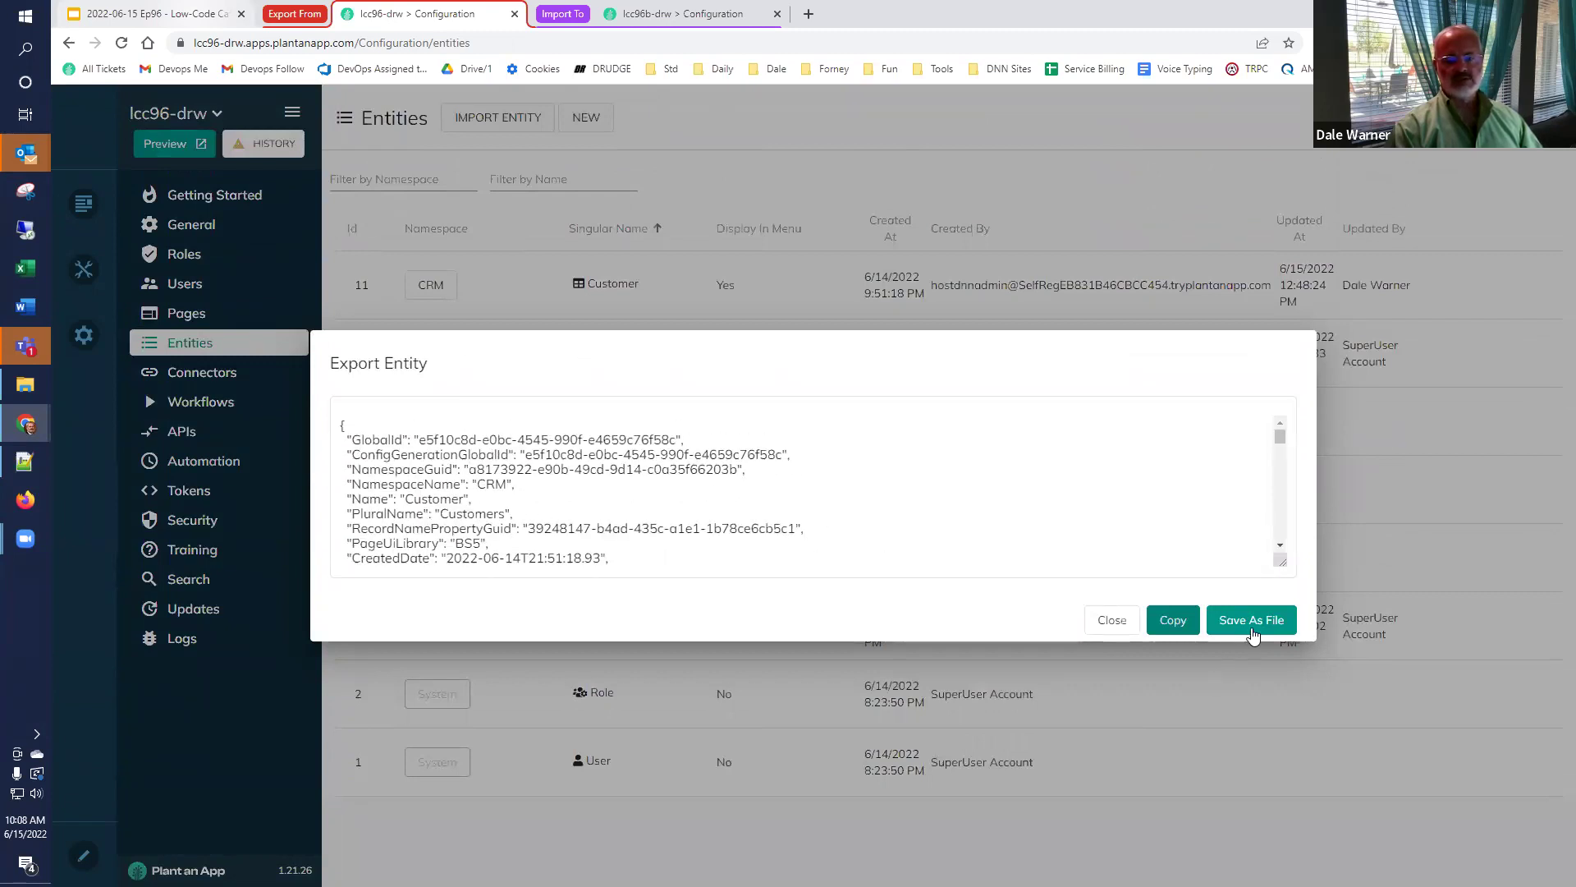
{"action": "left_click", "coordinate": [1172, 623]}
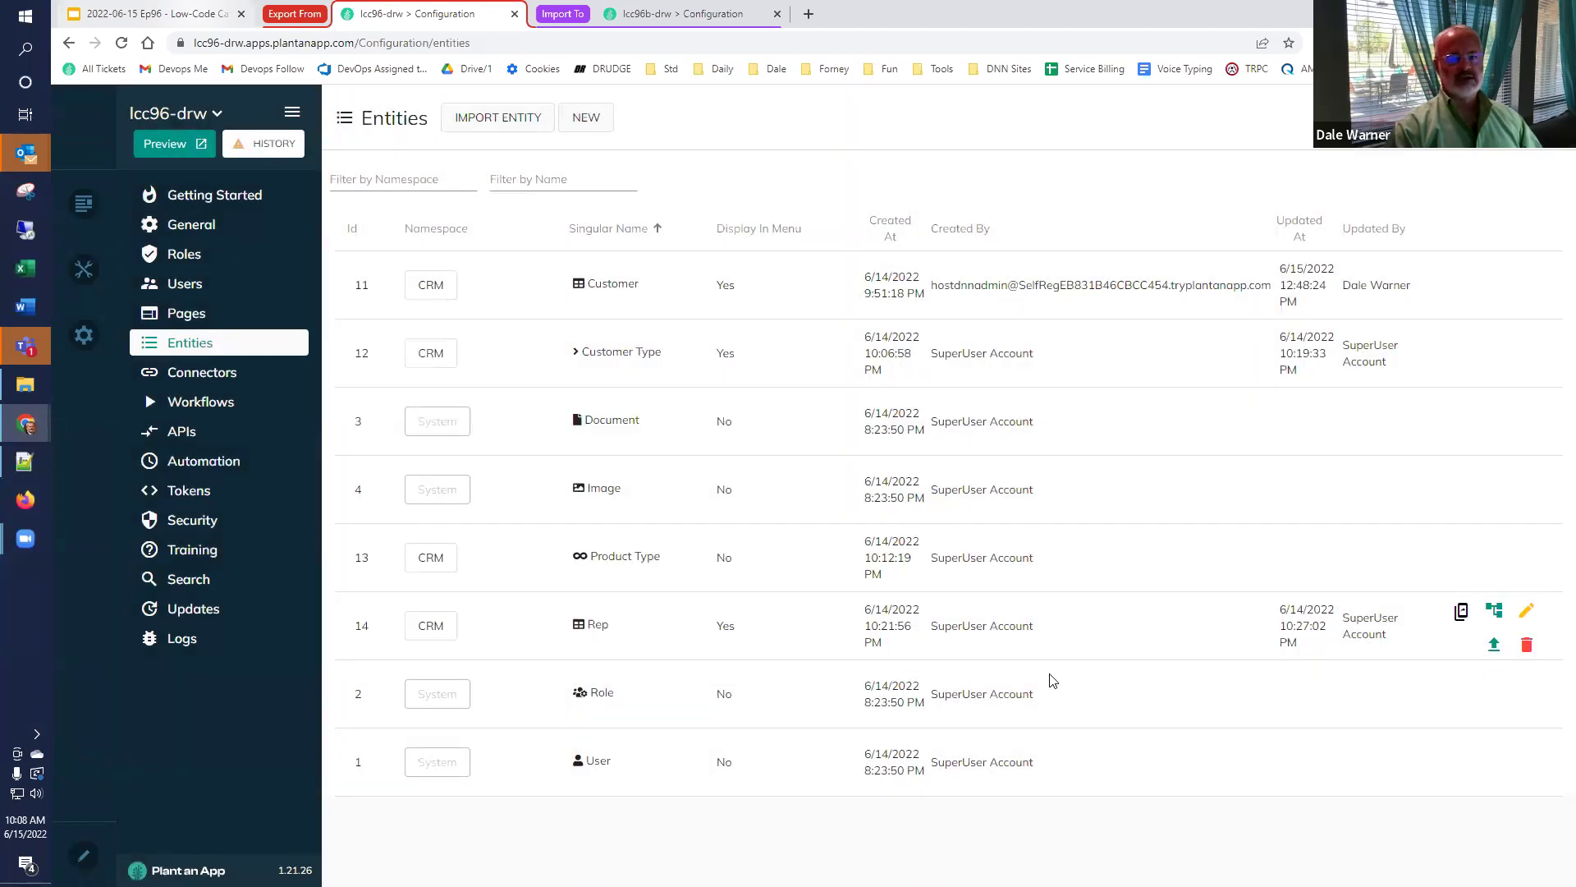
Paste the Customer JSON into lcc96b-drw's entity import and run it, which fails validation.
{"action": "left_click", "coordinate": [646, 17]}
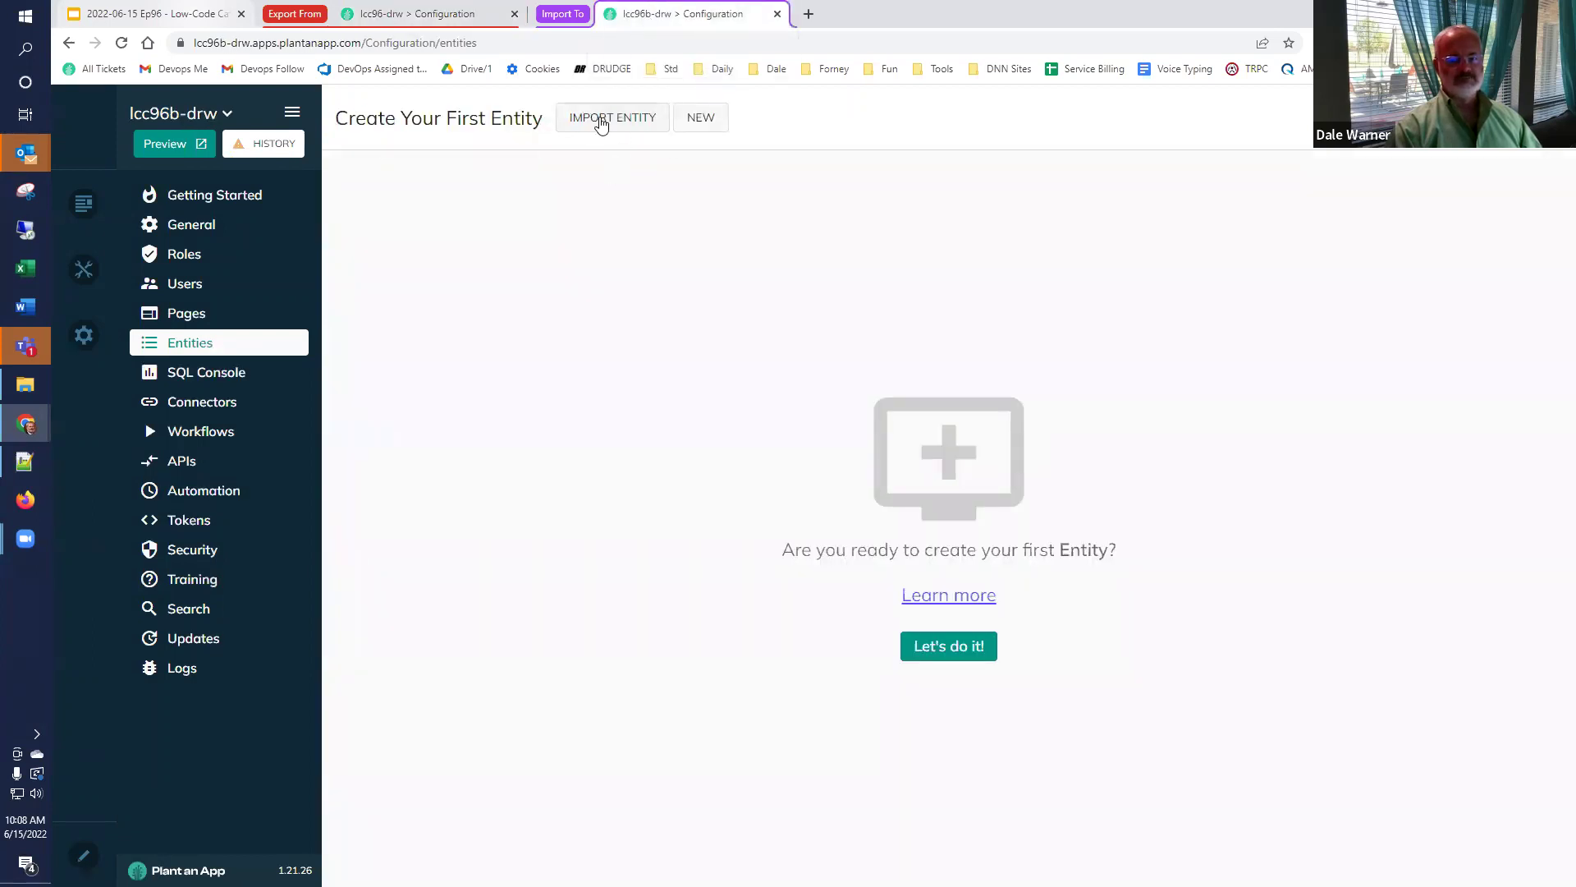
{"action": "left_click", "coordinate": [600, 120]}
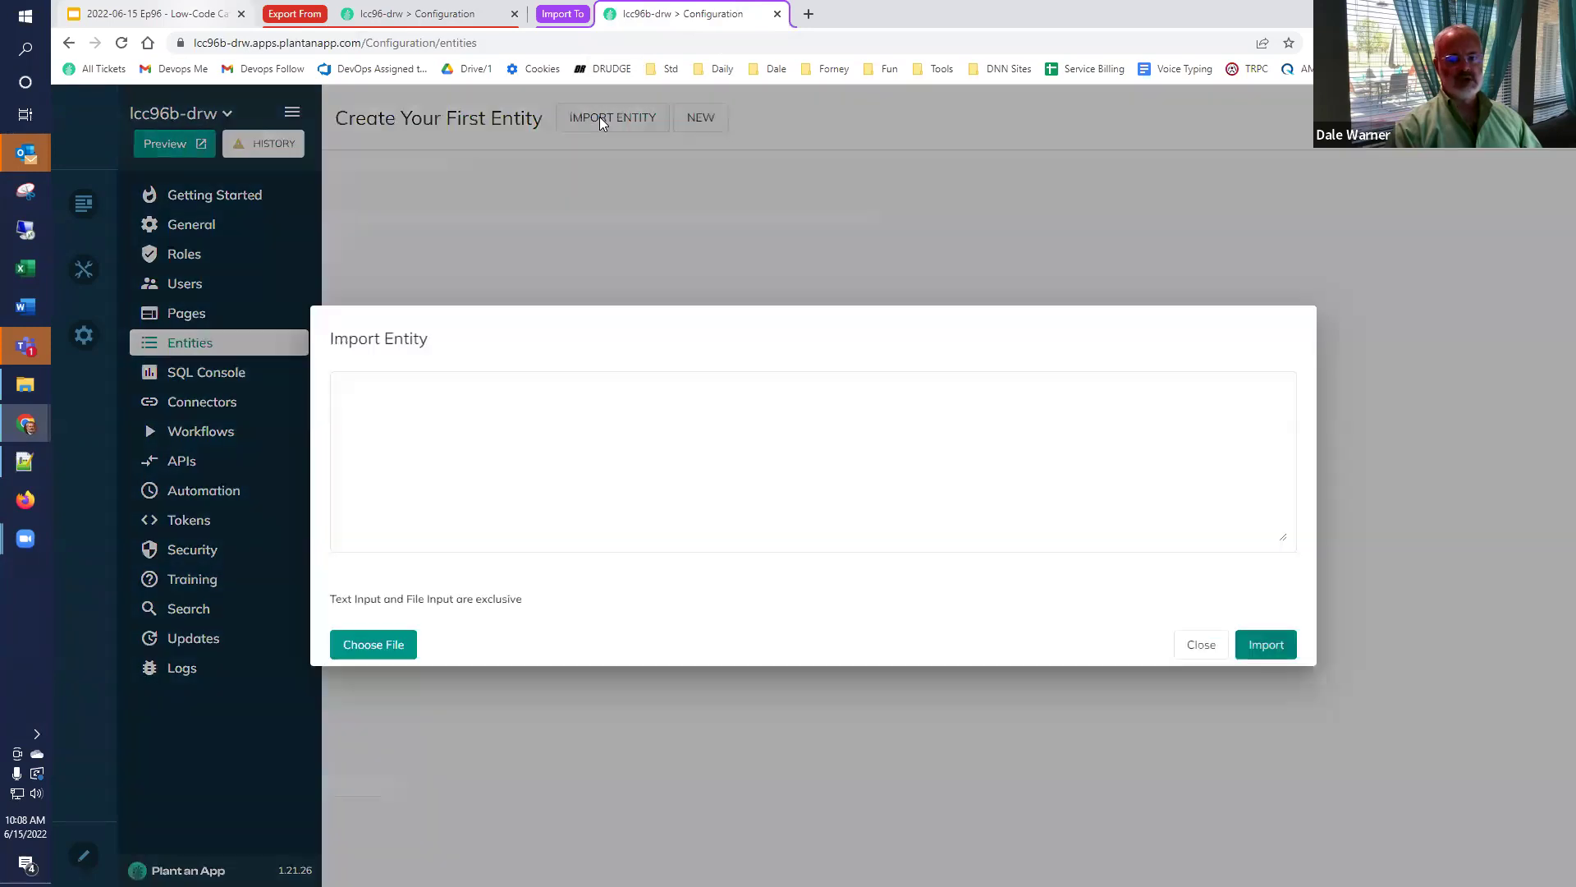
{"action": "left_click", "coordinate": [581, 433]}
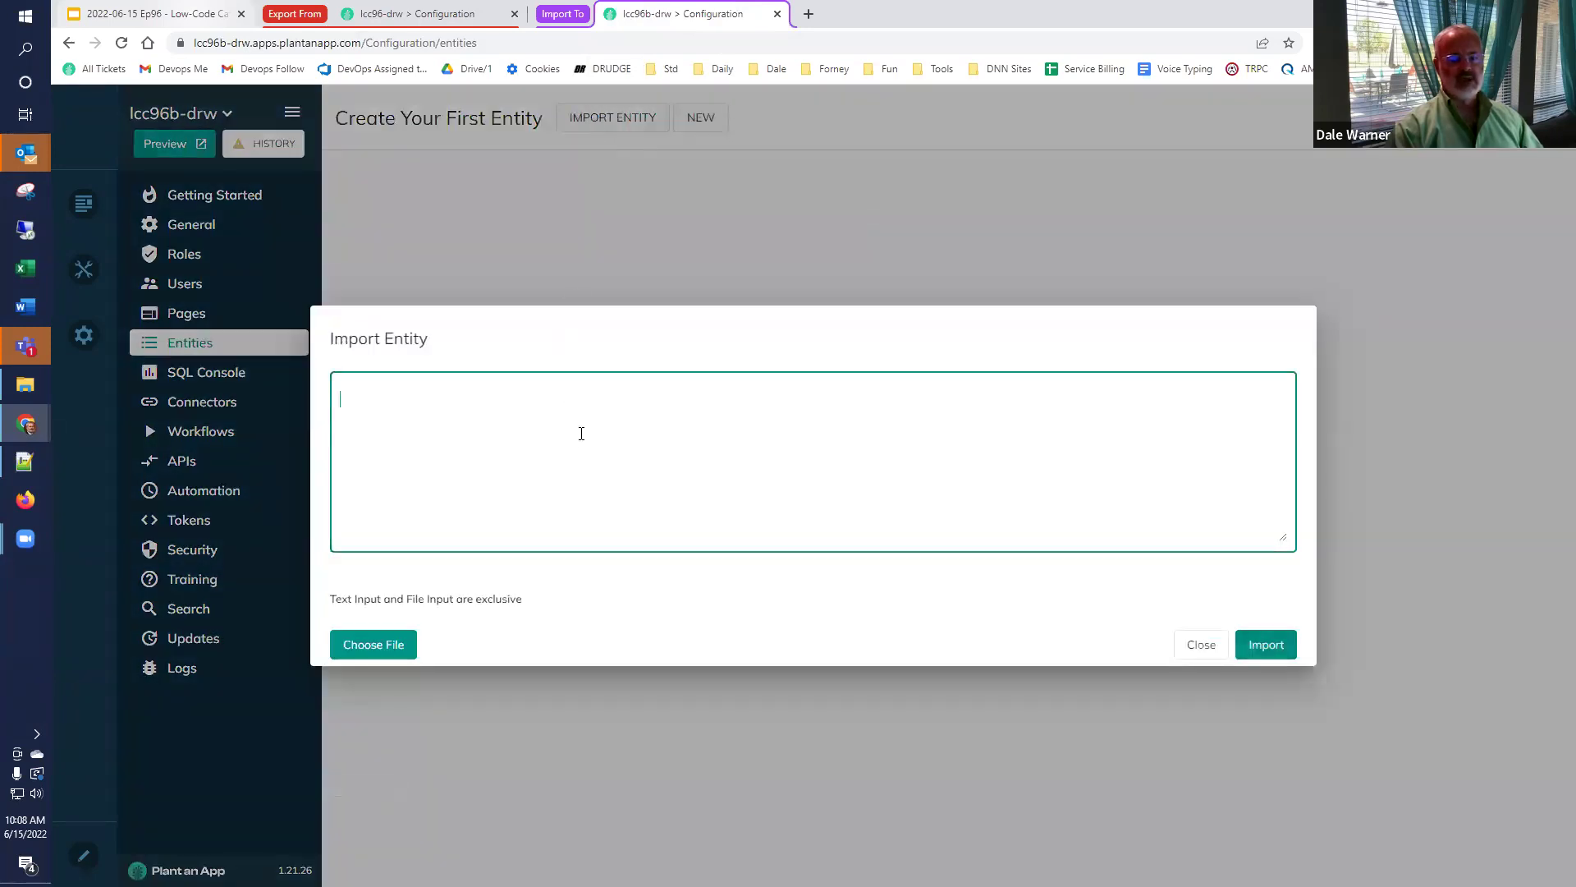
{"action": "key", "text": "ctrl+v"}
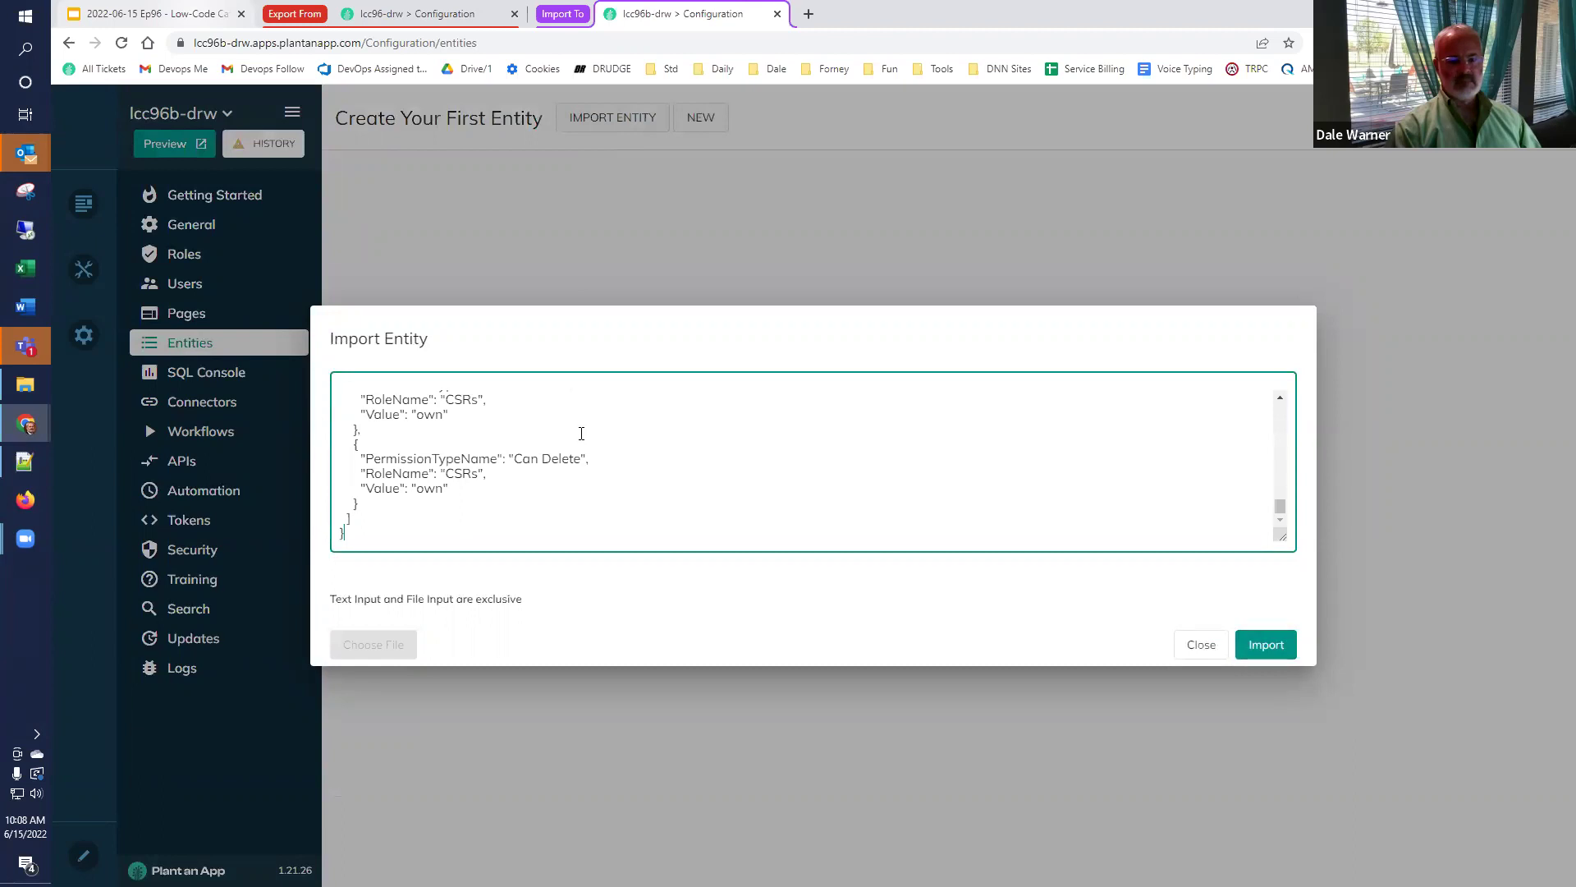
{"action": "left_click", "coordinate": [1265, 647]}
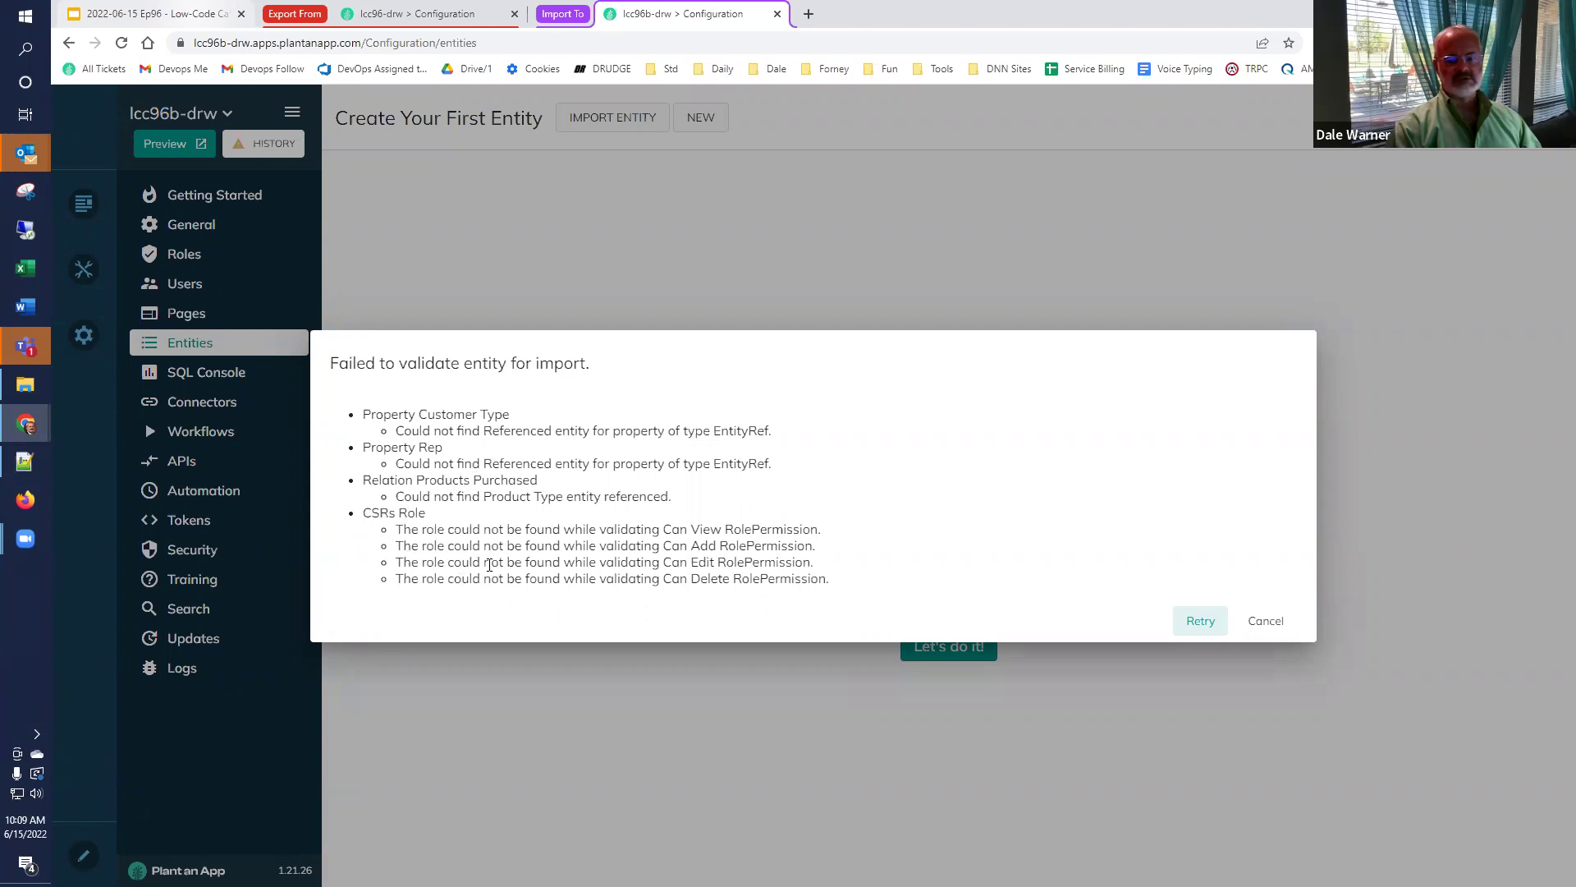
Cancel the failed import and copy the CSRs role name and 'Customer Service Reps' description from lcc96-drw.
{"action": "left_click", "coordinate": [1262, 621]}
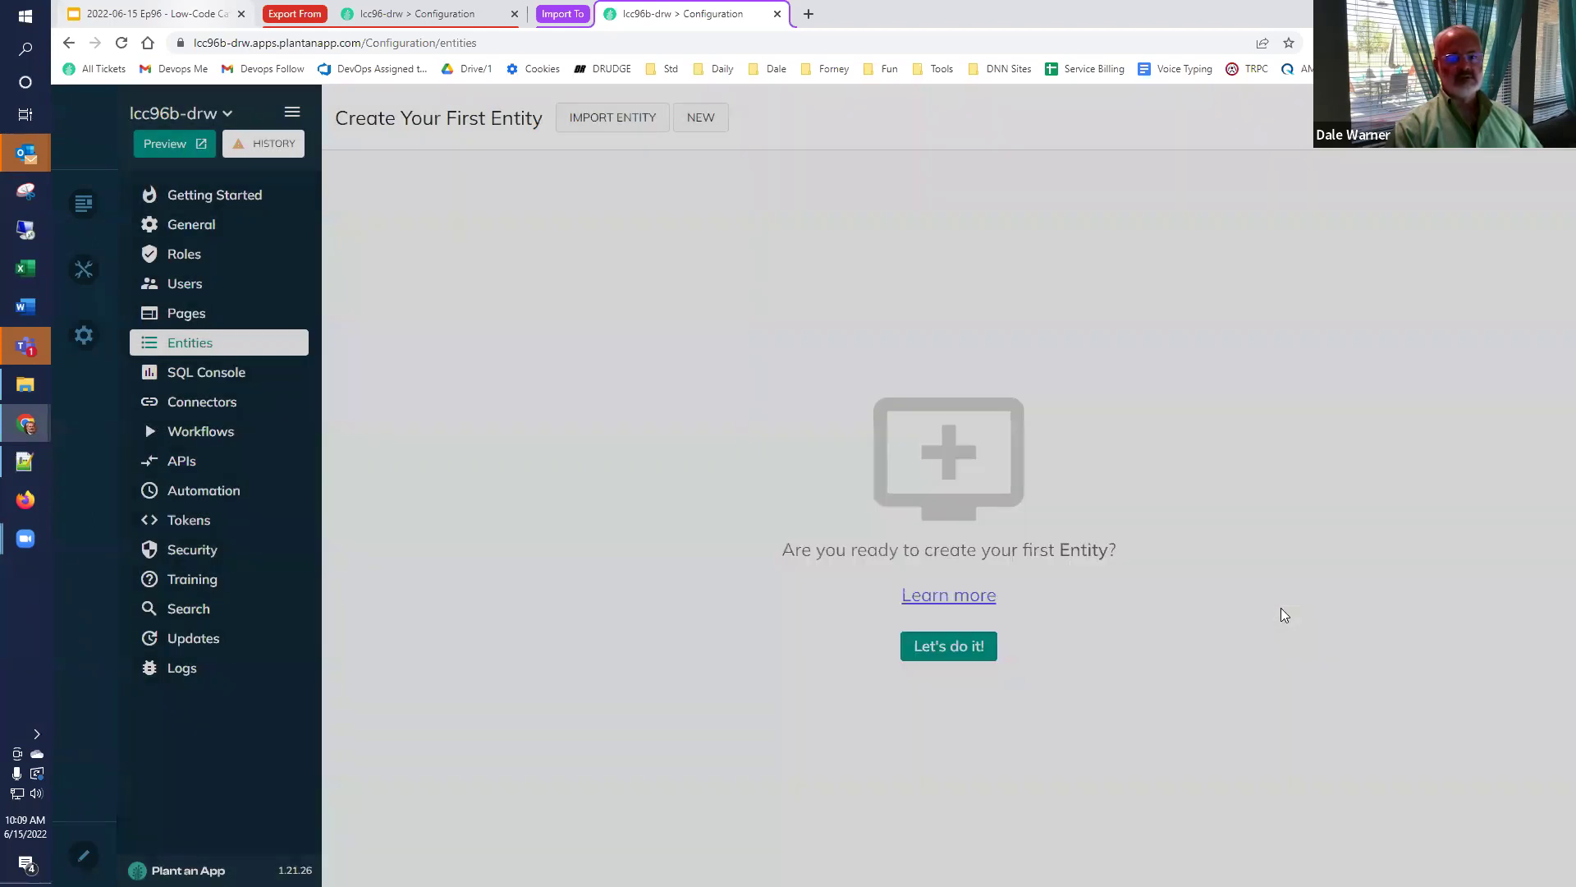
{"action": "left_click", "coordinate": [447, 14]}
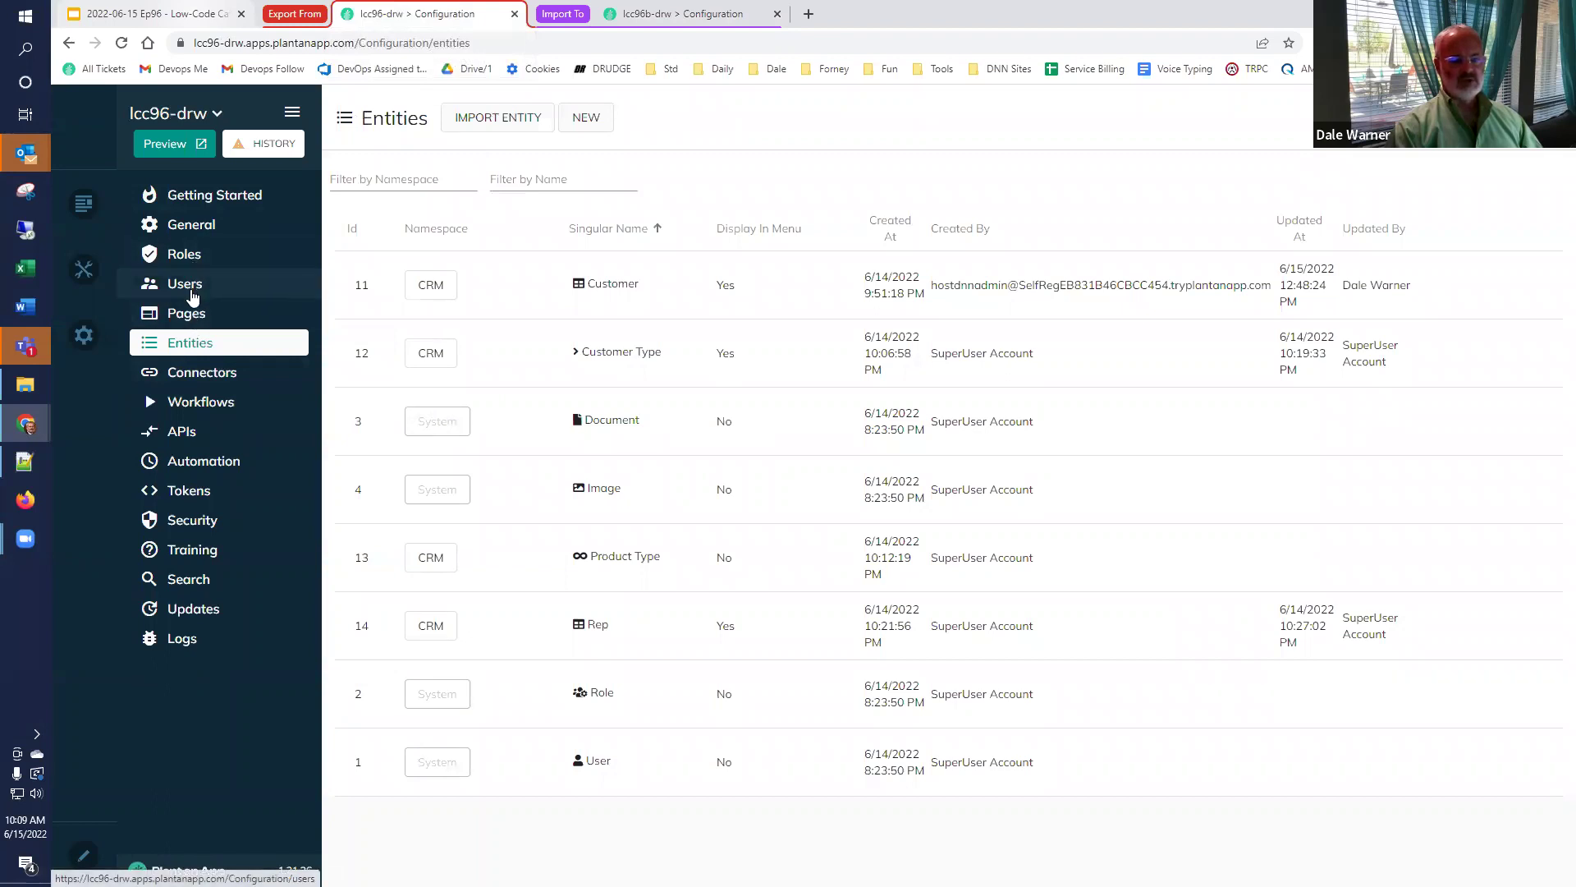
{"action": "left_click", "coordinate": [195, 258]}
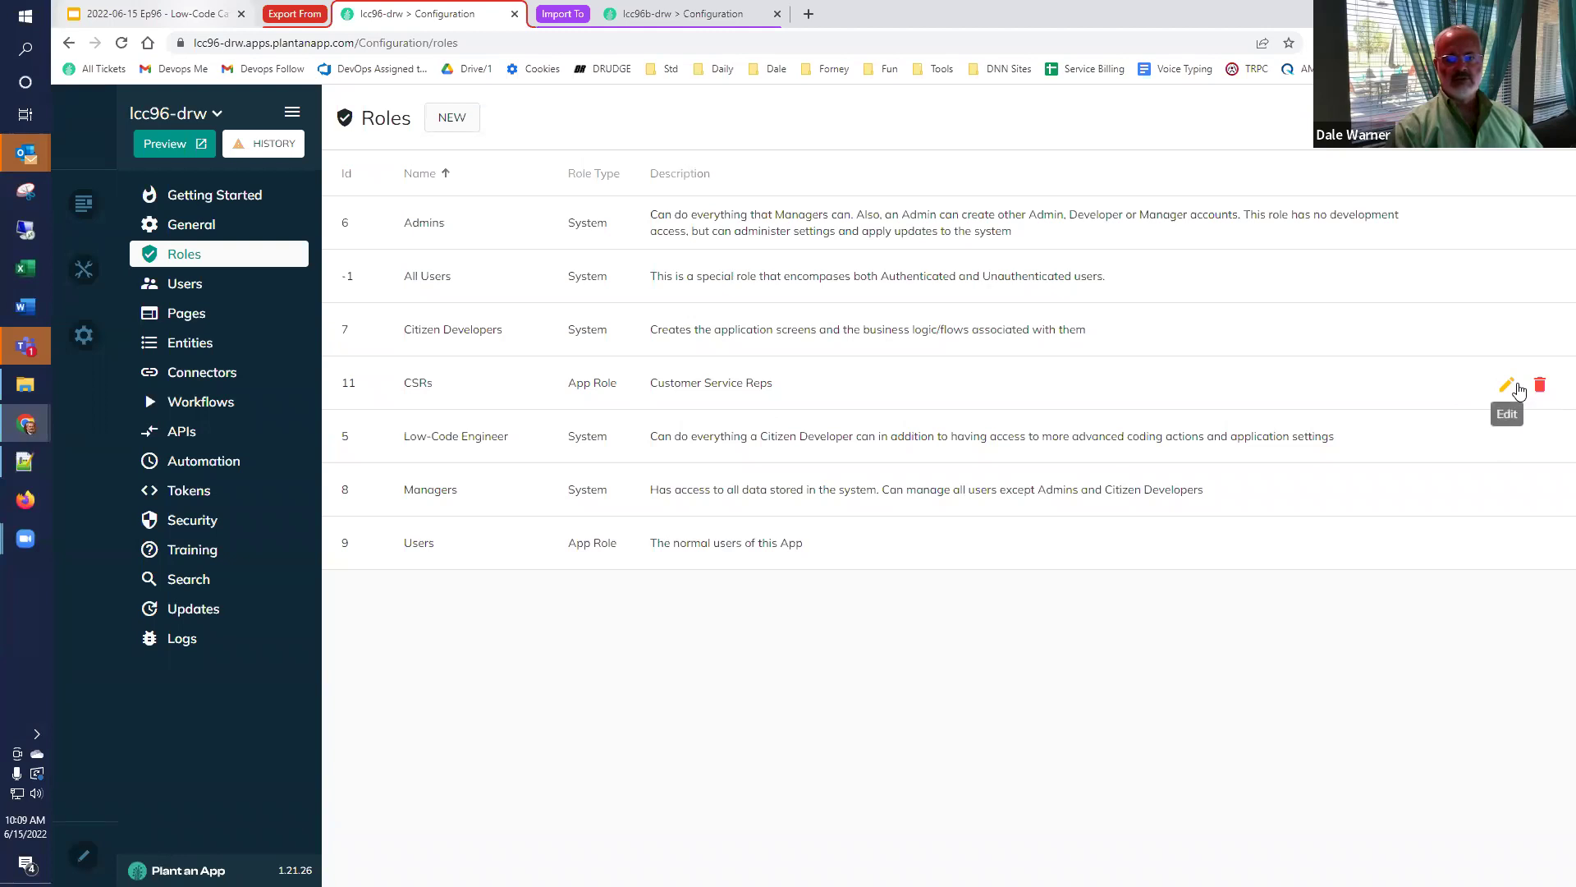
{"action": "left_click_drag", "start_coordinate": [448, 384], "coordinate": [371, 386]}
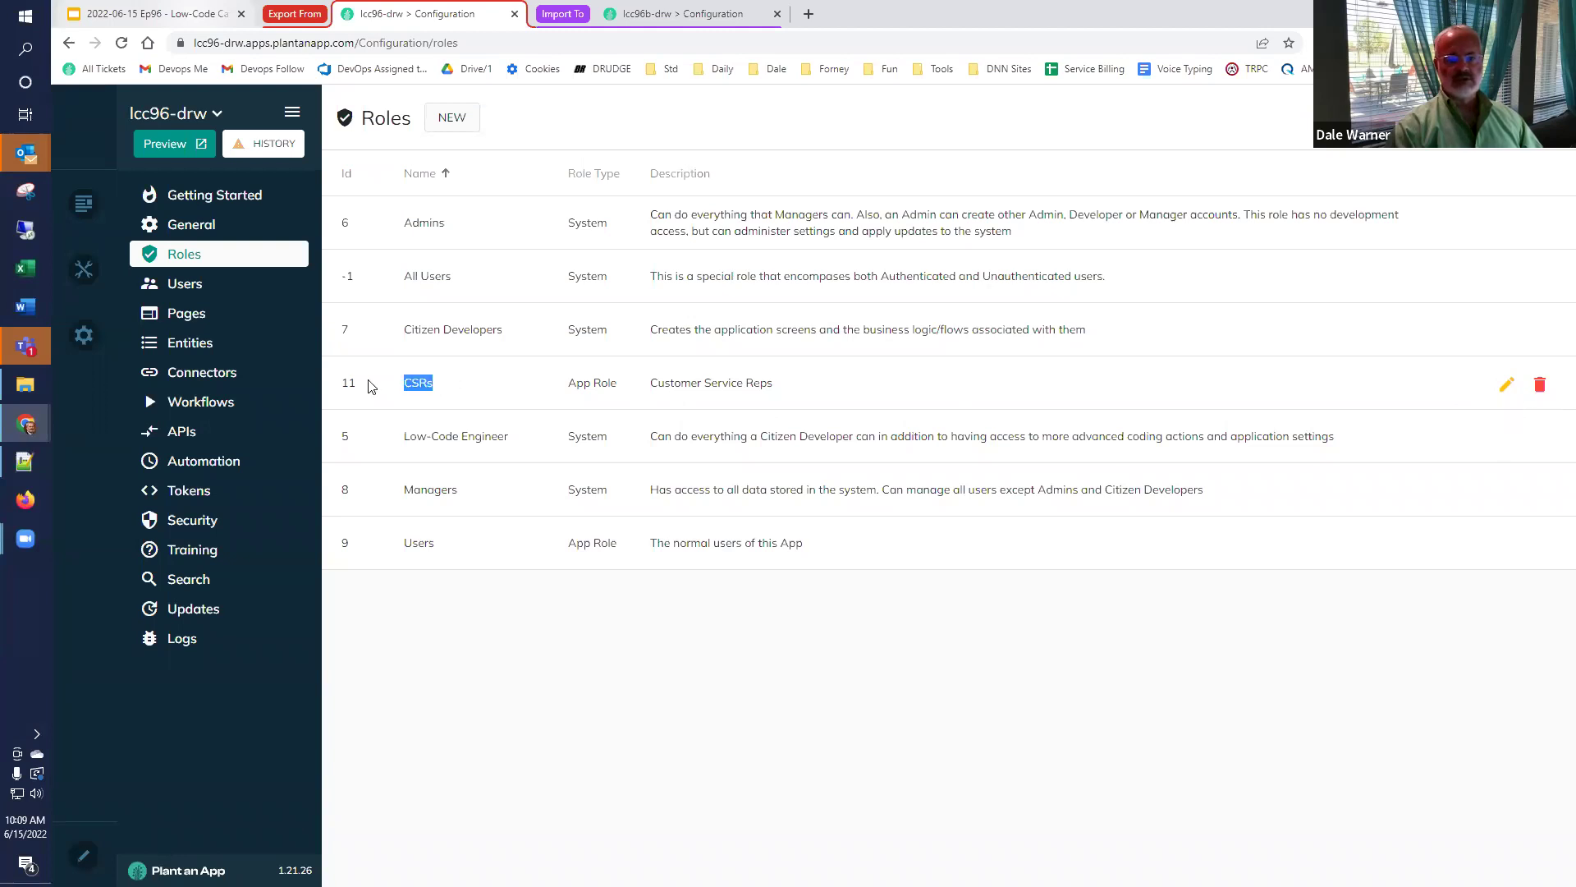
{"action": "left_click", "coordinate": [745, 390]}
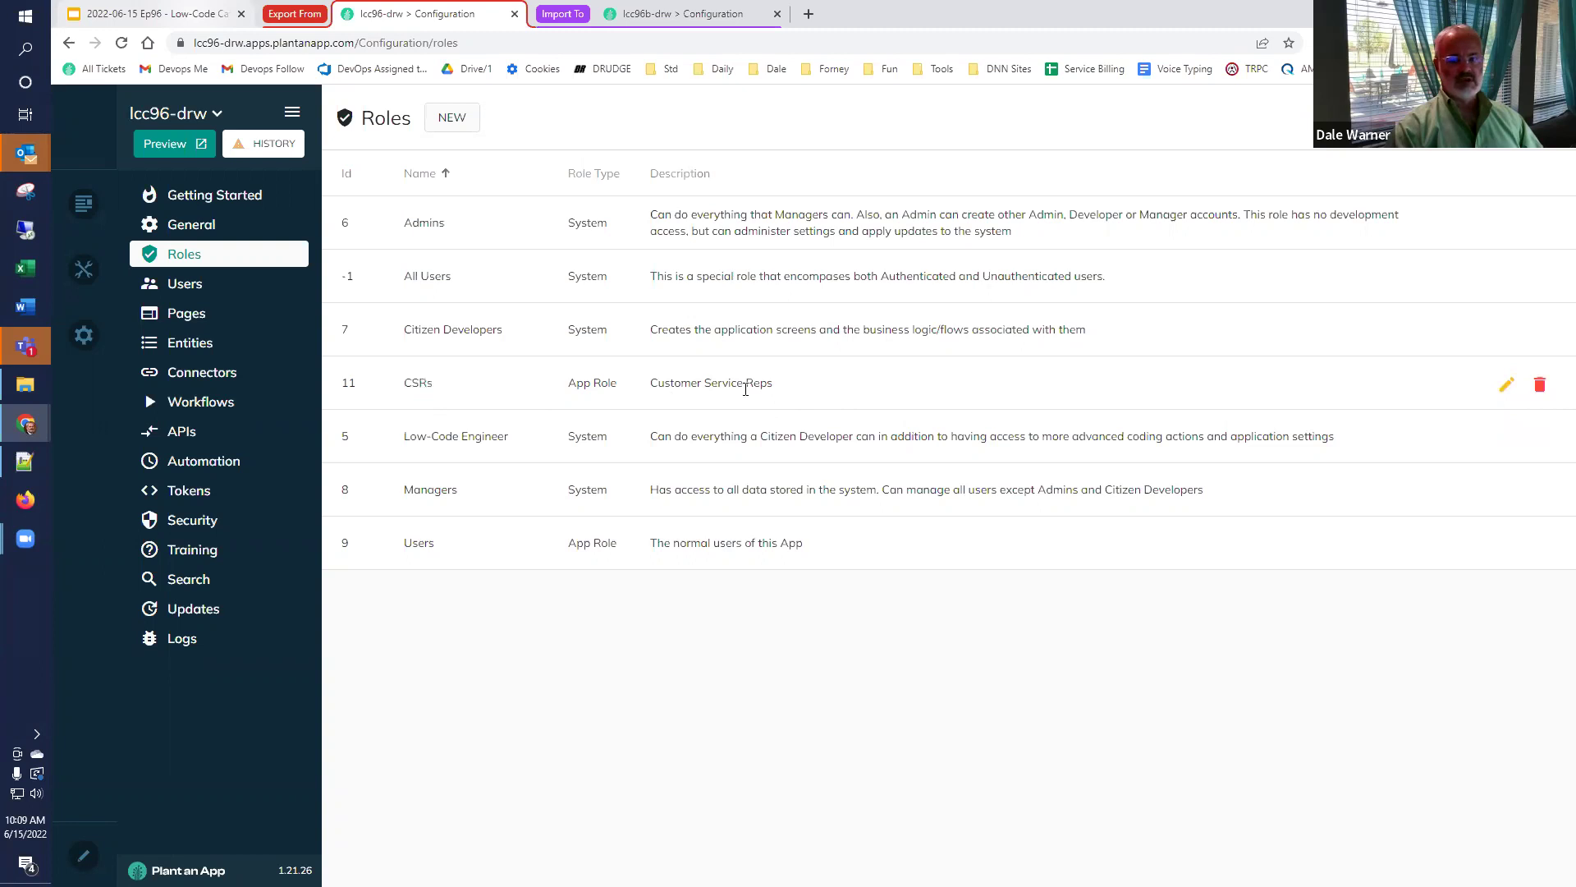
{"action": "triple_click", "coordinate": [746, 390]}
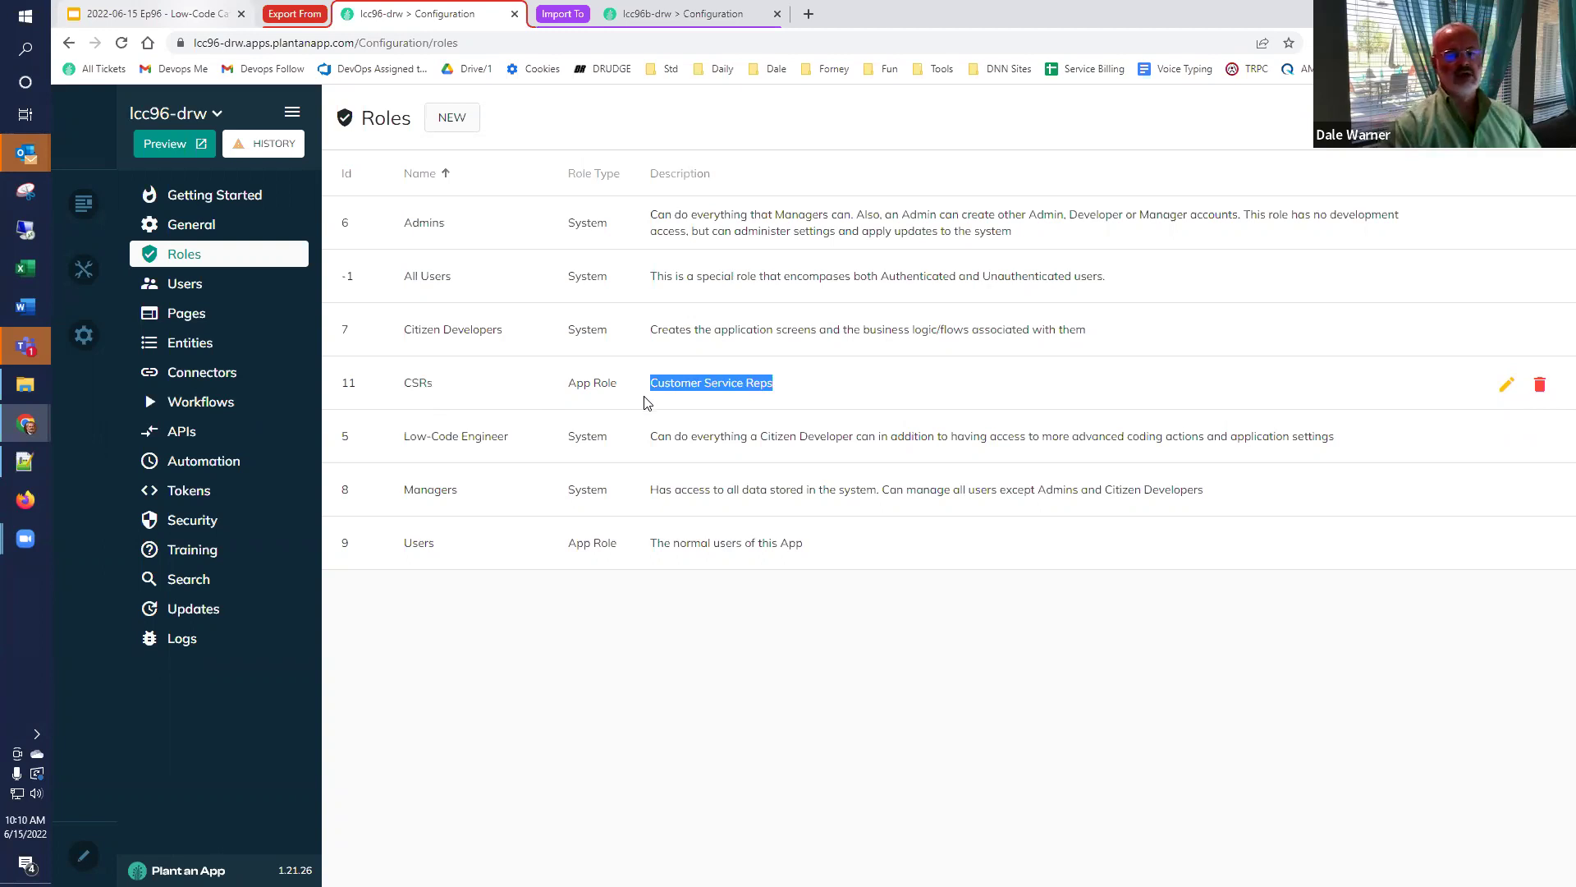
{"action": "left_click", "coordinate": [637, 13]}
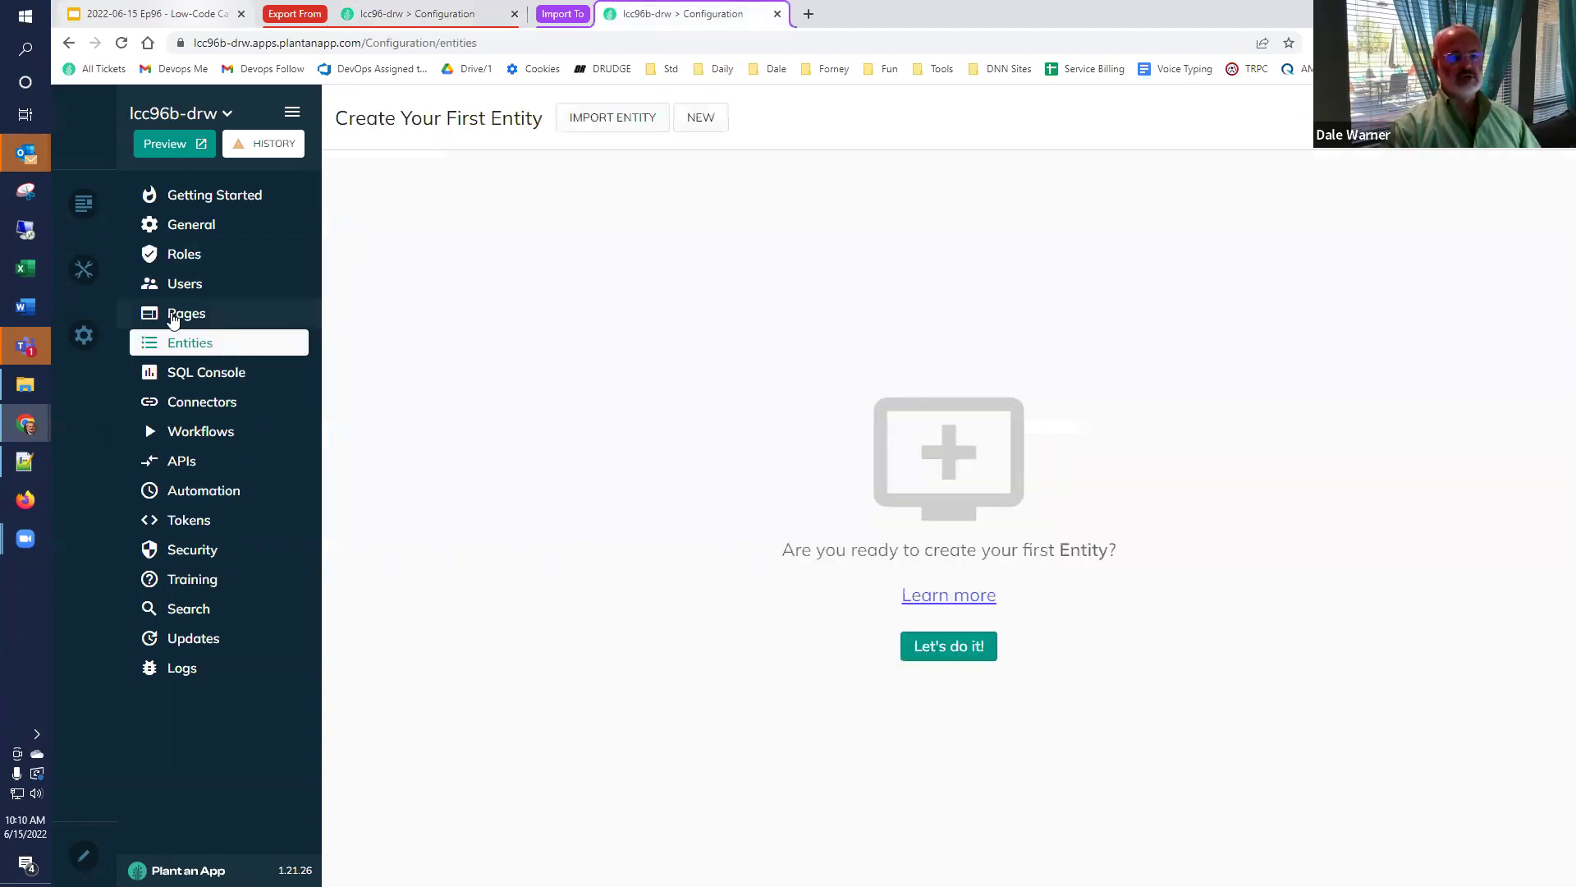
Start a new lcc96b-drw role with the description 'Customer Service Reps'.
{"action": "left_click", "coordinate": [181, 257]}
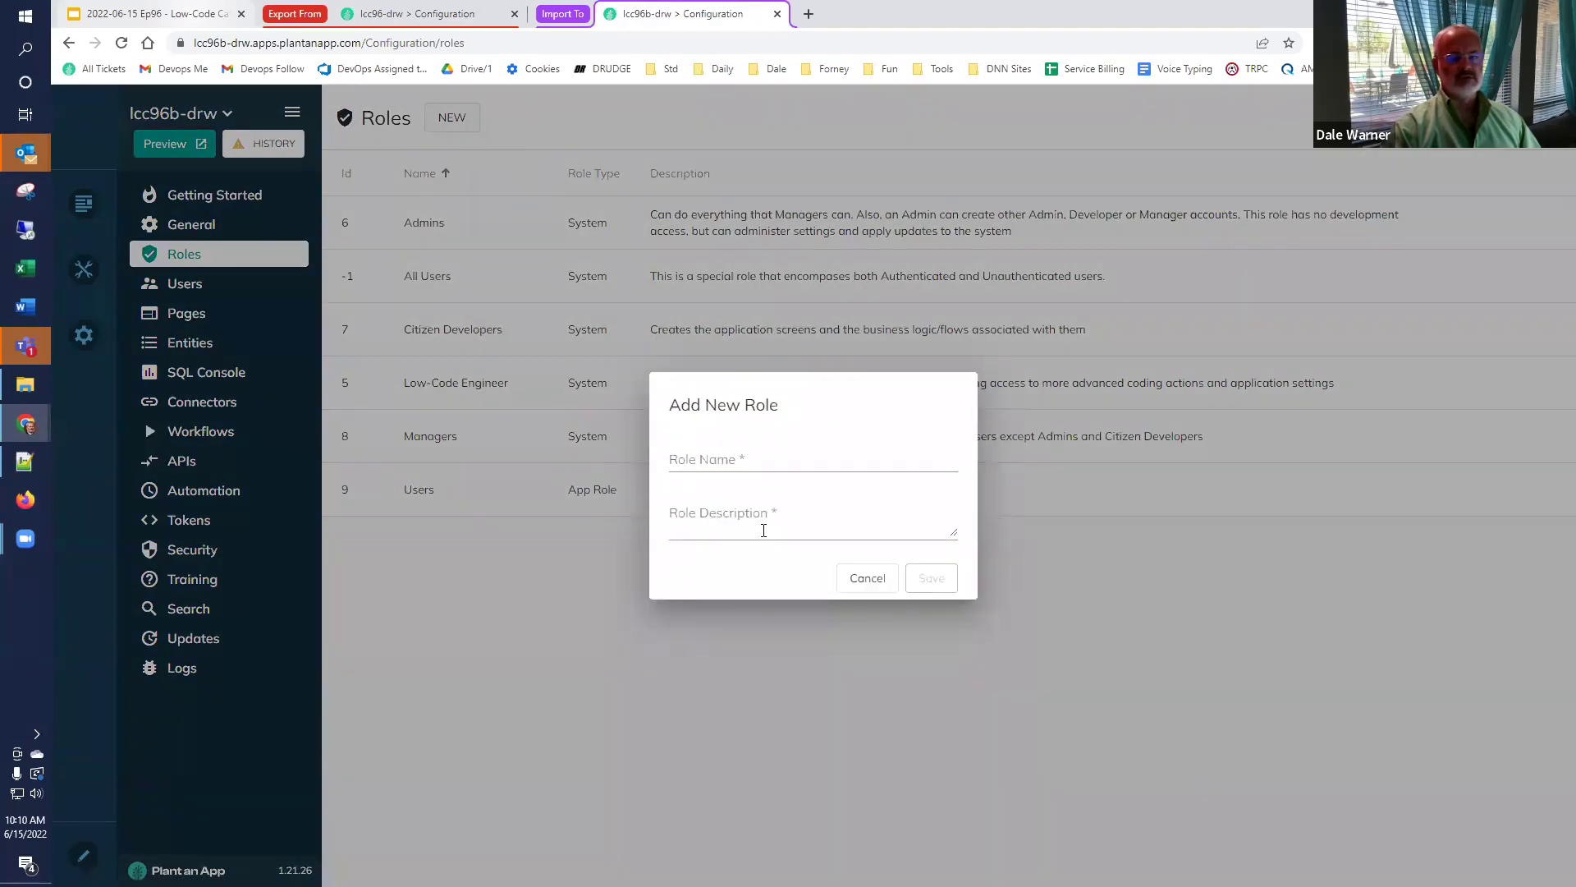
{"action": "left_click", "coordinate": [763, 530]}
{"action": "key", "text": "ctrl+v"}
{"action": "key", "text": "Home"}
{"action": "key", "text": "Delete"}
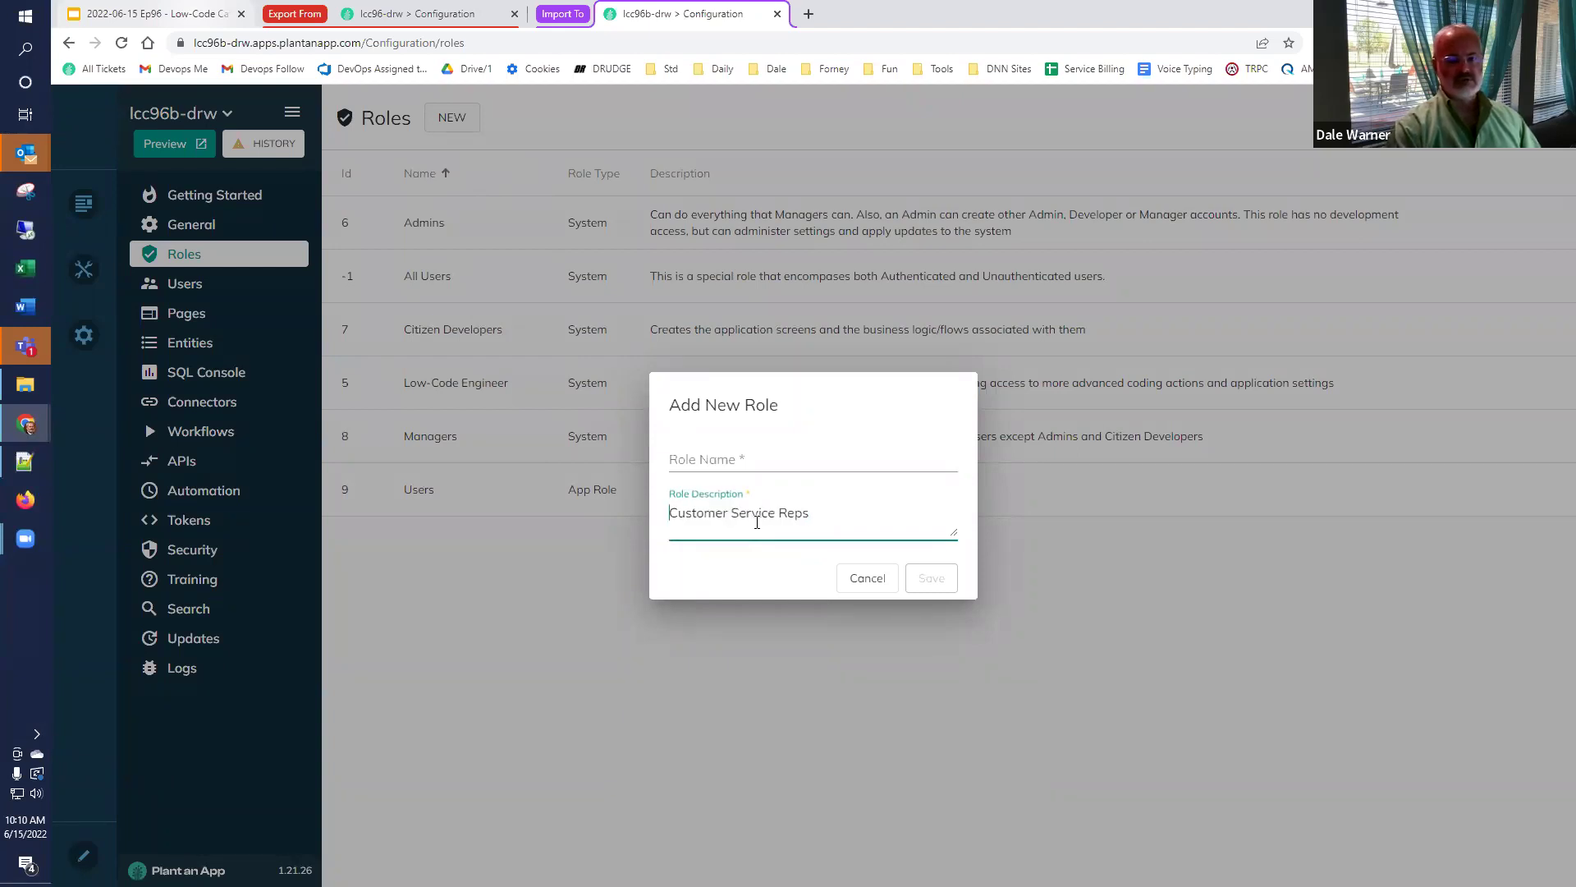
Name the new role CSRs from the clipboard history and save it.
{"action": "left_click", "coordinate": [814, 463]}
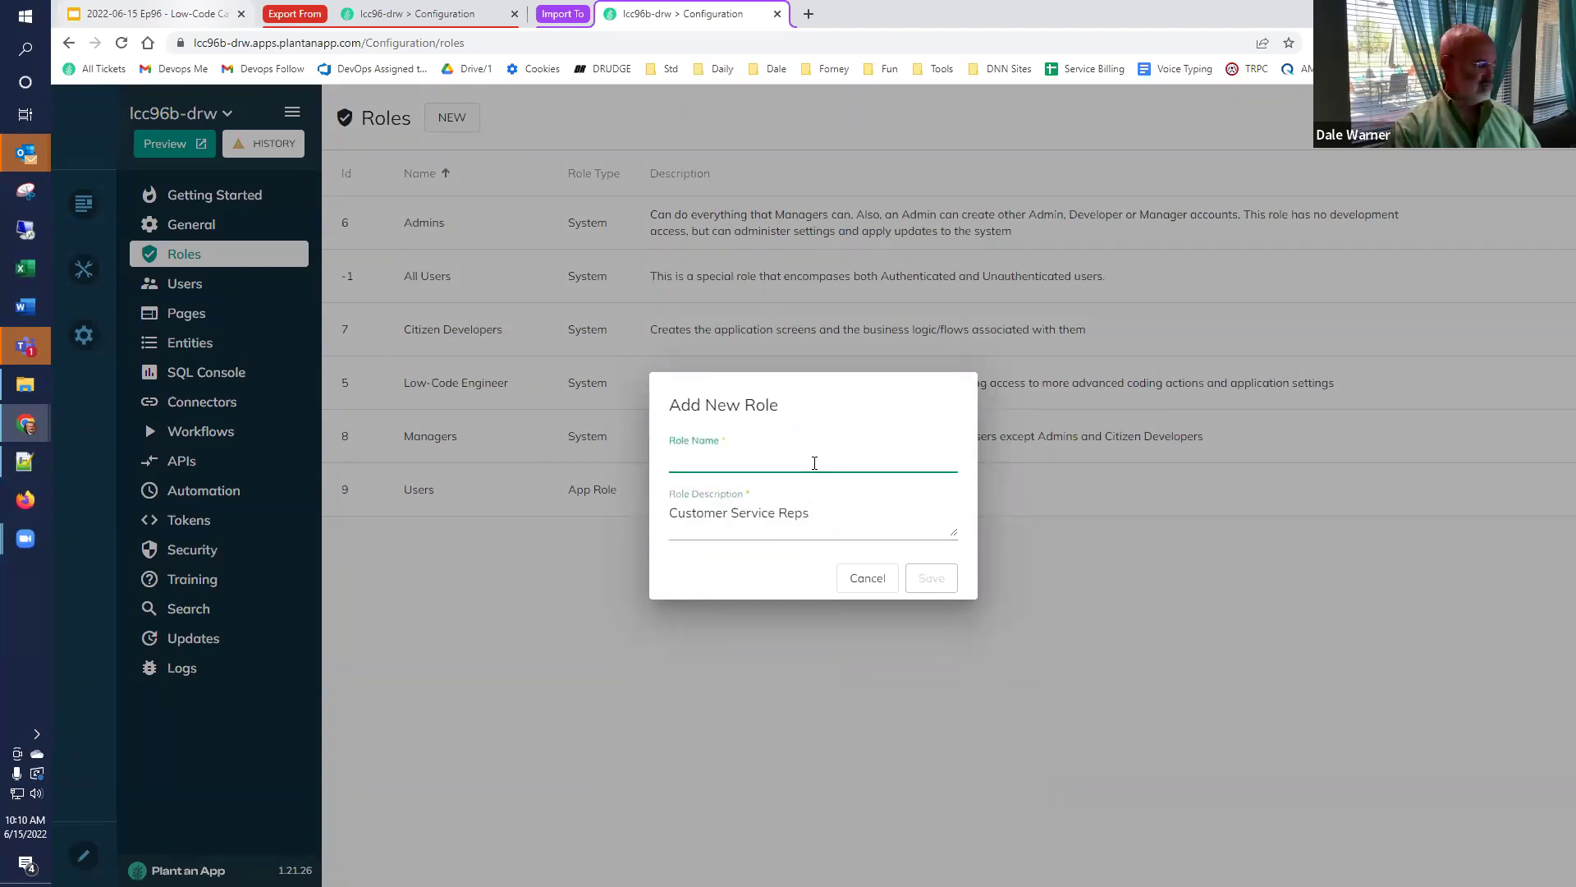
{"action": "key", "text": "ctrl+f"}
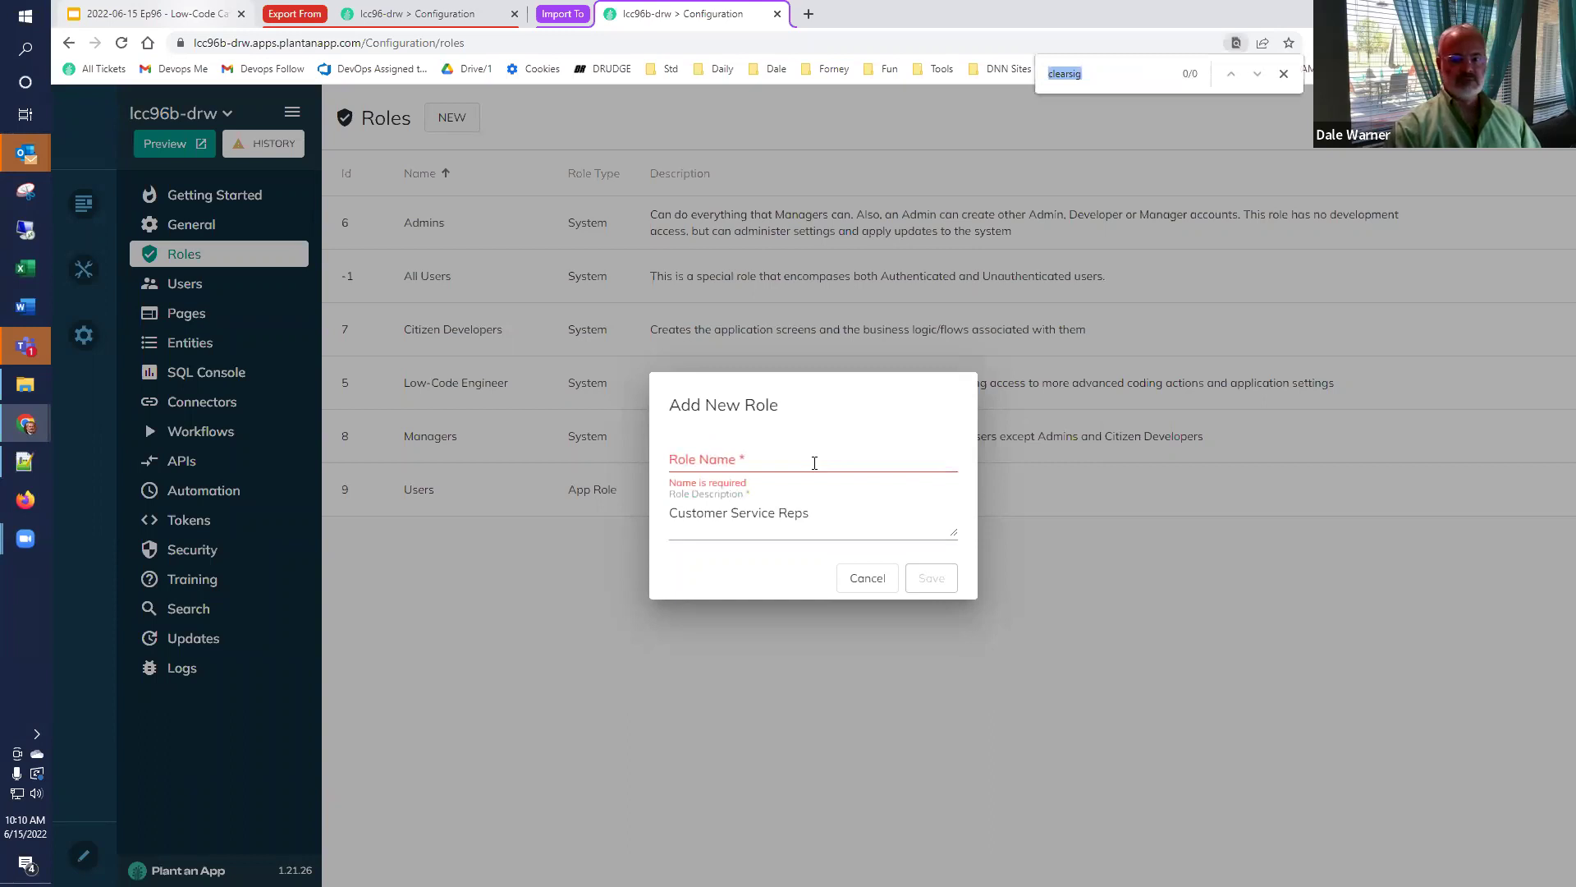
{"action": "left_click", "coordinate": [806, 460]}
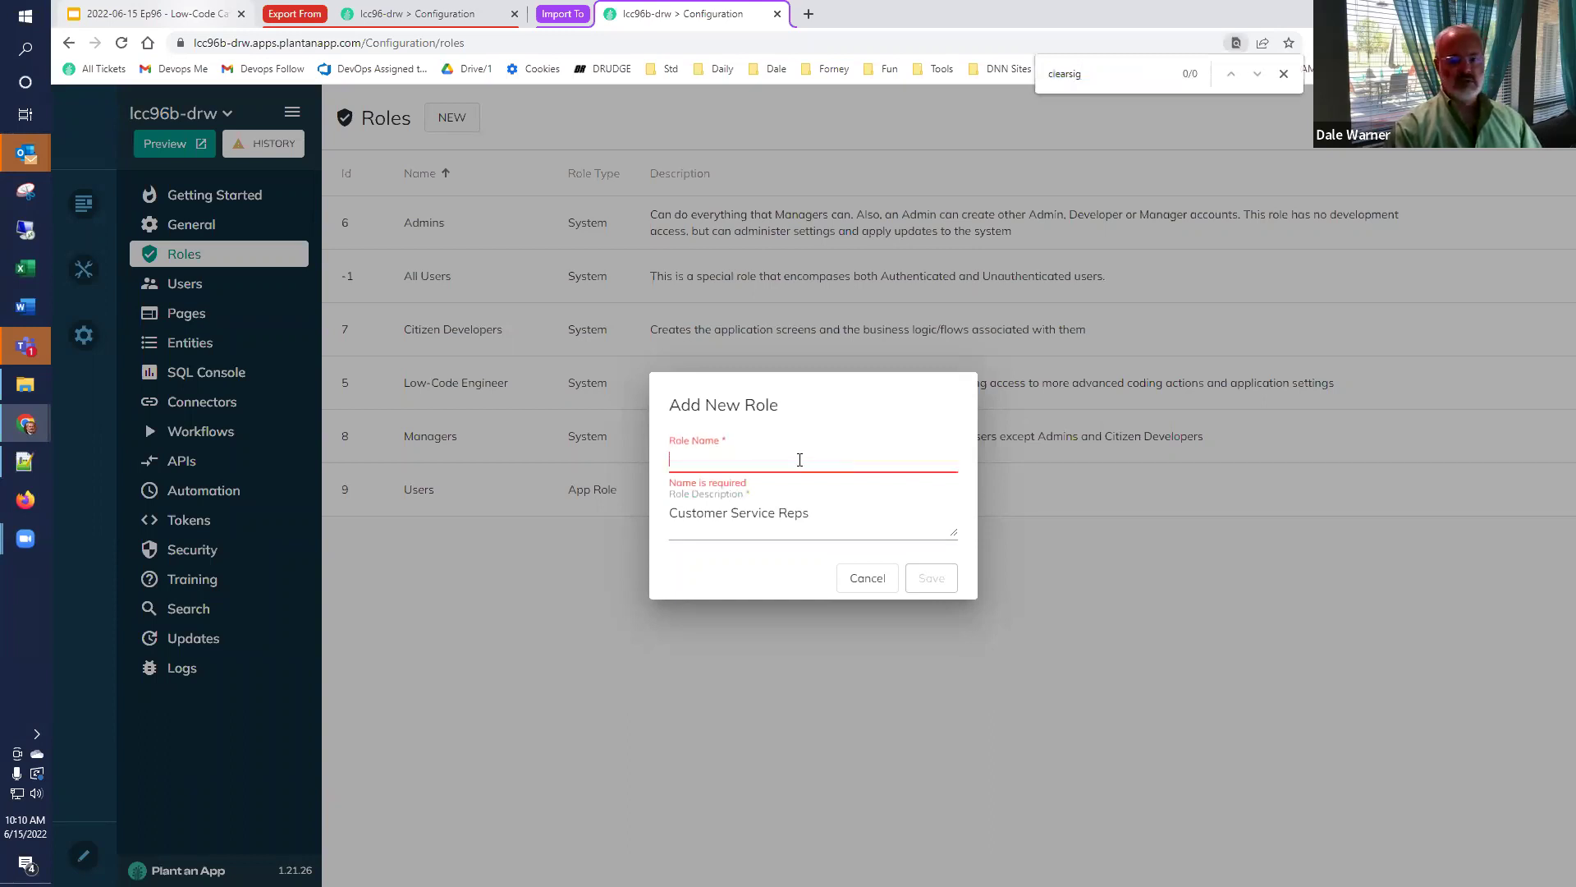
{"action": "key", "text": "super+v"}
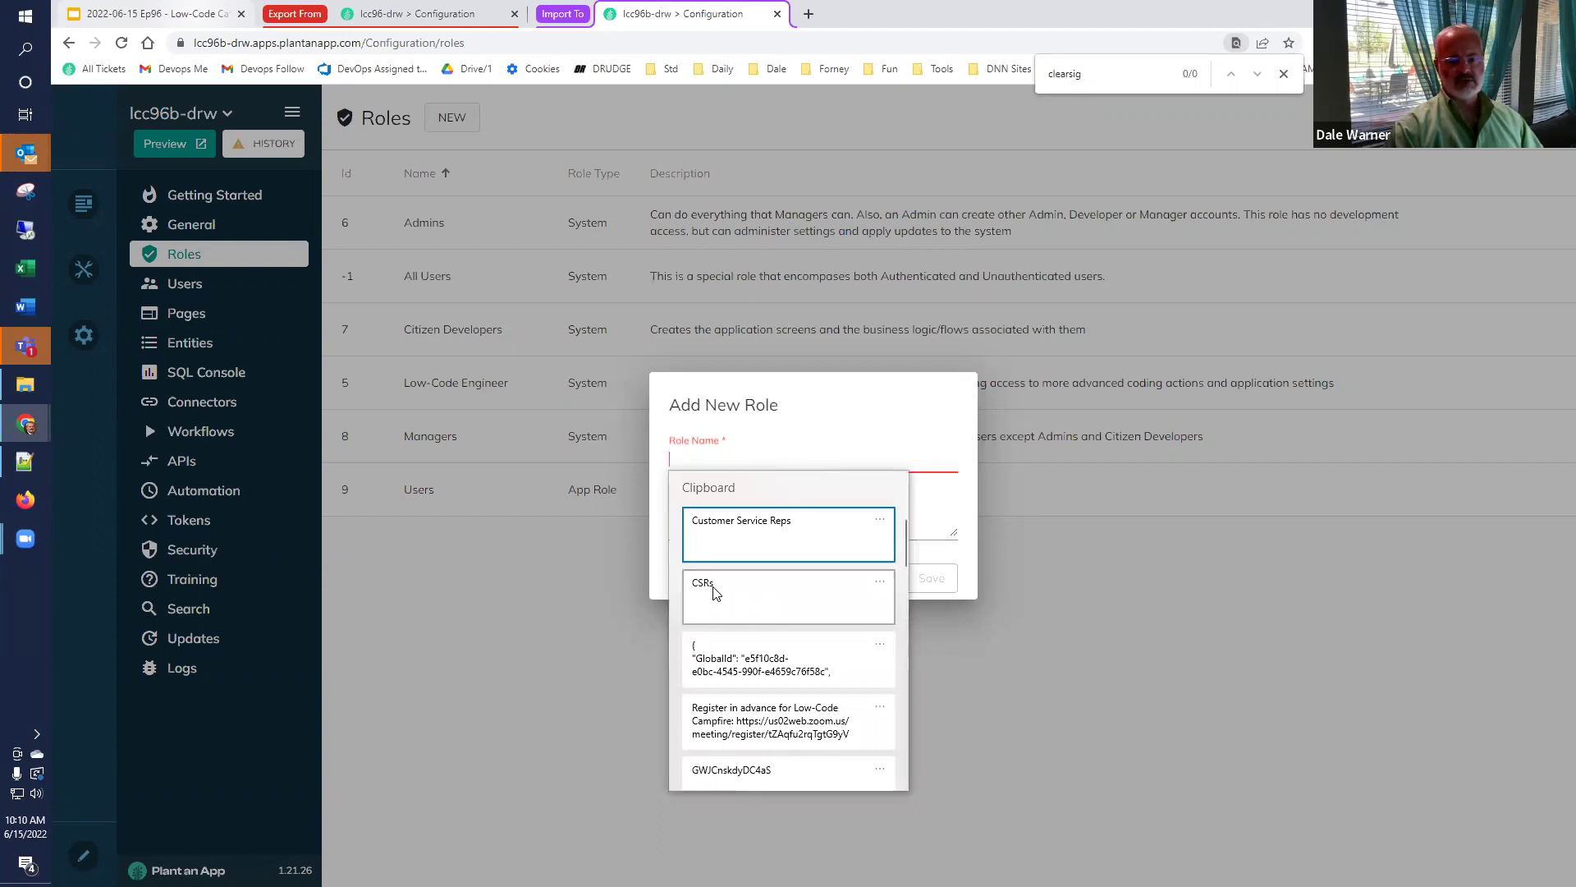
{"action": "left_click", "coordinate": [714, 591]}
{"action": "key", "text": "Home"}
{"action": "key", "text": "Delete"}
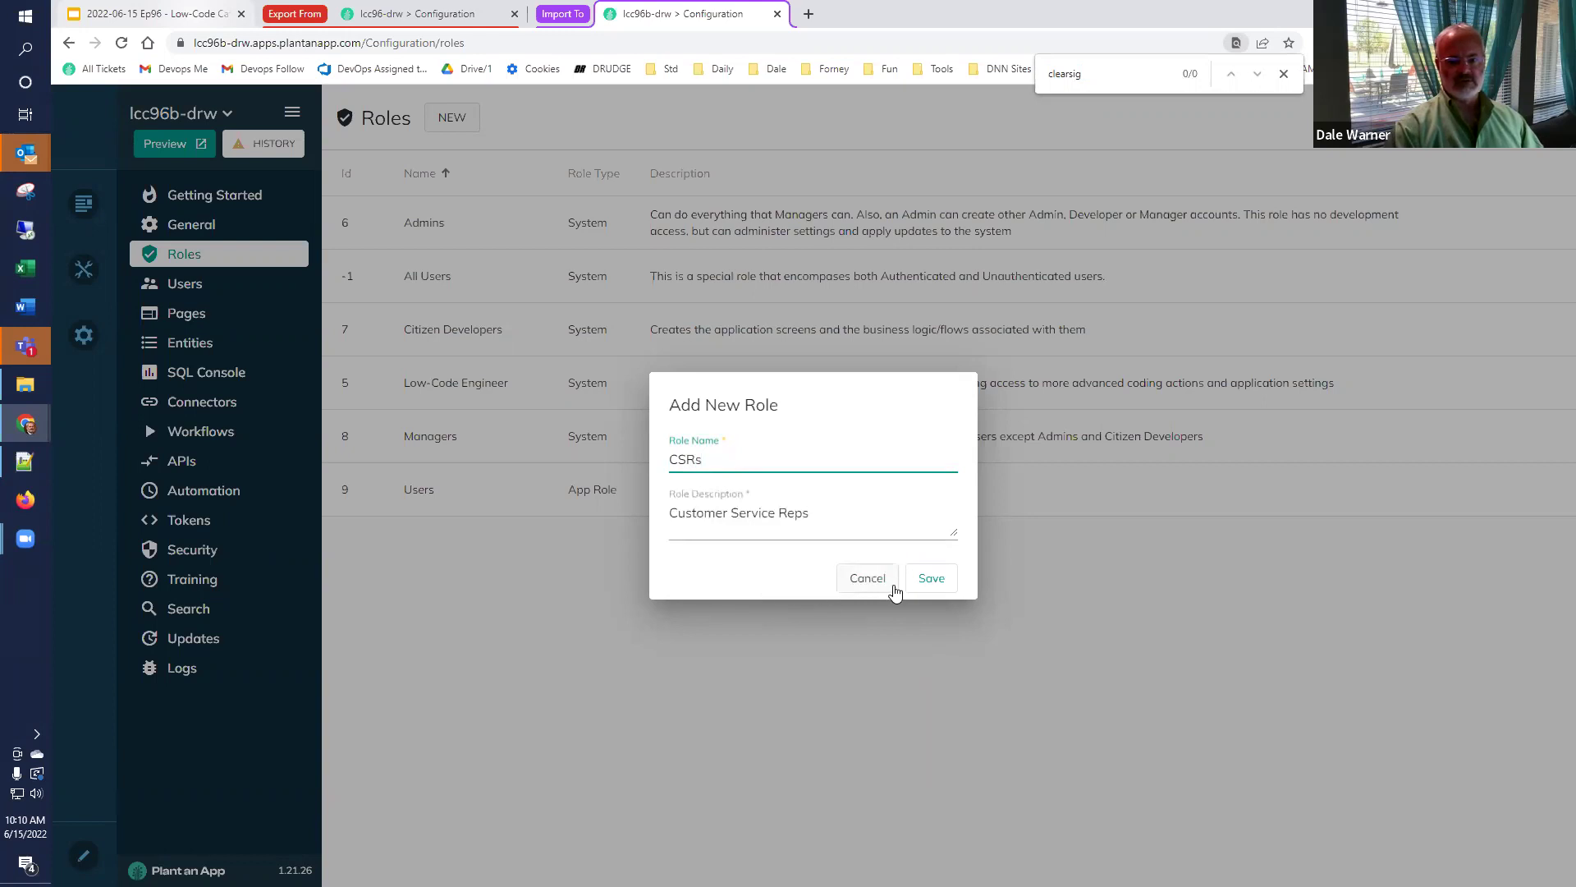
{"action": "left_click", "coordinate": [927, 578]}
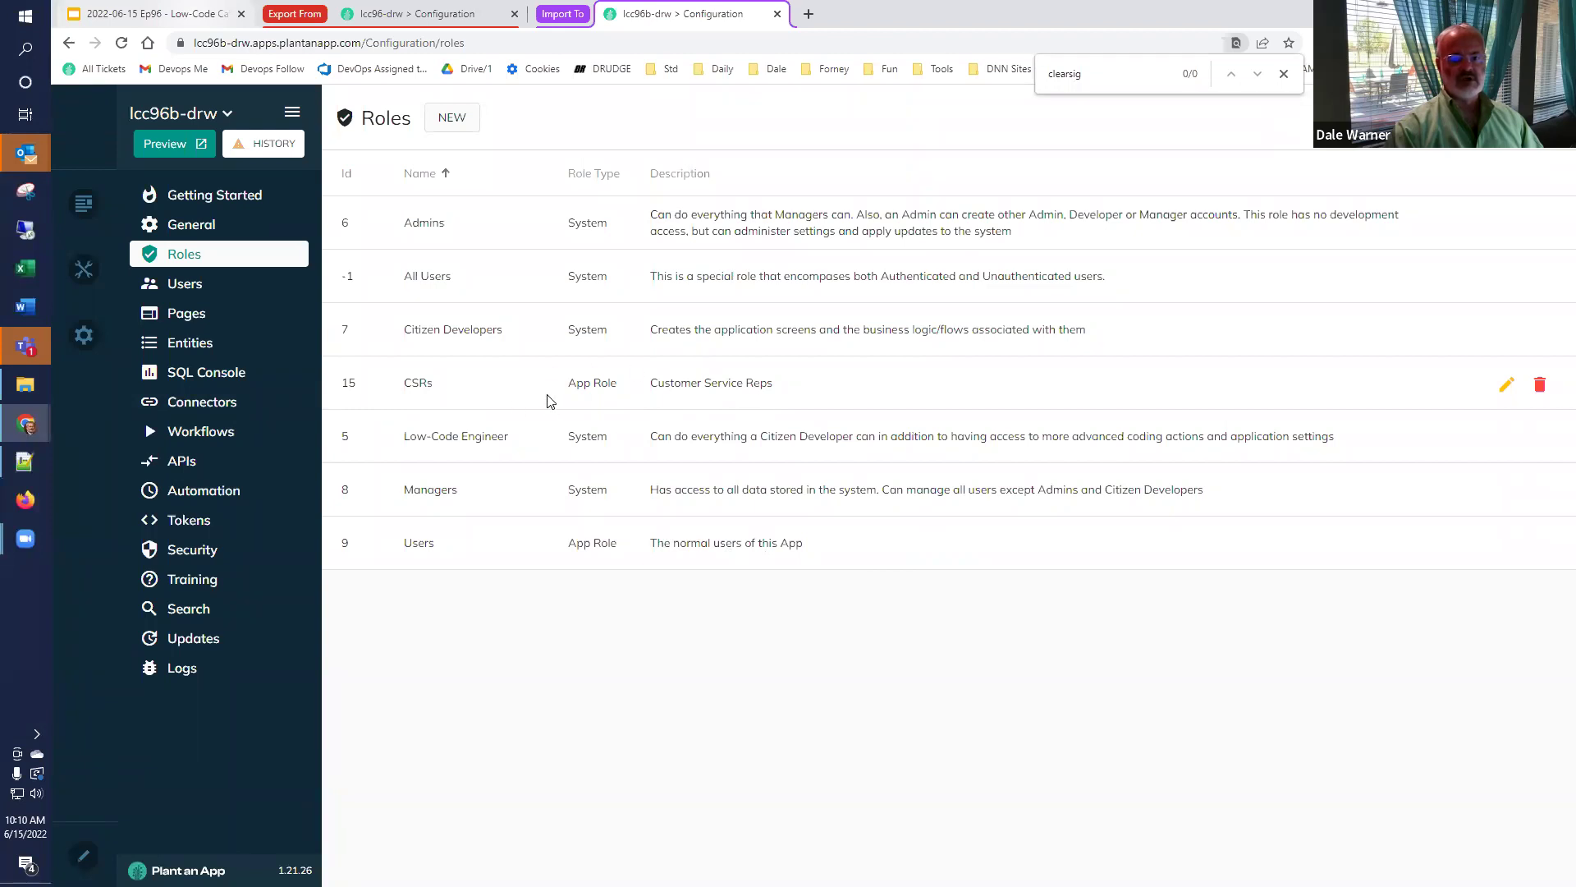
{"action": "left_click", "coordinate": [189, 343]}
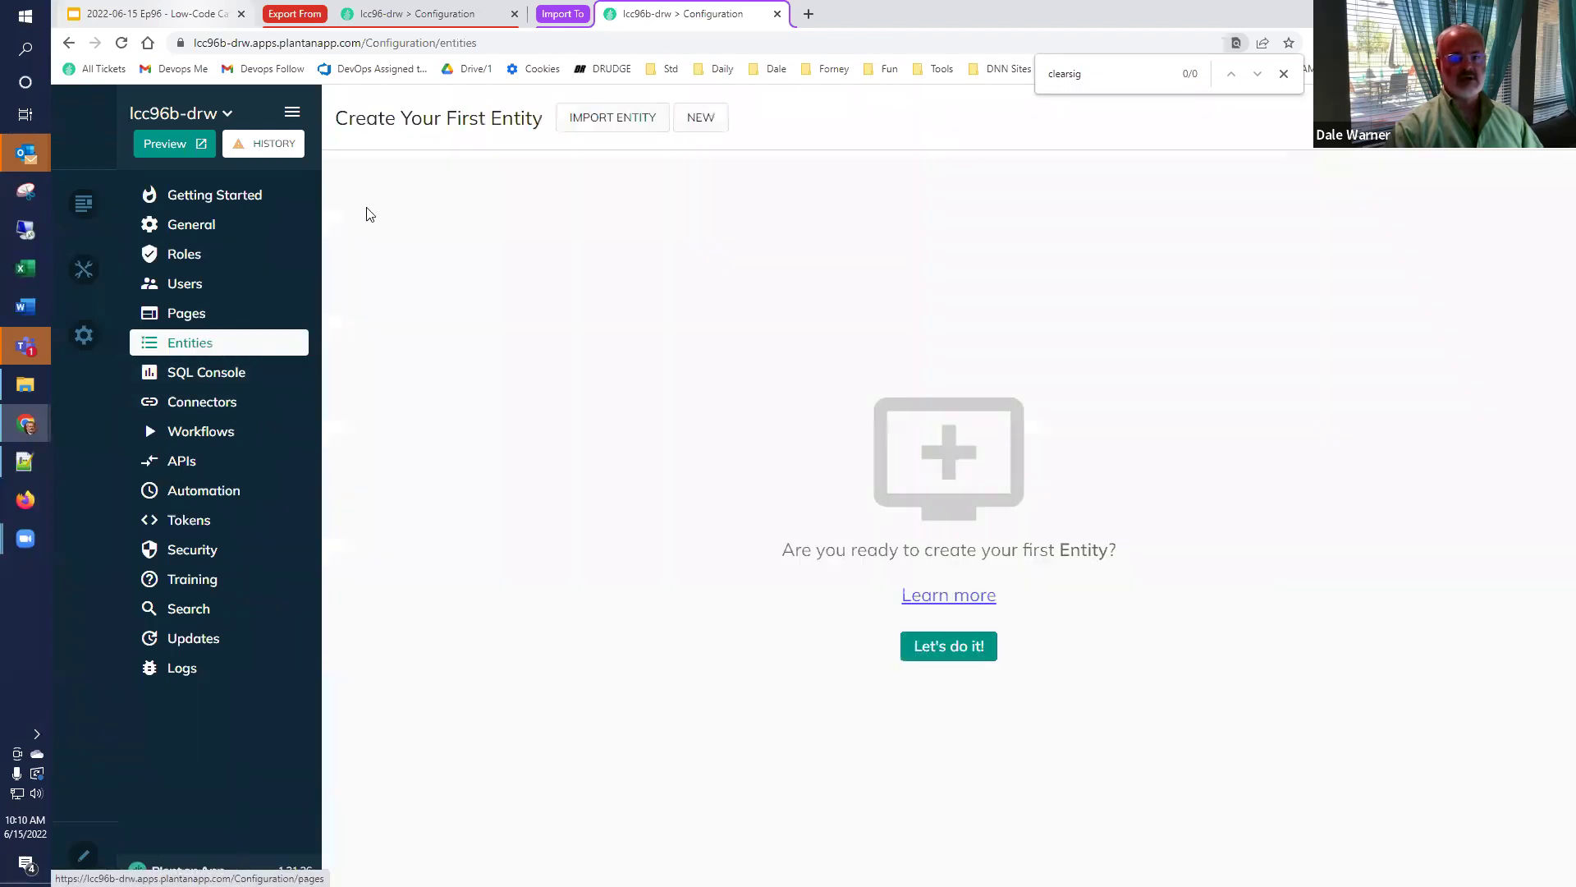
{"action": "left_click", "coordinate": [608, 119]}
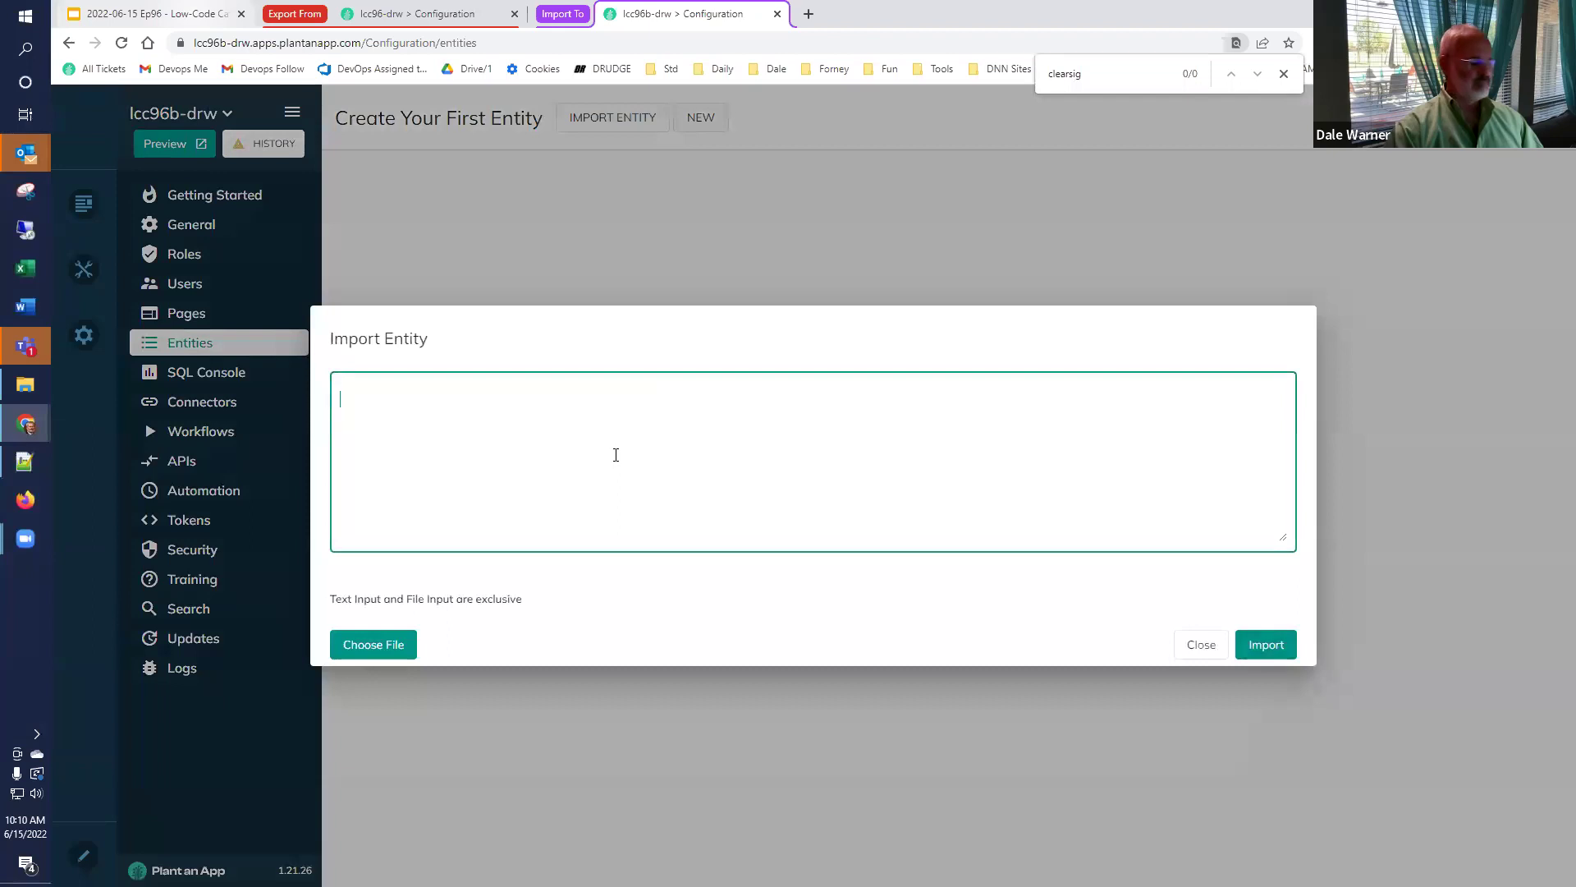
{"action": "key", "text": "super+v"}
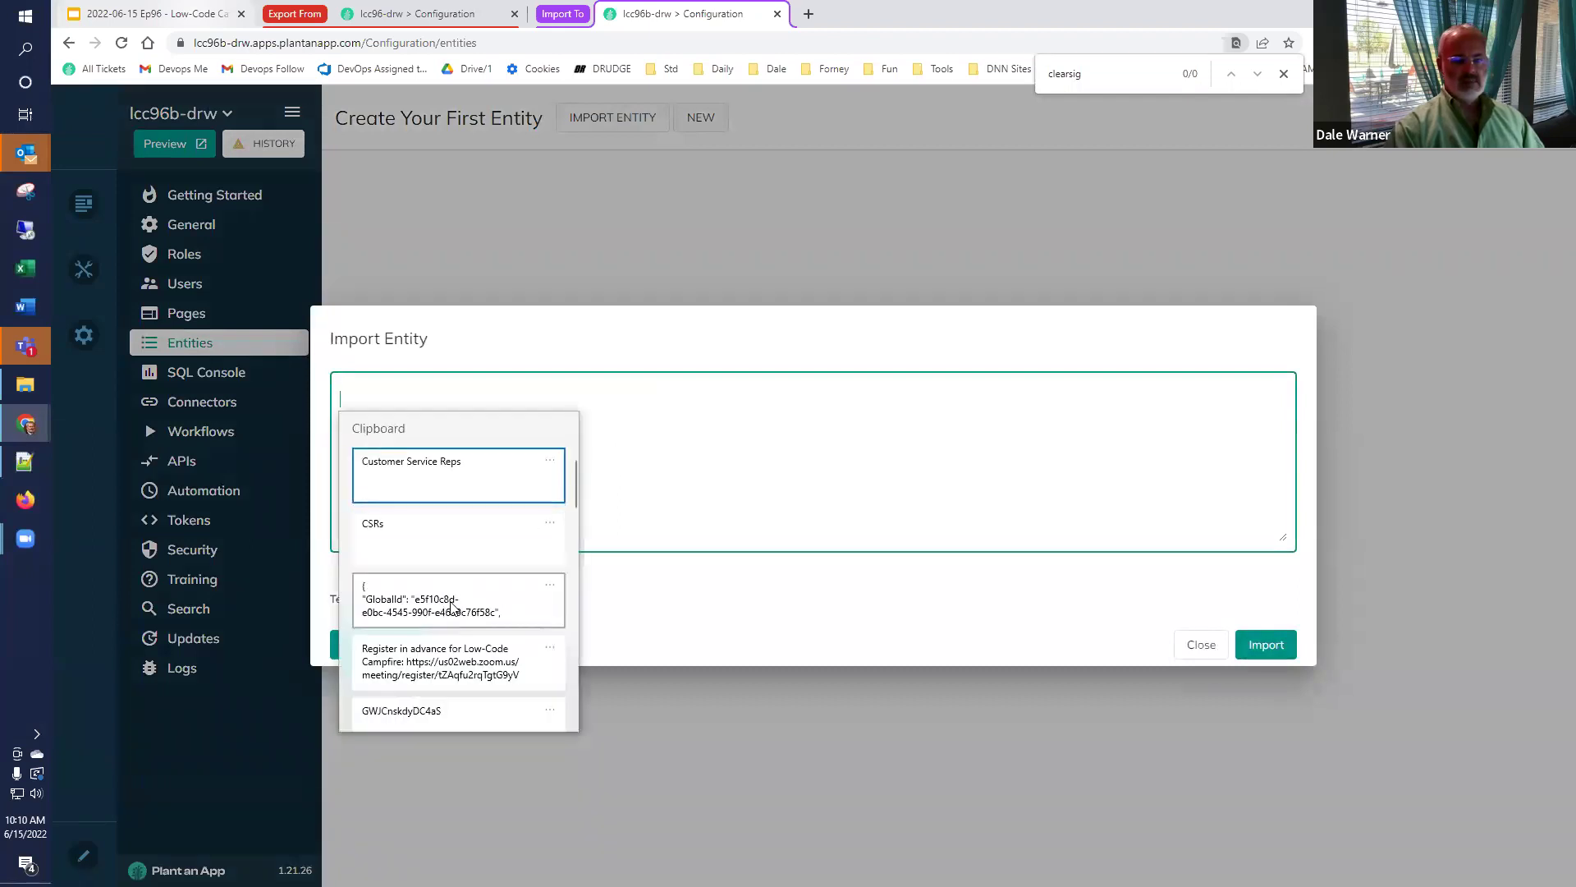
{"action": "left_click", "coordinate": [450, 606]}
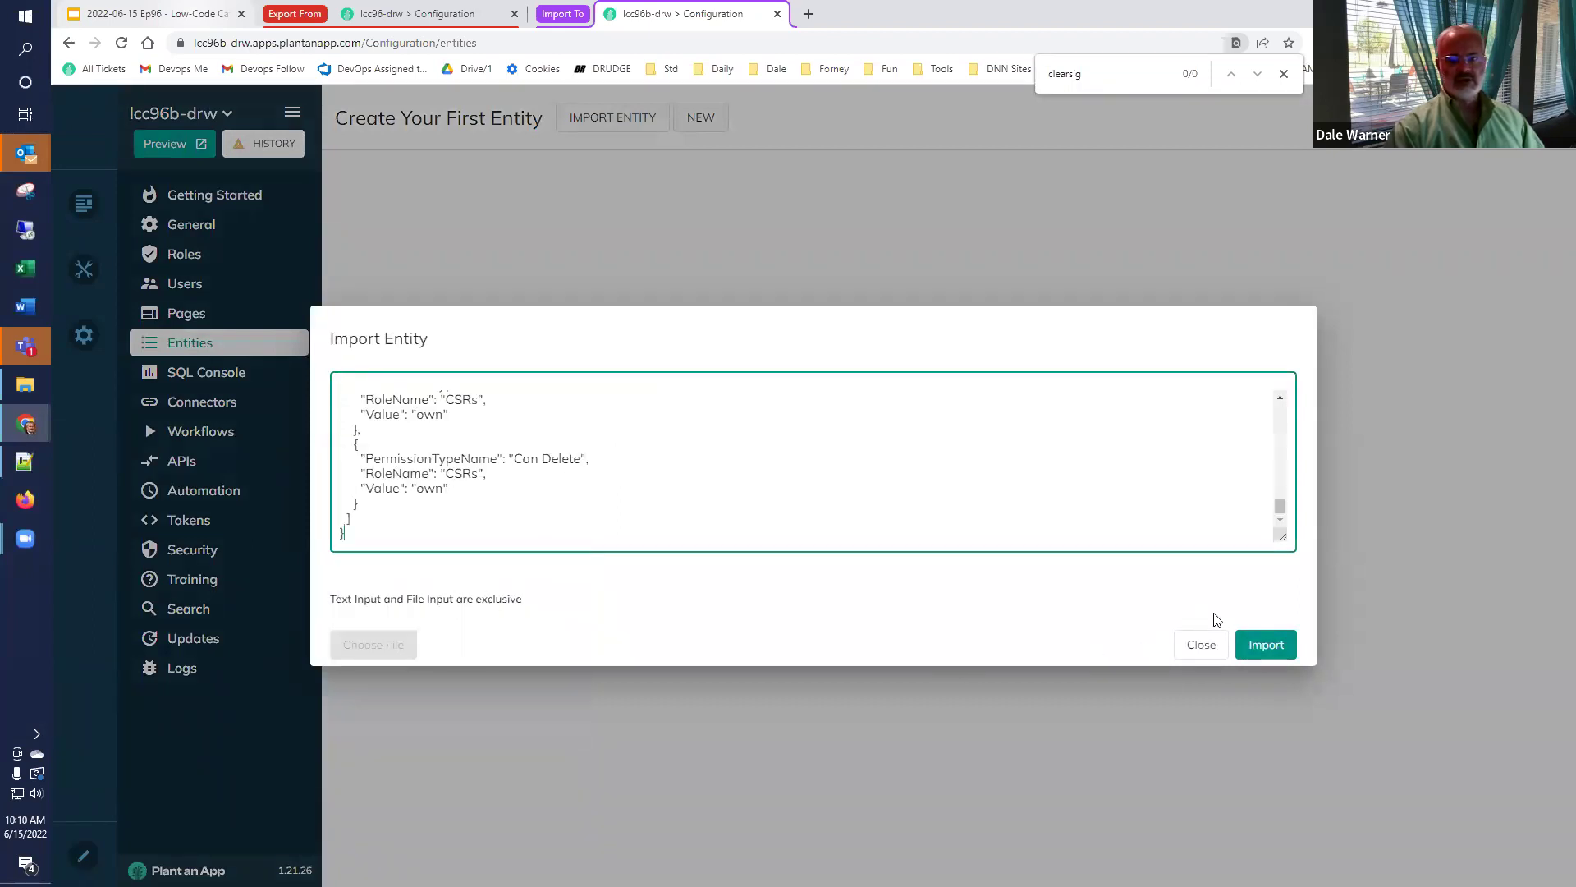
{"action": "left_click", "coordinate": [1260, 644]}
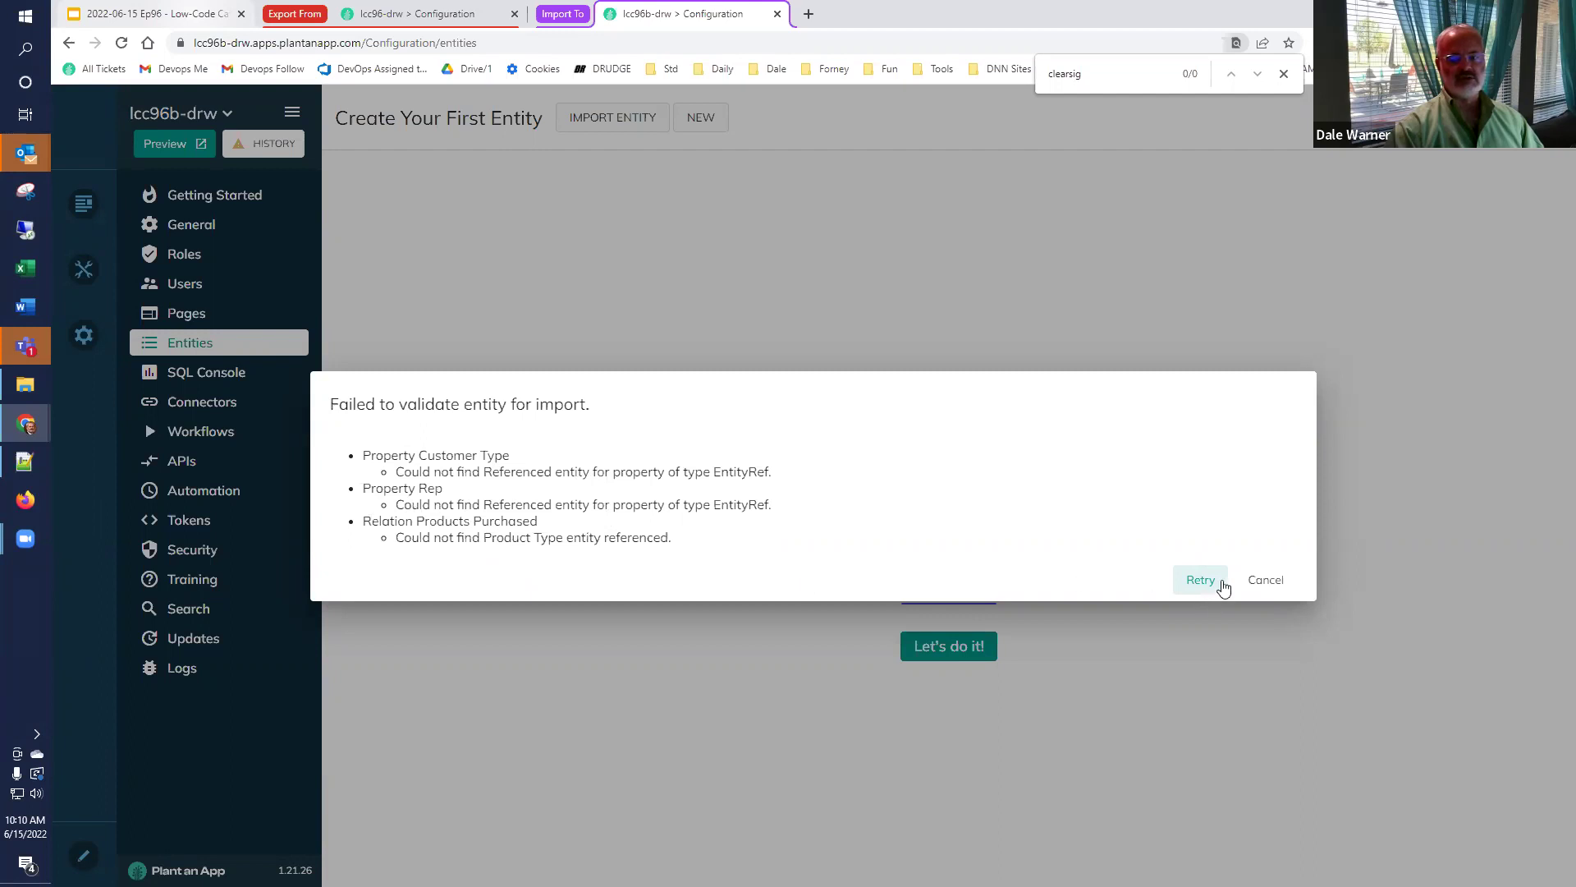
{"action": "left_click", "coordinate": [1262, 581]}
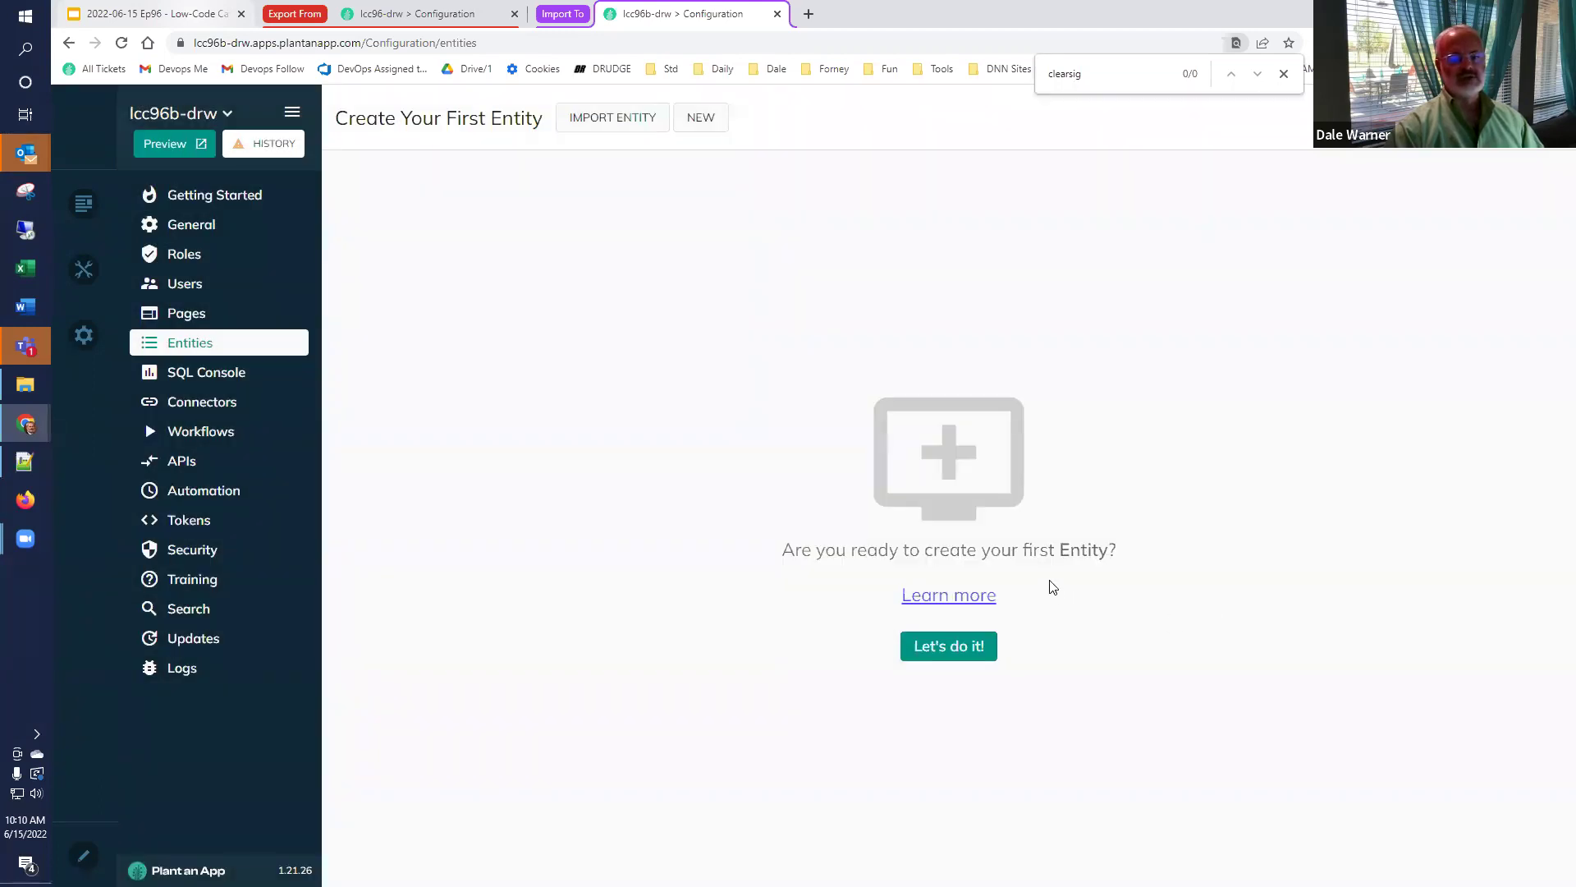
Show lcc96-drw's Entities list with Customer, Customer Type, Product Type and Rep.
{"action": "left_click", "coordinate": [394, 14]}
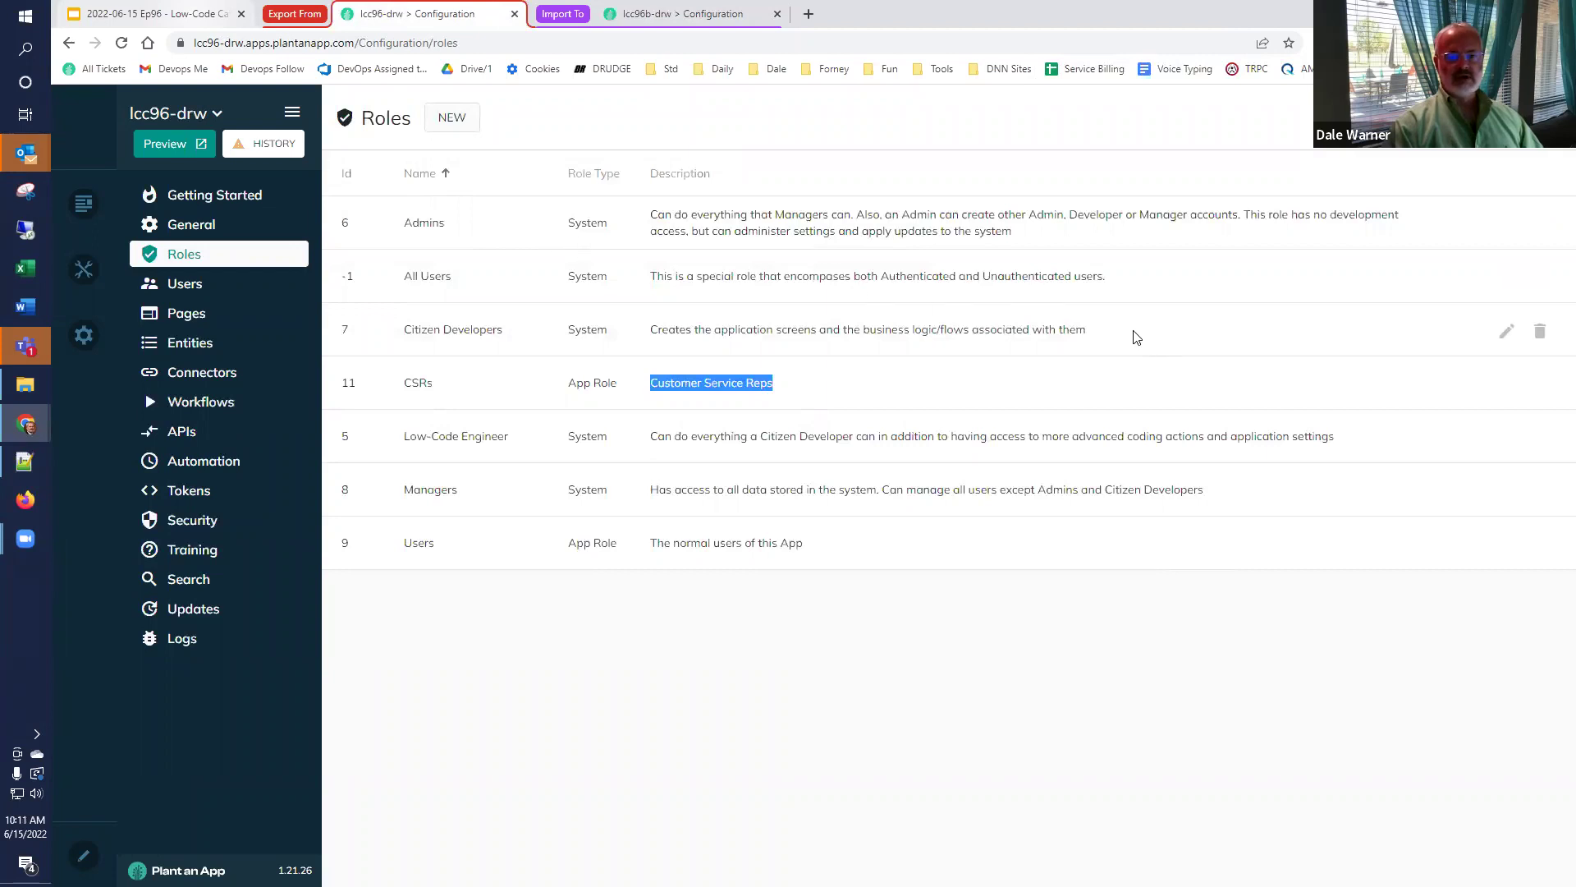
{"action": "left_click", "coordinate": [198, 351]}
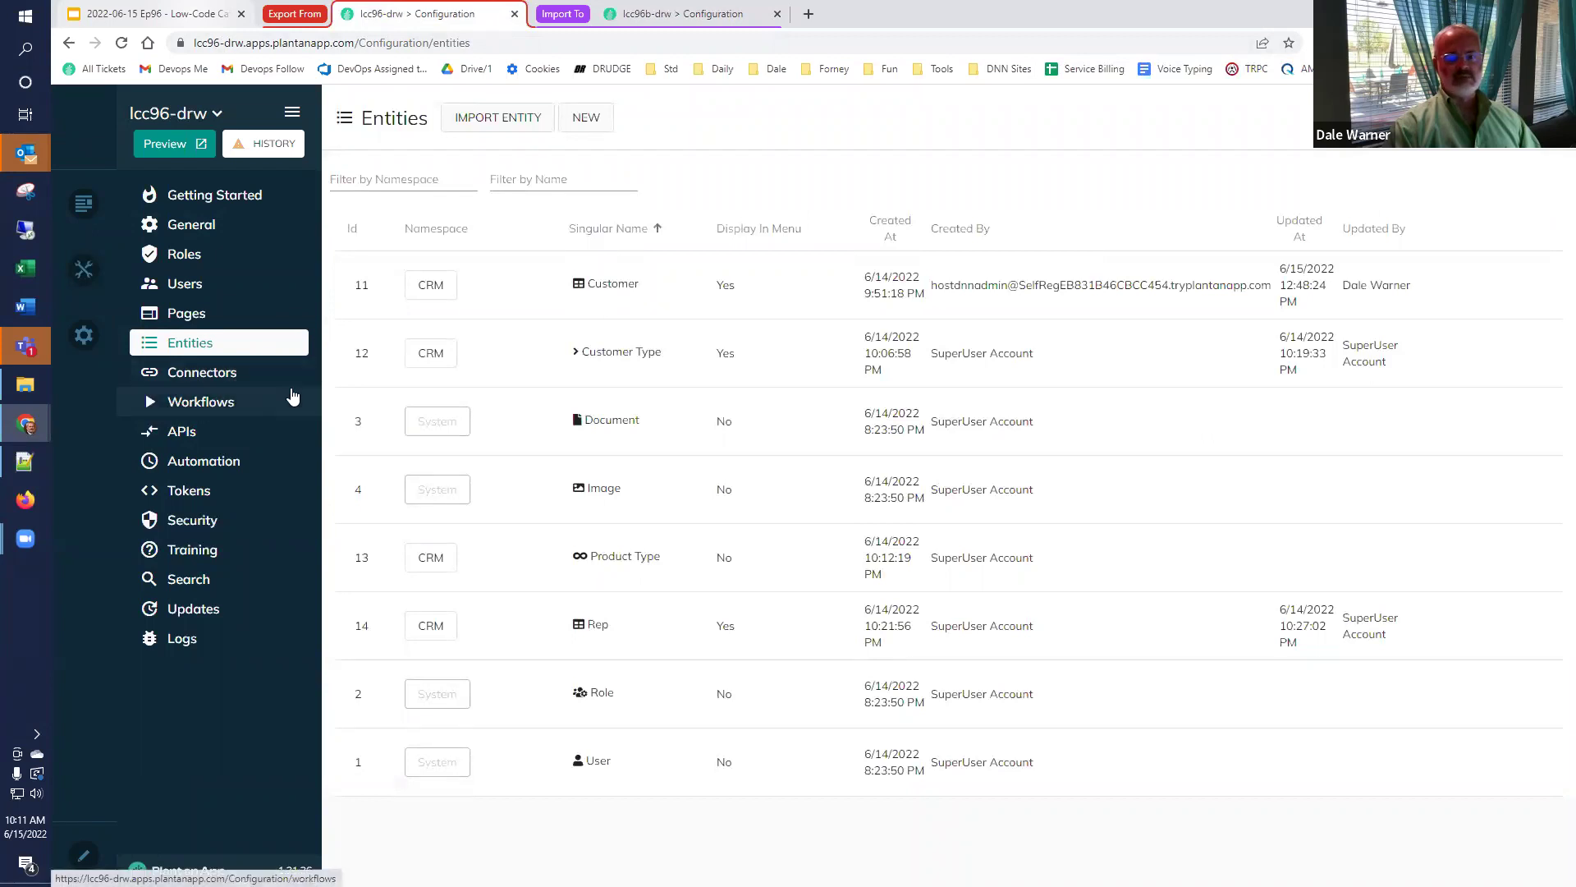
{"action": "mouse_move", "coordinate": [1478, 312]}
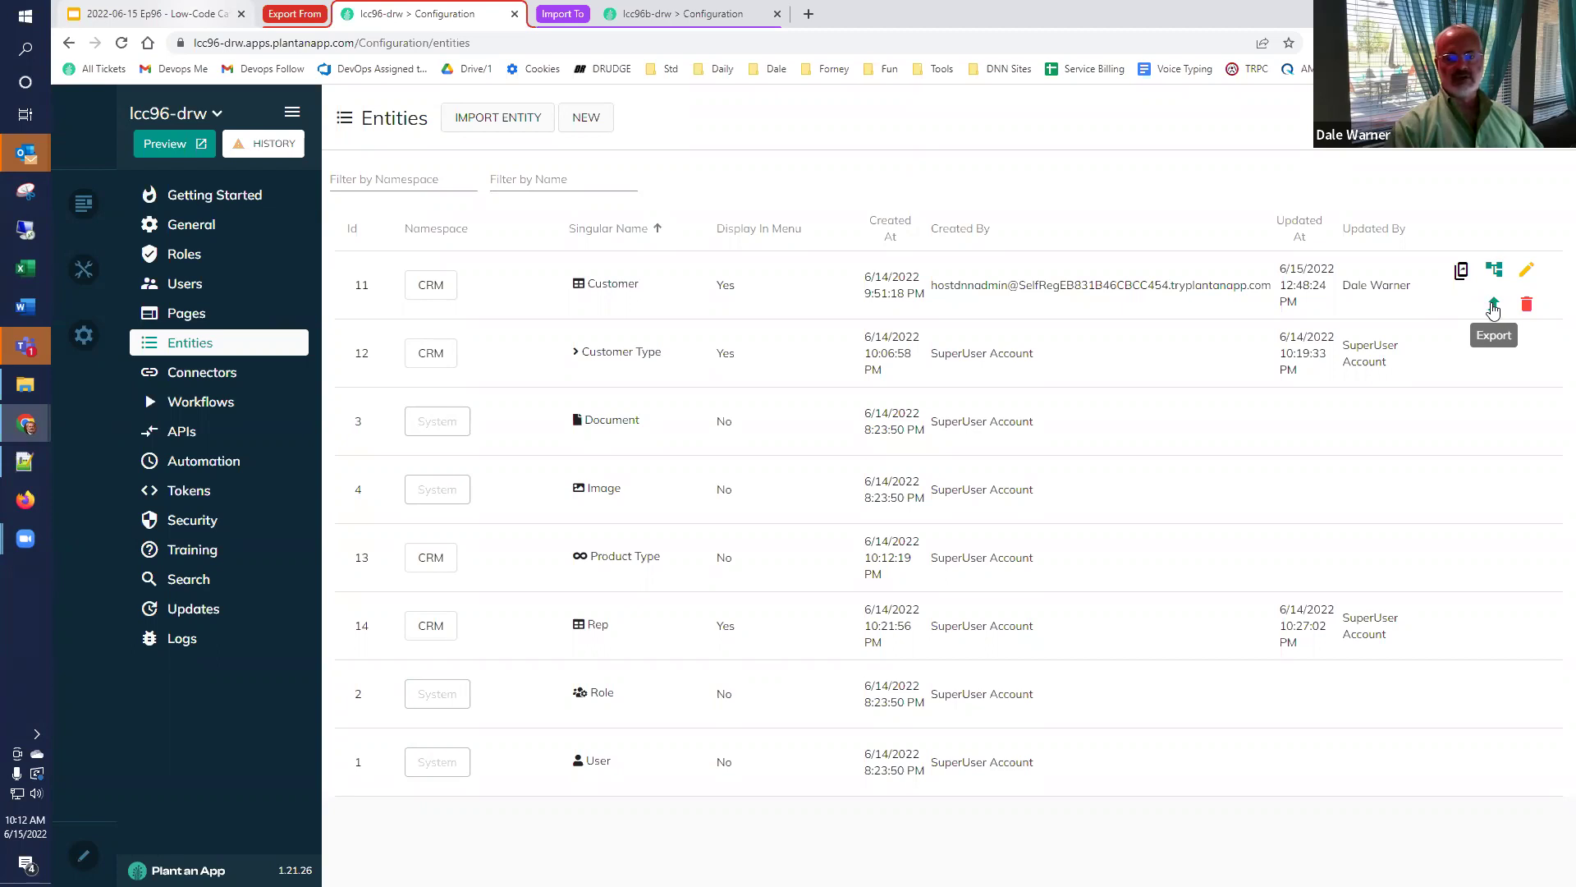
Export Customer, Customer Type, Product Type and Rep entities, saving each as a JSON file.
{"action": "left_click", "coordinate": [1493, 307]}
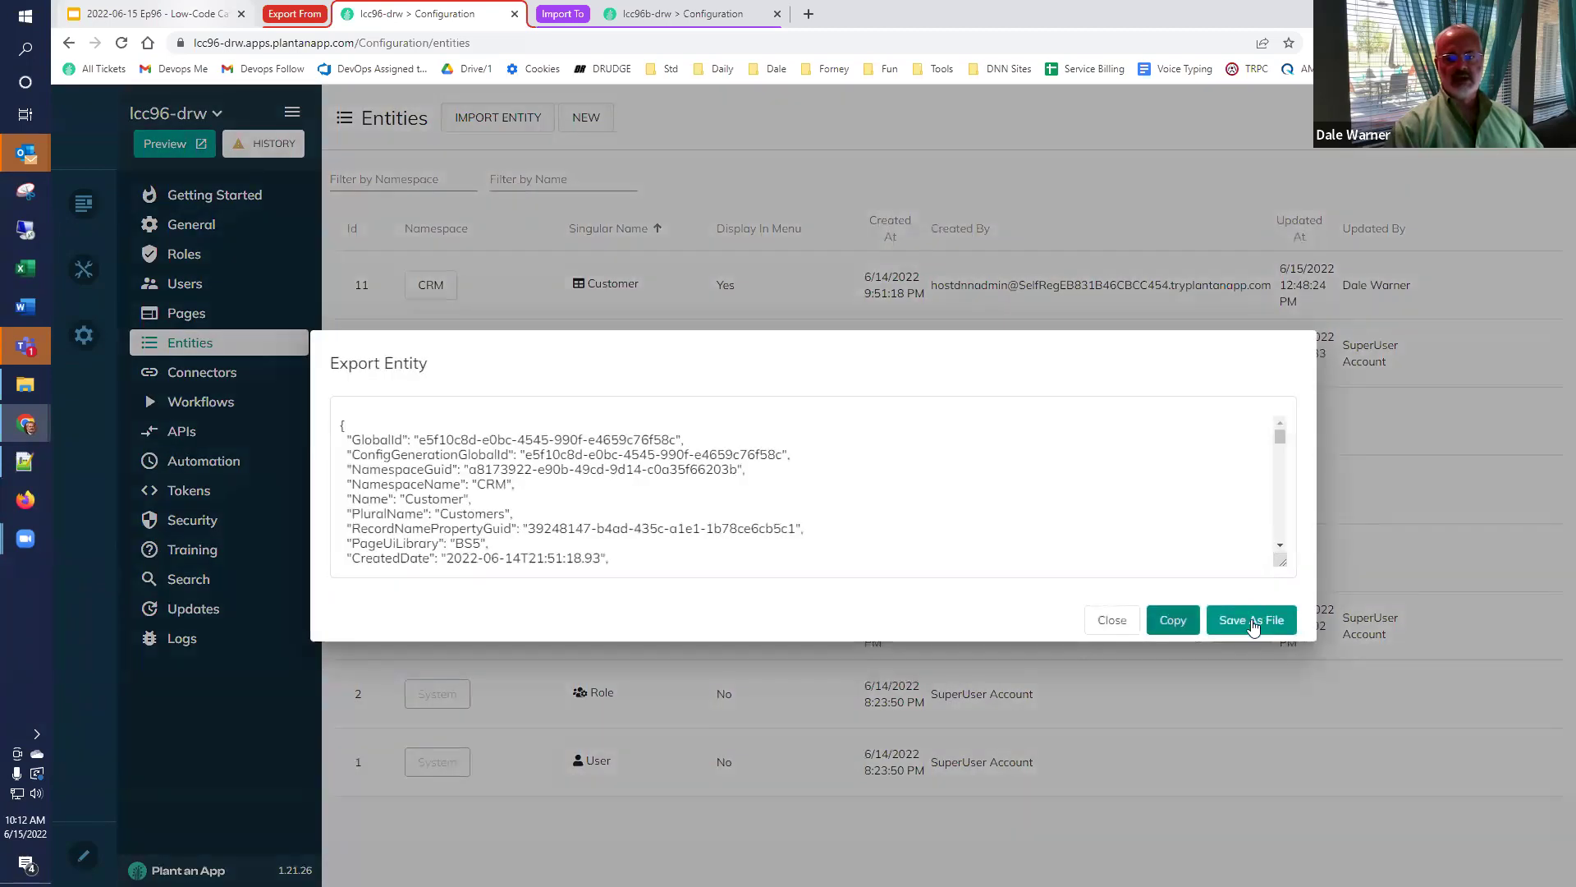
{"action": "left_click", "coordinate": [1248, 622]}
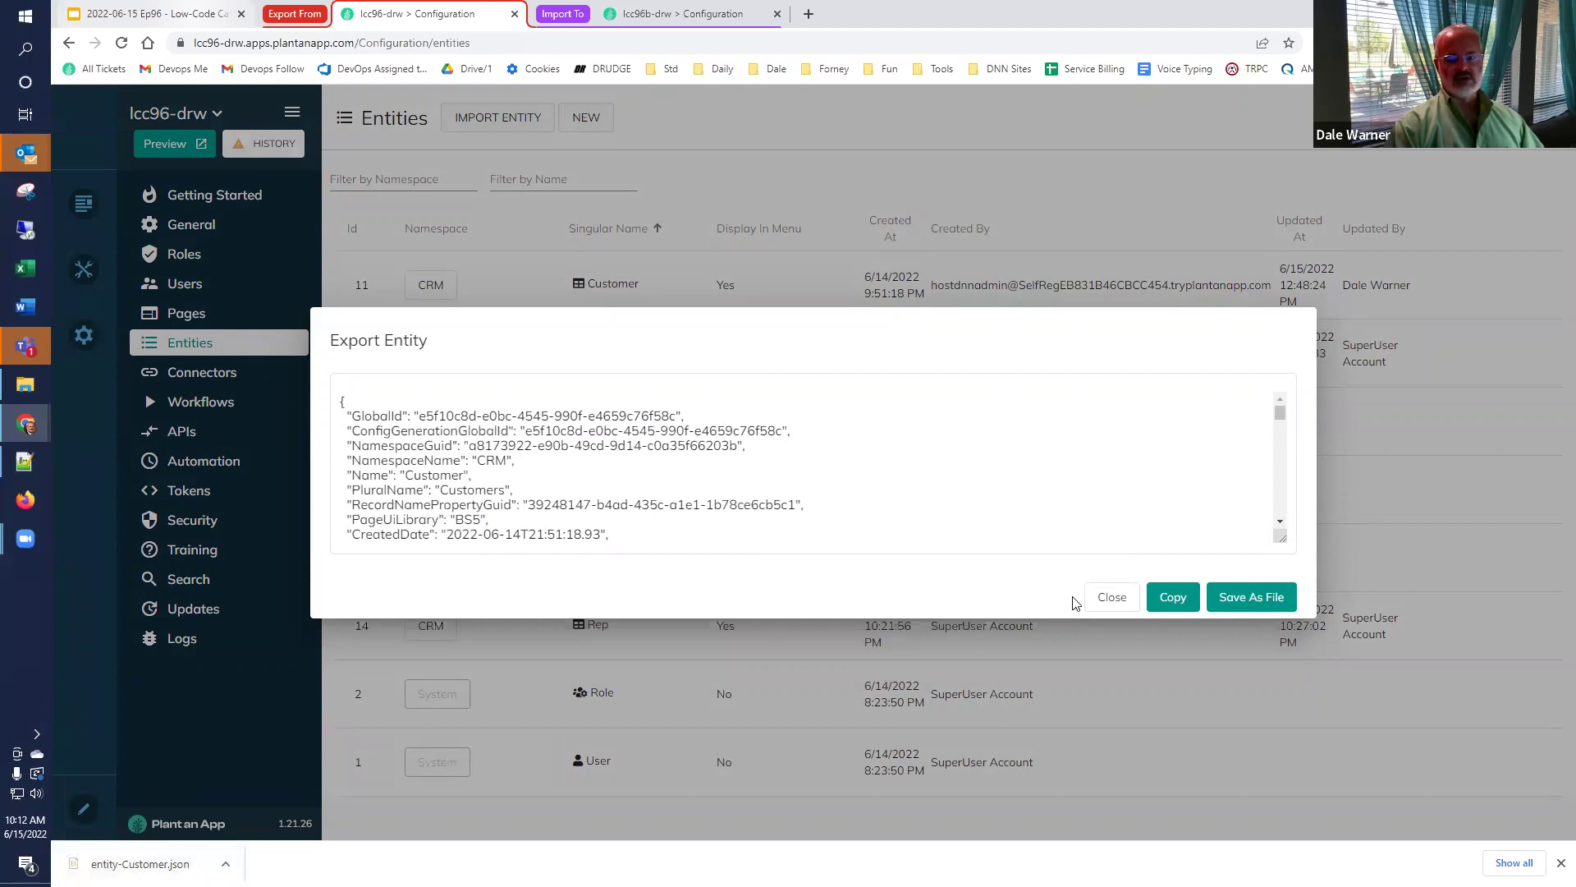
{"action": "left_click", "coordinate": [1127, 609]}
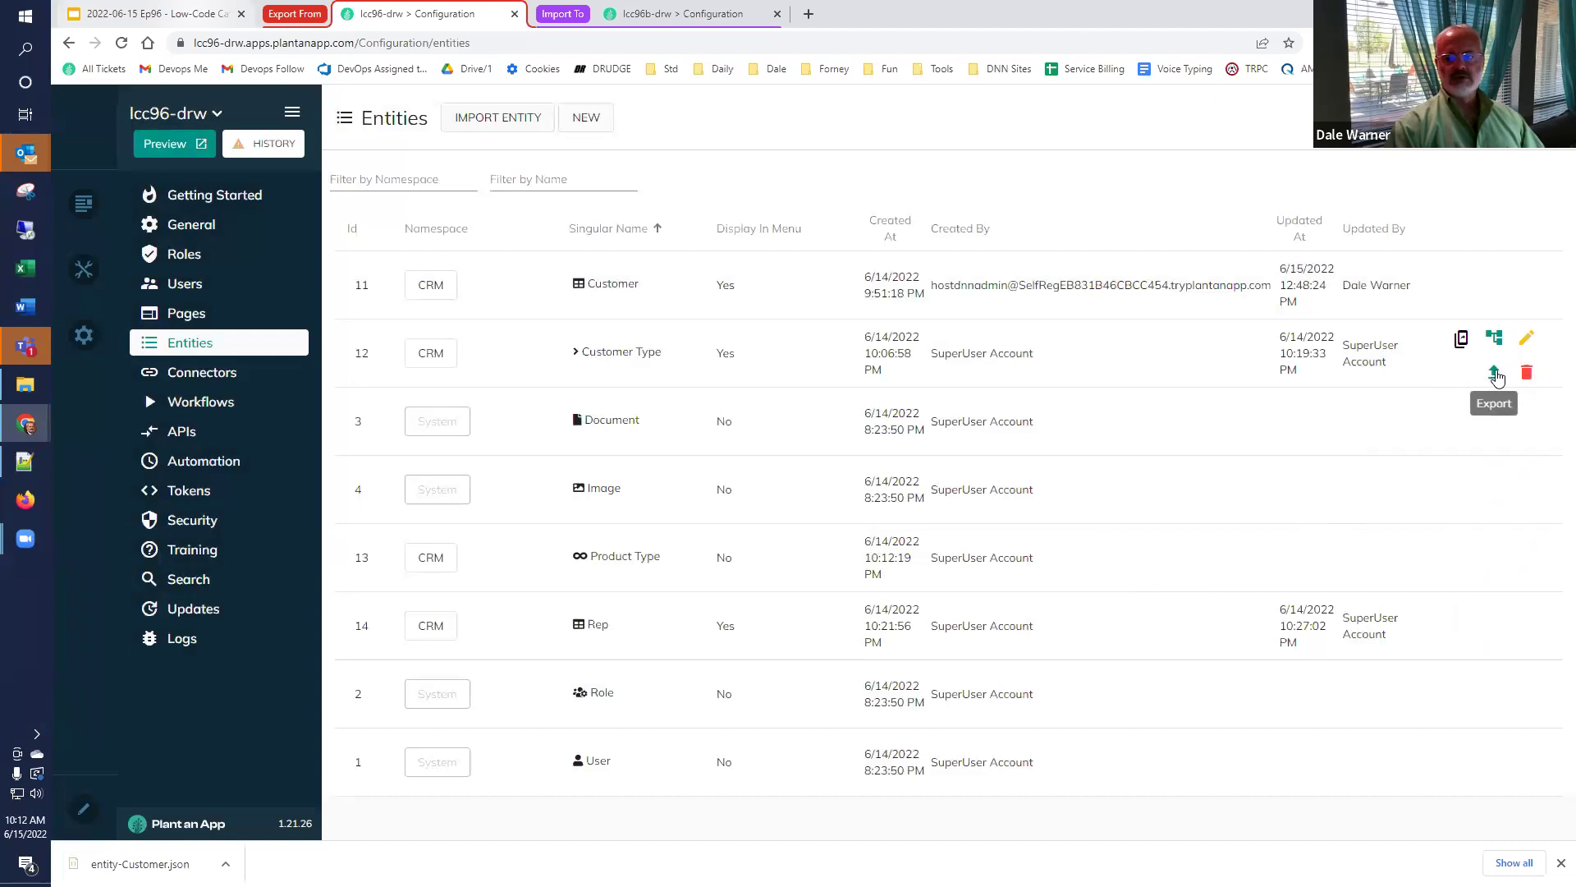
{"action": "left_click", "coordinate": [1495, 374]}
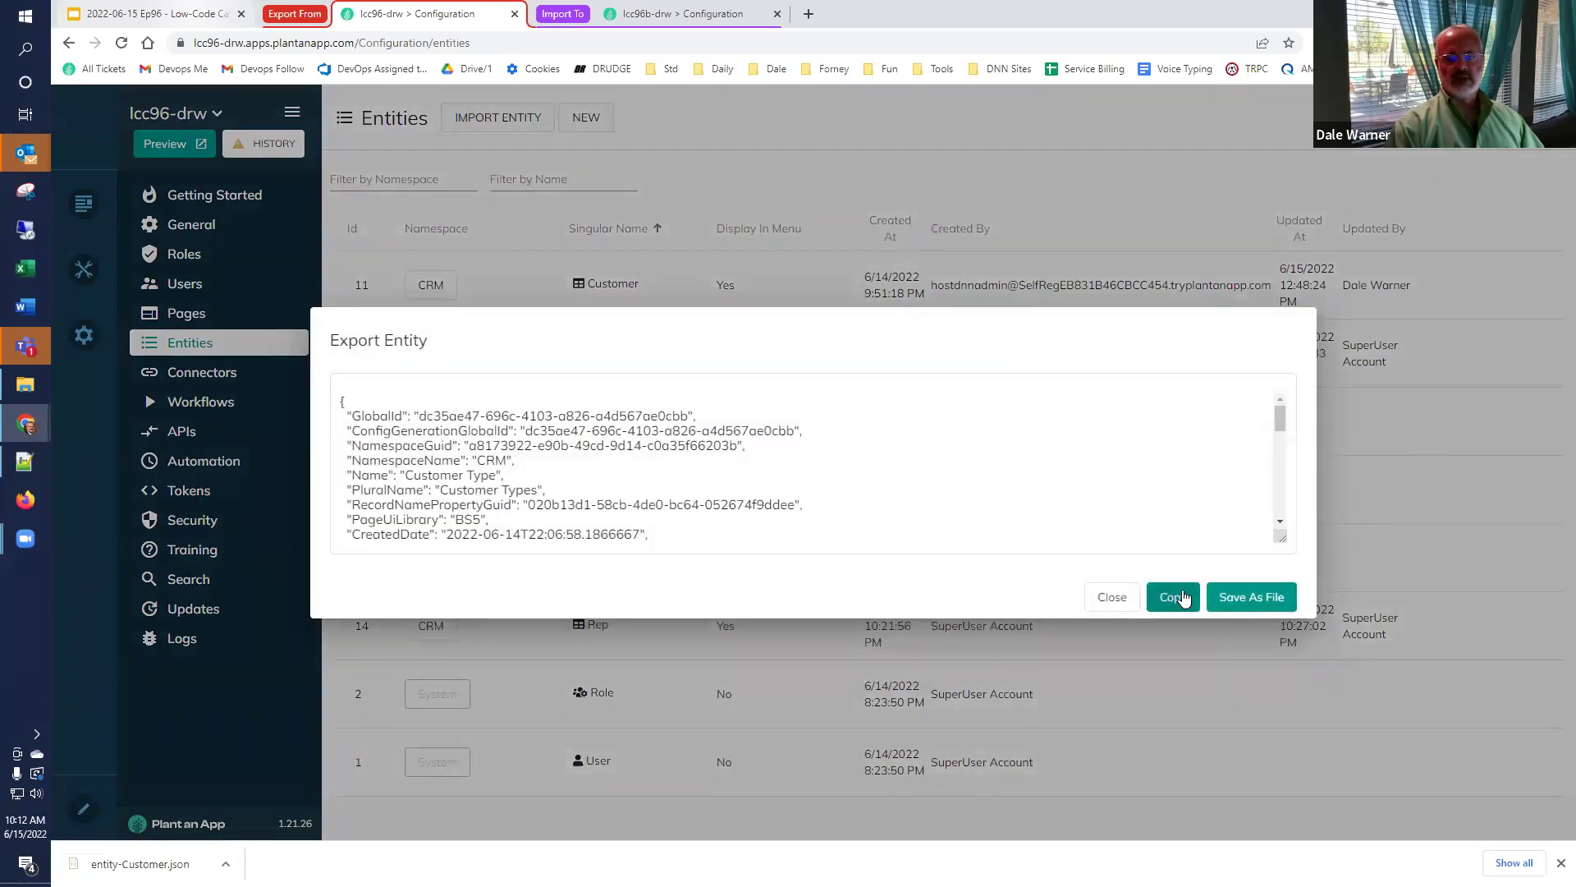
{"action": "left_click", "coordinate": [1237, 602]}
{"action": "left_click", "coordinate": [1114, 605]}
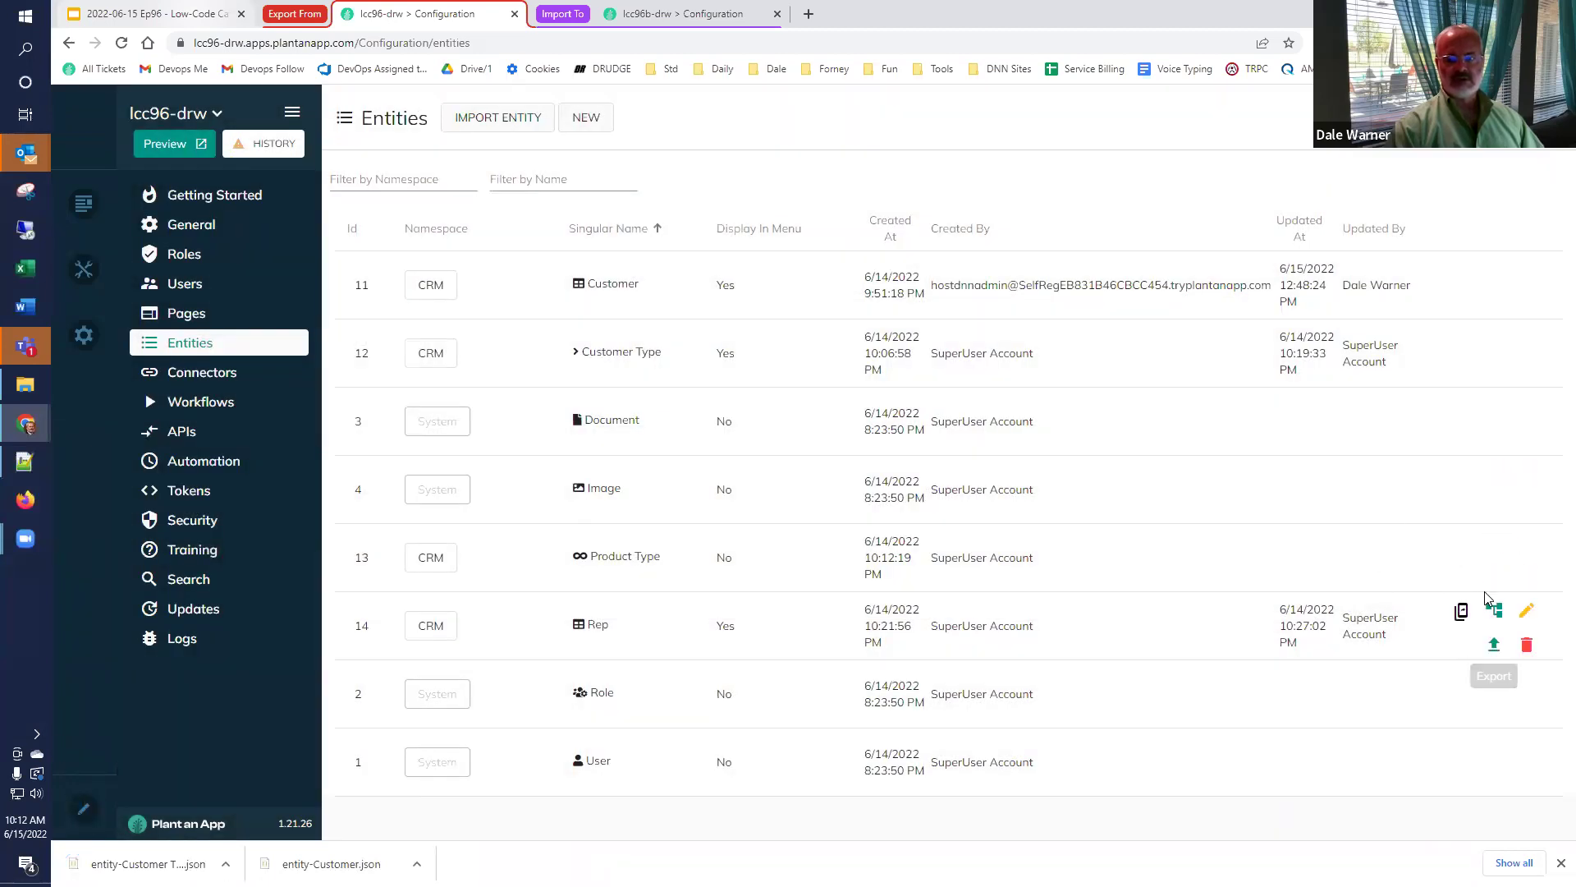
{"action": "left_click", "coordinate": [1493, 579]}
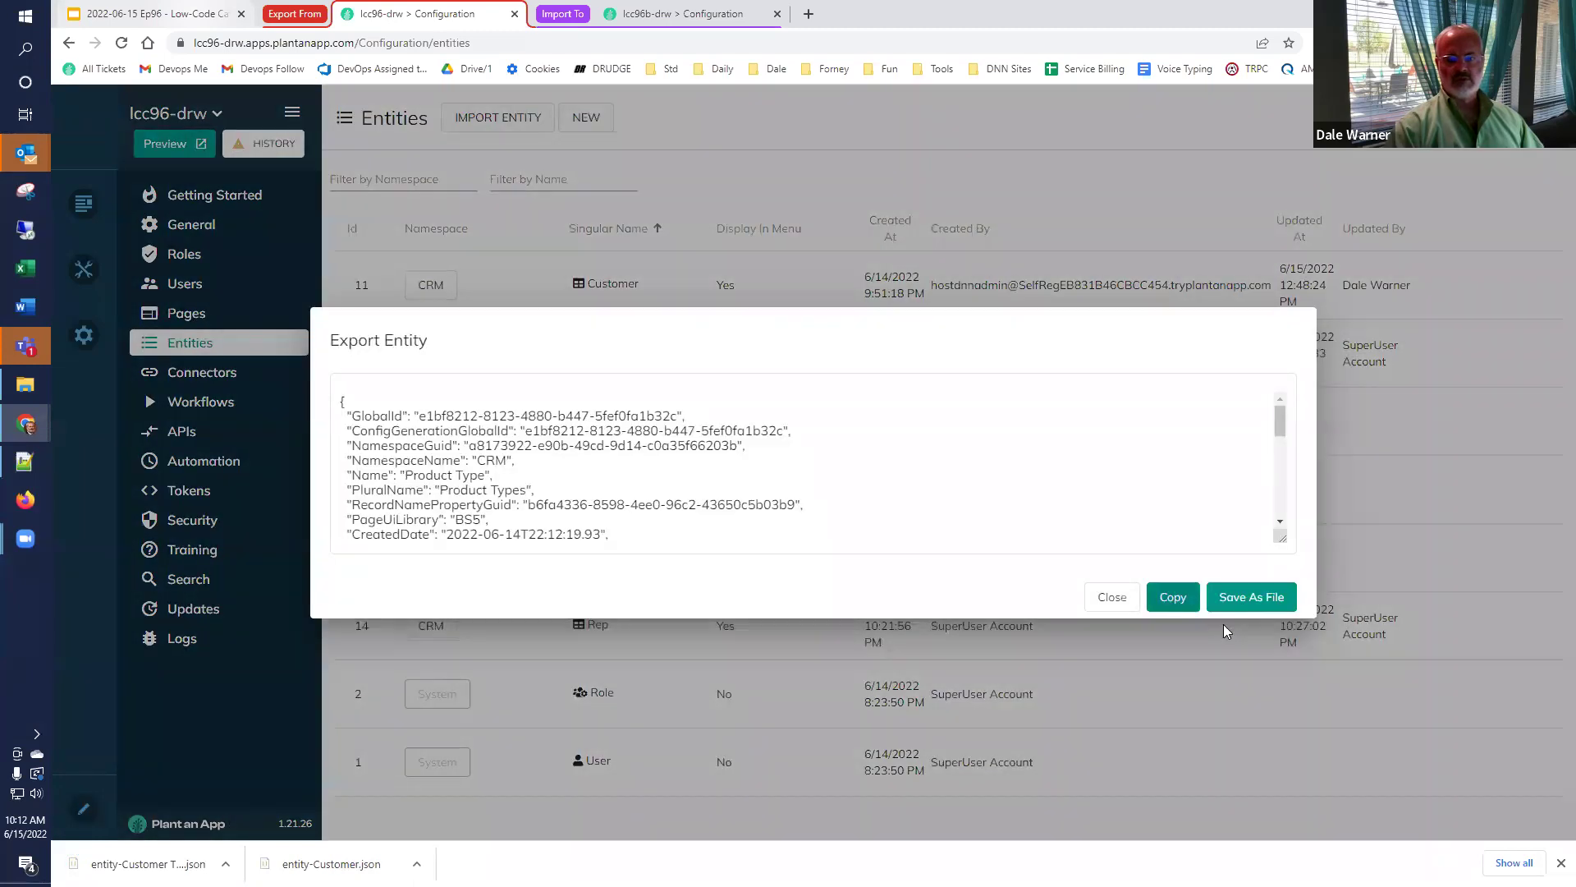
{"action": "left_click", "coordinate": [1270, 603]}
{"action": "left_click", "coordinate": [1113, 597]}
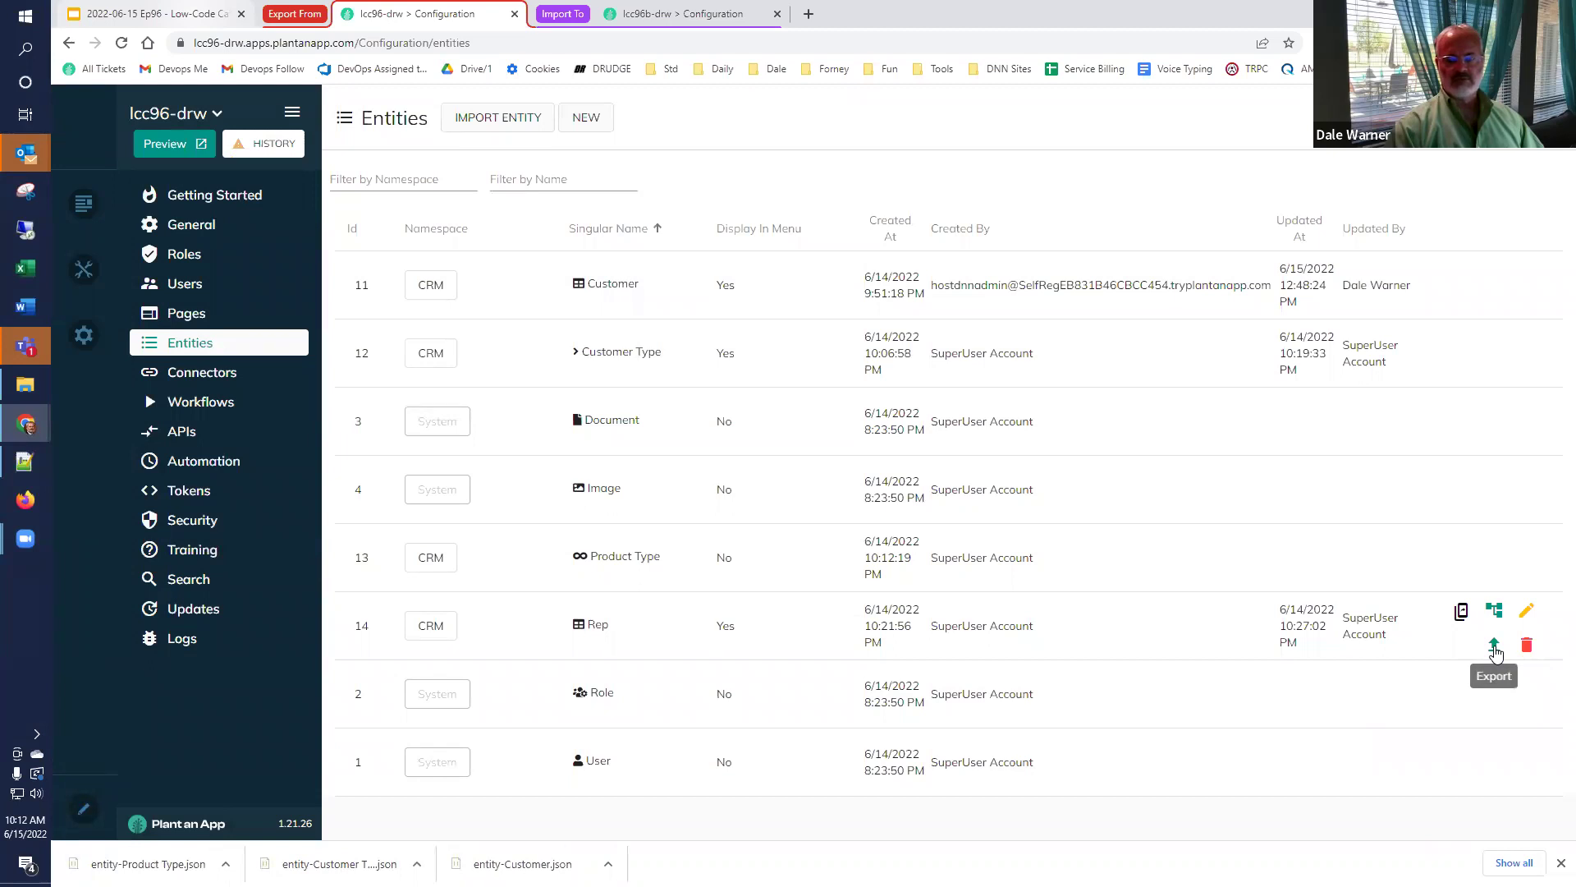
{"action": "left_click", "coordinate": [1495, 648]}
{"action": "left_click", "coordinate": [1271, 607]}
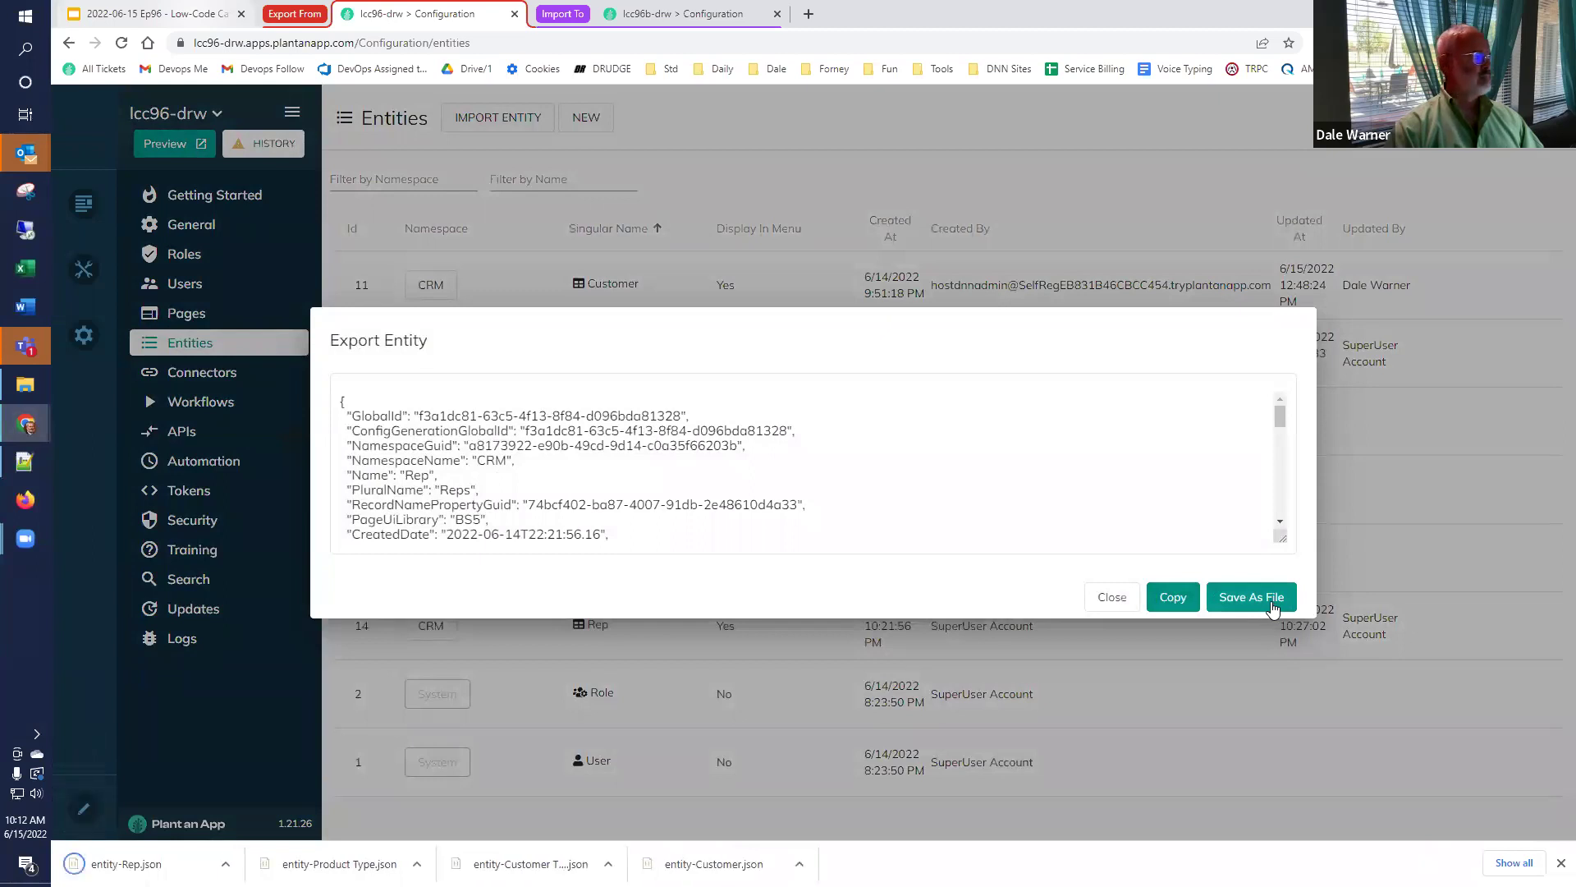
{"action": "left_click", "coordinate": [1113, 597]}
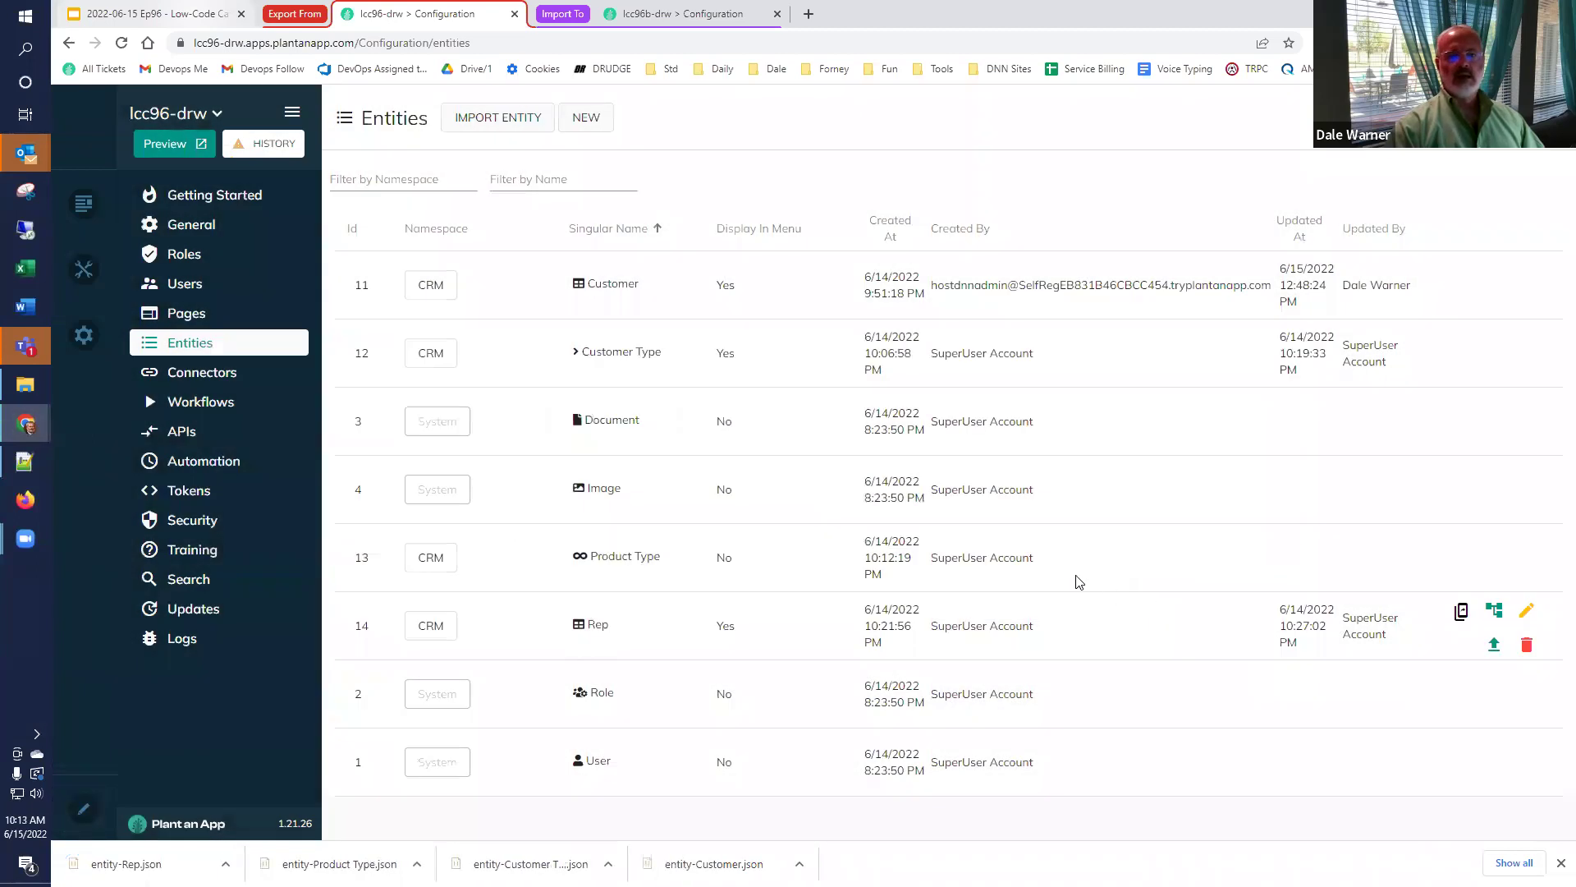
Import the Rep entity into lcc96b-drw from entity-Rep.json.
{"action": "left_click", "coordinate": [664, 15]}
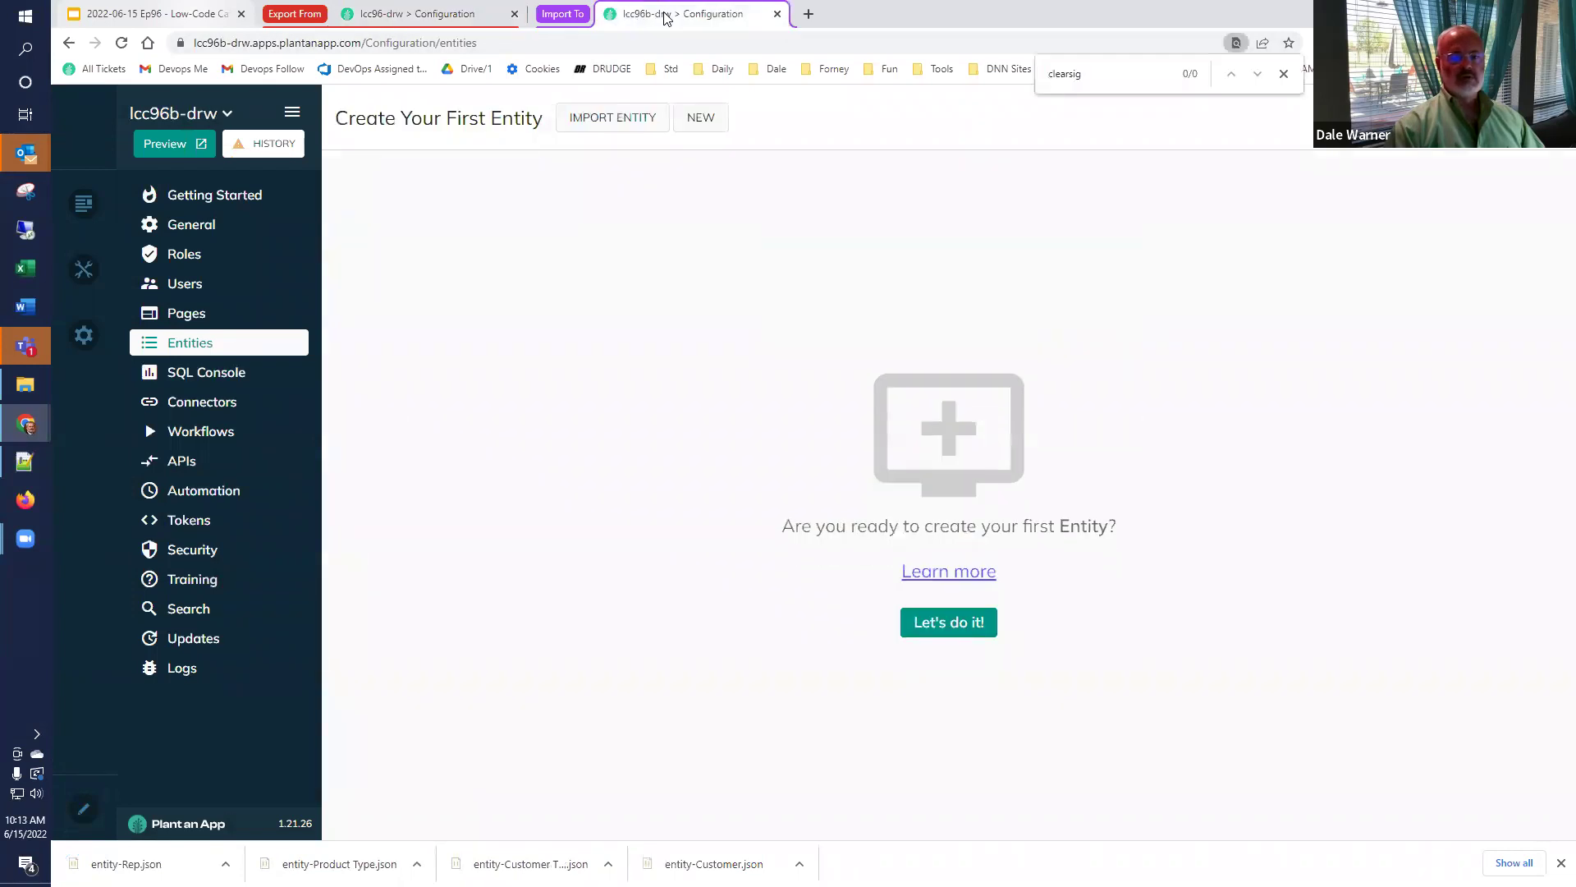
{"action": "left_click", "coordinate": [604, 121]}
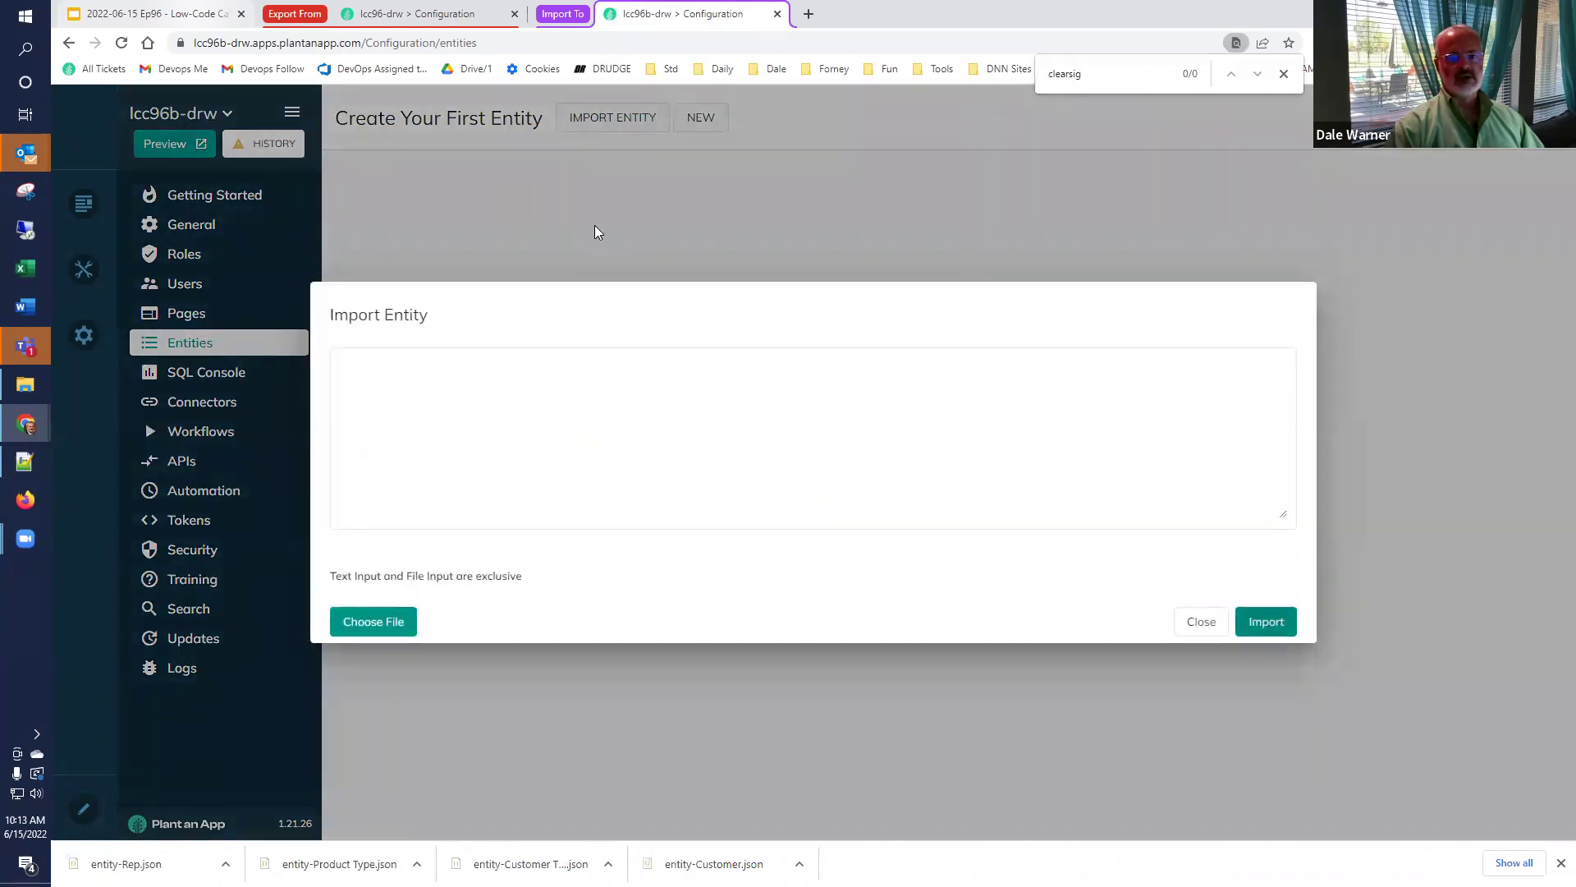
{"action": "left_click", "coordinate": [383, 625]}
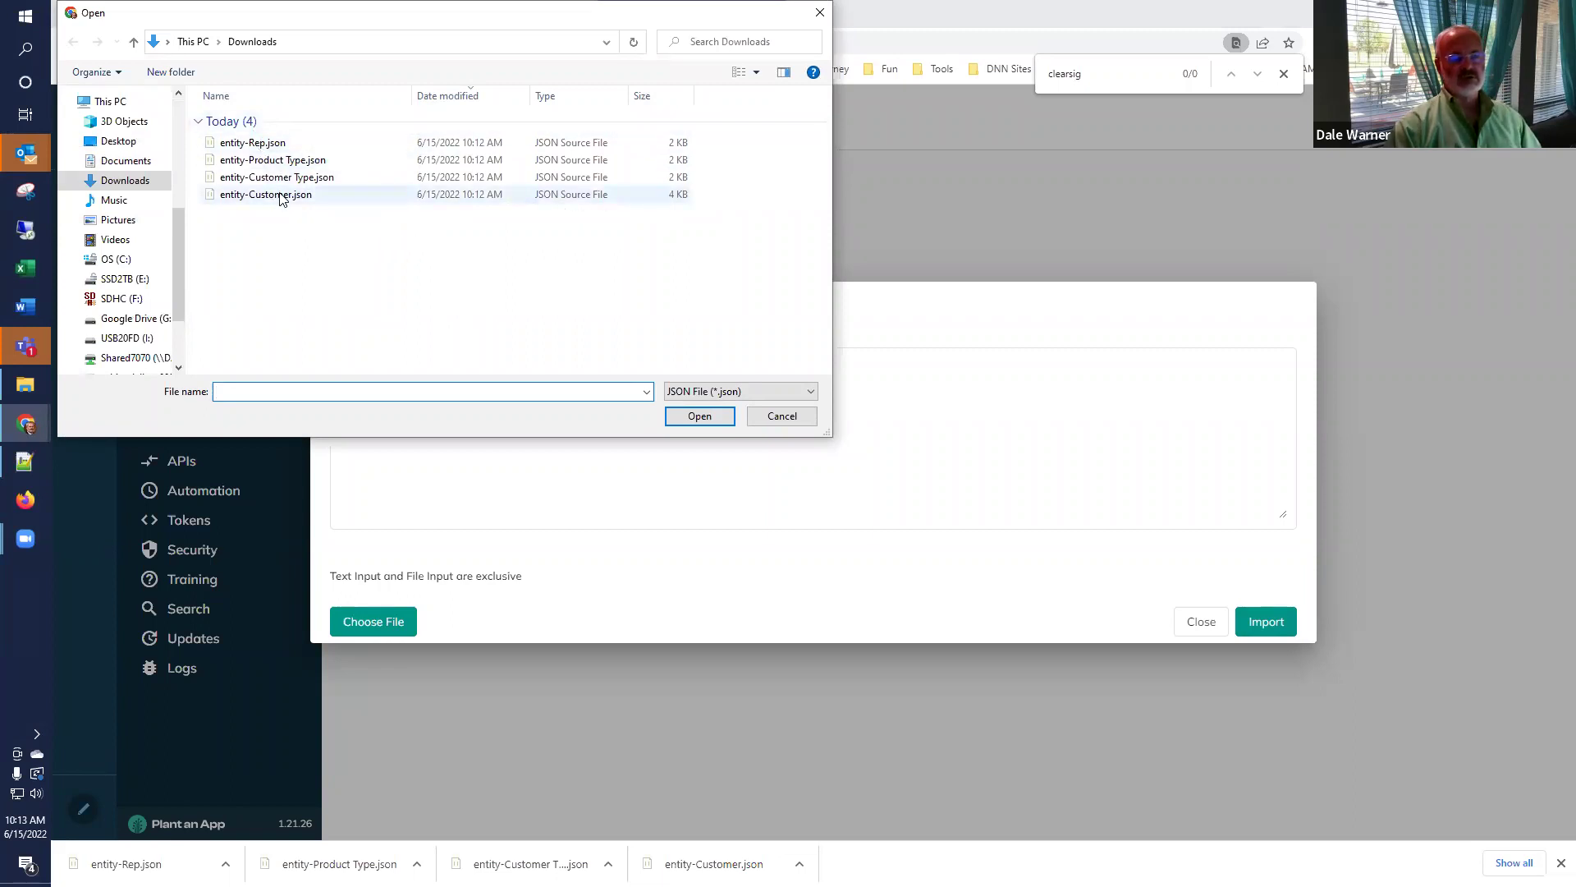
{"action": "left_click", "coordinate": [269, 145]}
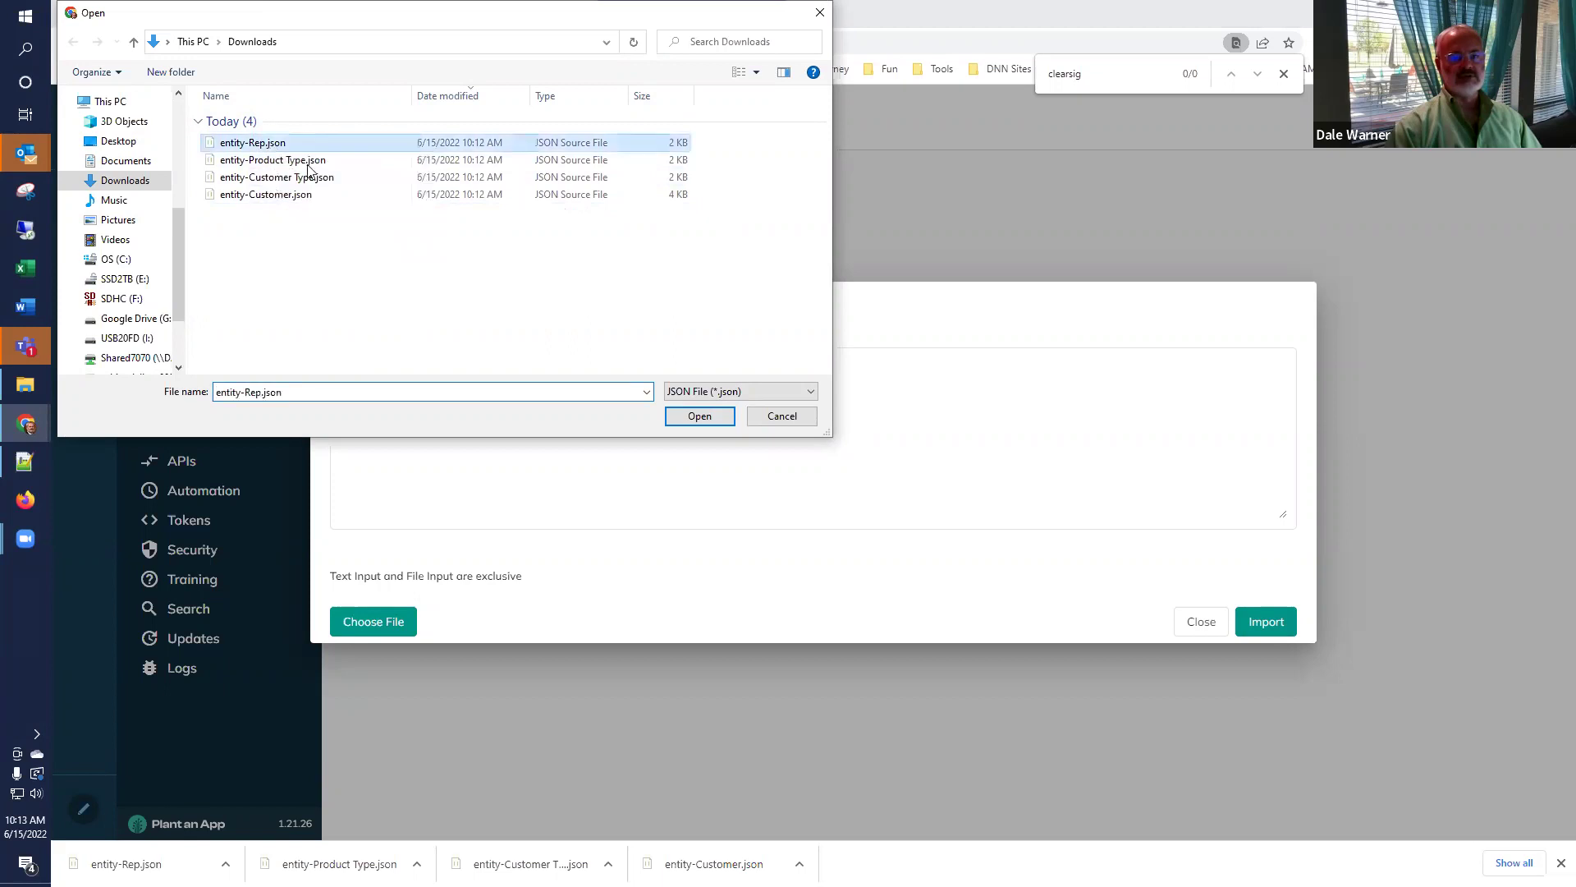
{"action": "left_click", "coordinate": [698, 417]}
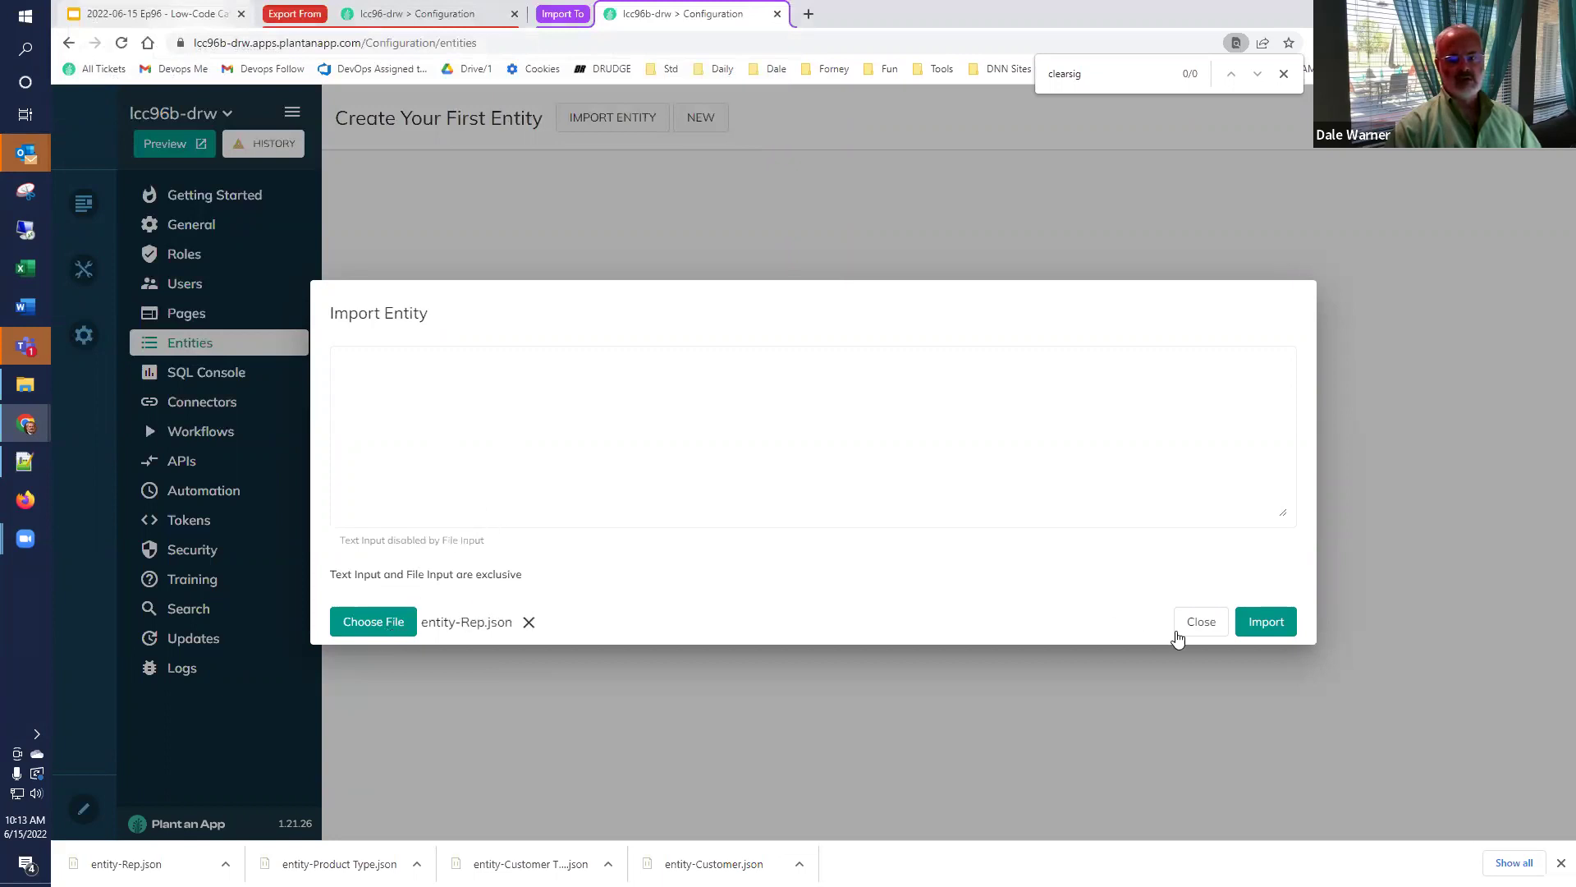
{"action": "left_click", "coordinate": [1265, 622]}
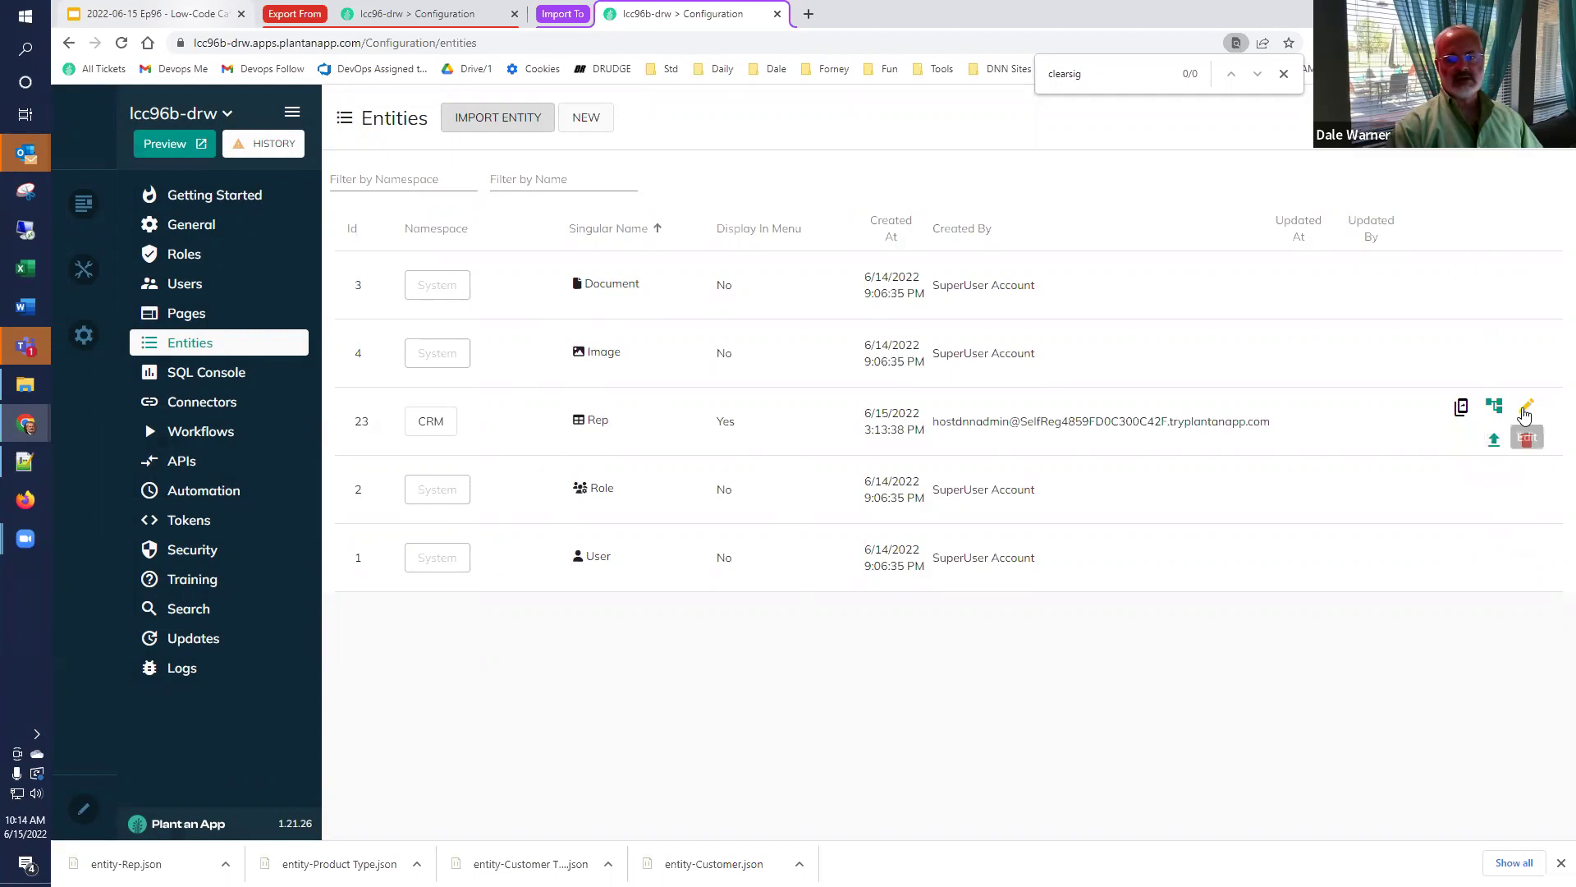
Inspect the imported Rep entity's general settings, properties and permissions.
{"action": "left_click", "coordinate": [1525, 409]}
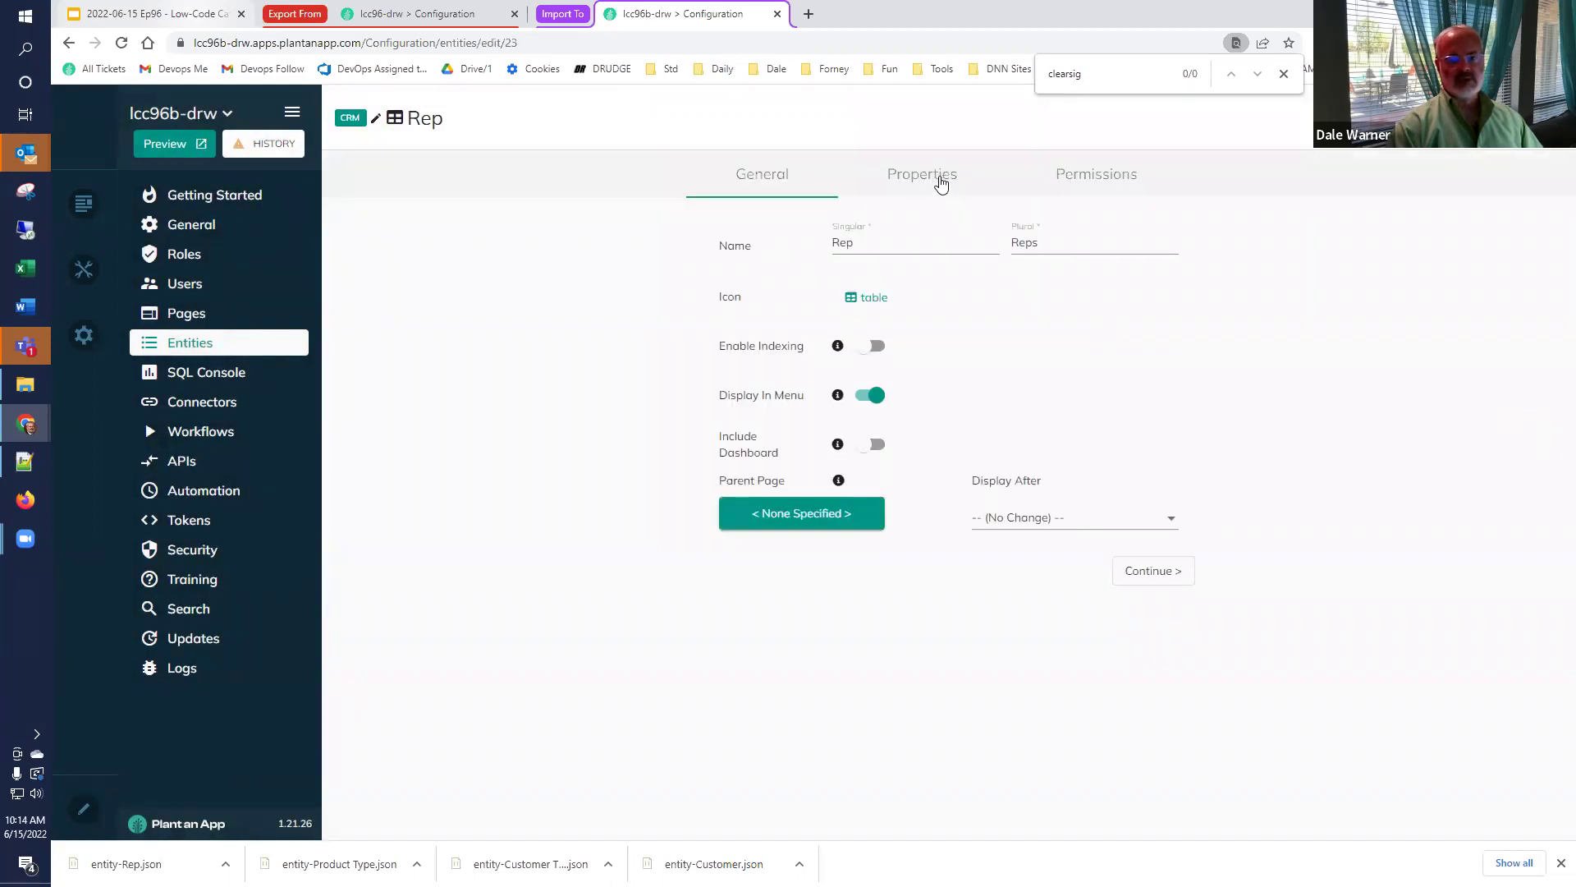
{"action": "left_click", "coordinate": [942, 176]}
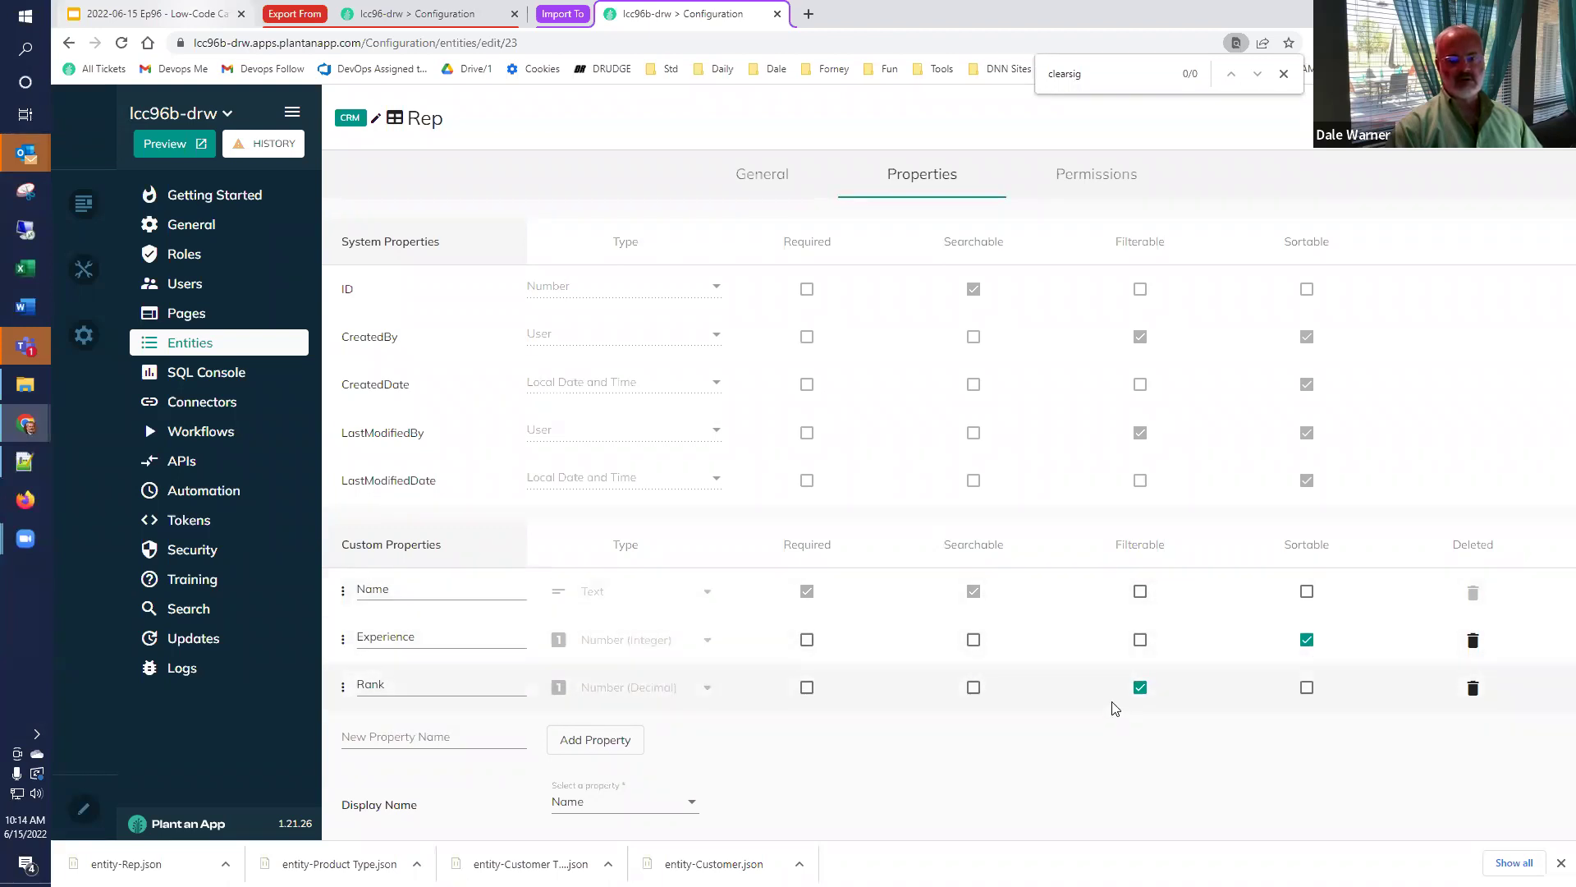
{"action": "left_click", "coordinate": [1084, 186]}
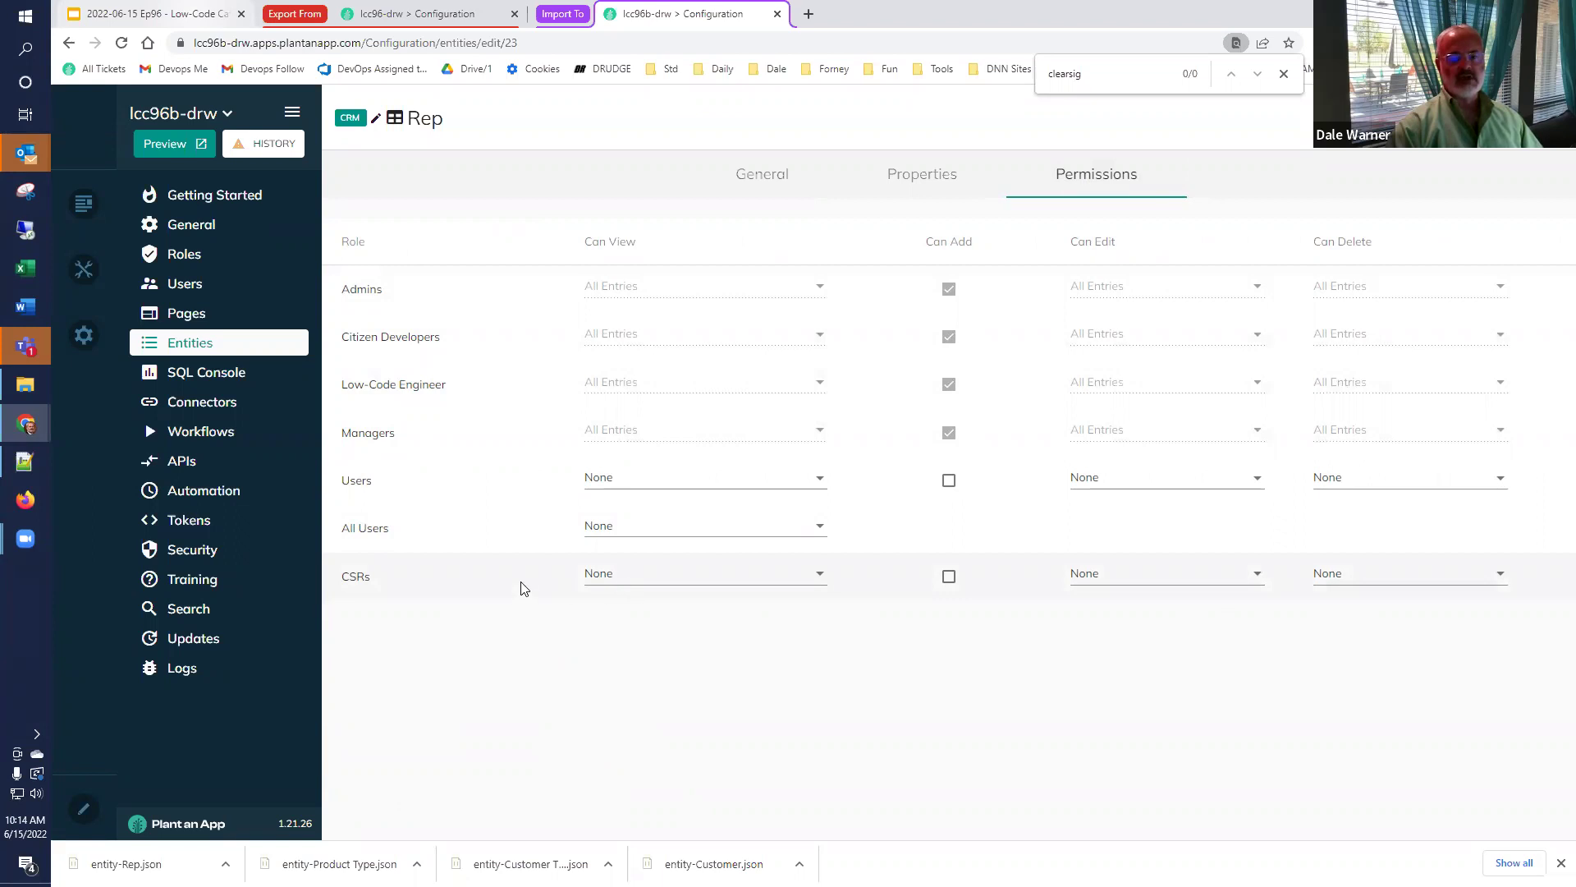
{"action": "left_click", "coordinate": [765, 182]}
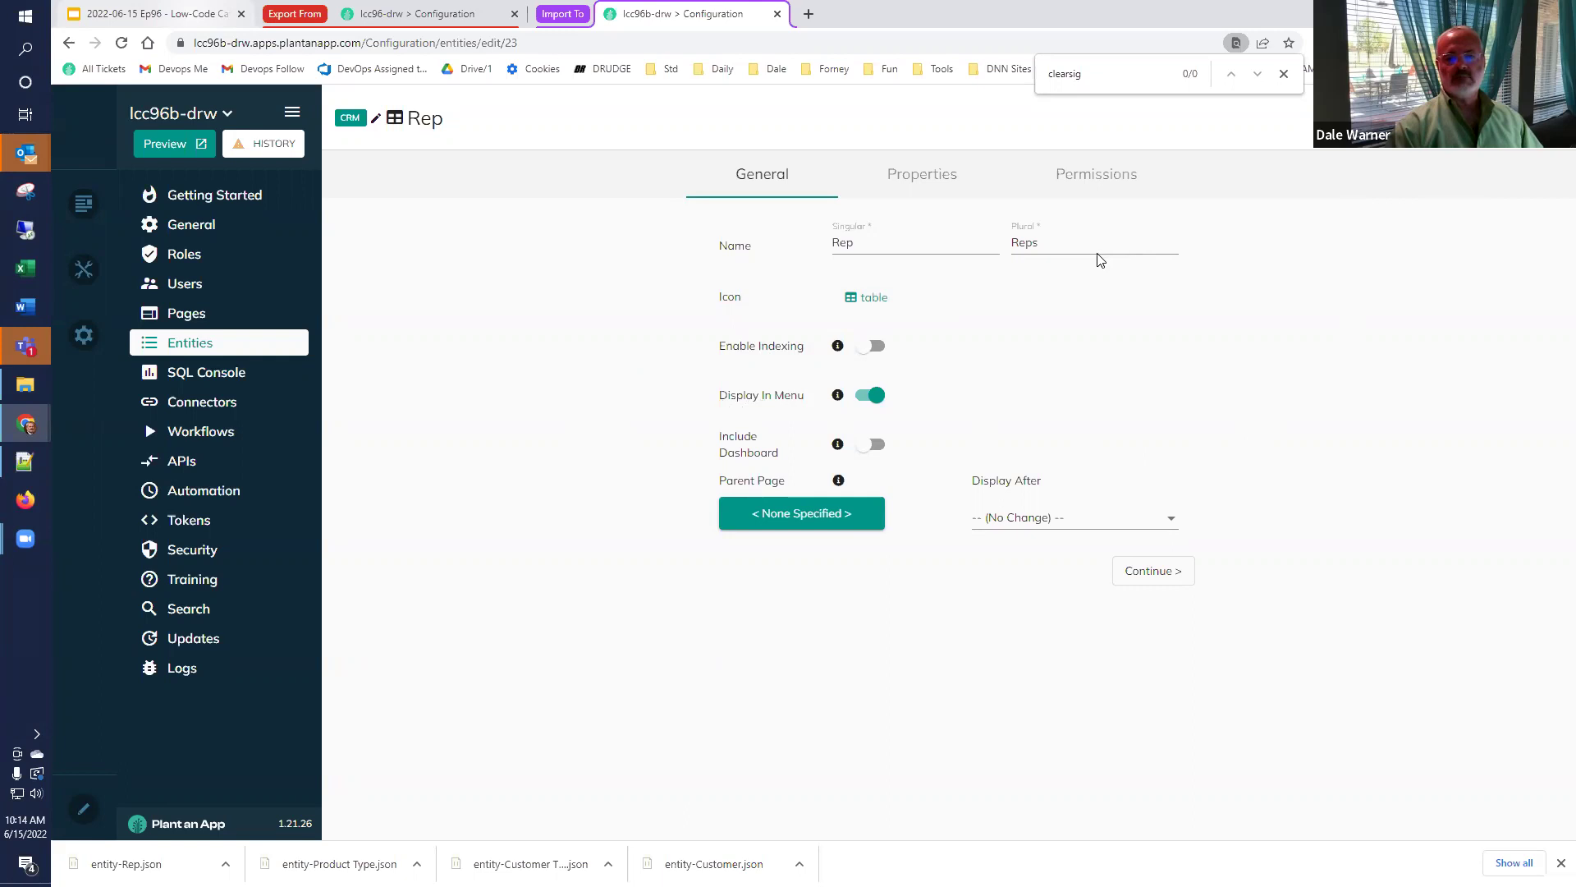
{"action": "left_click", "coordinate": [212, 352]}
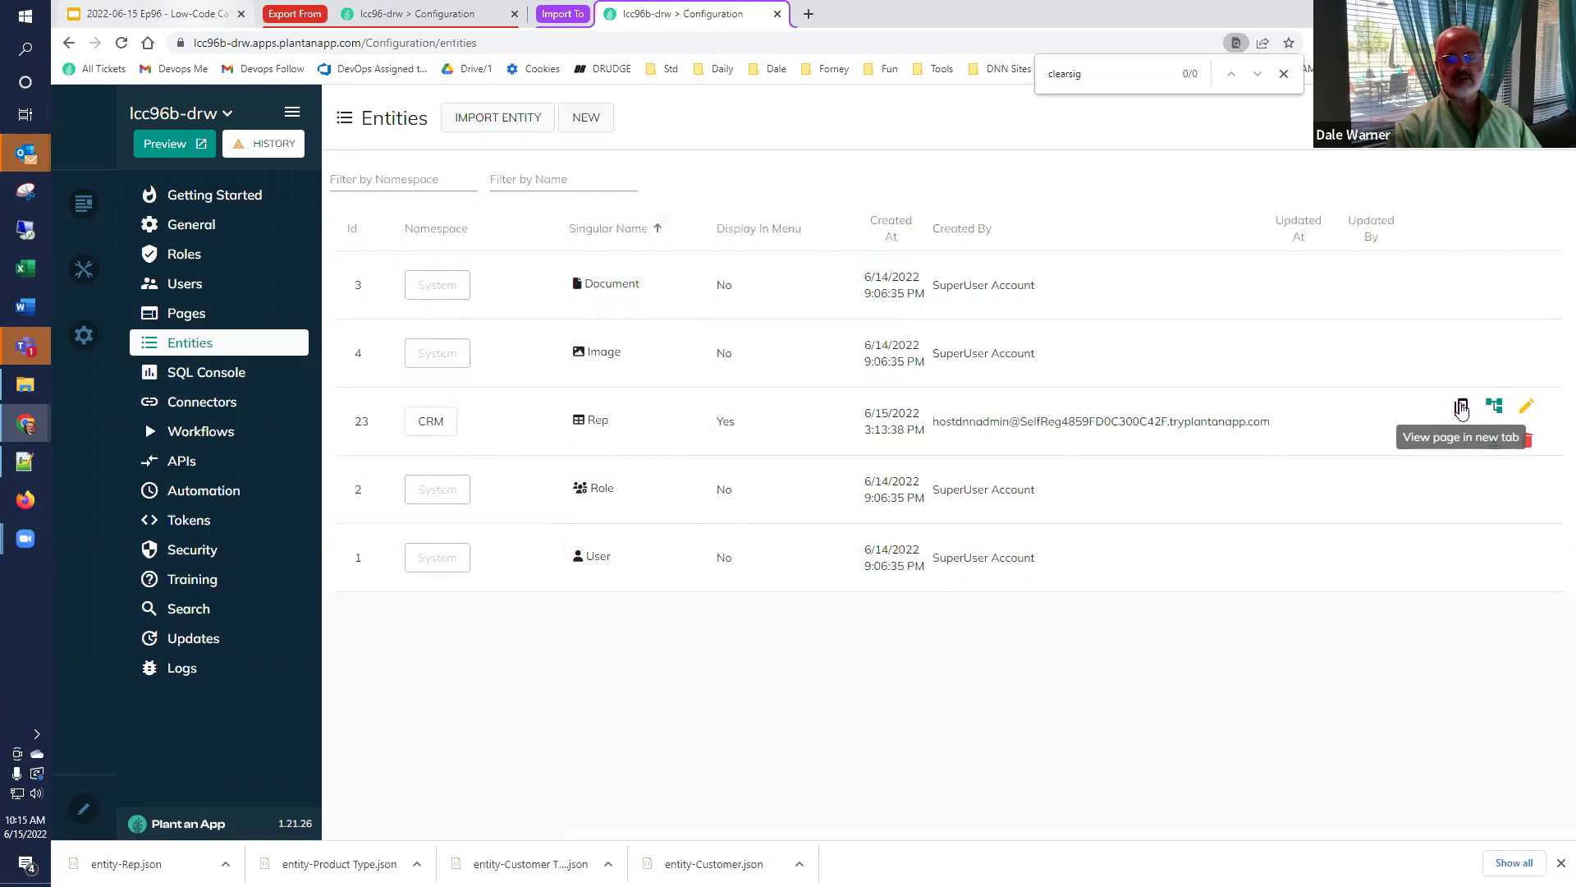
On the Rep page, add a first rep with experience 5 and rank 9.
{"action": "left_click", "coordinate": [1461, 407]}
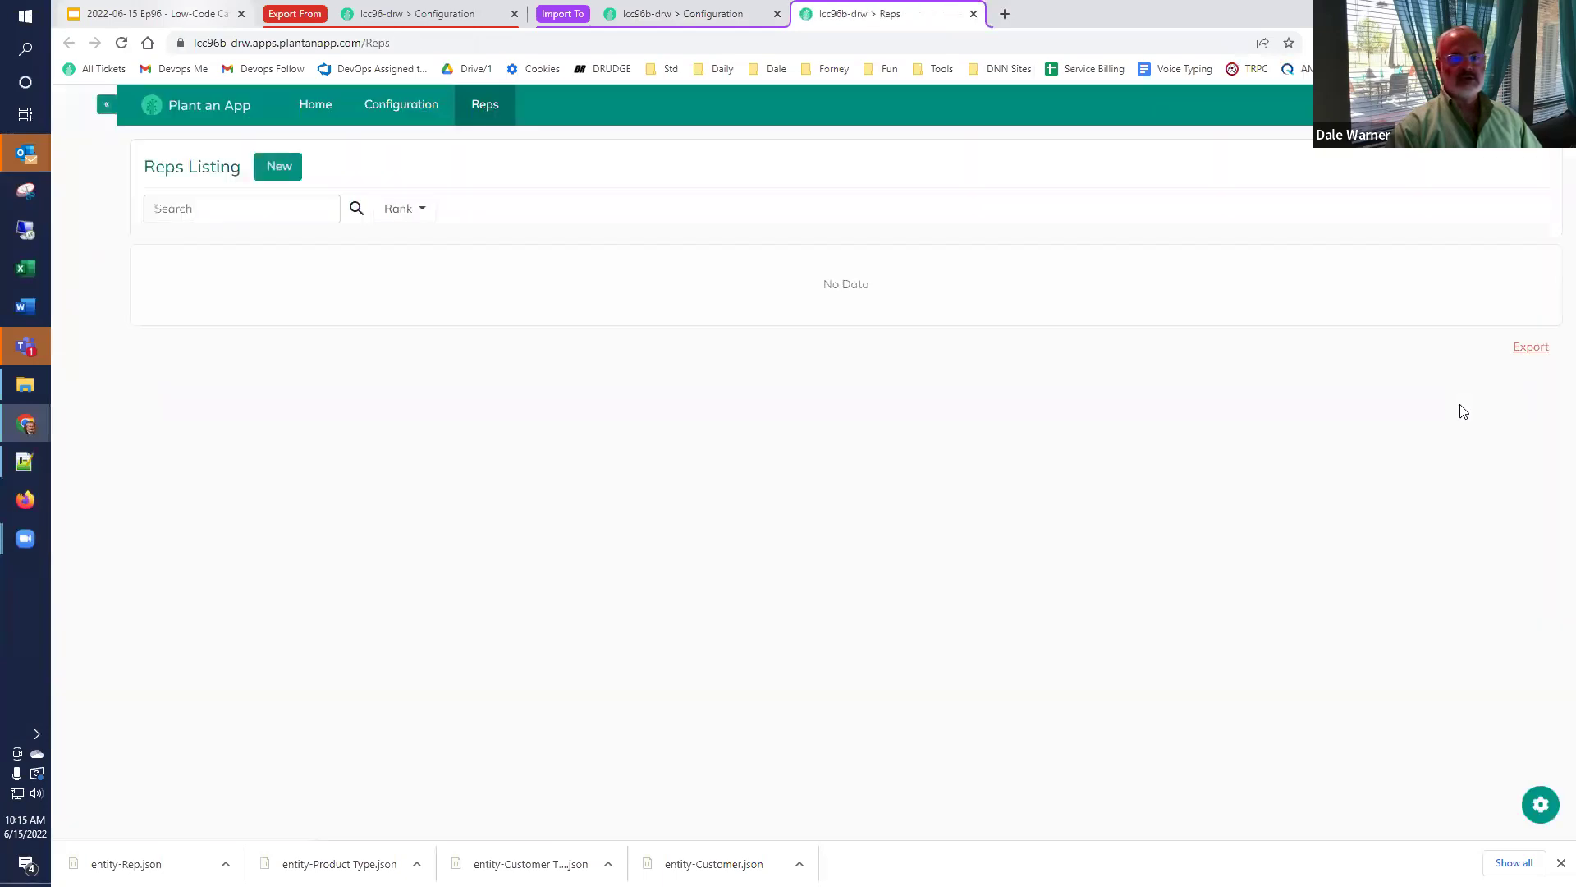
{"action": "left_click", "coordinate": [282, 167]}
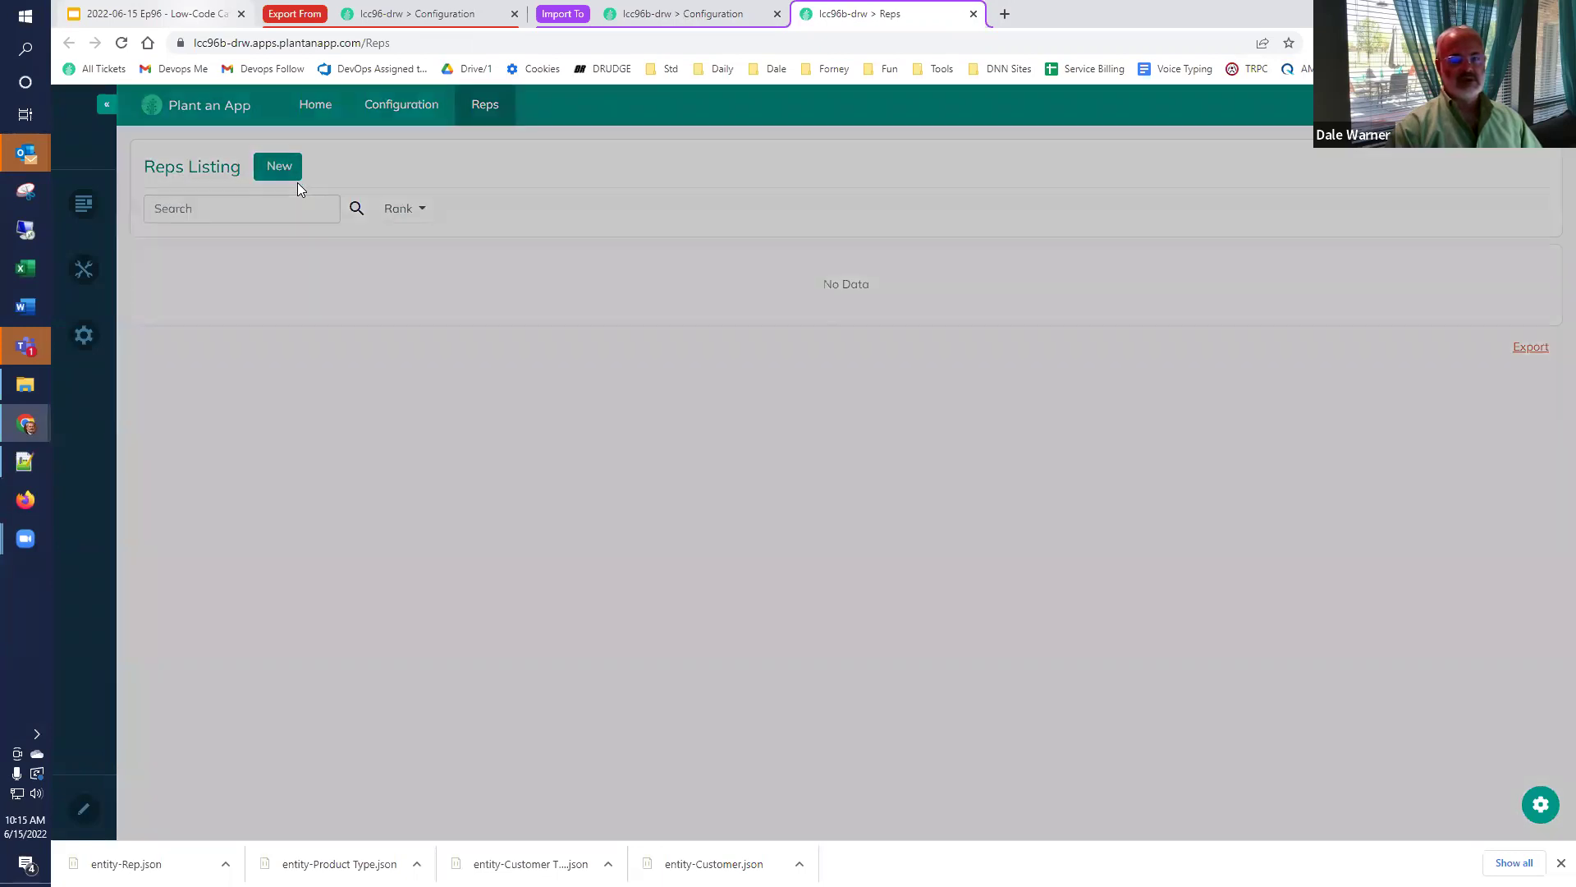
{"action": "left_click", "coordinate": [757, 215]}
{"action": "key", "text": "Tab"}
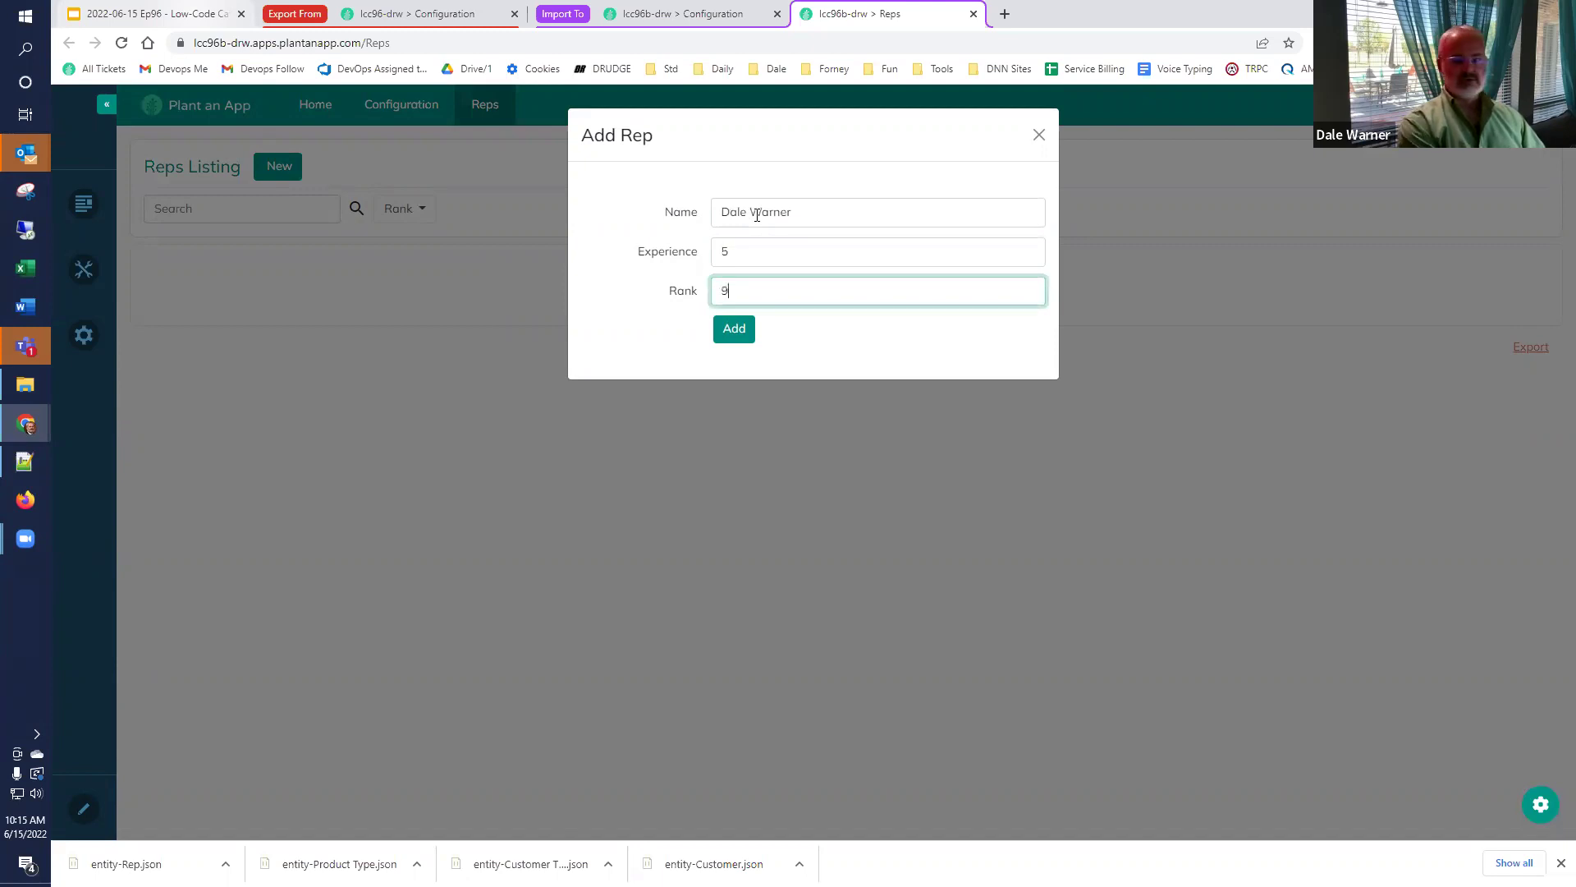
{"action": "left_click", "coordinate": [747, 330]}
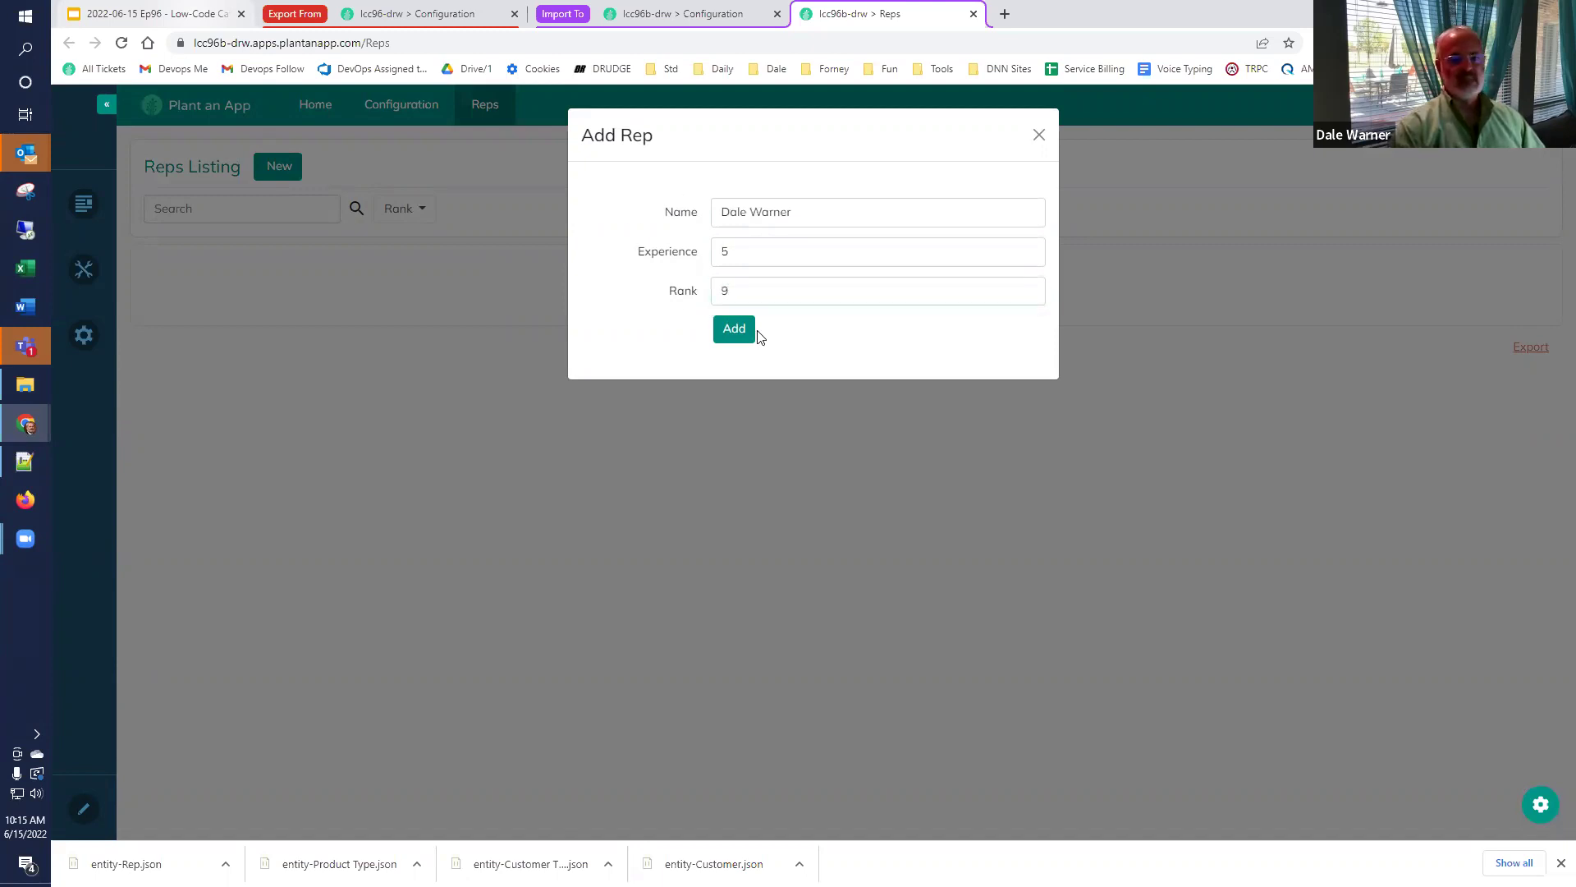
{"action": "left_click", "coordinate": [738, 330]}
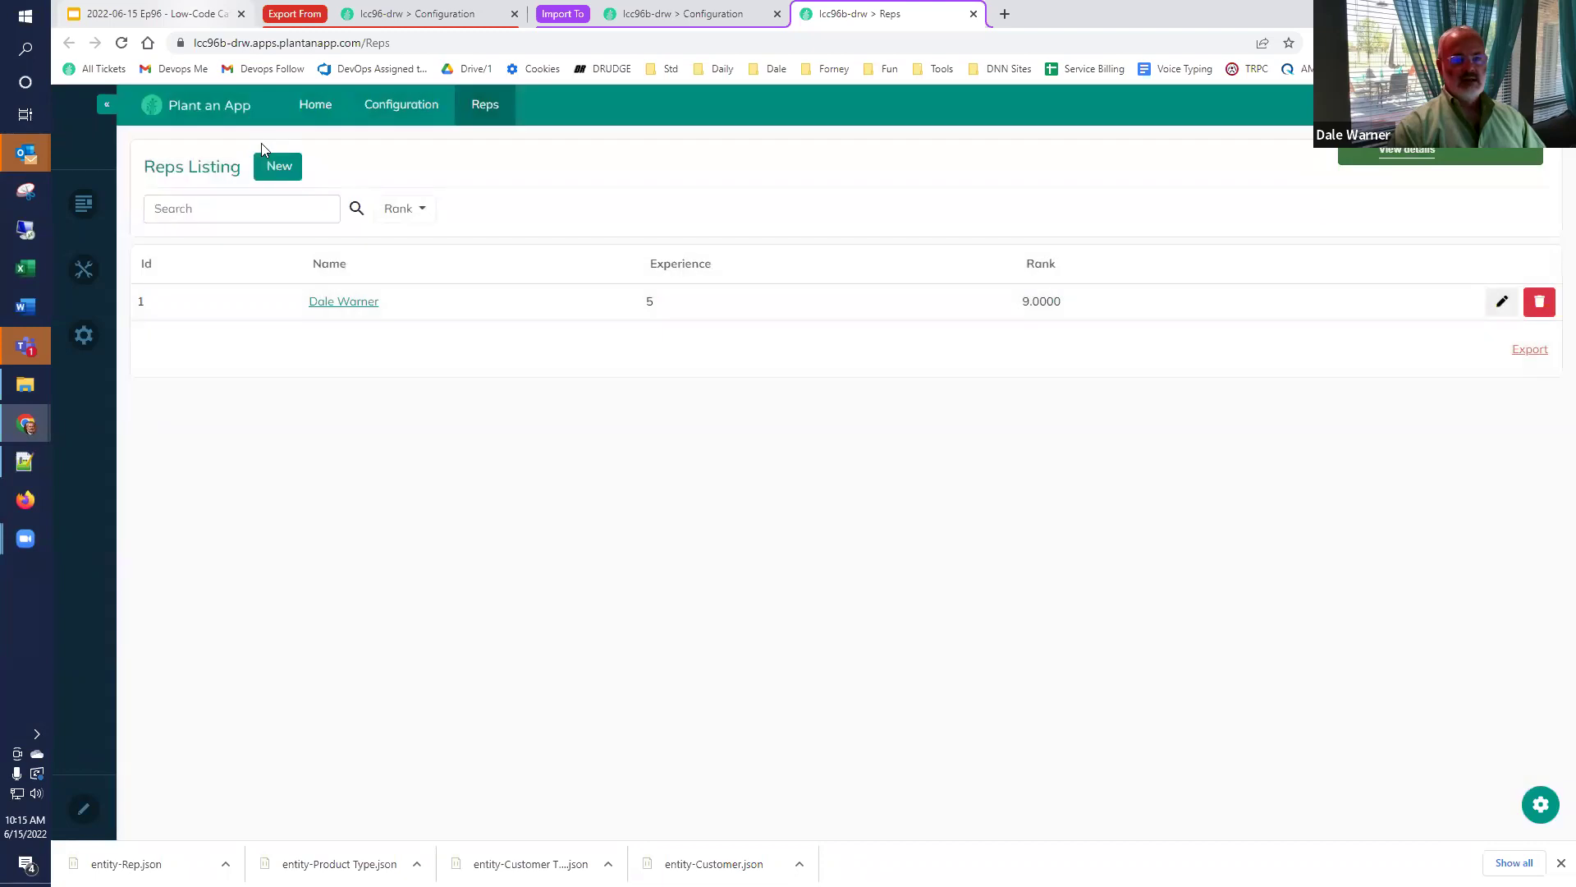
Add a second rep with rank 23.
{"action": "left_click", "coordinate": [275, 167]}
{"action": "left_click", "coordinate": [773, 212]}
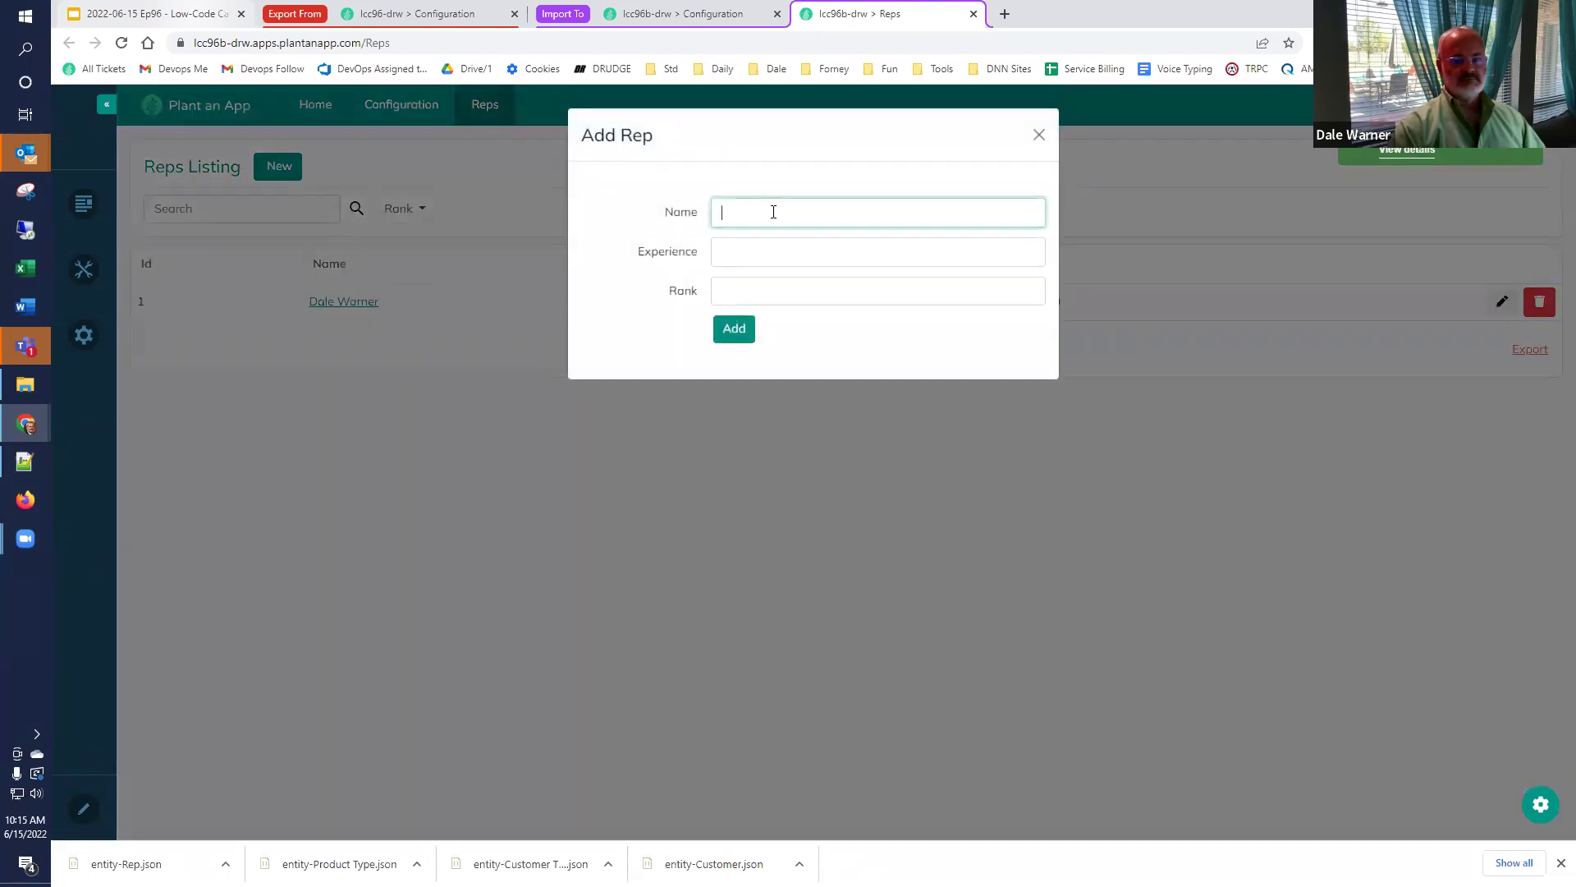
{"action": "type", "text": "Patrick A"}
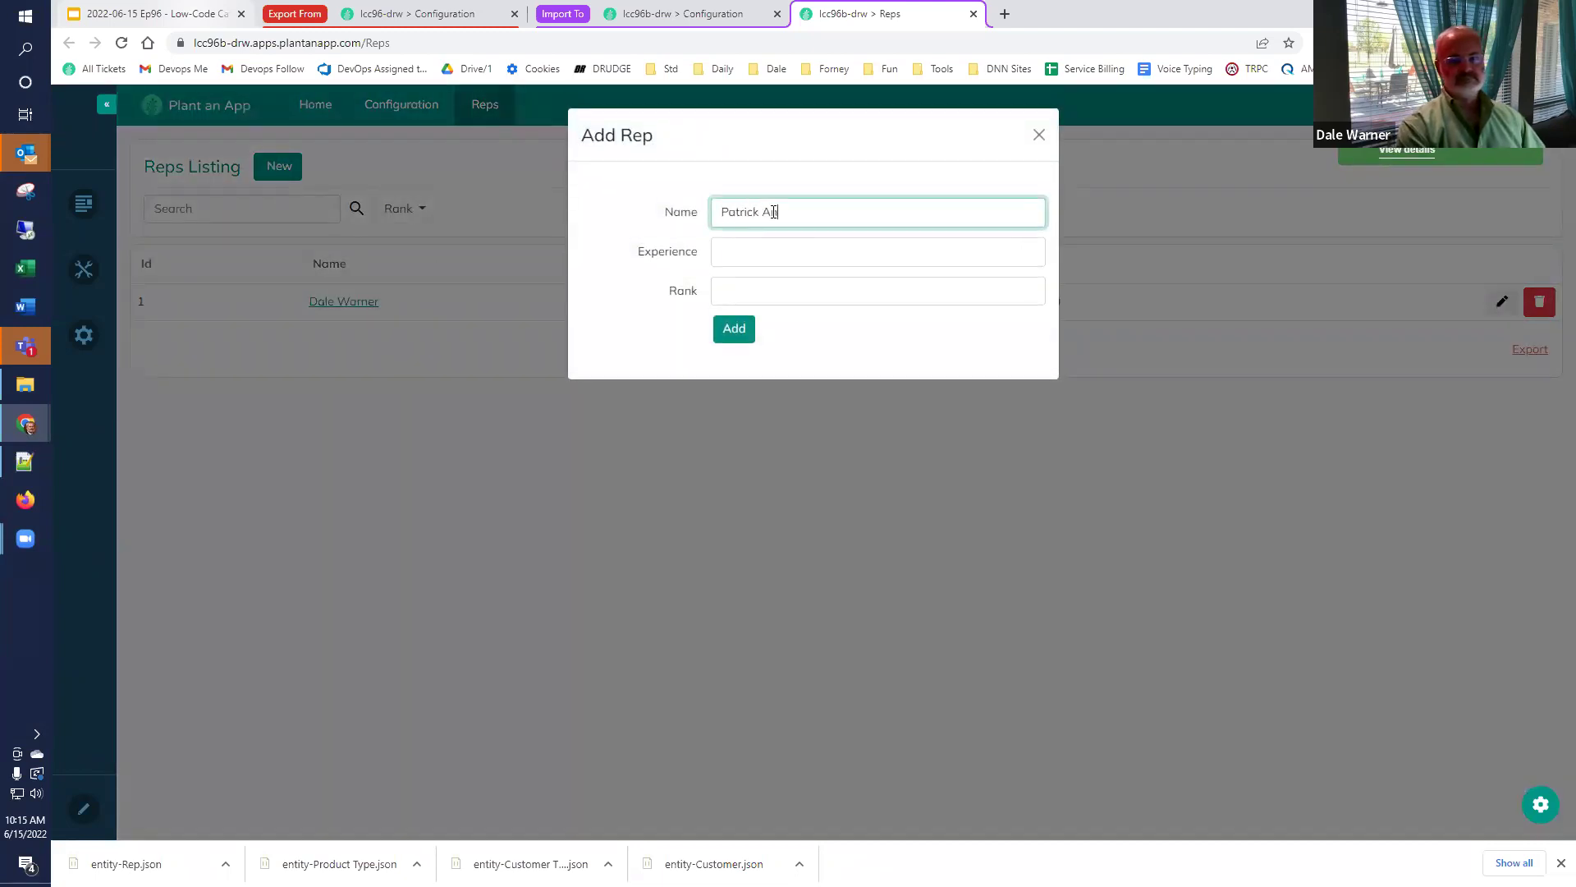
{"action": "type", "text": "10"}
{"action": "key", "text": "Tab"}
{"action": "type", "text": "23"}
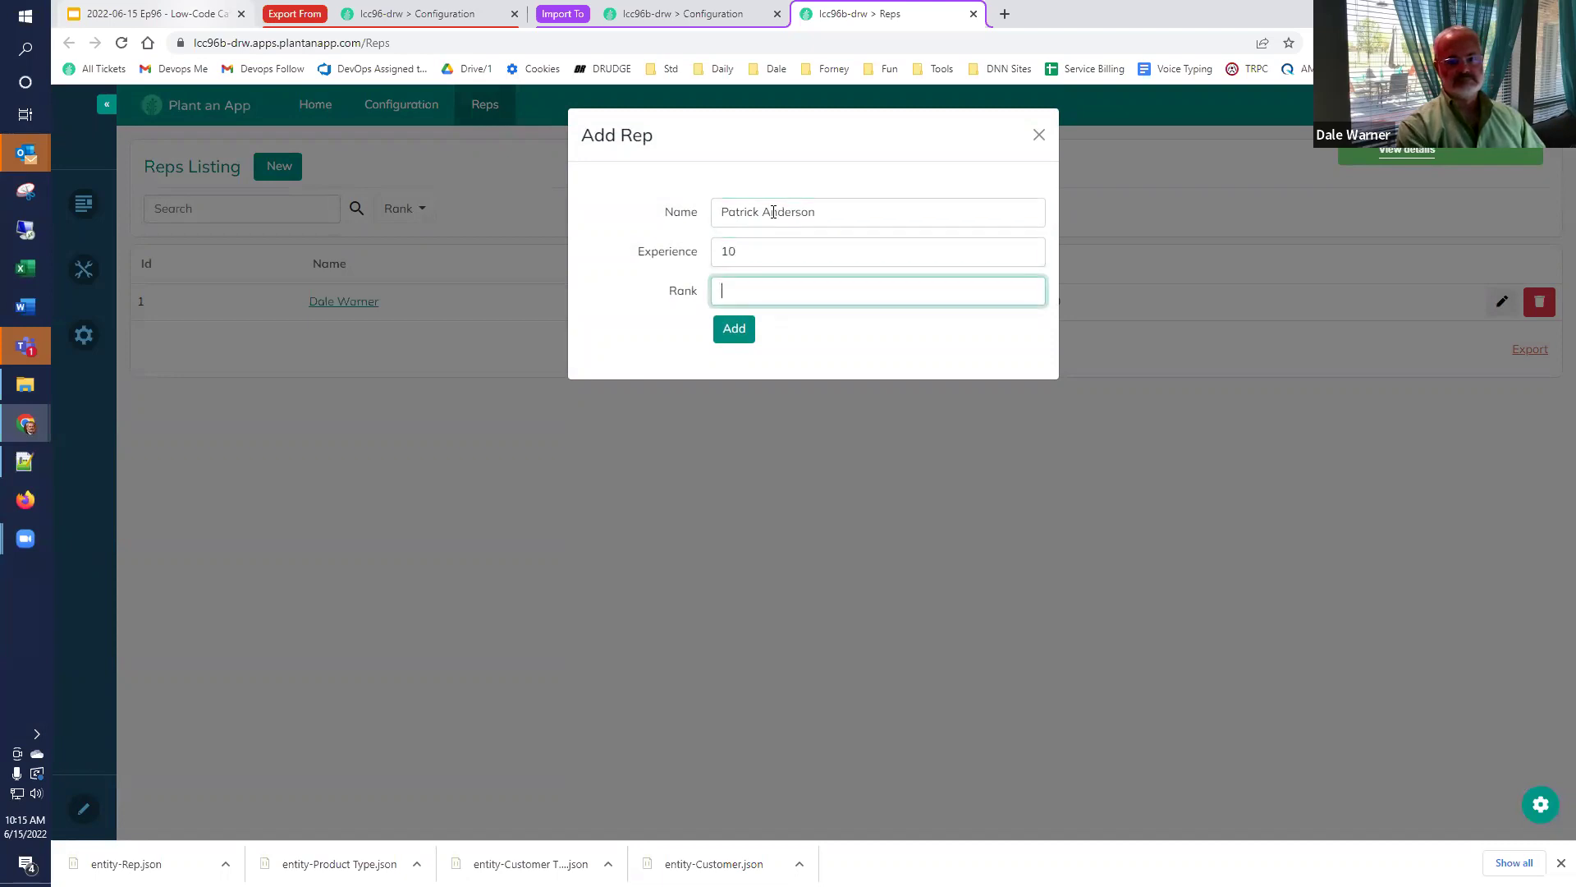
{"action": "left_click", "coordinate": [742, 330]}
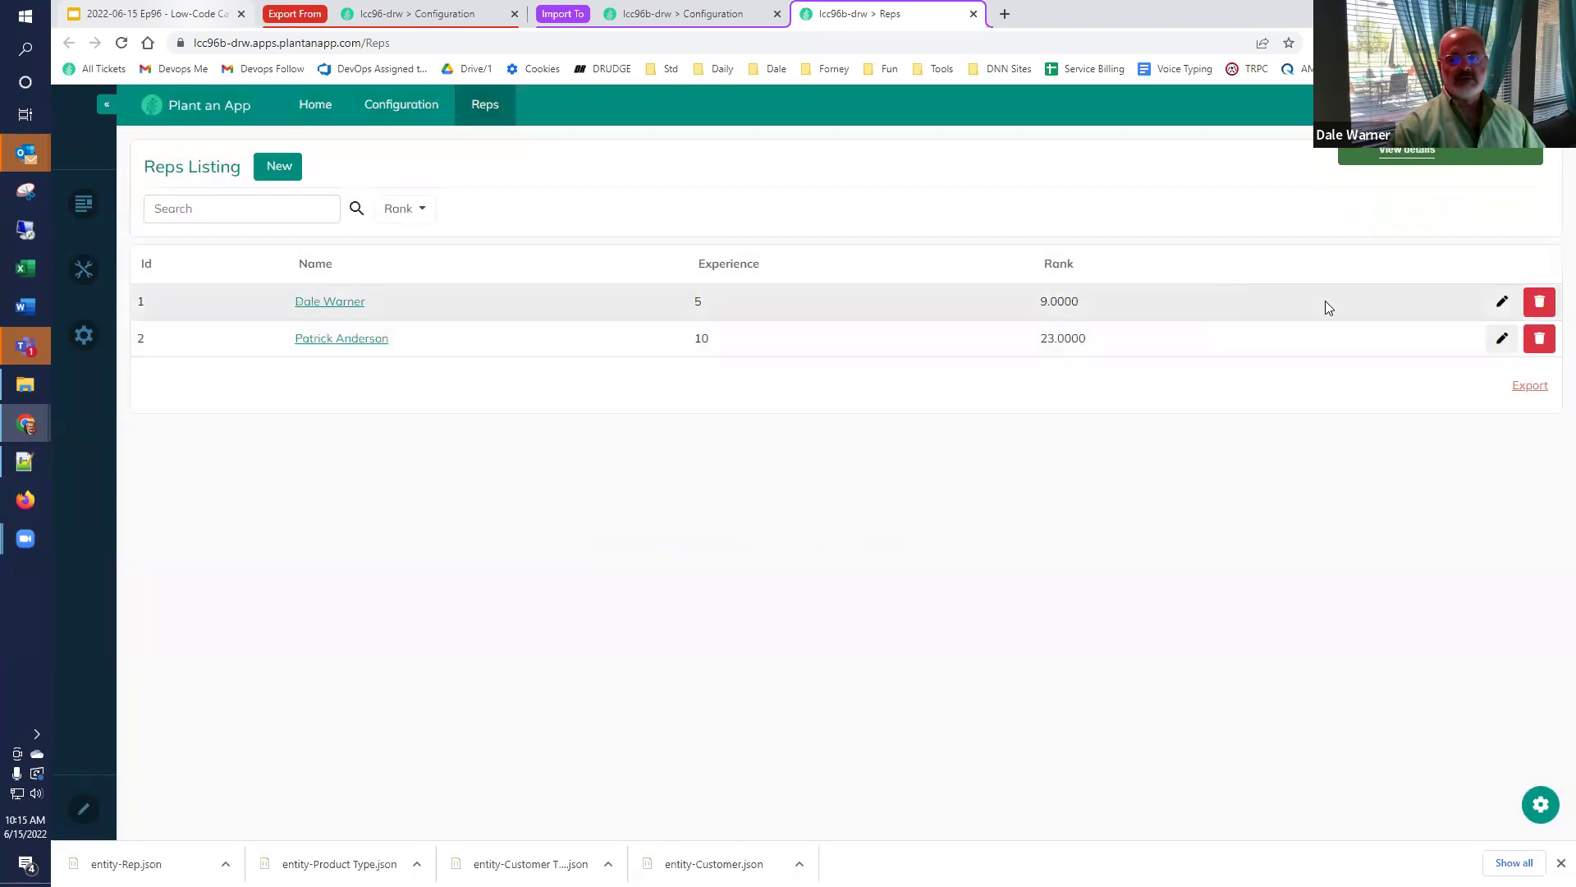
Open and cancel the second rep's edit and delete, then close the Reps tab.
{"action": "left_click", "coordinate": [1511, 343]}
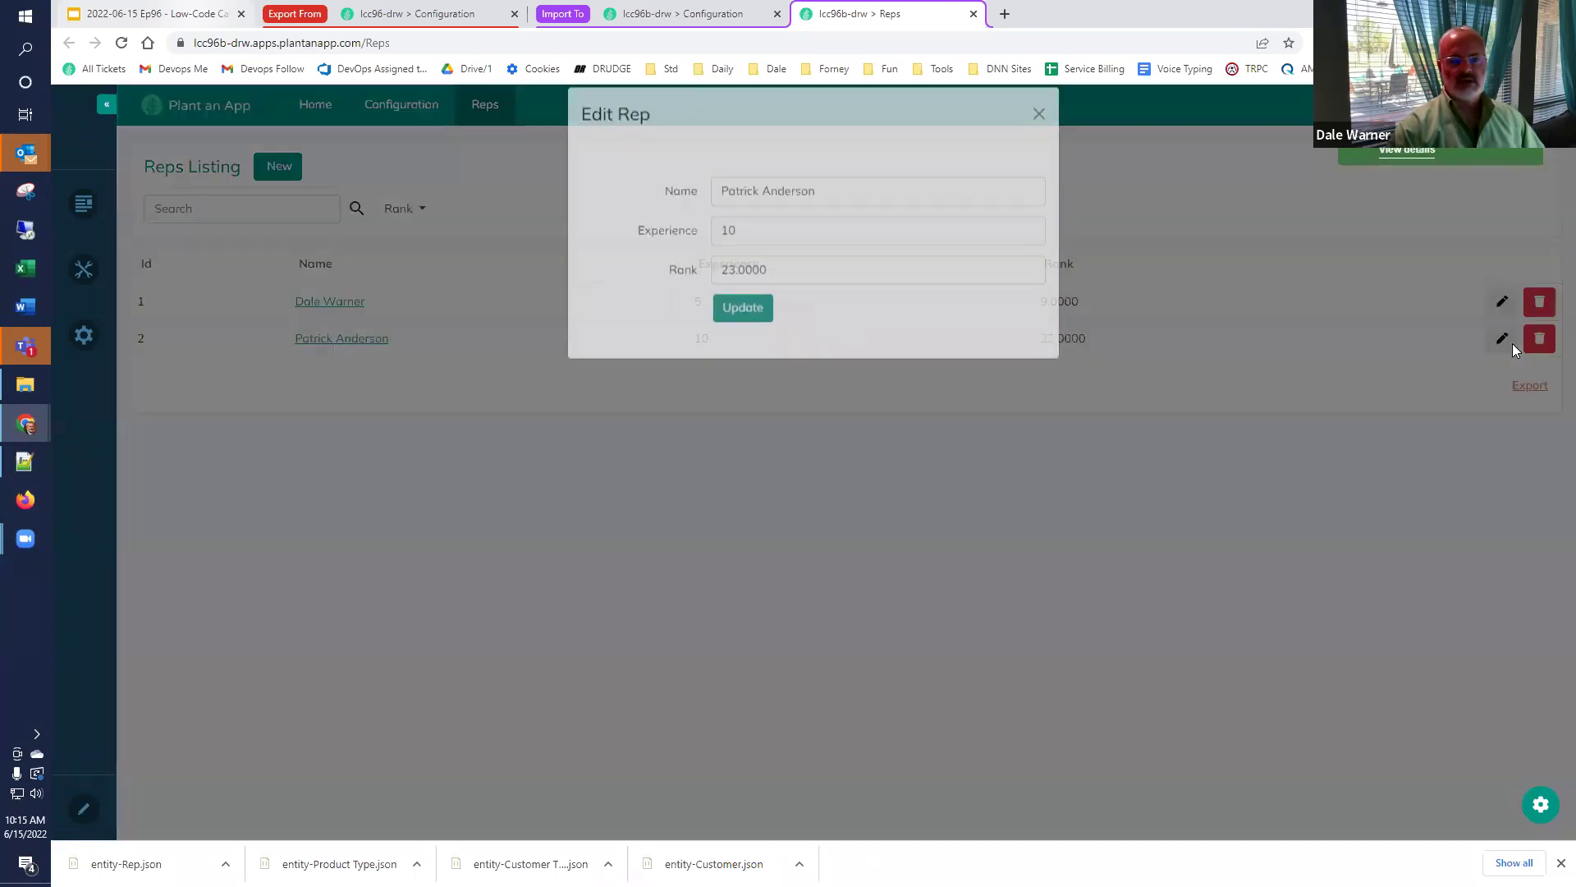
{"action": "left_click", "coordinate": [1038, 135]}
{"action": "left_click", "coordinate": [1540, 339]}
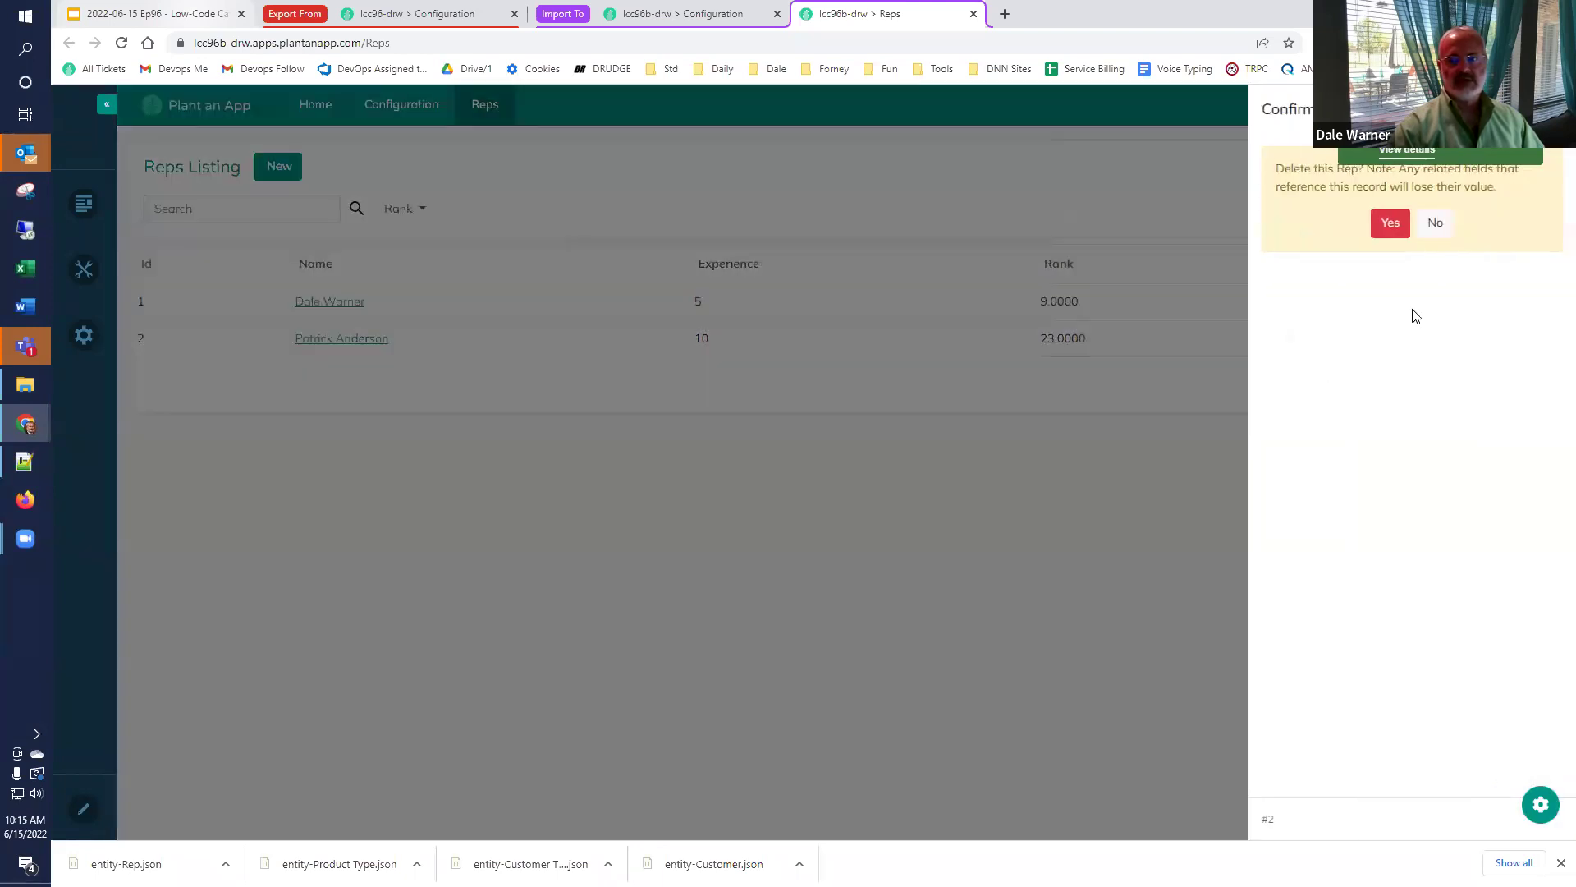
{"action": "left_click", "coordinate": [1436, 223]}
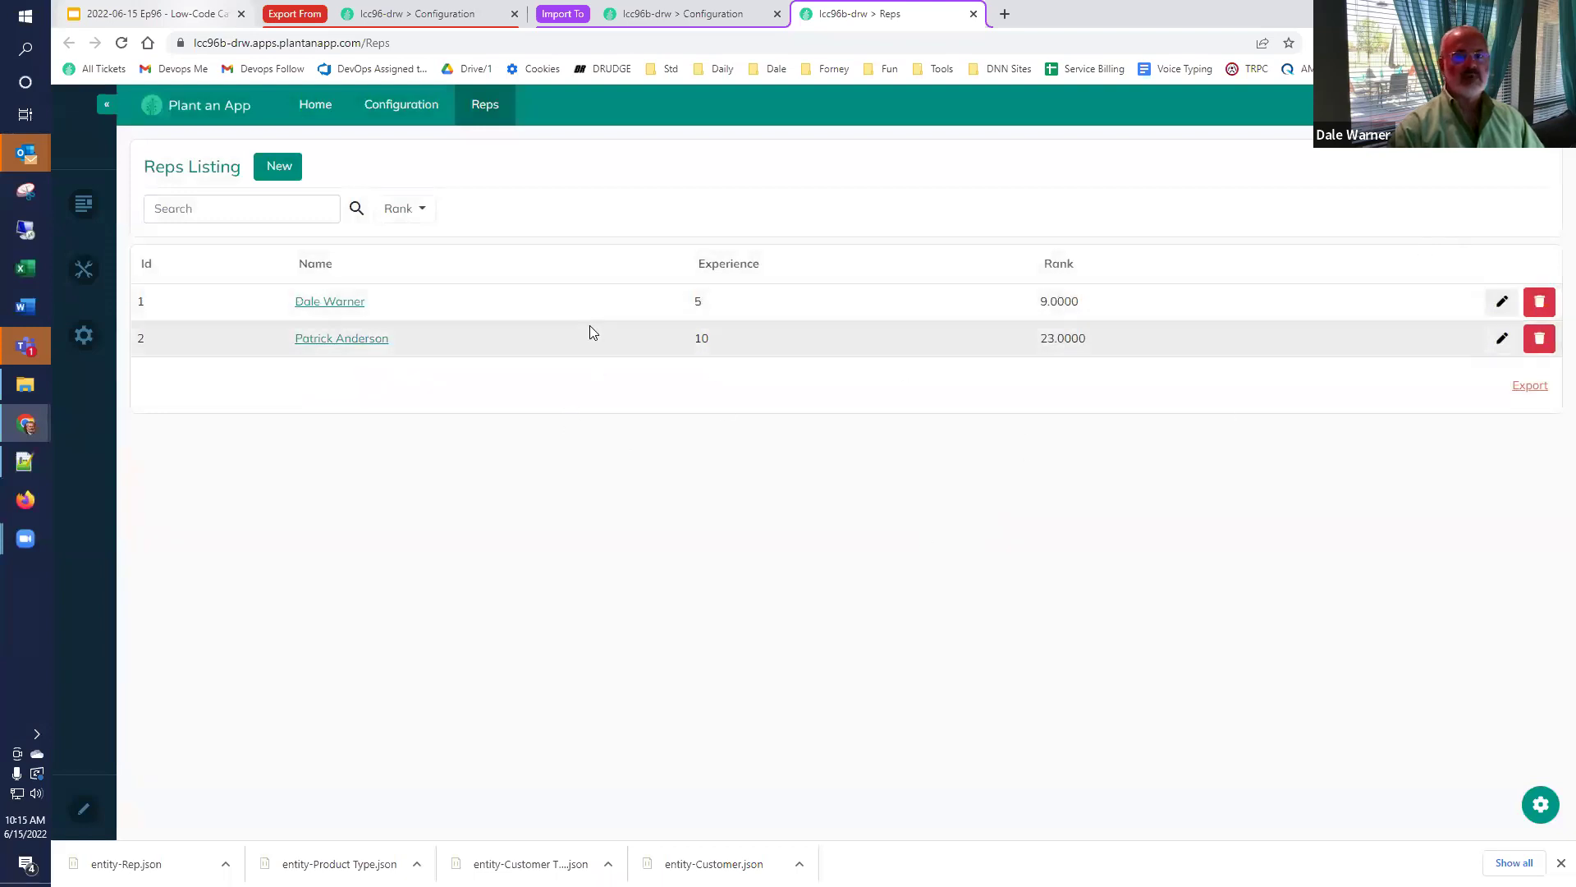
{"action": "left_click", "coordinate": [973, 15]}
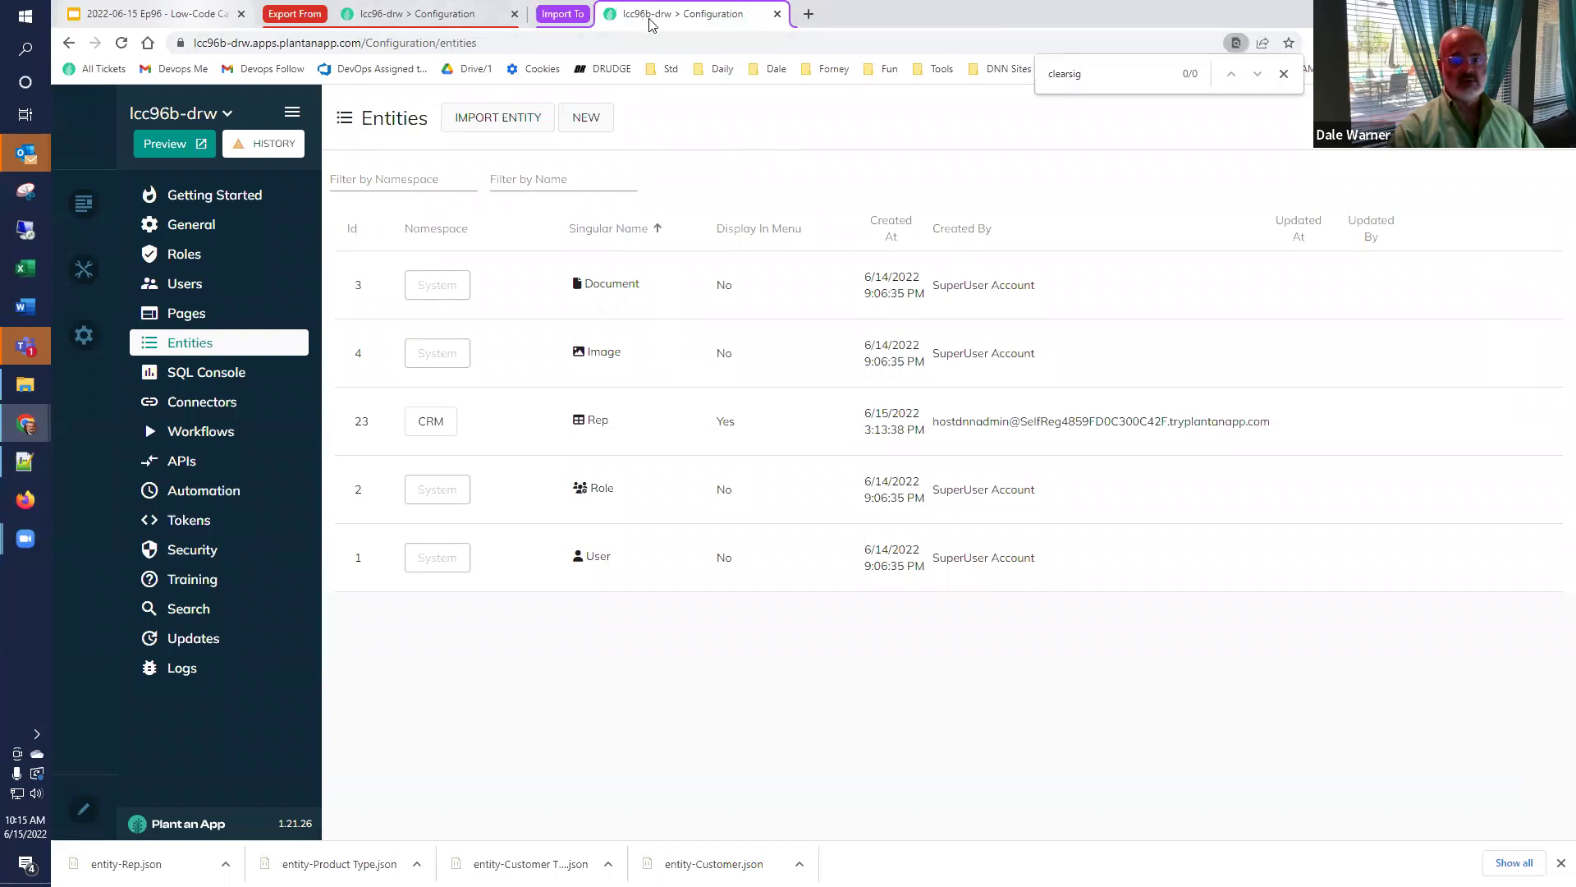
Import the Product Type entity from entity-Product Type.json.
{"action": "left_click", "coordinate": [1284, 74]}
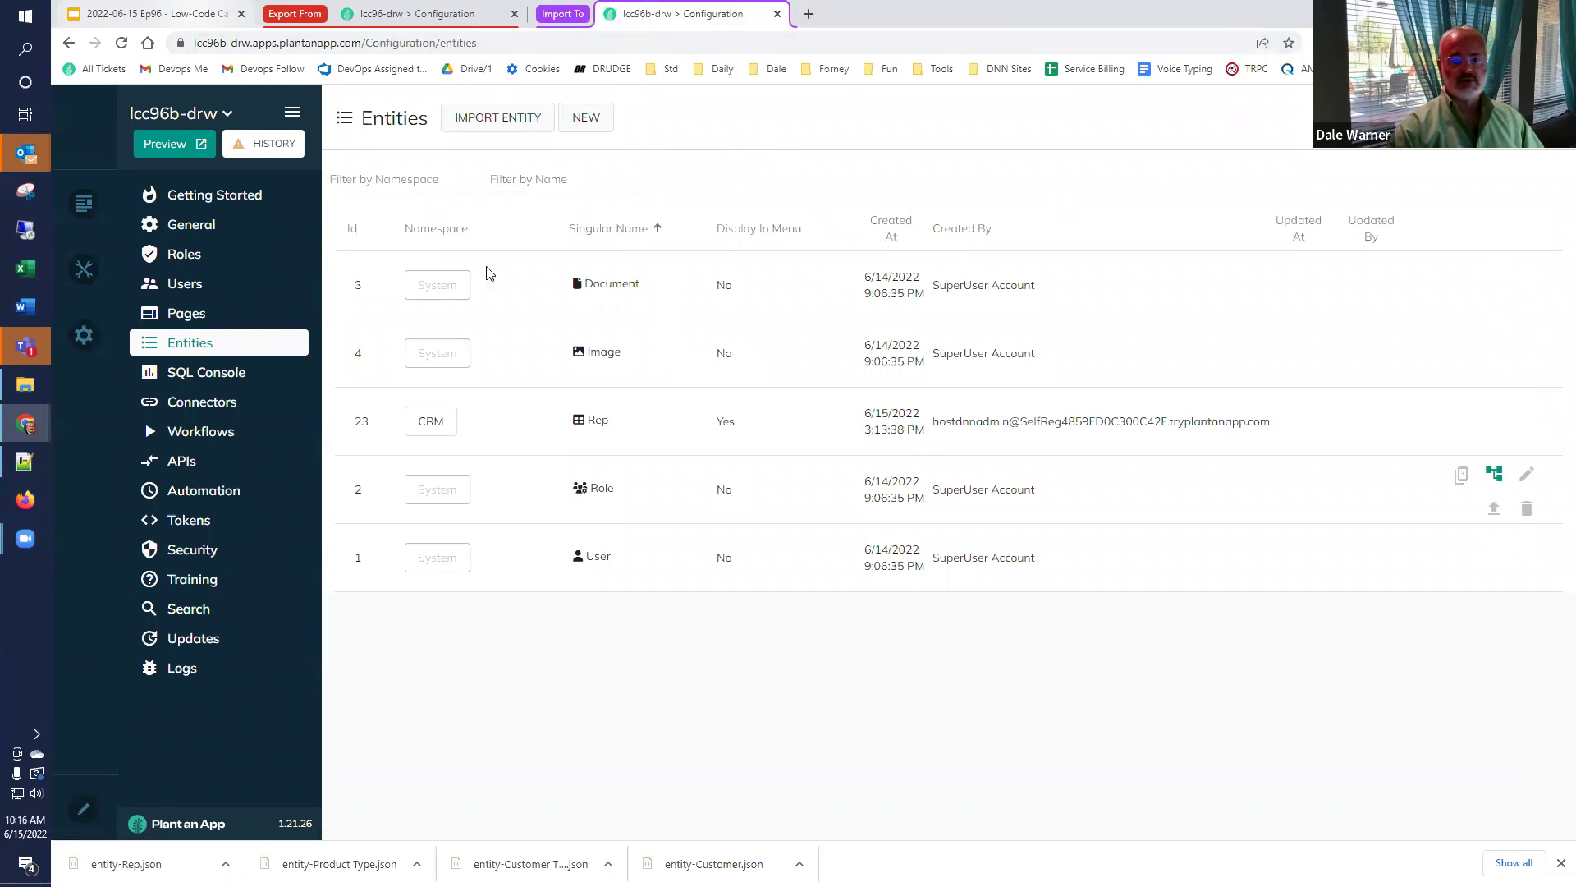
{"action": "left_click", "coordinate": [502, 122]}
{"action": "left_click", "coordinate": [364, 619]}
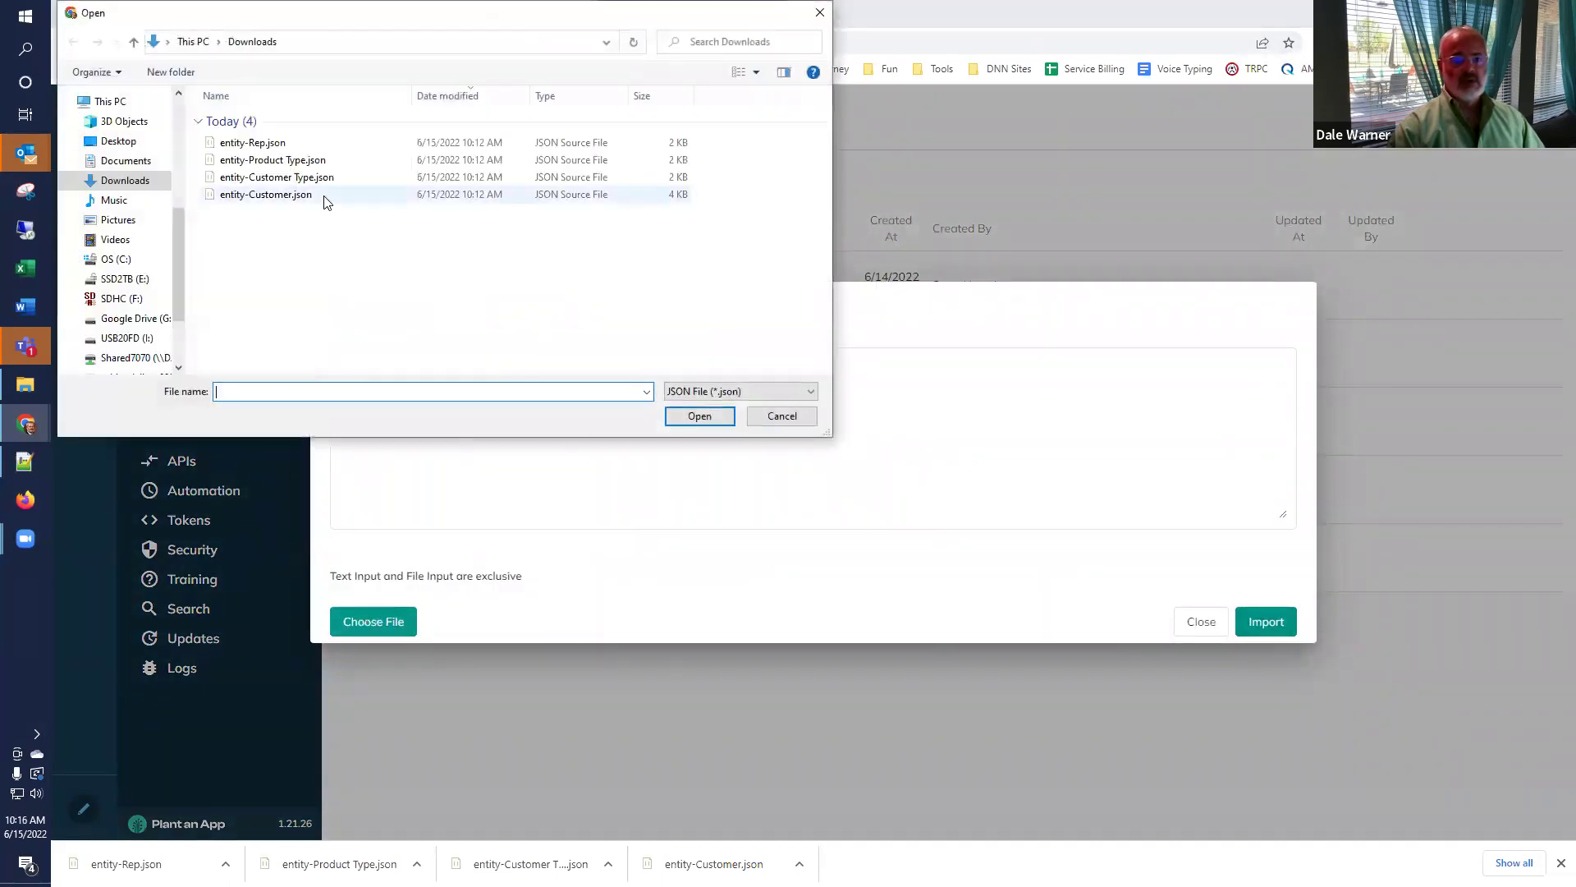
{"action": "left_click", "coordinate": [291, 164]}
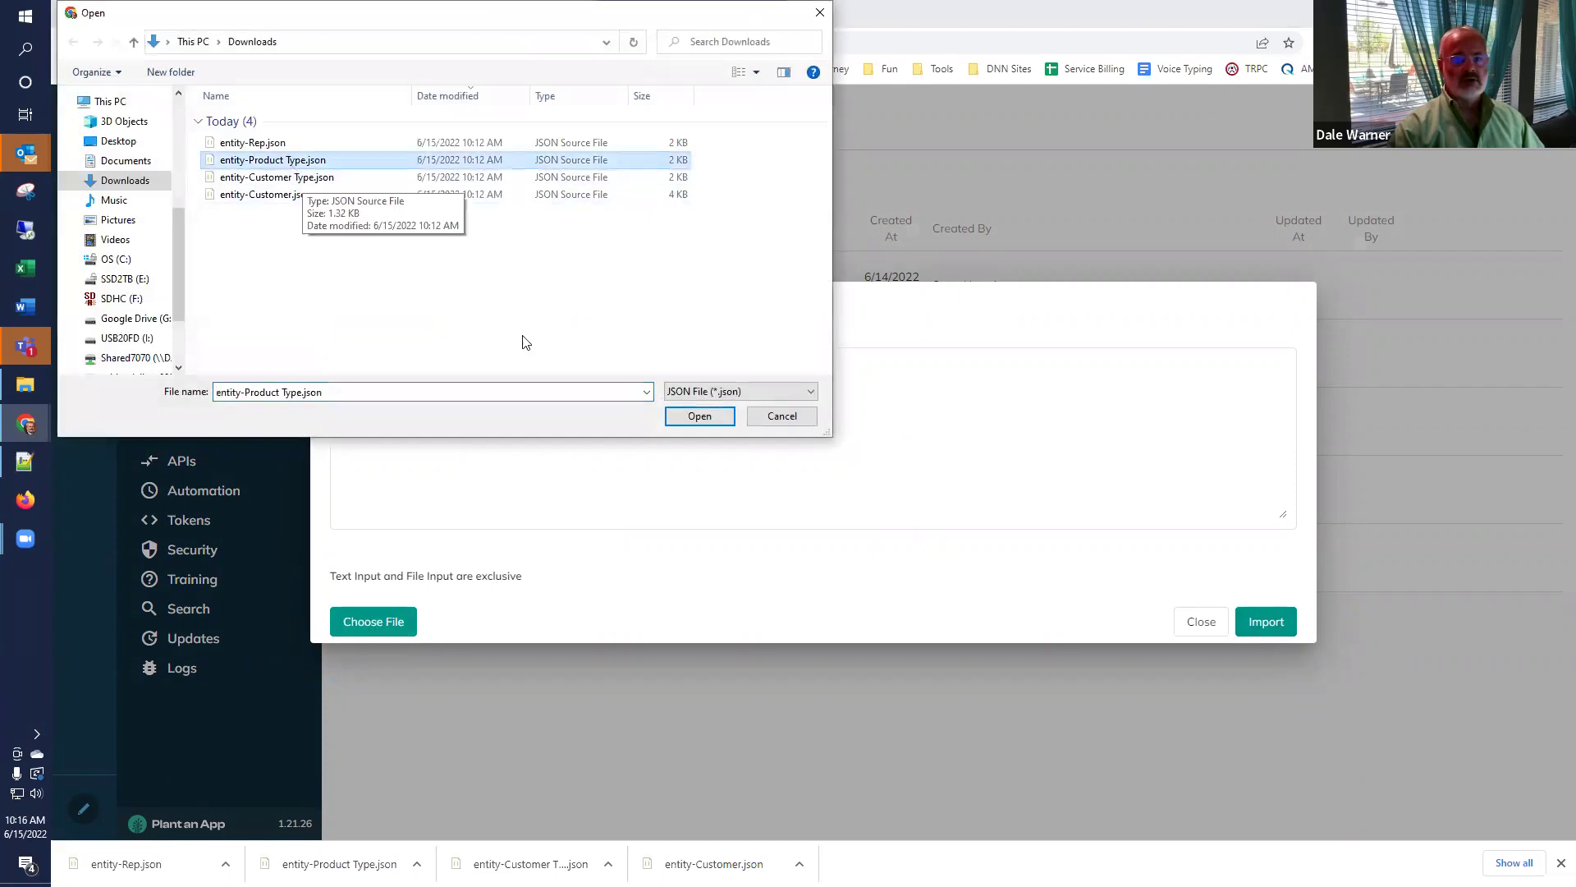
{"action": "left_click", "coordinate": [693, 416]}
{"action": "left_click", "coordinate": [1256, 625]}
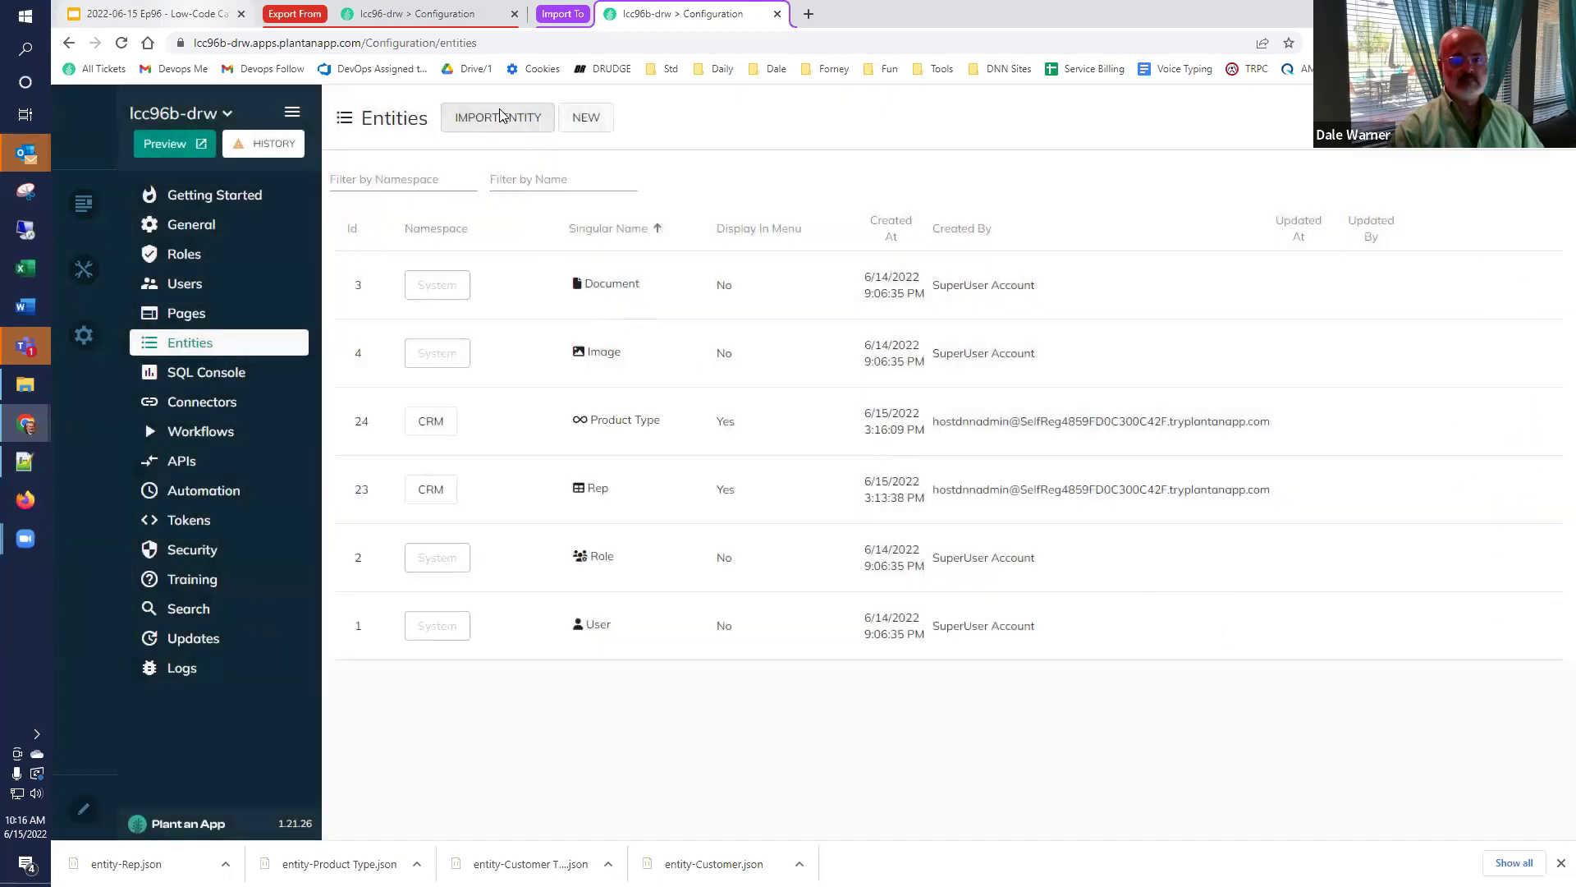
Import the Customer Type entity from entity-Customer Type.json.
{"action": "left_click", "coordinate": [499, 116]}
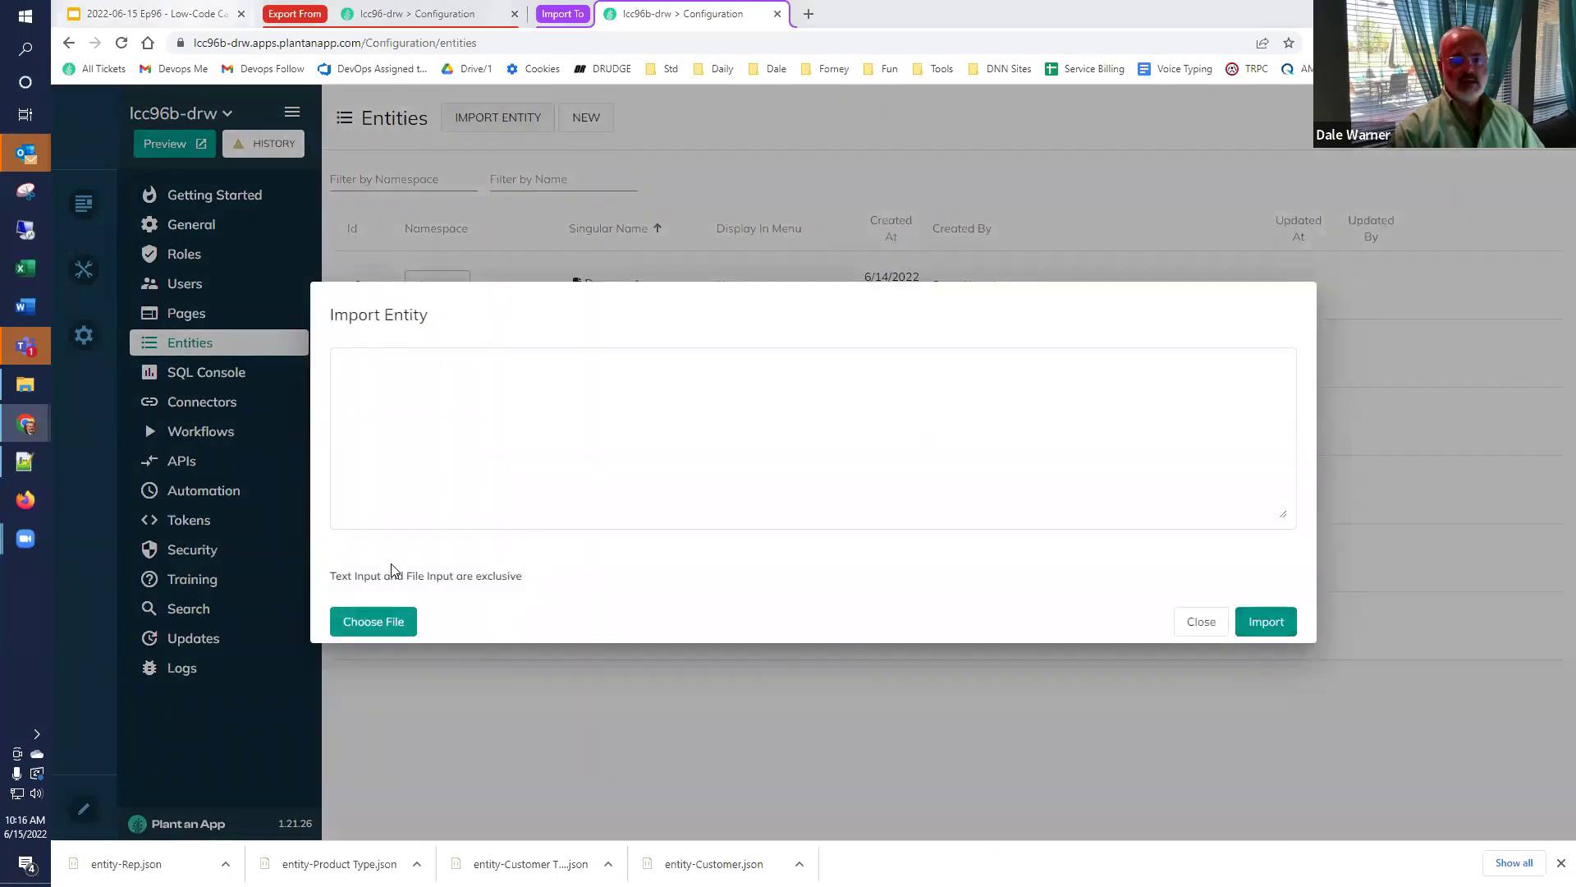
{"action": "left_click", "coordinate": [374, 621]}
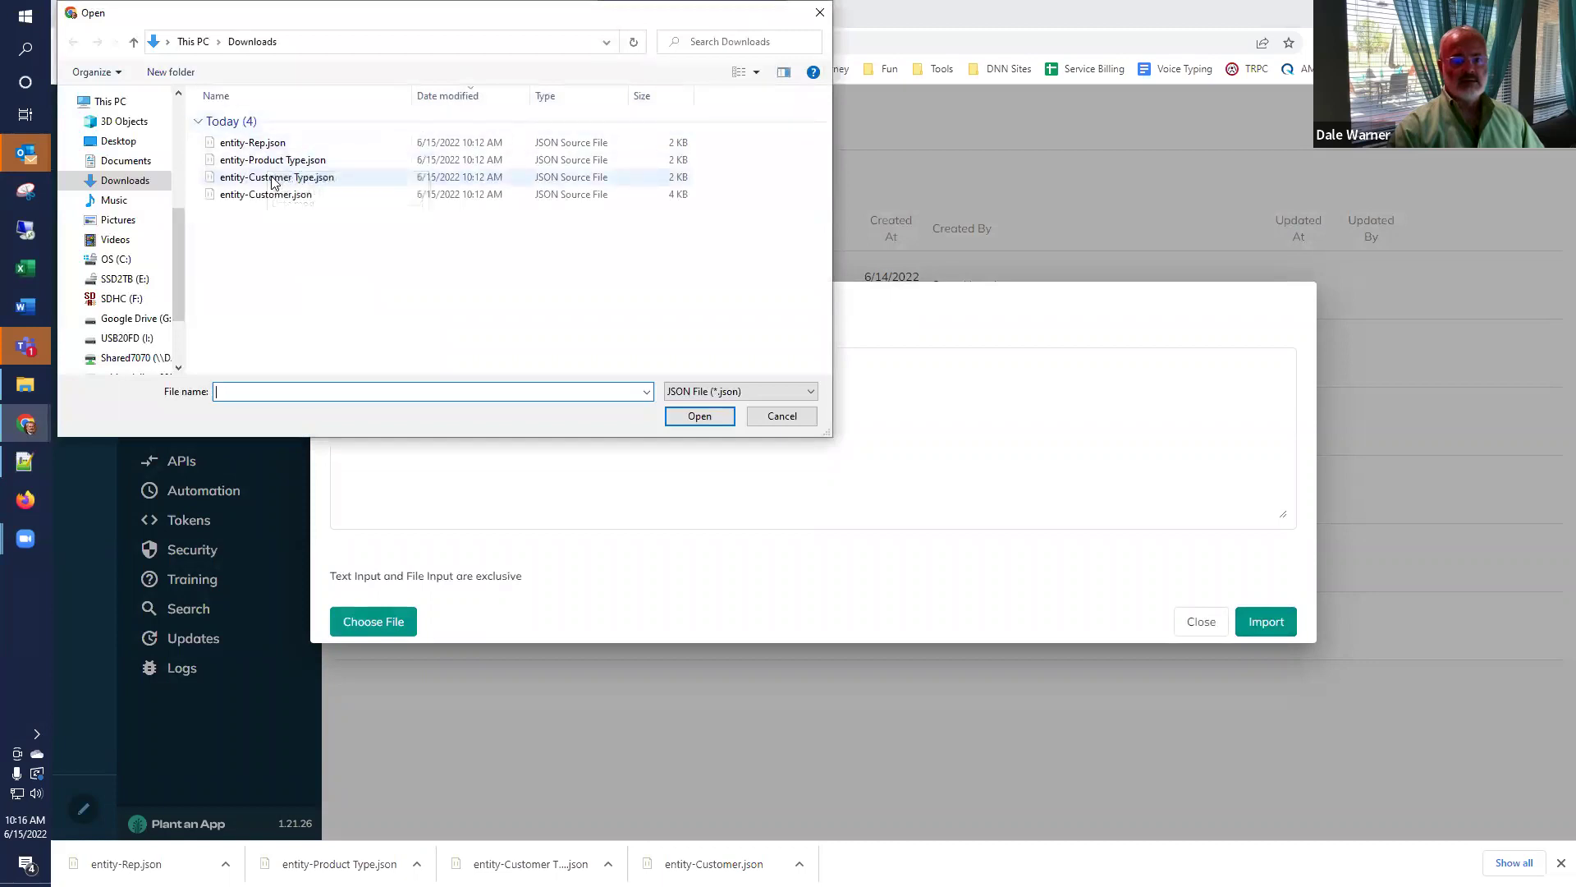
{"action": "double_click", "coordinate": [273, 181]}
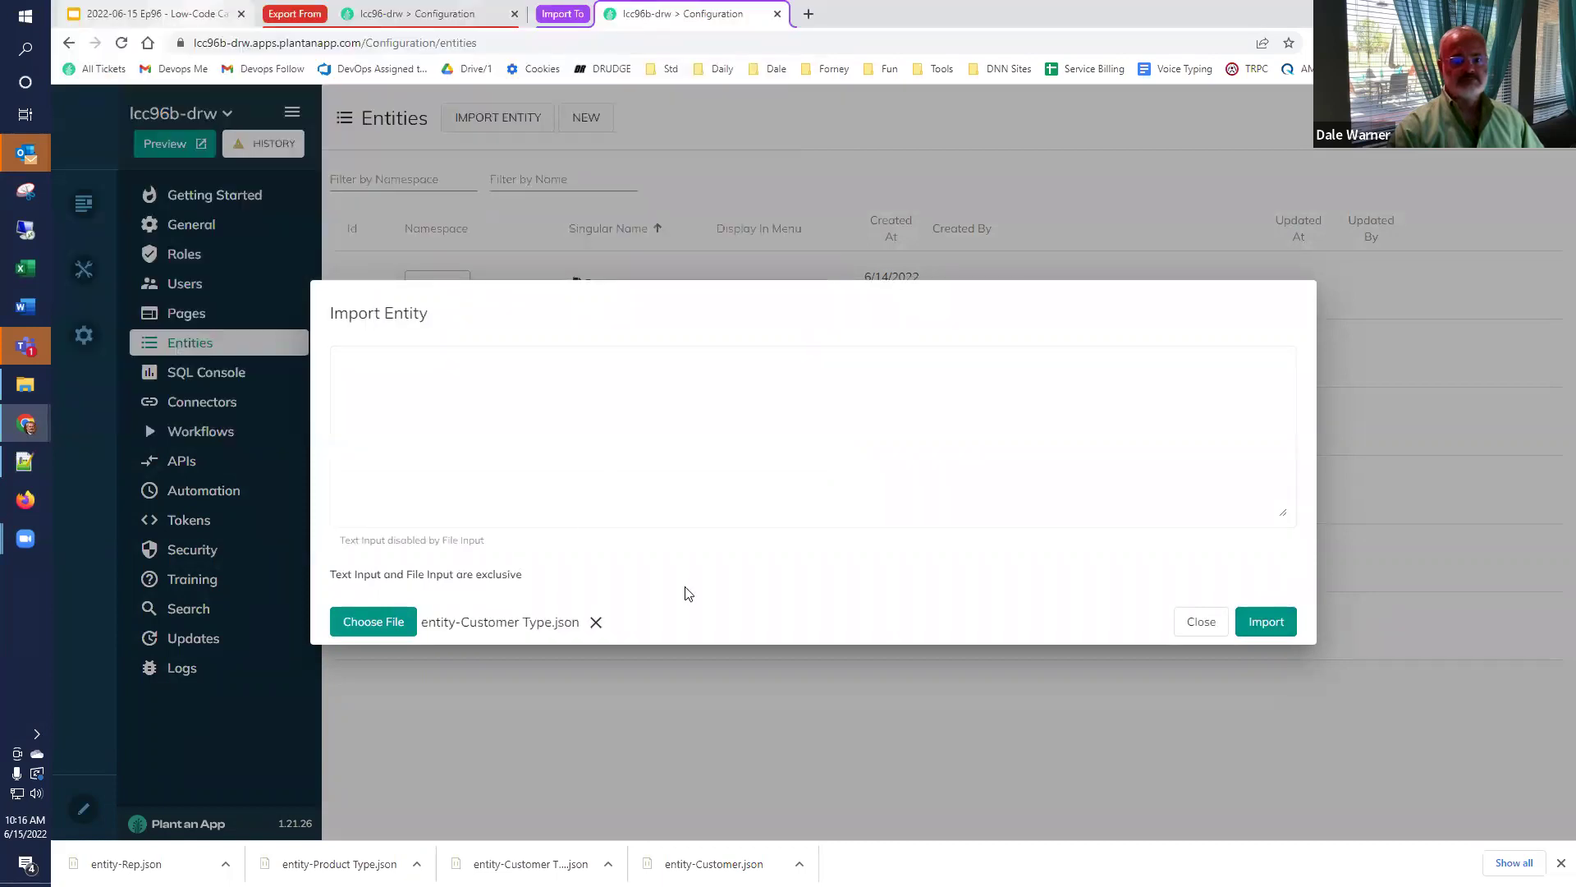
{"action": "left_click", "coordinate": [1254, 634]}
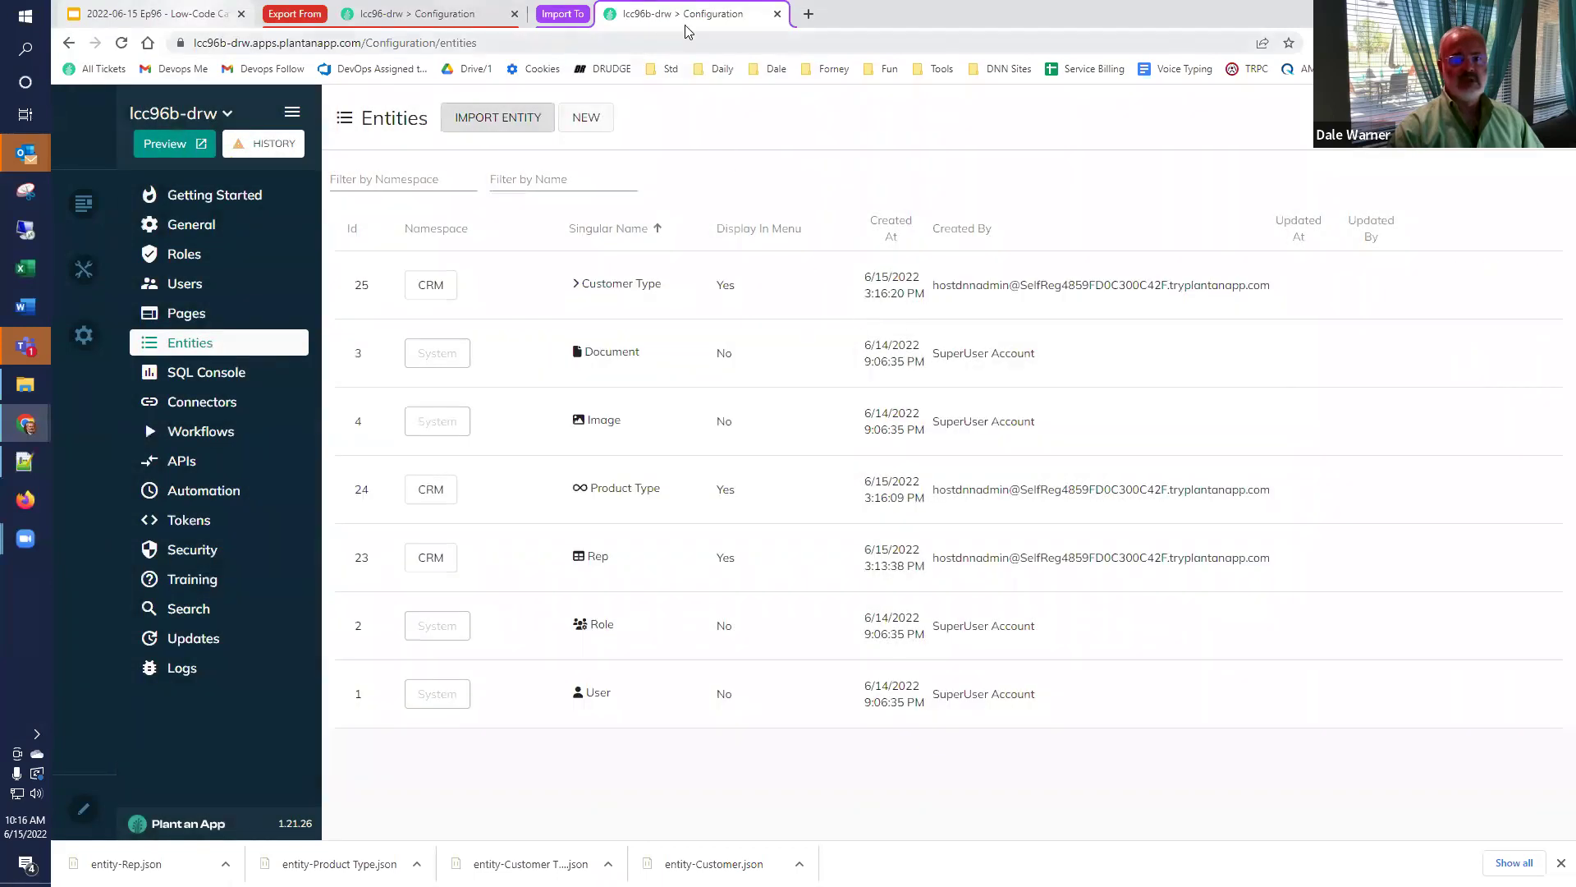
Import the Customer entity from entity-Customer.json.
{"action": "left_click", "coordinate": [499, 112]}
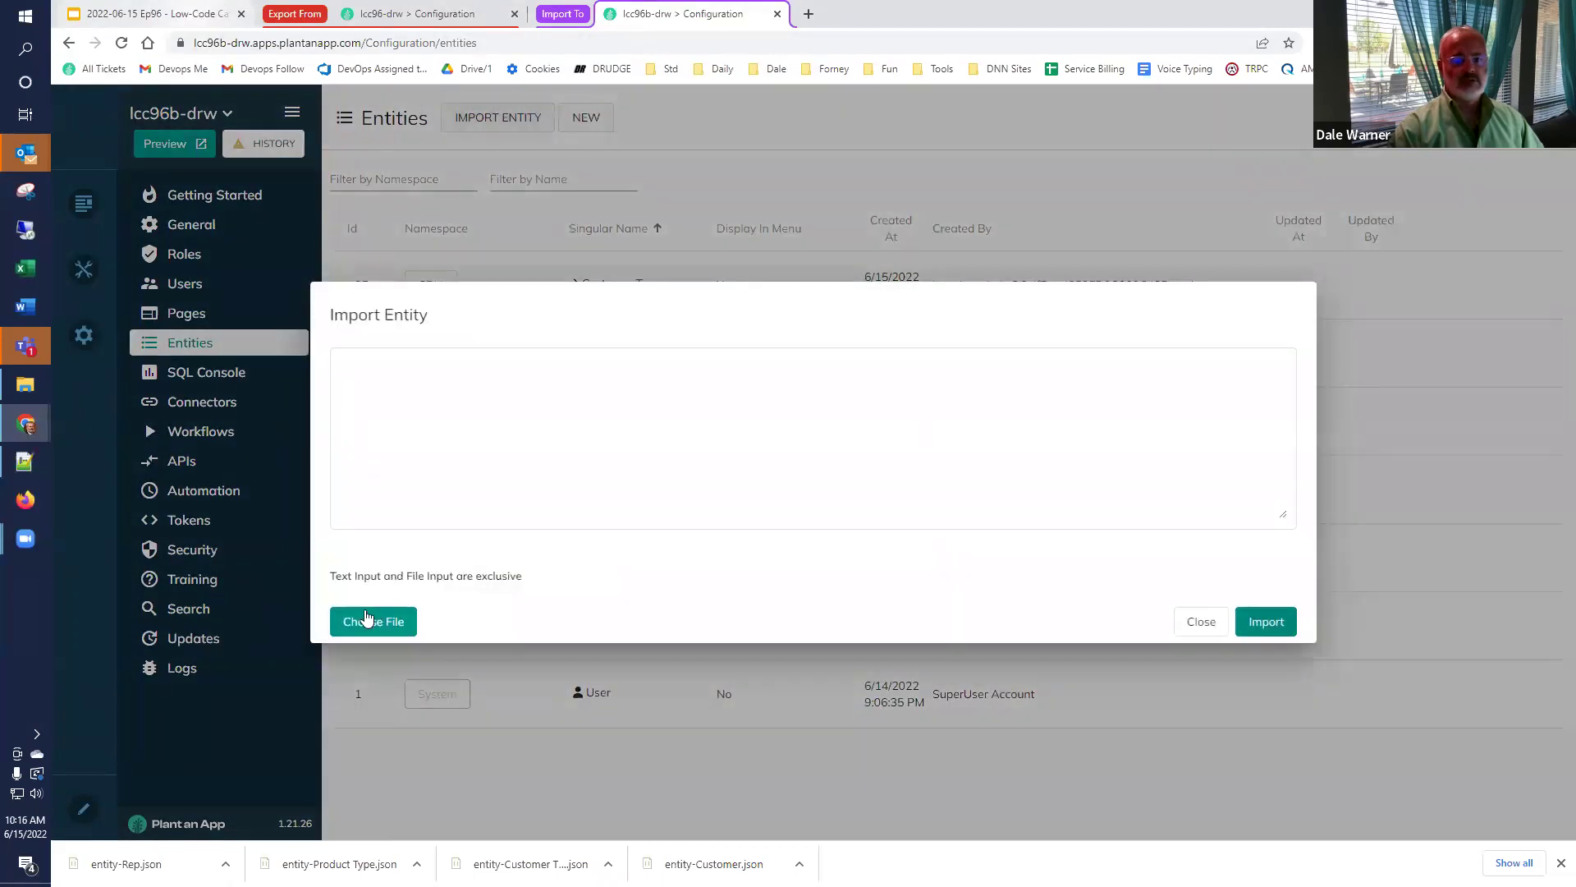
{"action": "left_click", "coordinate": [386, 622]}
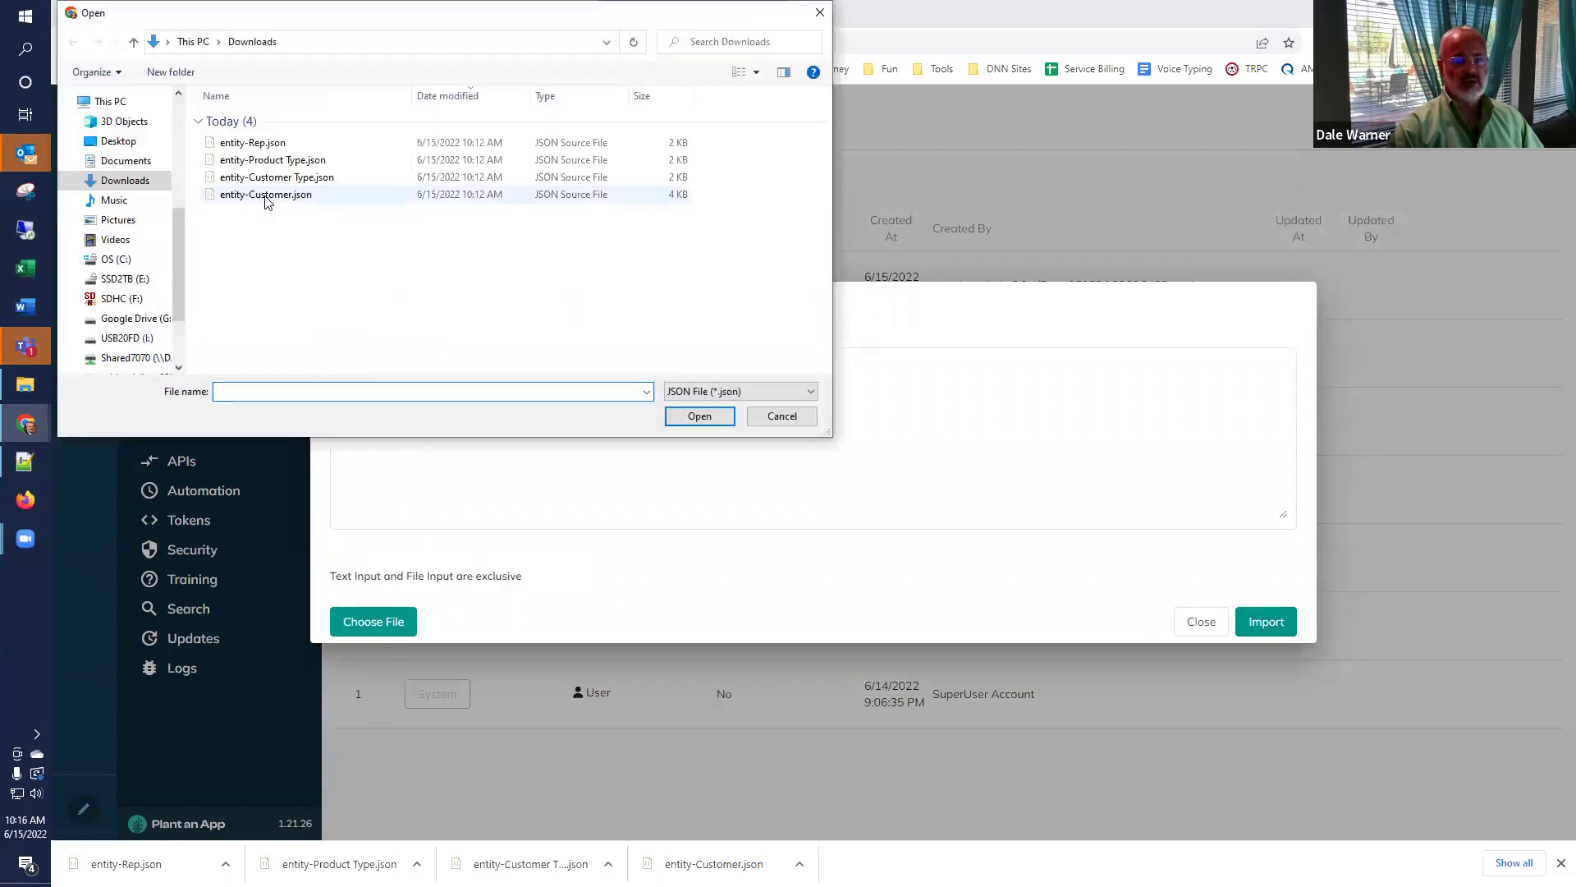
{"action": "left_click", "coordinate": [265, 194]}
{"action": "left_click", "coordinate": [671, 421]}
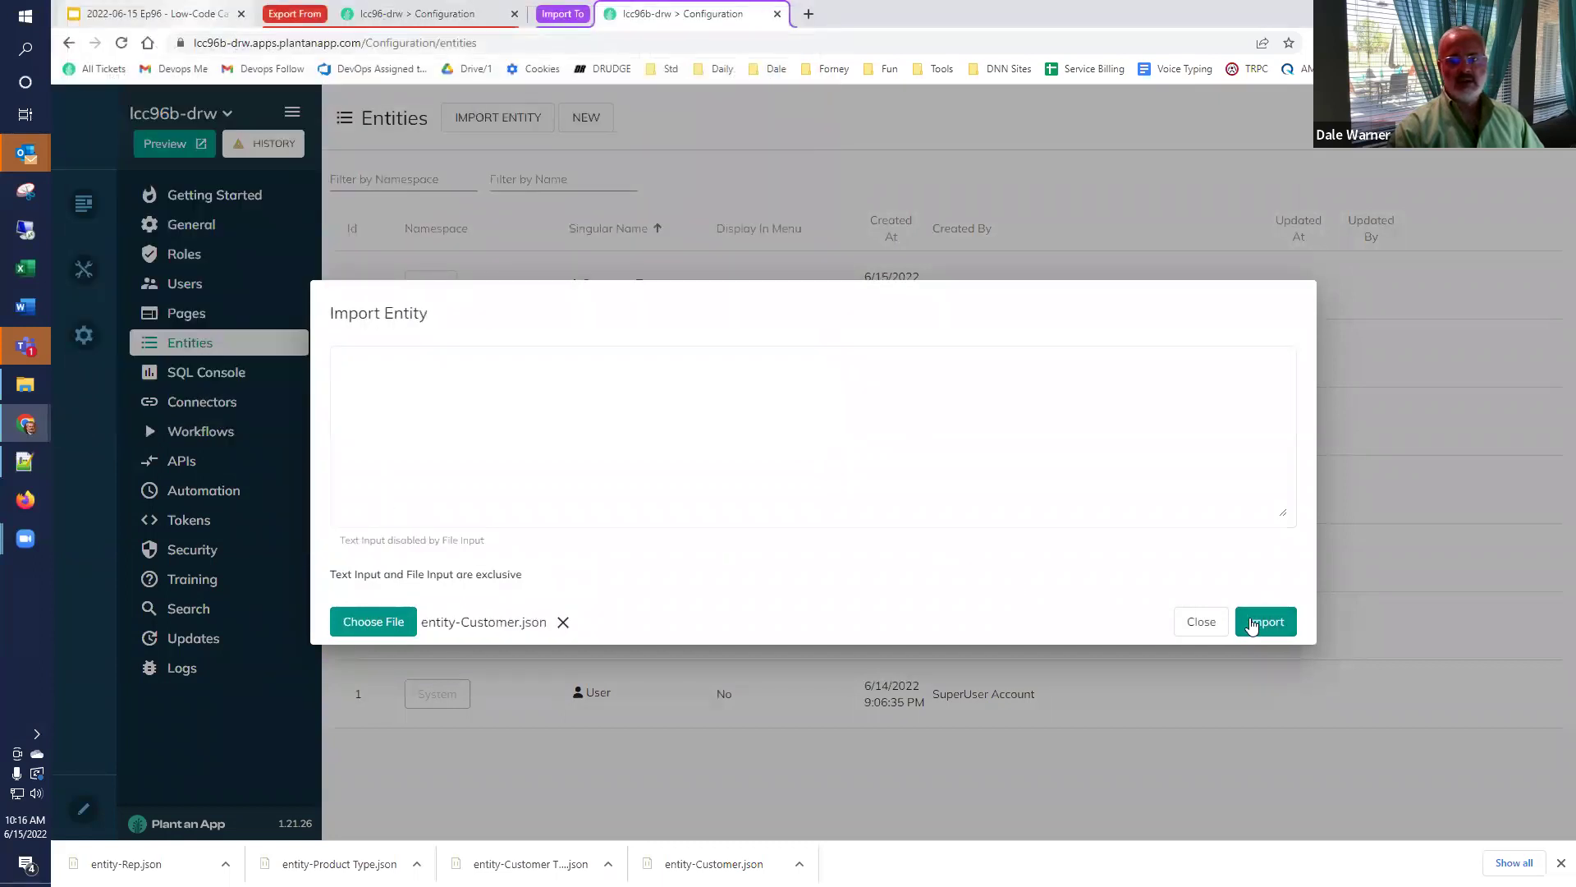
{"action": "left_click", "coordinate": [1251, 622]}
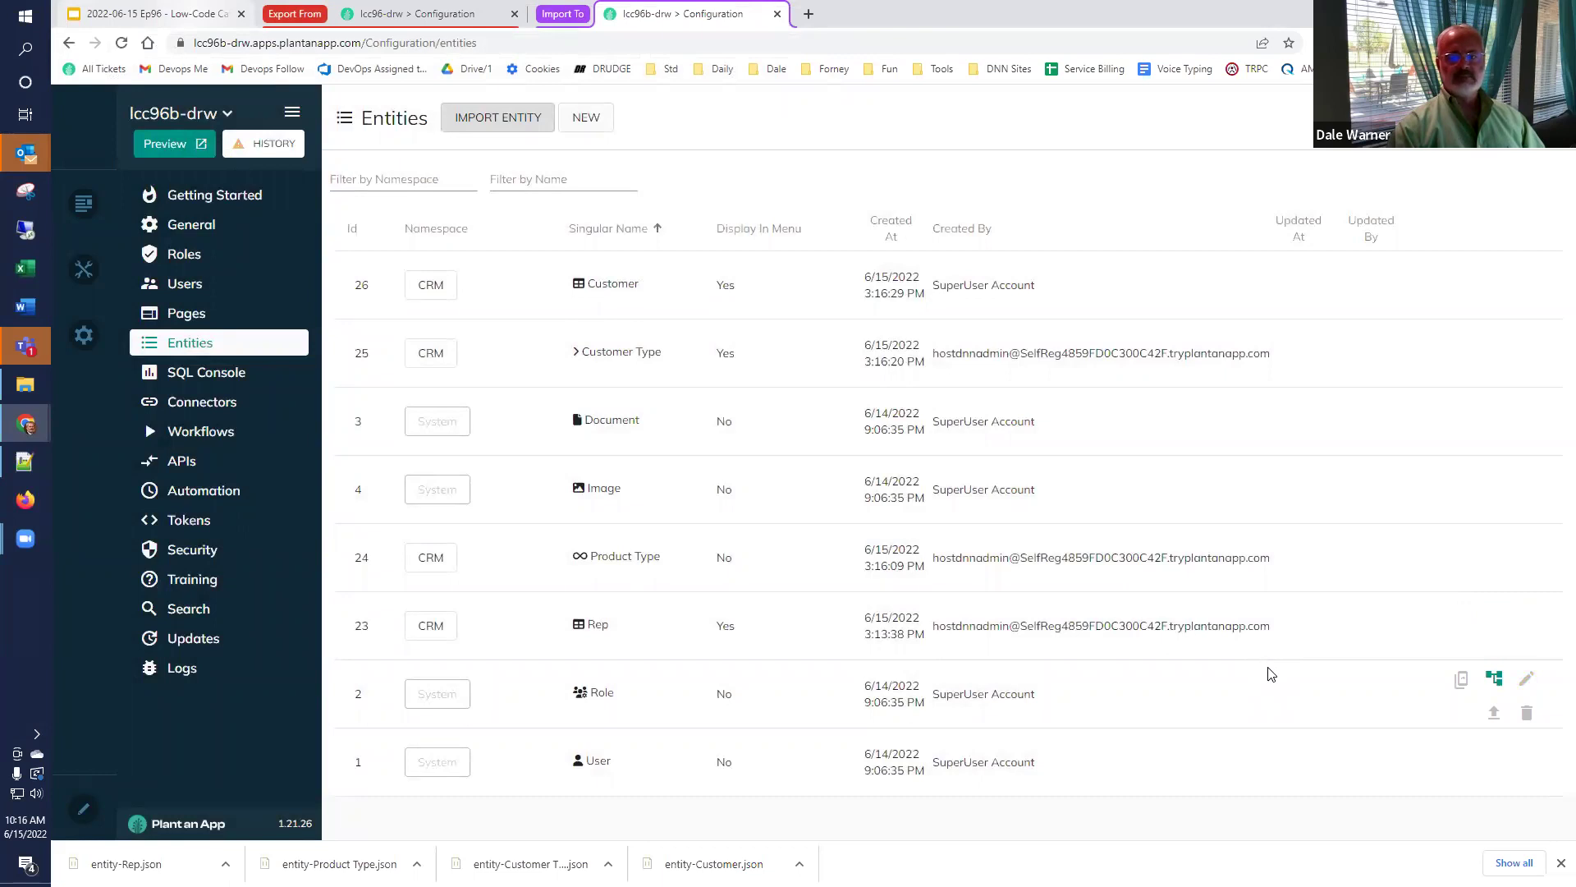
Briefly preview the running app, then open the empty Customer Types listing in a new tab.
{"action": "left_click", "coordinate": [168, 143]}
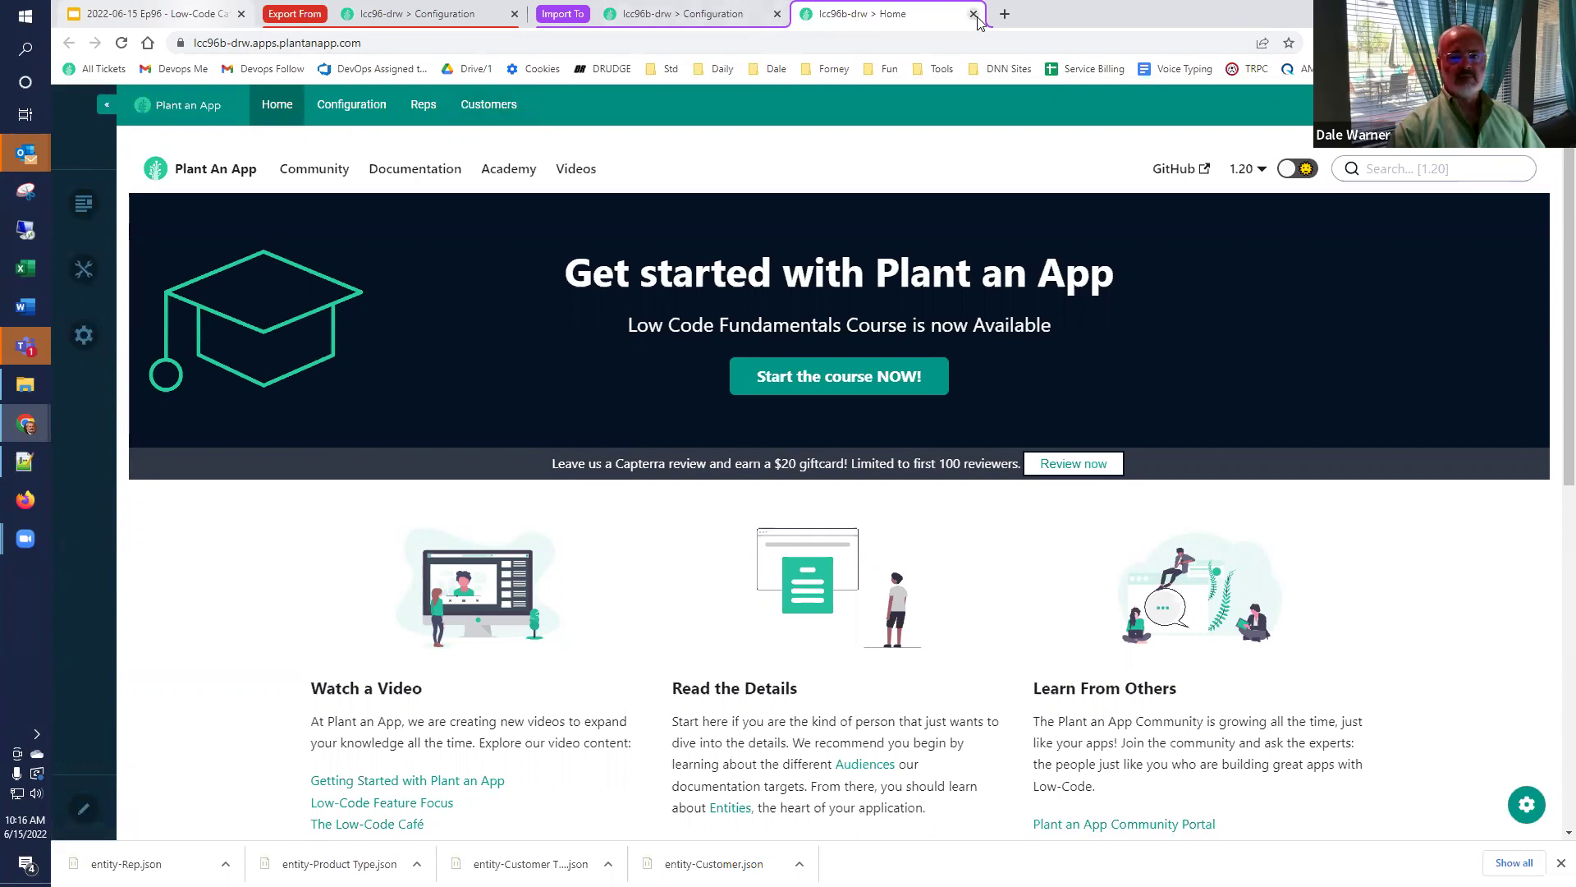
{"action": "key", "text": "ctrl+w"}
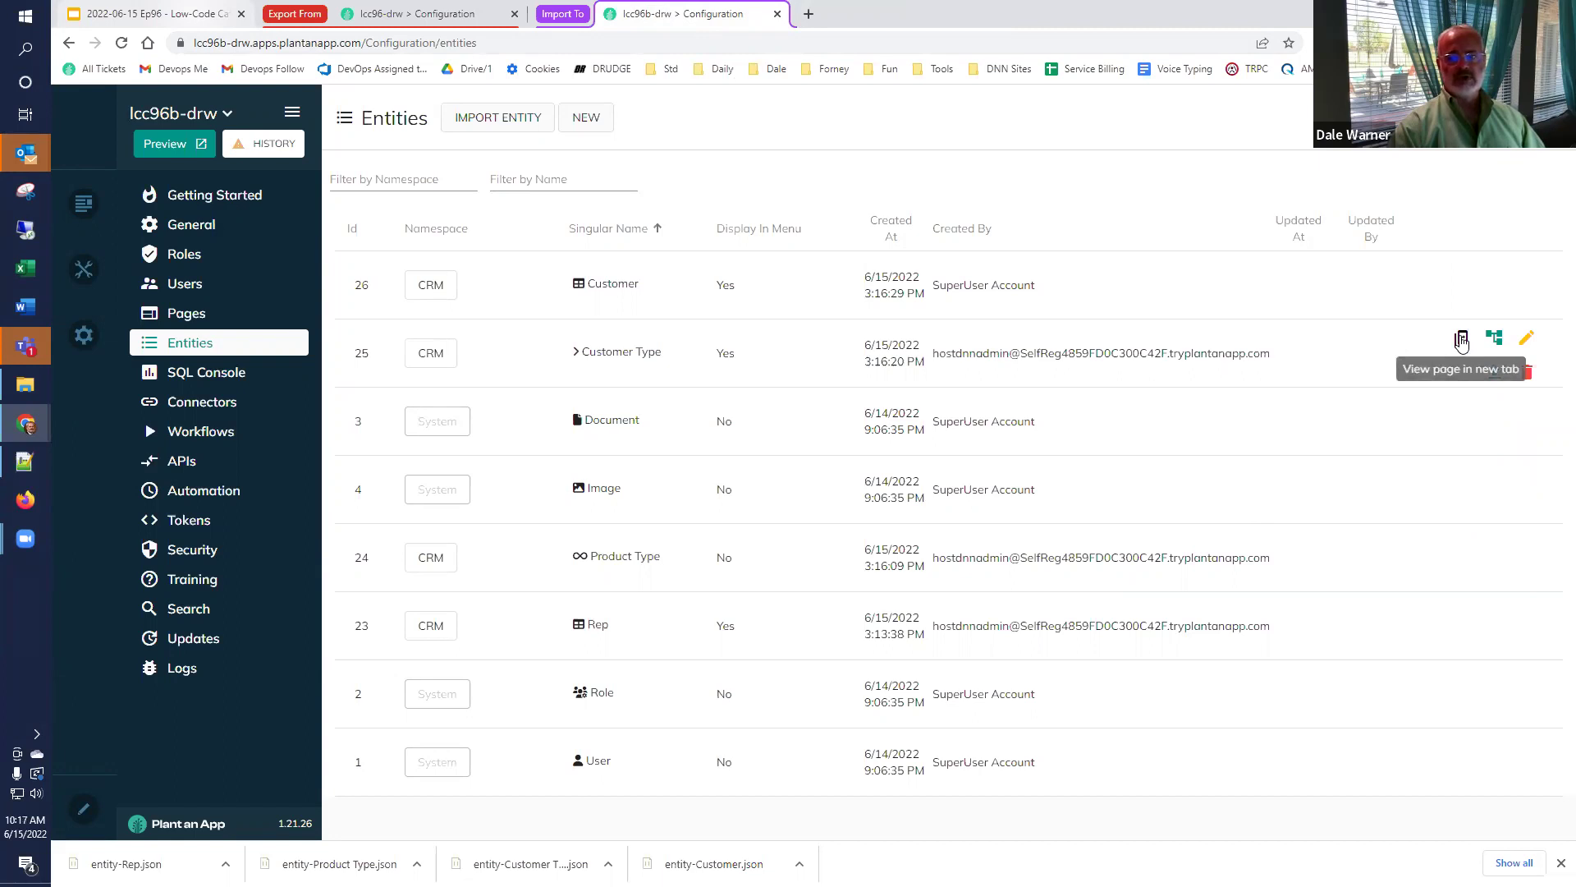
{"action": "left_click", "coordinate": [1461, 340]}
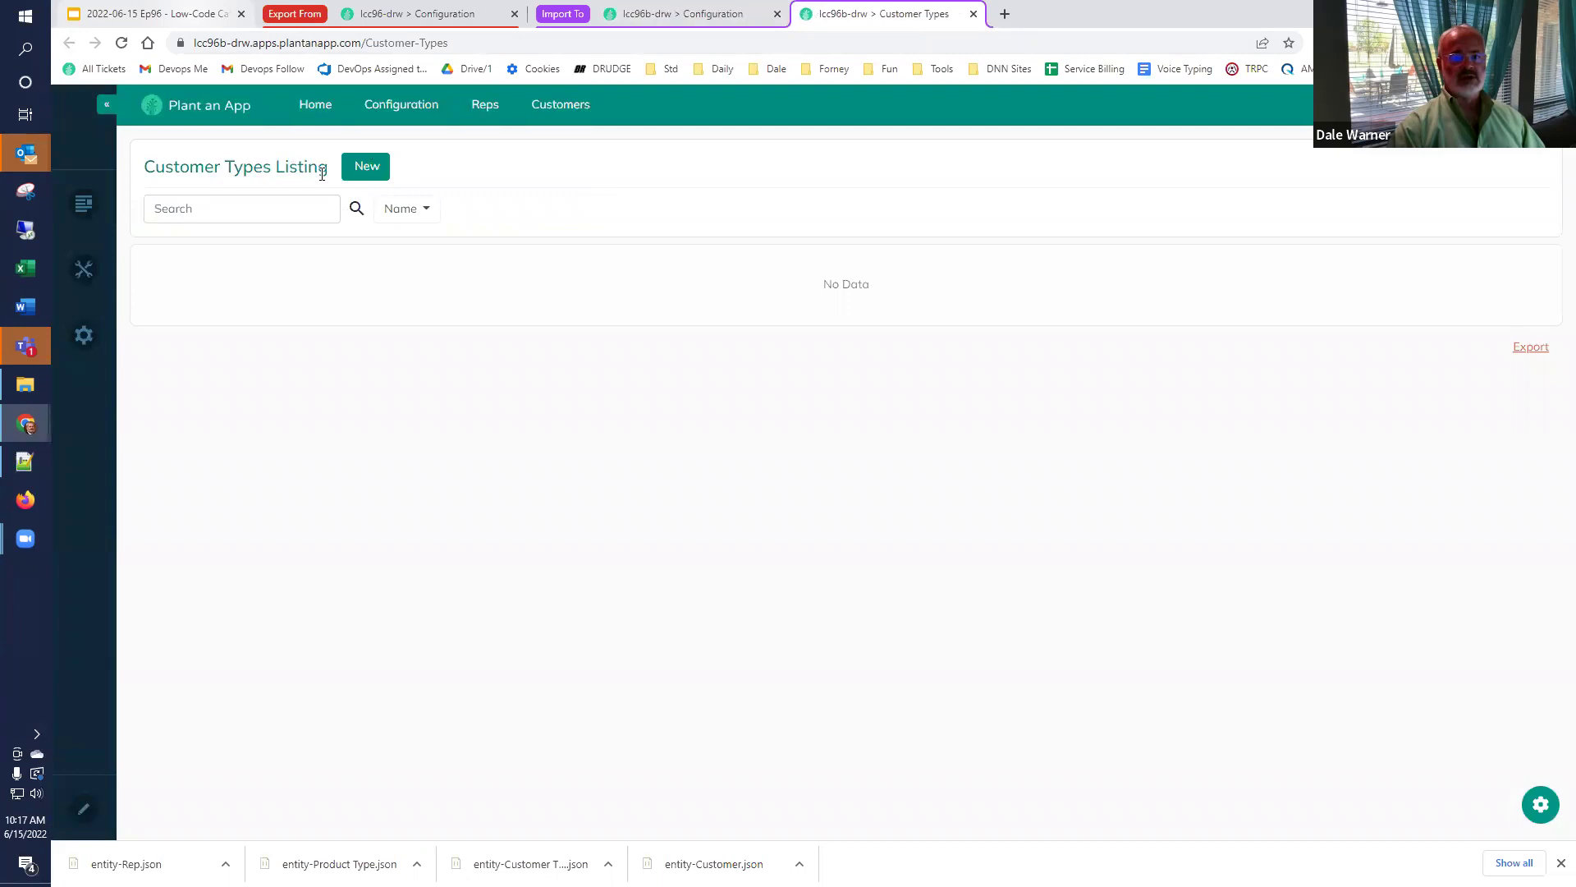
Add a customer type named Large with rank 9.
{"action": "left_click", "coordinate": [365, 168]}
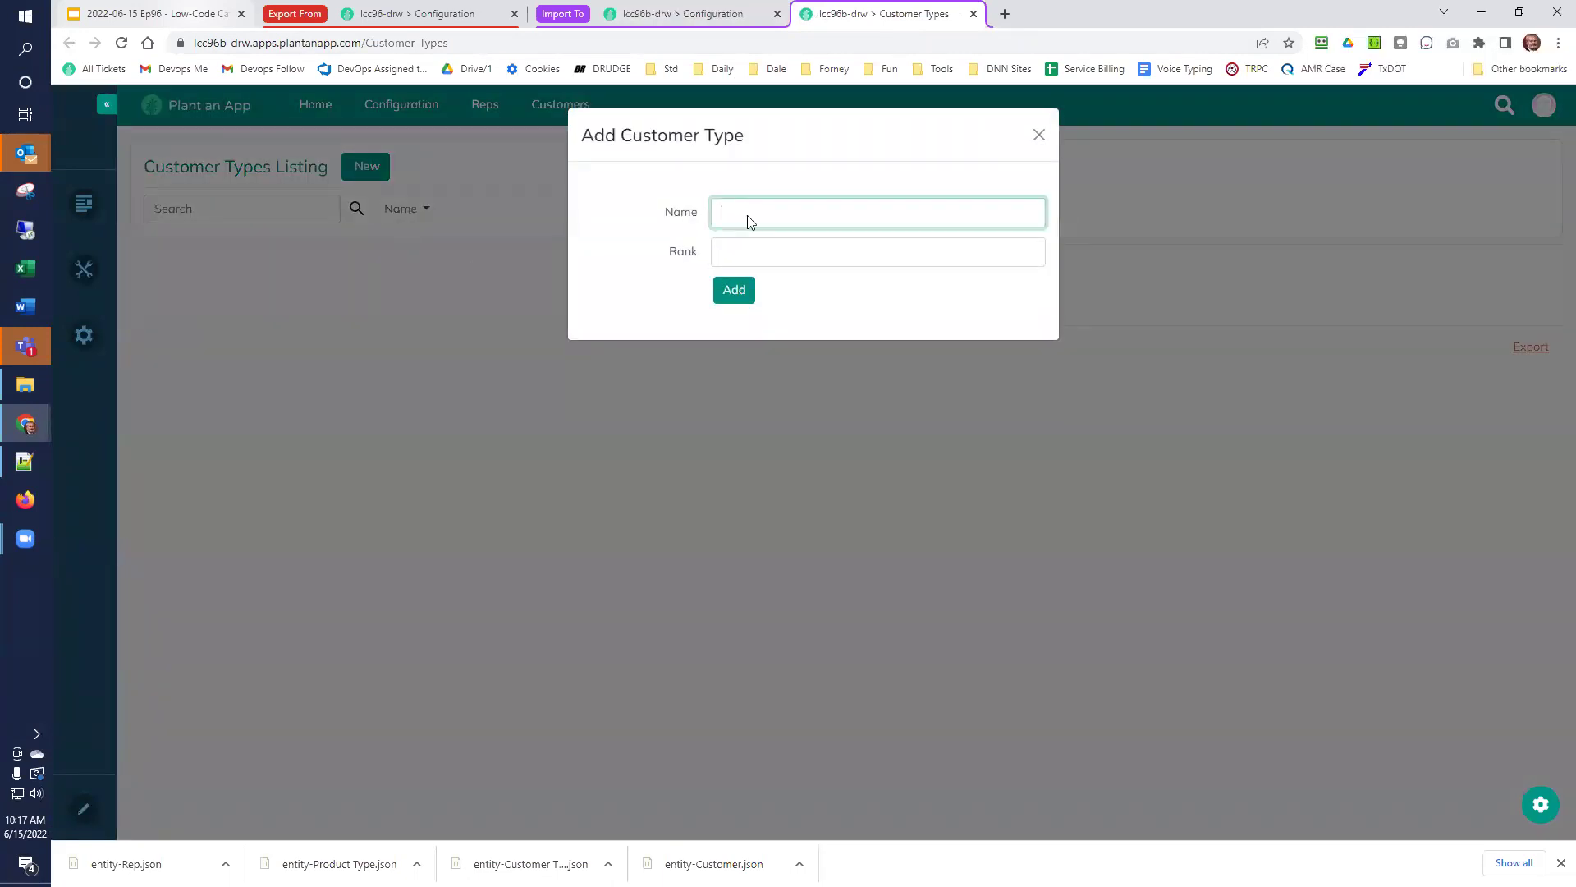
{"action": "type", "text": "Large"}
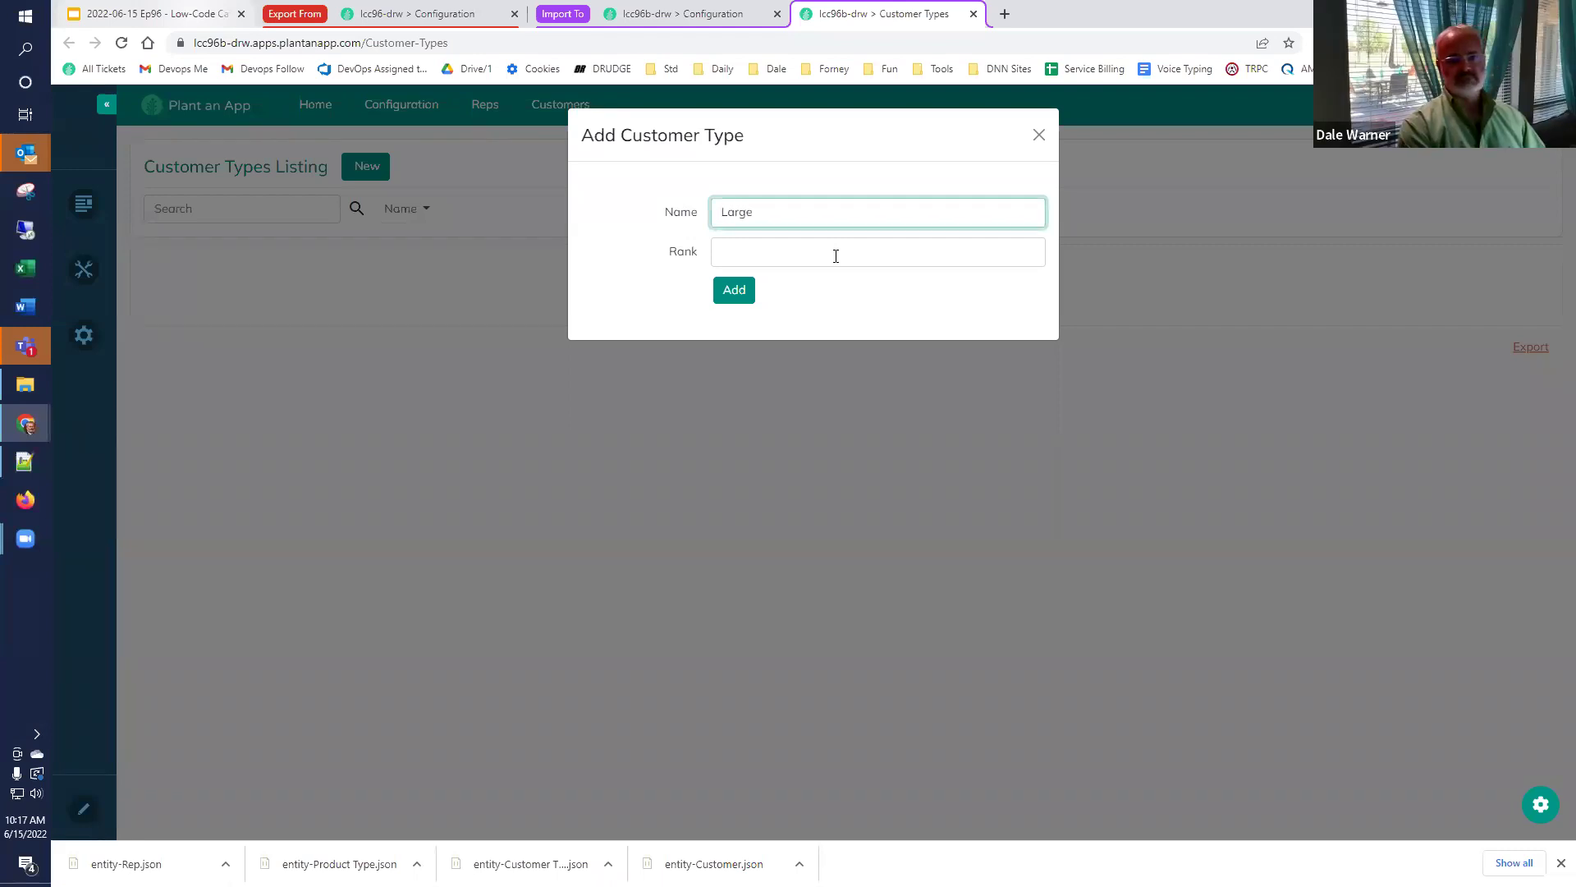
{"action": "left_click", "coordinate": [835, 256]}
{"action": "type", "text": "9"}
{"action": "left_click", "coordinate": [753, 296]}
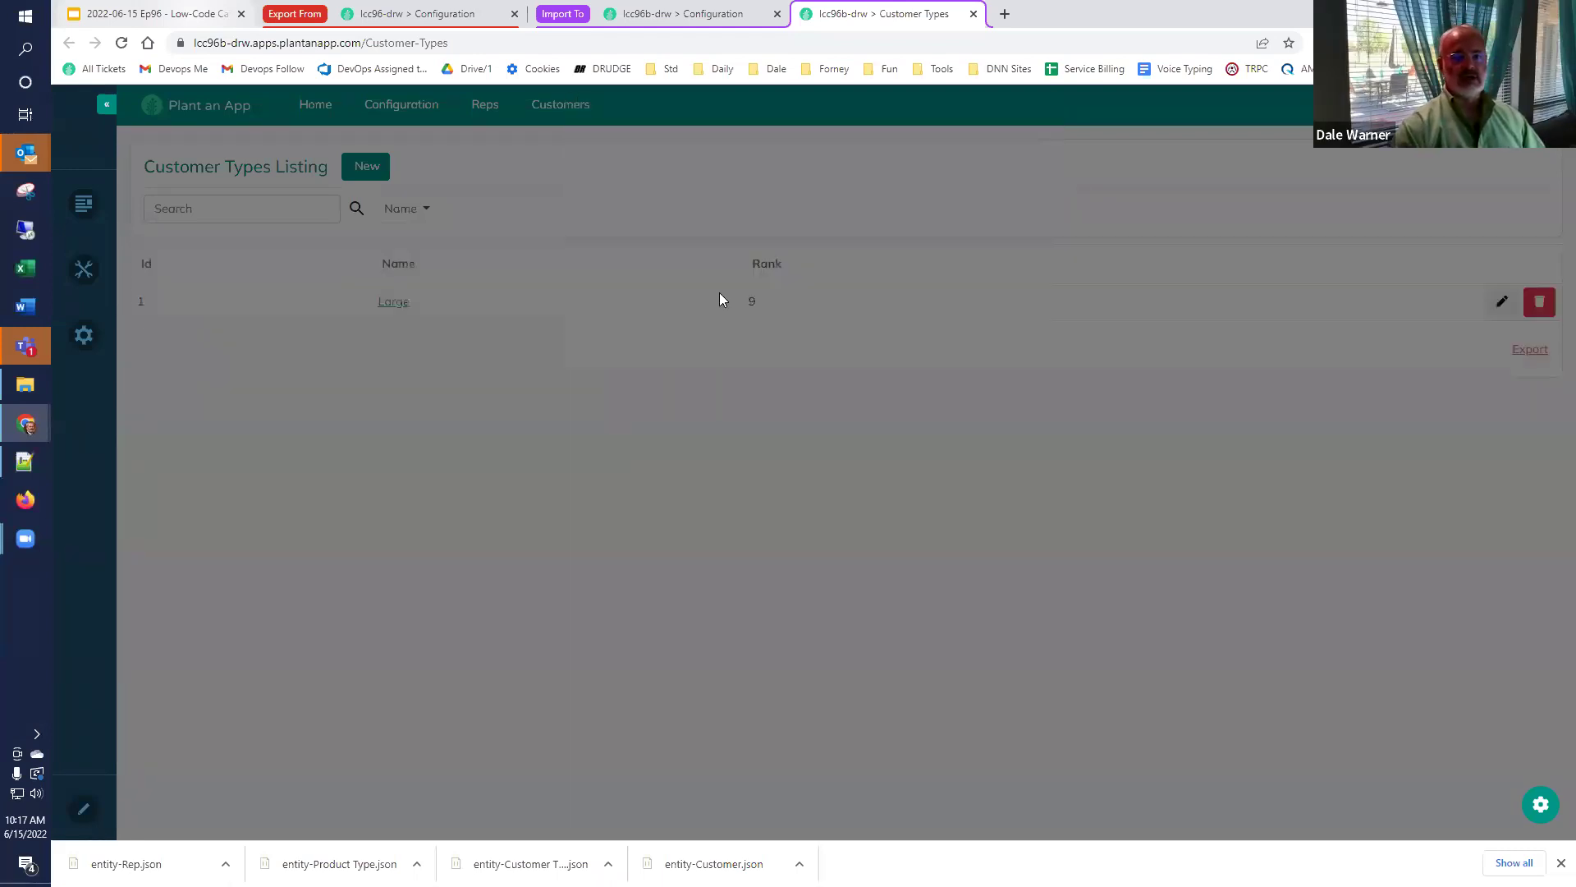
Add a second customer type named Small with rank 1.
{"action": "left_click", "coordinate": [366, 168]}
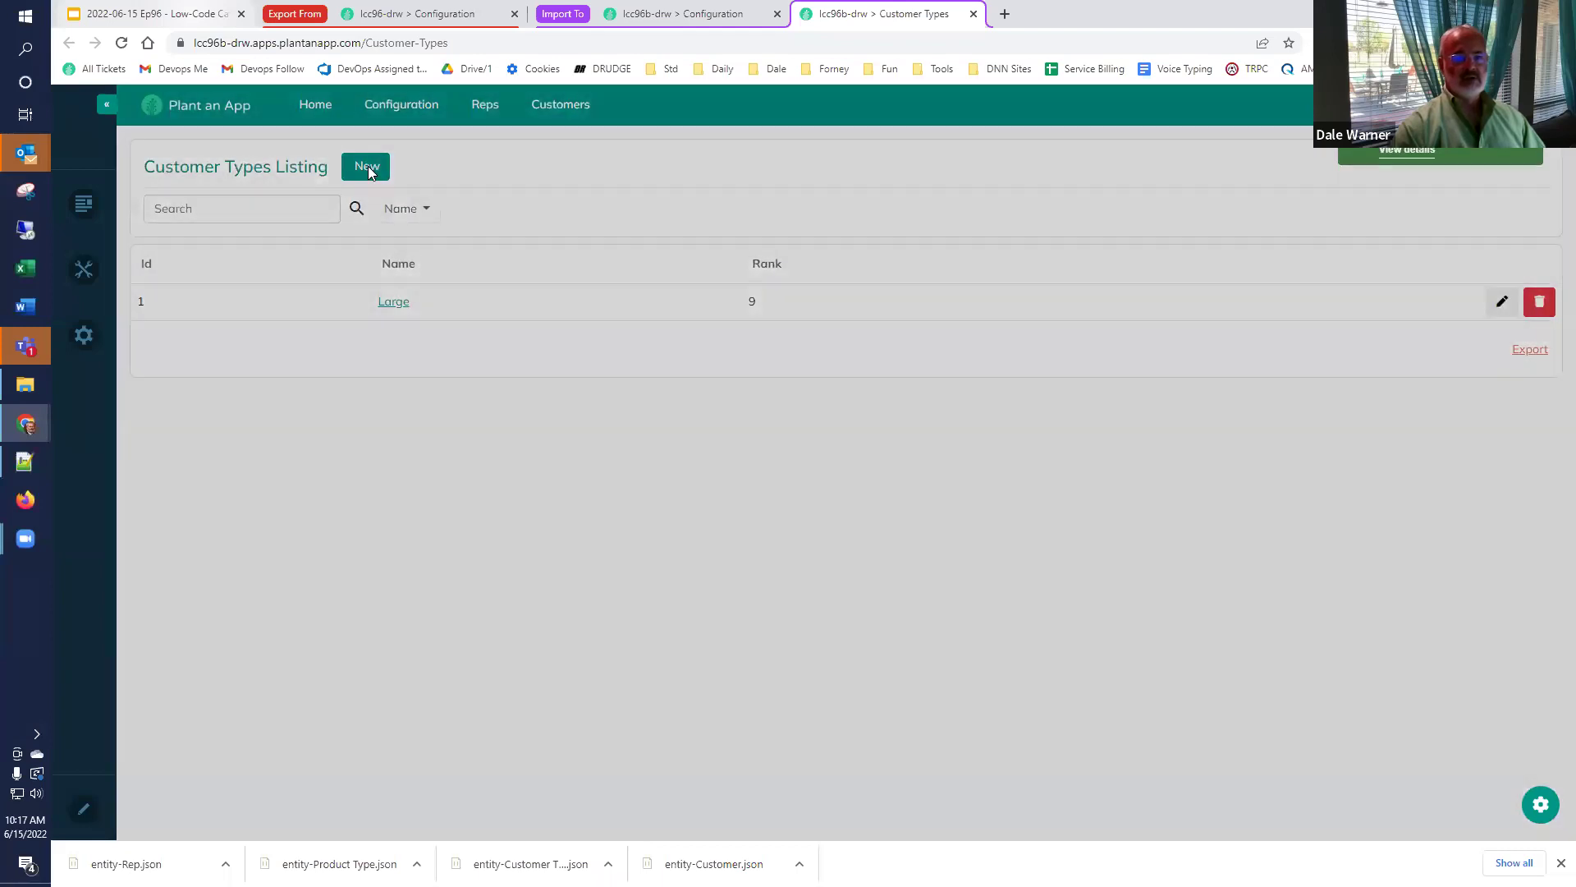
{"action": "left_click", "coordinate": [750, 217]}
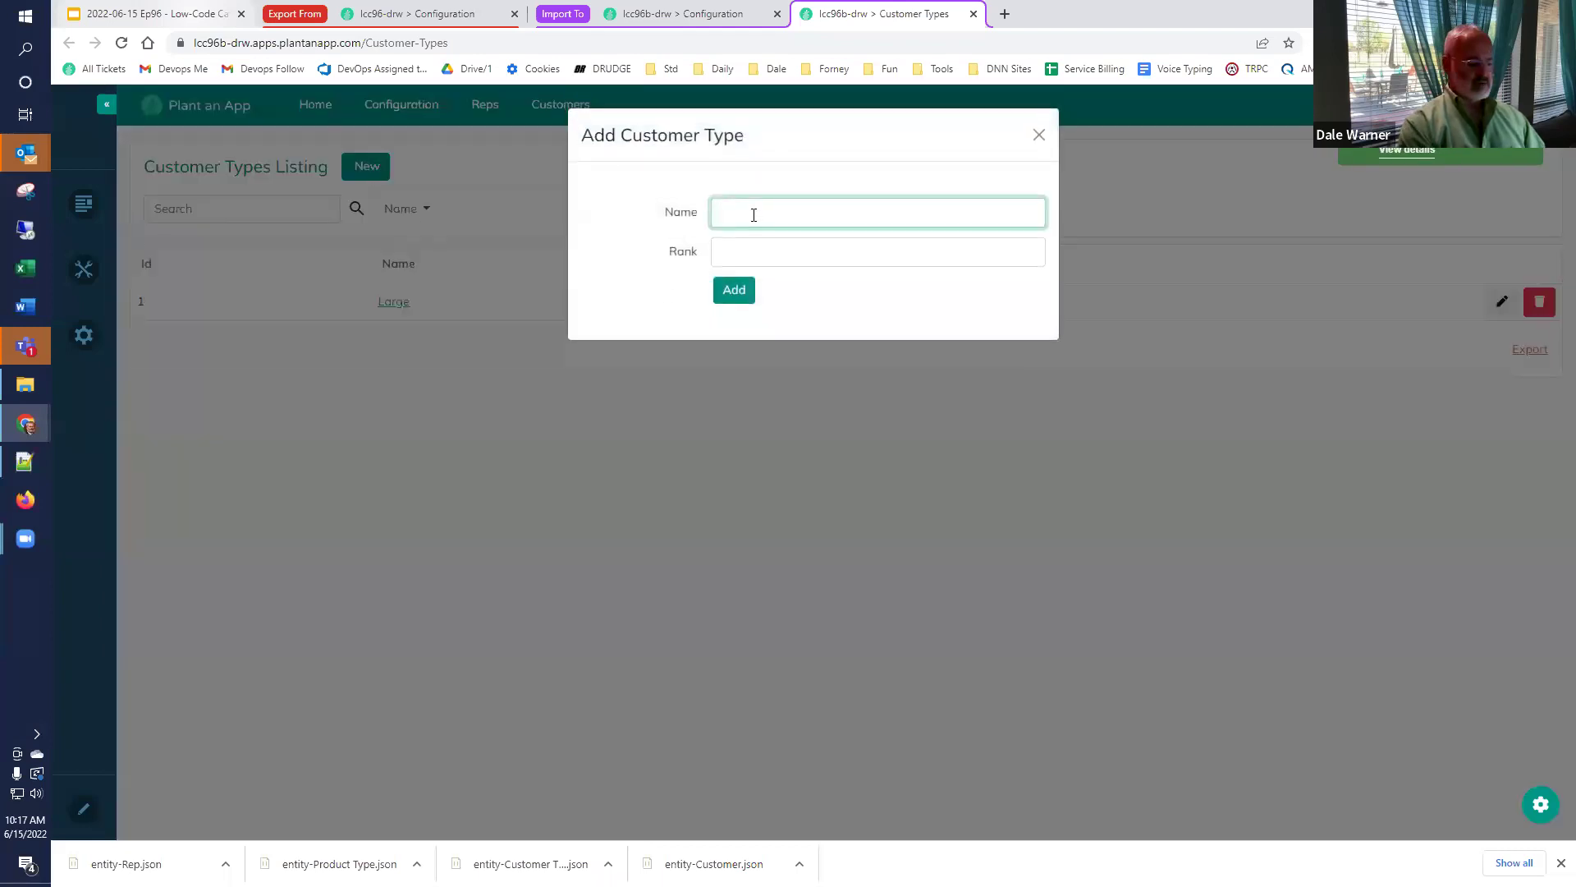
{"action": "type", "text": "Small"}
{"action": "key", "text": "Tab"}
{"action": "type", "text": "1"}
{"action": "left_click", "coordinate": [734, 291]}
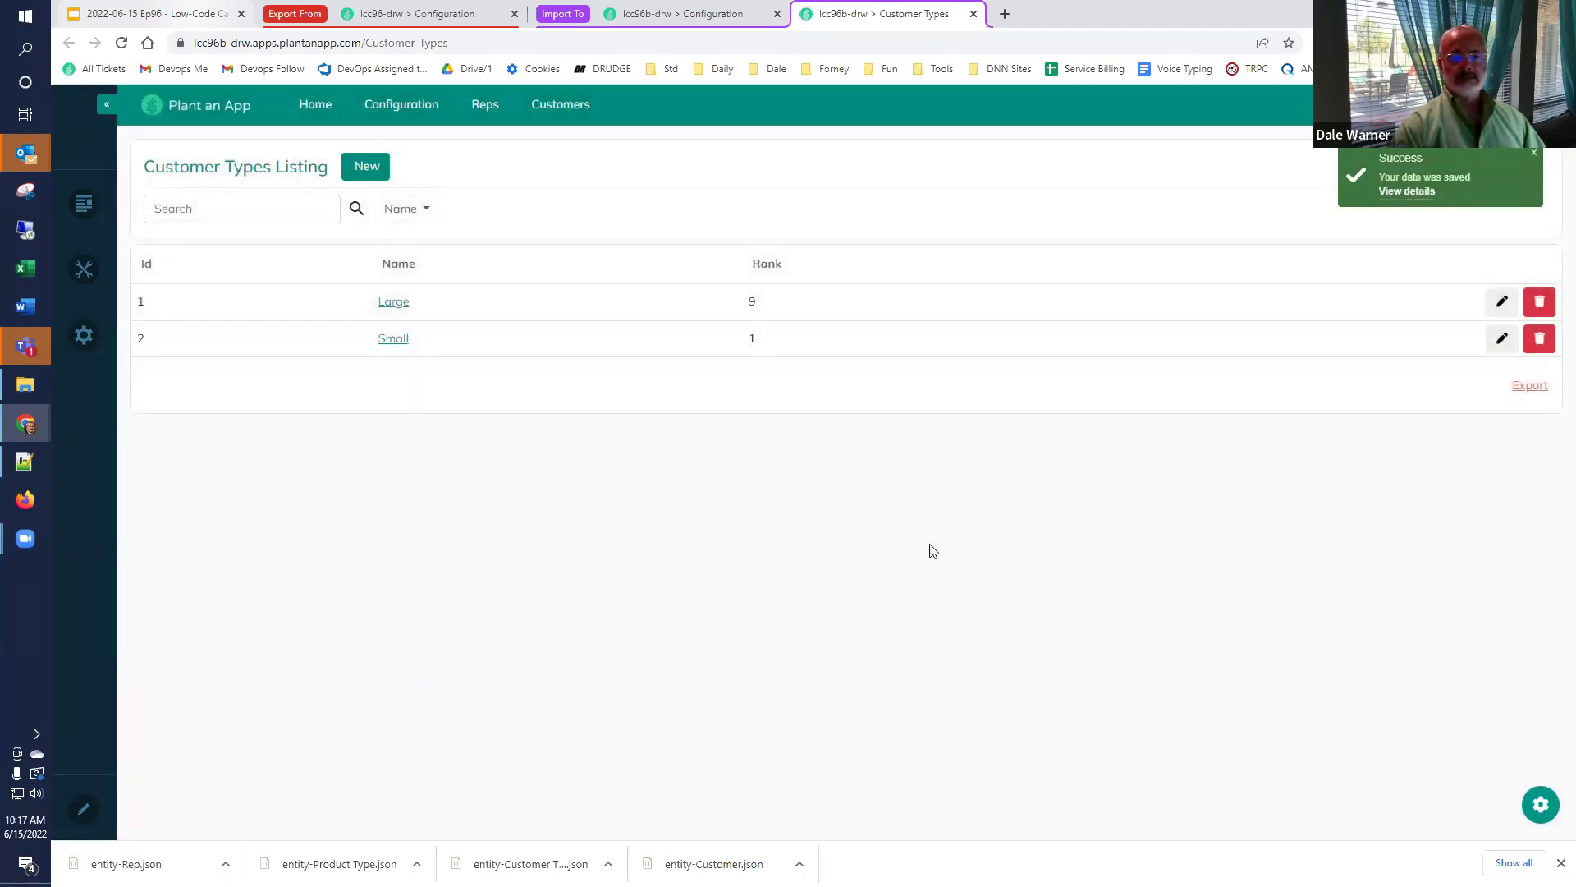
Close Customer Types, open the Product Types listing and add a Books product type.
{"action": "left_click", "coordinate": [973, 14]}
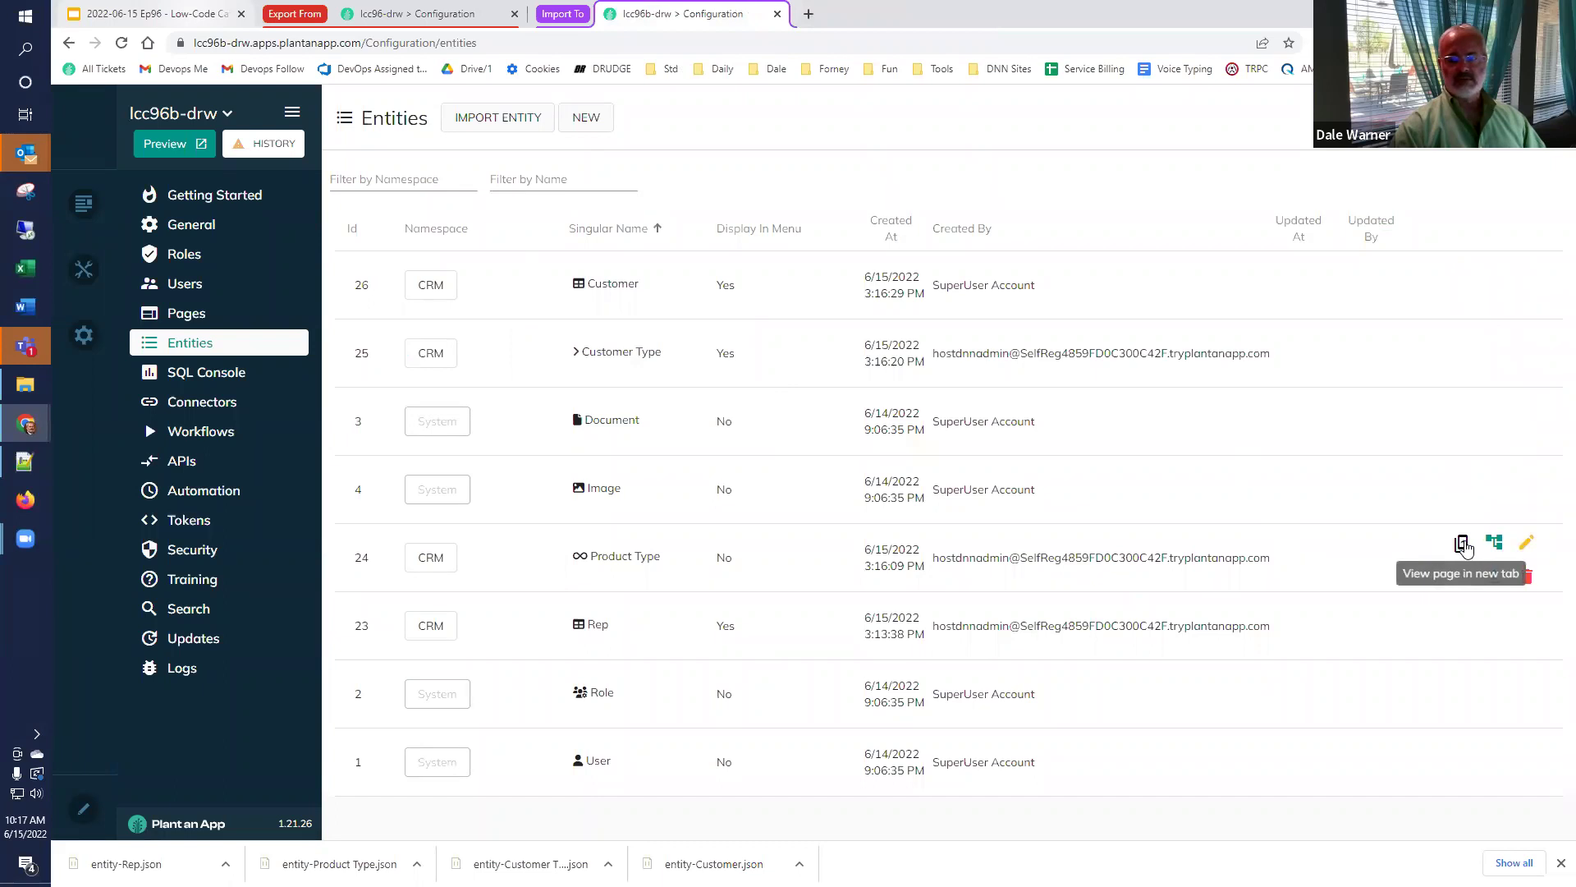
{"action": "left_click", "coordinate": [1463, 545]}
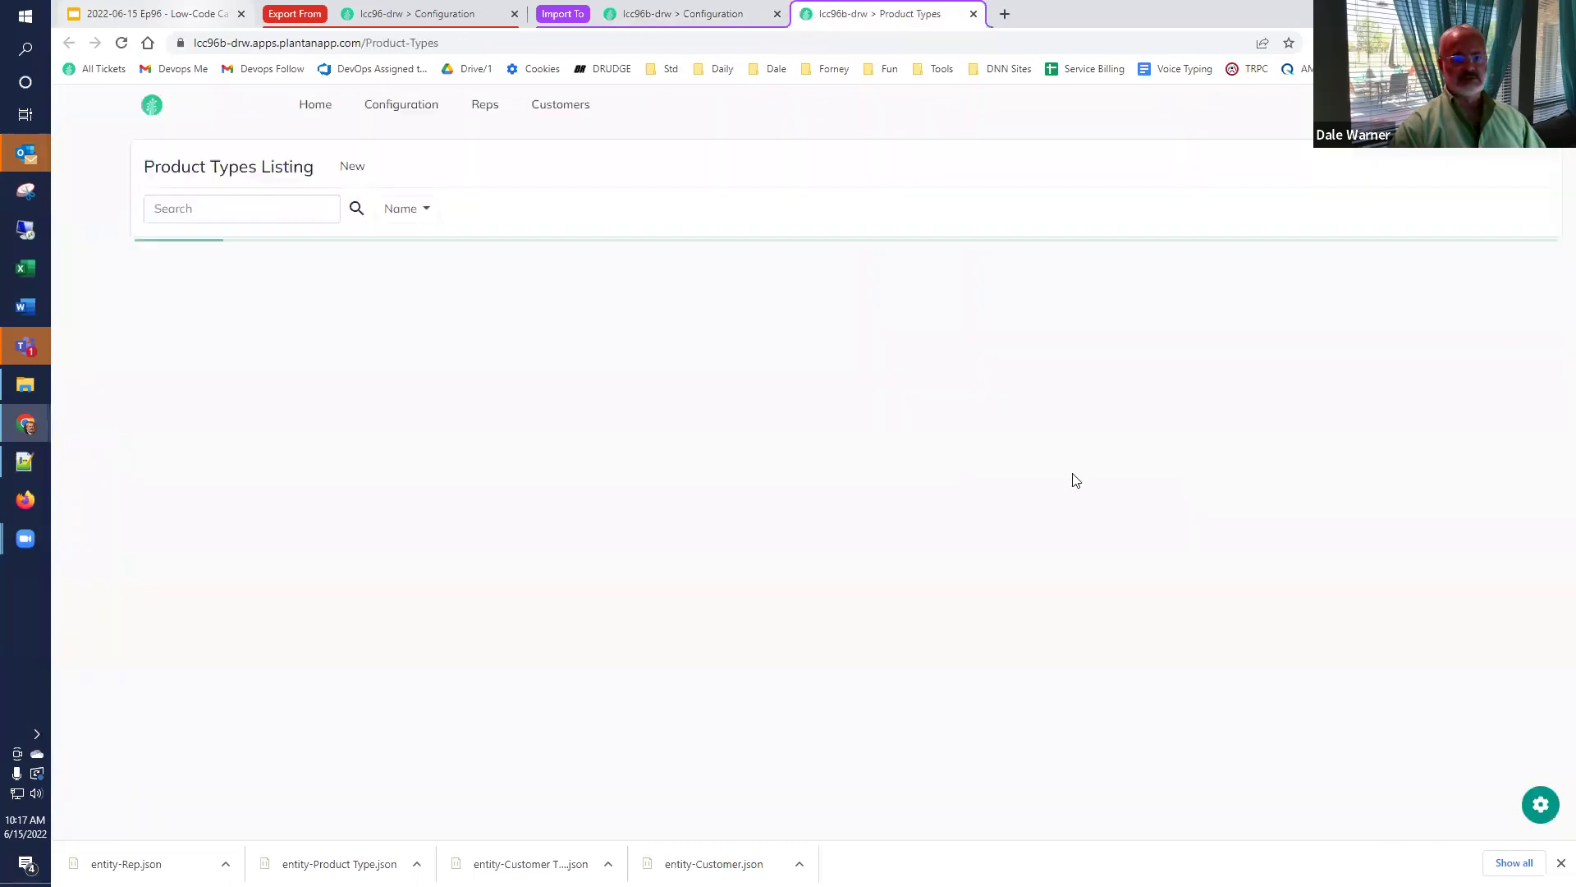
{"action": "left_click", "coordinate": [353, 167]}
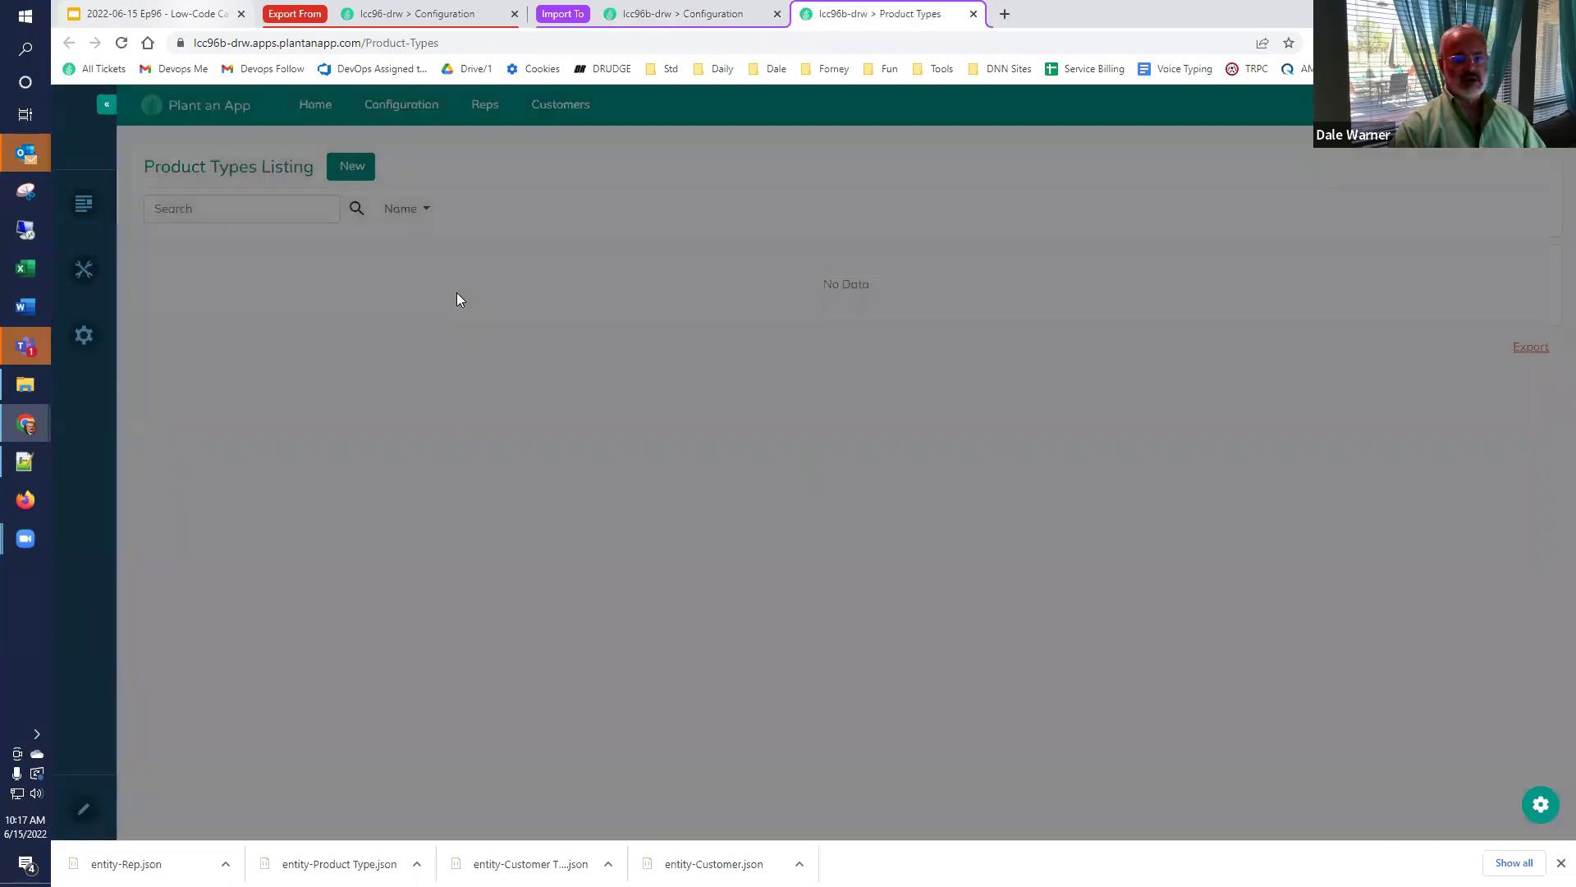
{"action": "left_click", "coordinate": [733, 212]}
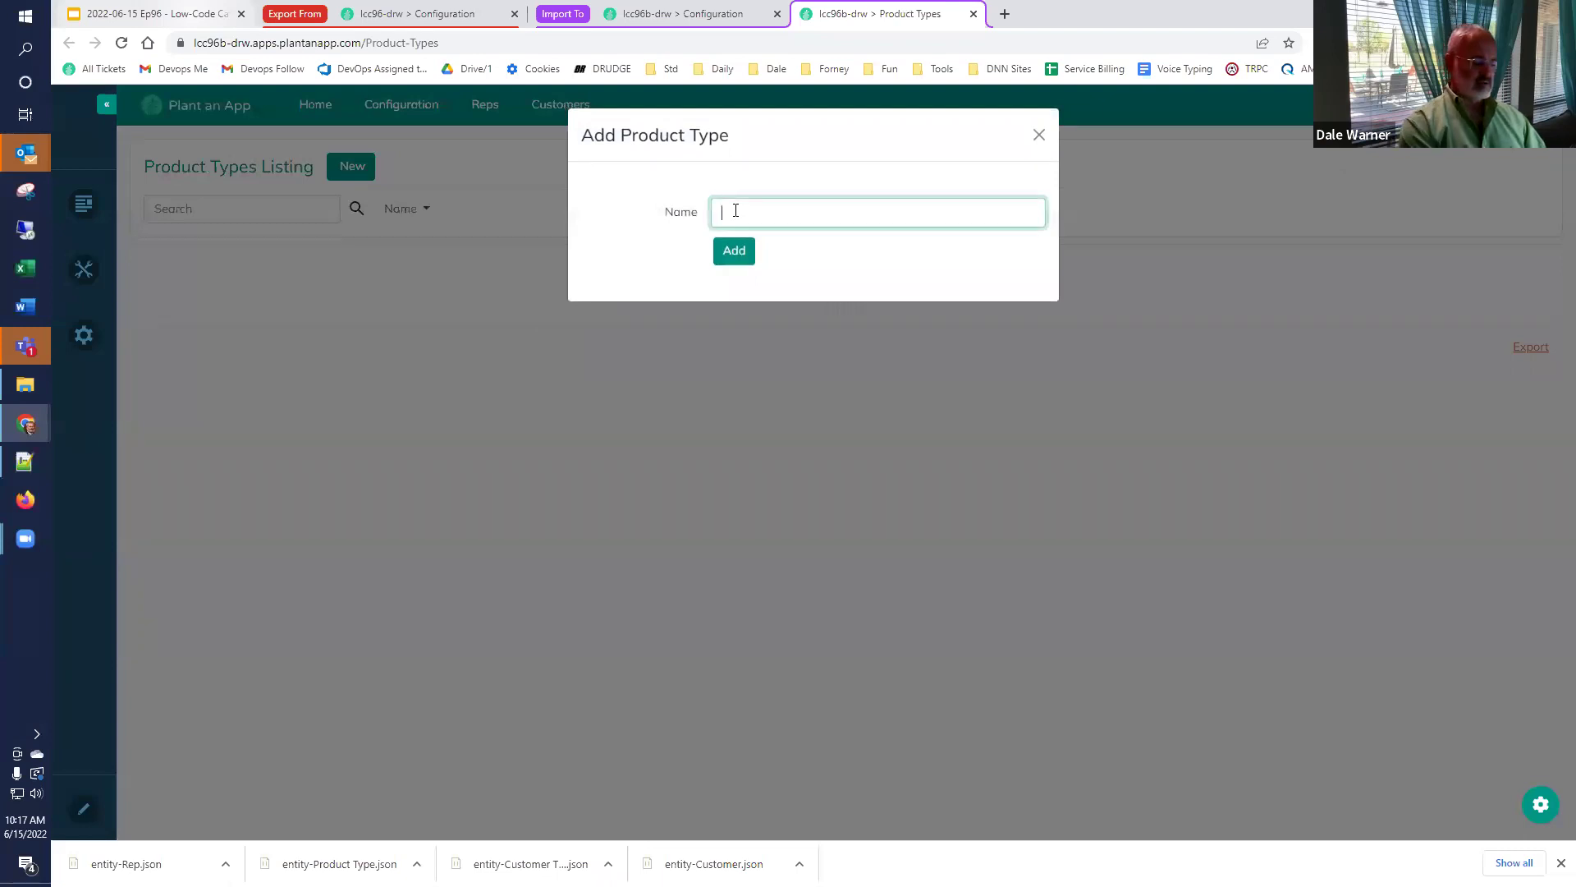
{"action": "key", "text": "Return"}
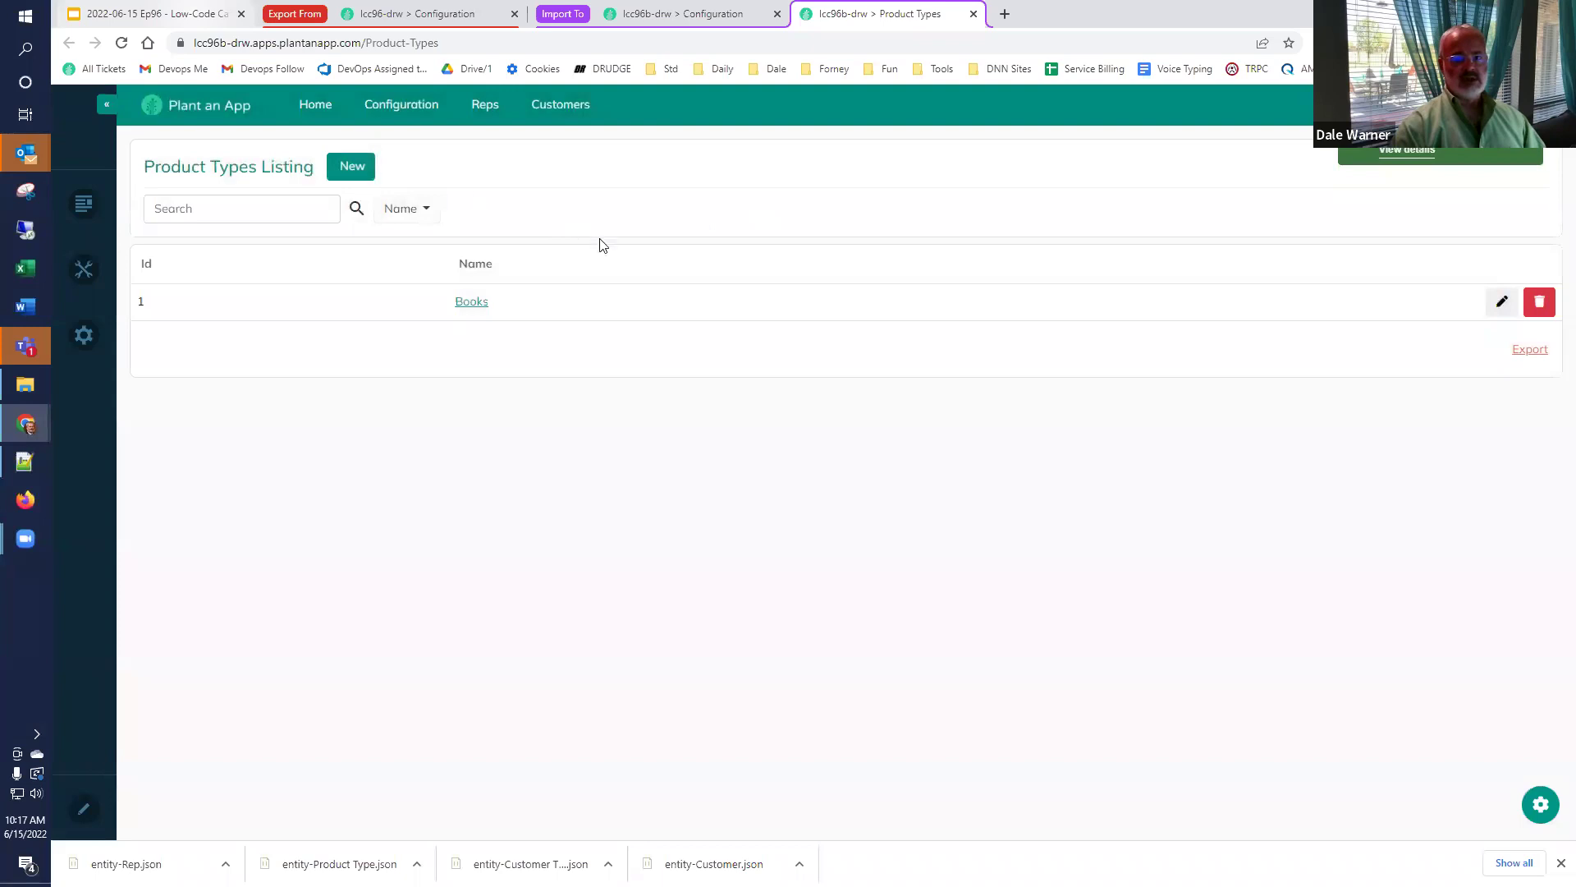
Add the Magazines and 8-Track Tapes product types, then close the Product Types page.
{"action": "key", "text": "Return"}
{"action": "left_click", "coordinate": [790, 215]}
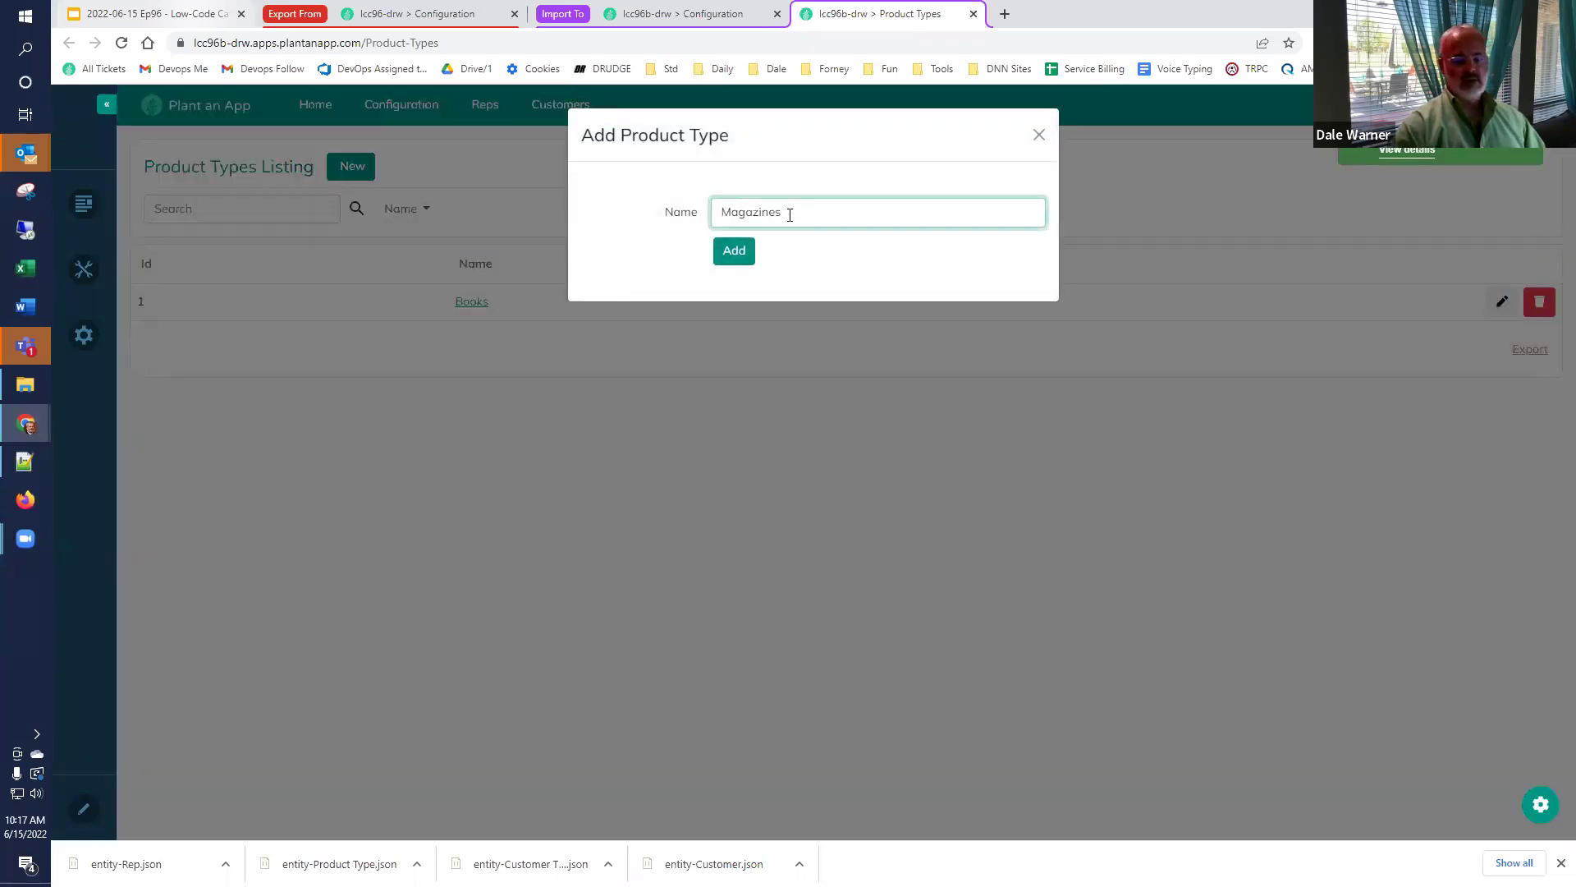
{"action": "type", "text": "Magazines"}
{"action": "key", "text": "Return"}
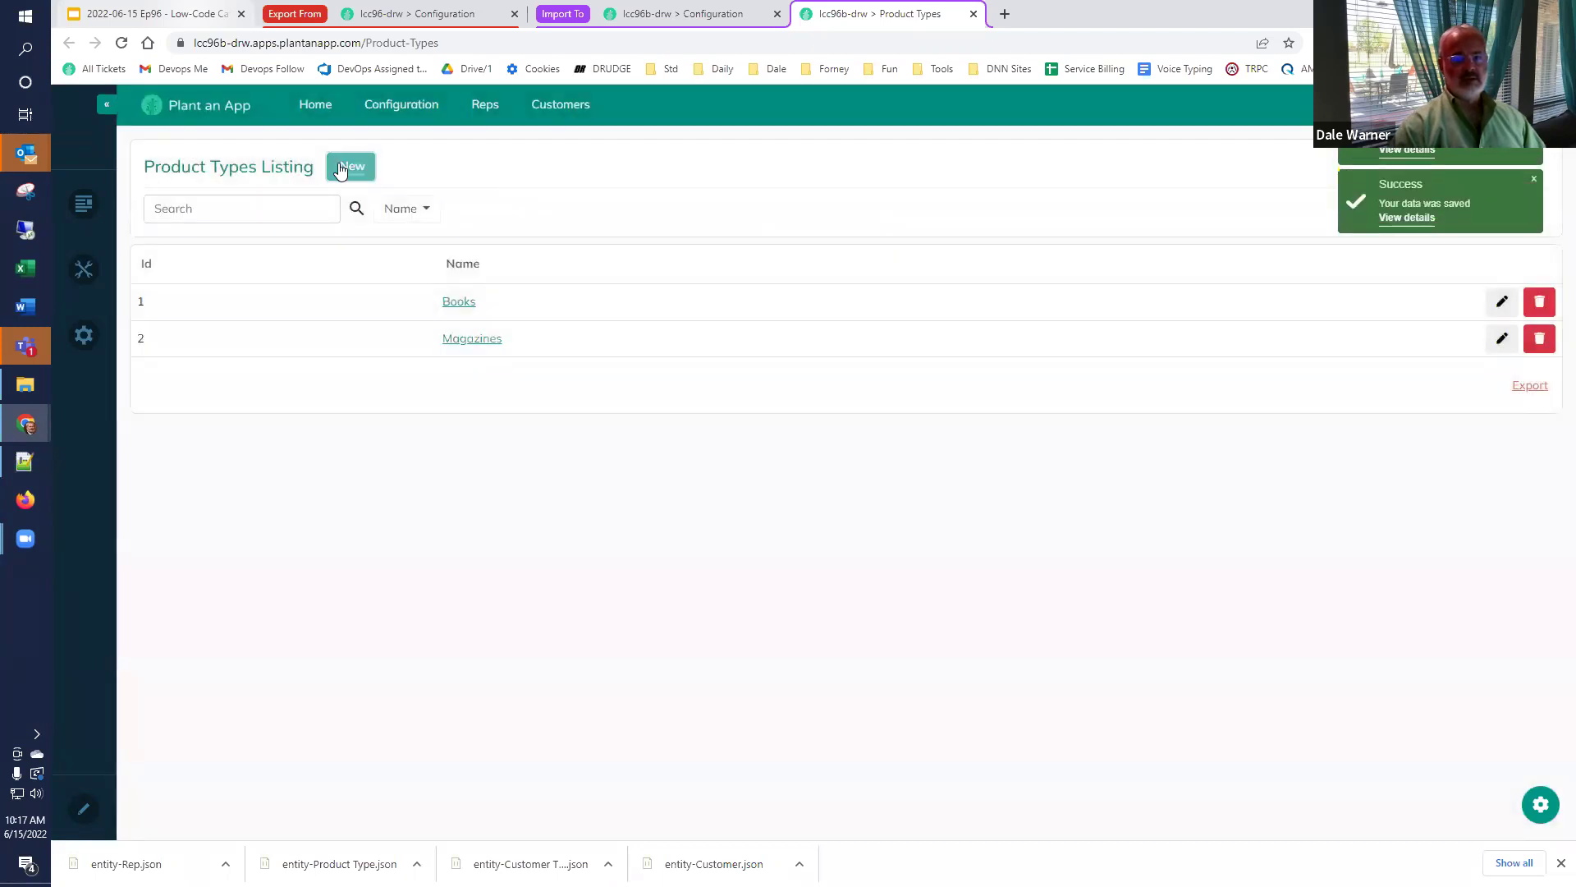
{"action": "left_click", "coordinate": [349, 165]}
{"action": "left_click", "coordinate": [746, 210]}
{"action": "type", "text": "8-Track Tapes"}
{"action": "key", "text": "Return"}
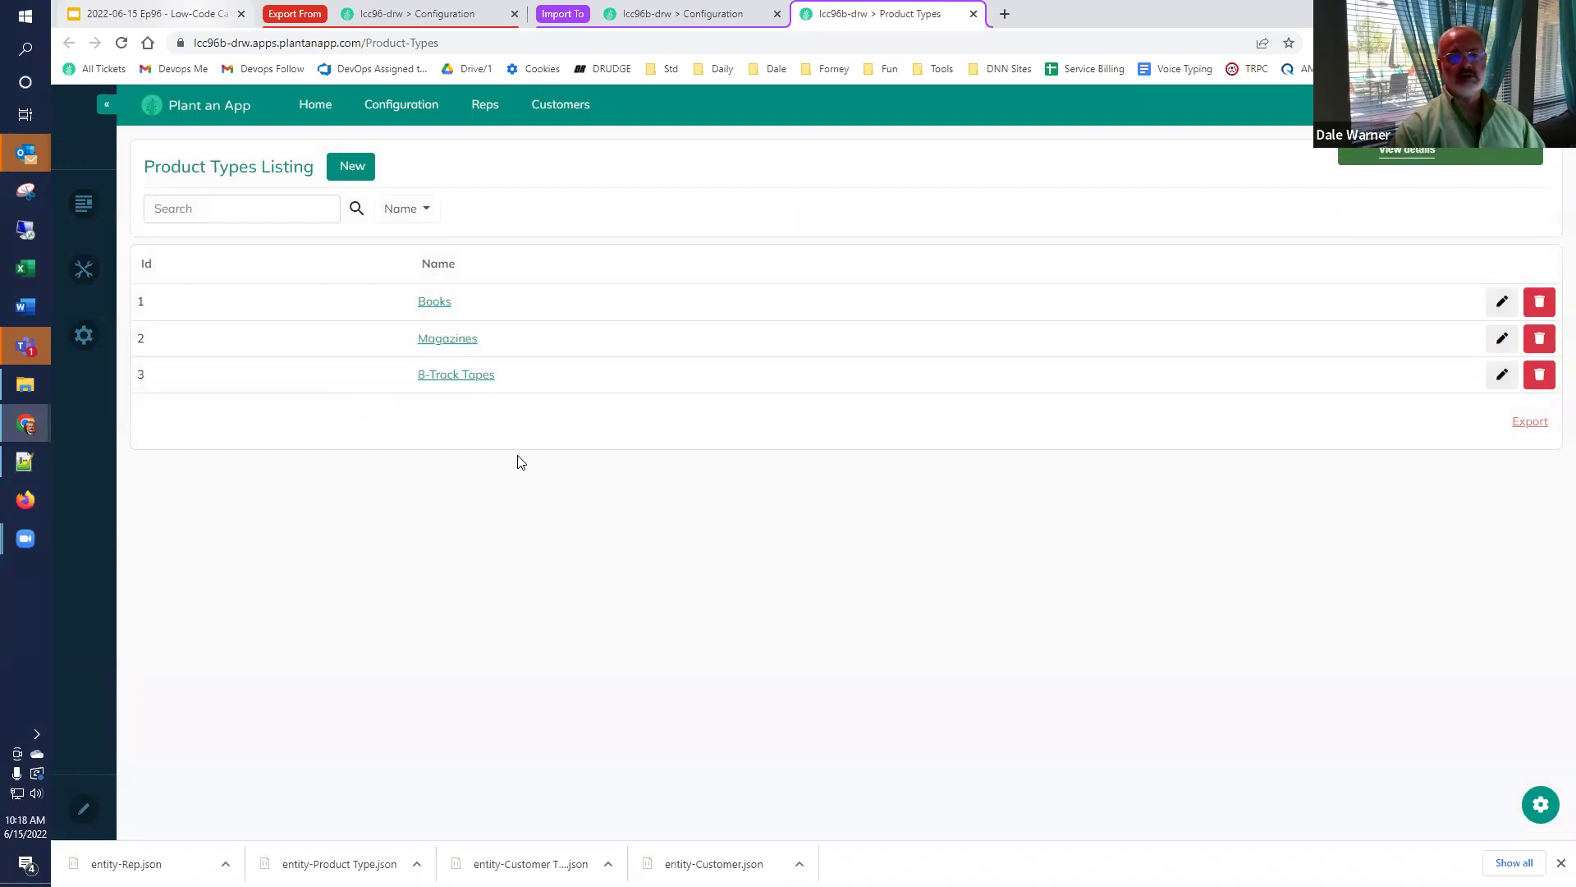
{"action": "left_click", "coordinate": [973, 14]}
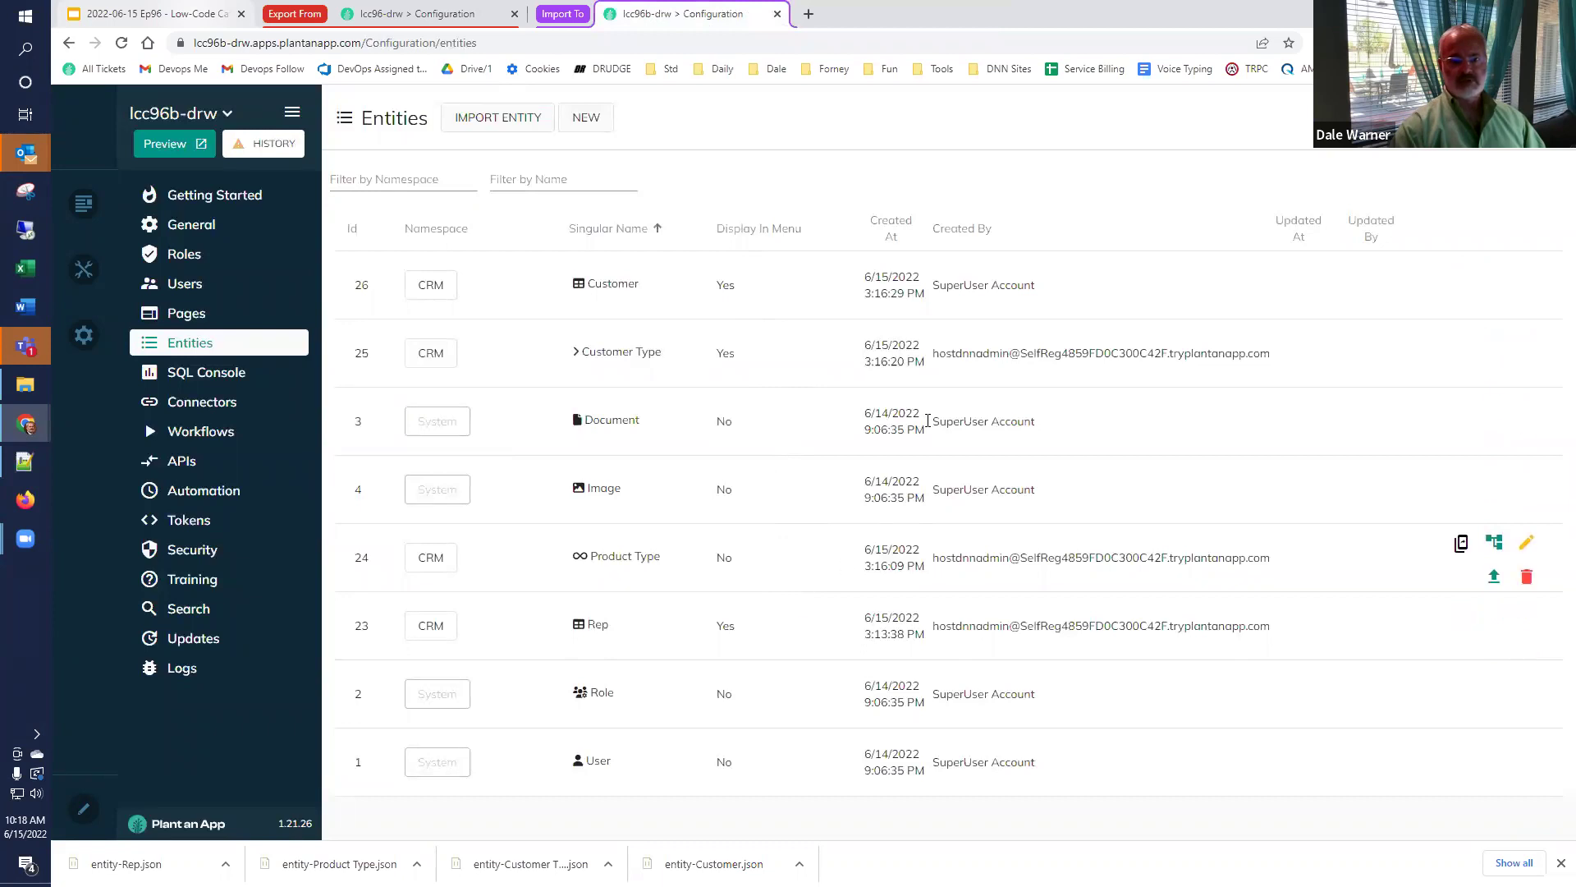
Open the Customers listing and enter the new customer's full name.
{"action": "left_click", "coordinate": [1460, 271]}
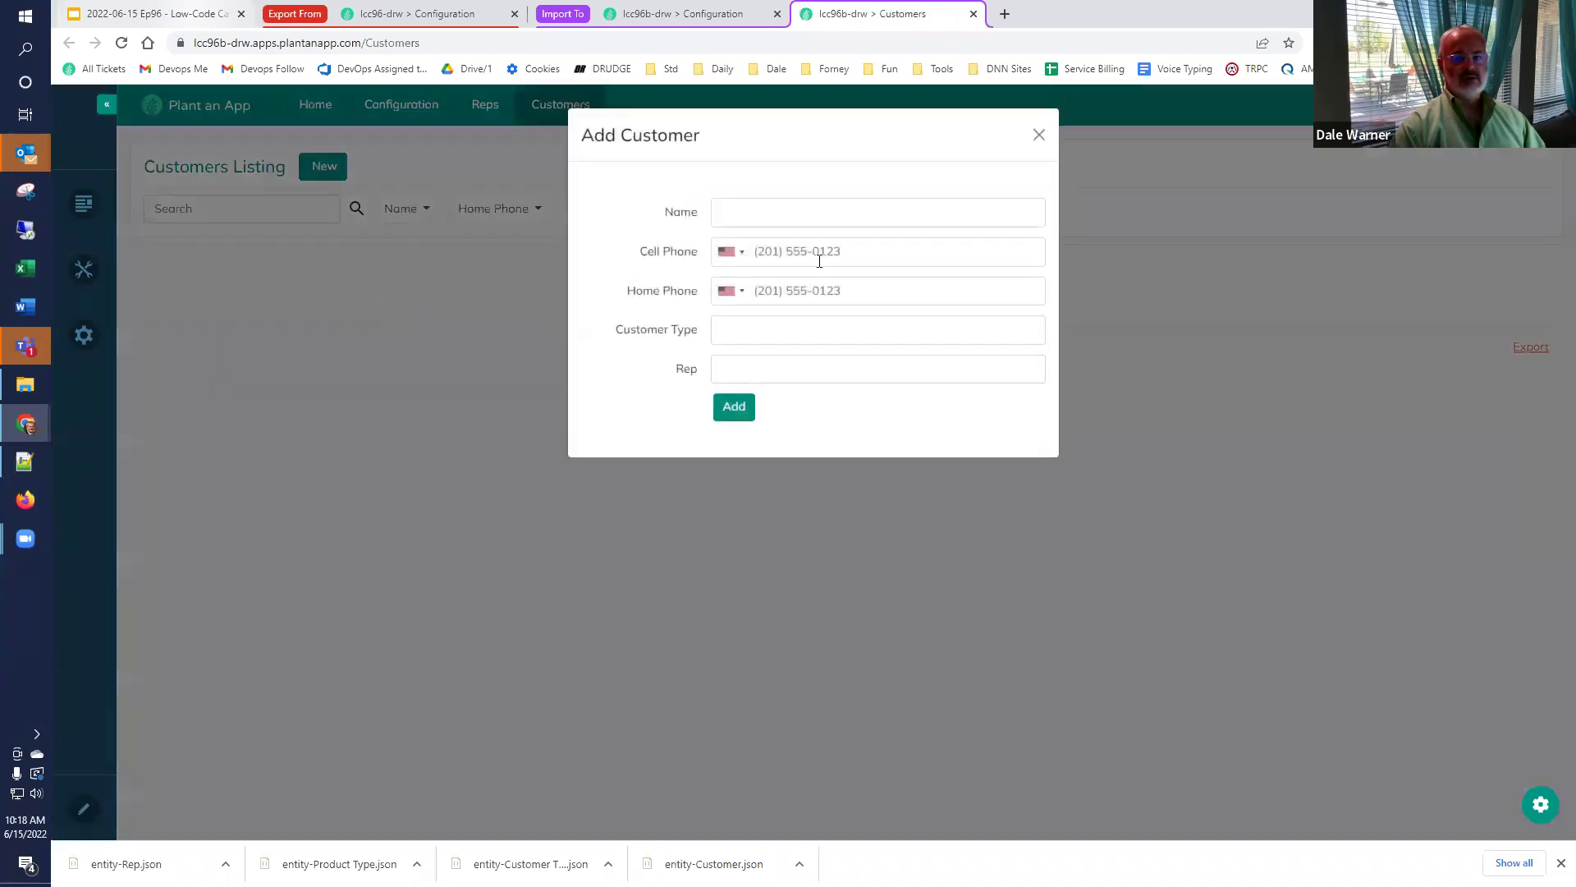
{"action": "left_click", "coordinate": [846, 218]}
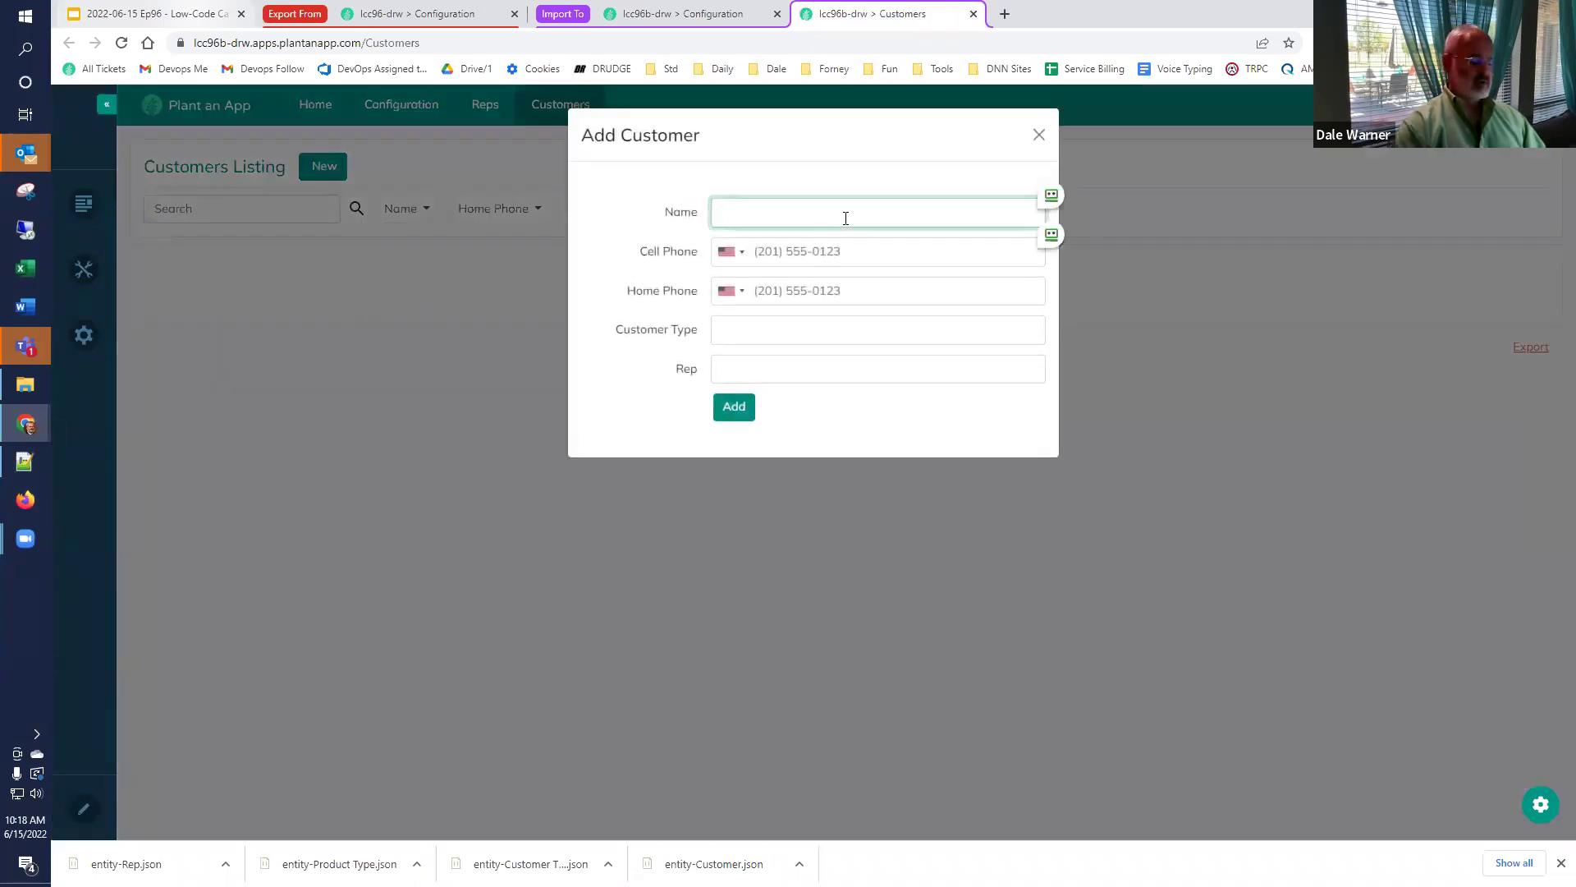
{"action": "key", "text": "Tab"}
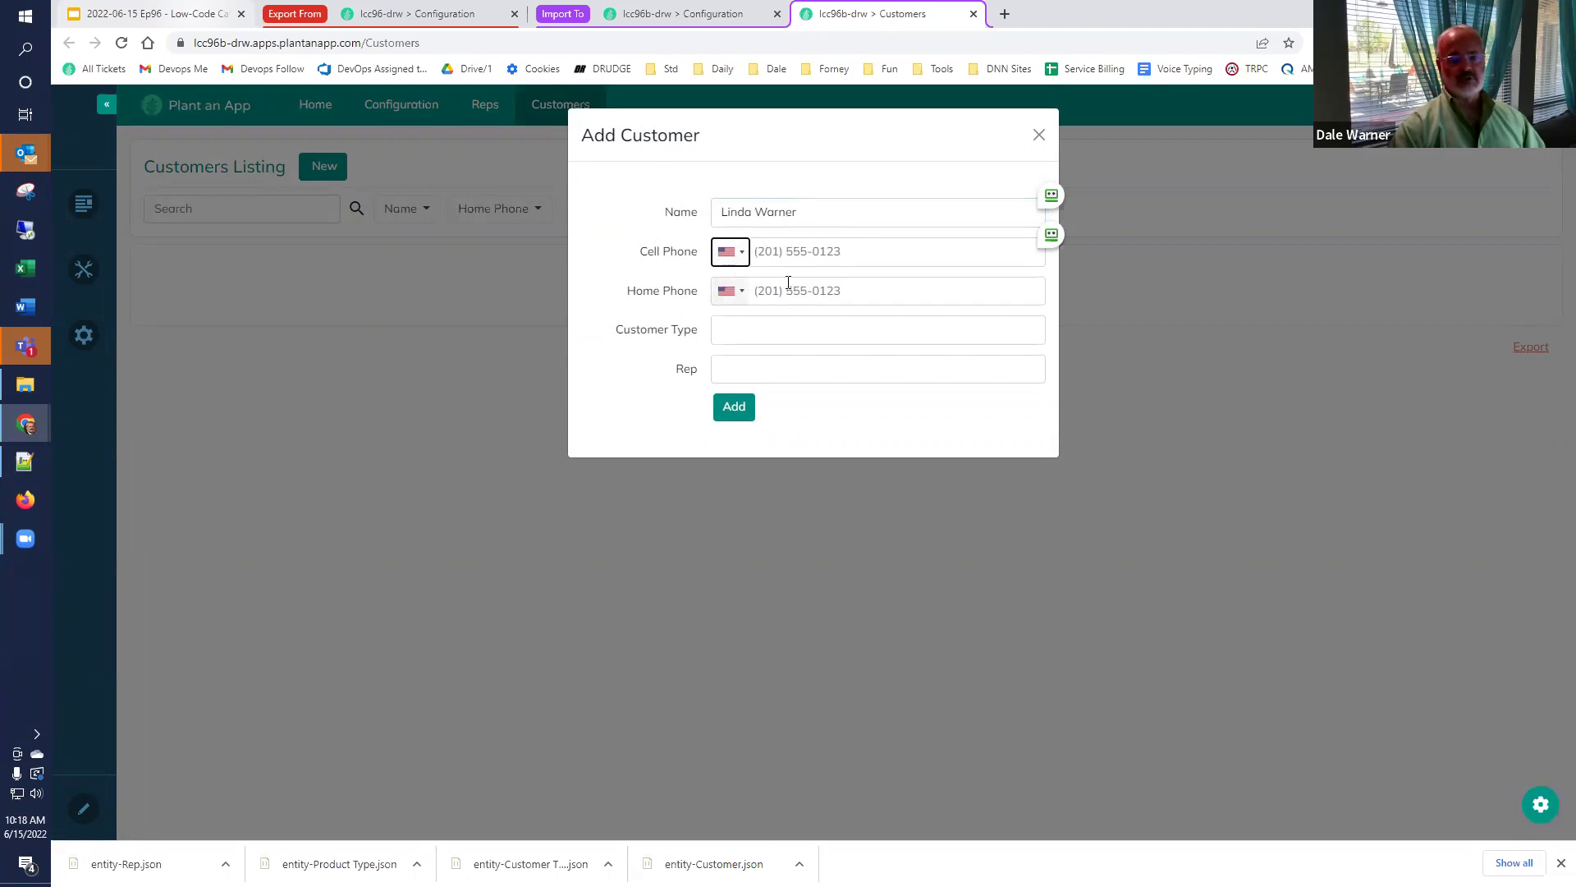
Set the customer type to Small, assign a rep, and save the customer.
{"action": "left_click", "coordinate": [765, 333]}
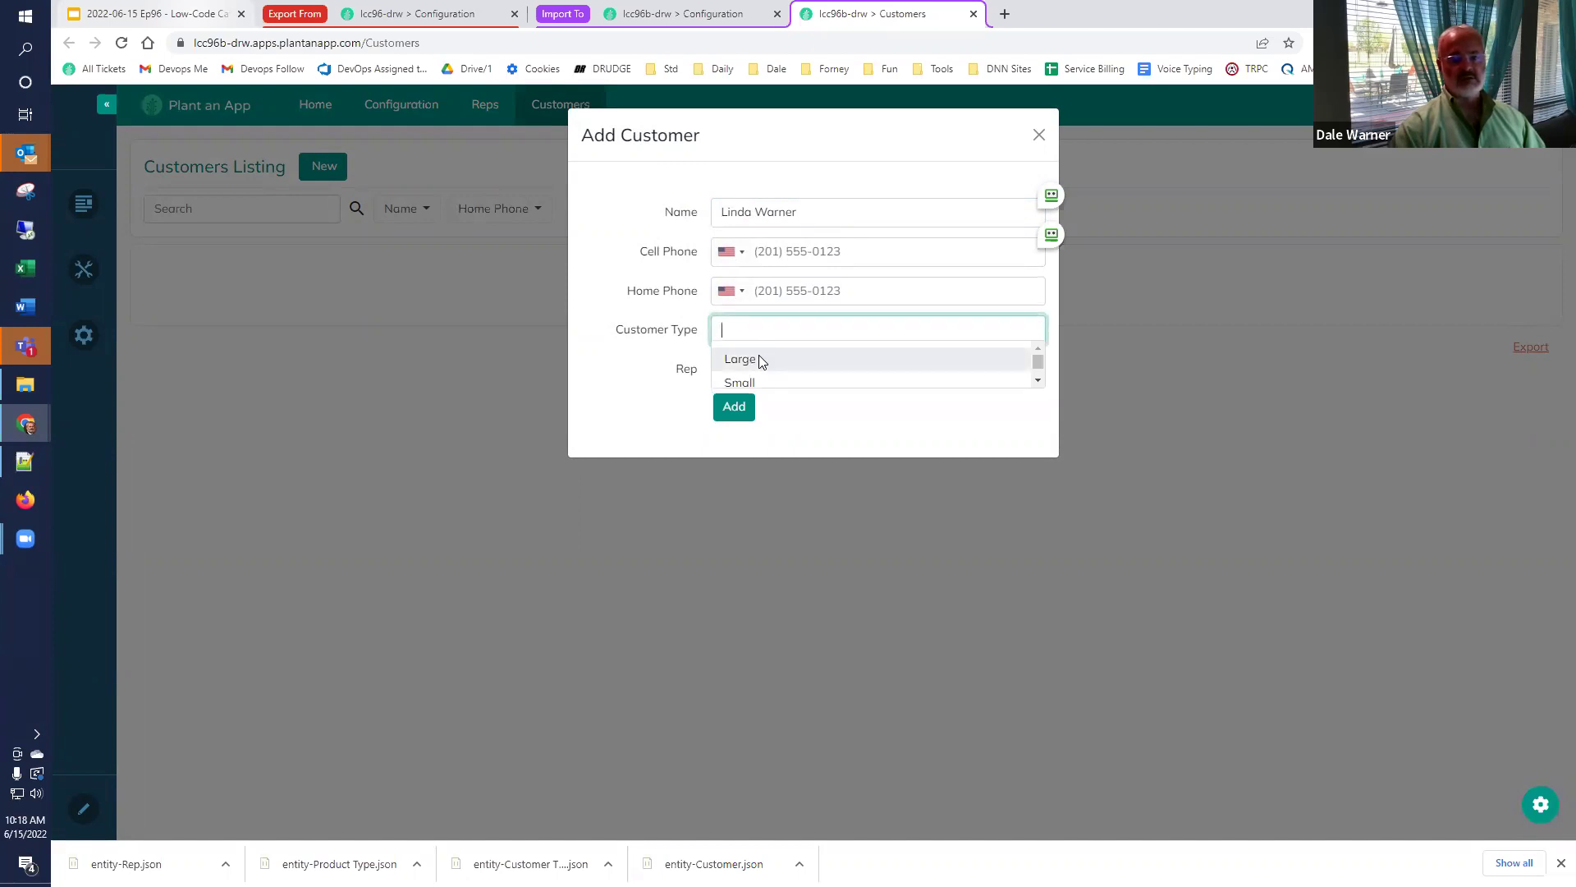
{"action": "left_click", "coordinate": [758, 361]}
{"action": "left_click", "coordinate": [760, 340]}
{"action": "left_click", "coordinate": [747, 377]}
{"action": "left_click", "coordinate": [750, 371]}
{"action": "left_click", "coordinate": [741, 397]}
{"action": "left_click", "coordinate": [727, 419]}
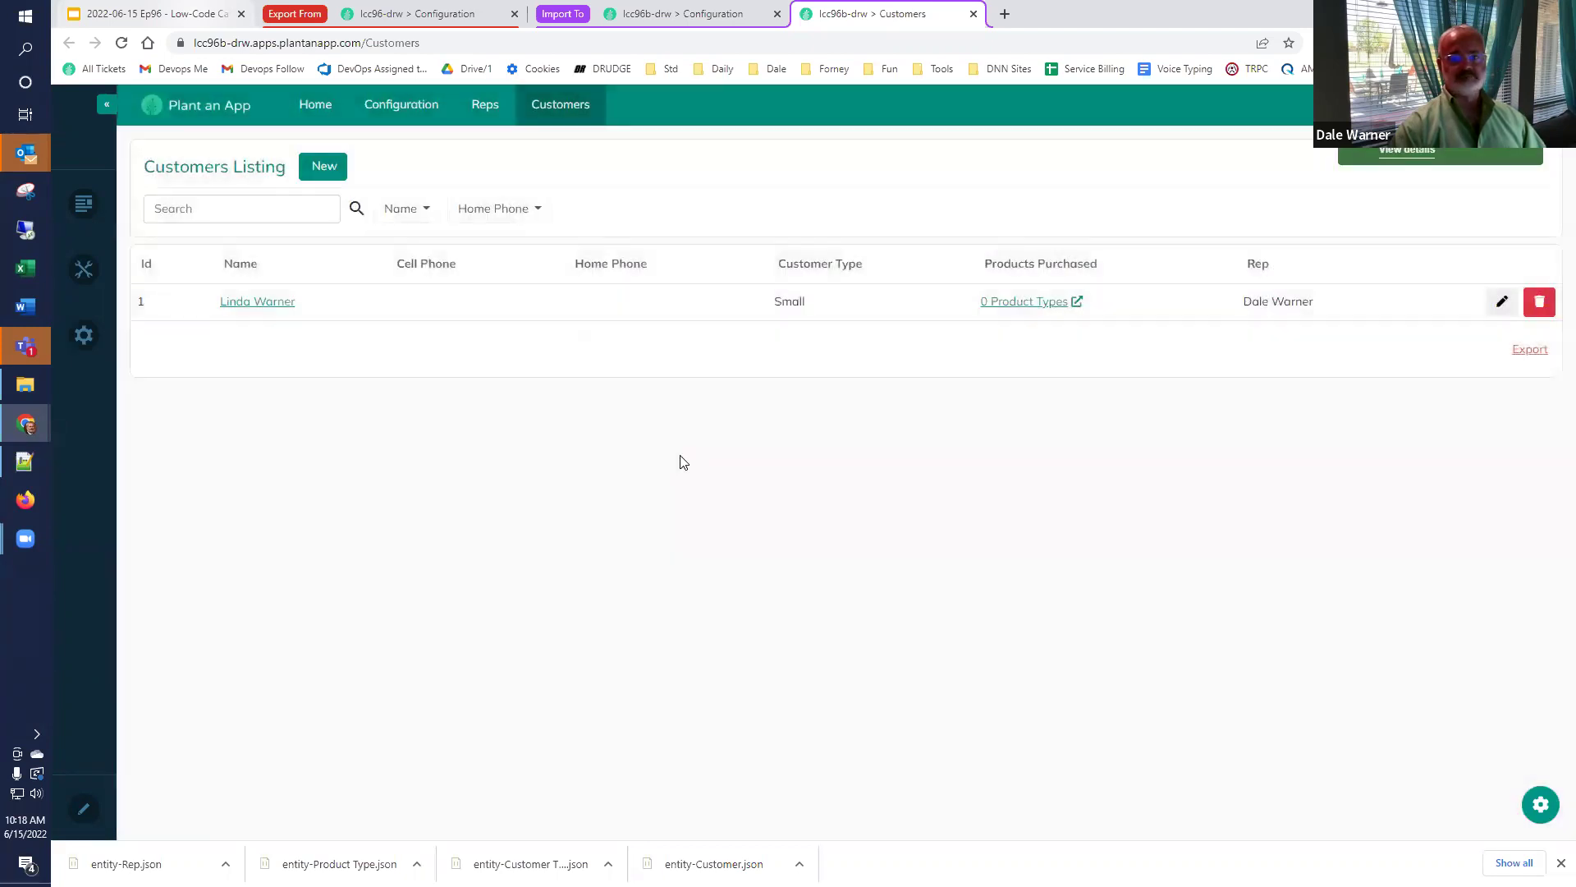
Open the customer's Products Purchased list and link Books to it.
{"action": "left_click", "coordinate": [1032, 308]}
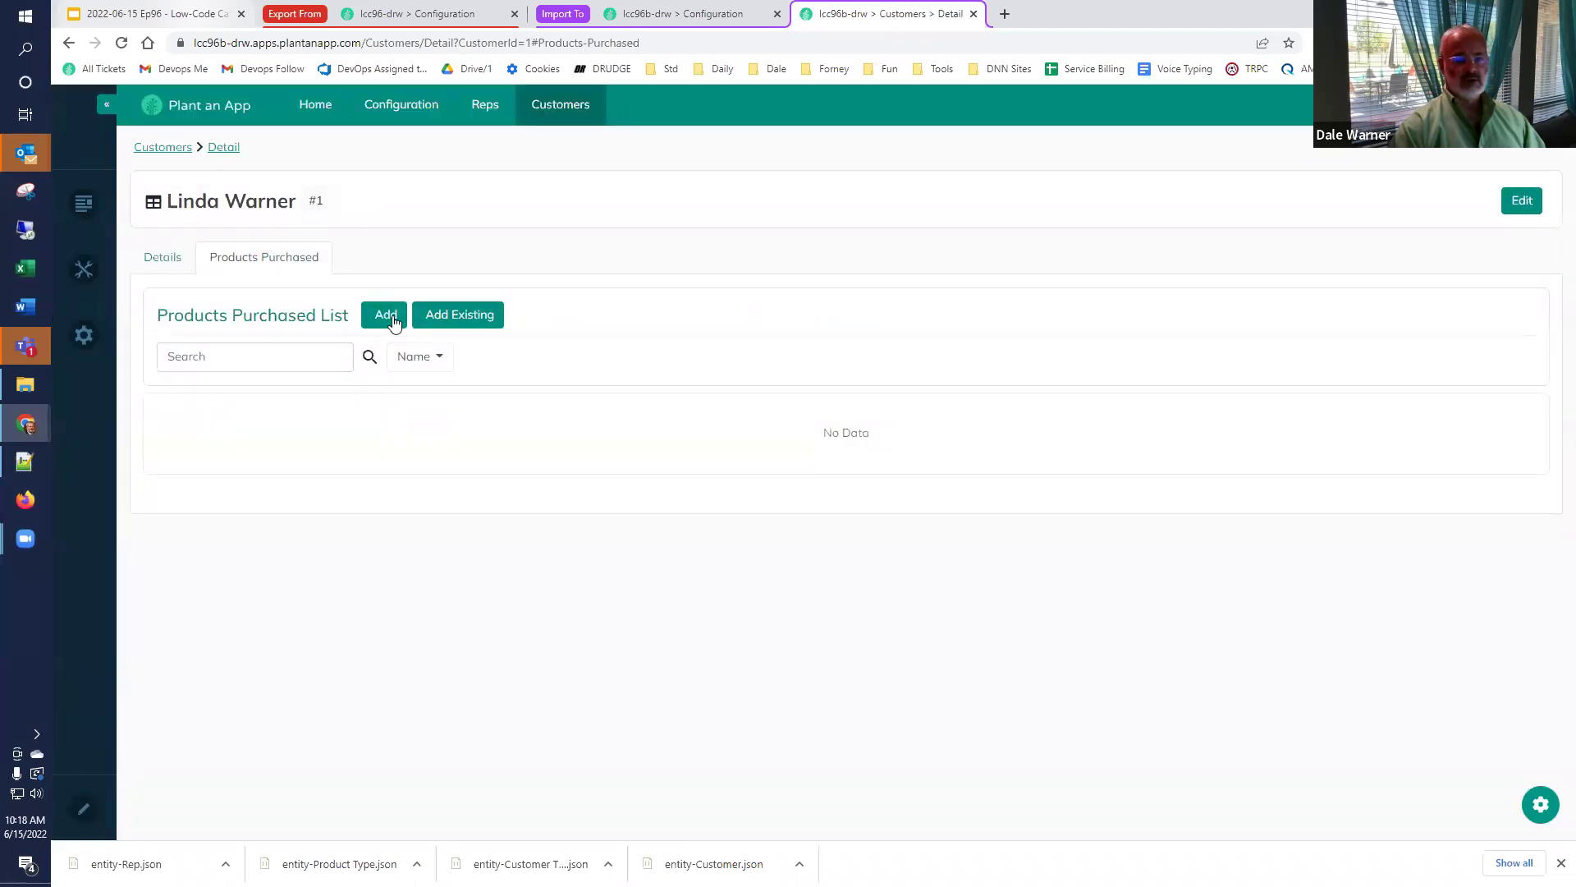
{"action": "left_click", "coordinate": [460, 316]}
{"action": "left_click", "coordinate": [777, 205]}
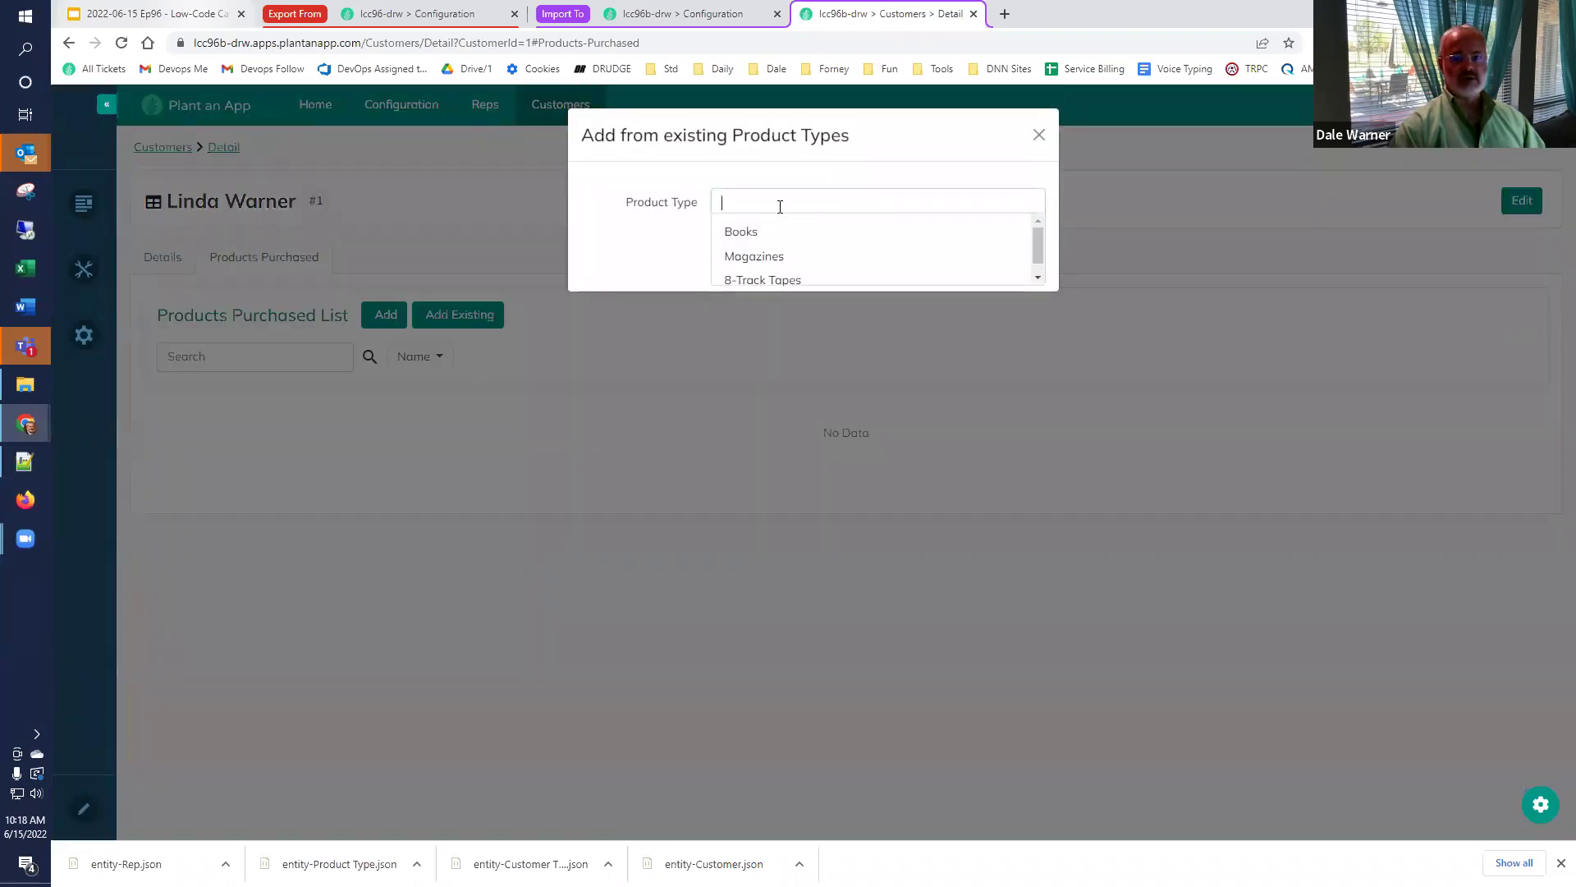
{"action": "left_click", "coordinate": [775, 234]}
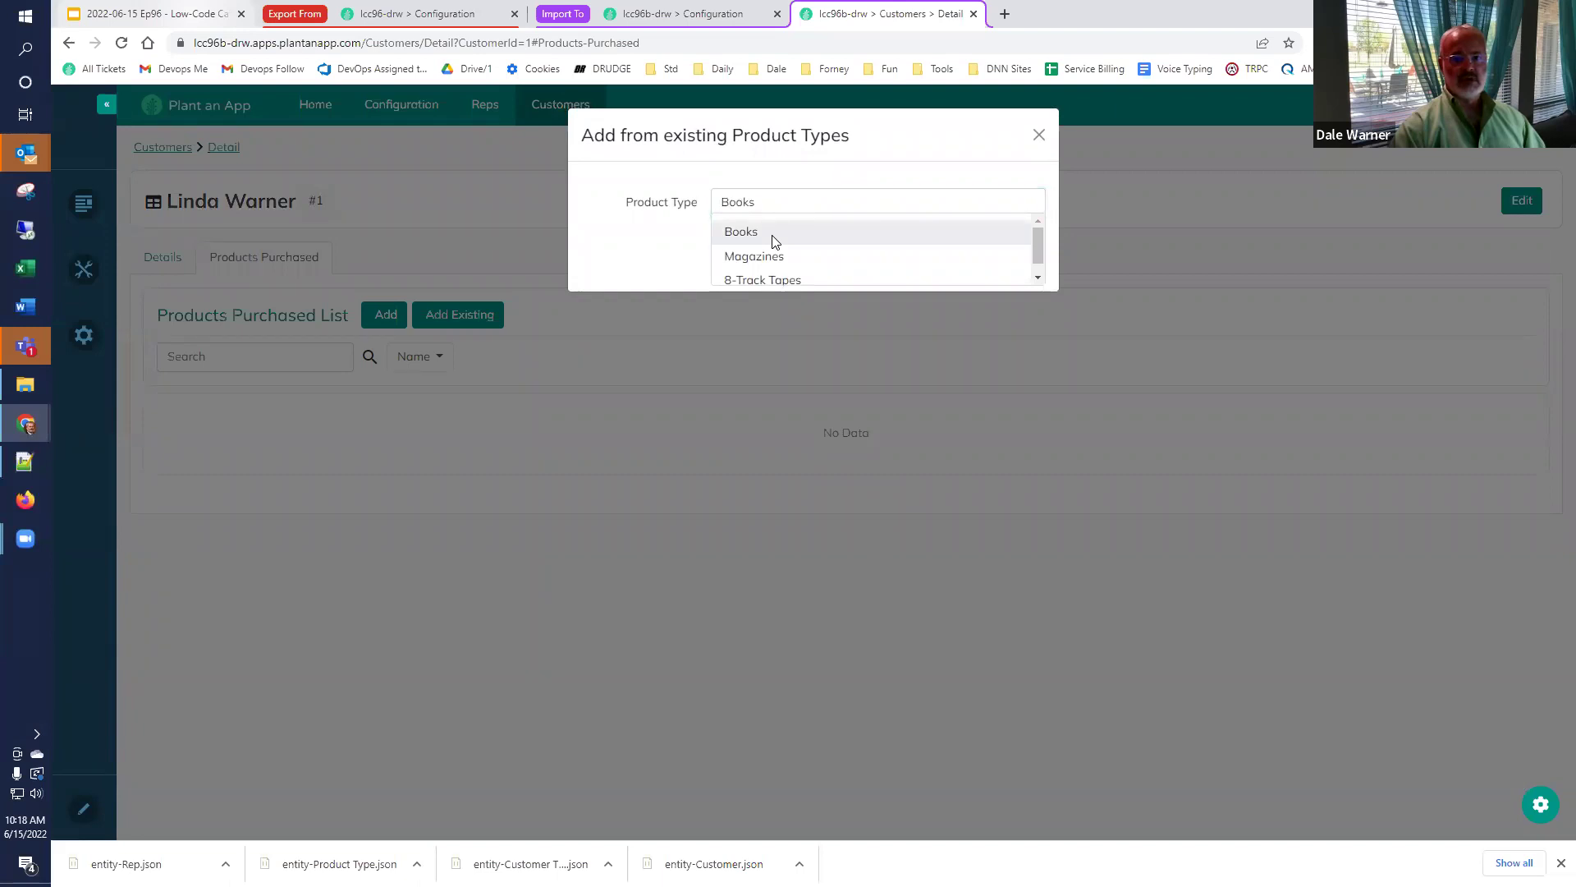
{"action": "left_click", "coordinate": [774, 242]}
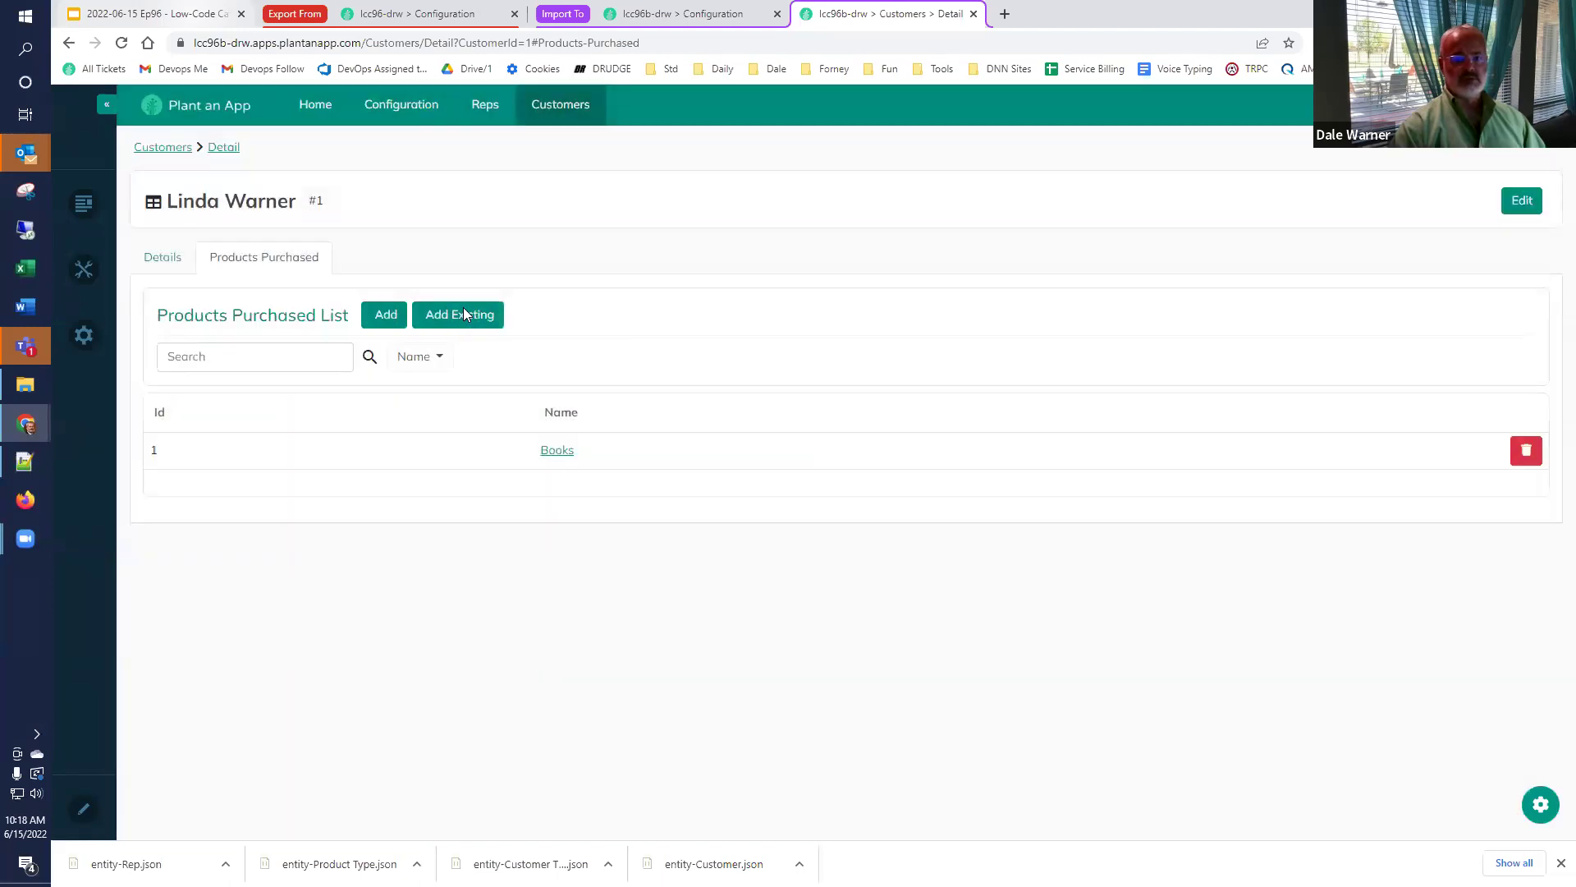
Link Magazines to the customer's purchases as well, then close the detail page.
{"action": "left_click", "coordinate": [464, 311]}
{"action": "left_click", "coordinate": [778, 206]}
{"action": "left_click", "coordinate": [753, 232]}
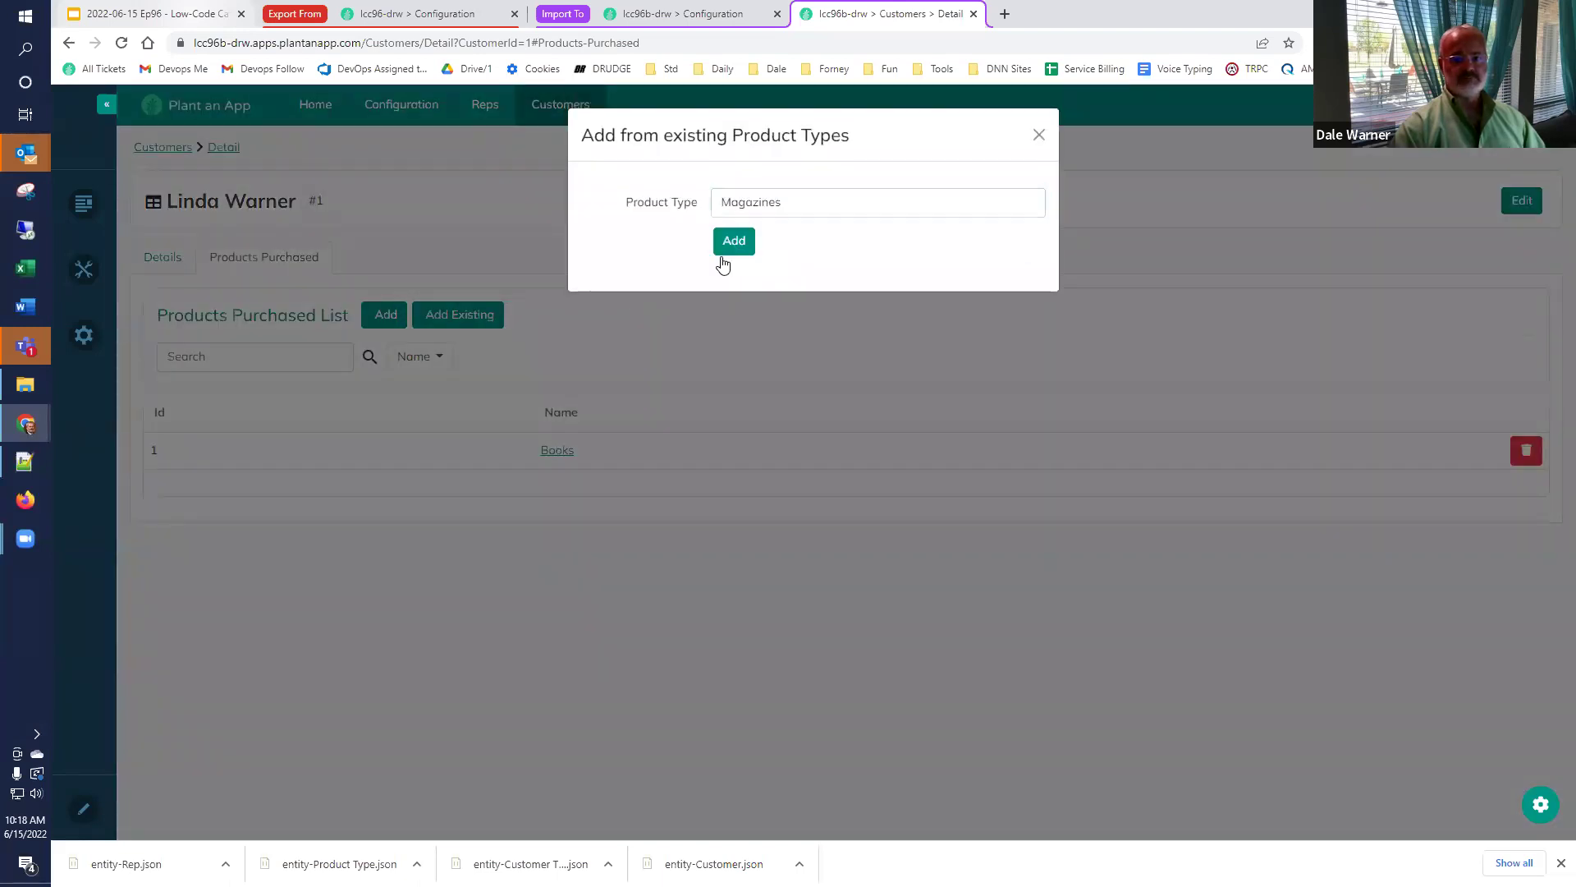
{"action": "left_click", "coordinate": [716, 251]}
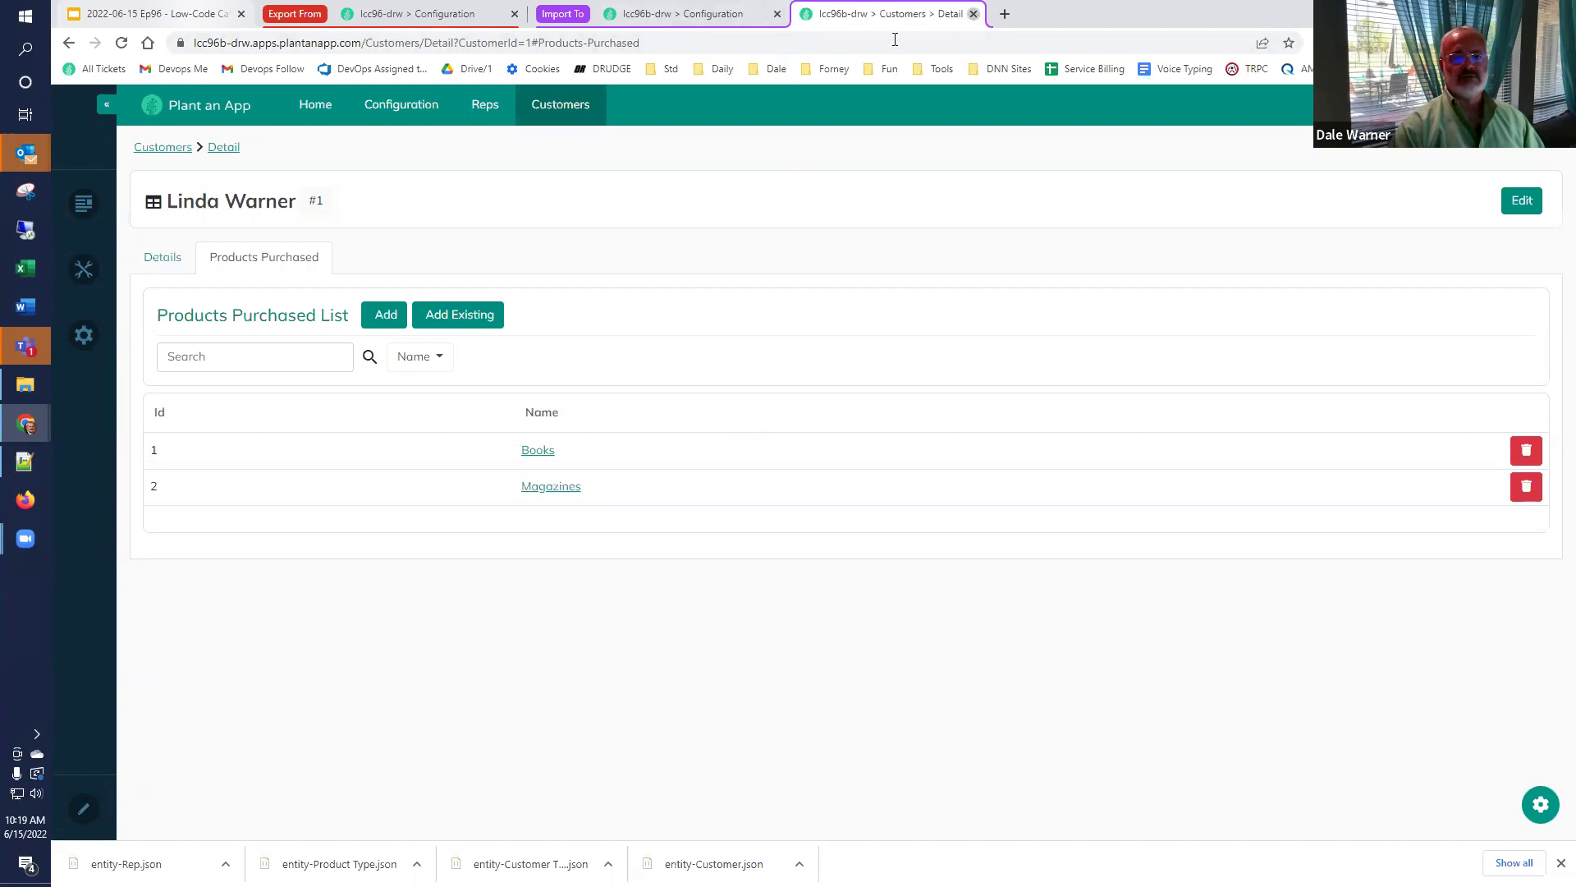
{"action": "left_click", "coordinate": [973, 14]}
Open the source app's Customer entity for editing and view its properties.
{"action": "left_click", "coordinate": [419, 16]}
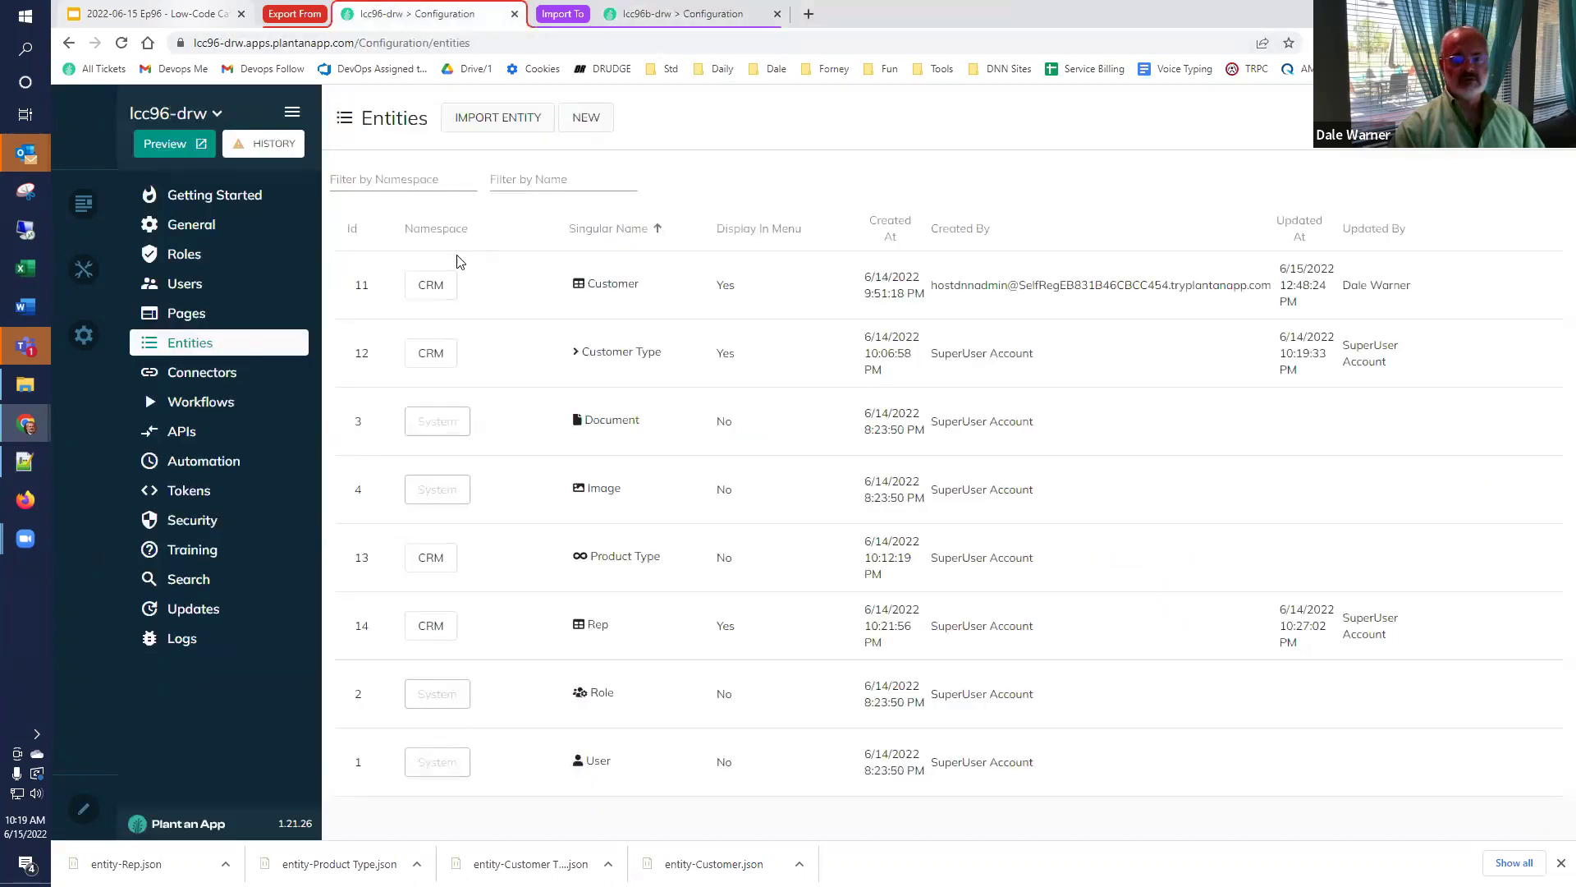
{"action": "mouse_move", "coordinate": [1467, 273]}
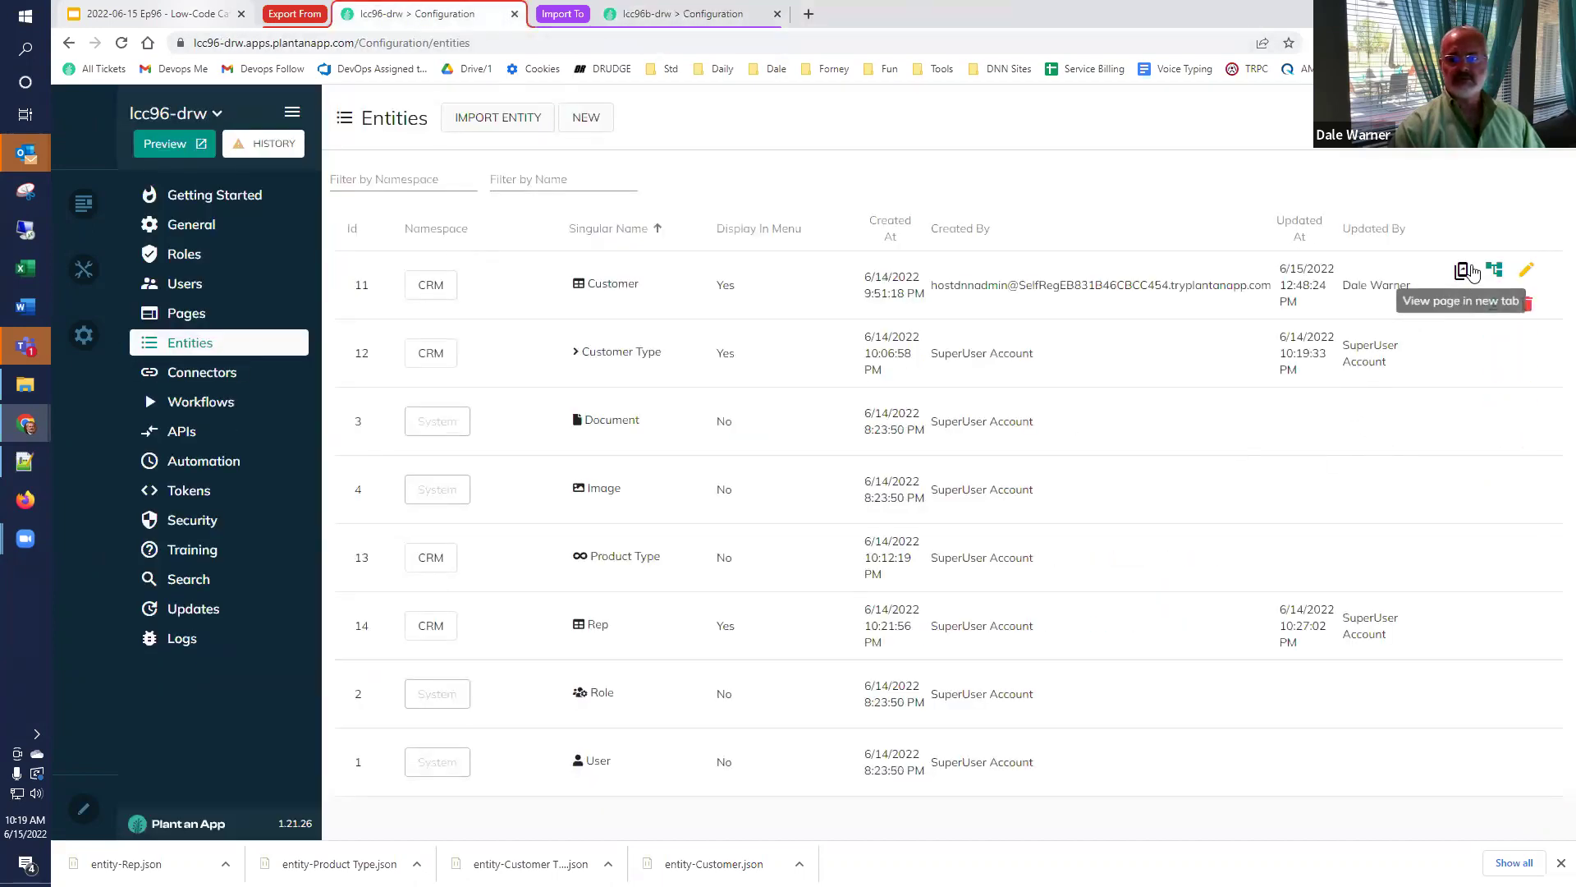
{"action": "left_click", "coordinate": [1526, 273]}
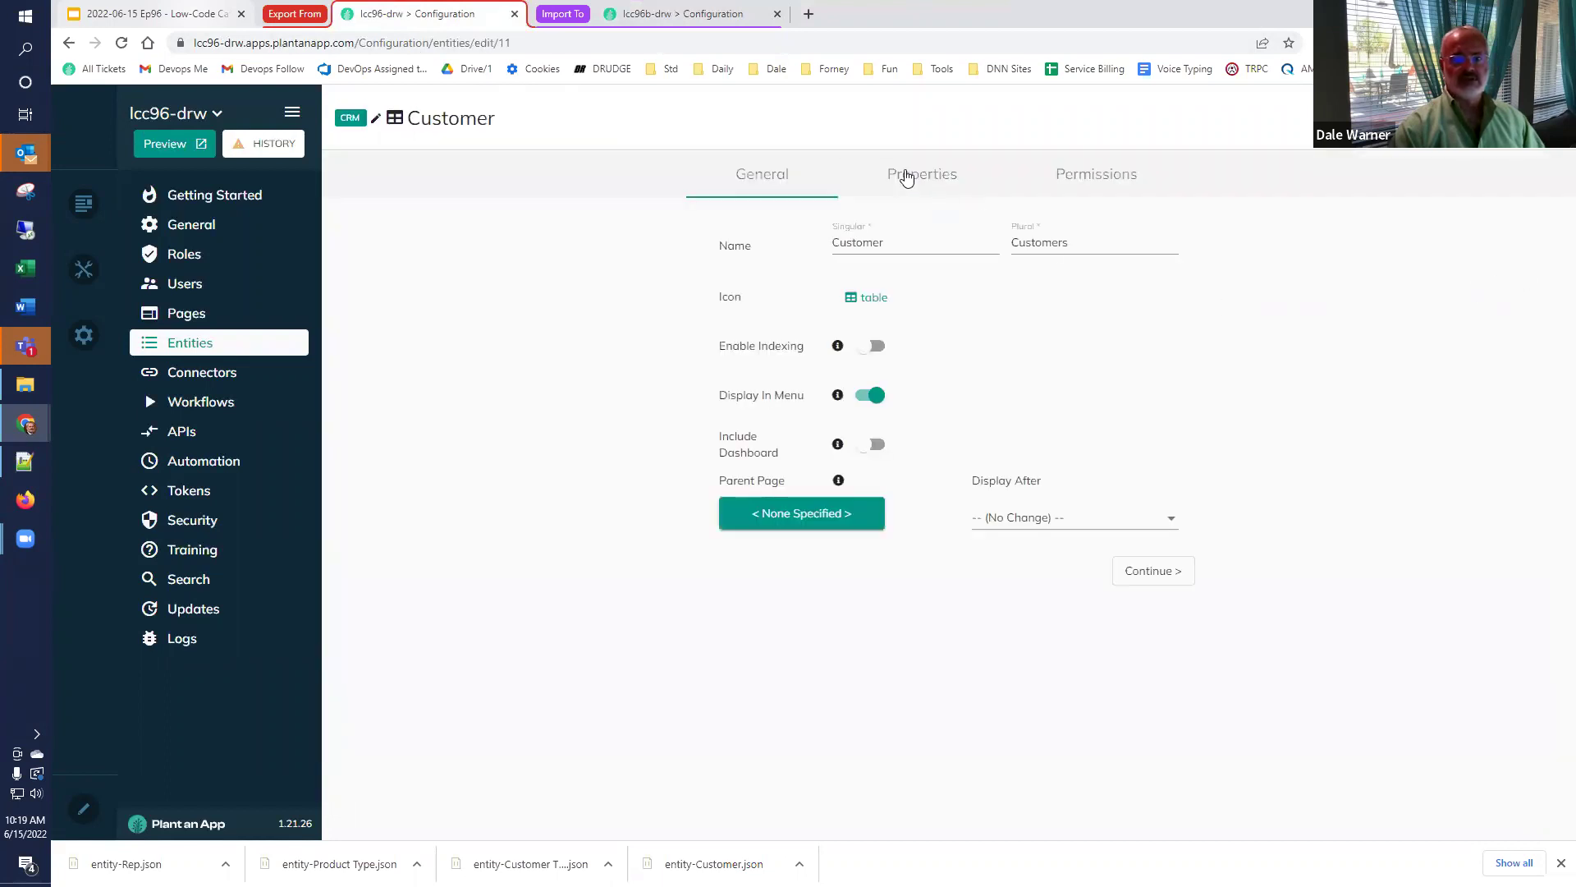
{"action": "left_click", "coordinate": [906, 176]}
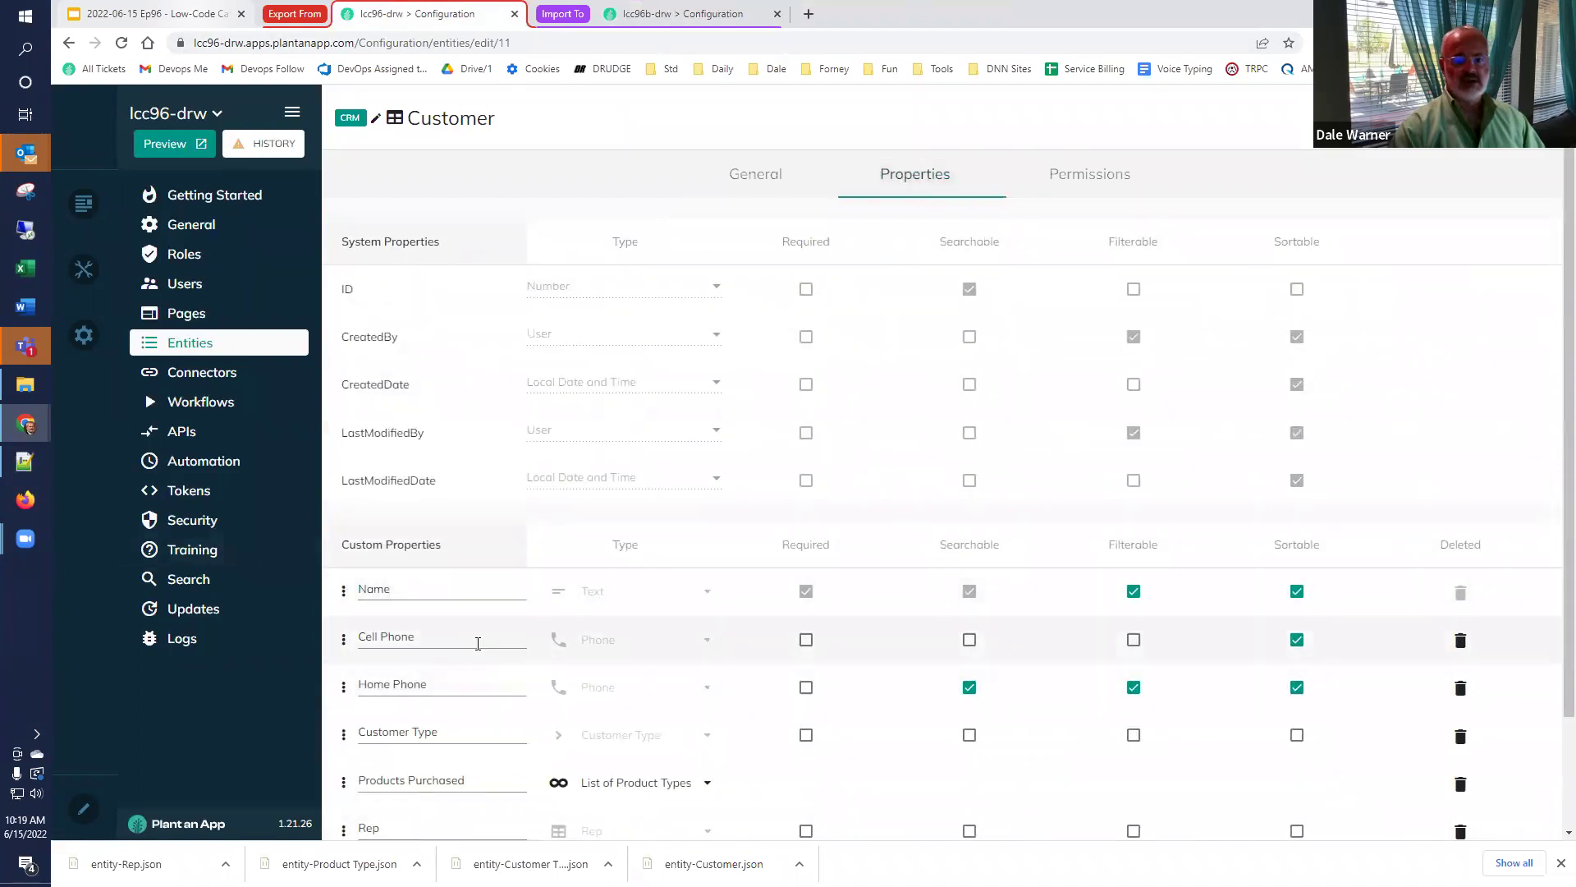
{"action": "scroll", "coordinate": [478, 642], "scroll_direction": "down", "scroll_amount": 2}
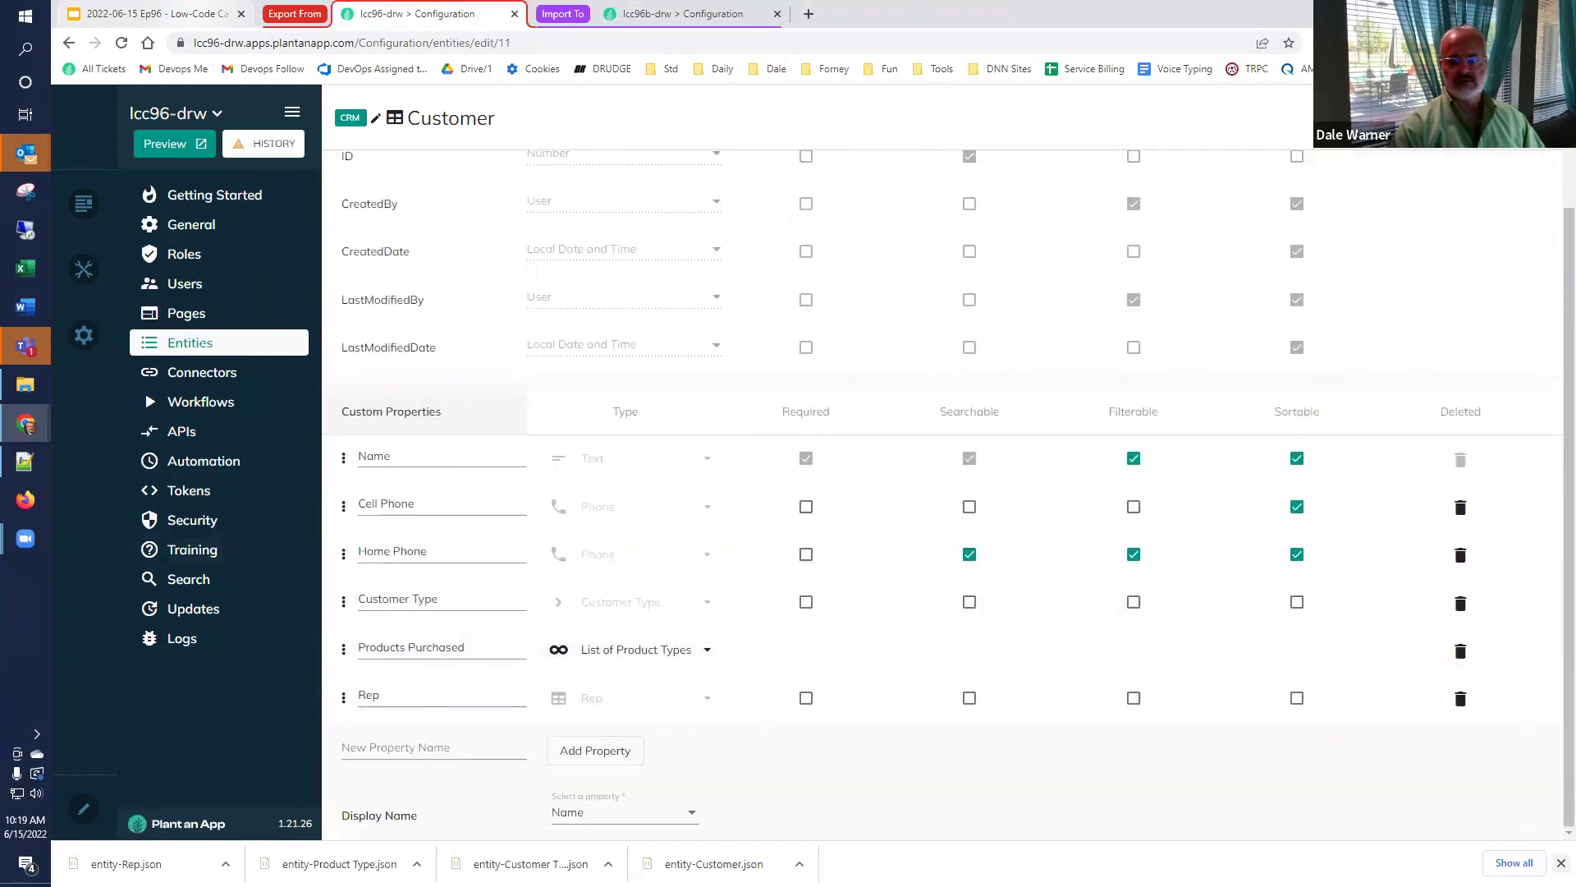
Add an Address property, make it searchable and sortable, and move it below Name.
{"action": "left_click", "coordinate": [418, 792]}
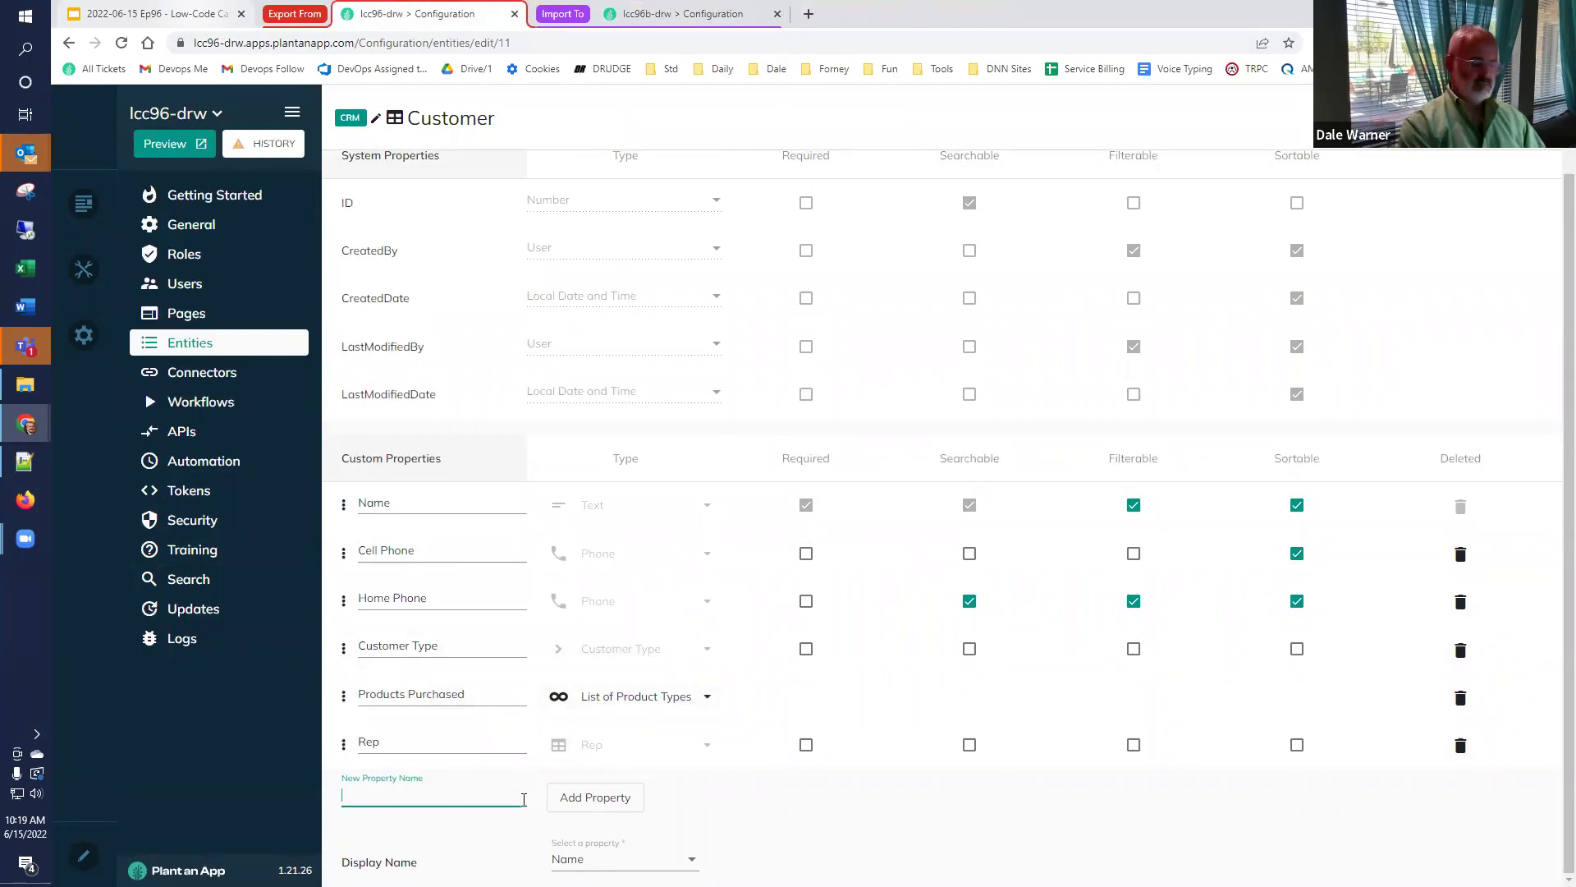
{"action": "type", "text": "Addre"}
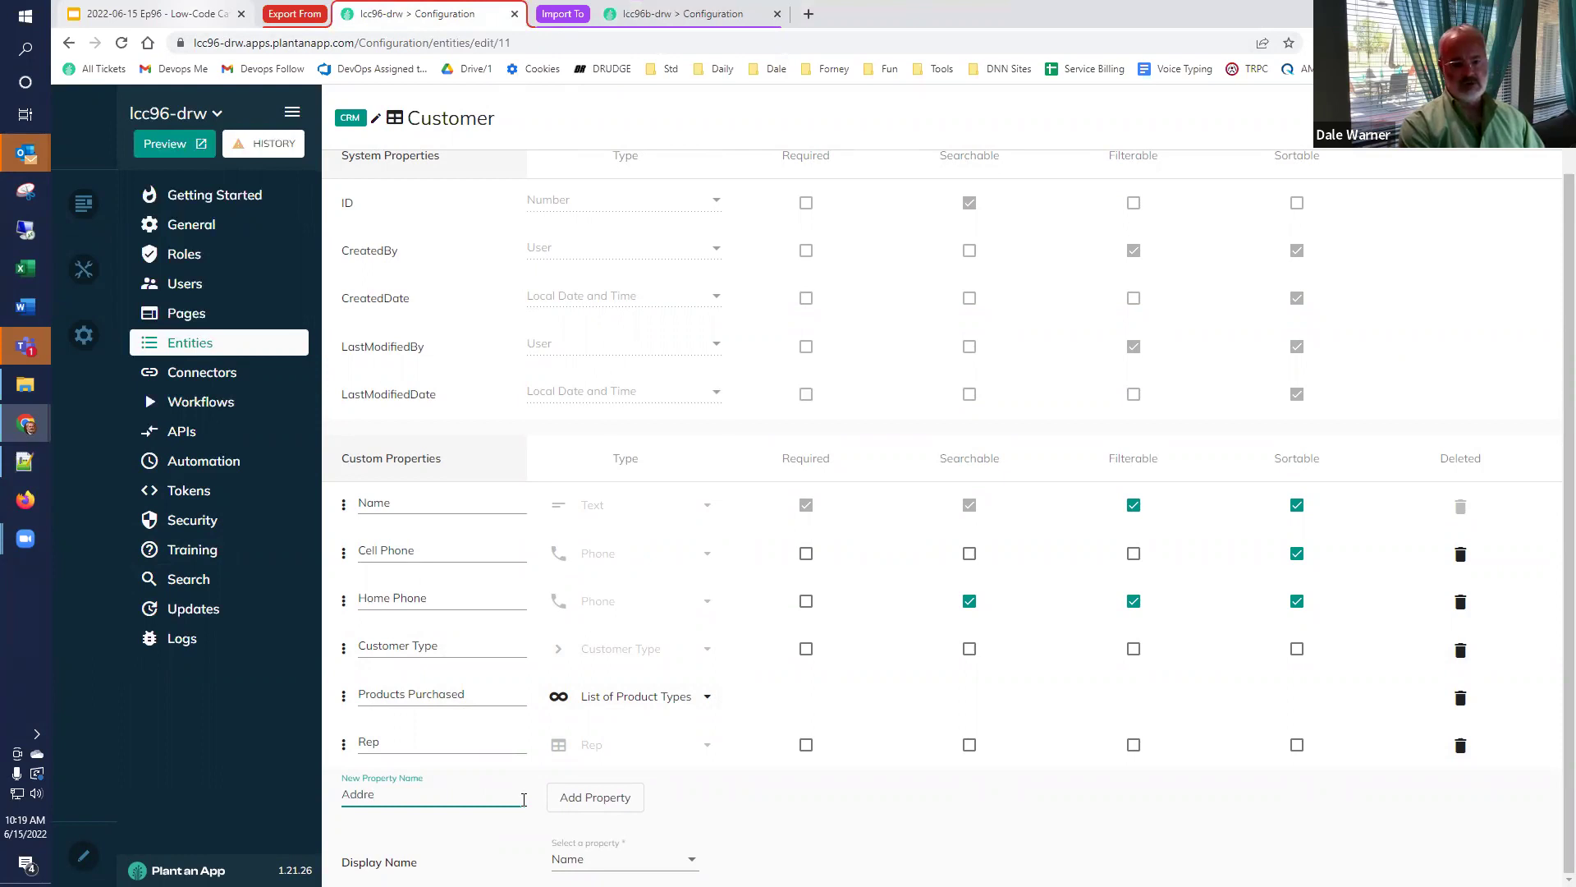
{"action": "type", "text": "ss"}
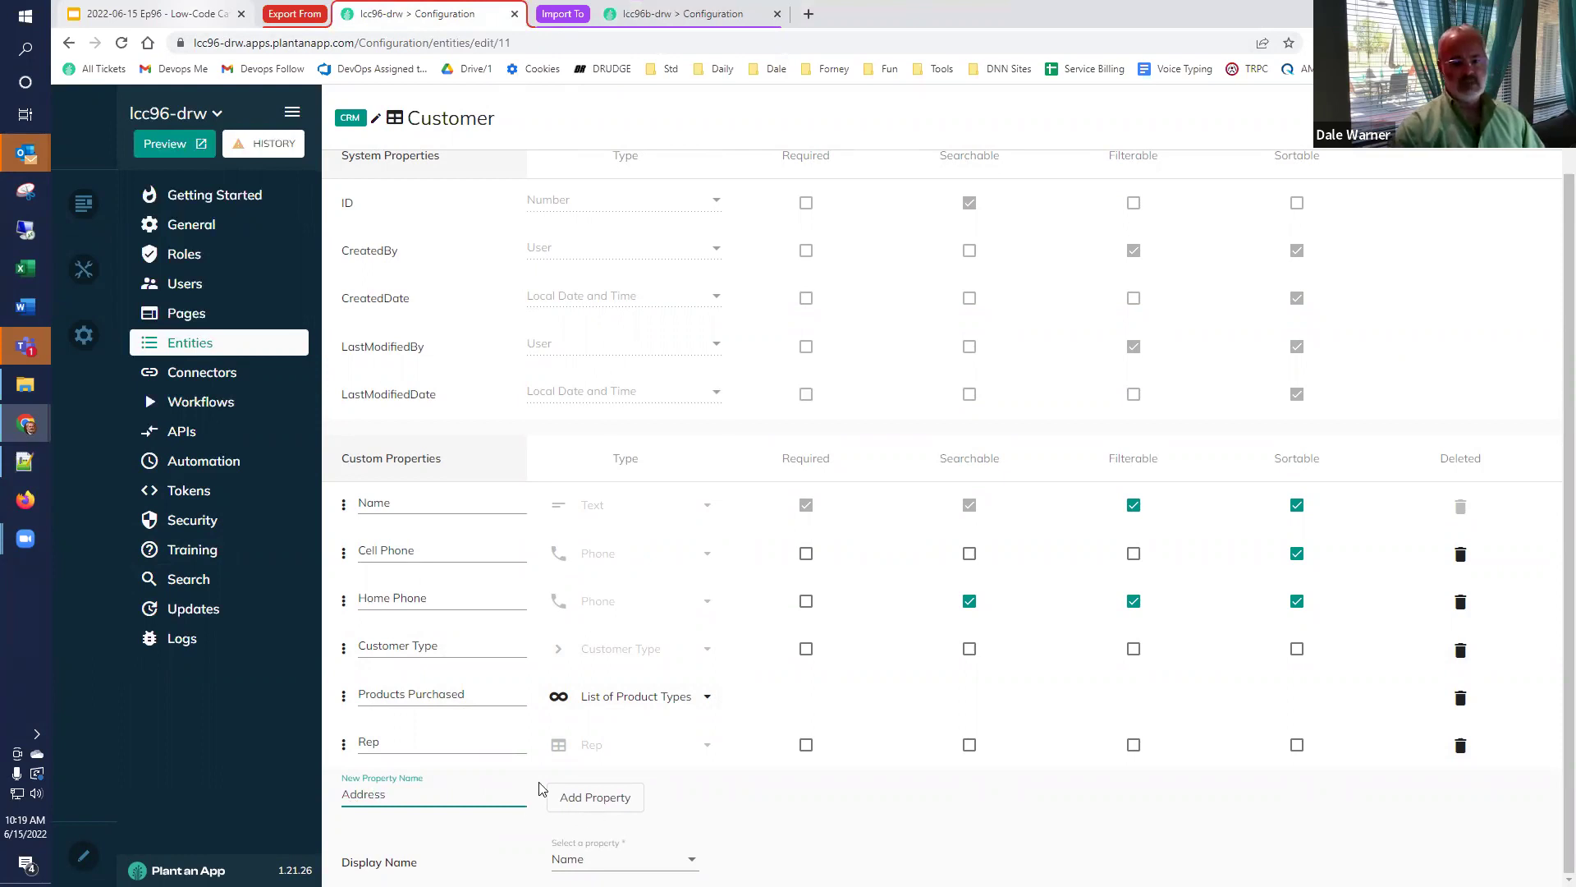
{"action": "left_click", "coordinate": [565, 793]}
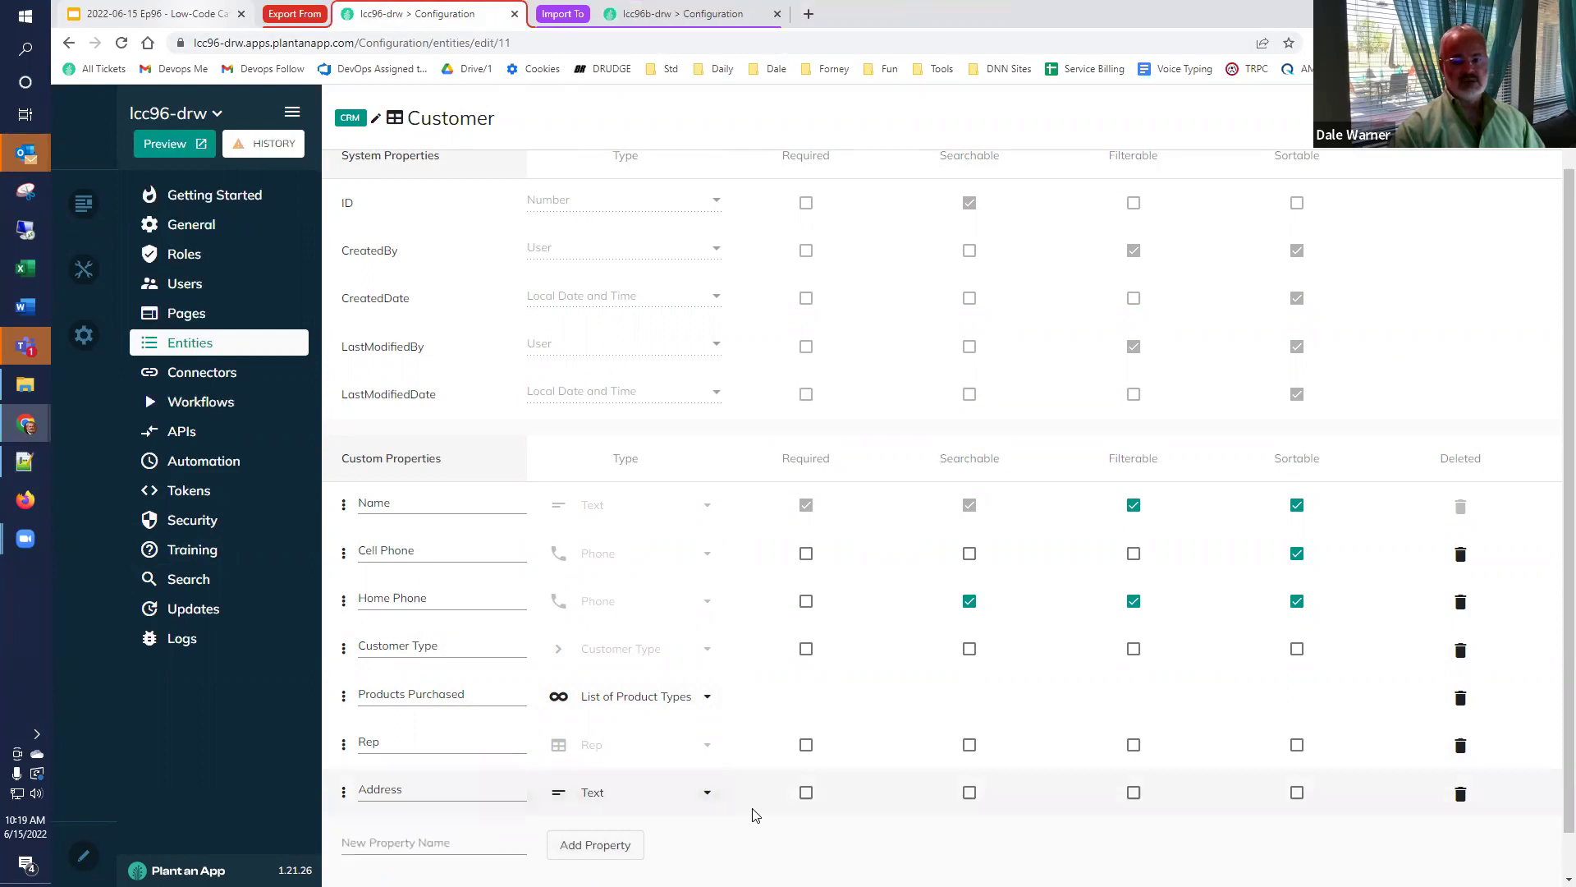
{"action": "left_click", "coordinate": [970, 793]}
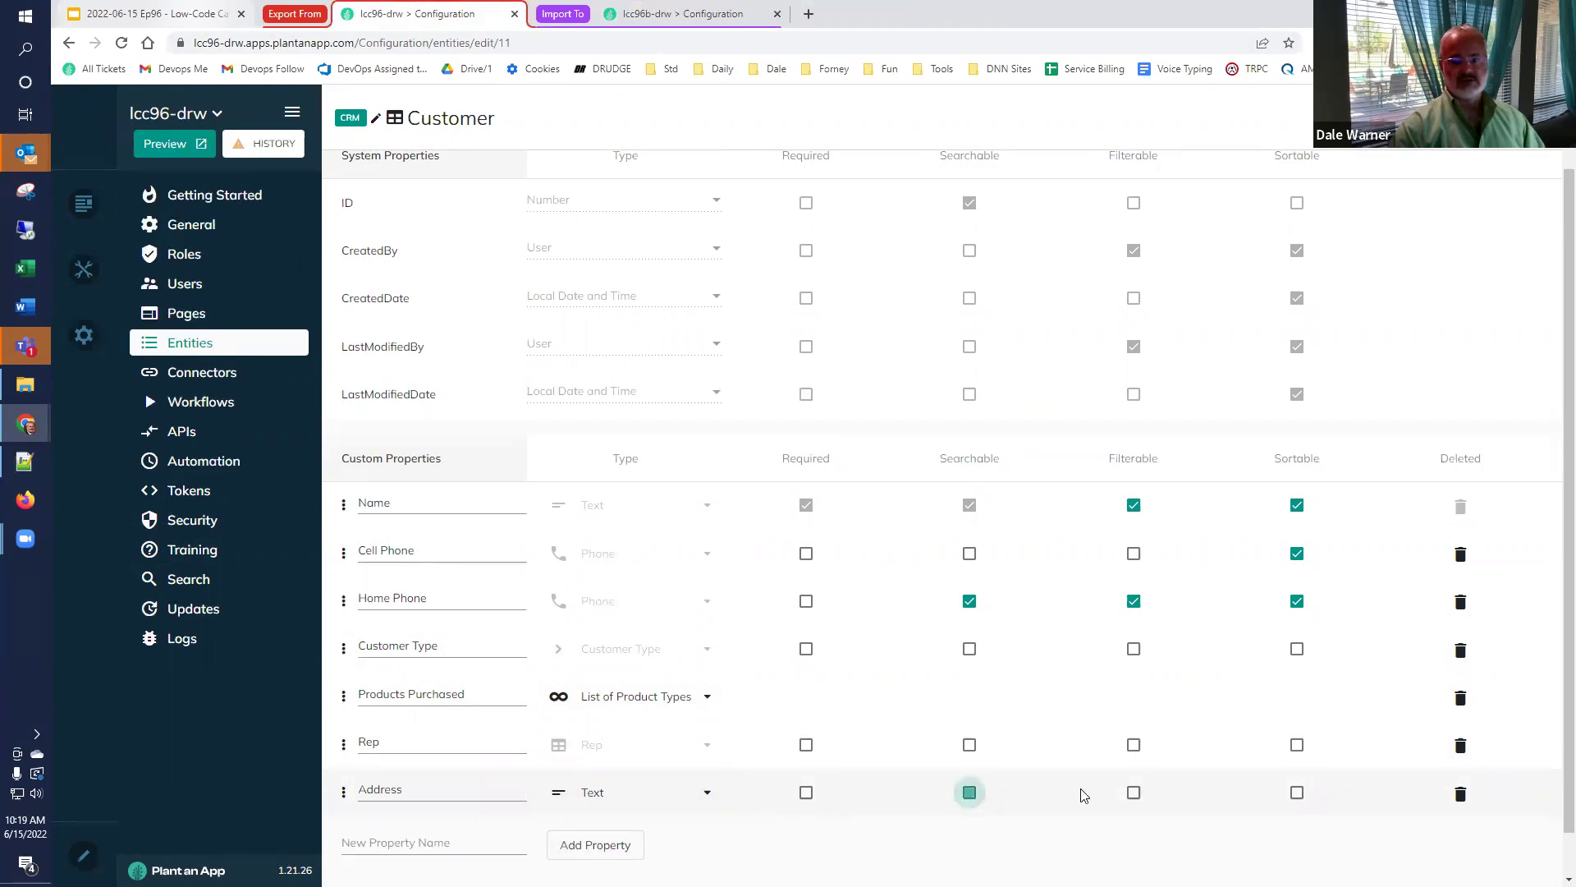
{"action": "left_click", "coordinate": [1134, 793]}
{"action": "left_click", "coordinate": [1296, 793]}
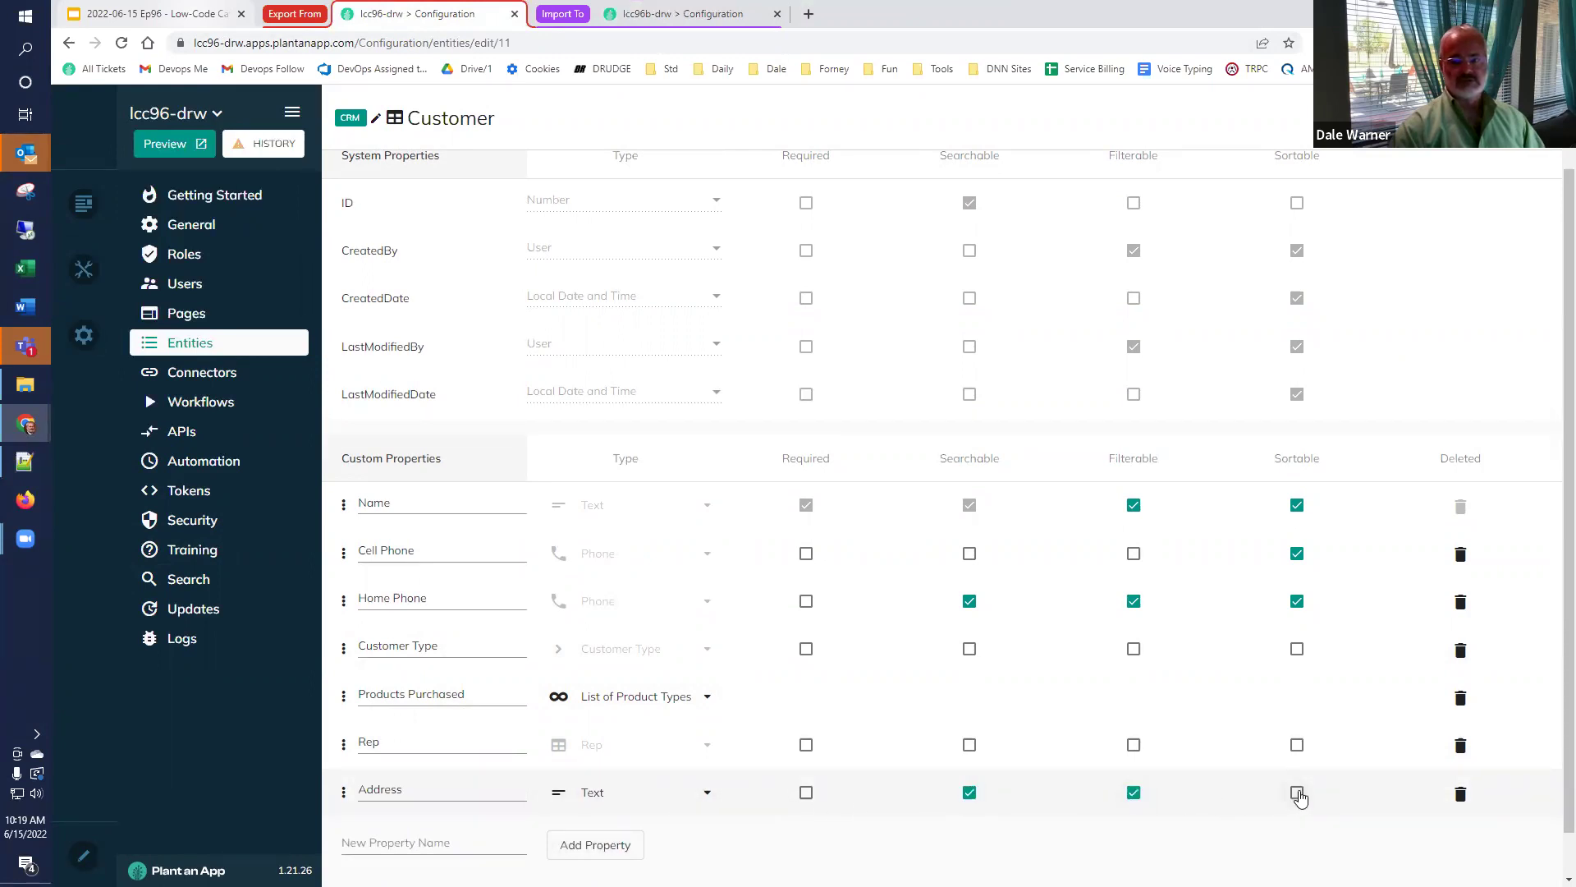
{"action": "left_click", "coordinate": [1134, 793]}
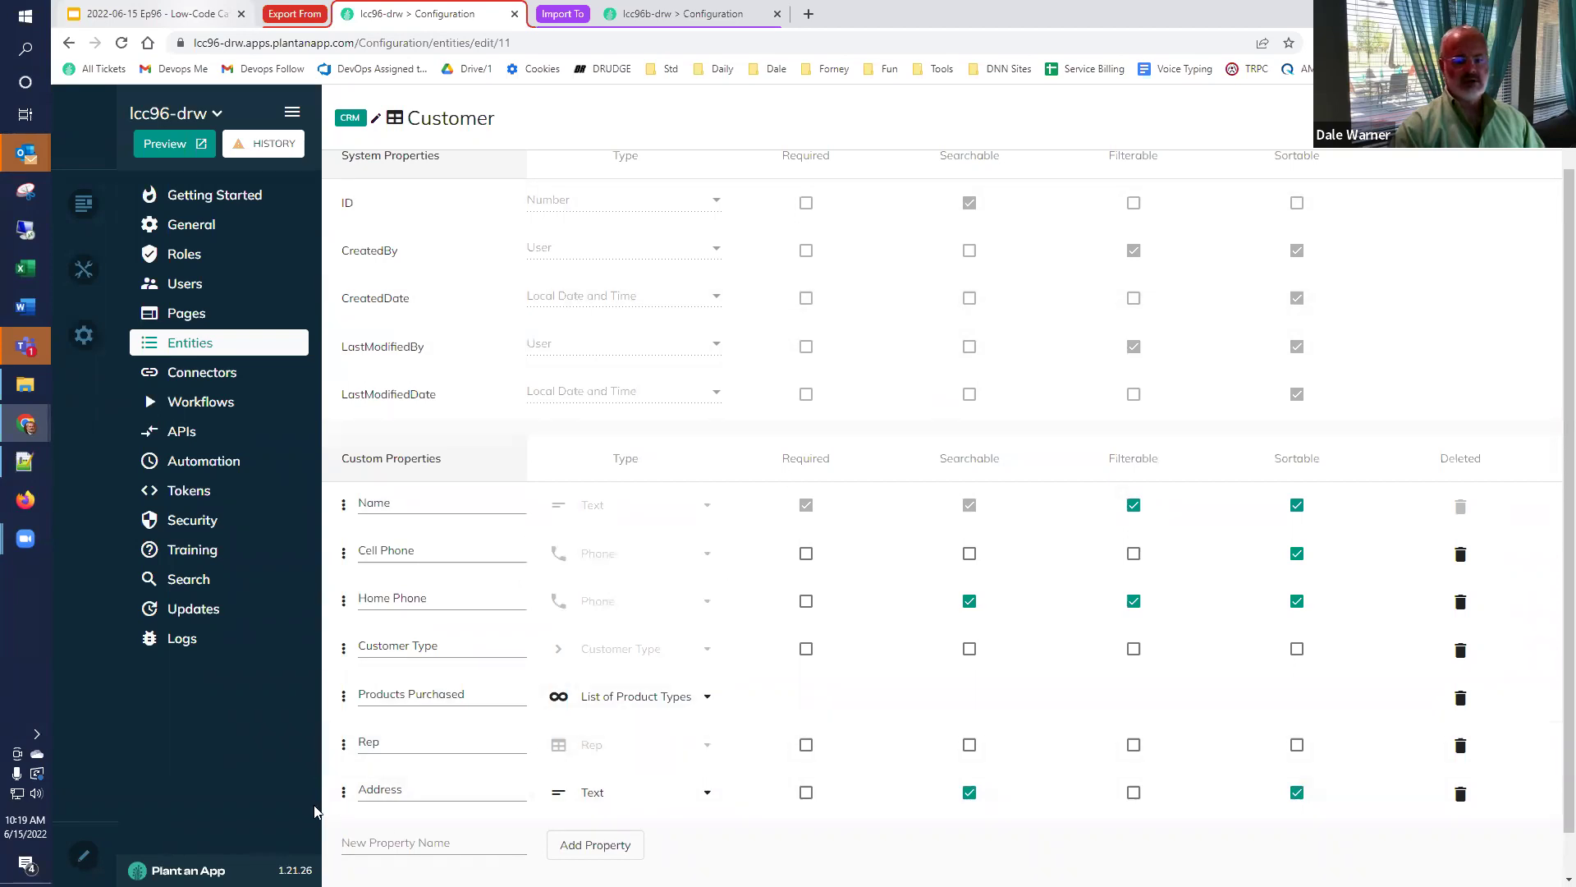
{"action": "left_click_drag", "start_coordinate": [343, 793], "coordinate": [340, 550]}
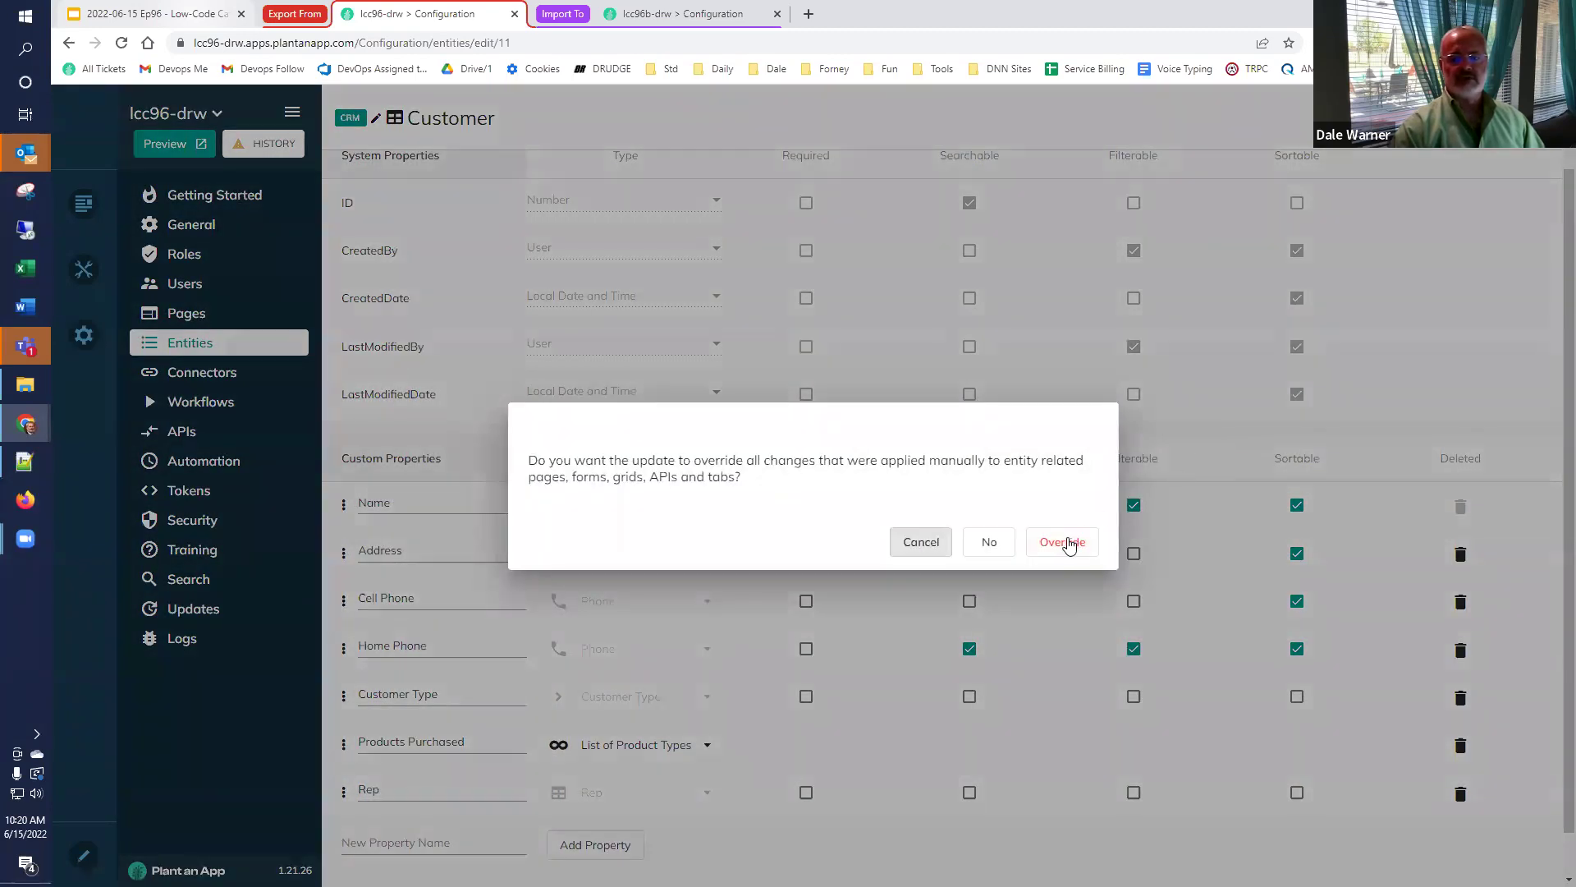
Override the Customer entity's generated pages, dismiss the comparison summary, and open the Customers listing.
{"action": "left_click", "coordinate": [1065, 540]}
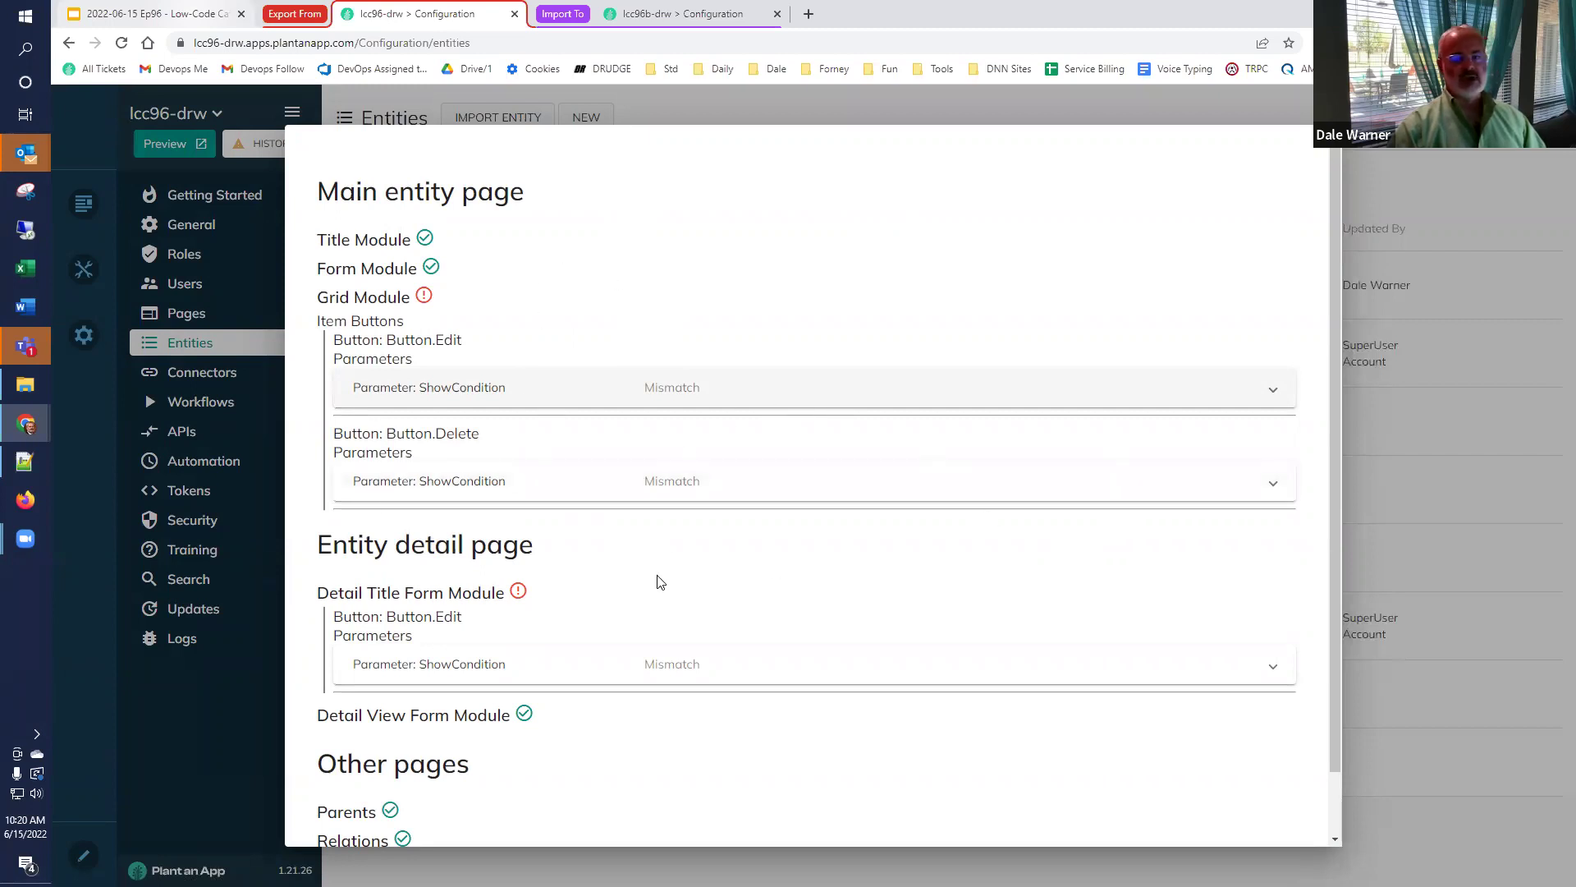
{"action": "scroll", "coordinate": [872, 607], "scroll_direction": "down", "scroll_amount": 1}
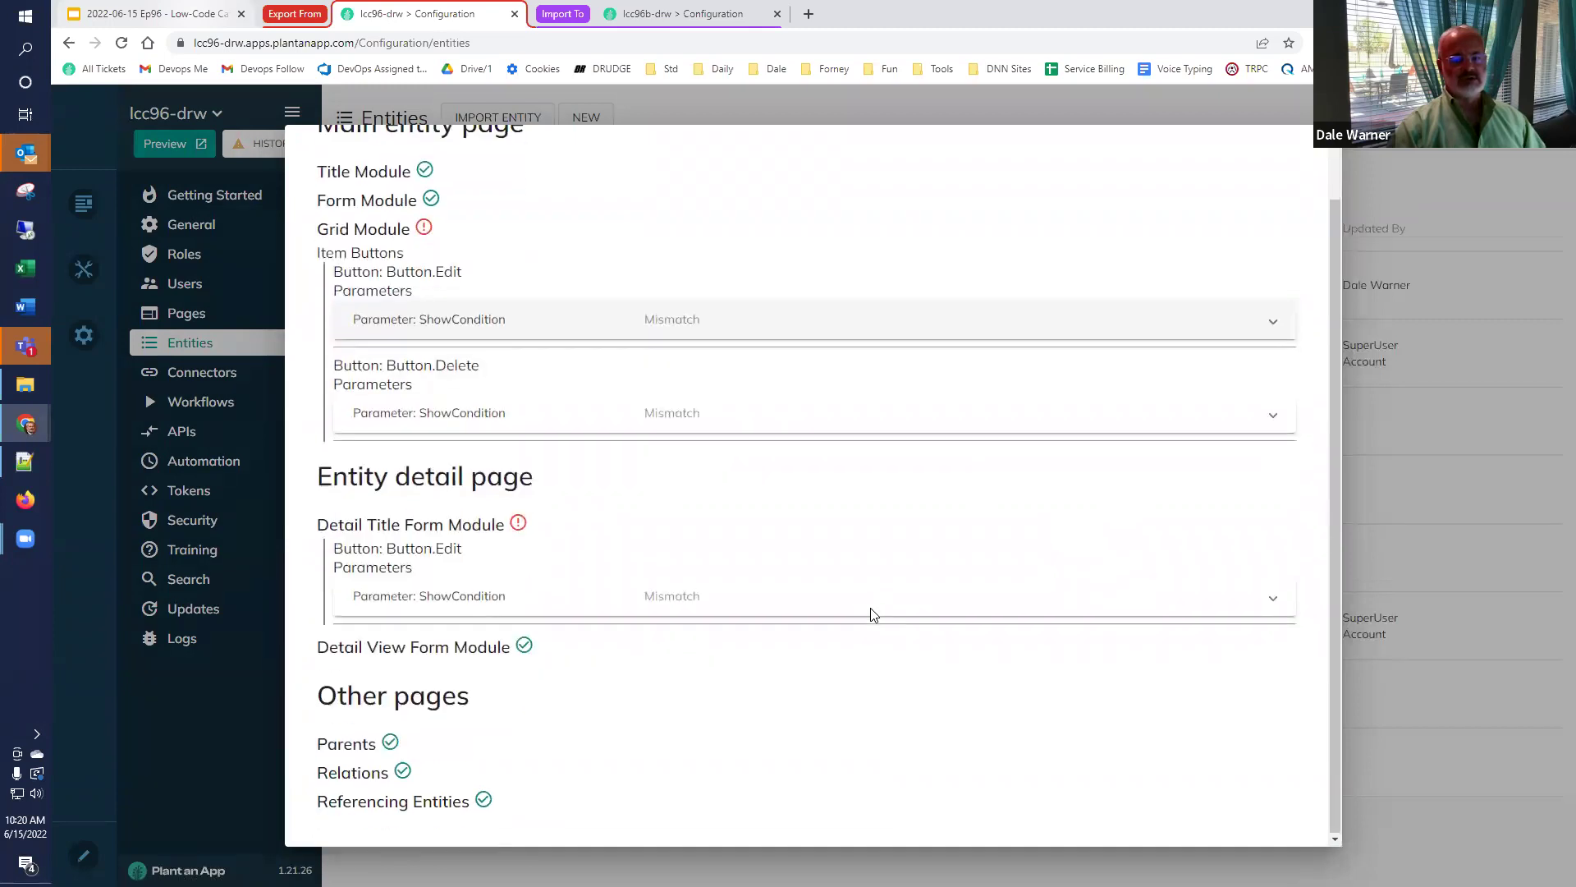
{"action": "left_click", "coordinate": [1471, 465]}
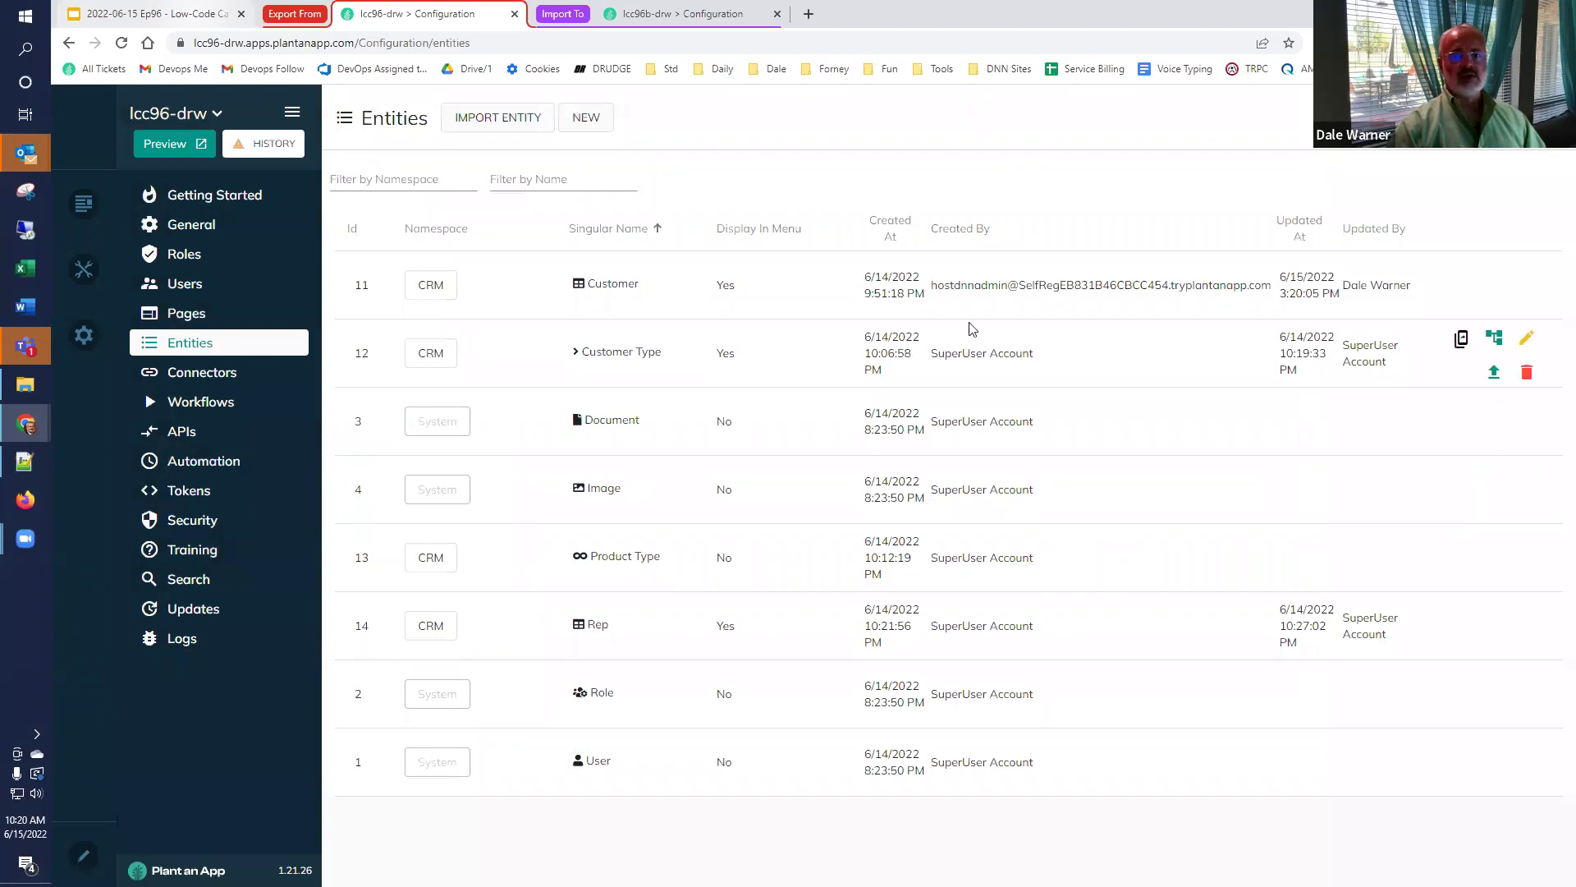
{"action": "left_click", "coordinate": [1458, 278]}
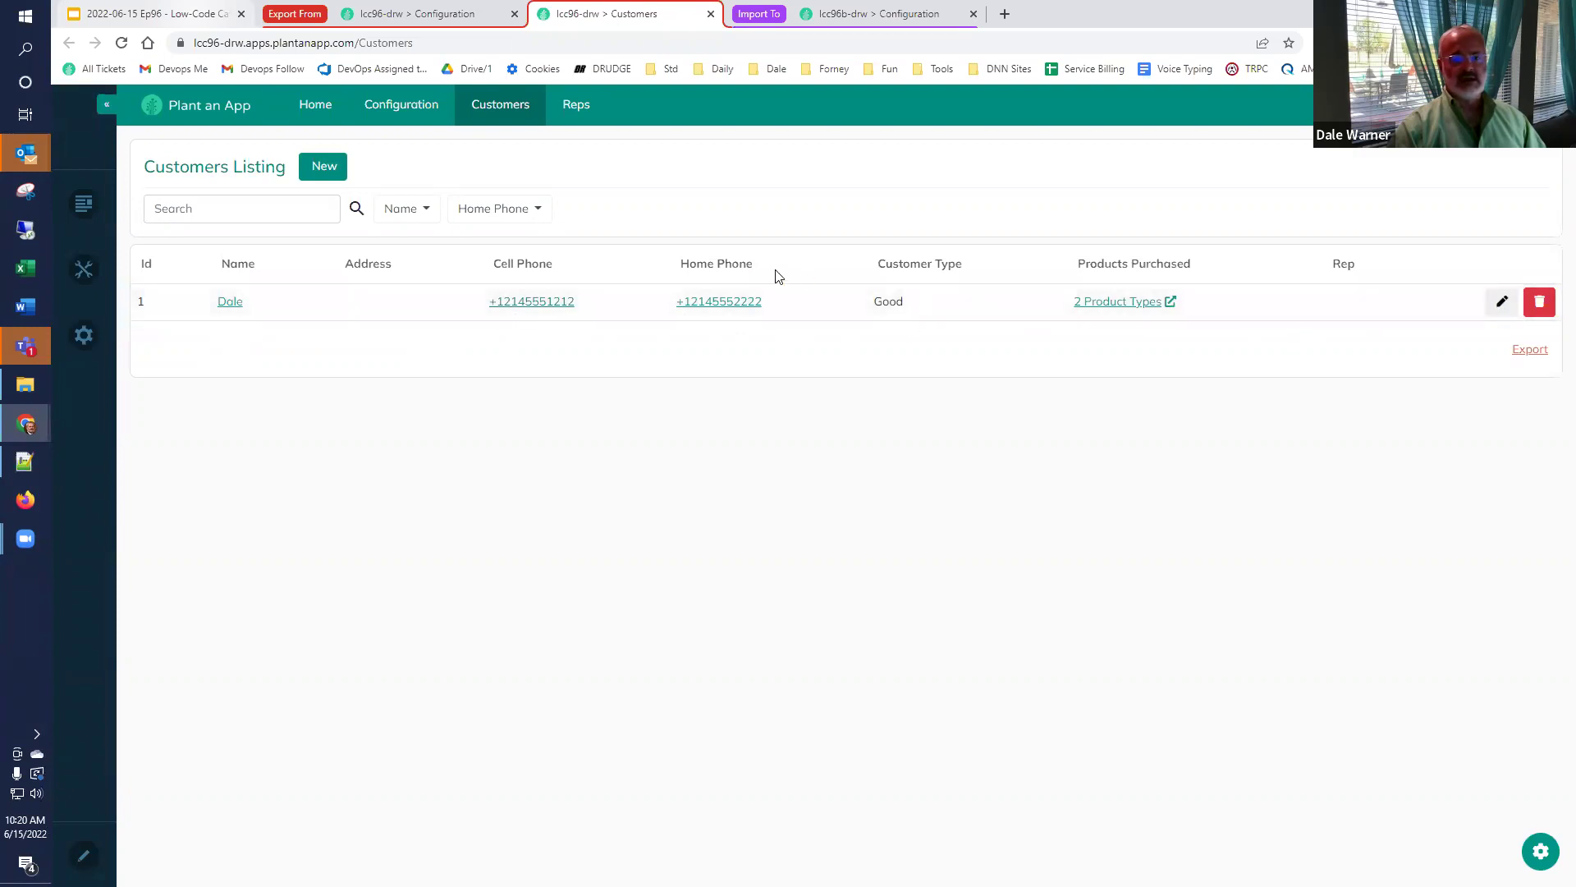
Enter the existing customer's street address in the Address field and save the record.
{"action": "left_click", "coordinate": [747, 284]}
{"action": "left_click", "coordinate": [824, 249]}
{"action": "type", "text": "1234 Main Str"}
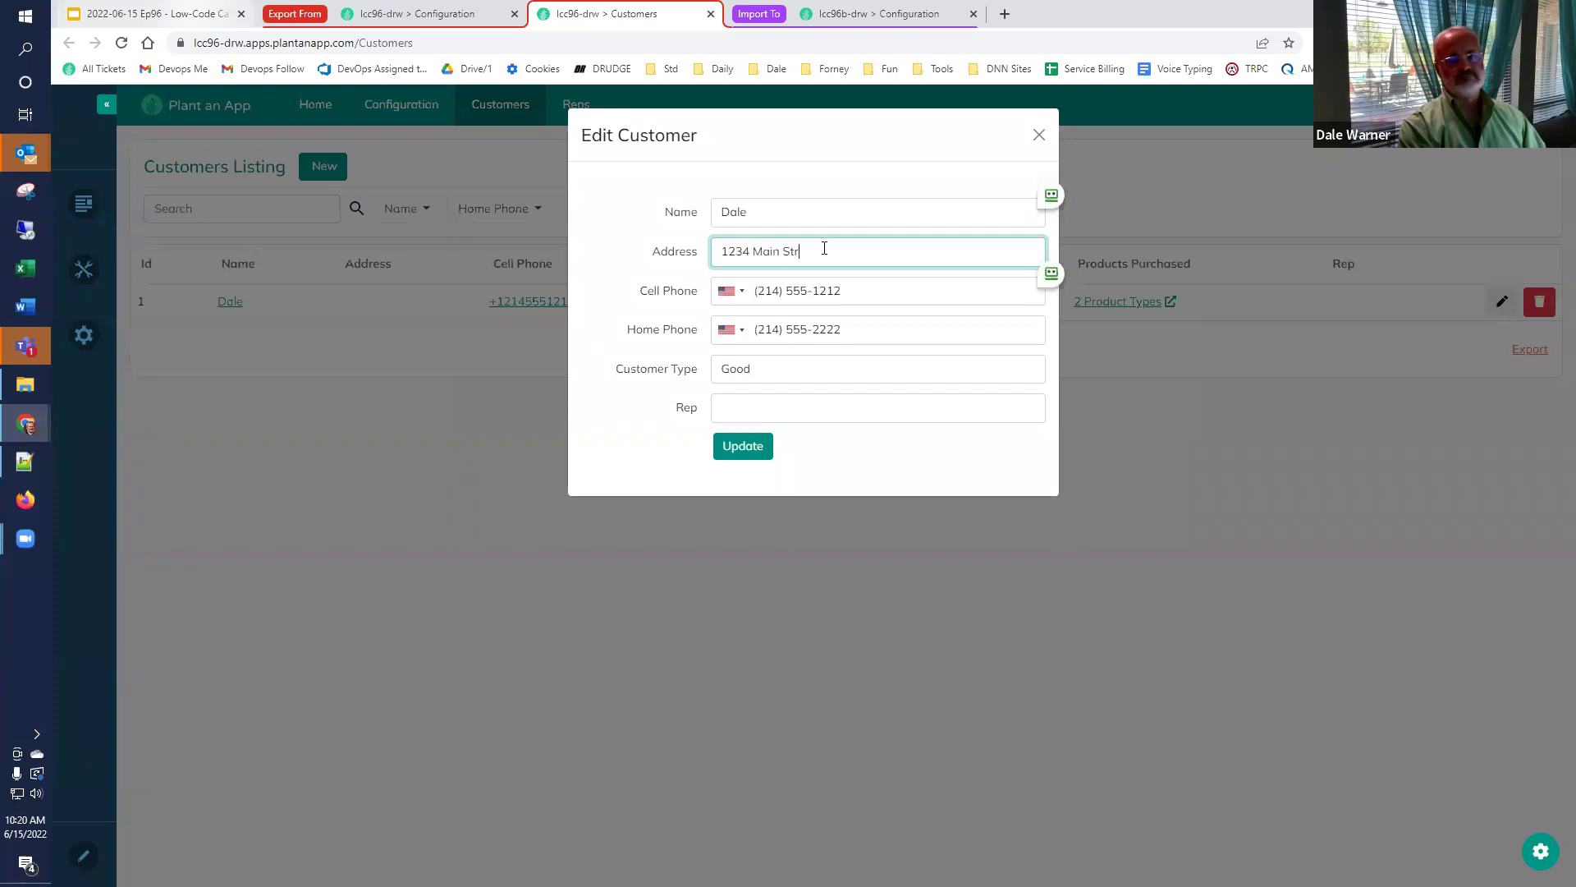
{"action": "type", "text": "eet, Forney, TX"}
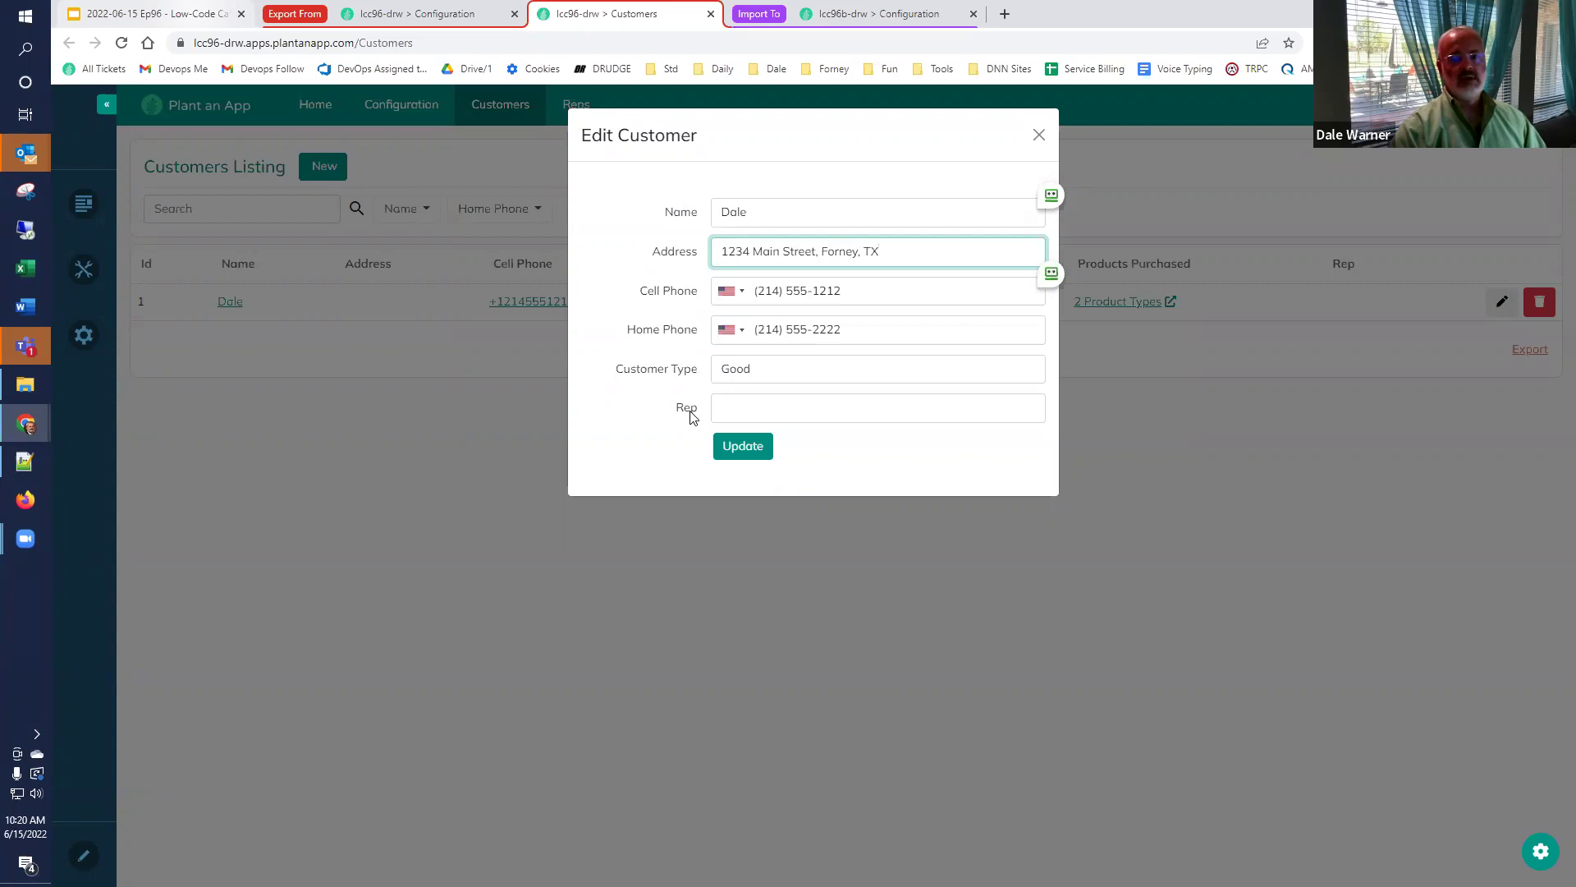
{"action": "left_click", "coordinate": [736, 450]}
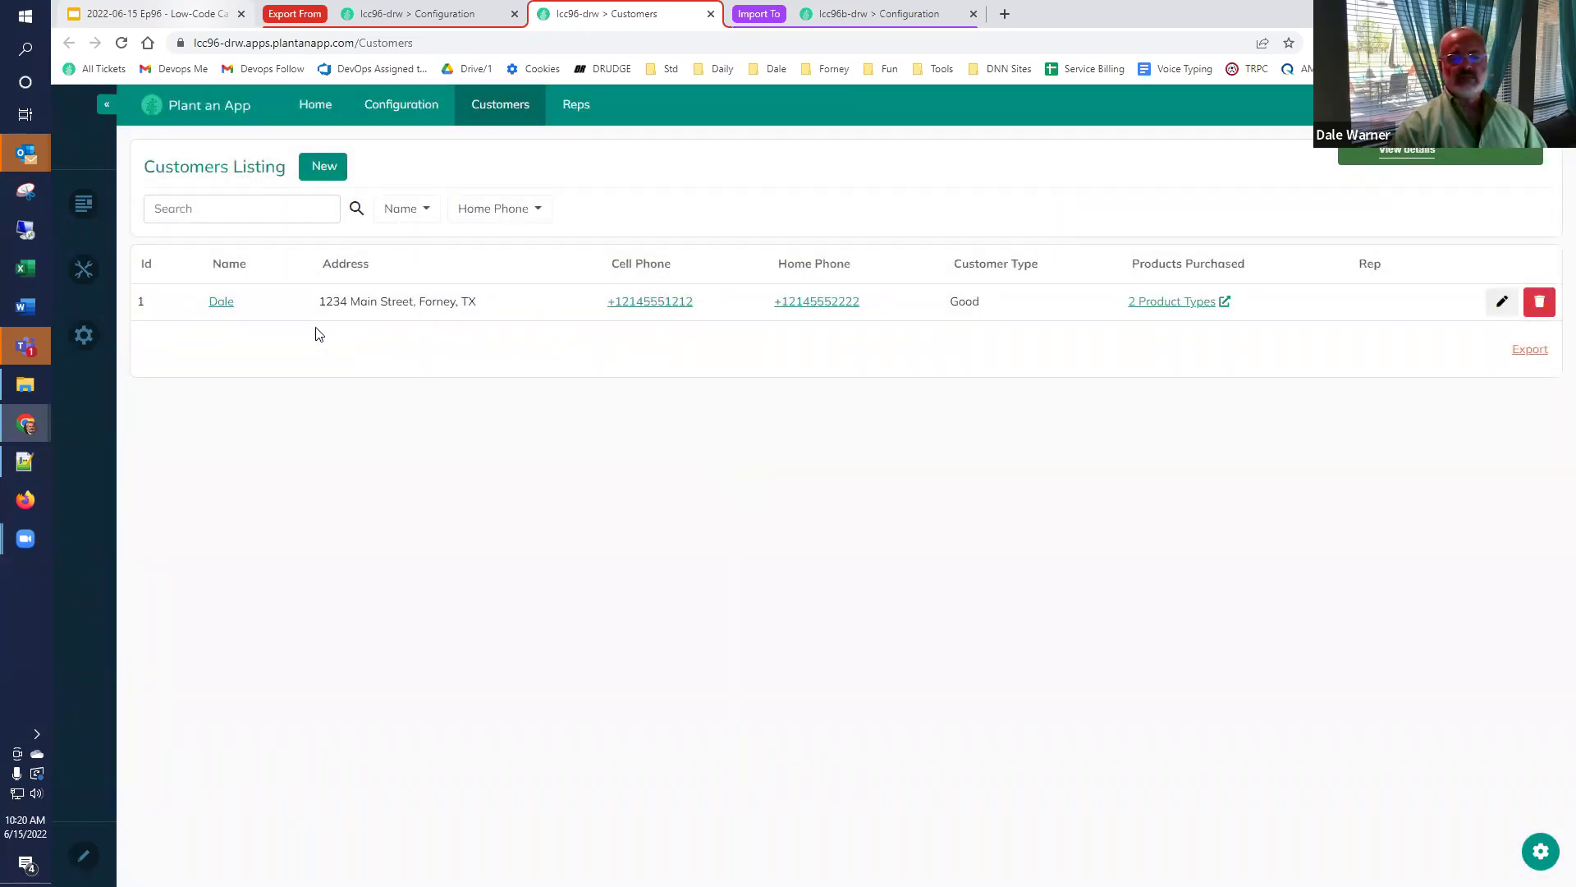
Check the target Customers listing, then export and copy the source Customer entity definition.
{"action": "left_click", "coordinate": [890, 15]}
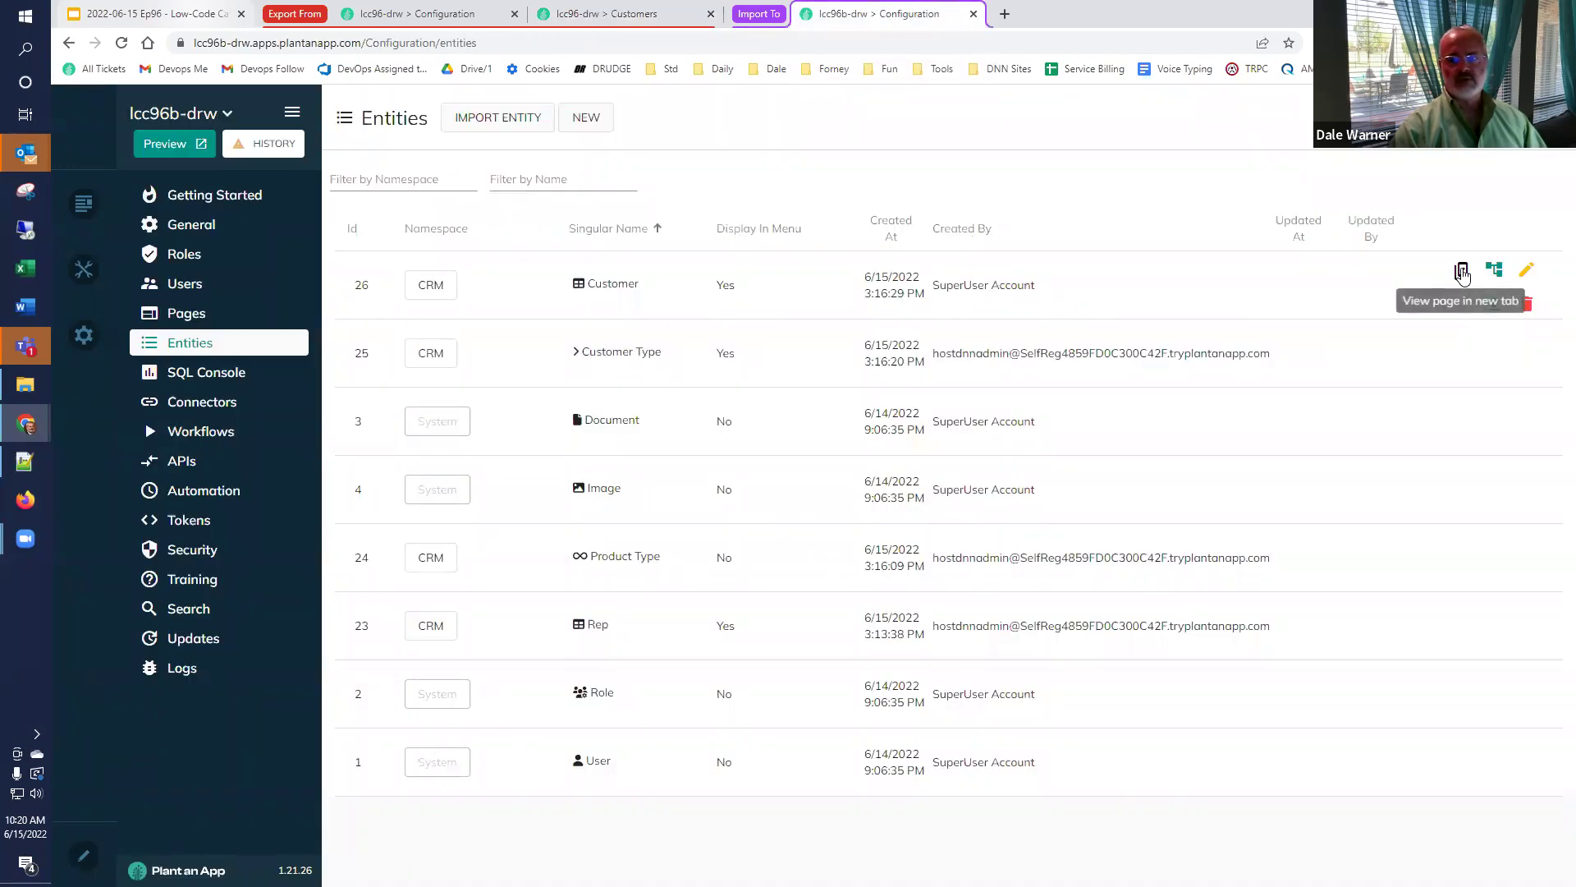
{"action": "left_click", "coordinate": [1462, 270]}
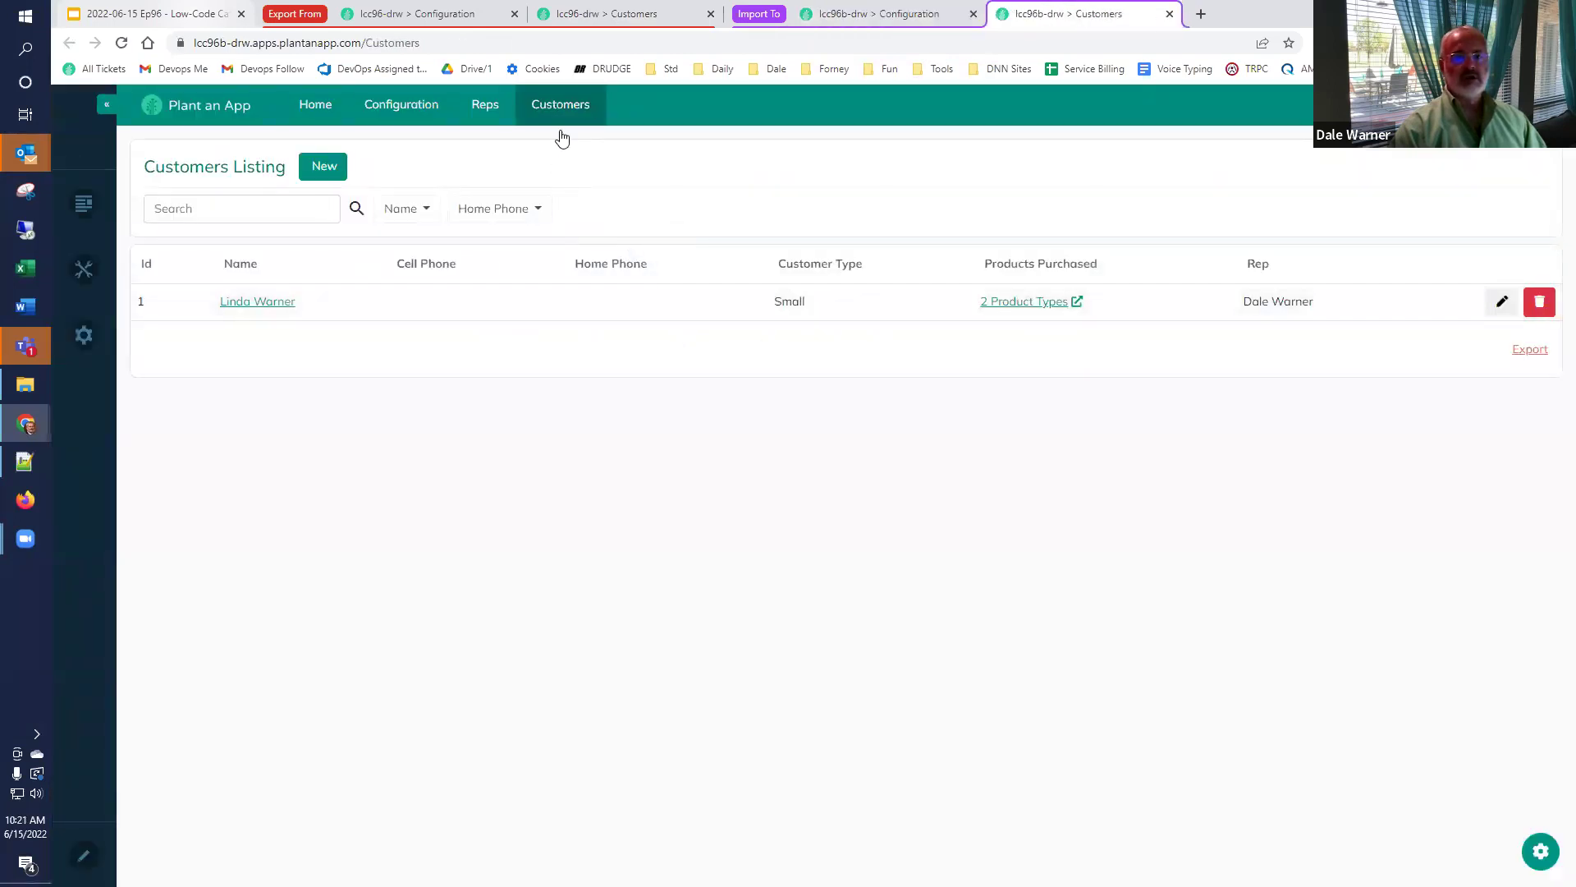
{"action": "left_click", "coordinate": [673, 21]}
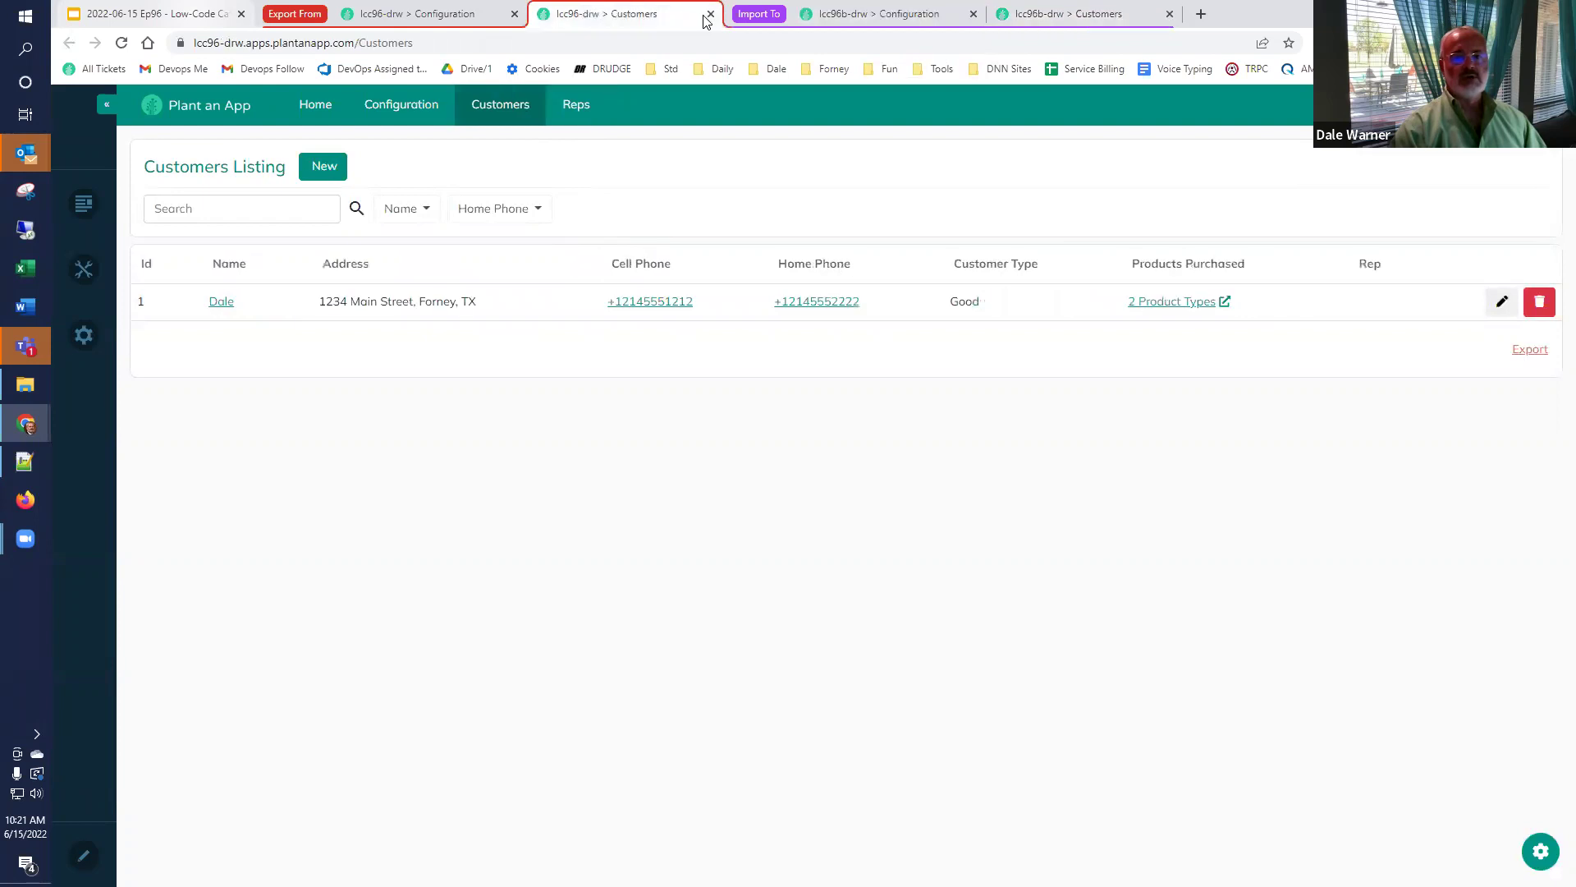
{"action": "left_click", "coordinate": [711, 14]}
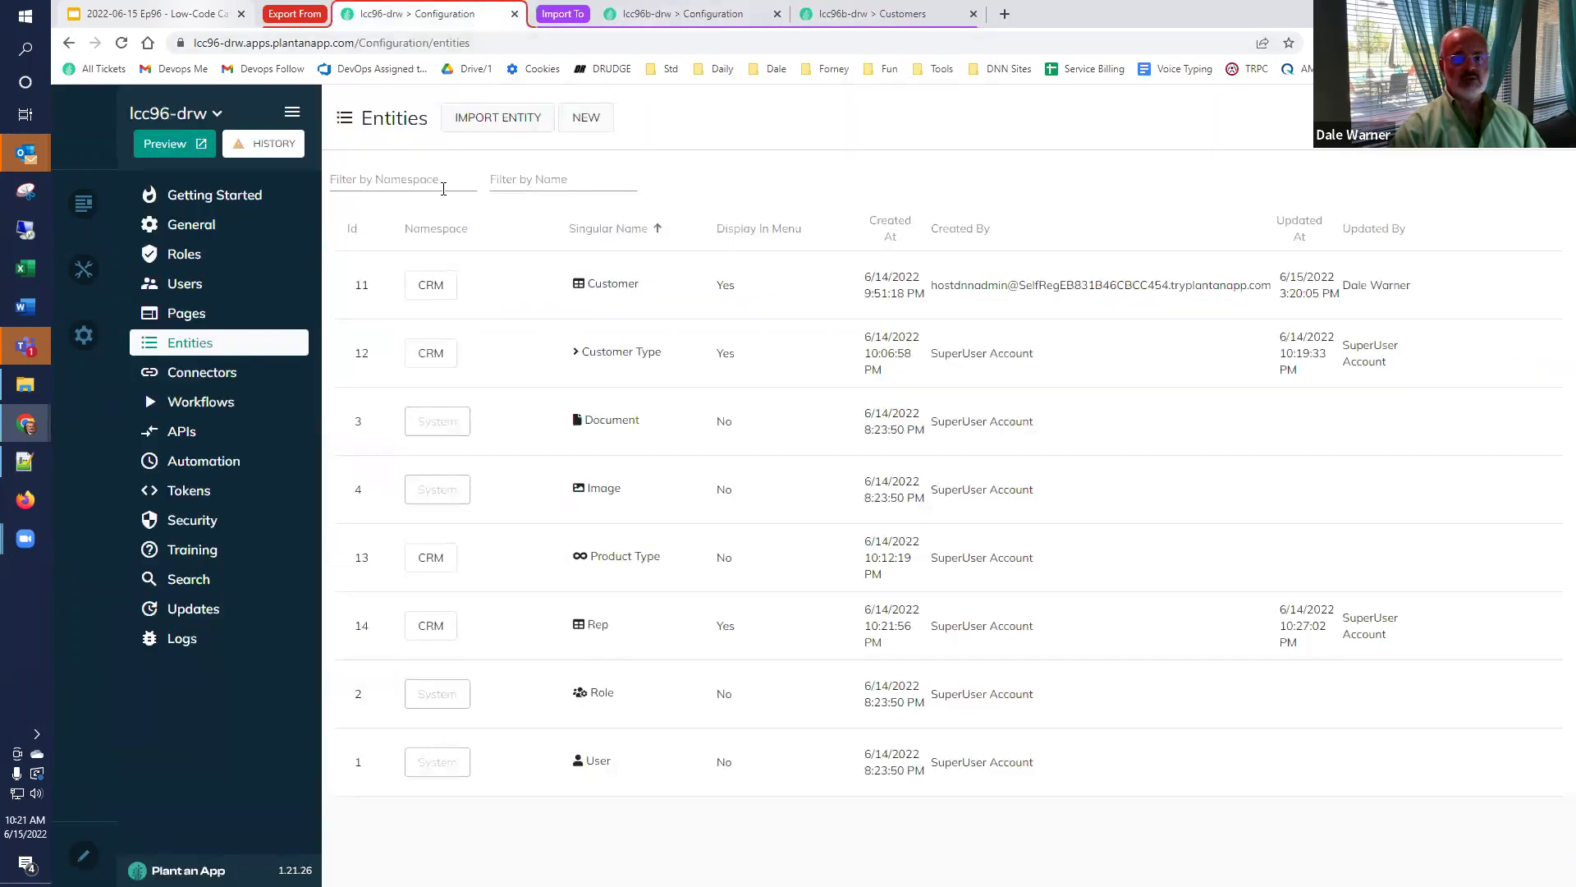
{"action": "mouse_move", "coordinate": [824, 301]}
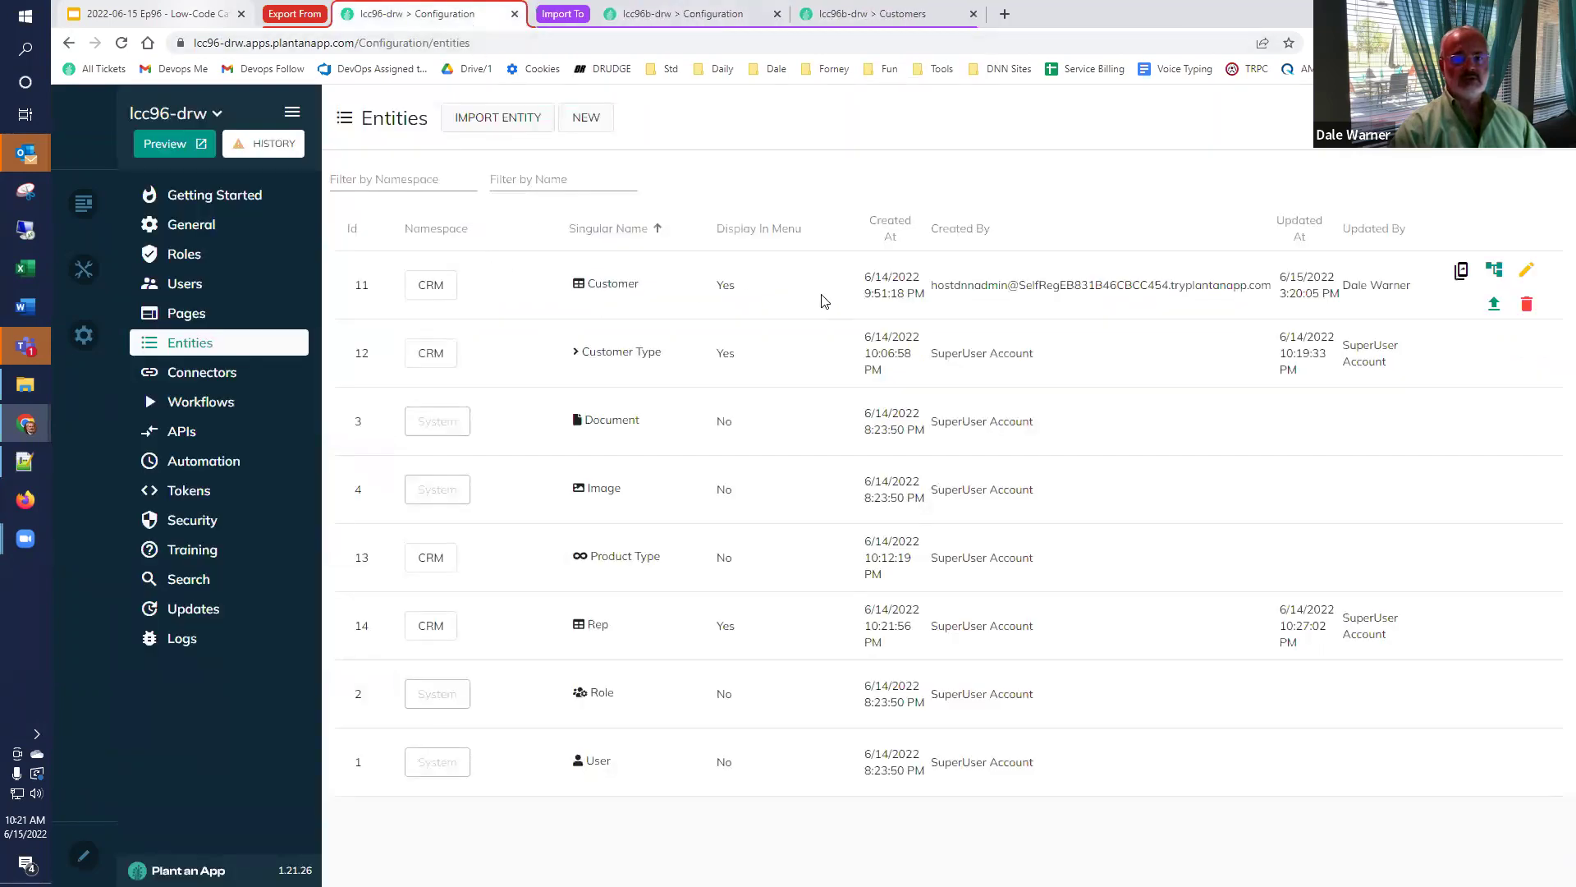
{"action": "left_click", "coordinate": [1492, 307]}
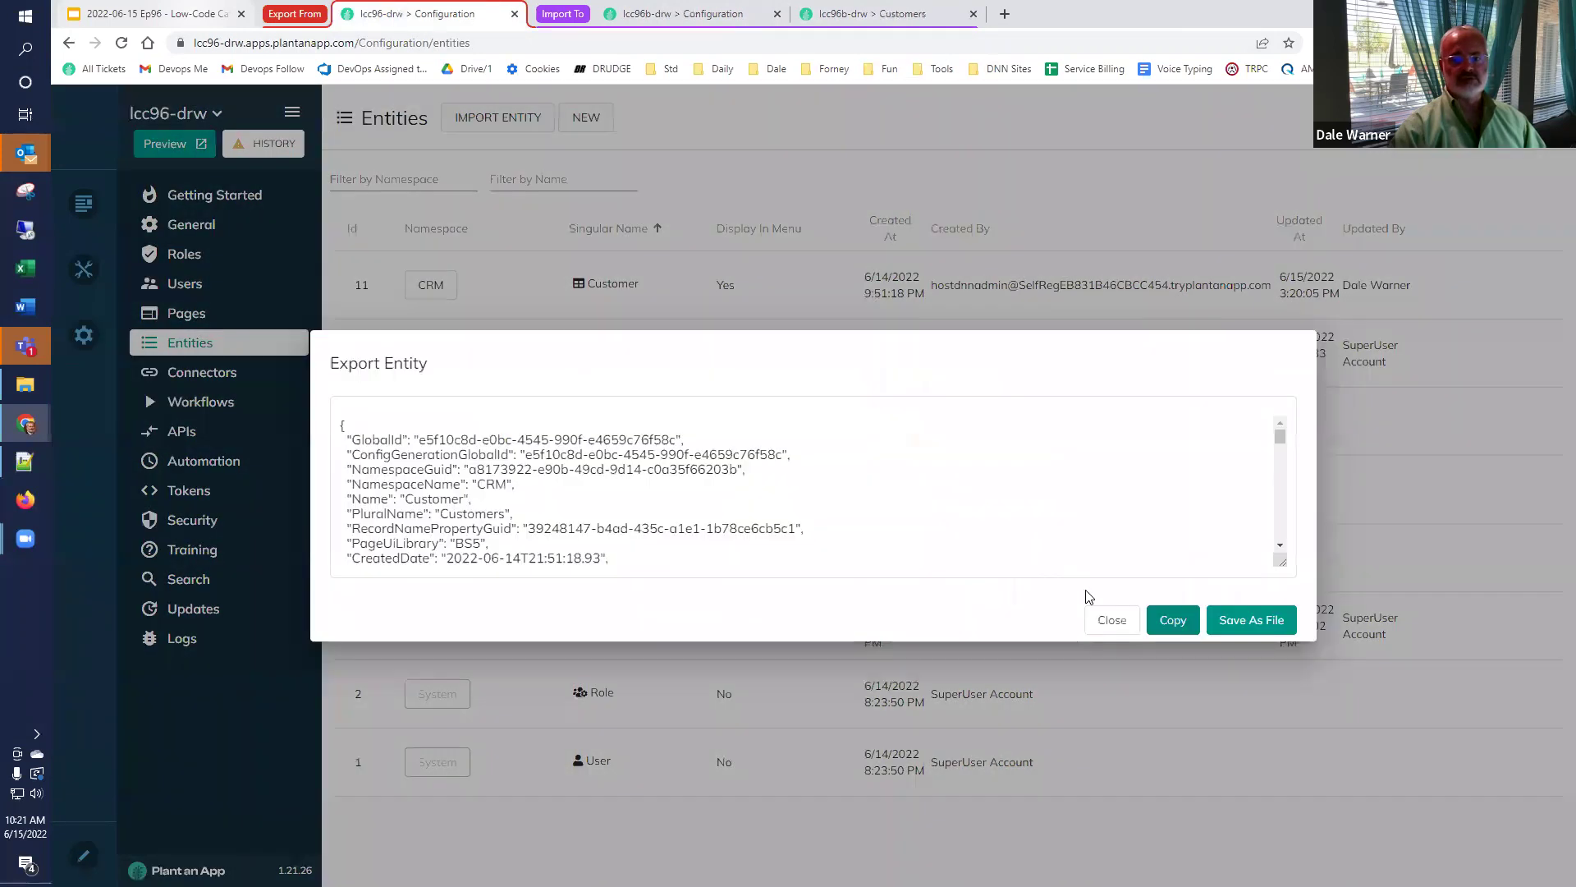
{"action": "left_click", "coordinate": [1169, 619]}
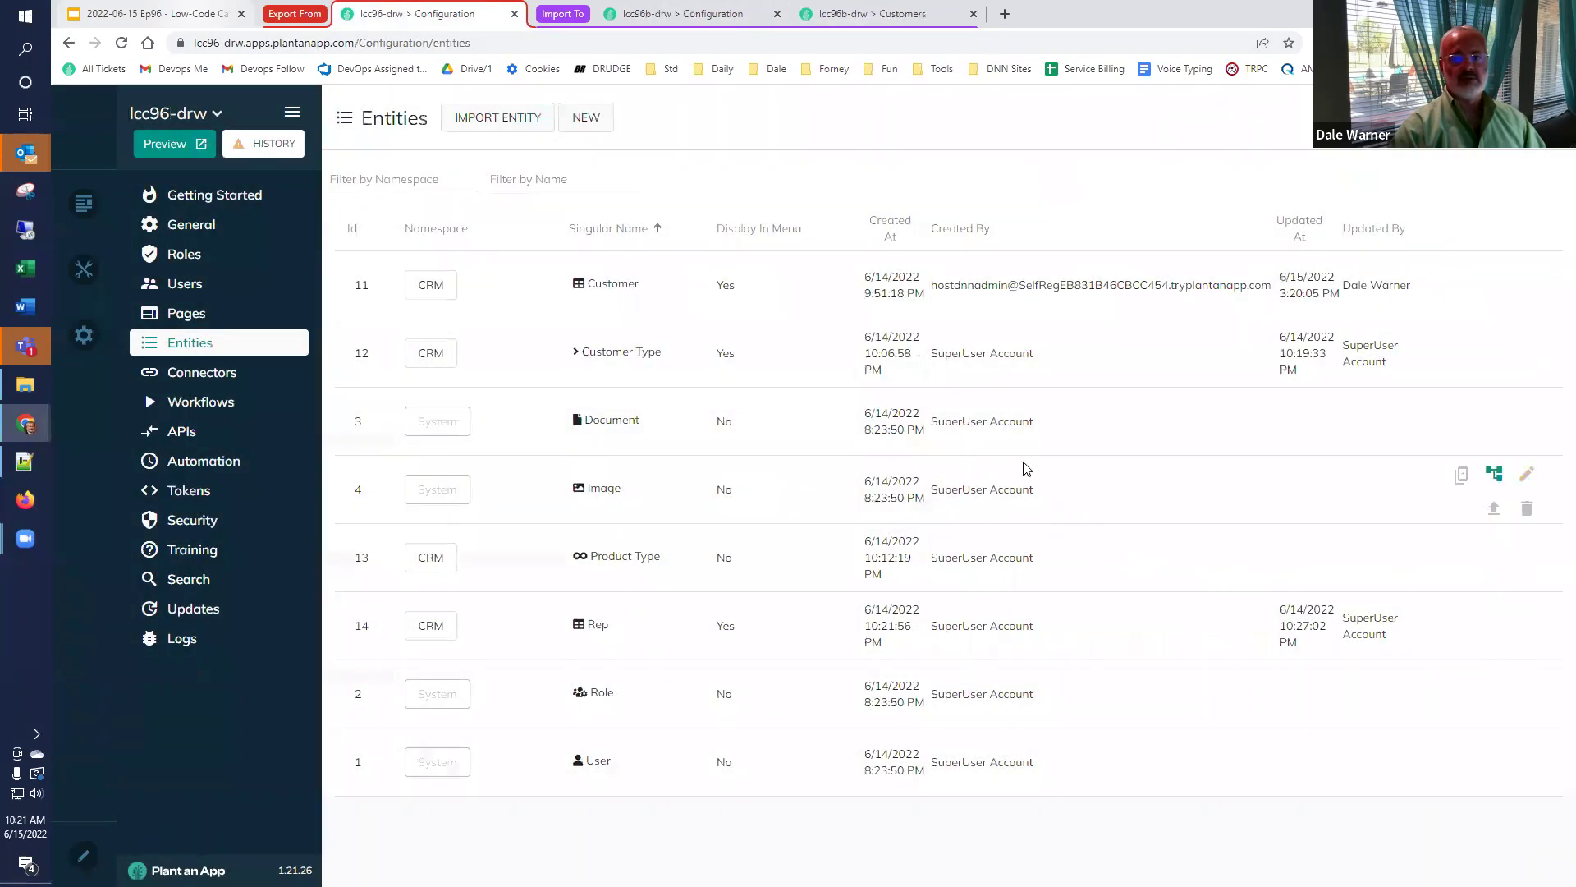
Paste the Customer definition into the target app's entity import box and import it.
{"action": "left_click", "coordinate": [690, 17]}
{"action": "mouse_move", "coordinate": [1340, 309]}
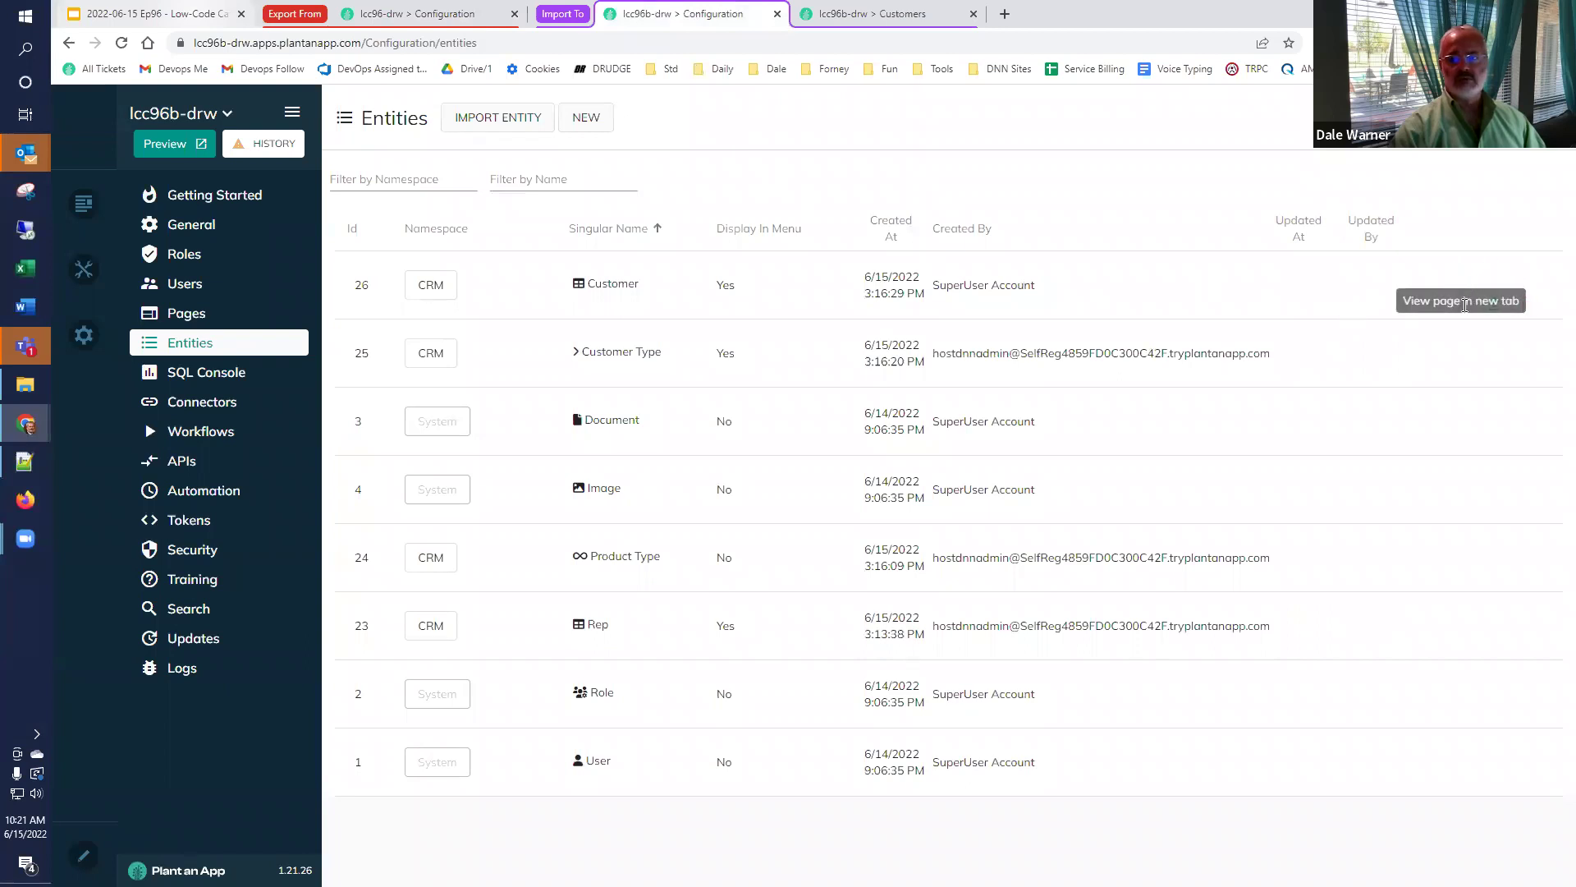
{"action": "left_click", "coordinate": [483, 130]}
{"action": "left_click", "coordinate": [637, 438]}
{"action": "key", "text": "ctrl+v"}
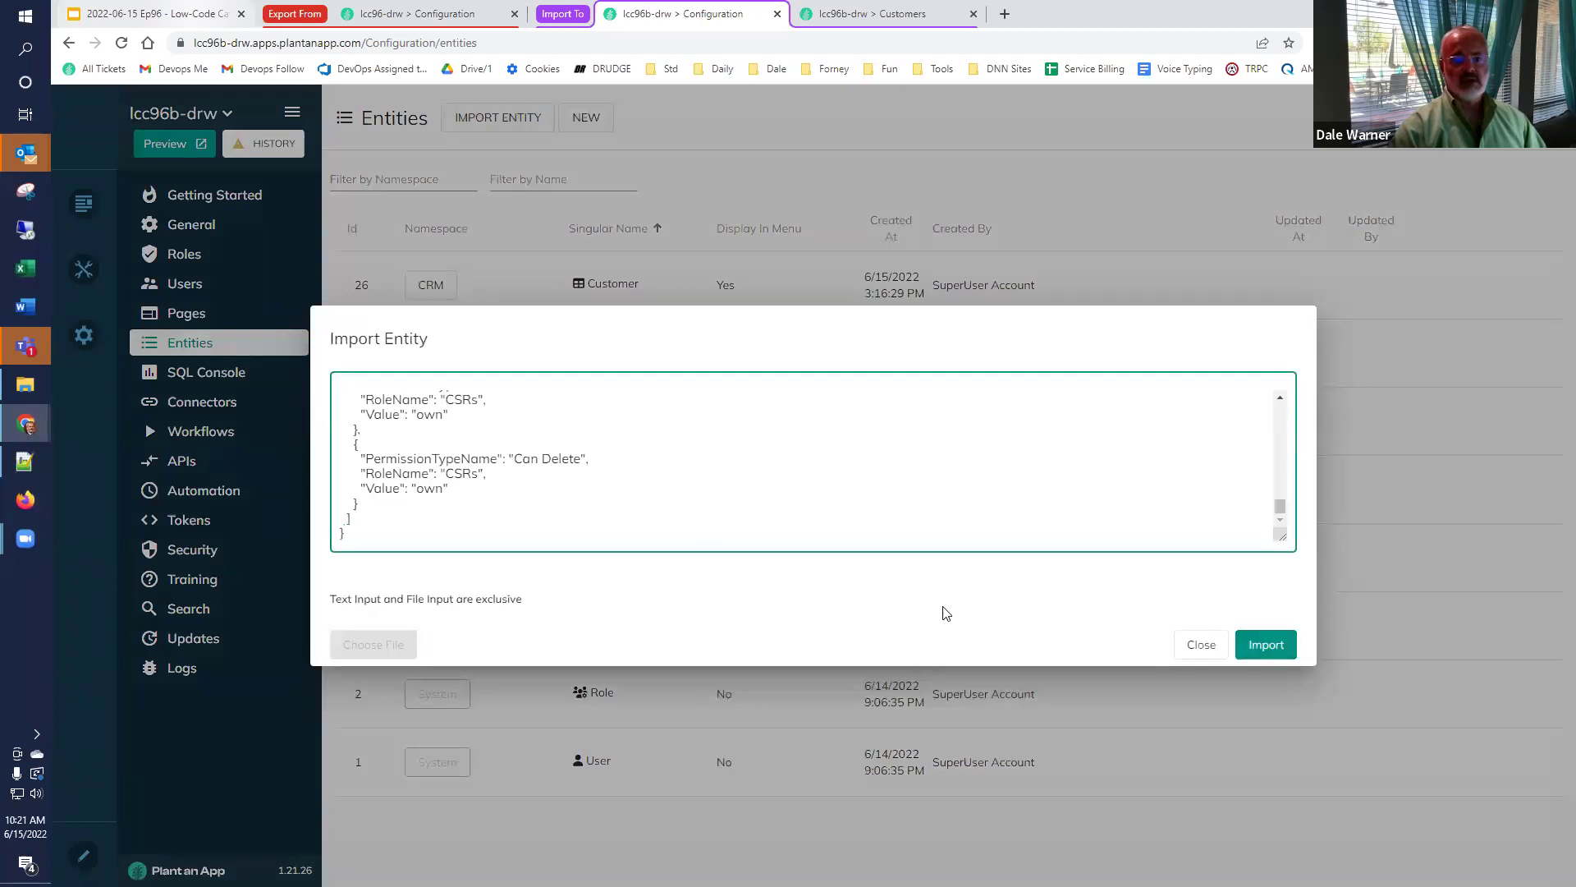
{"action": "left_click", "coordinate": [1271, 645]}
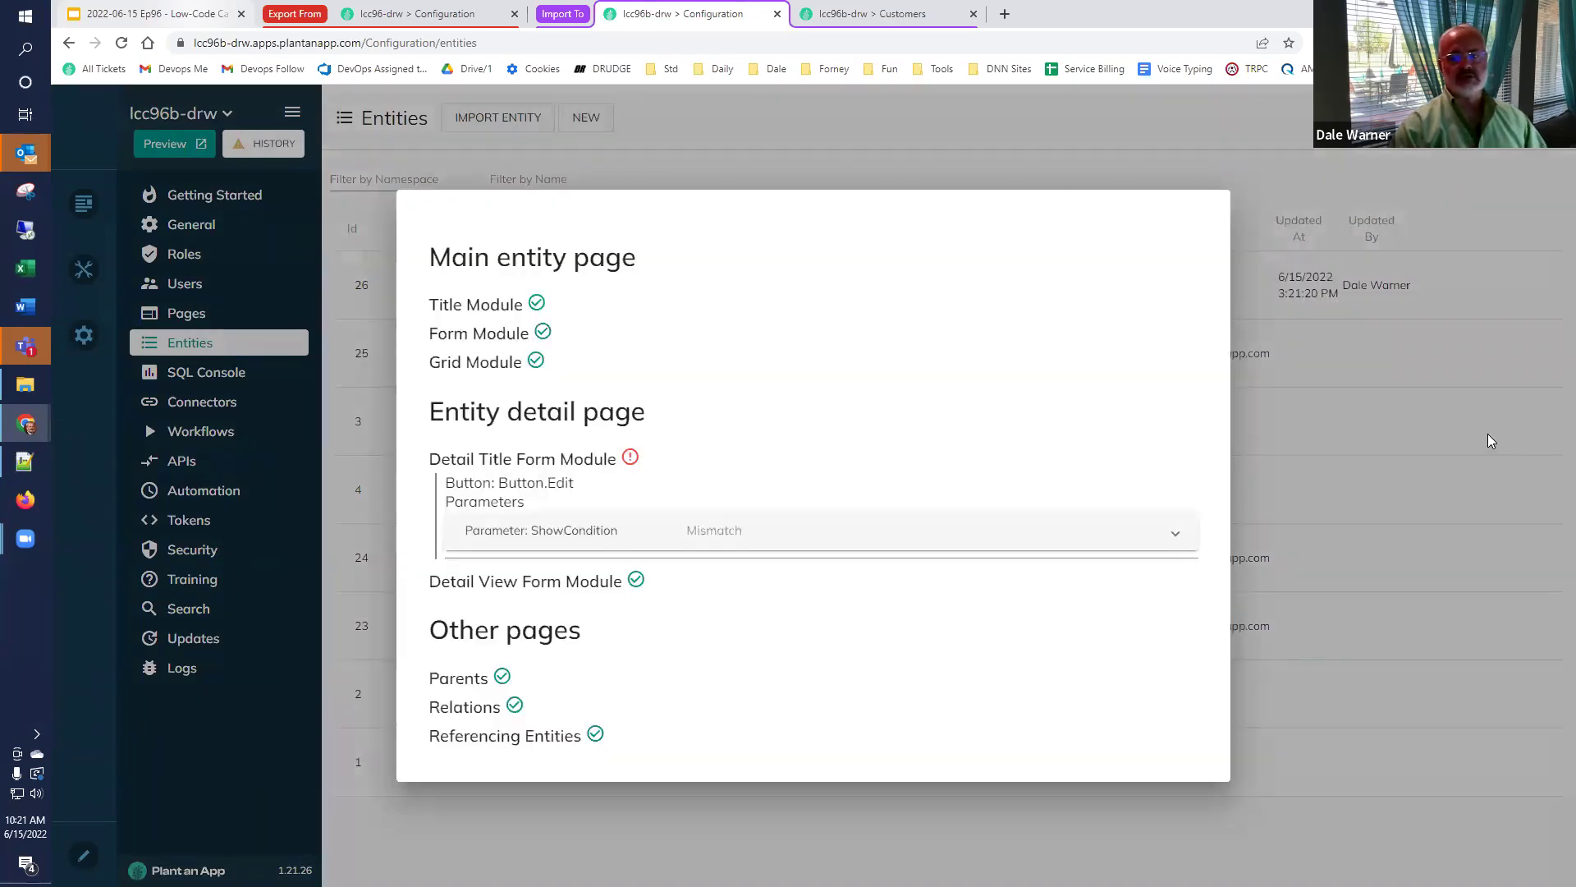
{"action": "left_click", "coordinate": [1492, 441]}
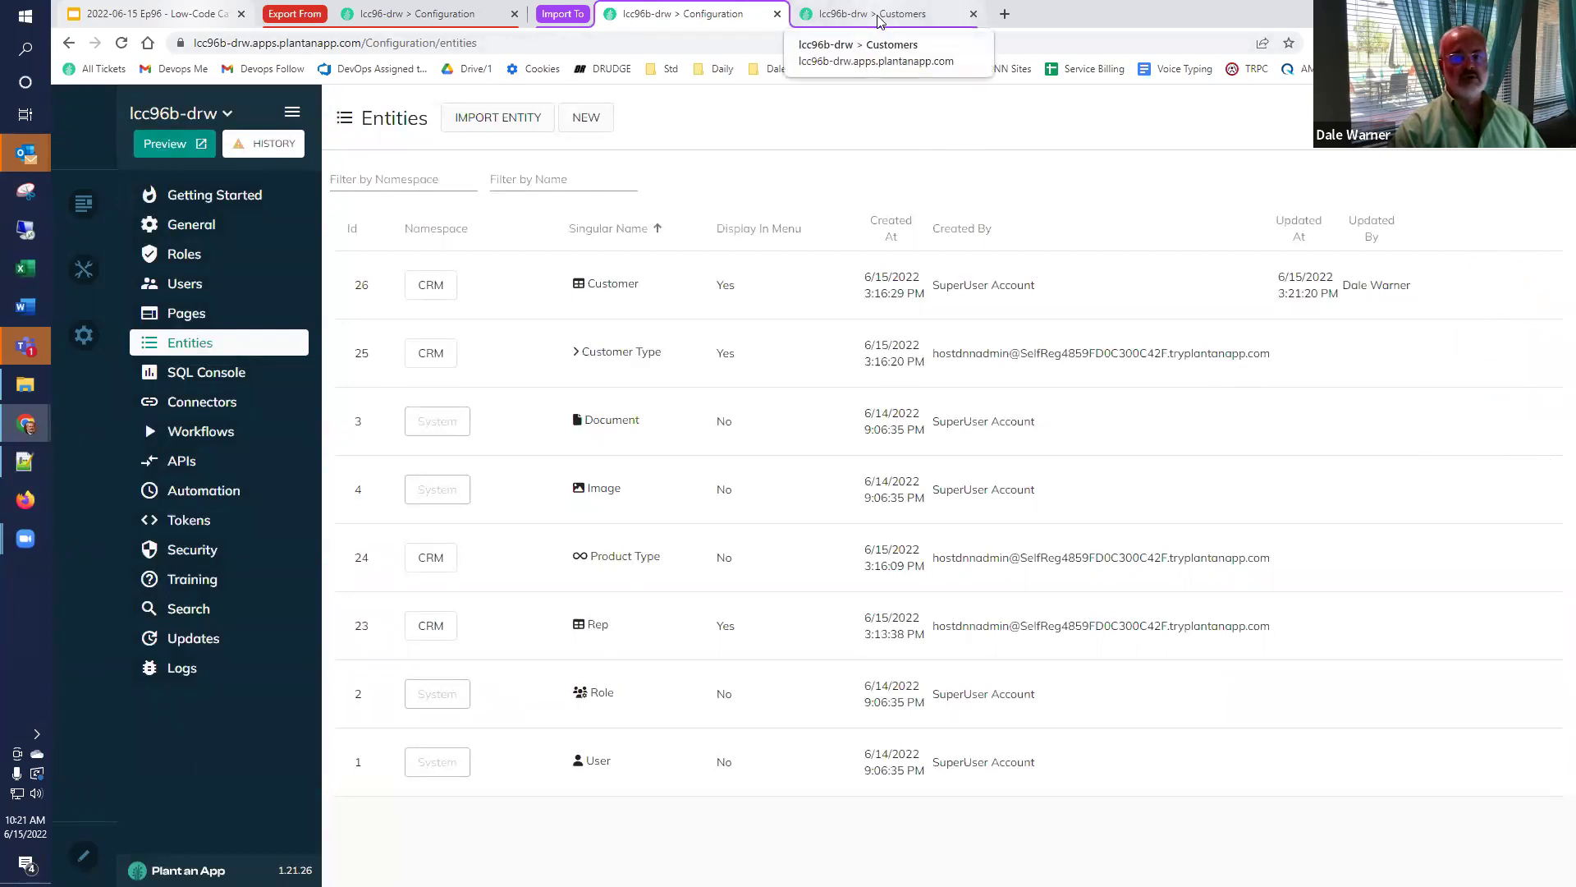
{"action": "left_click", "coordinate": [878, 20]}
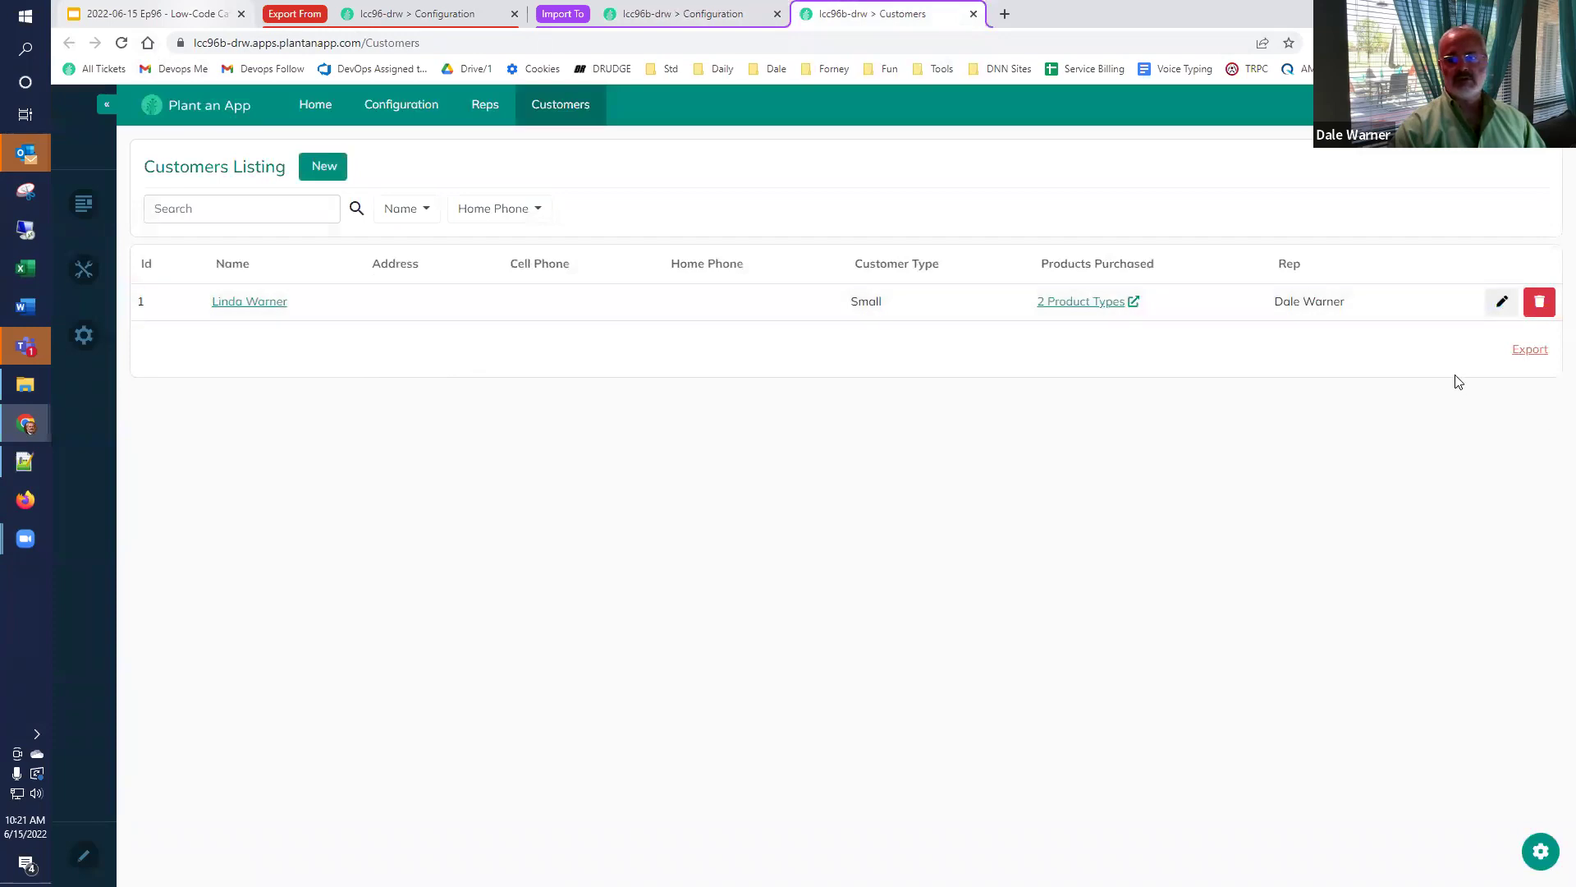
Save the target customer's street address, then return to the source app's entity list.
{"action": "left_click", "coordinate": [1501, 301]}
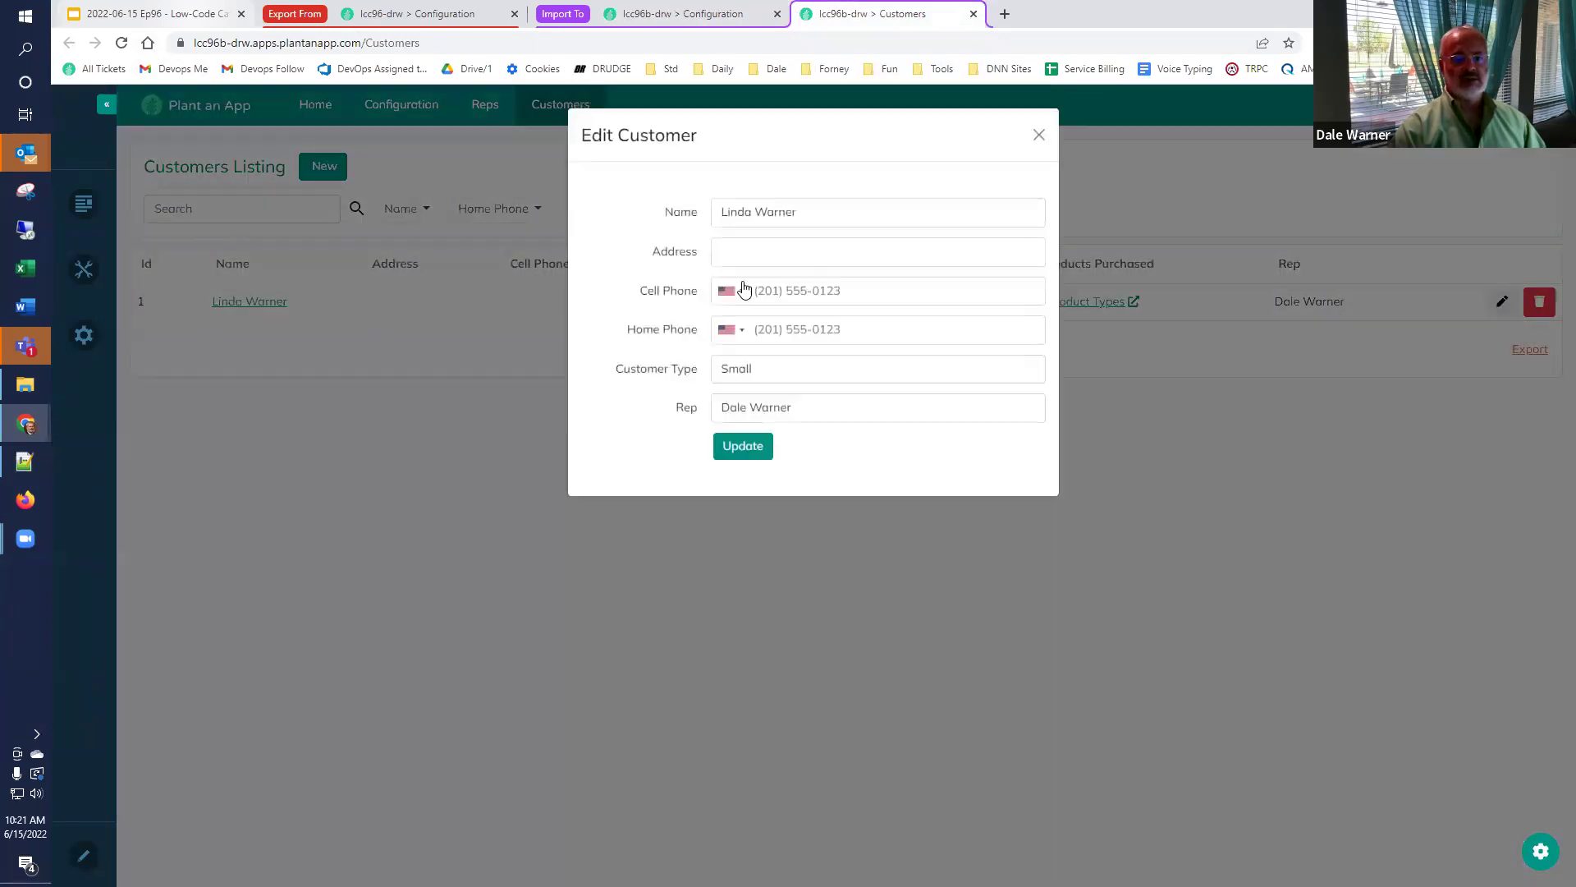
{"action": "left_click", "coordinate": [778, 251]}
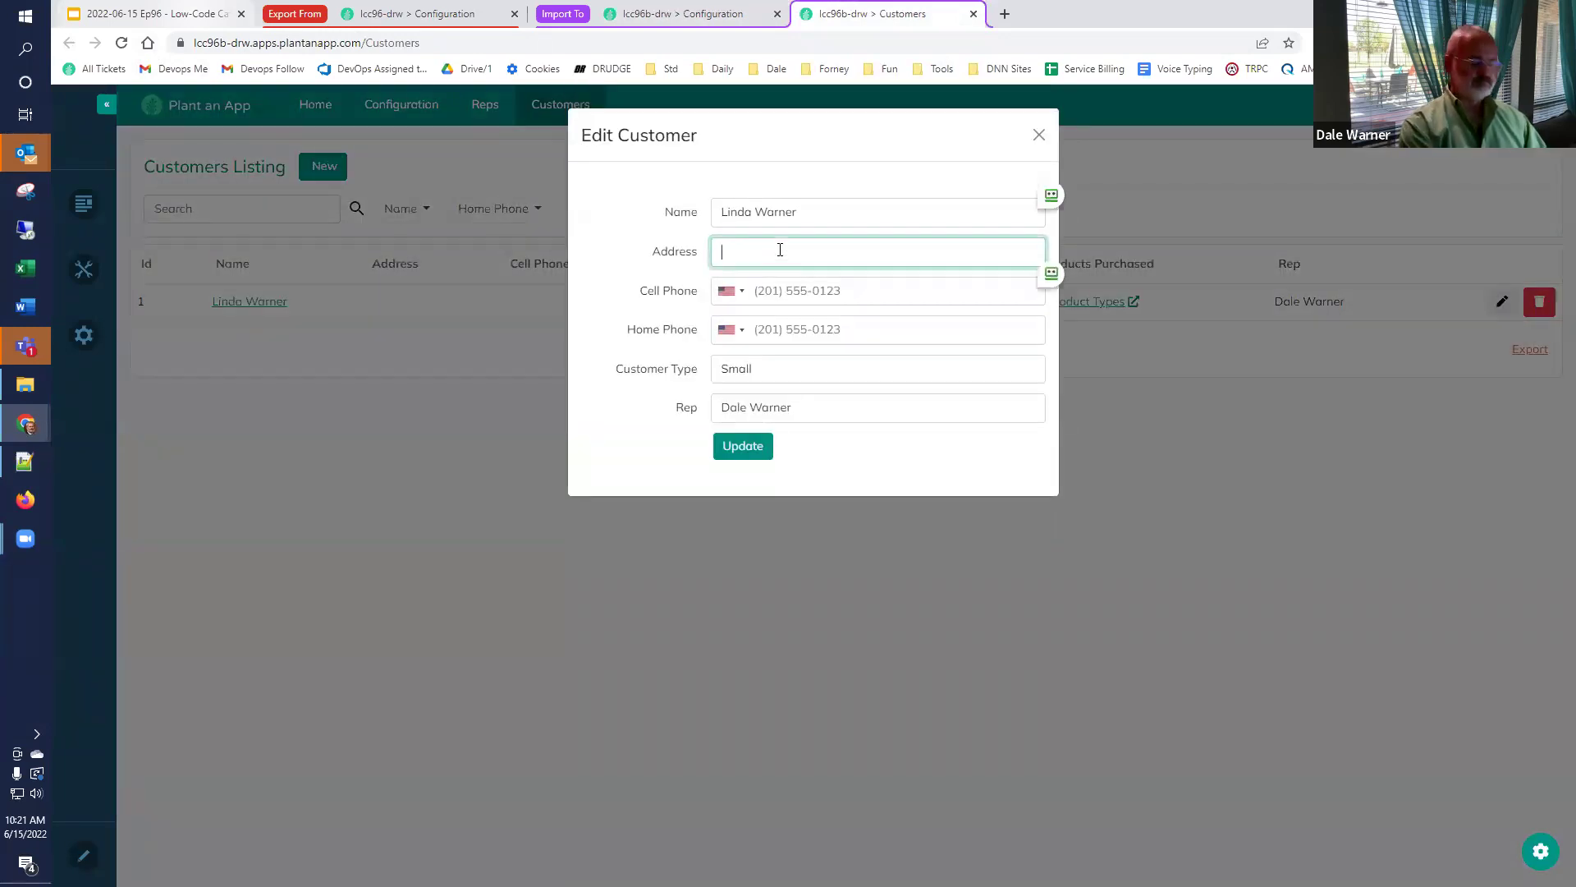
{"action": "type", "text": "Plain Road"}
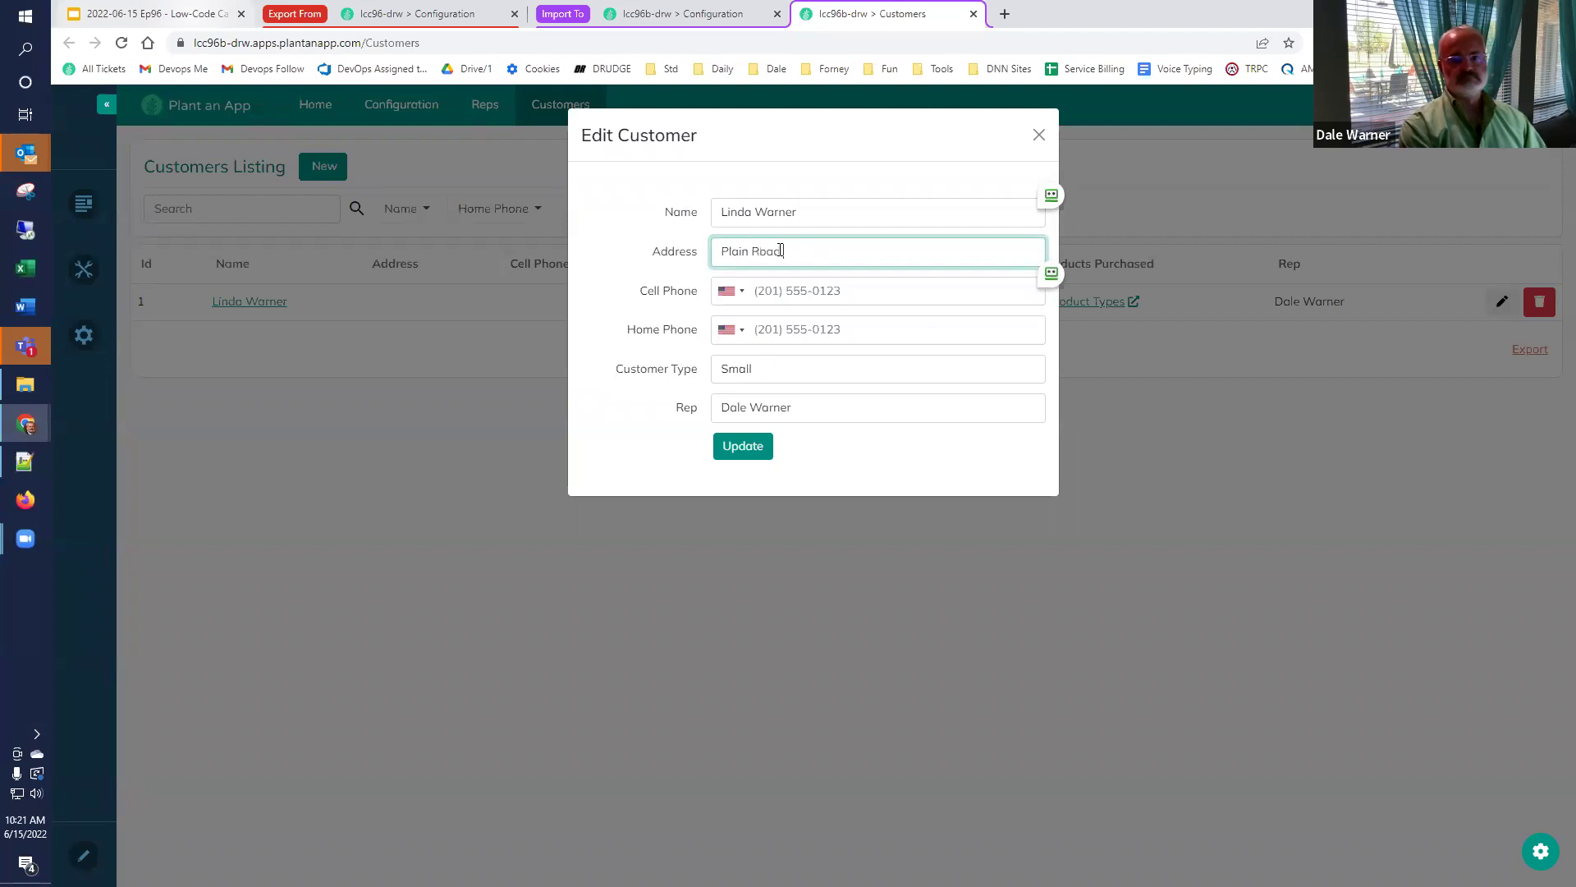
{"action": "type", "text": ", Egremont, MA"}
{"action": "left_click", "coordinate": [727, 452]}
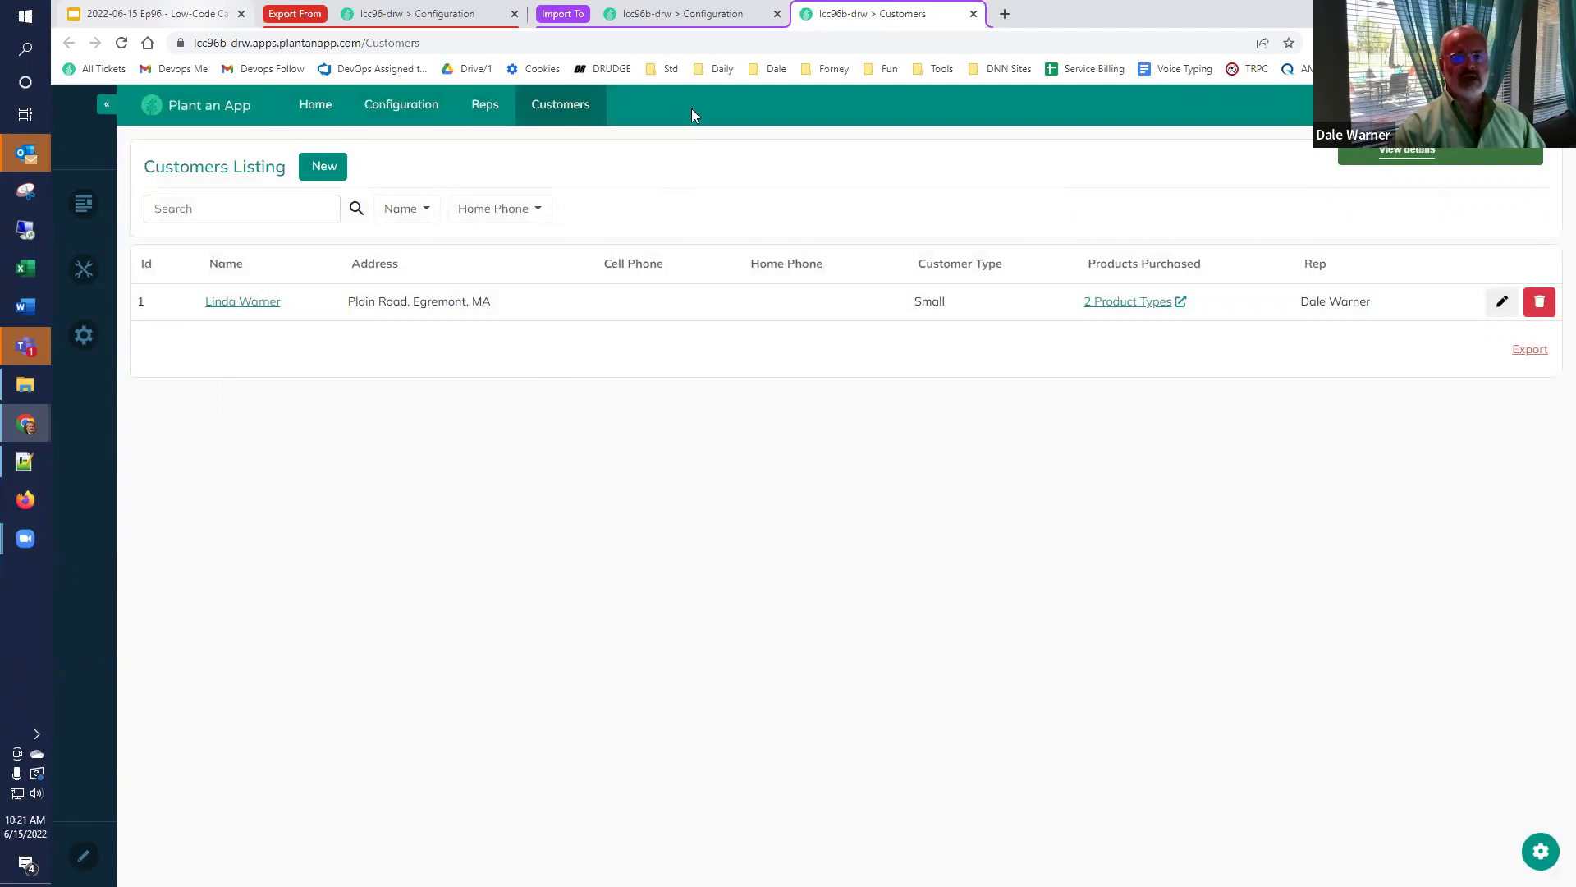
{"action": "left_click", "coordinate": [419, 12]}
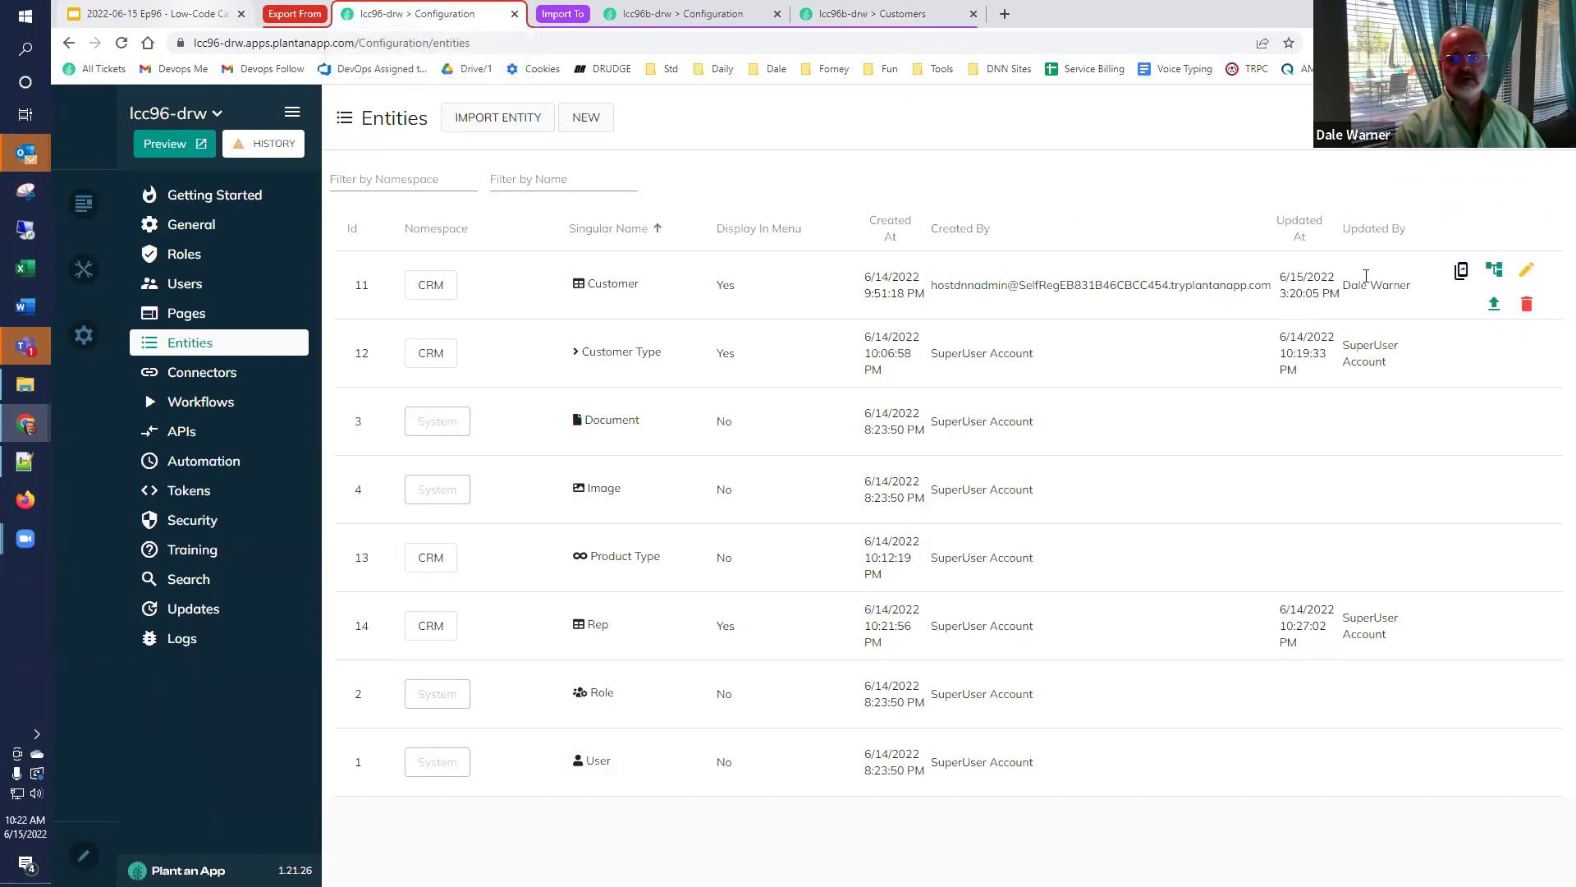
Rename the source Customer entity's Address property to 'Full Address' and dismiss the mismatch report.
{"action": "left_click", "coordinate": [1525, 275]}
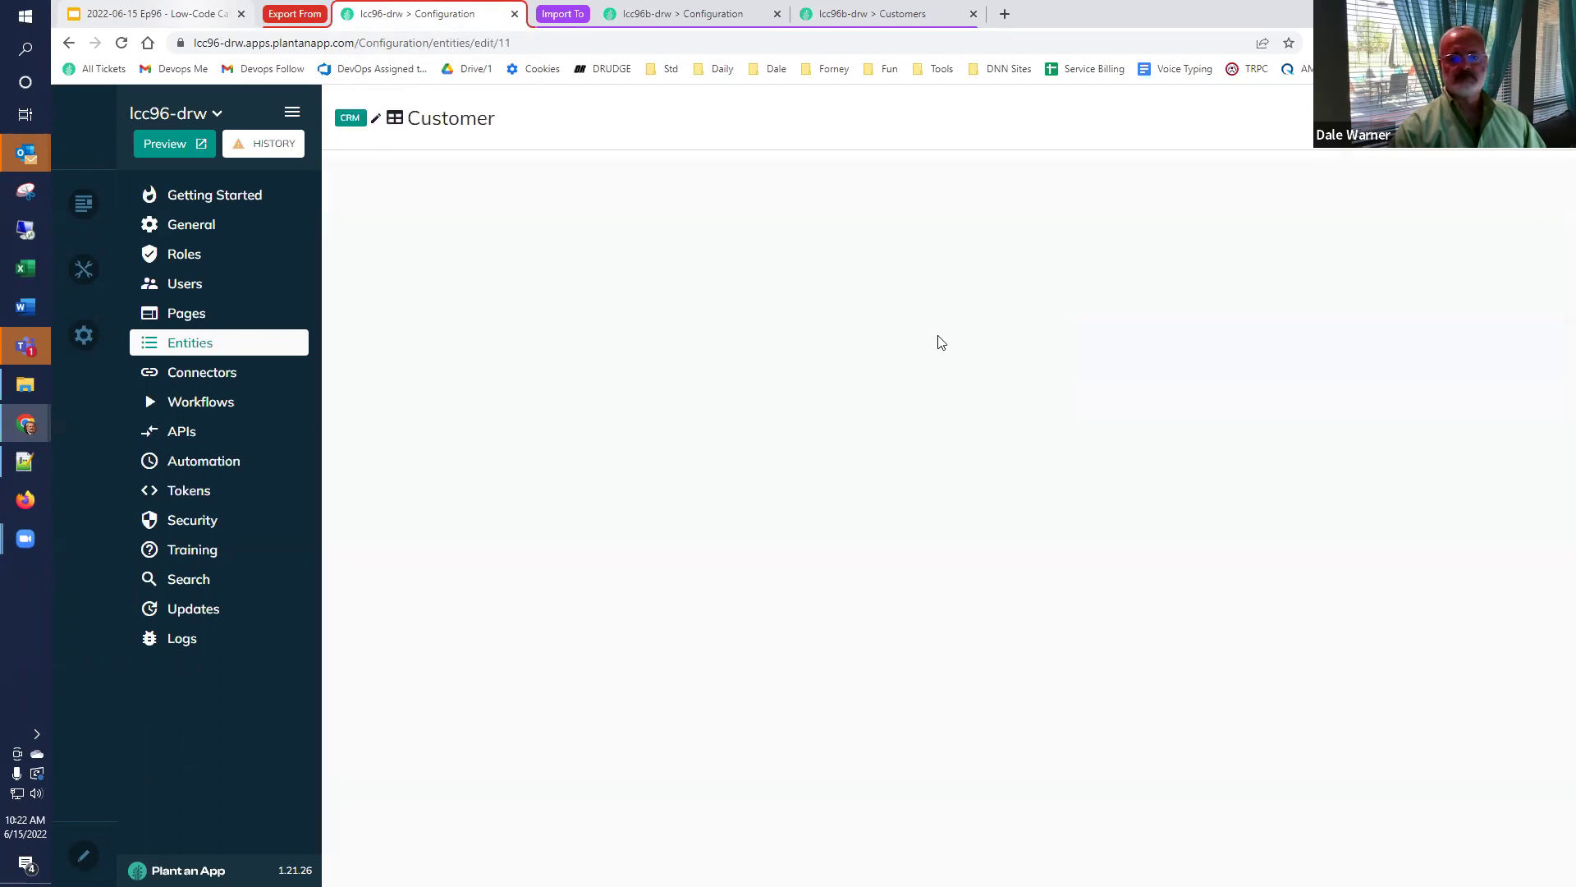
{"action": "left_click", "coordinate": [930, 181]}
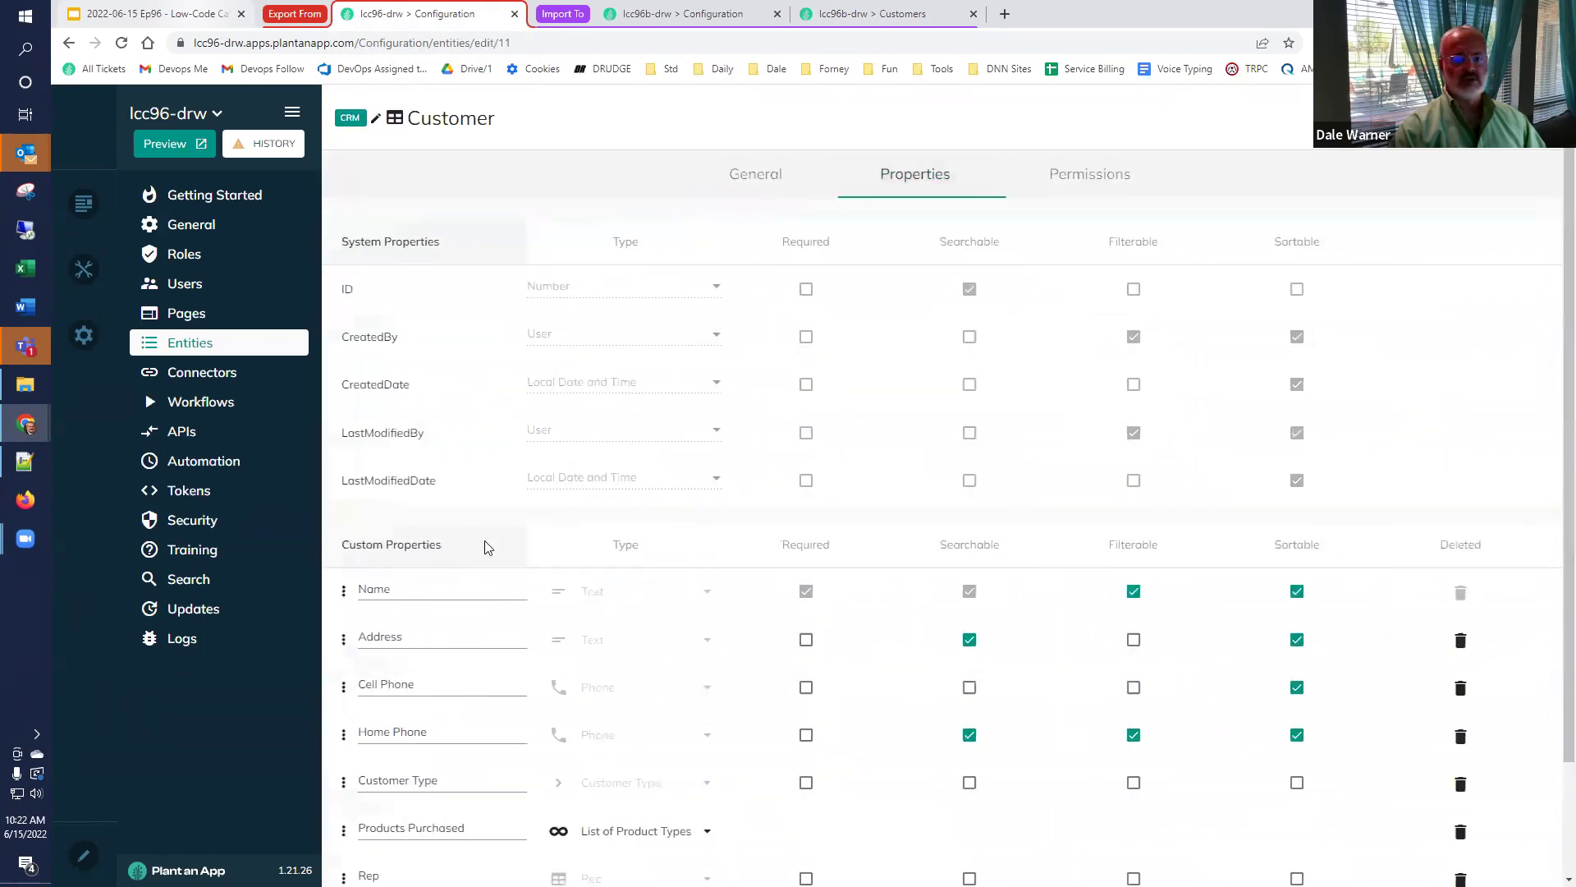
{"action": "scroll", "coordinate": [408, 545], "scroll_direction": "down", "scroll_amount": 2}
{"action": "left_click", "coordinate": [463, 504]}
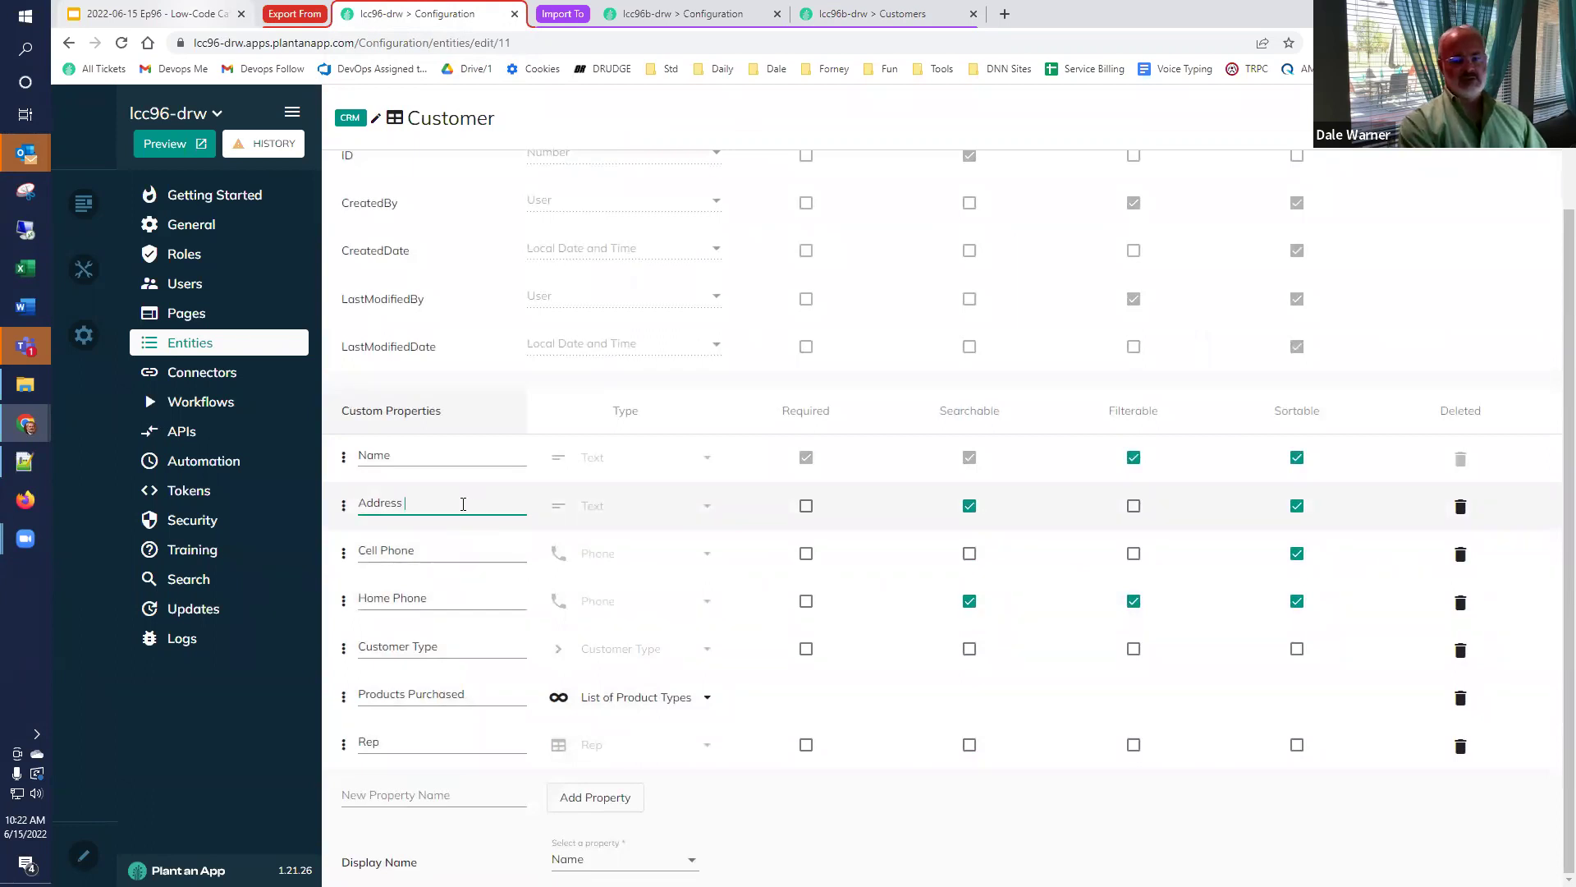
{"action": "key", "text": "Home"}
{"action": "type", "text": "Full"}
{"action": "key", "text": "End"}
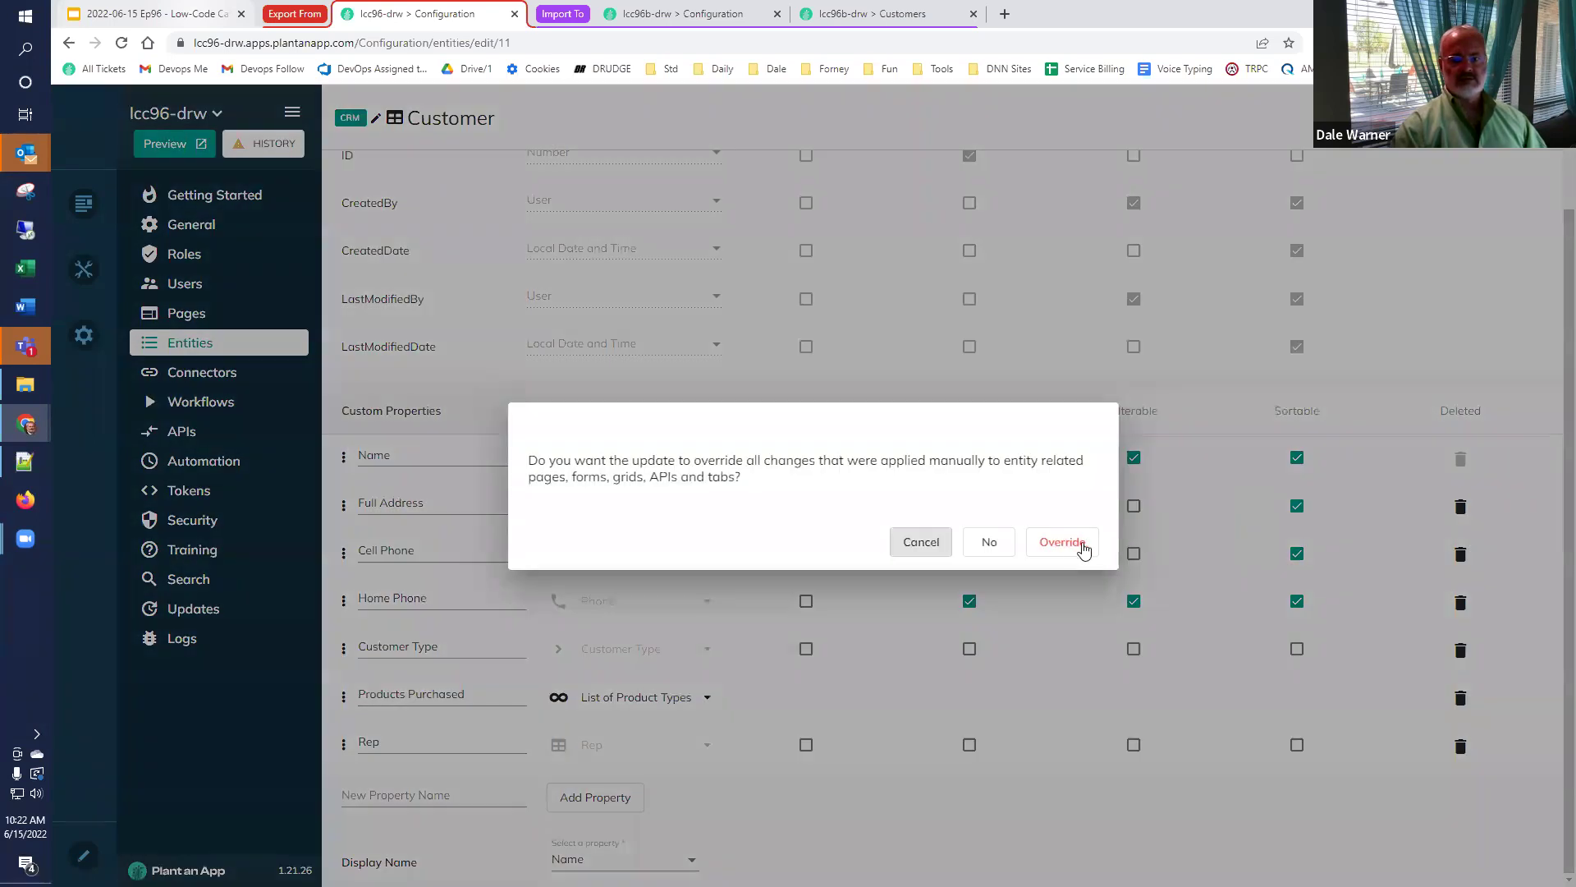
{"action": "left_click", "coordinate": [1077, 543]}
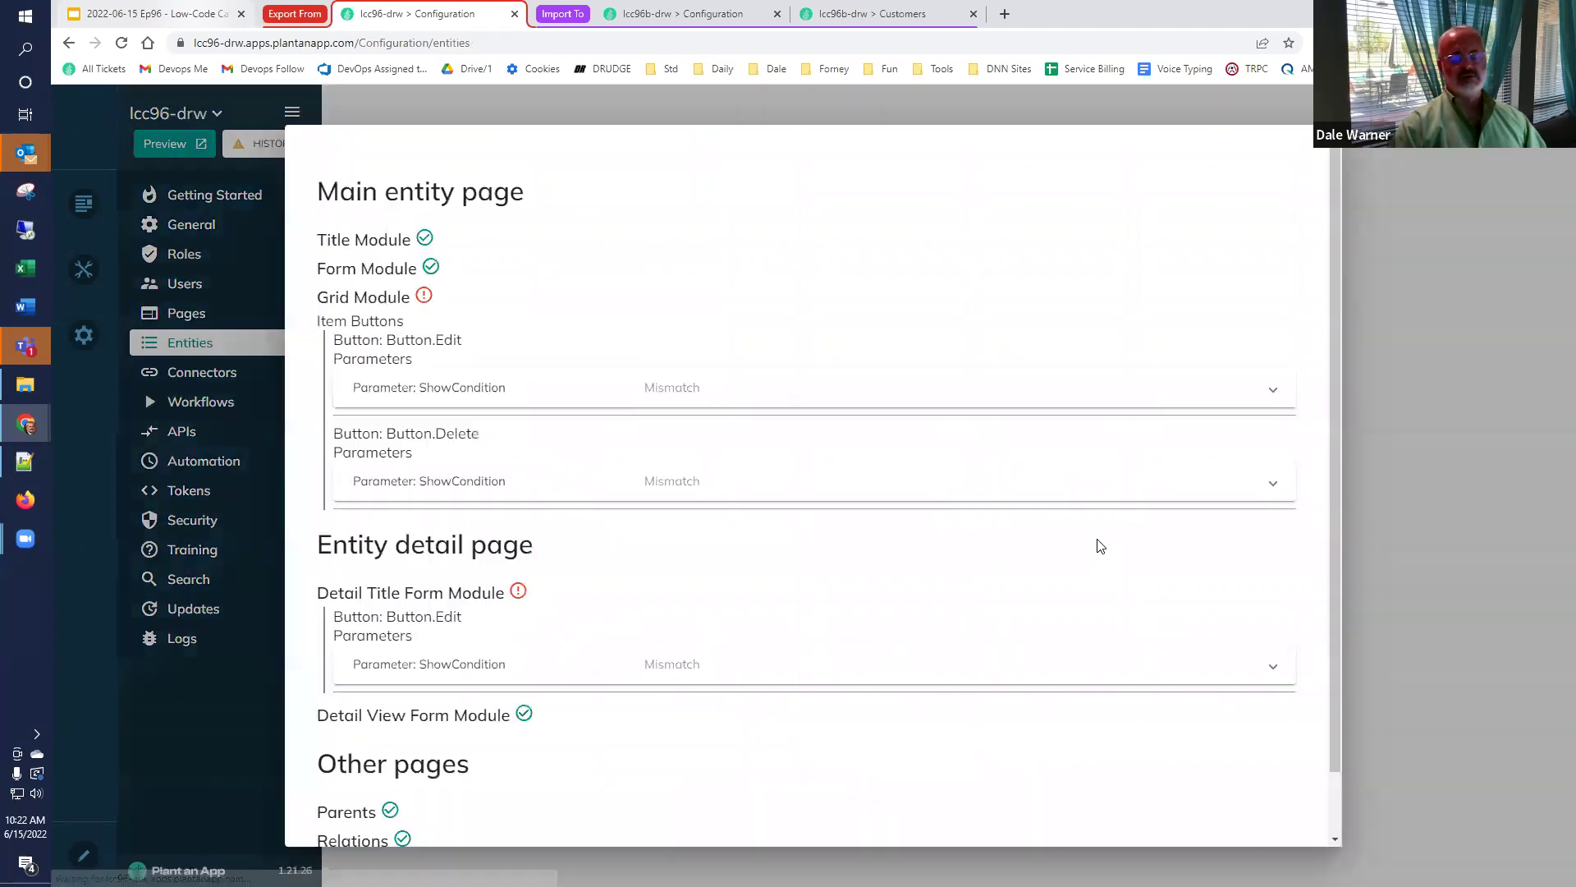
{"action": "left_click", "coordinate": [1482, 325]}
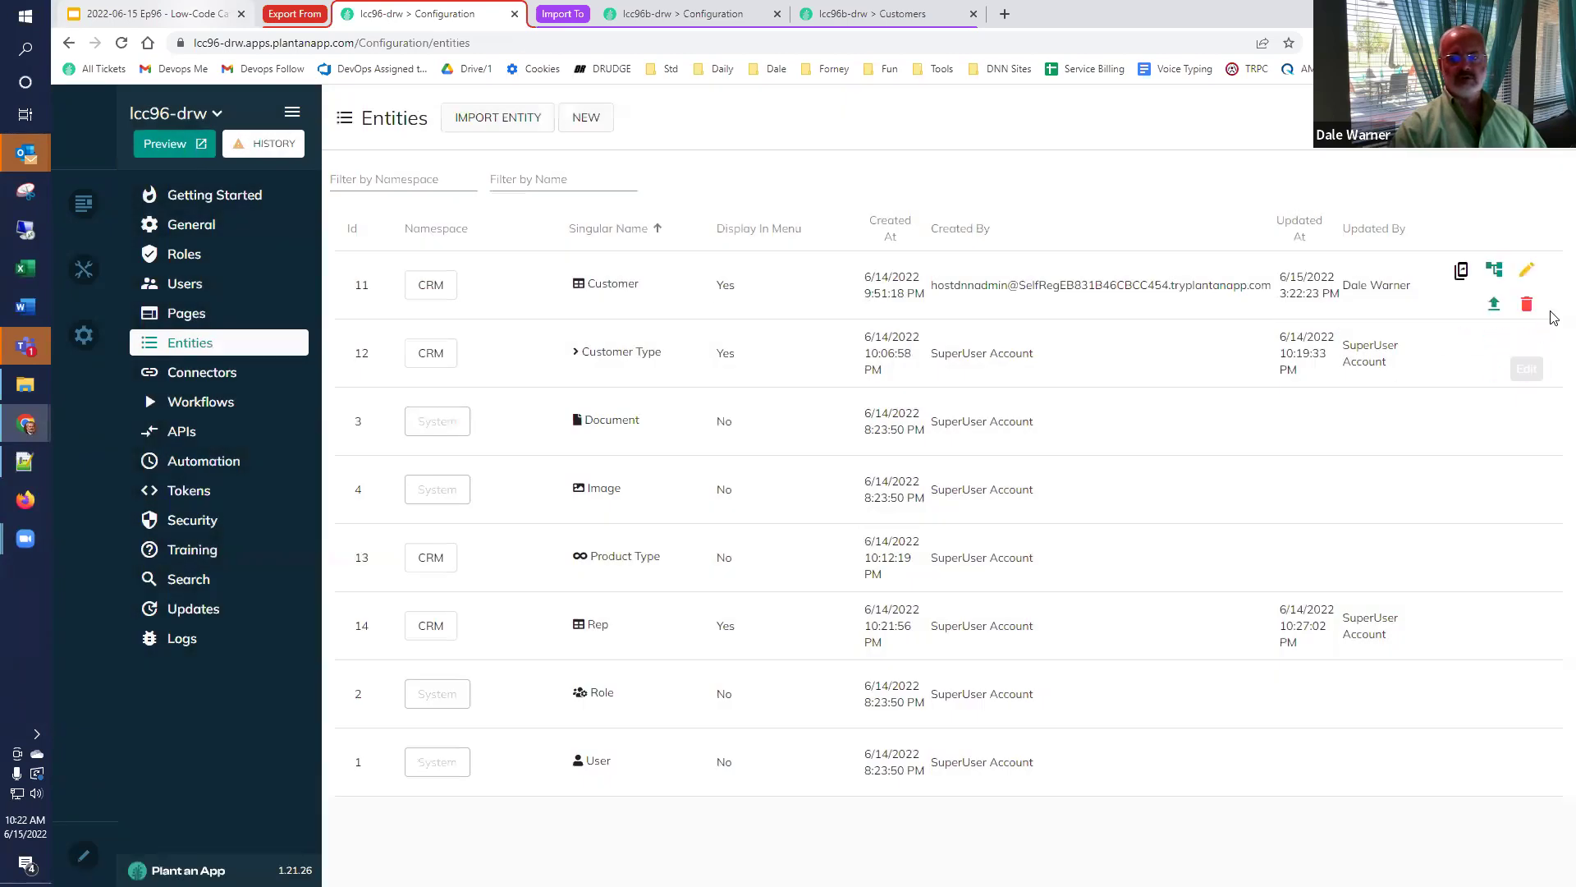
Export the updated Customer entity definition and import it into the lcc96b-drw target app.
{"action": "left_click", "coordinate": [1495, 308]}
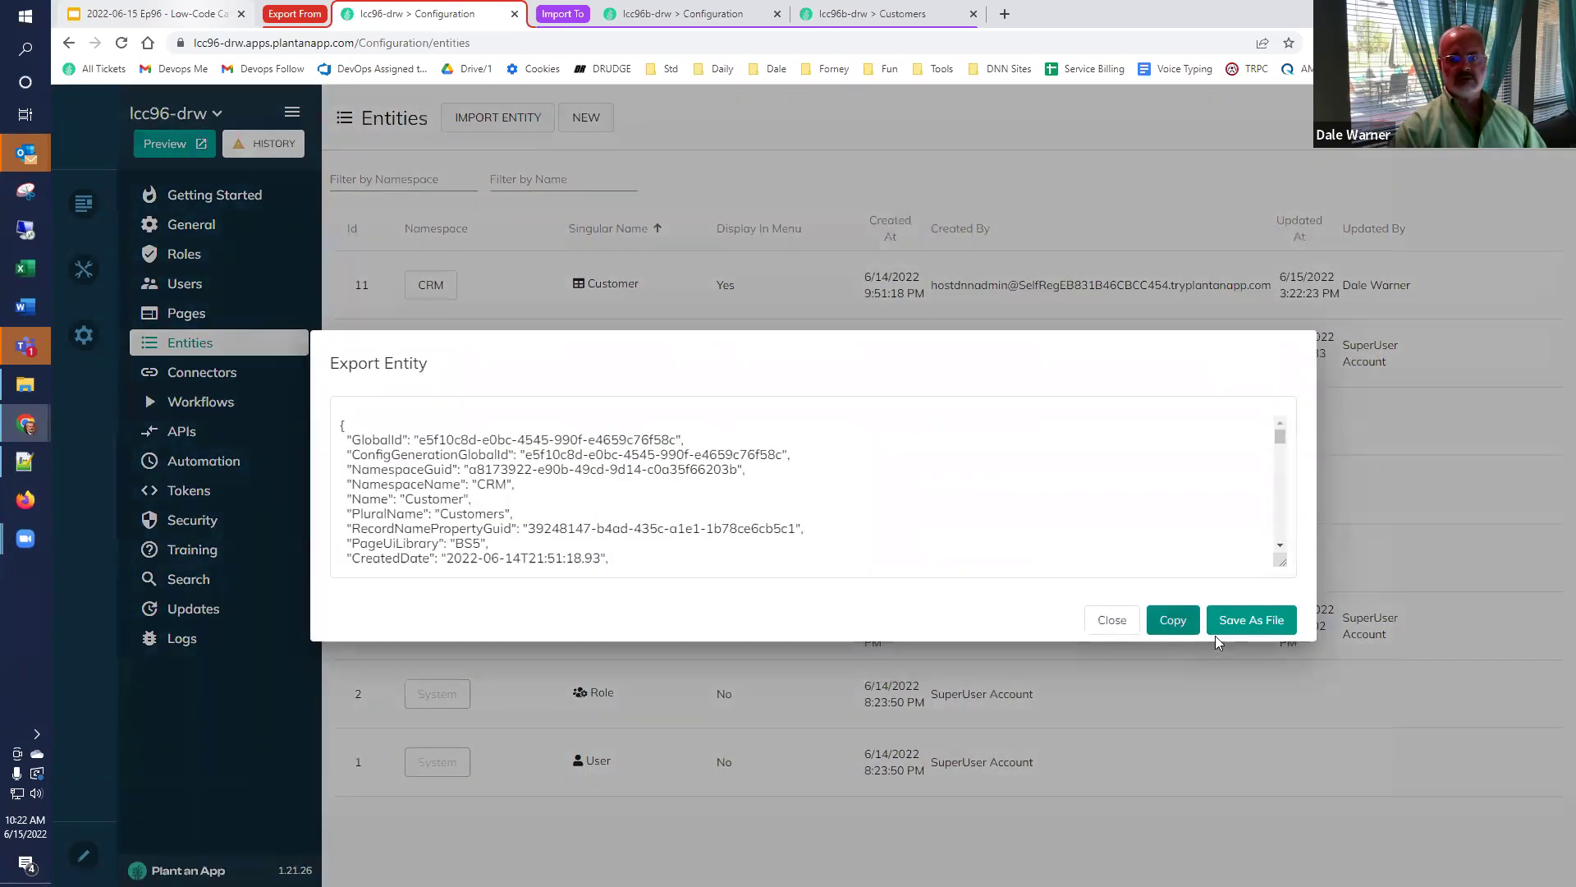
{"action": "left_click", "coordinate": [1172, 619]}
{"action": "left_click", "coordinate": [676, 14]}
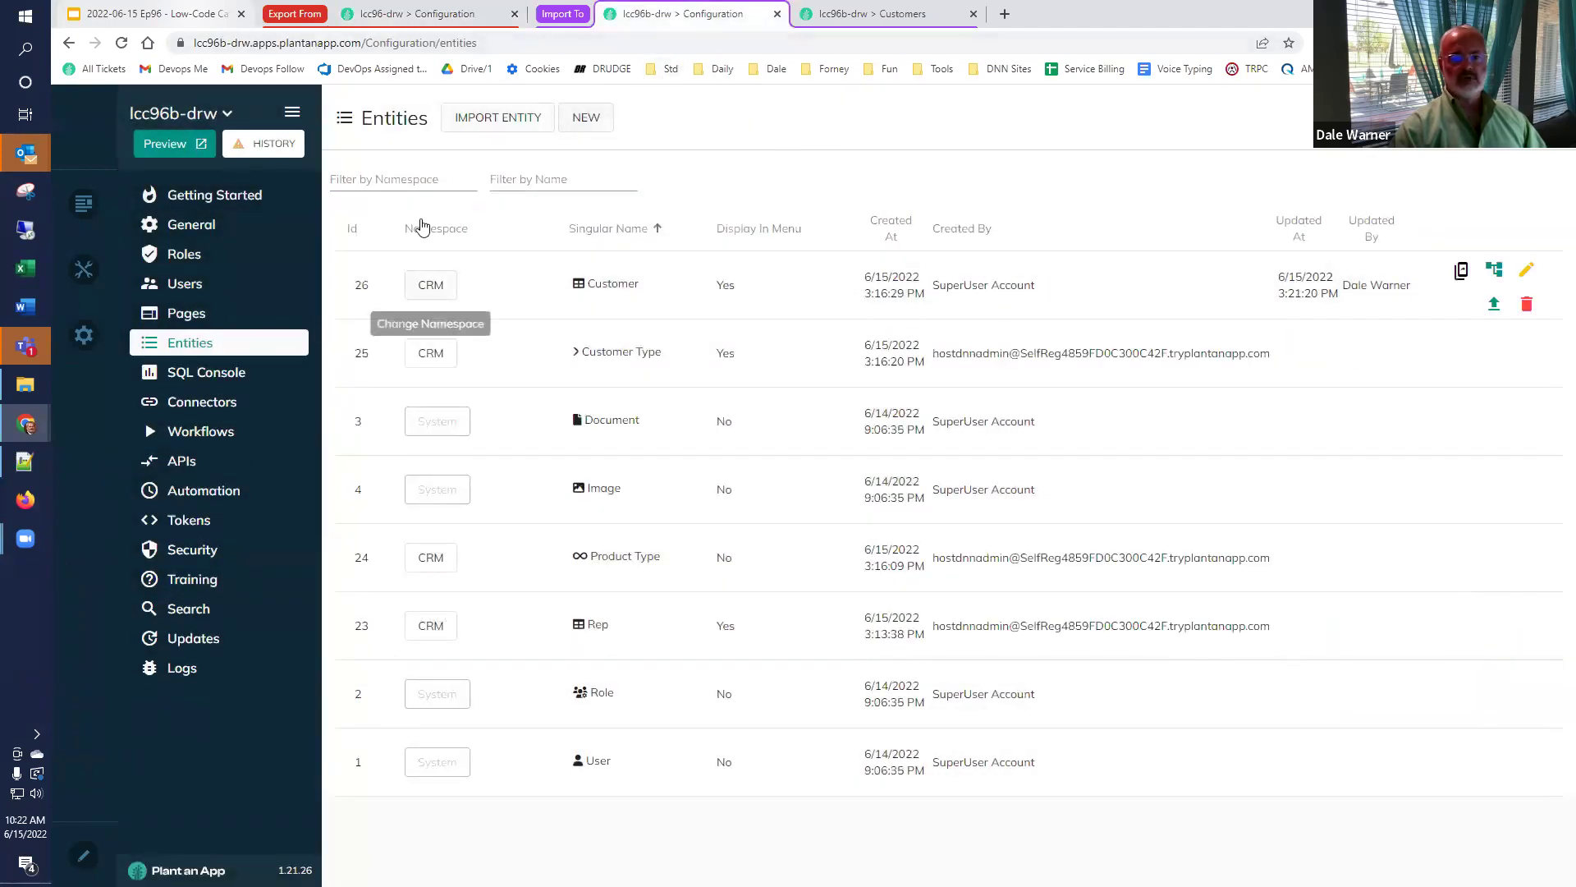
{"action": "left_click", "coordinate": [480, 123]}
{"action": "left_click", "coordinate": [829, 468]}
{"action": "key", "text": "ctrl+v"}
{"action": "left_click", "coordinate": [1270, 649]}
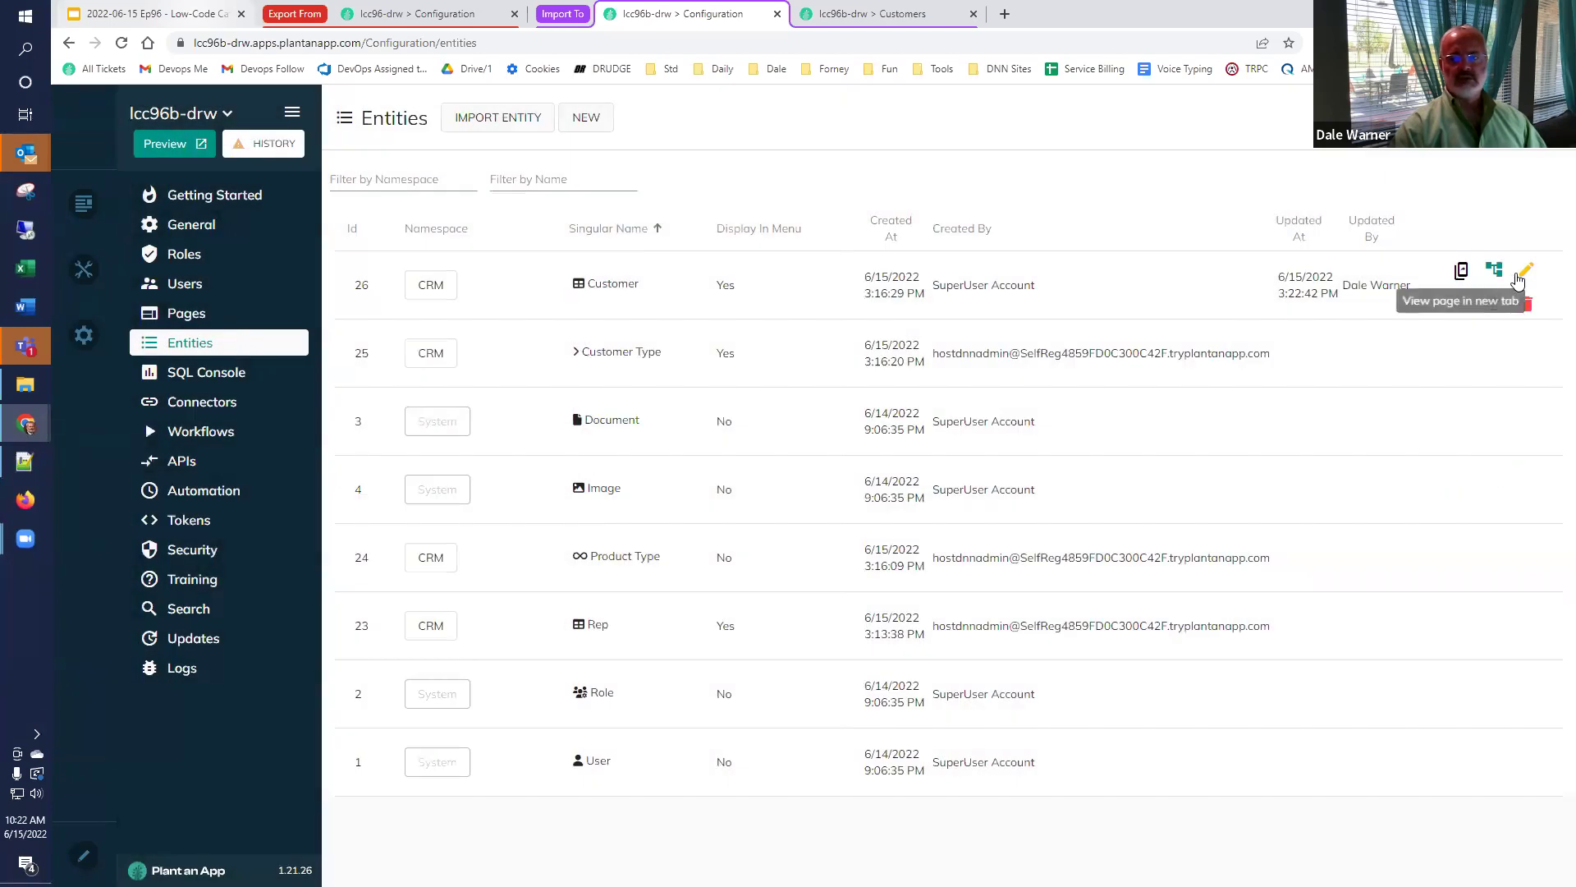
Check that the imported Customer entity's properties now list Full Address.
{"action": "left_click", "coordinate": [1520, 276]}
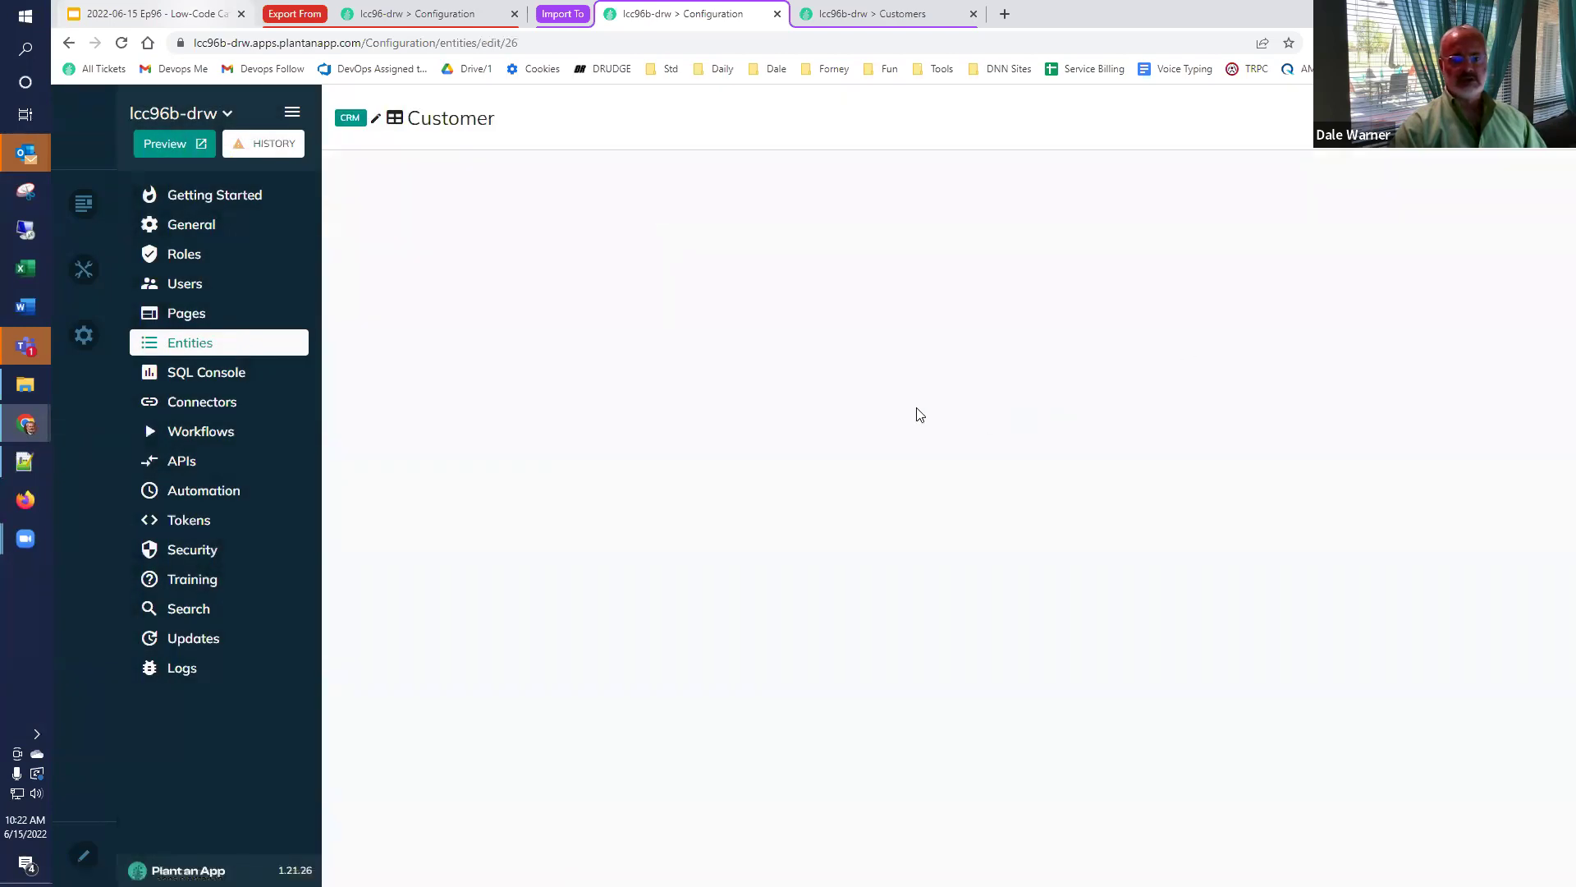
{"action": "left_click", "coordinate": [922, 174]}
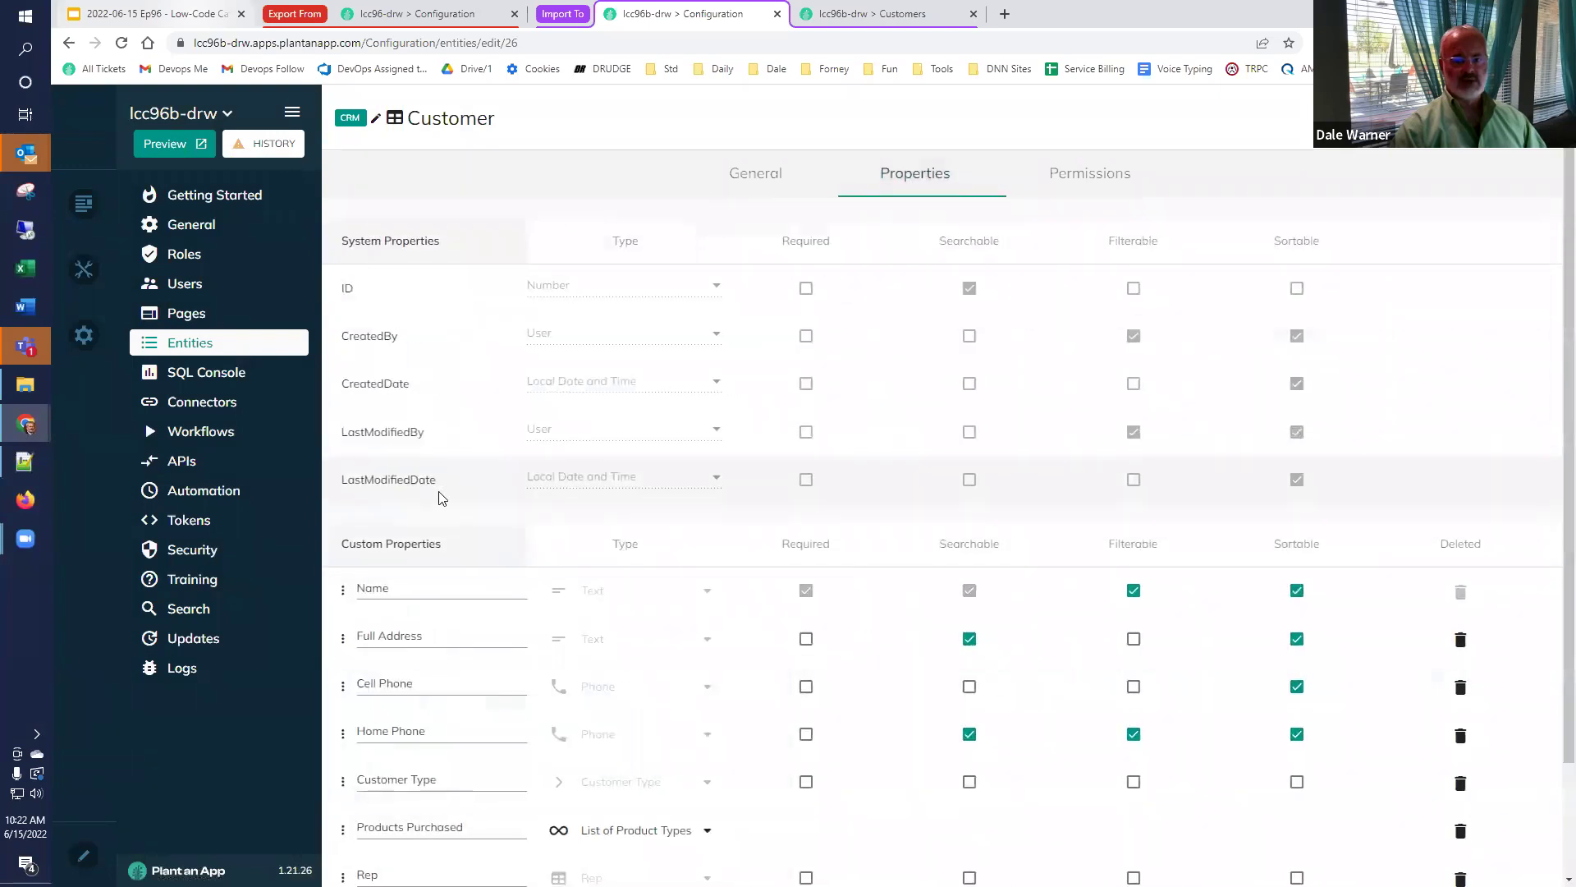
{"action": "scroll", "coordinate": [419, 739], "scroll_direction": "down", "scroll_amount": 3}
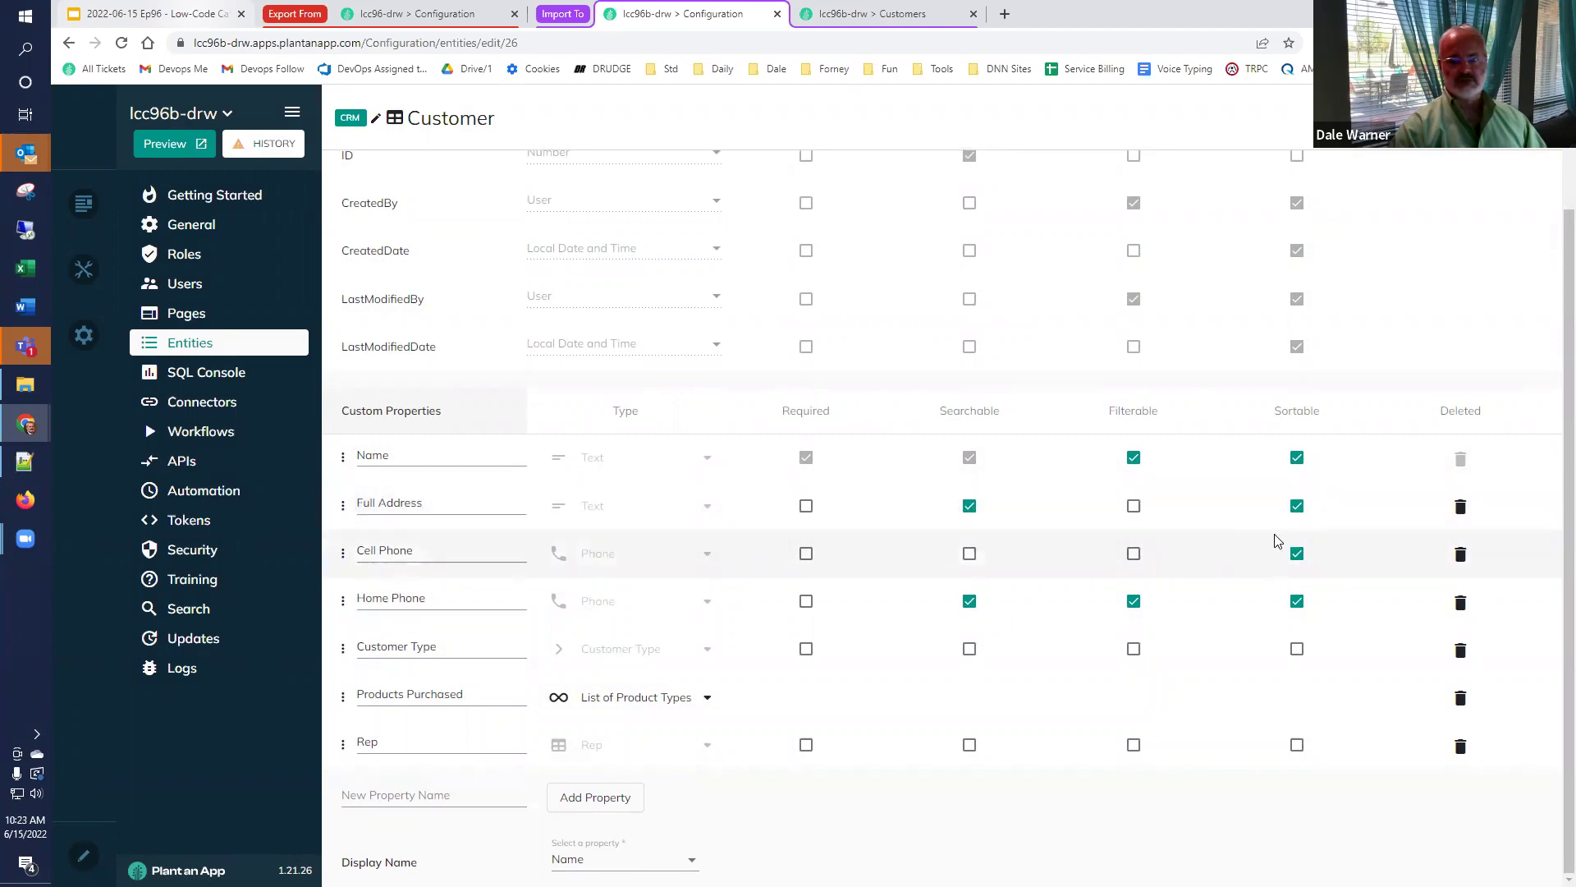
Reload the target Customers listing to show Full Address, then close it and return to Google Slides.
{"action": "left_click", "coordinate": [885, 14]}
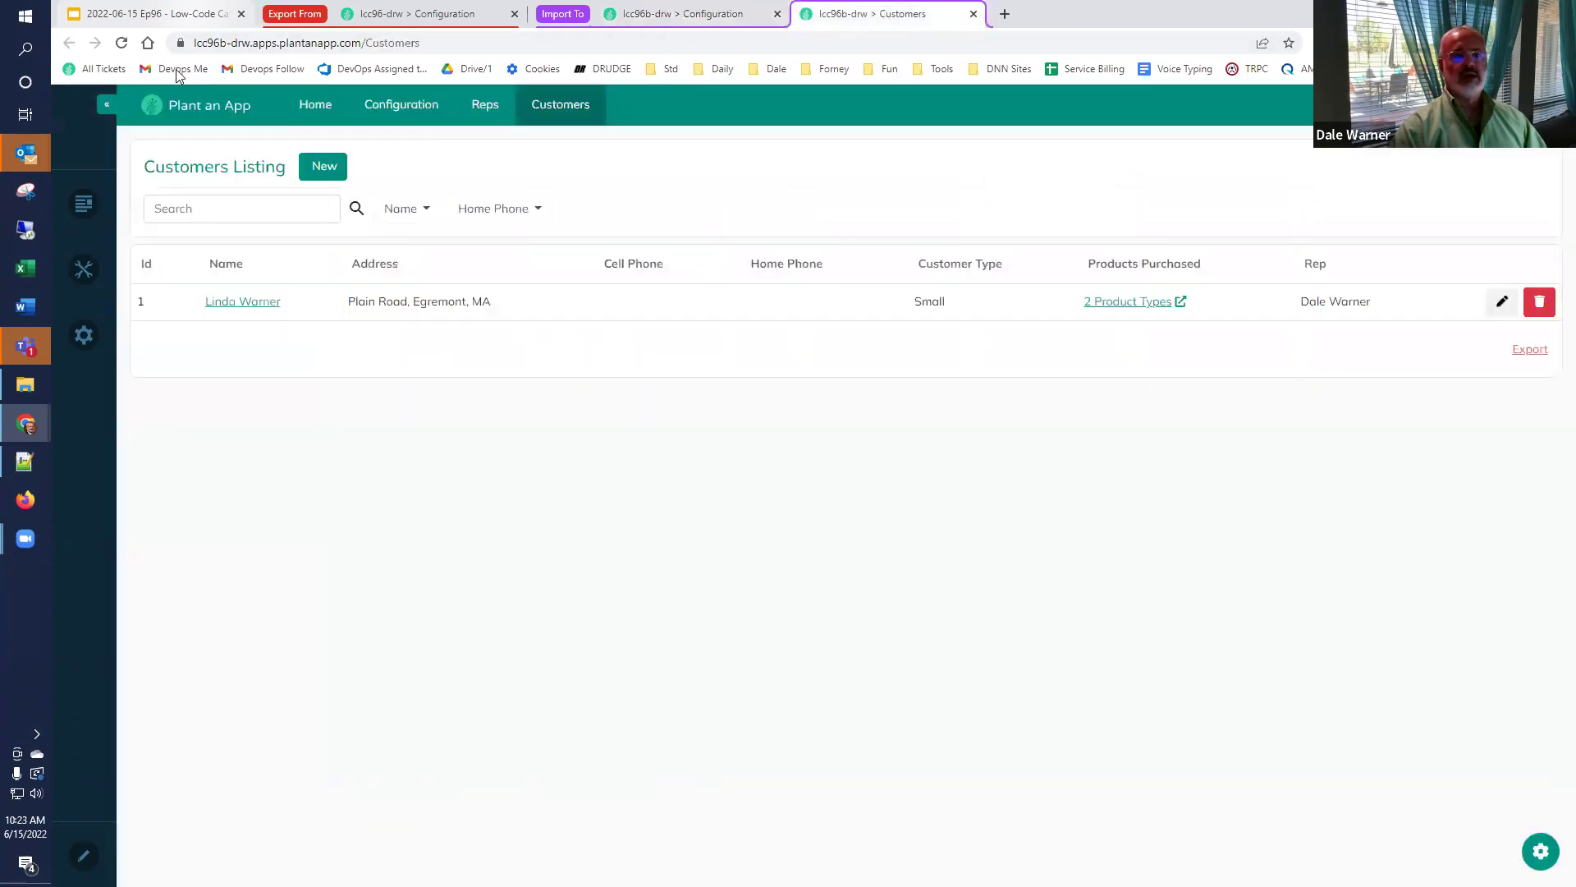
{"action": "left_click", "coordinate": [122, 45]}
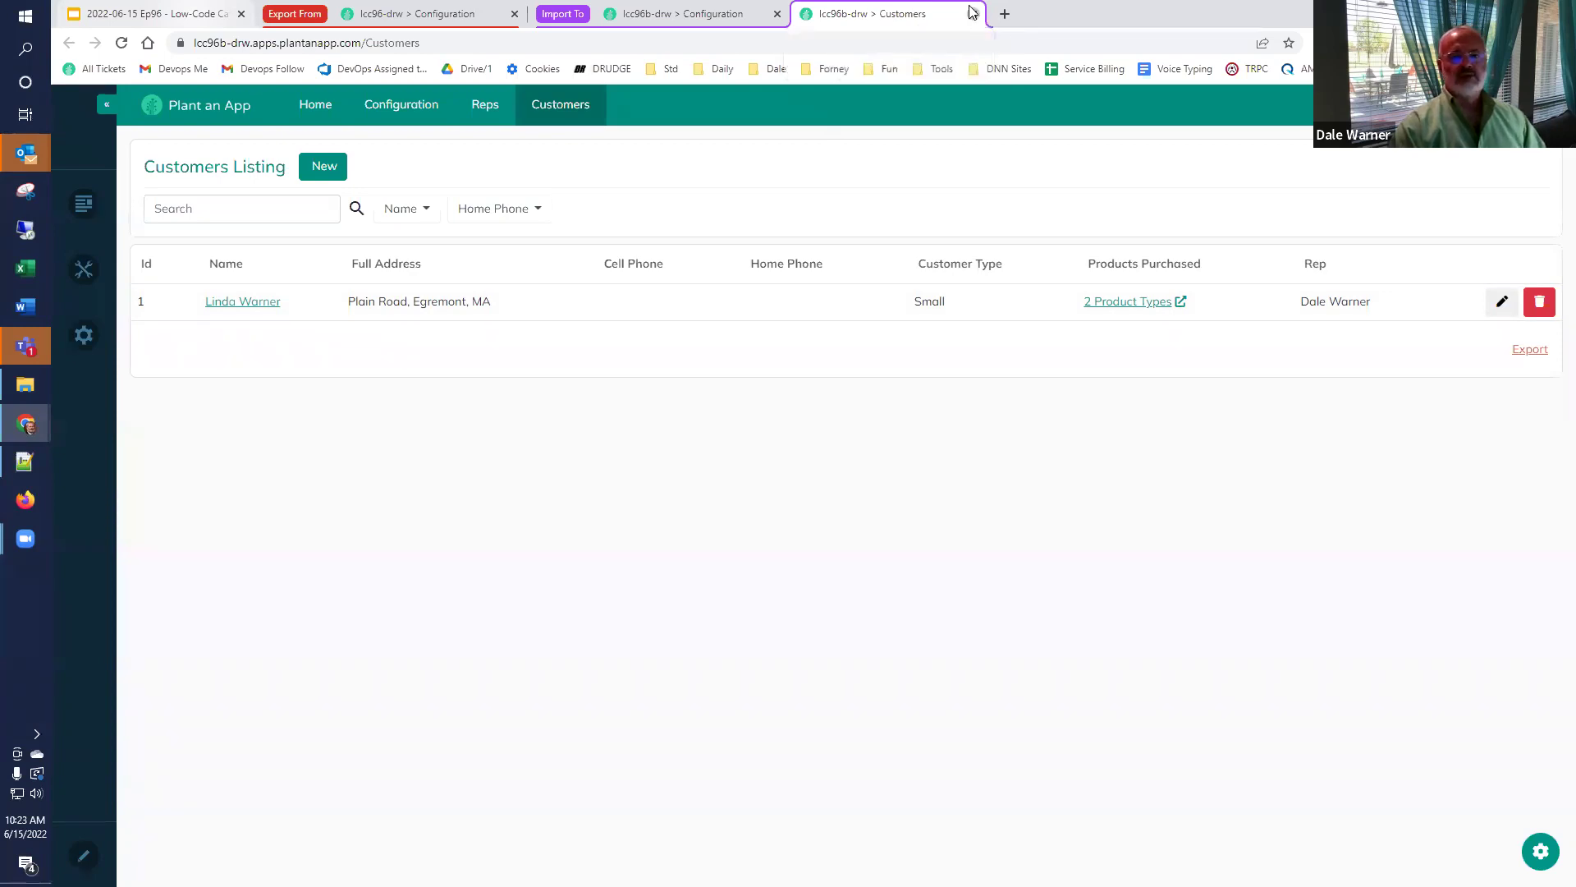
{"action": "left_click", "coordinate": [973, 15]}
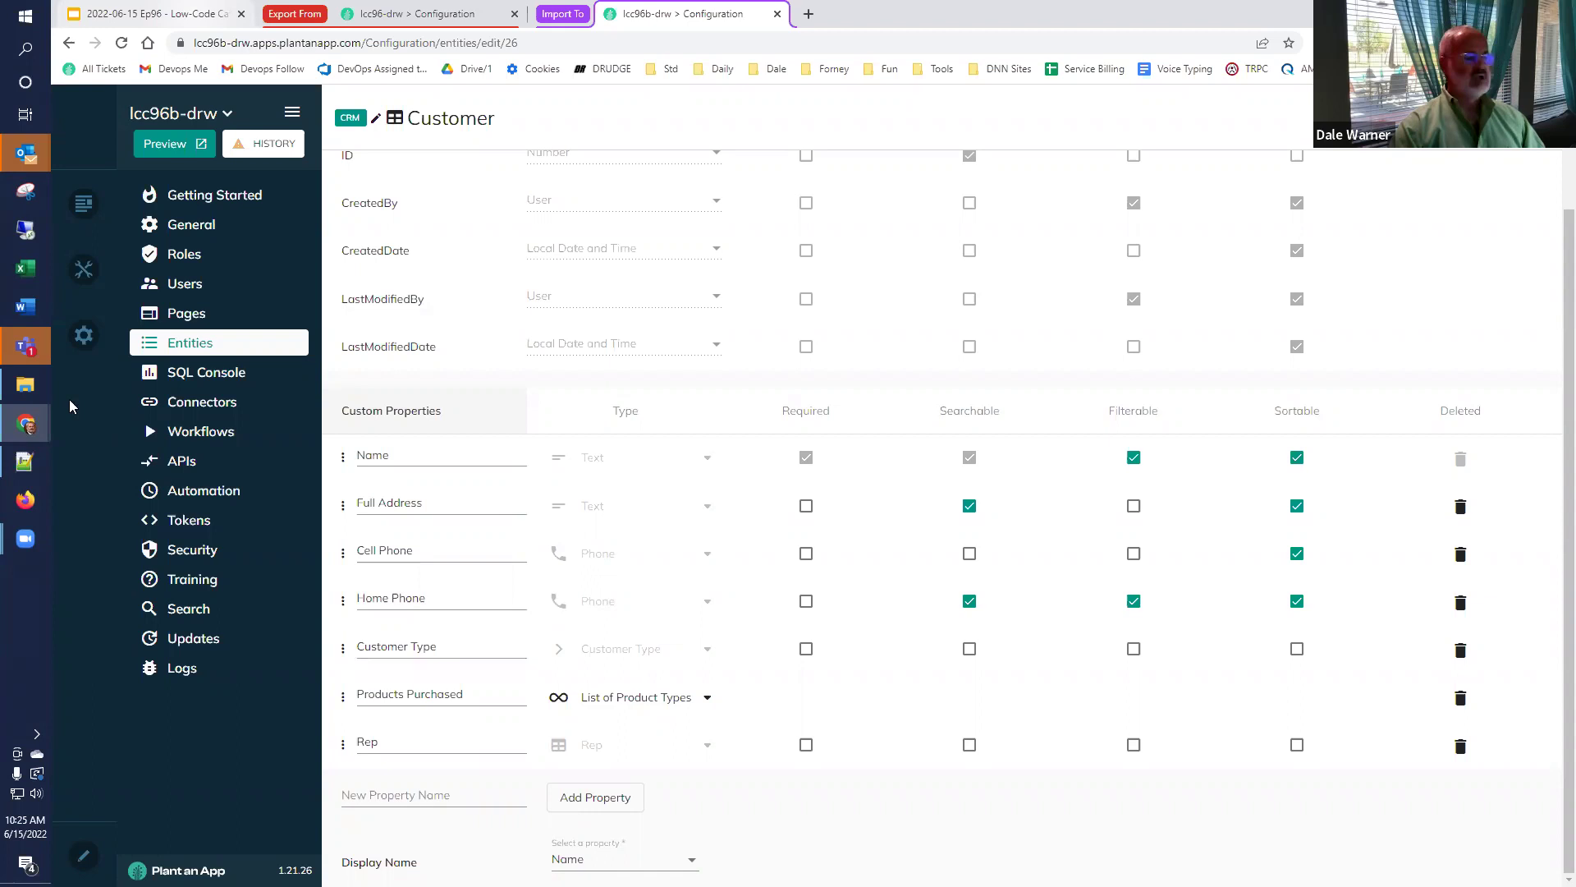
{"action": "left_click", "coordinate": [178, 18]}
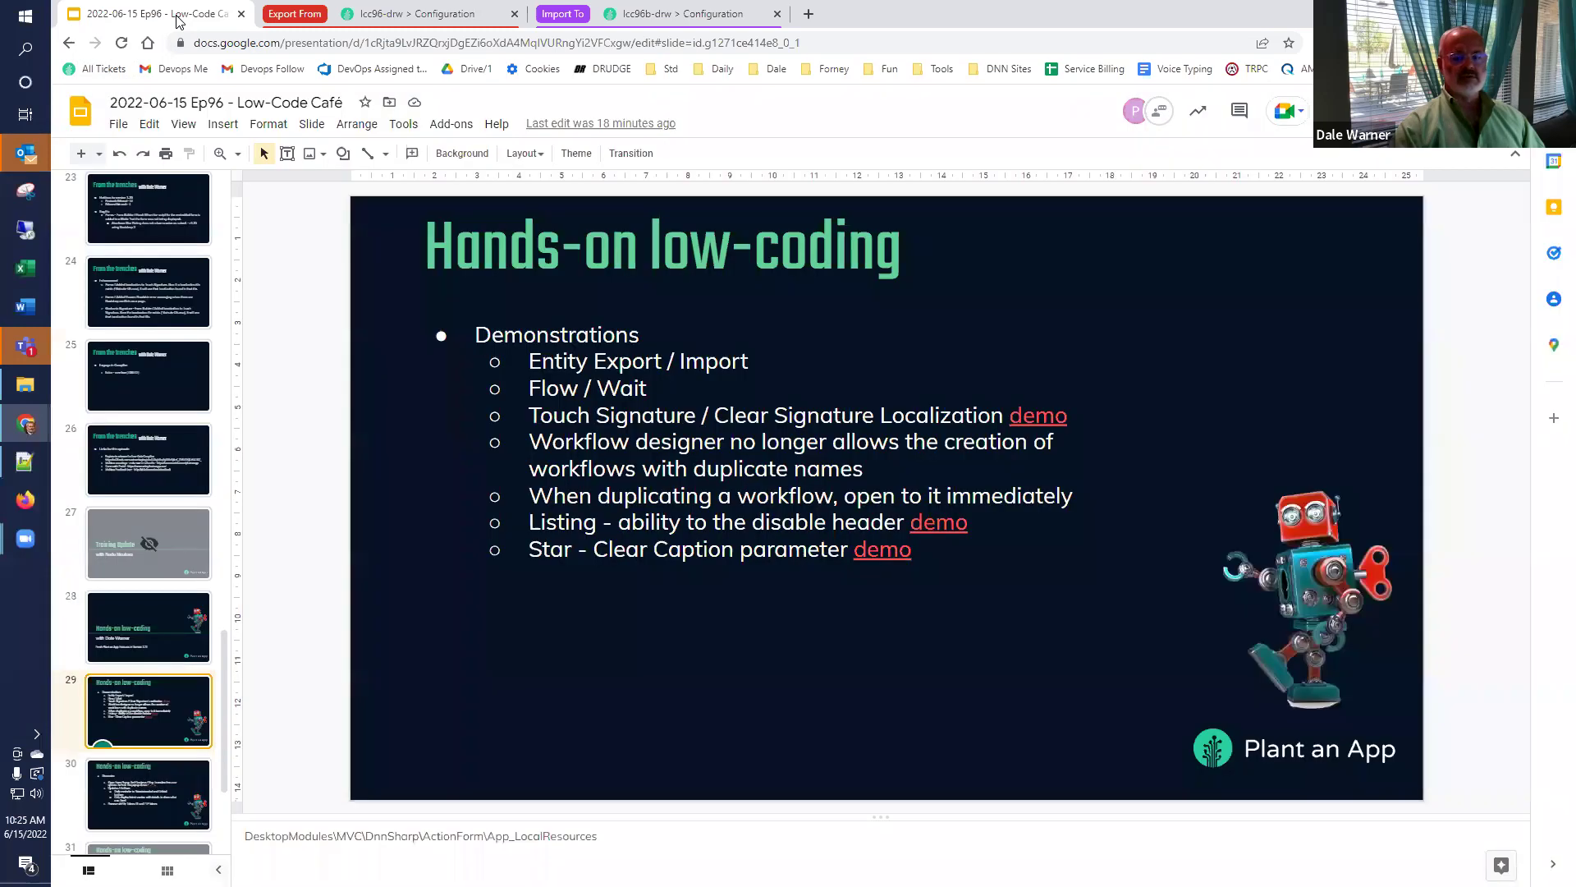
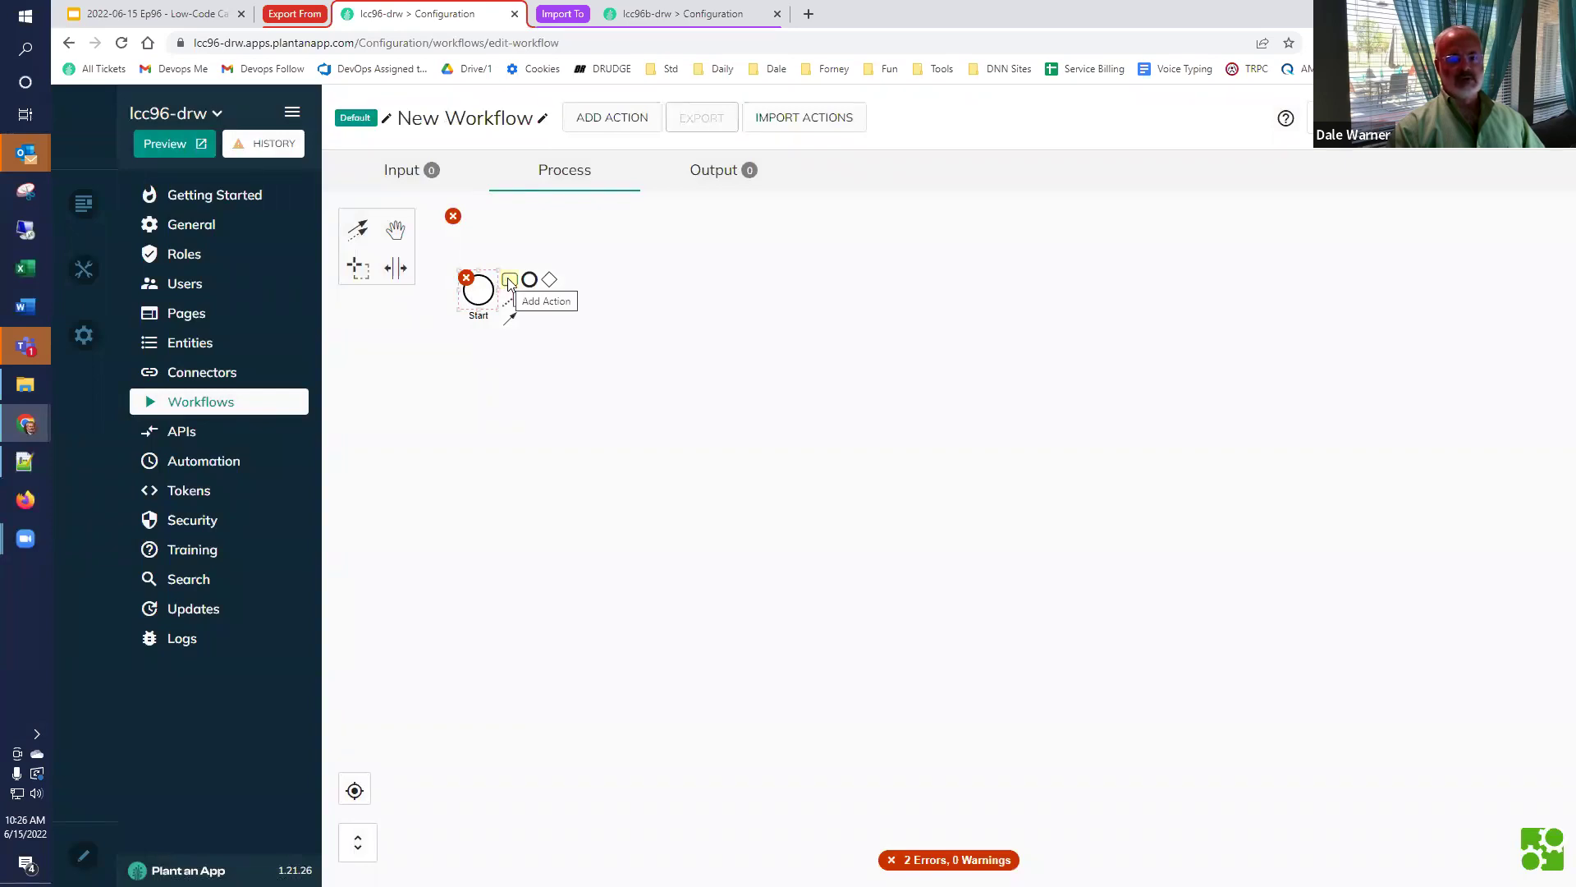
Insert a Wait action from the Flow category after Start, with its 1000 ms default duration.
{"action": "left_click", "coordinate": [509, 282]}
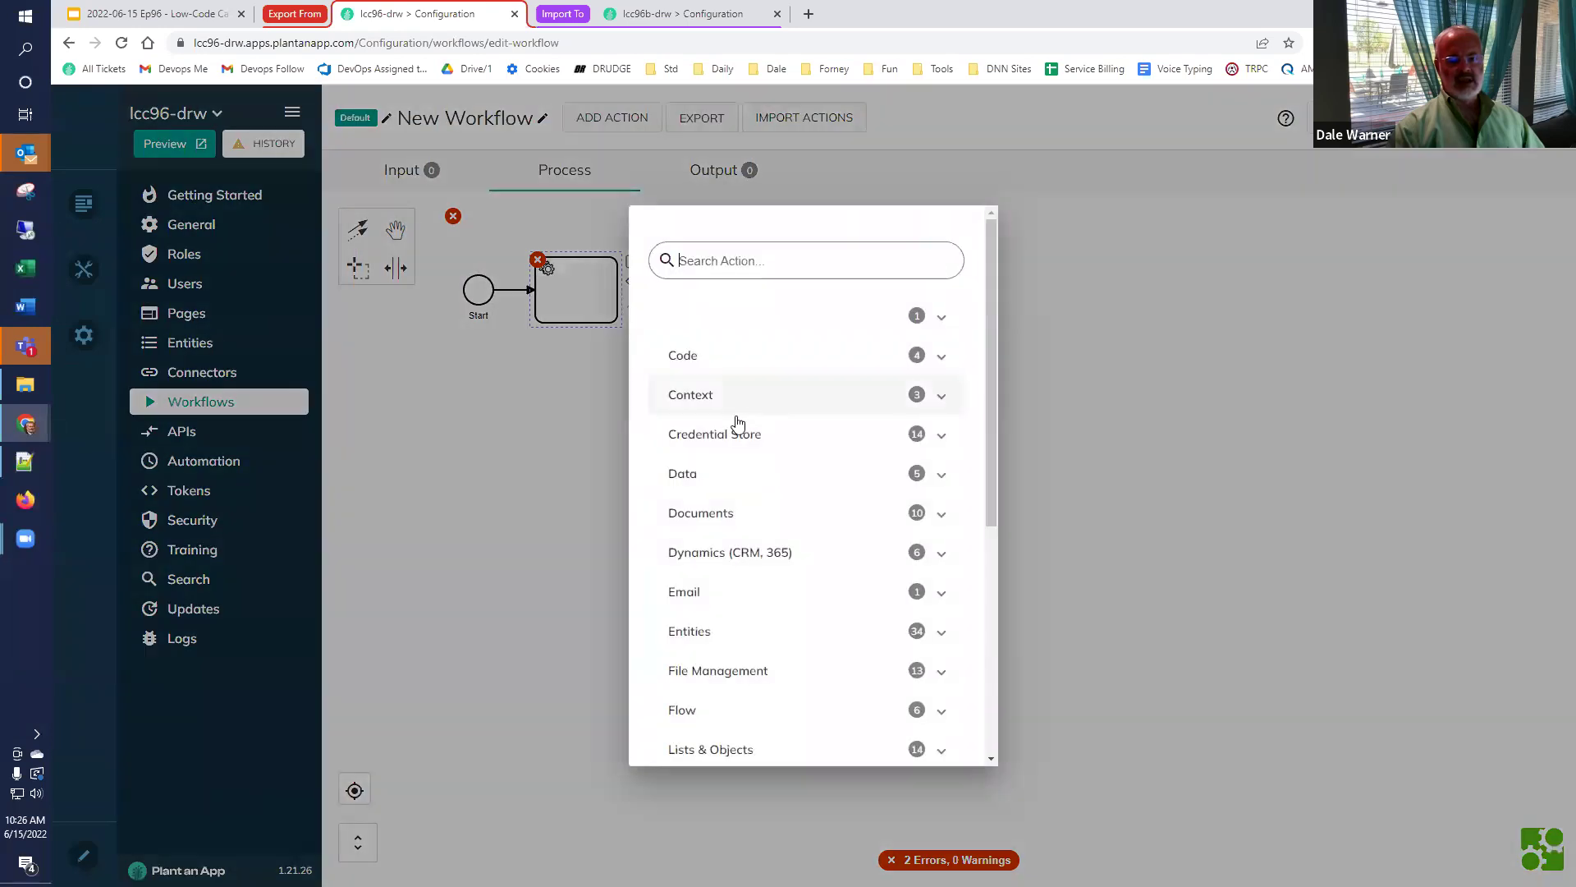
{"action": "scroll", "coordinate": [738, 423], "scroll_direction": "down", "scroll_amount": 5}
{"action": "left_click", "coordinate": [702, 306]}
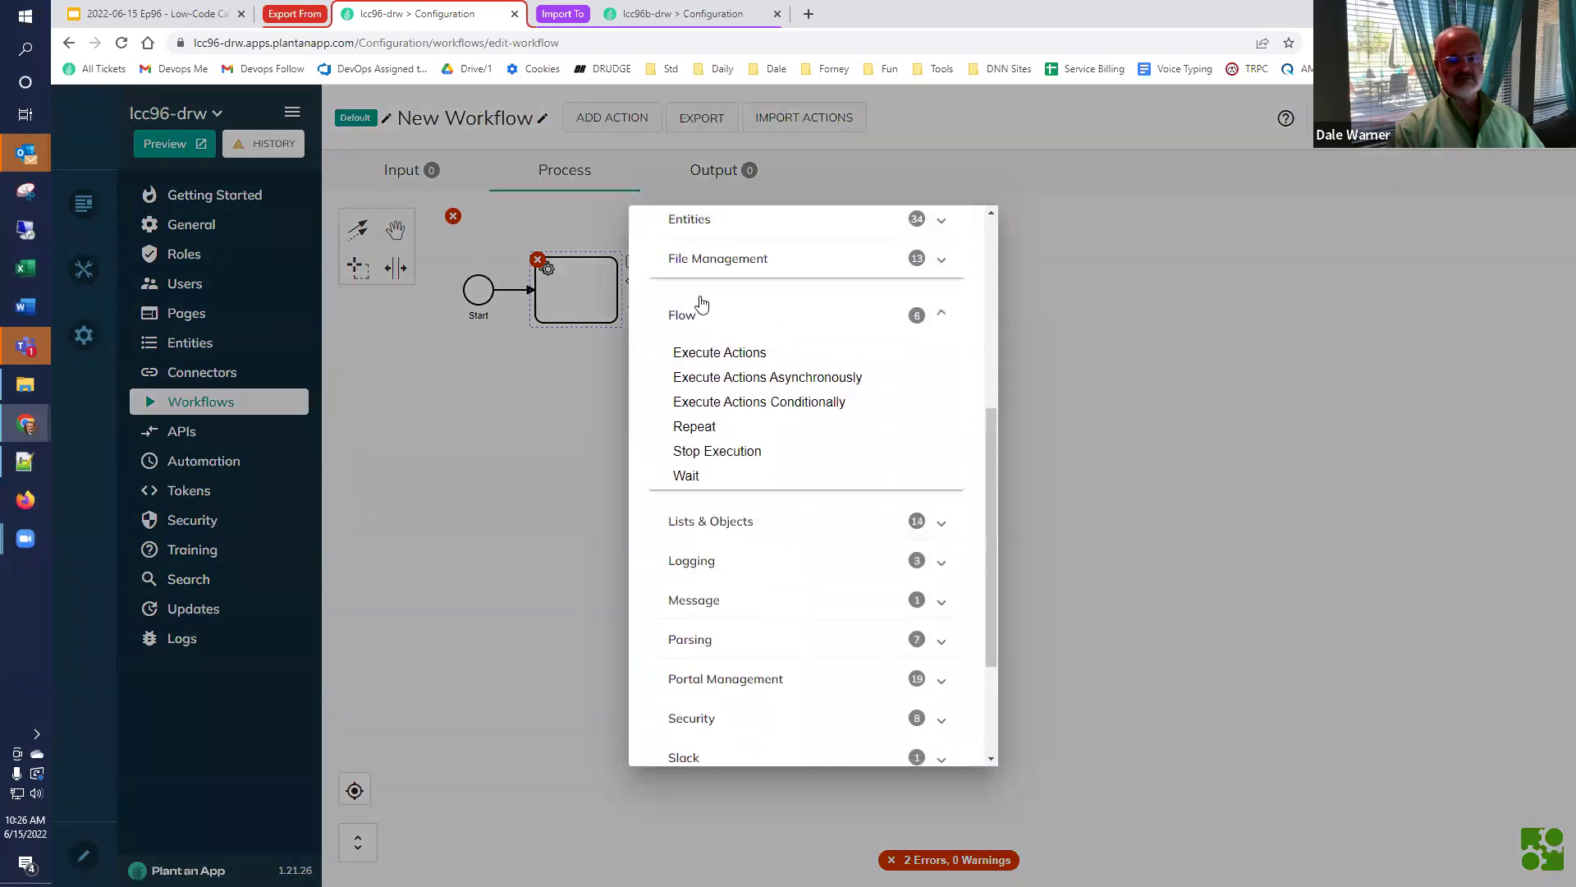
{"action": "left_click", "coordinate": [704, 481]}
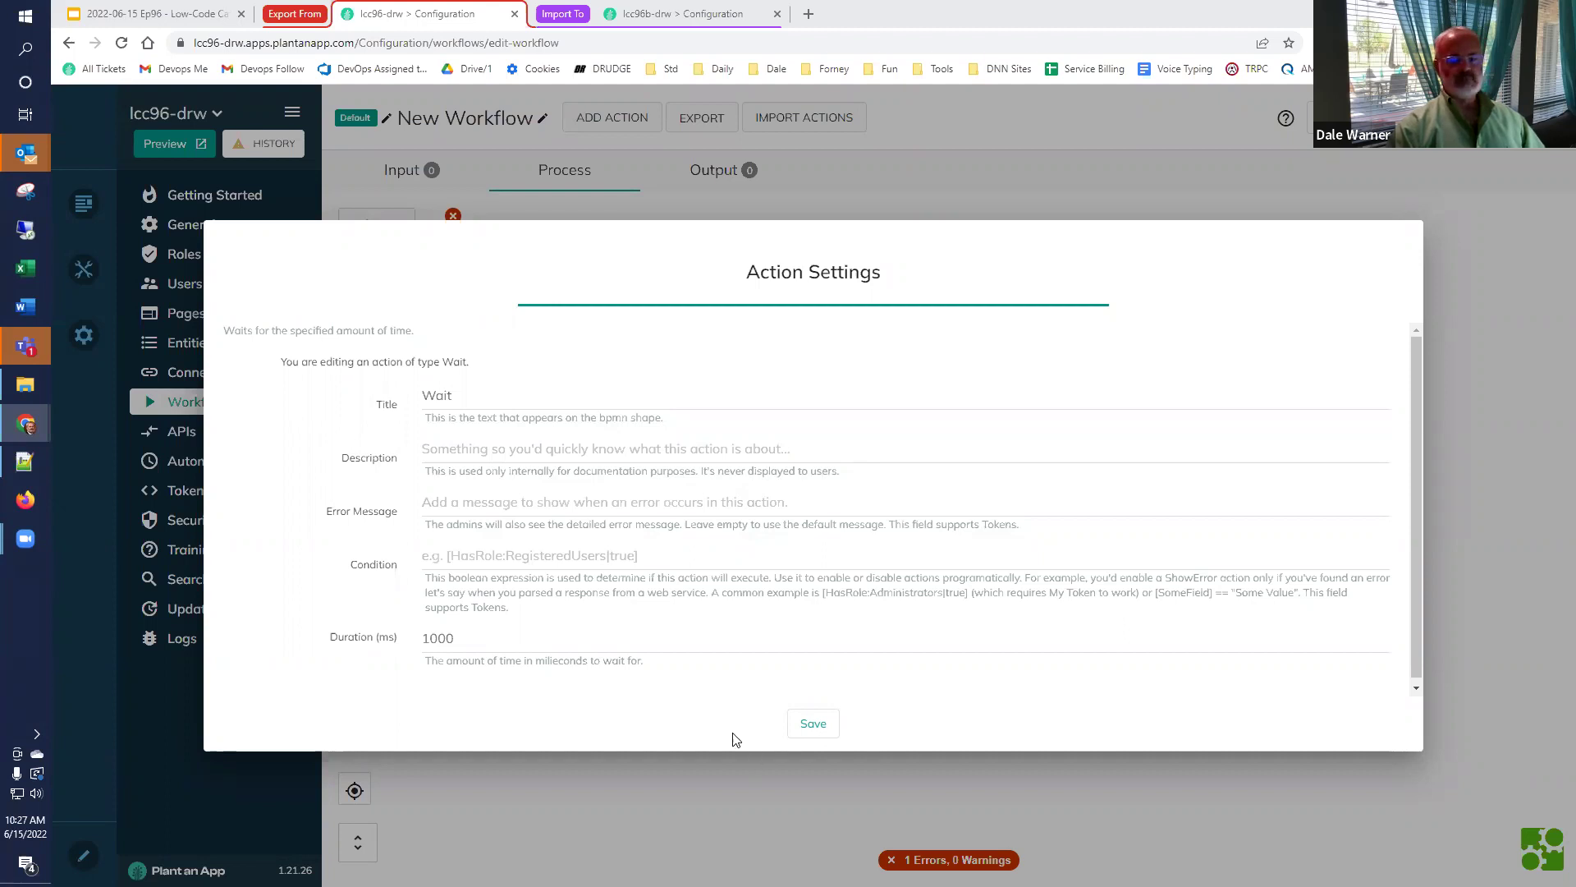
Replace the Wait duration with [duration] and save the action settings.
{"action": "left_click", "coordinate": [617, 642]}
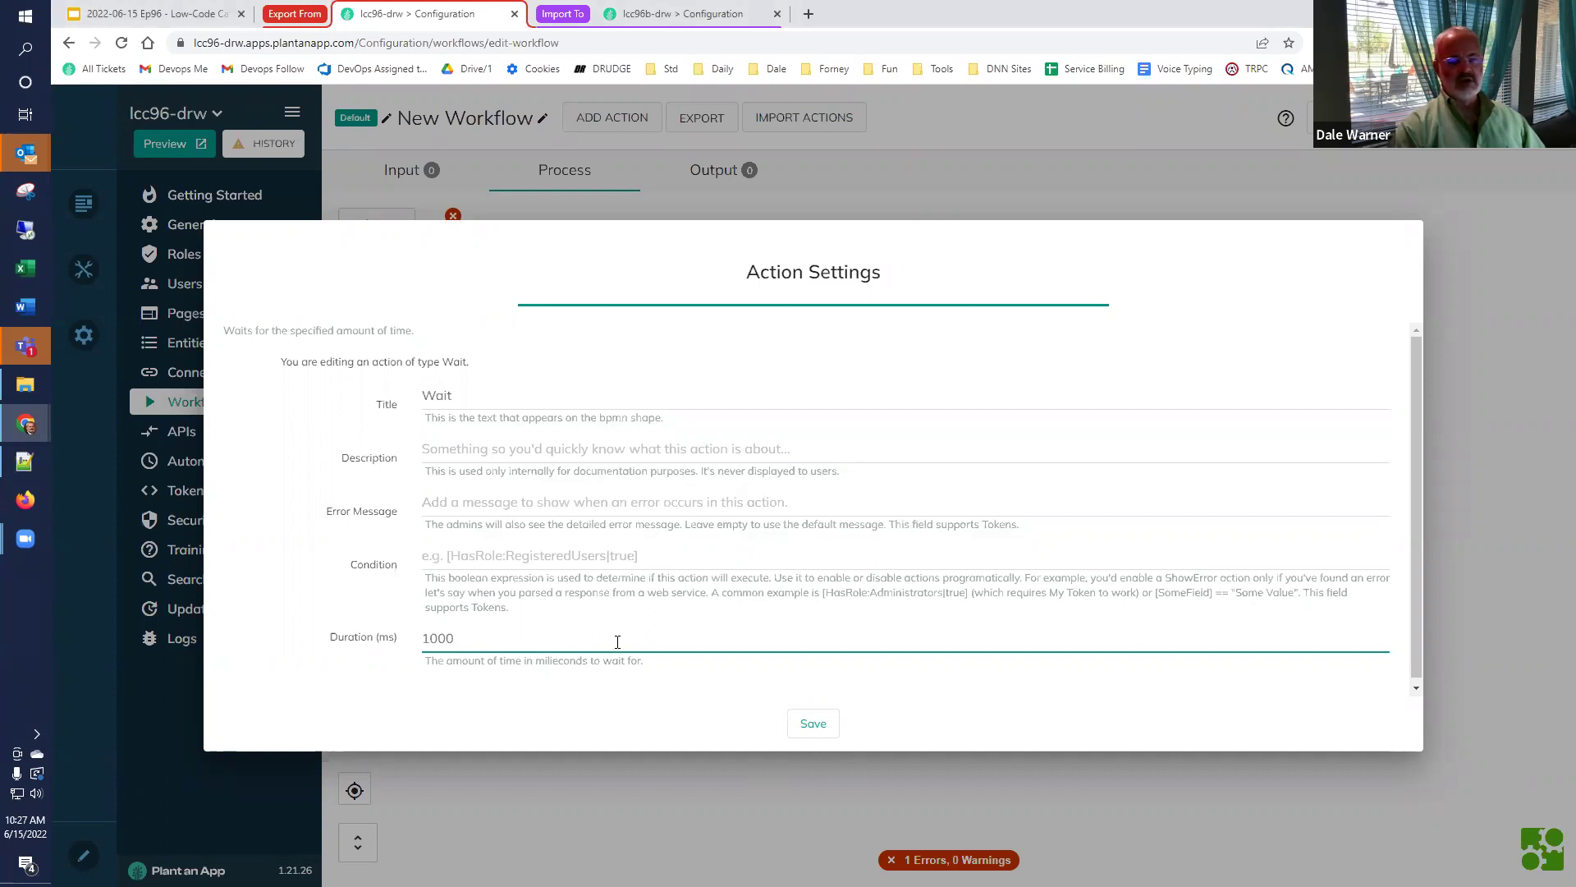
{"action": "key", "text": "ctrl+a"}
{"action": "key", "text": "BackSpace"}
{"action": "type", "text": "["}
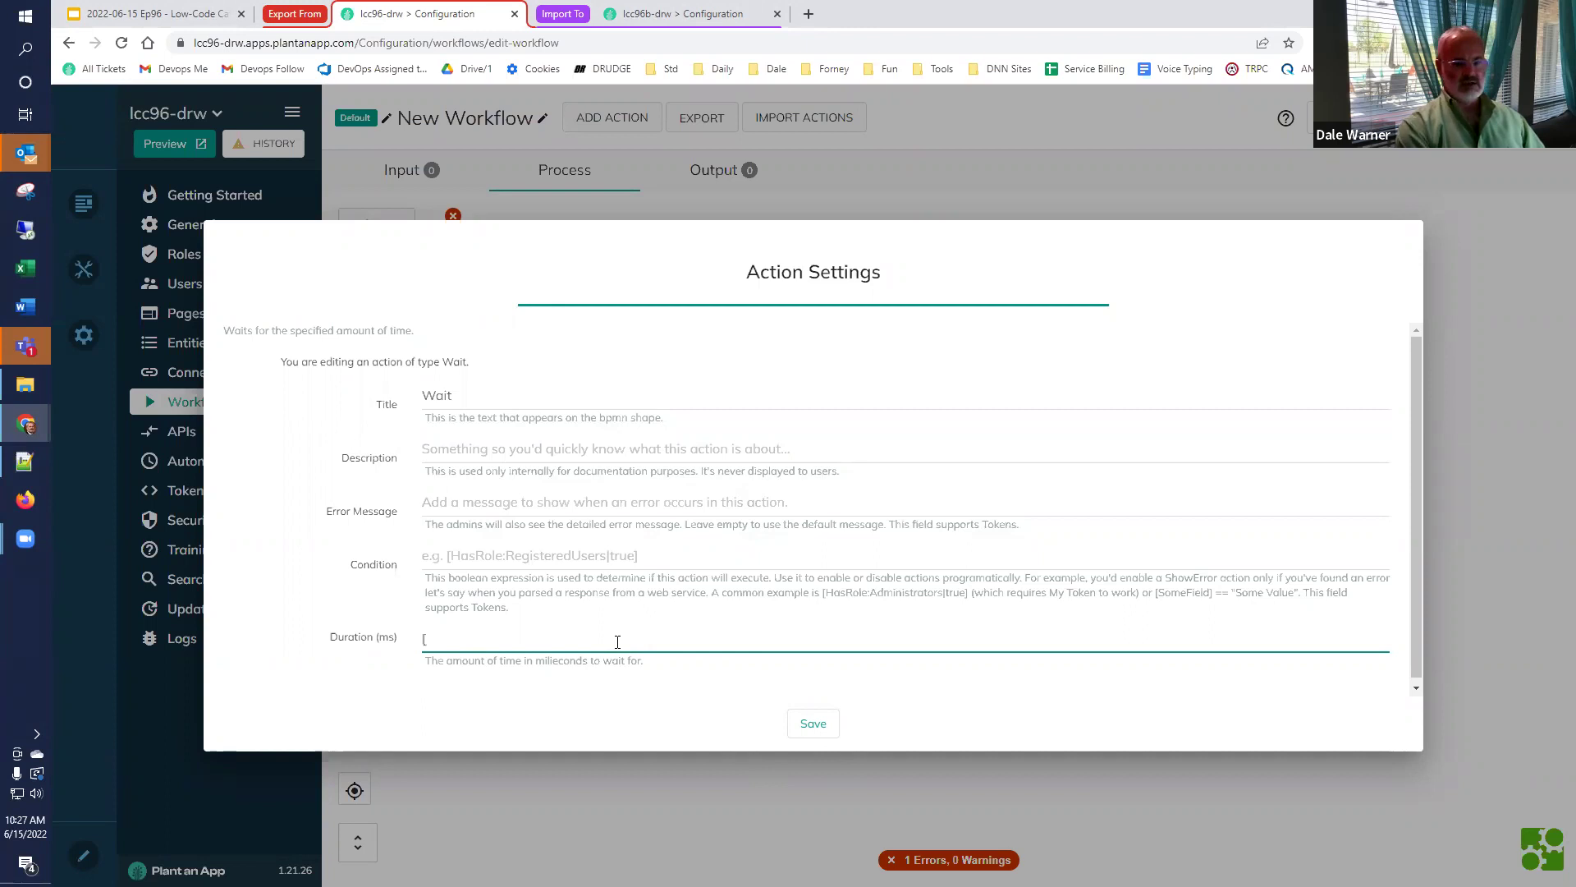
{"action": "type", "text": "duration]"}
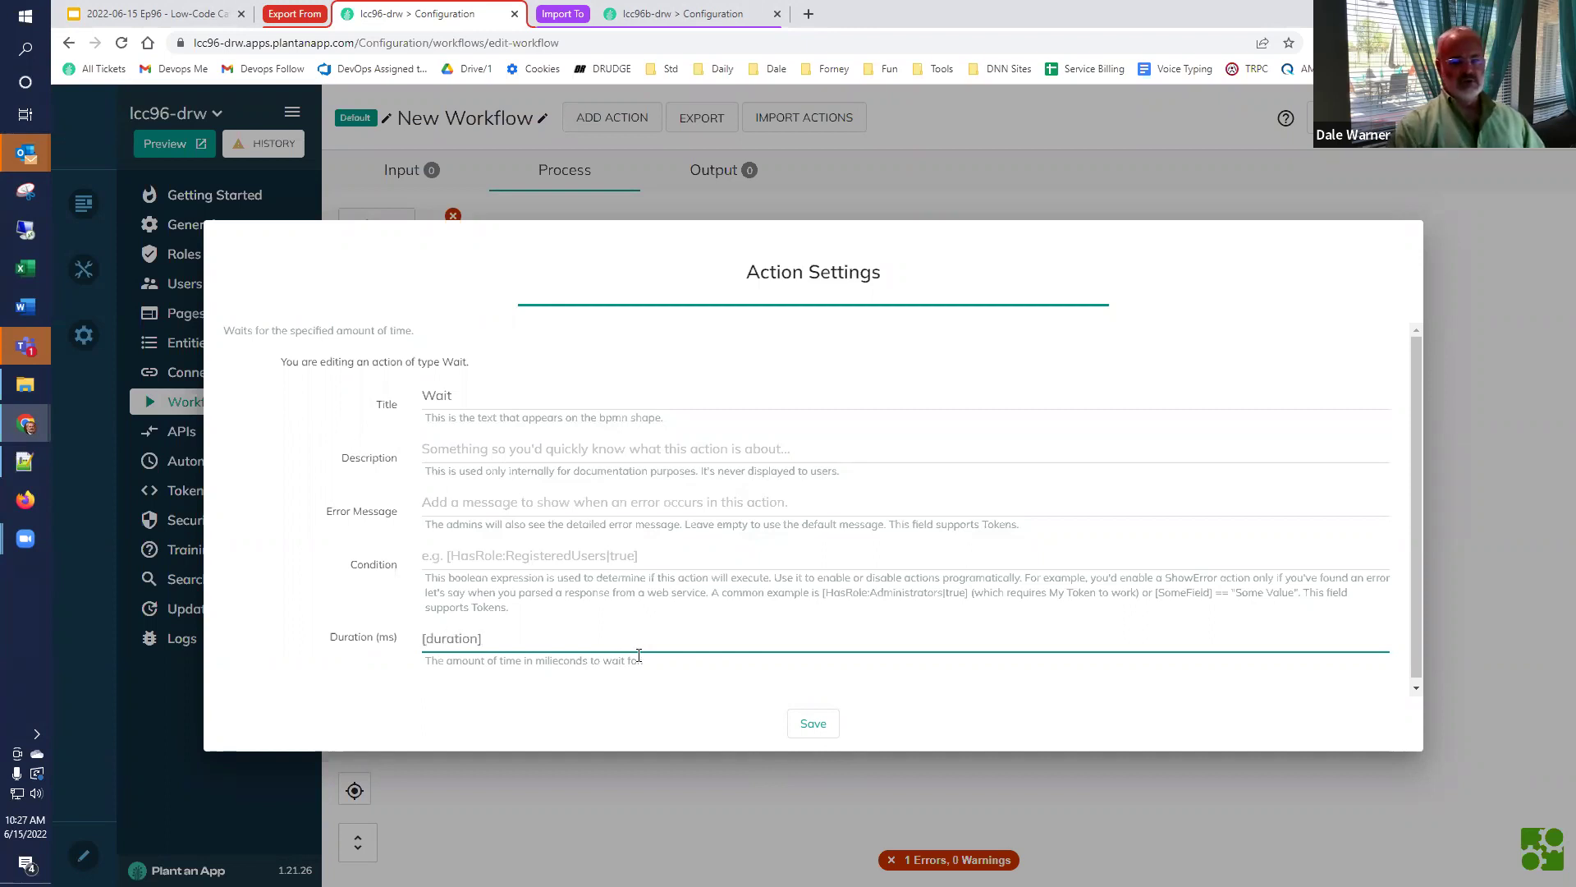
{"action": "left_click", "coordinate": [823, 728]}
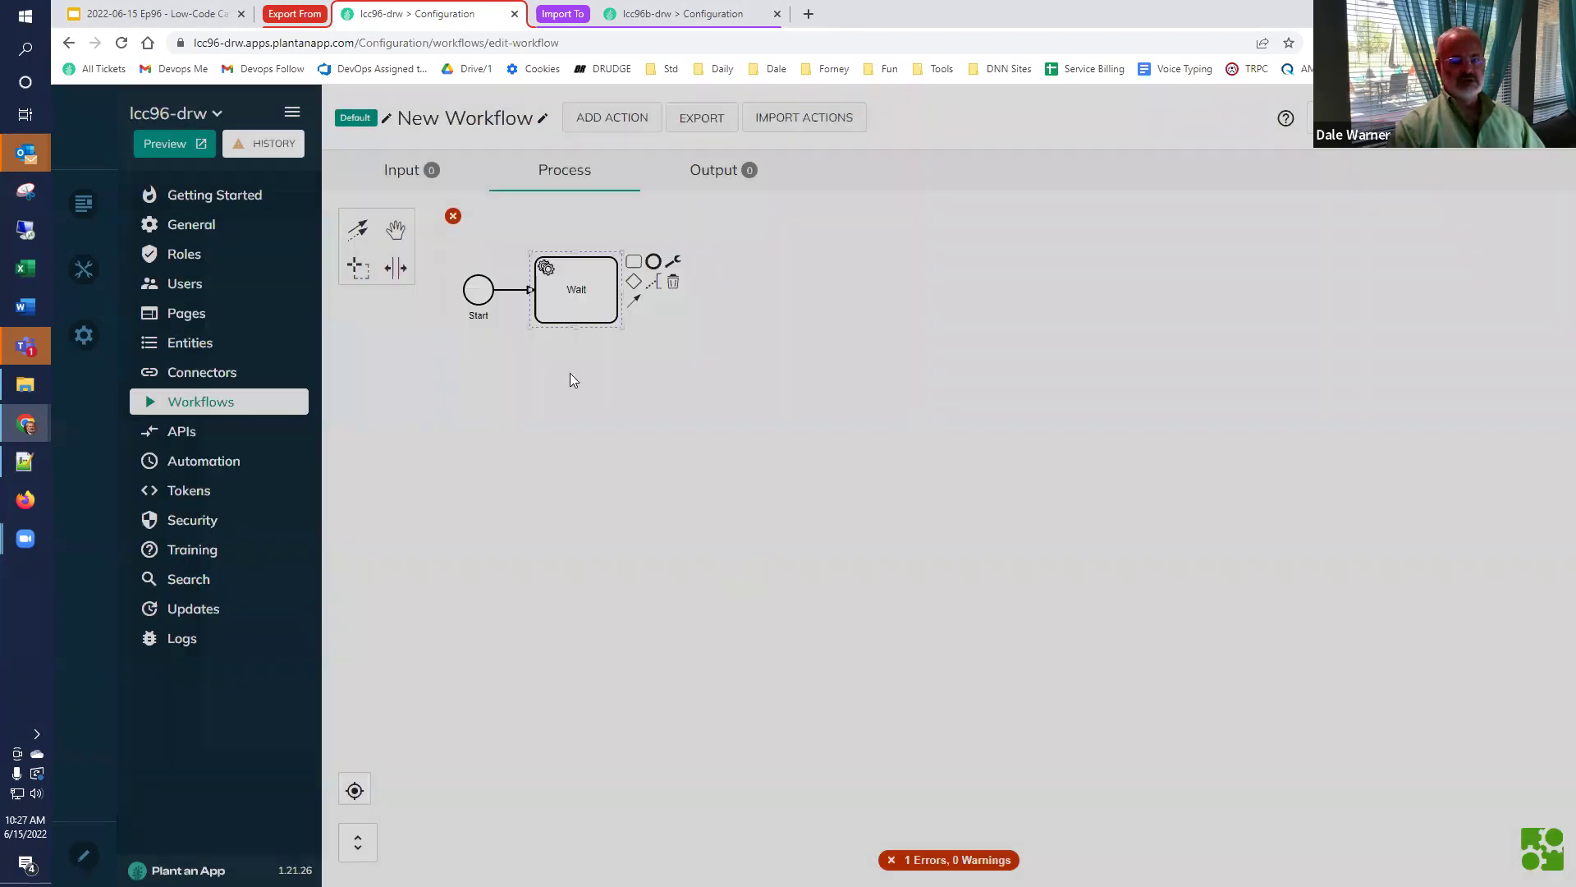
Add a Text input parameter named 'duration' to the workflow.
{"action": "left_click", "coordinate": [403, 170]}
{"action": "left_click", "coordinate": [408, 287]}
{"action": "type", "text": "duratiu"}
{"action": "key", "text": "BackSpace"}
{"action": "type", "text": "on"}
{"action": "left_click", "coordinate": [596, 294]}
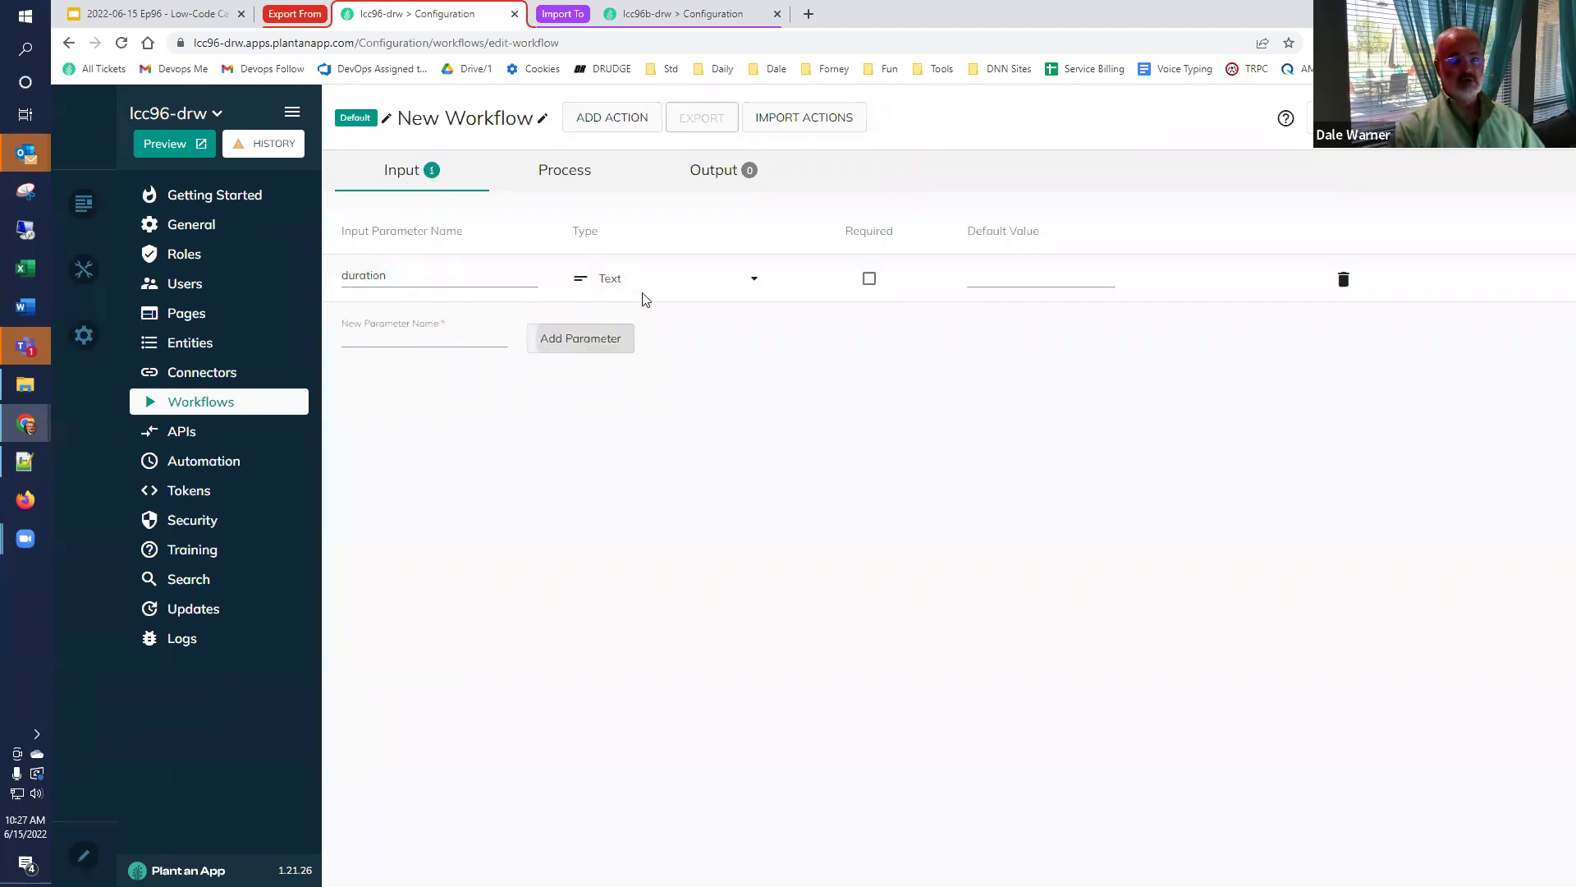
Mark the duration input required and rename the workflow to 'Wait Demo'.
{"action": "left_click", "coordinate": [870, 279]}
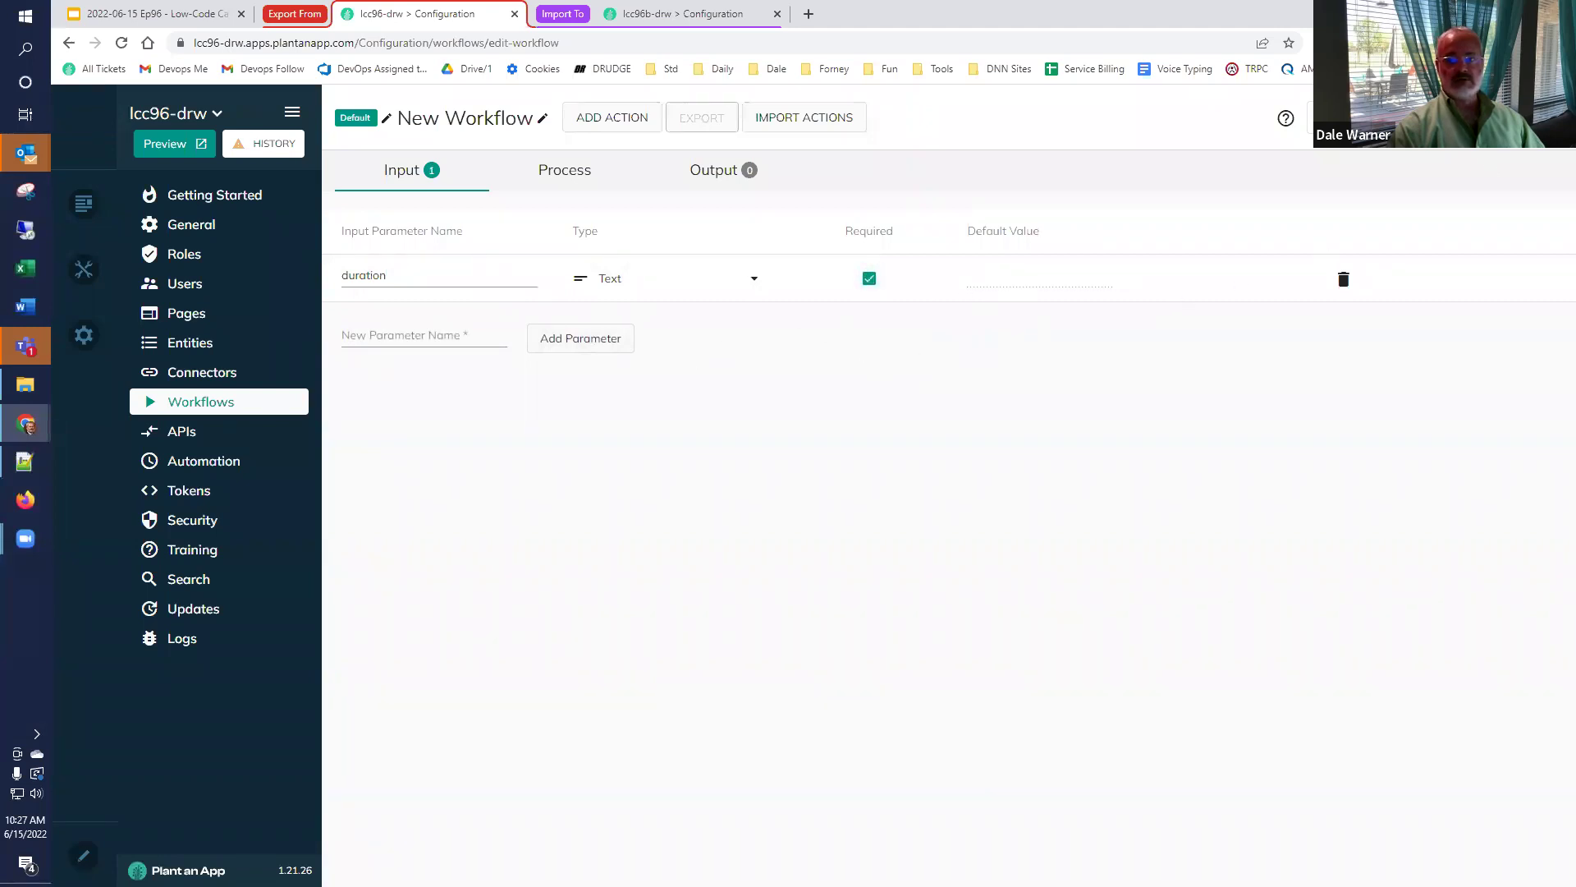
{"action": "left_click", "coordinate": [542, 117]}
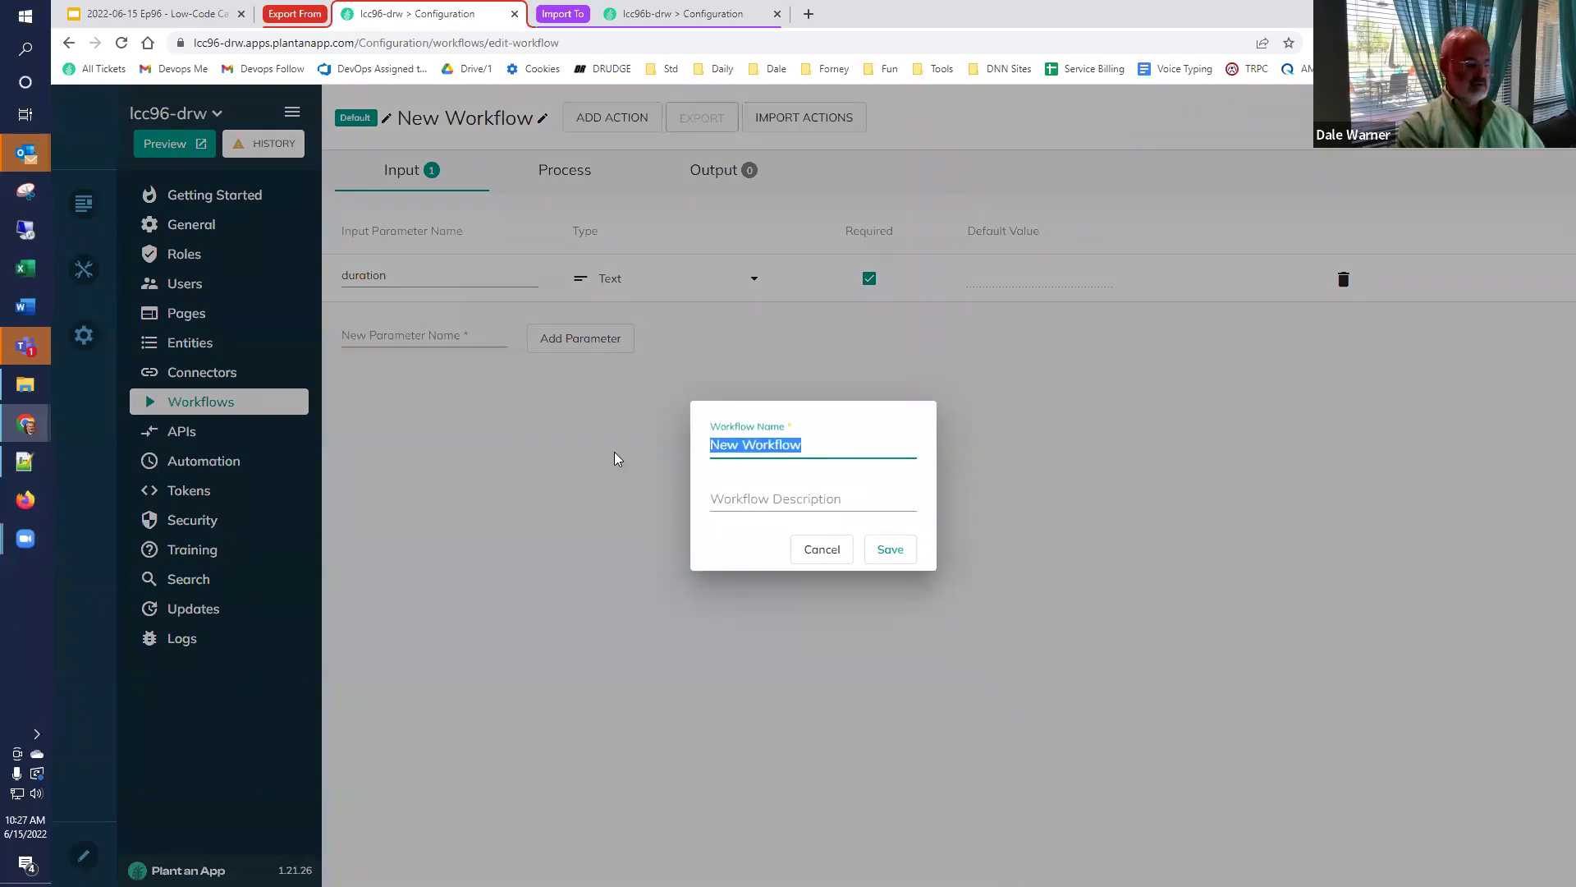
{"action": "type", "text": "Wait Demo"}
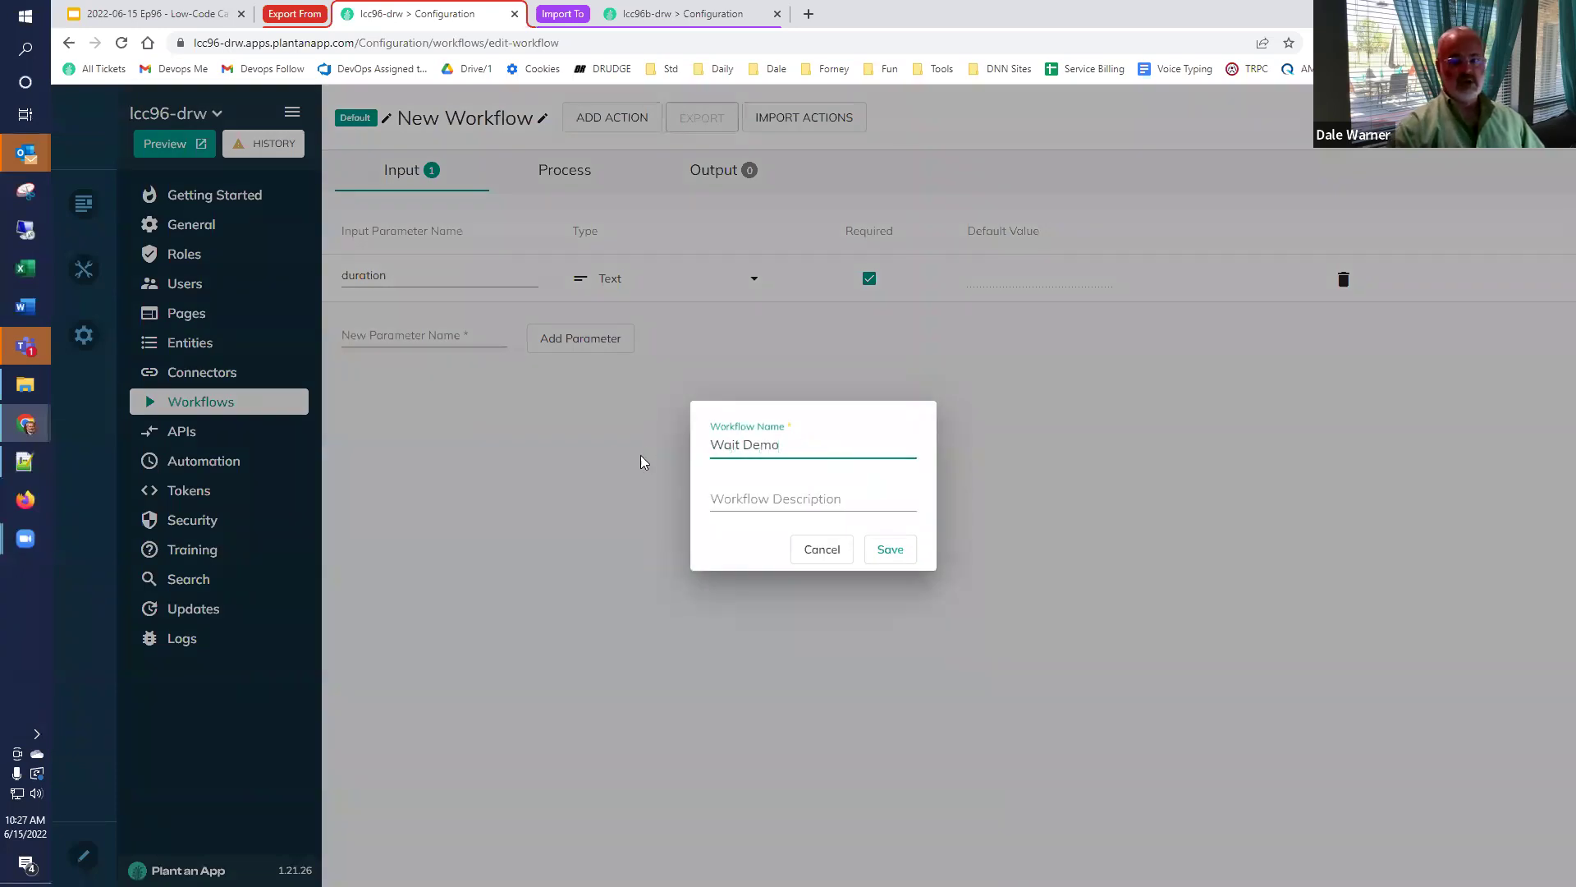
{"action": "left_click", "coordinate": [907, 552]}
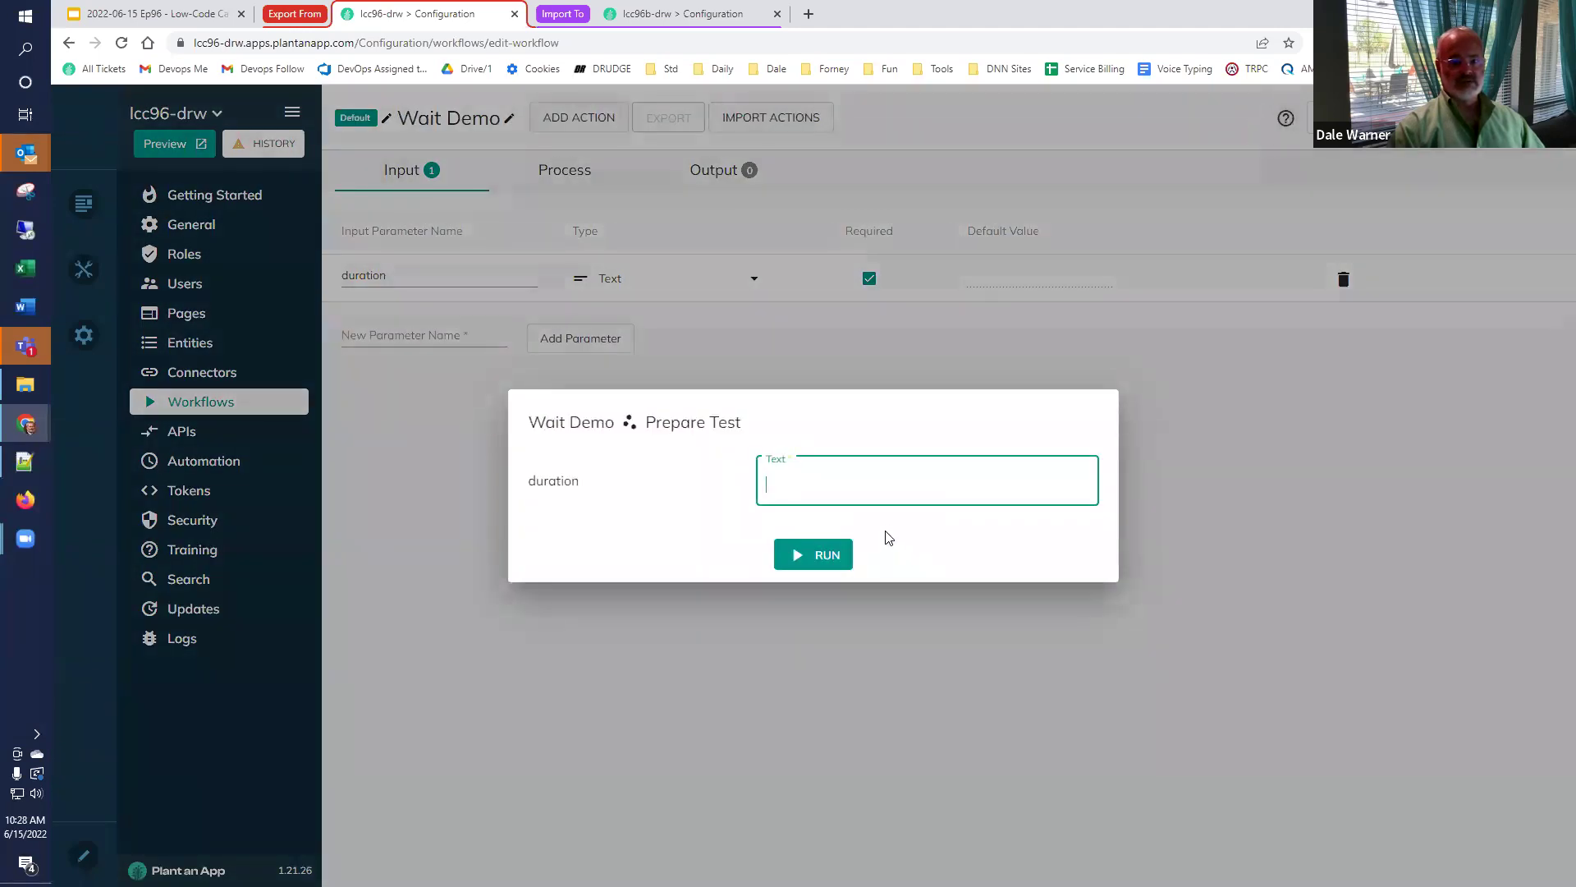
Test-run with duration 2000 (2.012 s), then 1000 (1.006 s), and save the workflow.
{"action": "type", "text": "2000"}
{"action": "left_click", "coordinate": [817, 564]}
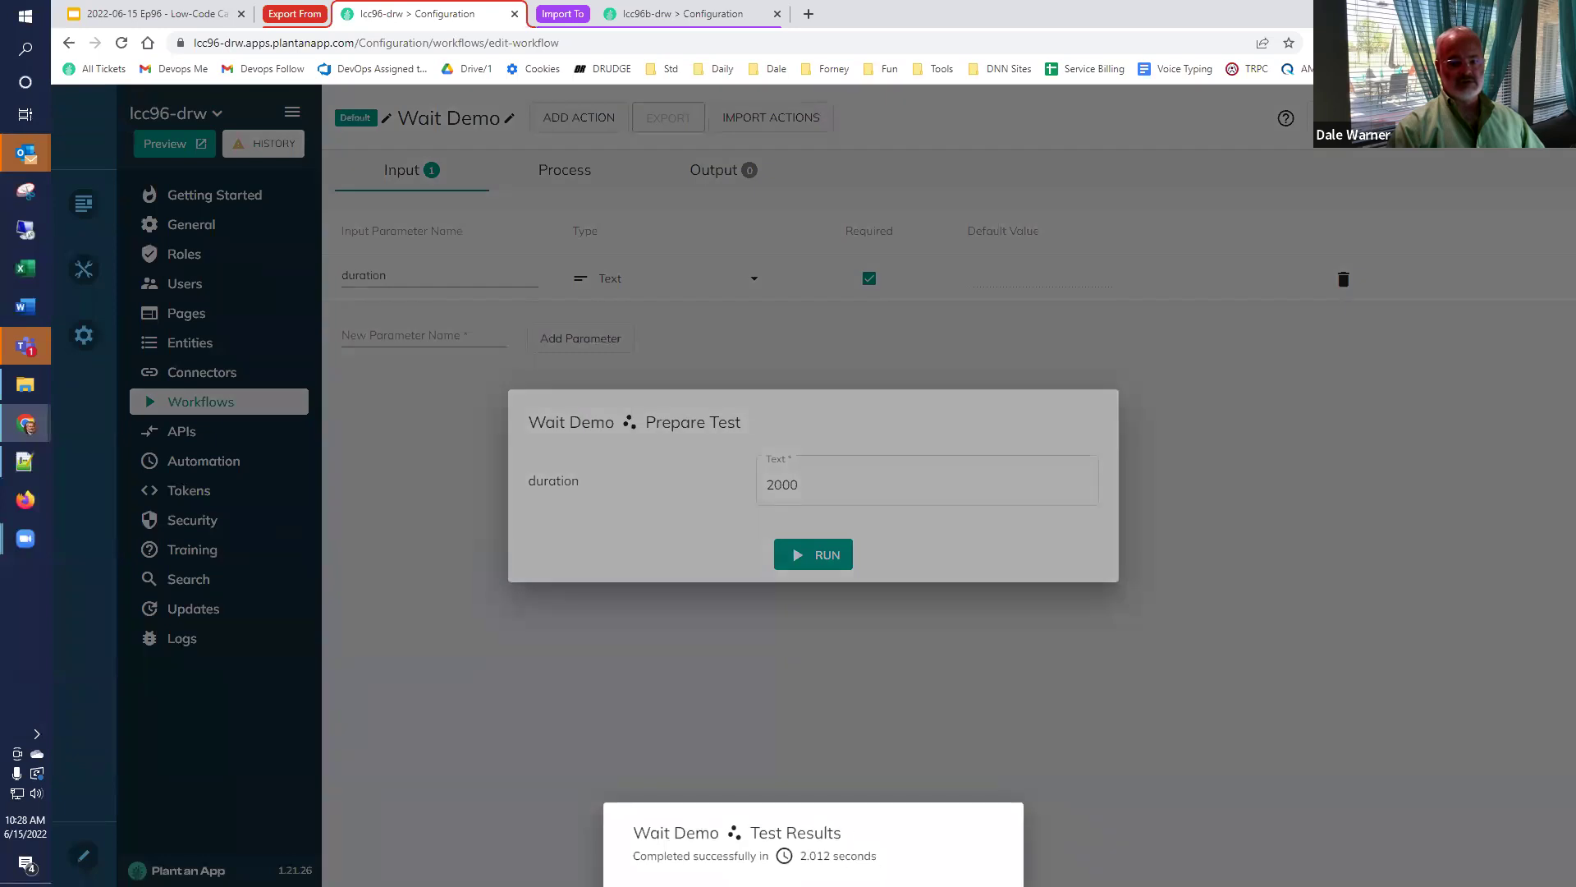
{"action": "left_click", "coordinate": [834, 484]}
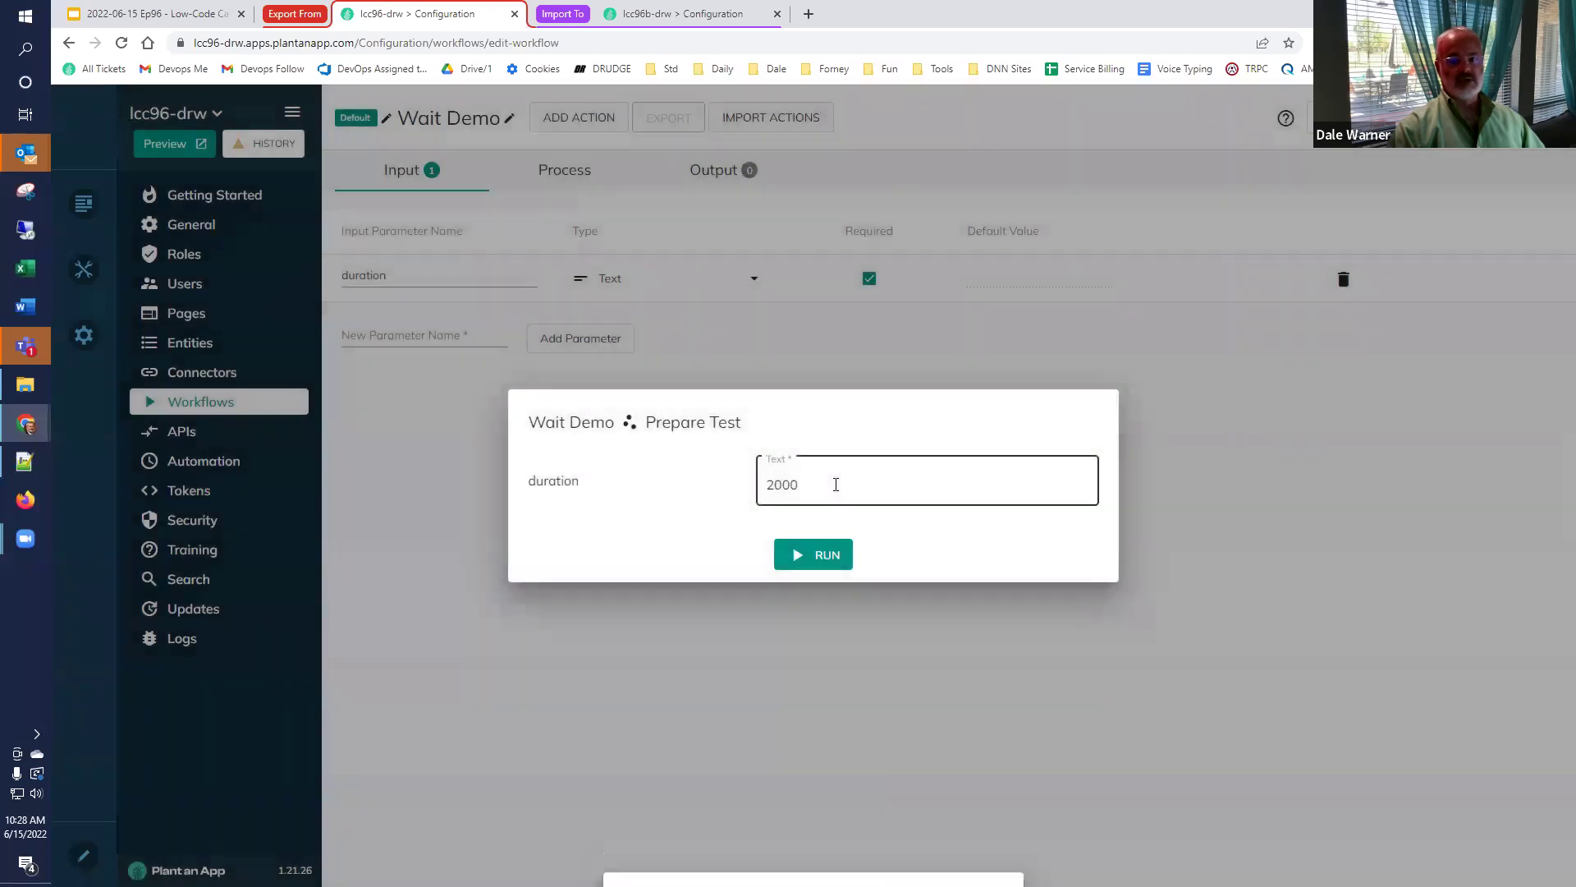
{"action": "left_click_drag", "start_coordinate": [835, 483], "coordinate": [702, 500]}
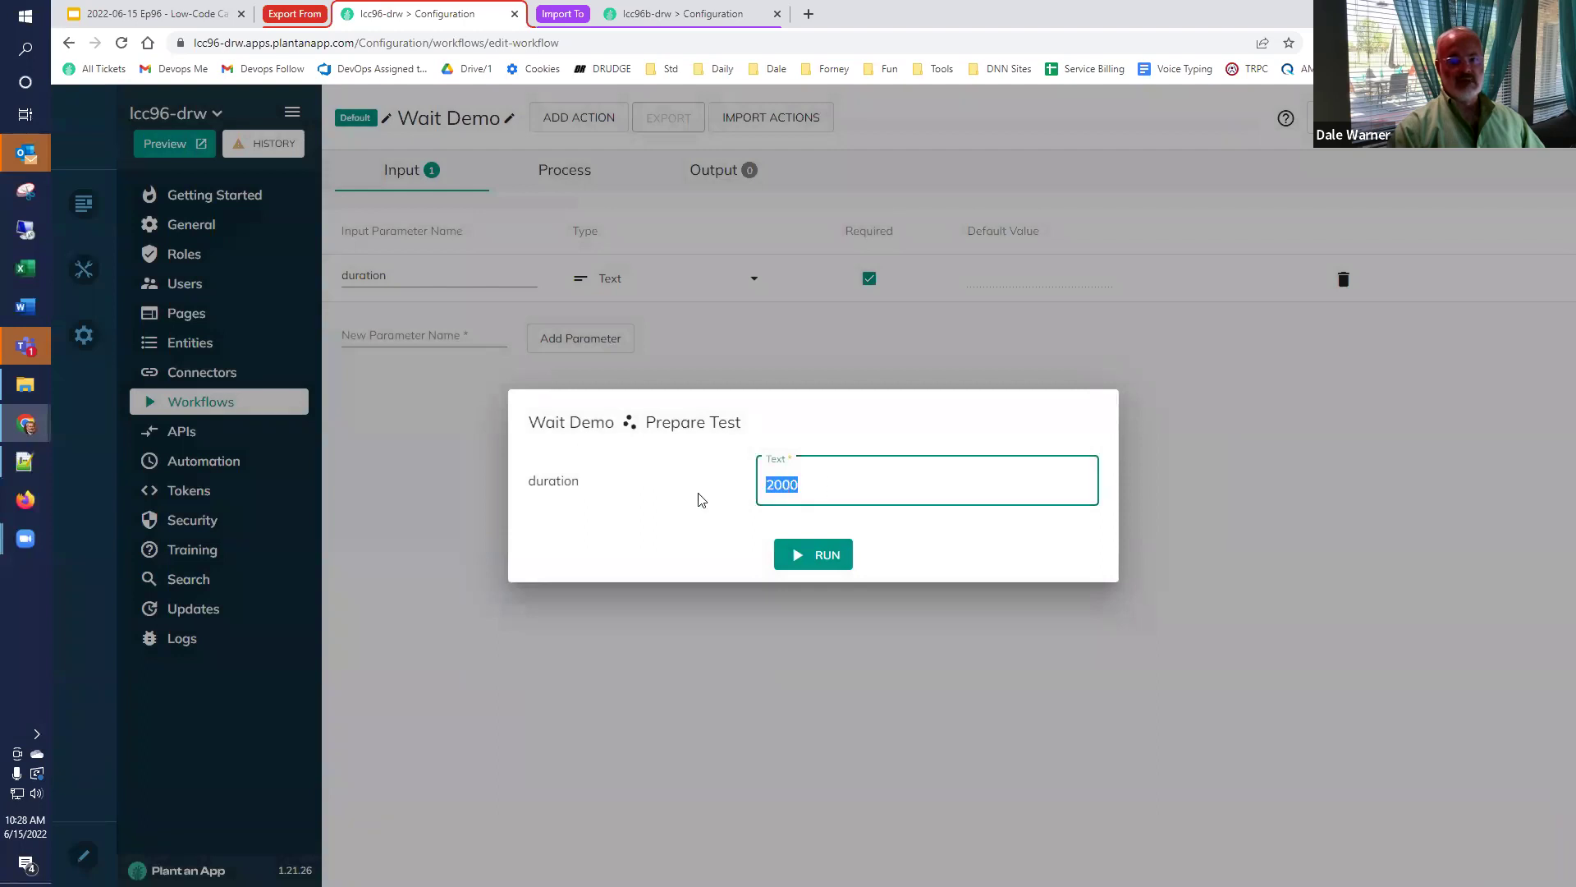
{"action": "type", "text": "1000"}
{"action": "left_click", "coordinate": [828, 556]}
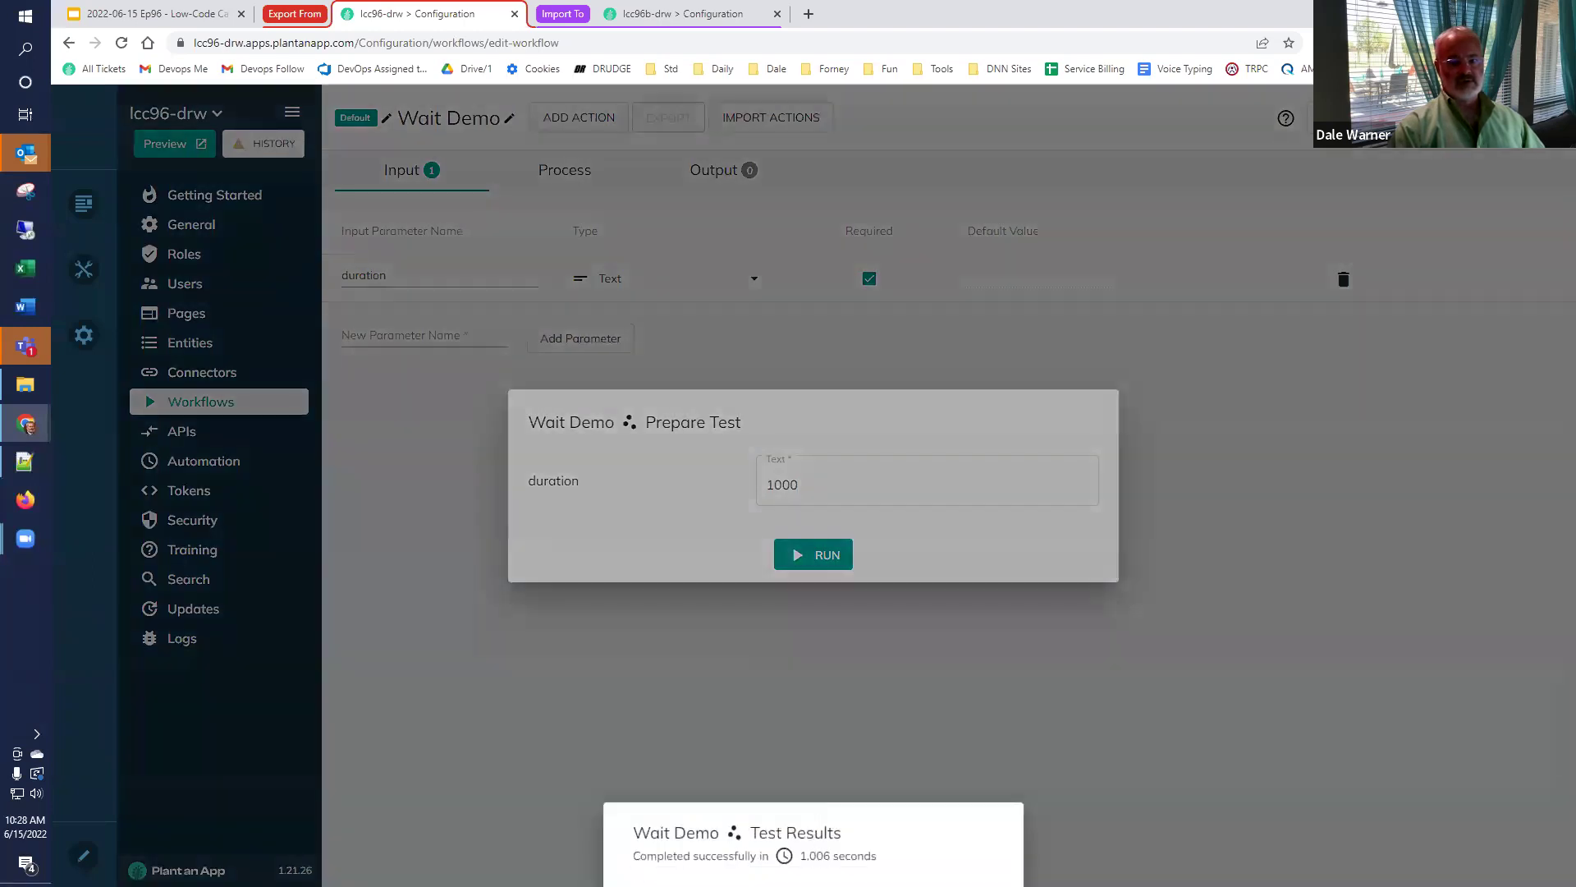
{"action": "left_click", "coordinate": [972, 698]}
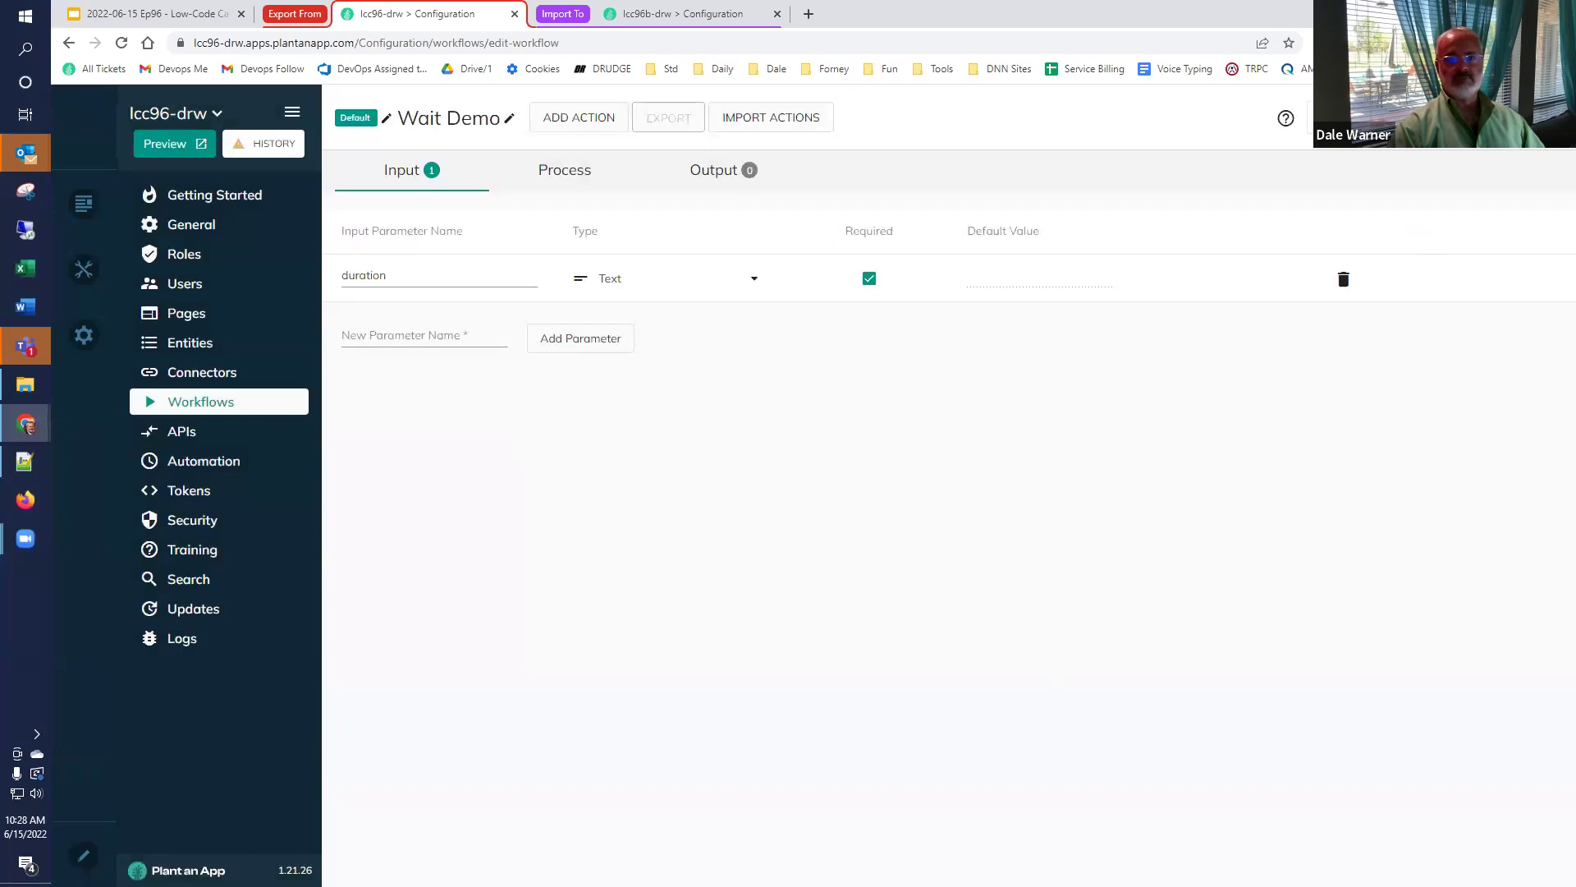
{"action": "left_click", "coordinate": [1310, 118]}
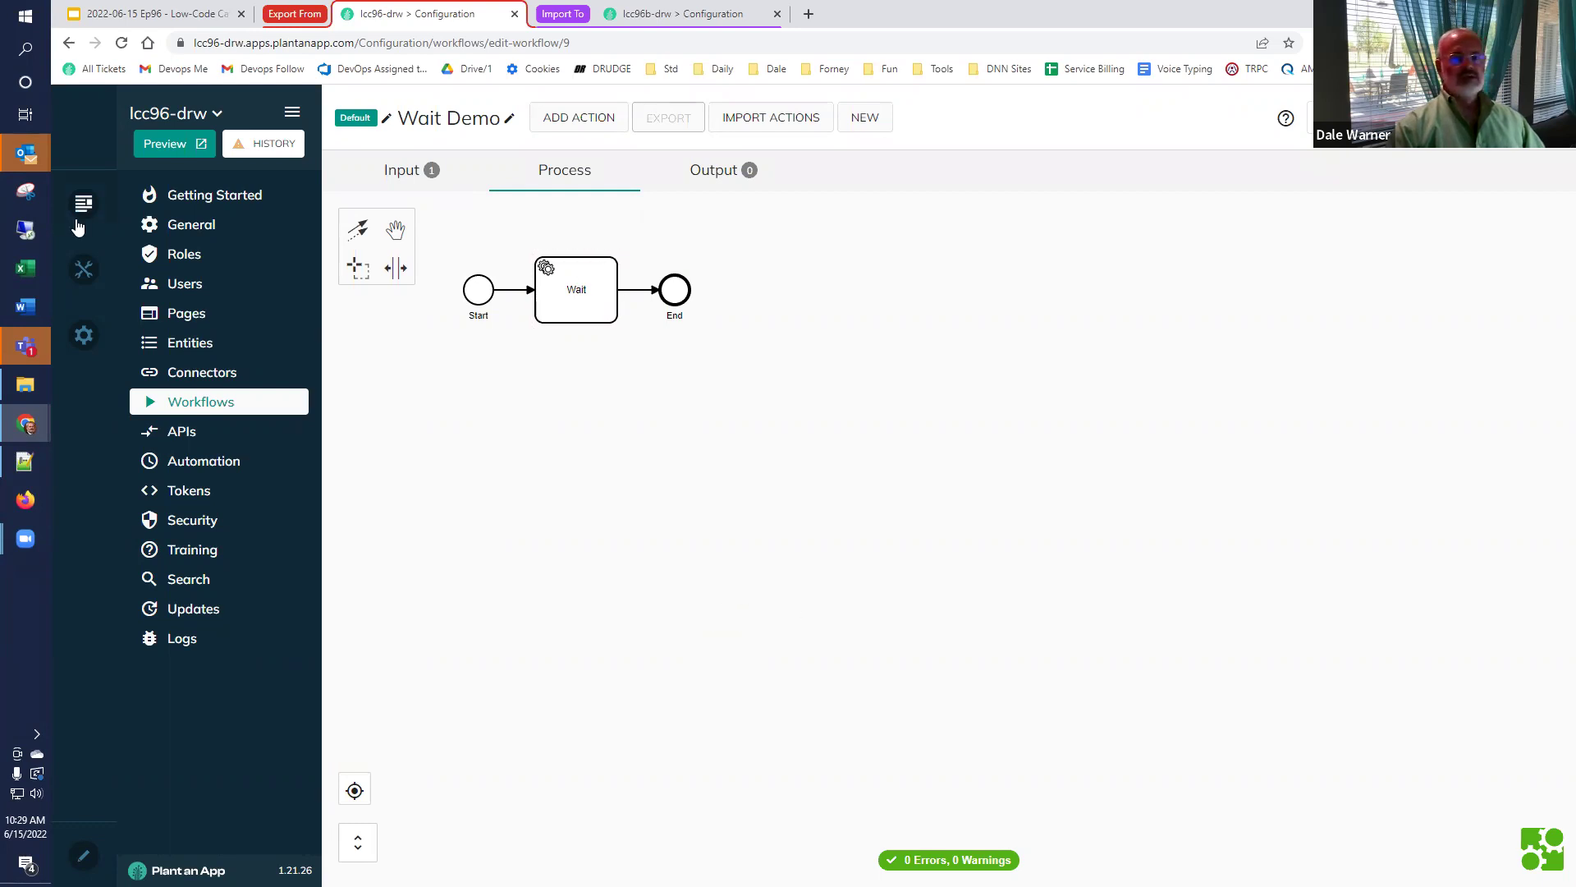
Switch to the Google Slides deck showing the Hands-on low-coding demonstrations slide.
{"action": "left_click", "coordinate": [131, 18]}
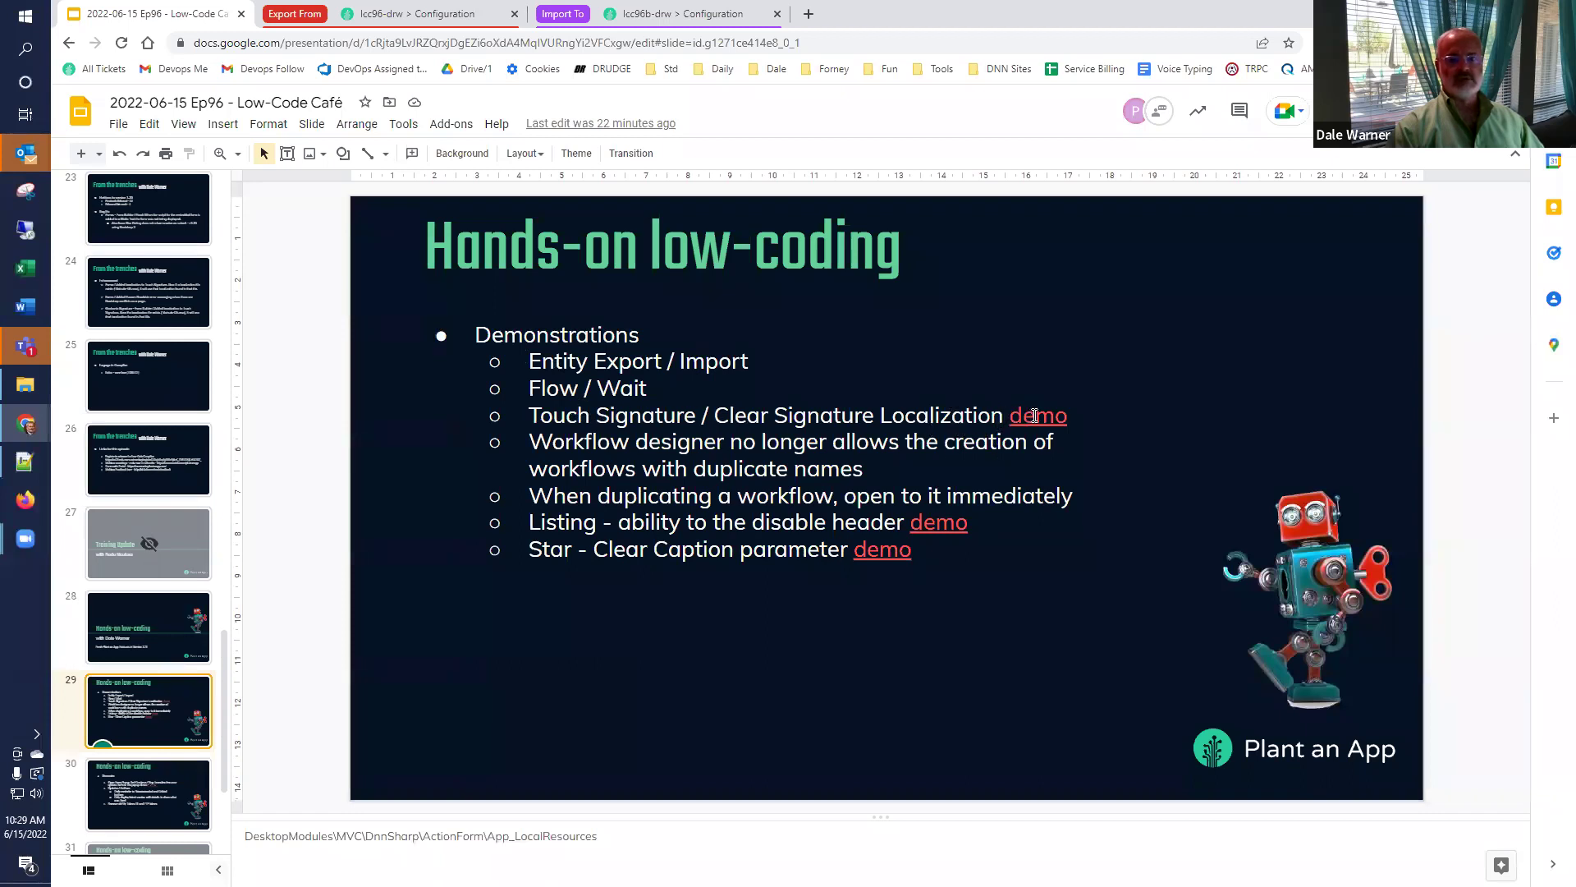
Follow the Touch Signature 'demo' link to the Clear Signature test page.
{"action": "left_click", "coordinate": [1035, 415]}
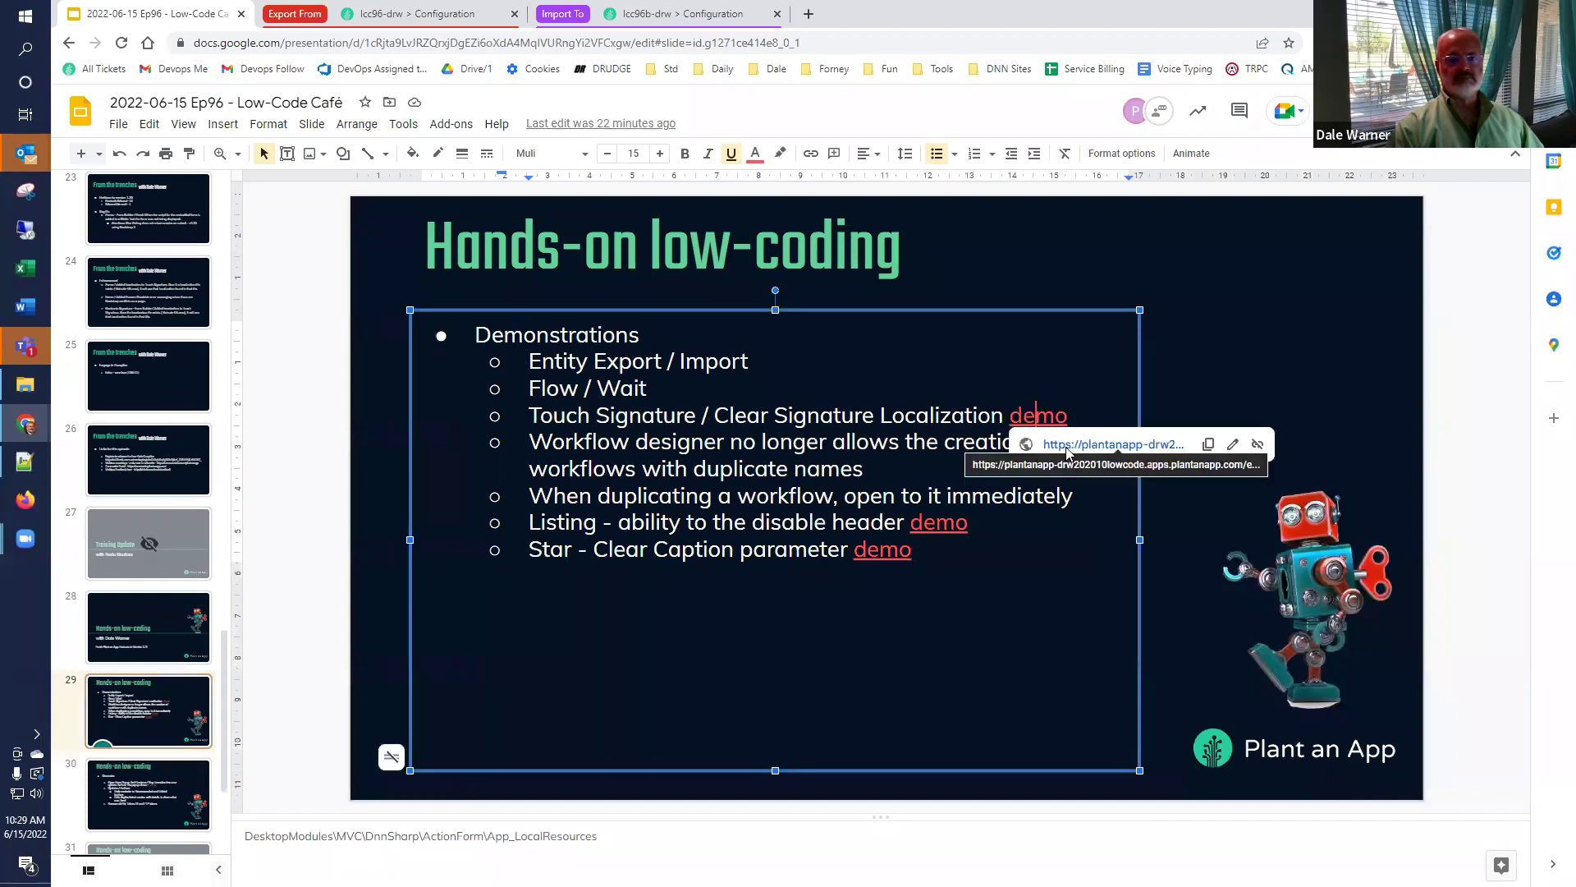
{"action": "left_click", "coordinate": [1067, 447]}
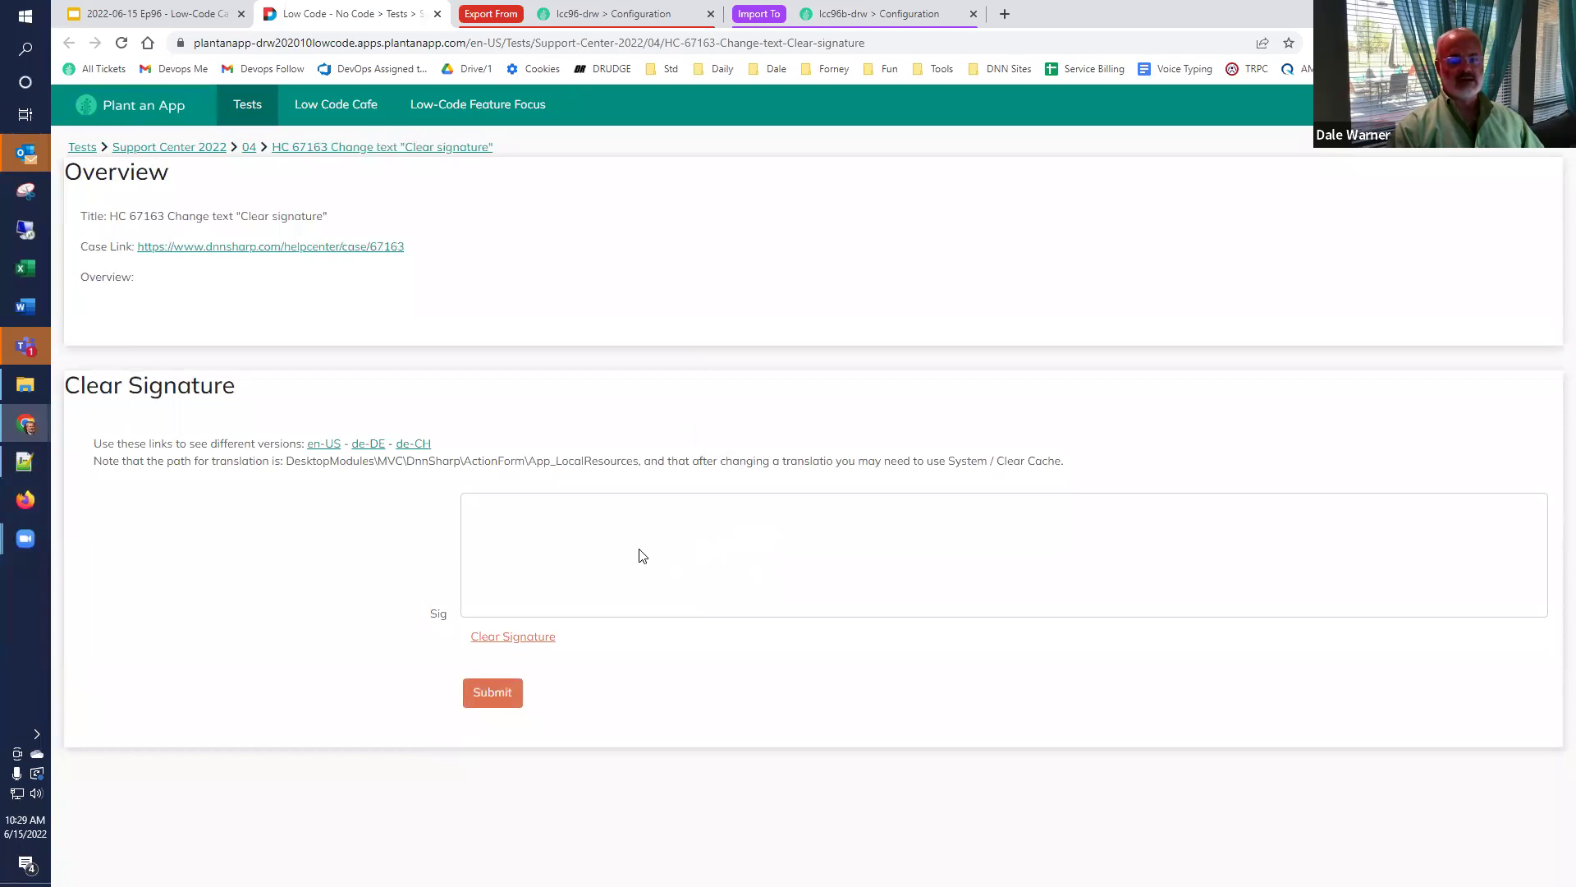
Draw and clear a test signature, then repeat it on the de-DE version of the page.
{"action": "mouse_move", "coordinate": [672, 535]}
{"action": "left_mouse_down"}
{"action": "mouse_move", "coordinate": [643, 561]}
{"action": "mouse_move", "coordinate": [567, 558]}
{"action": "mouse_move", "coordinate": [708, 538]}
{"action": "mouse_move", "coordinate": [727, 564]}
{"action": "mouse_move", "coordinate": [761, 564]}
{"action": "mouse_move", "coordinate": [806, 598]}
{"action": "mouse_move", "coordinate": [918, 558]}
{"action": "left_mouse_up"}
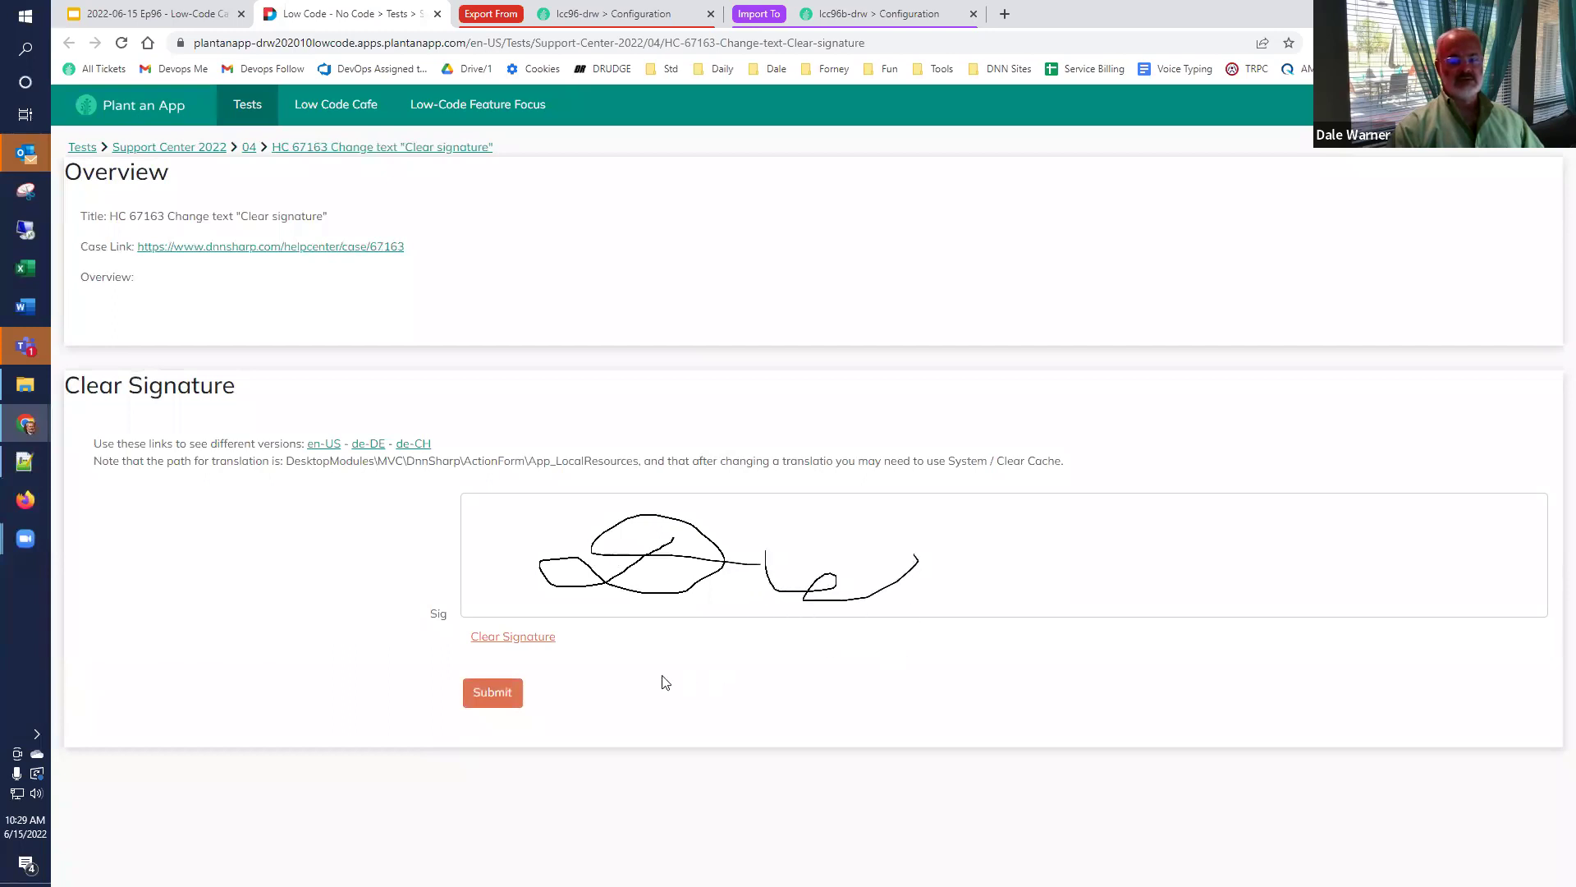
{"action": "left_click", "coordinate": [517, 637]}
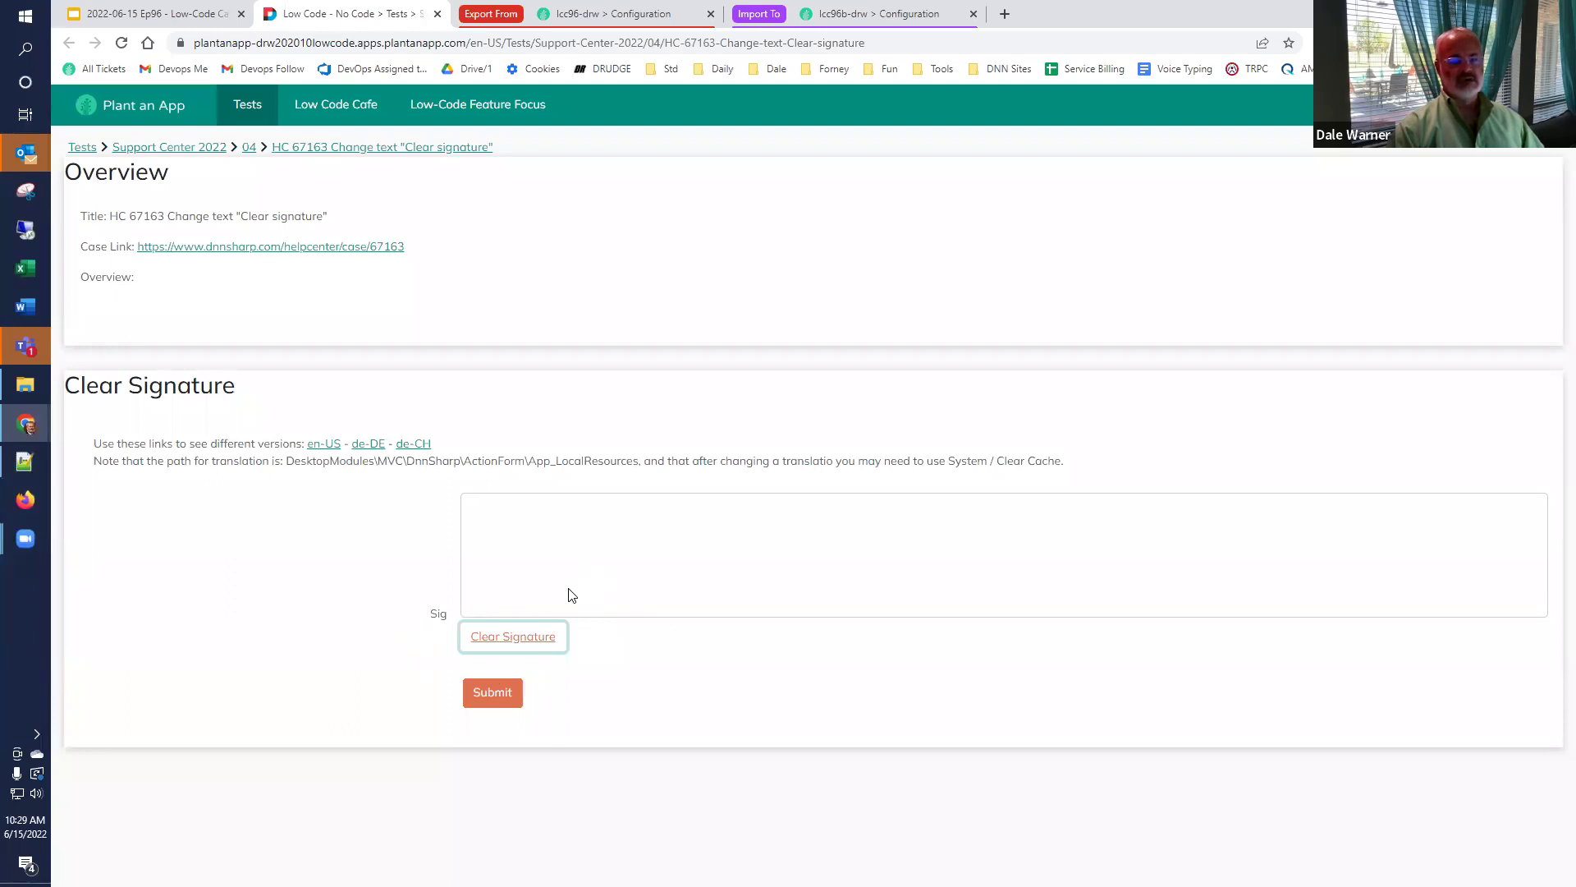
{"action": "left_click", "coordinate": [377, 452]}
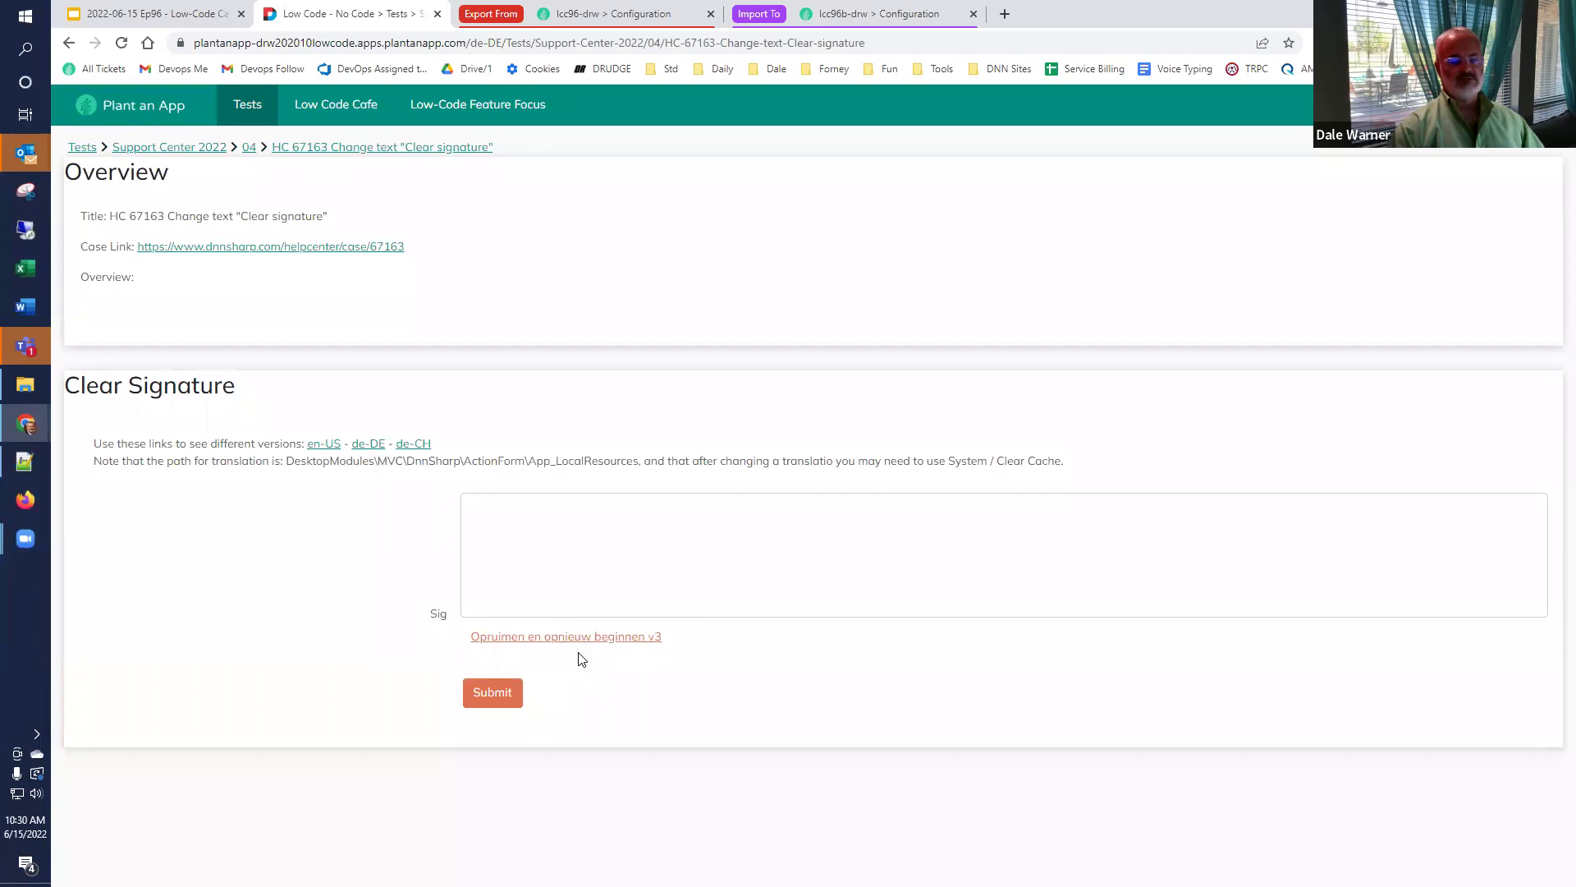
{"action": "mouse_move", "coordinate": [594, 535]}
{"action": "left_mouse_down"}
{"action": "mouse_move", "coordinate": [554, 579]}
{"action": "mouse_move", "coordinate": [575, 585]}
{"action": "mouse_move", "coordinate": [522, 534]}
{"action": "mouse_move", "coordinate": [790, 553]}
{"action": "left_mouse_up"}
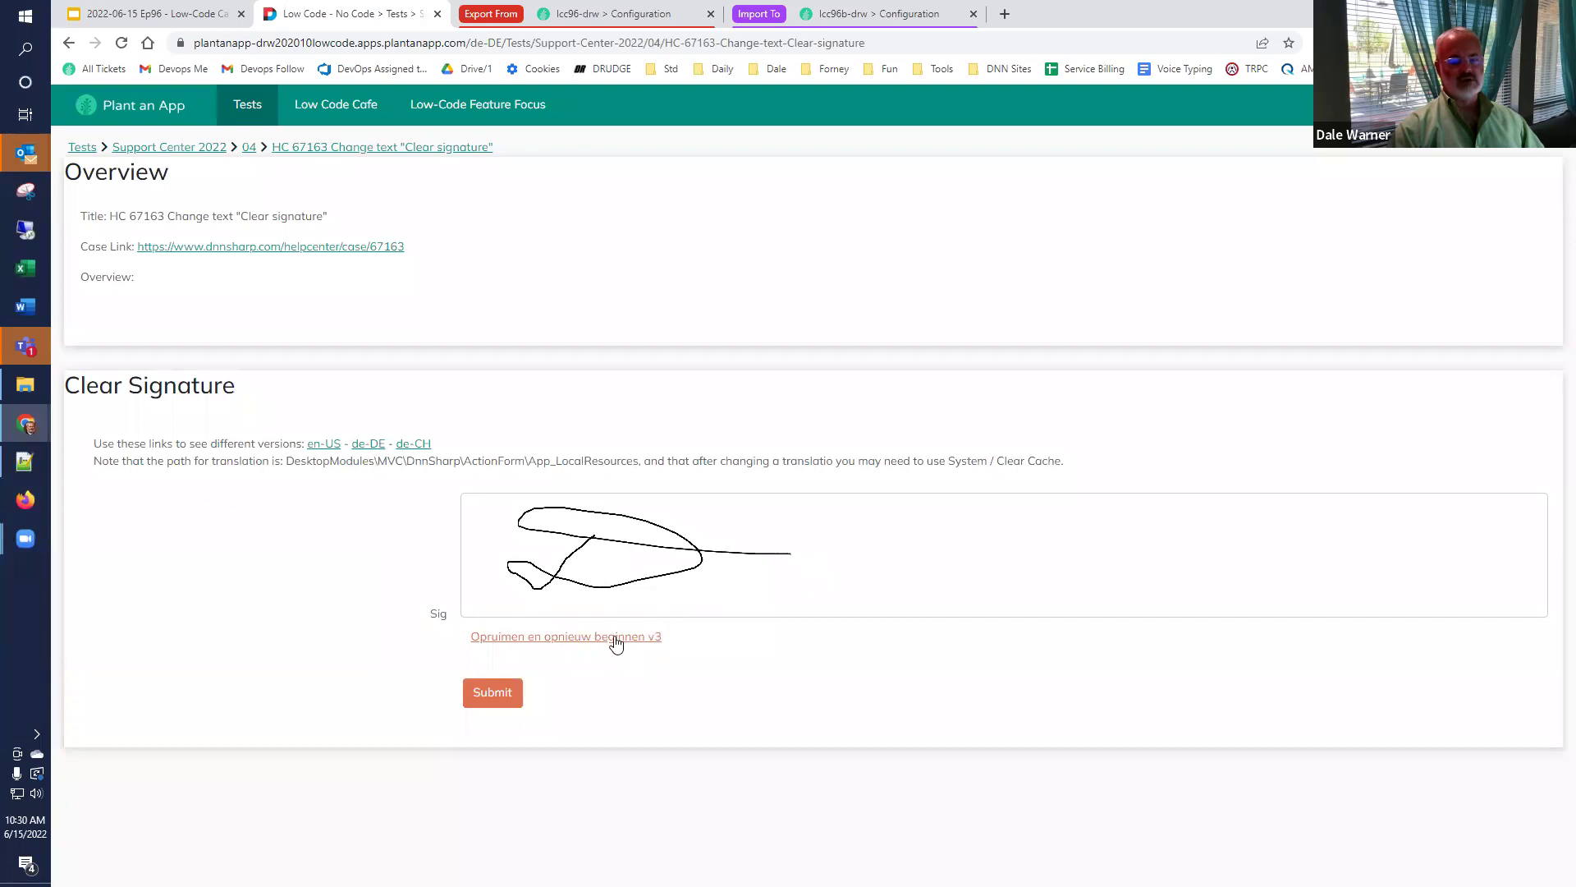
{"action": "left_click", "coordinate": [618, 640]}
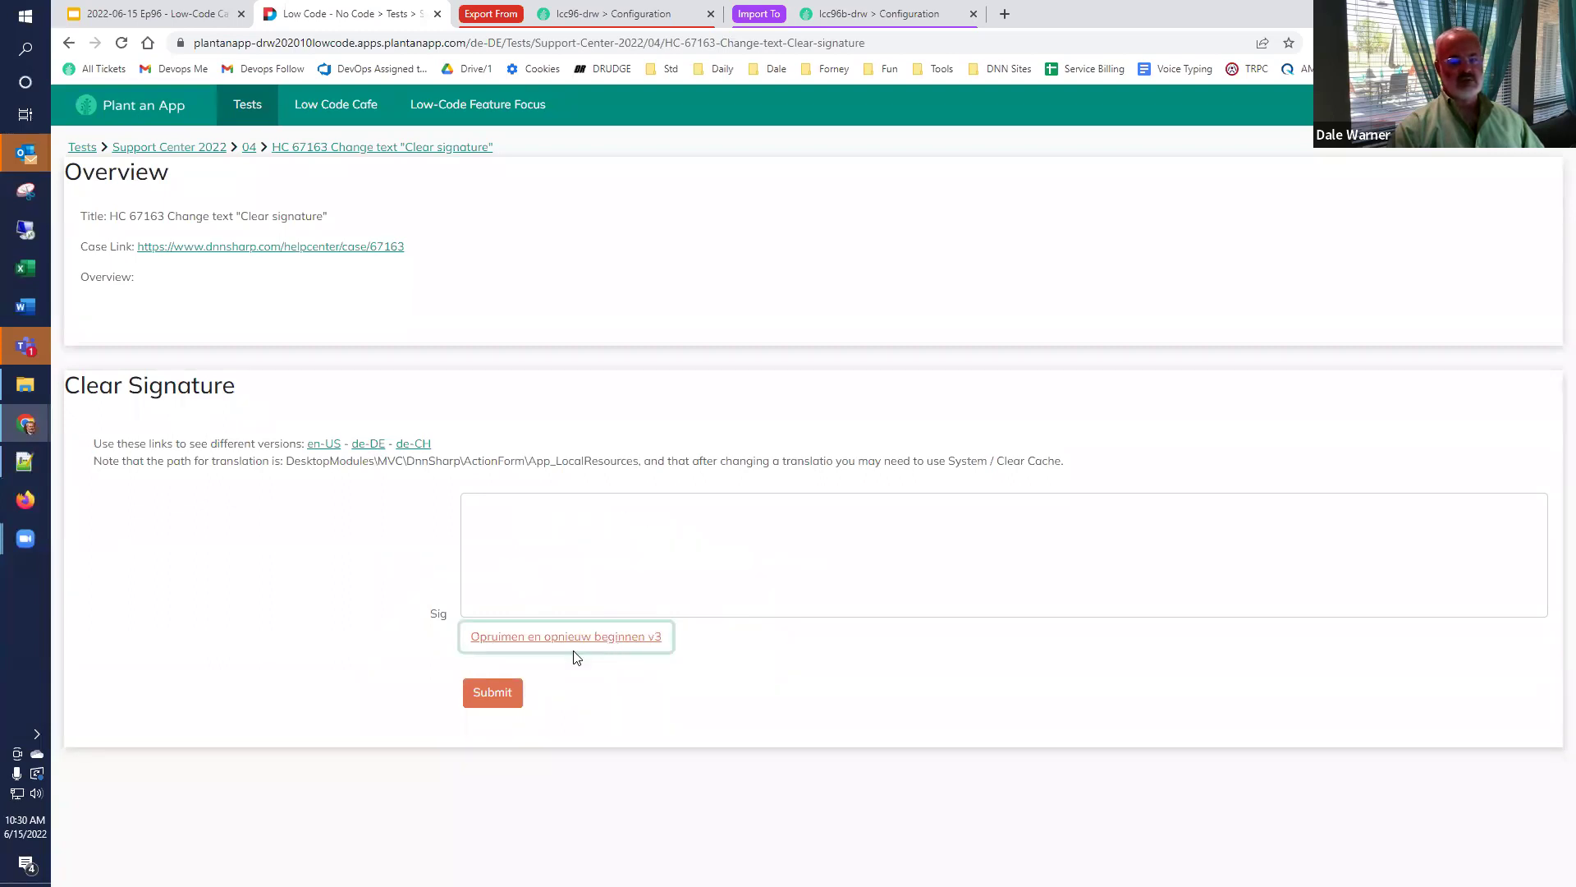
Draw and clear a signature on the de-CH version, then reload the page.
{"action": "left_click", "coordinate": [410, 445]}
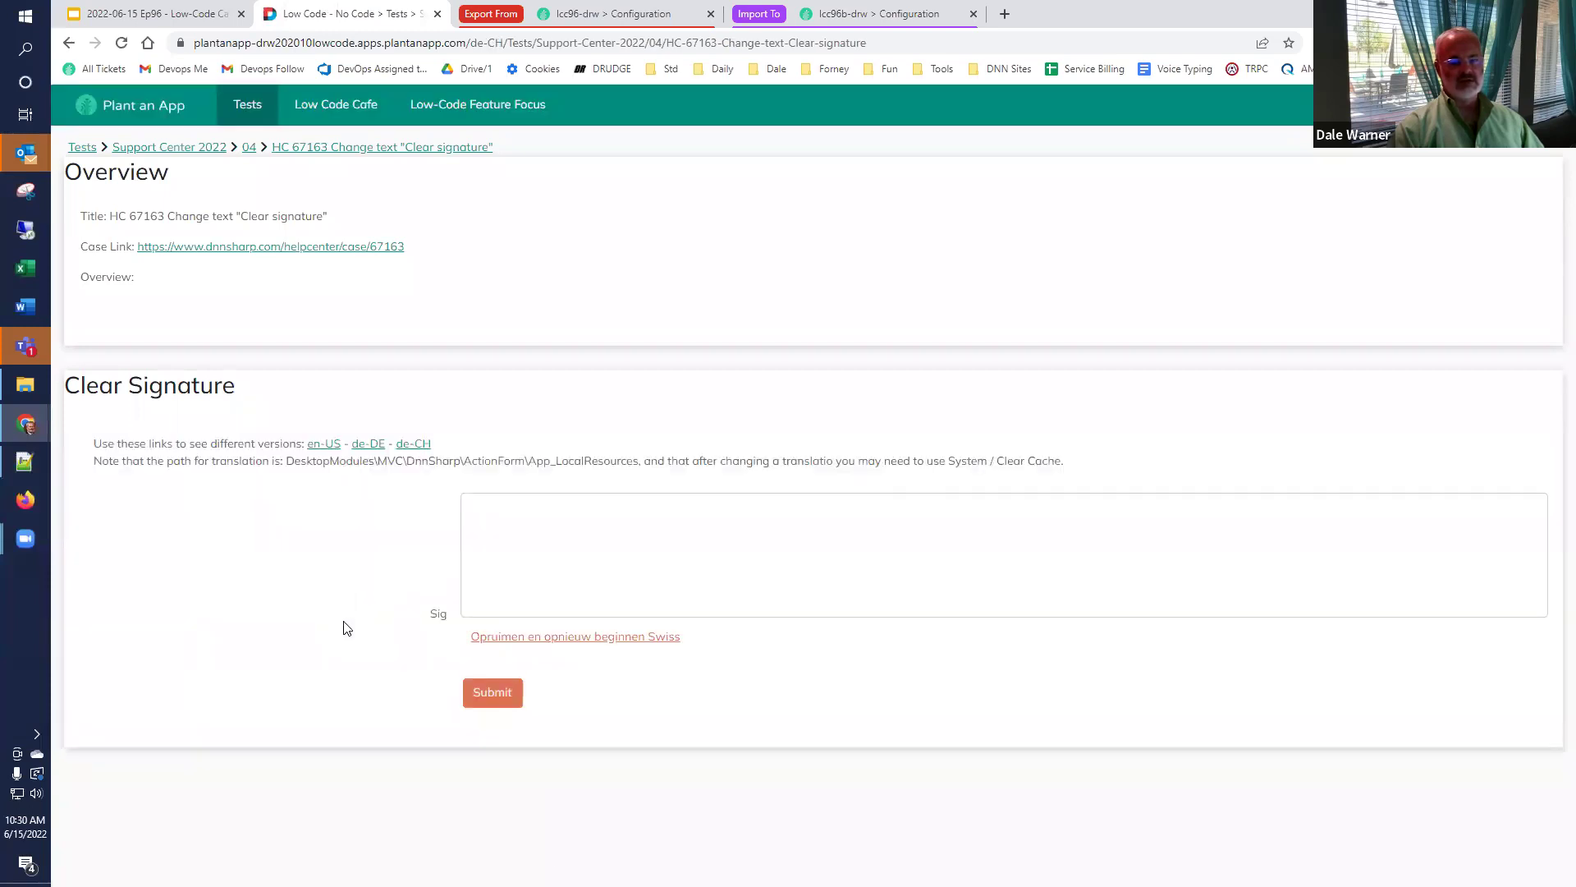
{"action": "mouse_move", "coordinate": [499, 550]}
{"action": "left_mouse_down"}
{"action": "mouse_move", "coordinate": [868, 598]}
{"action": "mouse_move", "coordinate": [655, 565]}
{"action": "left_mouse_up"}
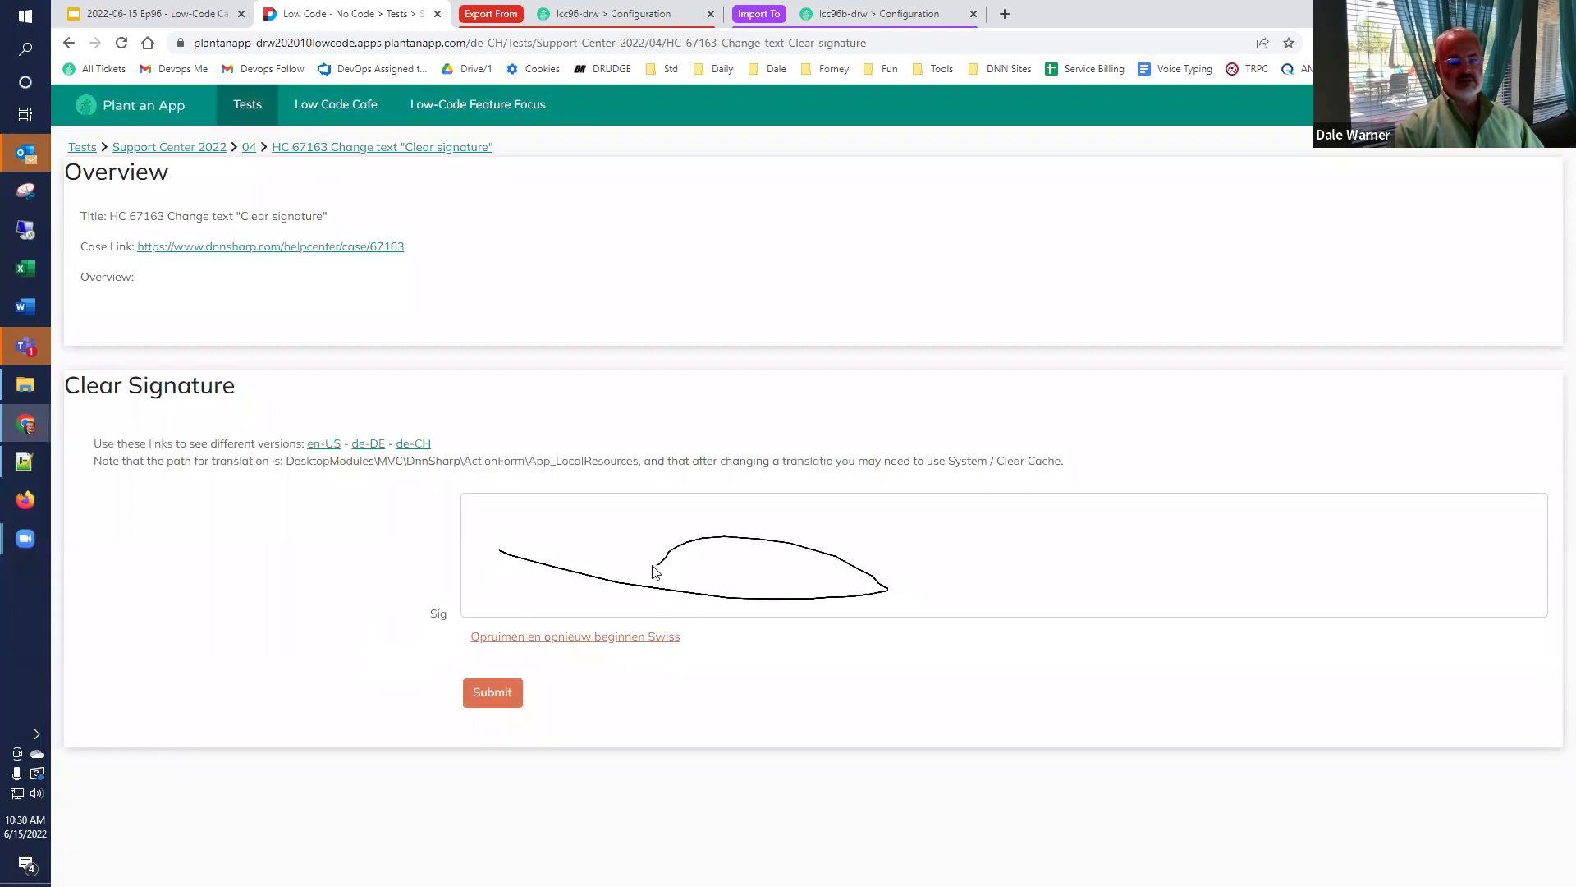
{"action": "left_click", "coordinate": [519, 644]}
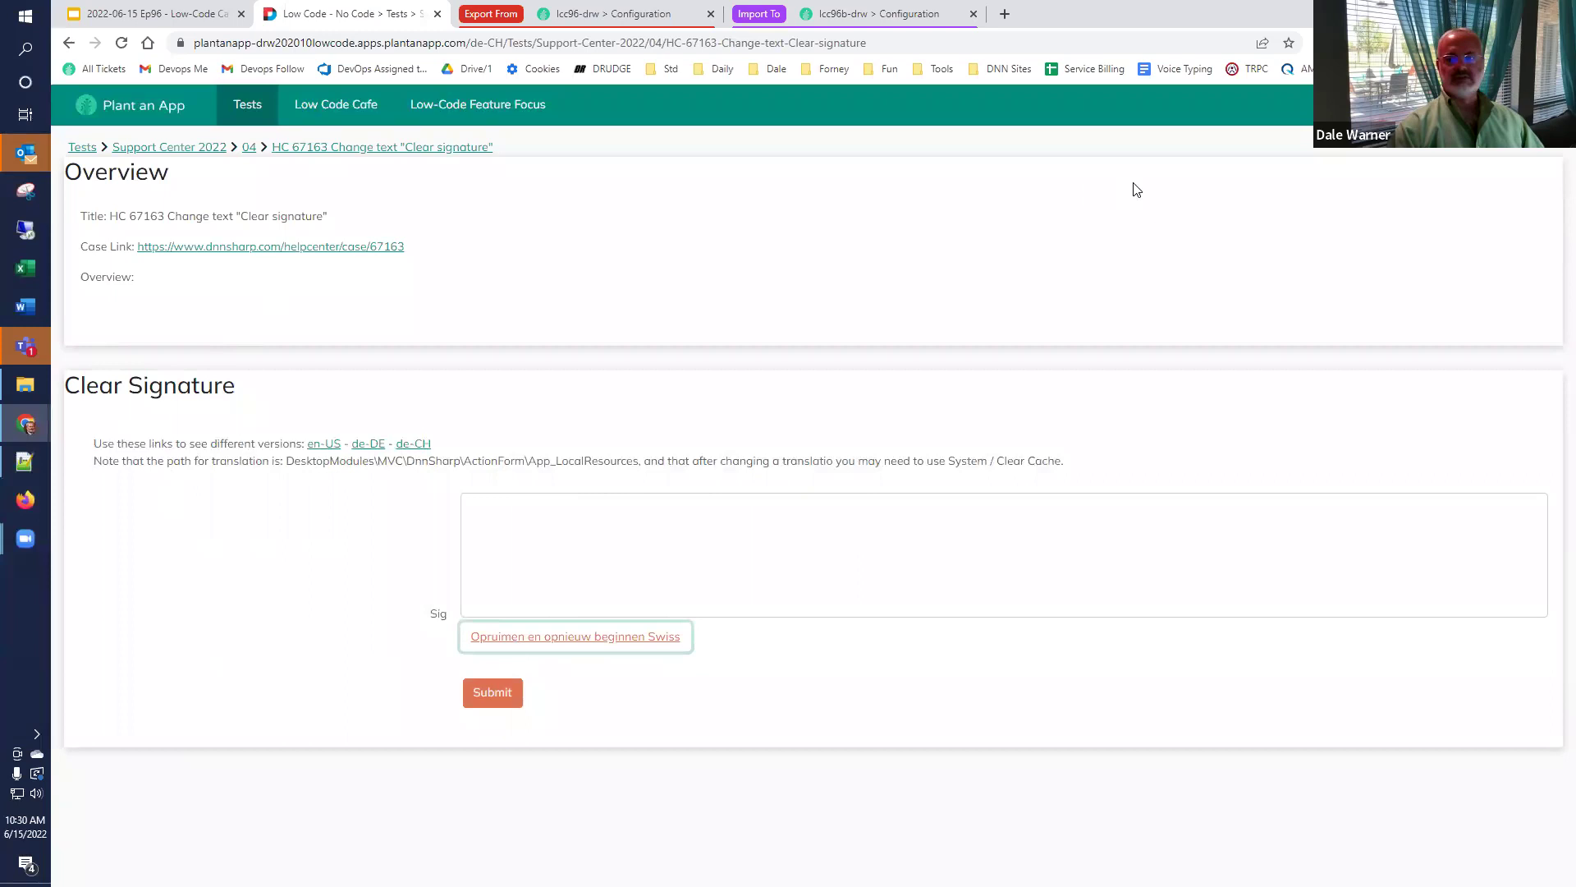
{"action": "key", "text": "F5"}
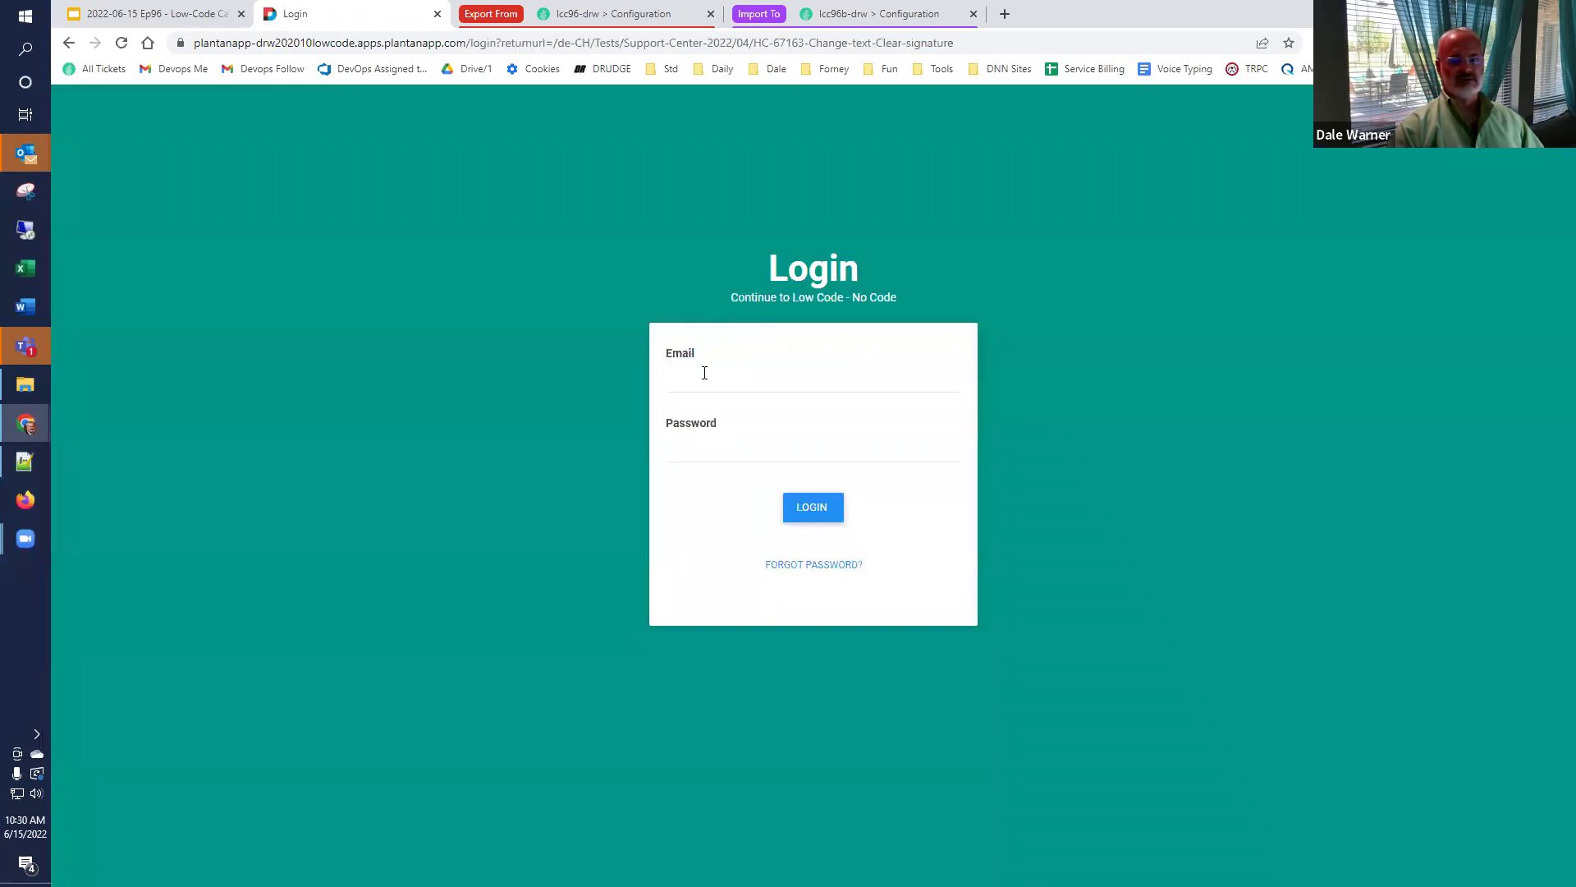
Sign in with the saved host login and show Site Settings' Languages list.
{"action": "left_click", "coordinate": [966, 360]}
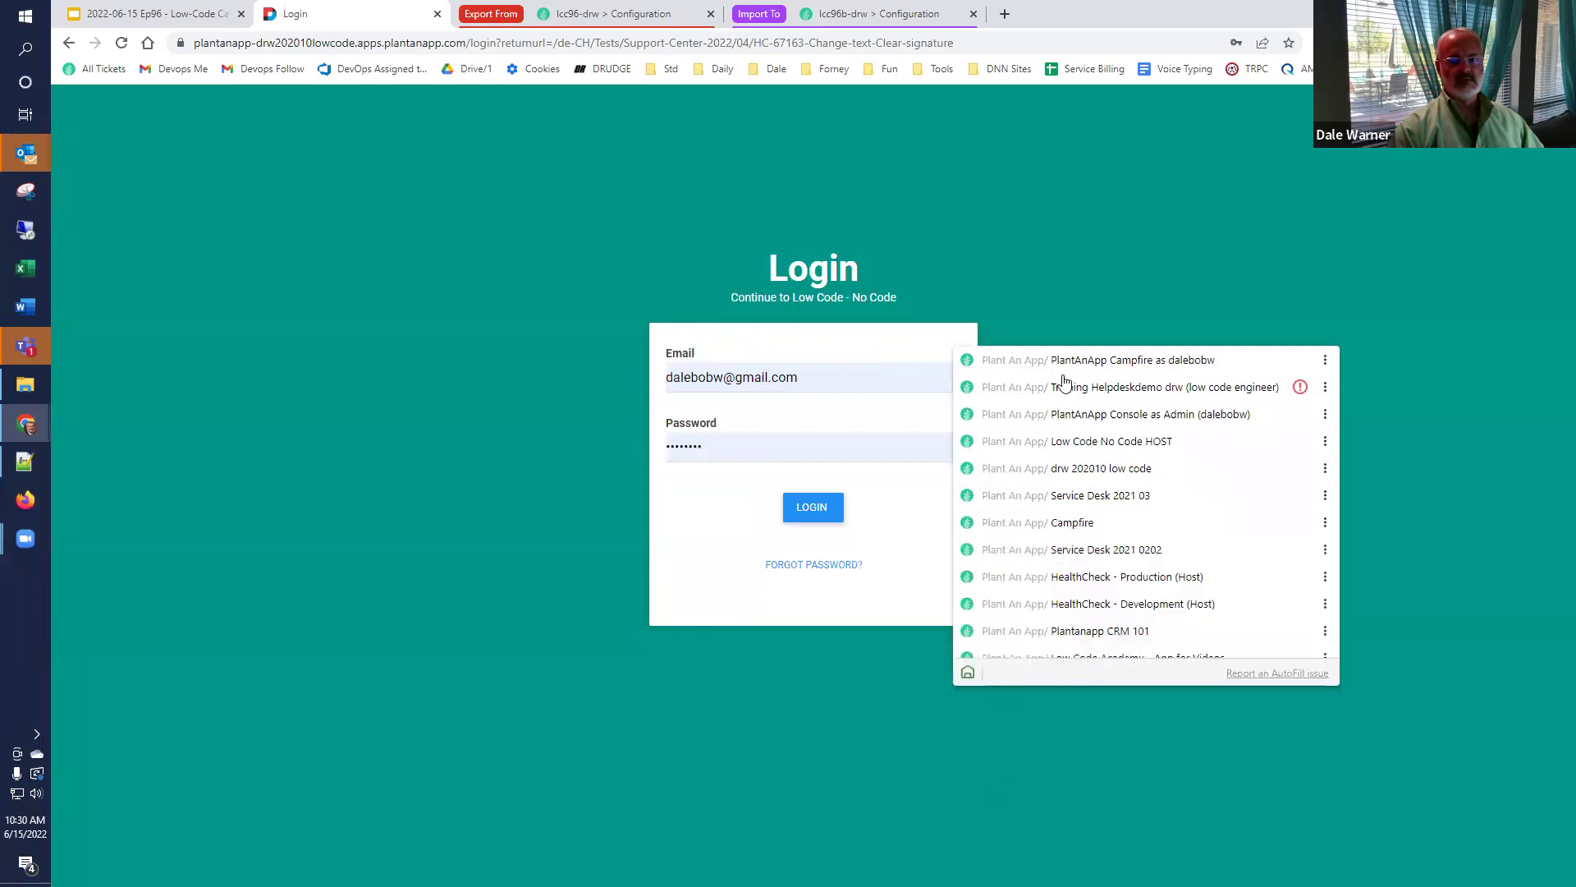
{"action": "left_click", "coordinate": [1073, 445]}
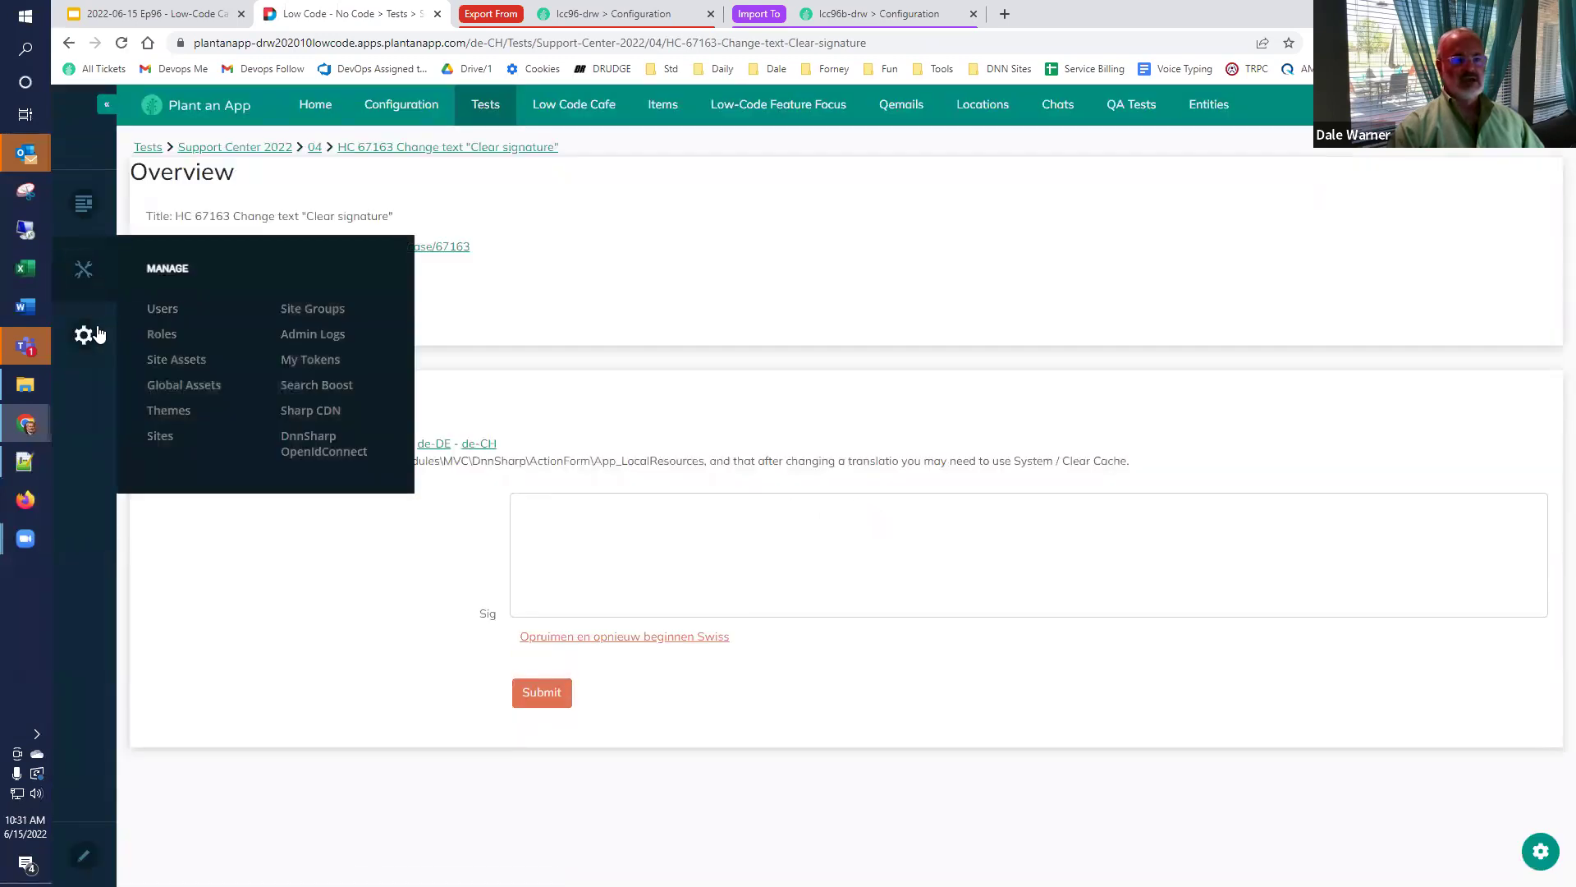
{"action": "mouse_move", "coordinate": [97, 333]}
{"action": "left_click", "coordinate": [190, 374]}
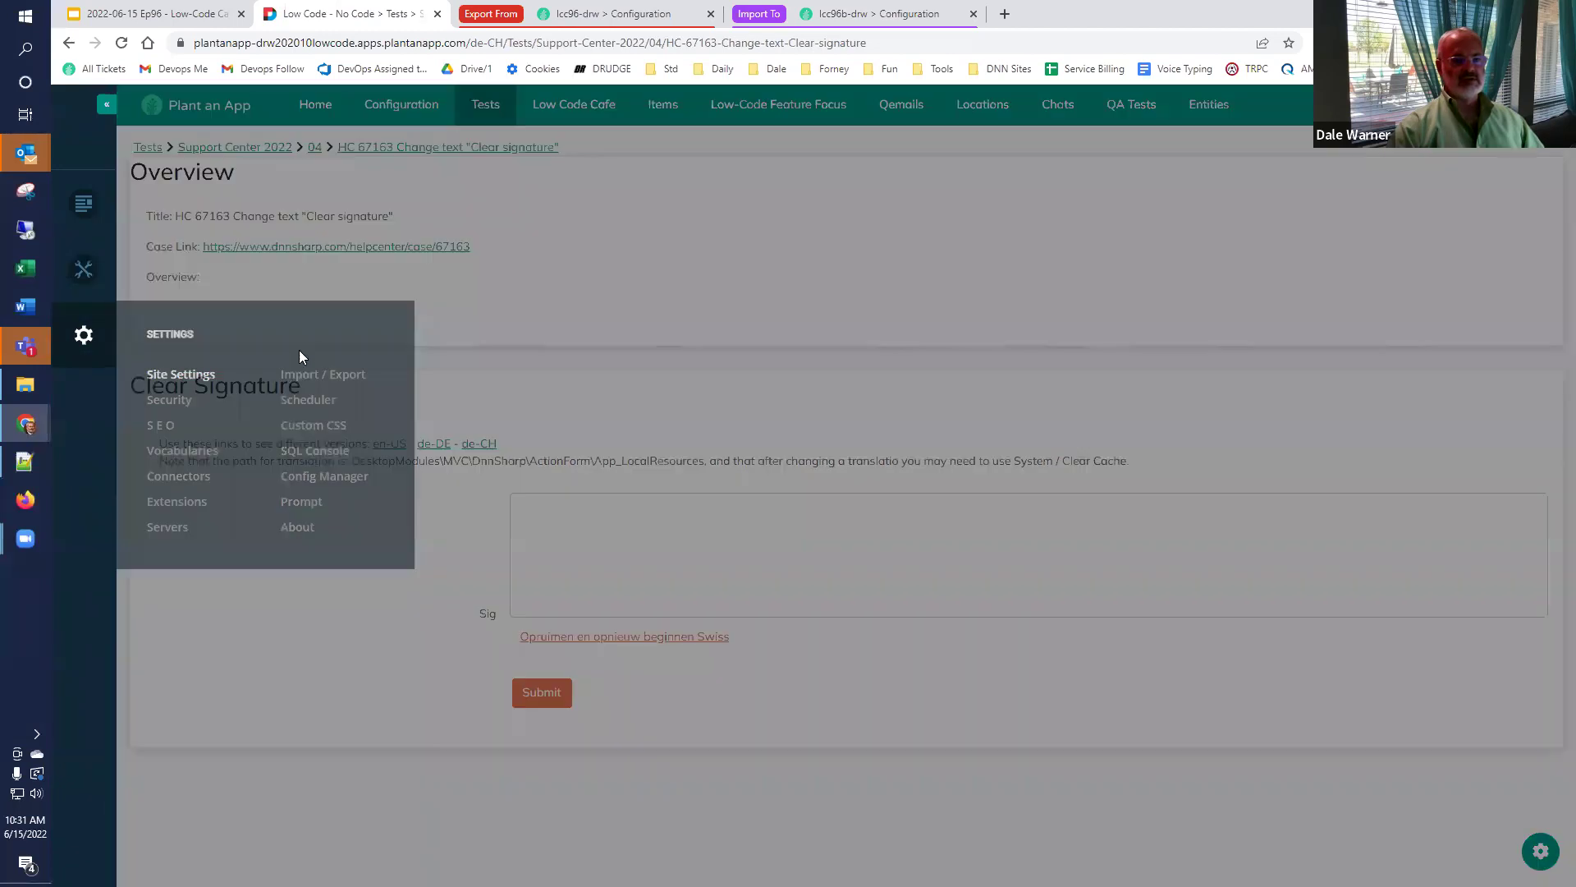
{"action": "left_click", "coordinate": [449, 219]}
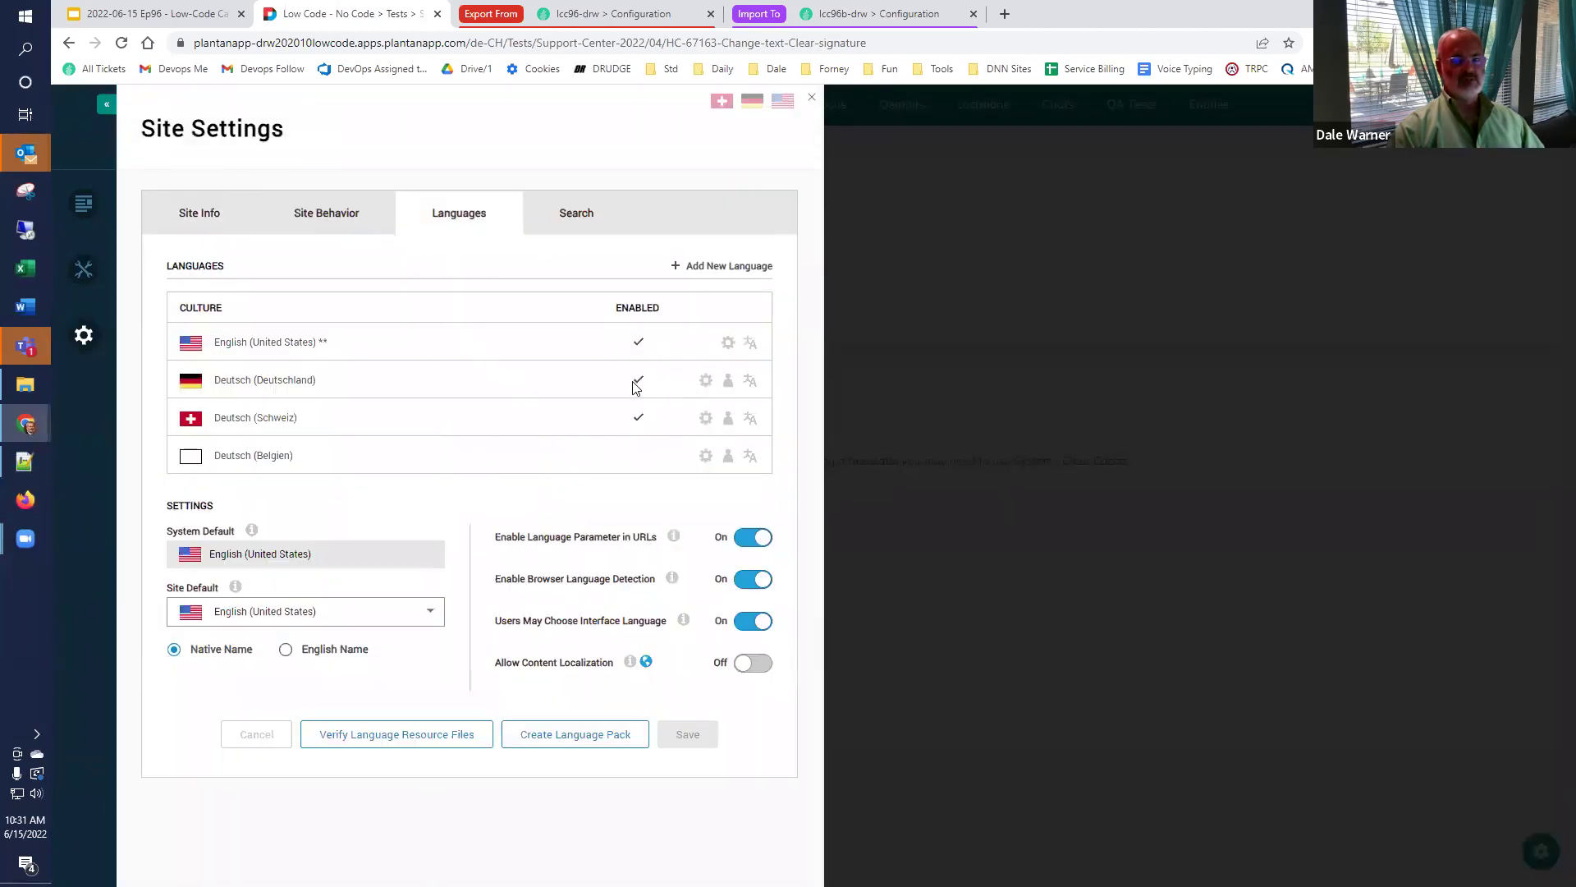
Load the ActionForm App_LocalResources Form file in the Deutsch (Deutschland) translation editor.
{"action": "left_click", "coordinate": [750, 381]}
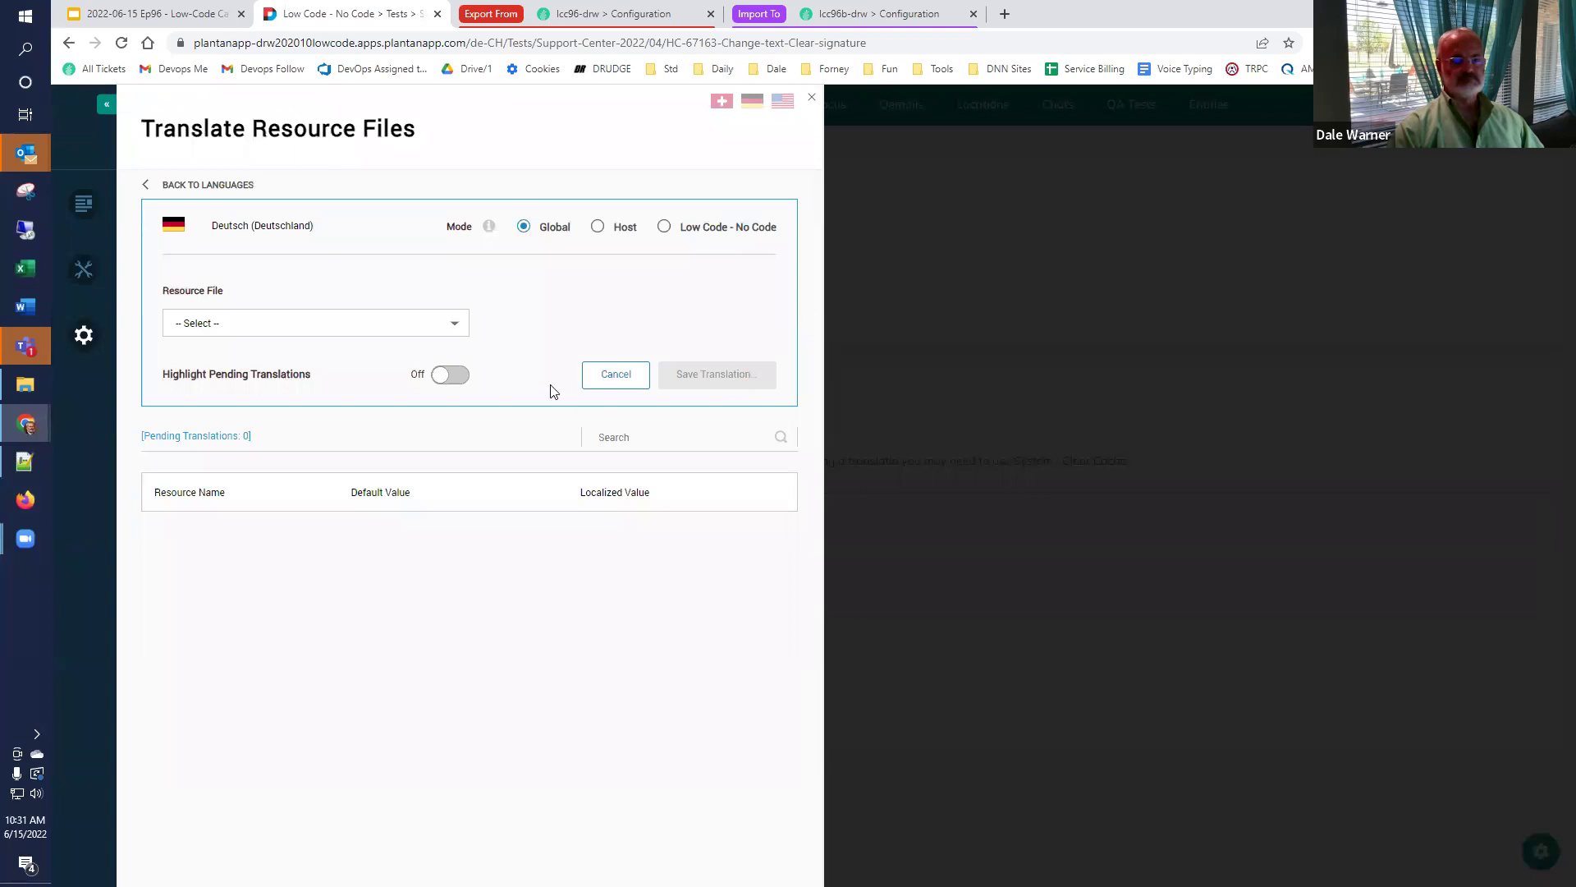
{"action": "left_click", "coordinate": [451, 329]}
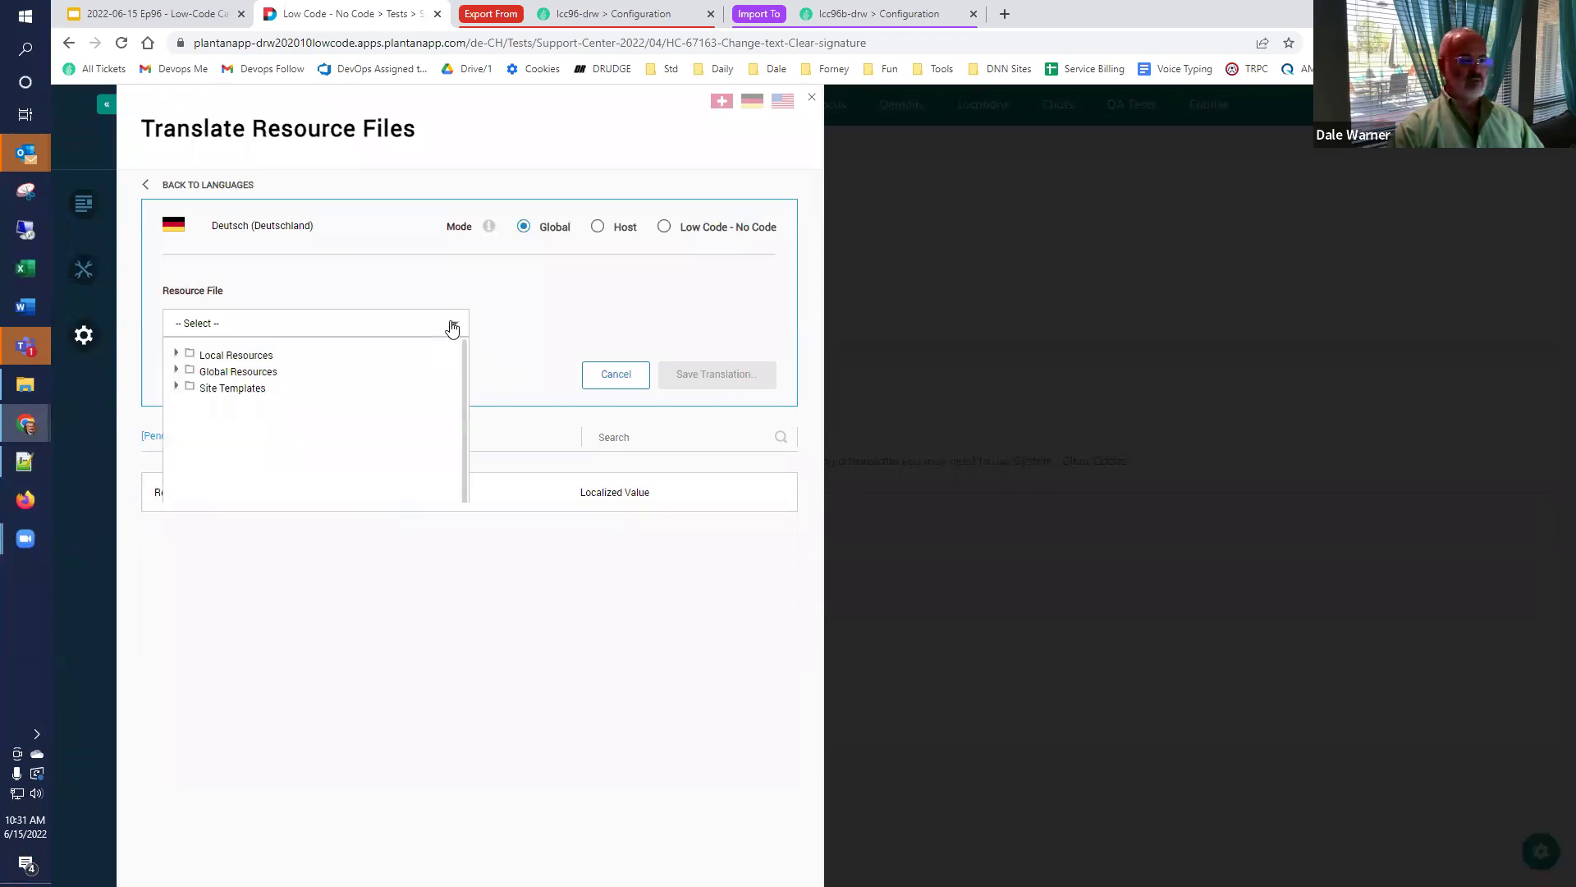
{"action": "left_click", "coordinate": [176, 354]}
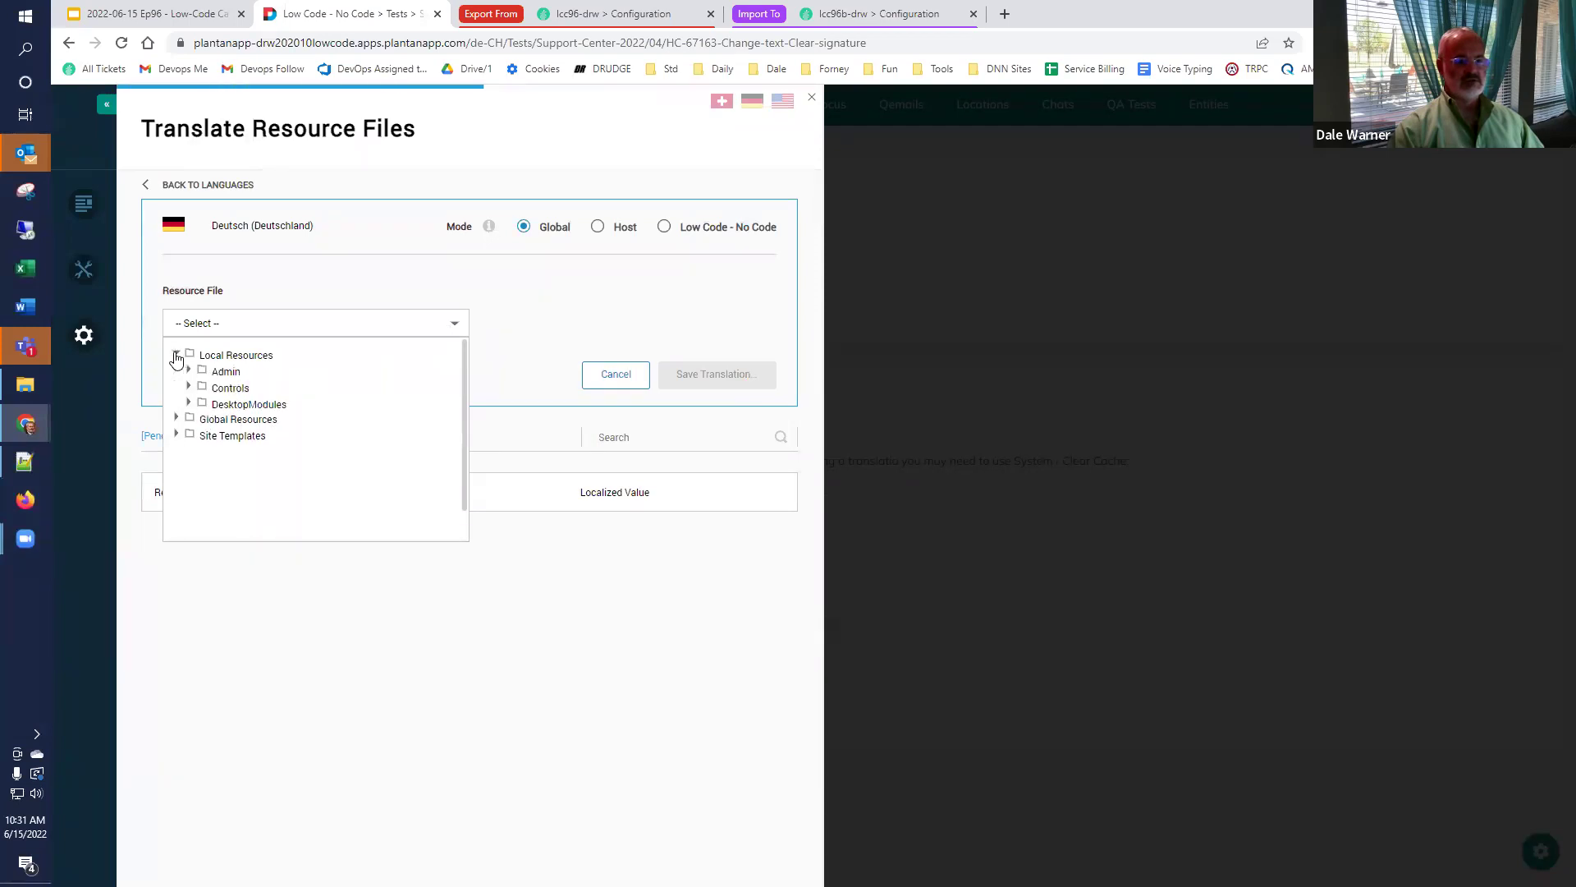
{"action": "left_click", "coordinate": [188, 403]}
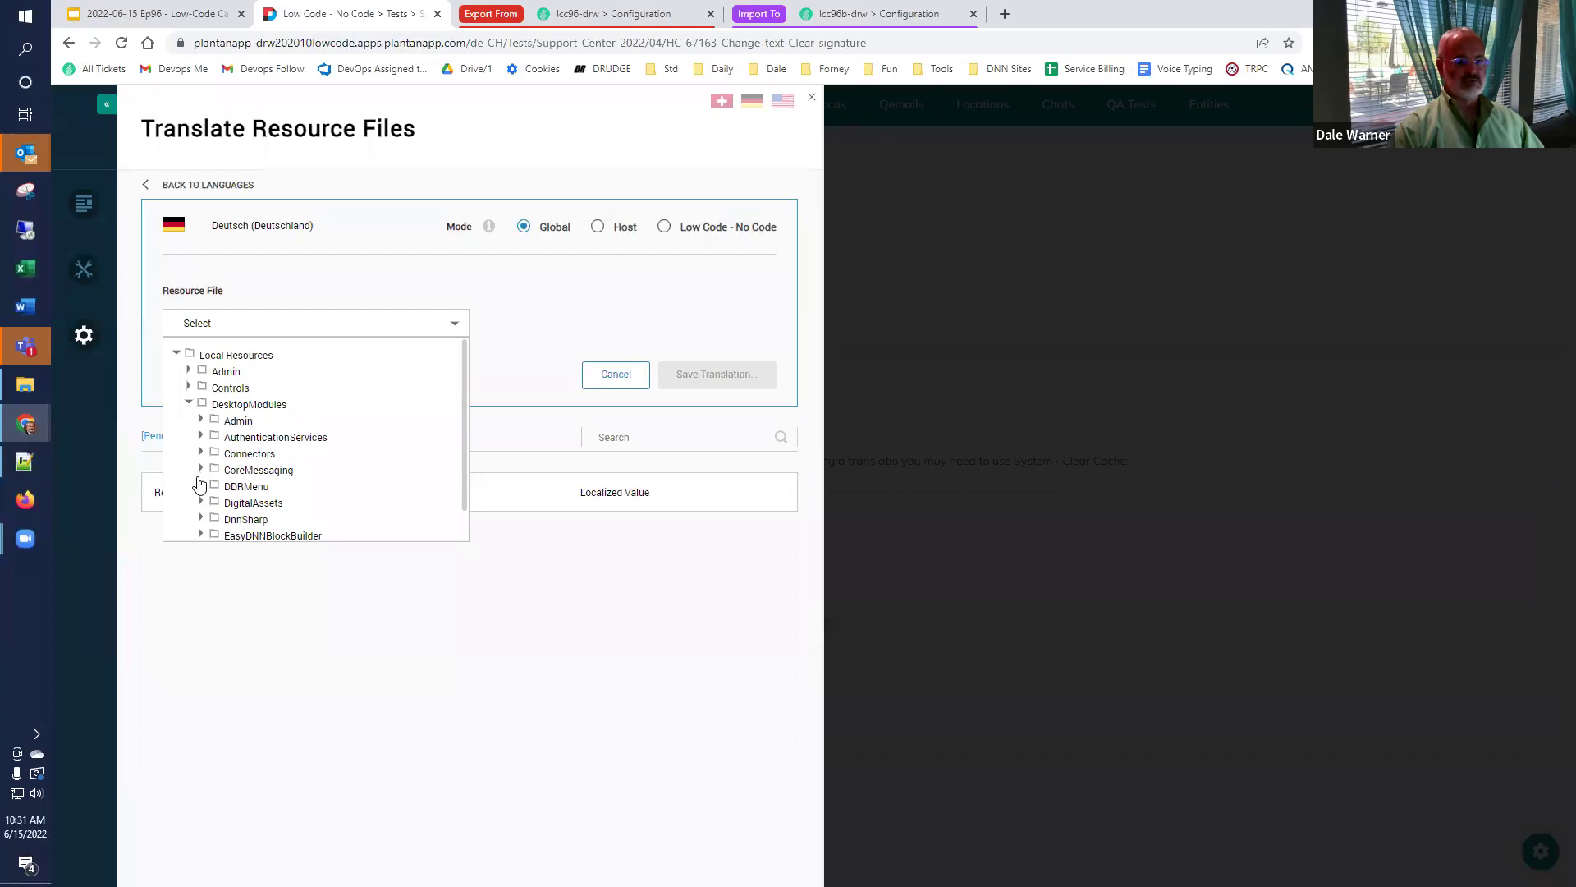
{"action": "scroll", "coordinate": [200, 525], "scroll_direction": "down", "scroll_amount": 5}
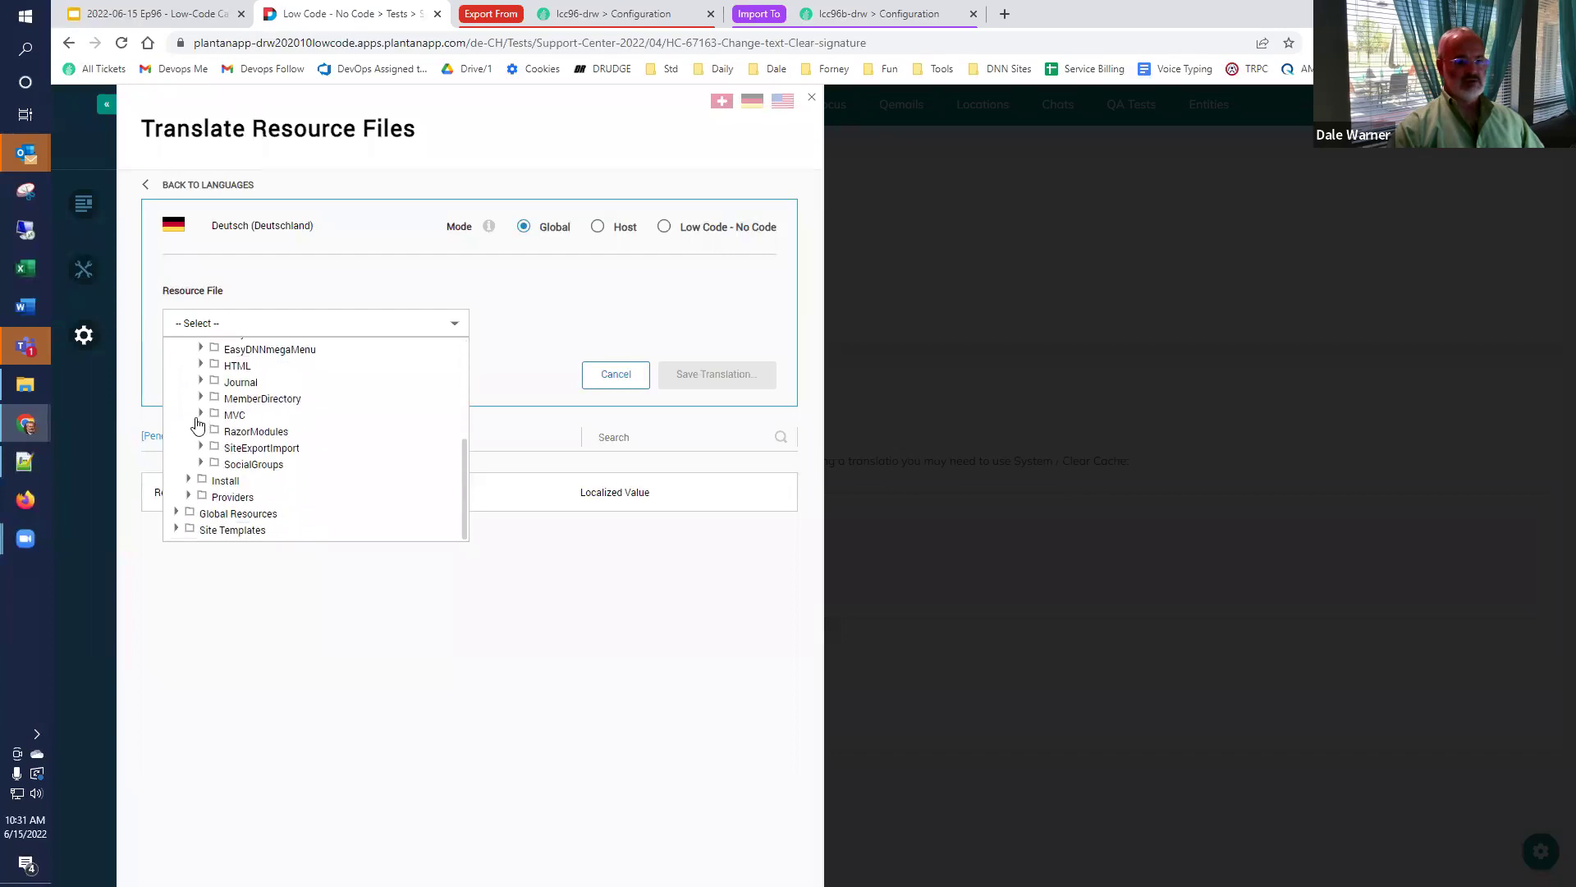
{"action": "scroll", "coordinate": [198, 422], "scroll_direction": "up", "scroll_amount": 3}
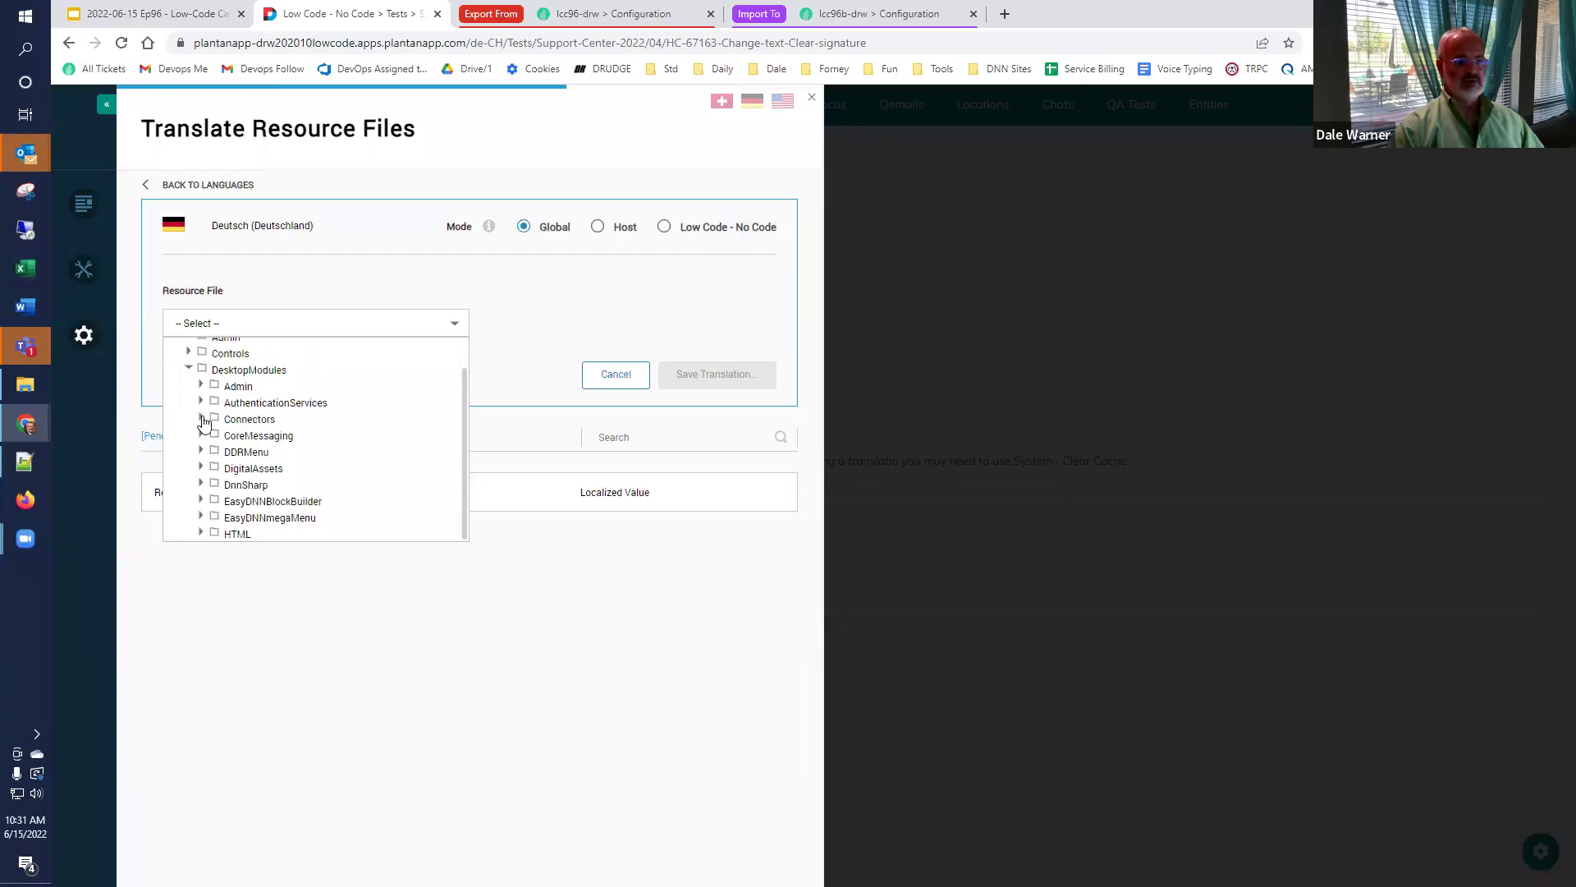
{"action": "left_click", "coordinate": [200, 482]}
{"action": "left_click", "coordinate": [213, 501]}
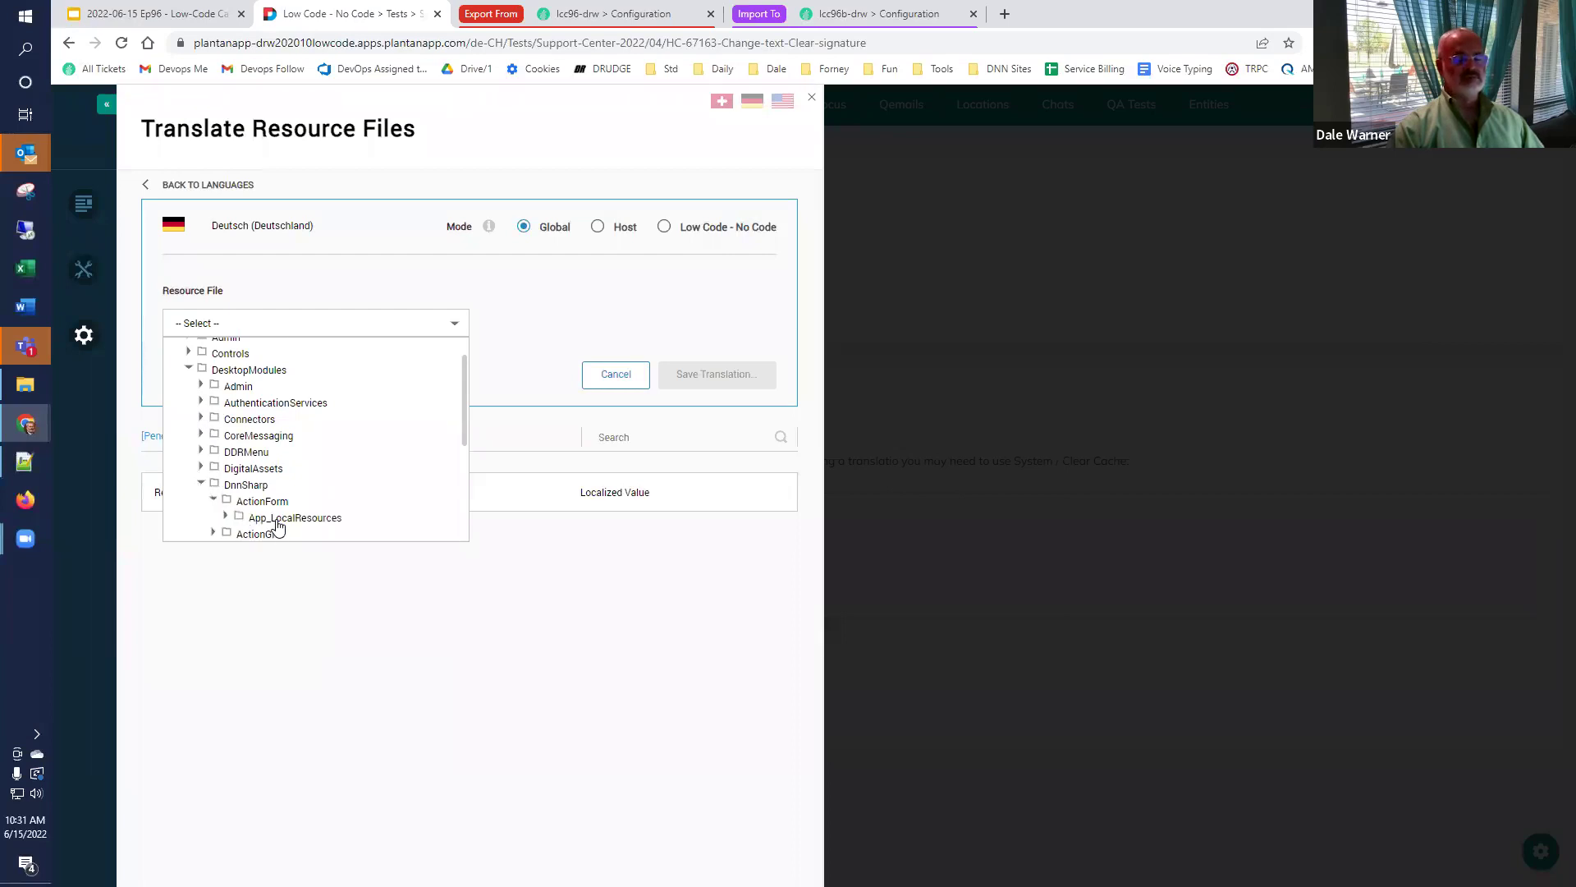
{"action": "left_click", "coordinate": [276, 519]}
{"action": "scroll", "coordinate": [271, 493], "scroll_direction": "down", "scroll_amount": 2}
{"action": "left_click", "coordinate": [266, 372]}
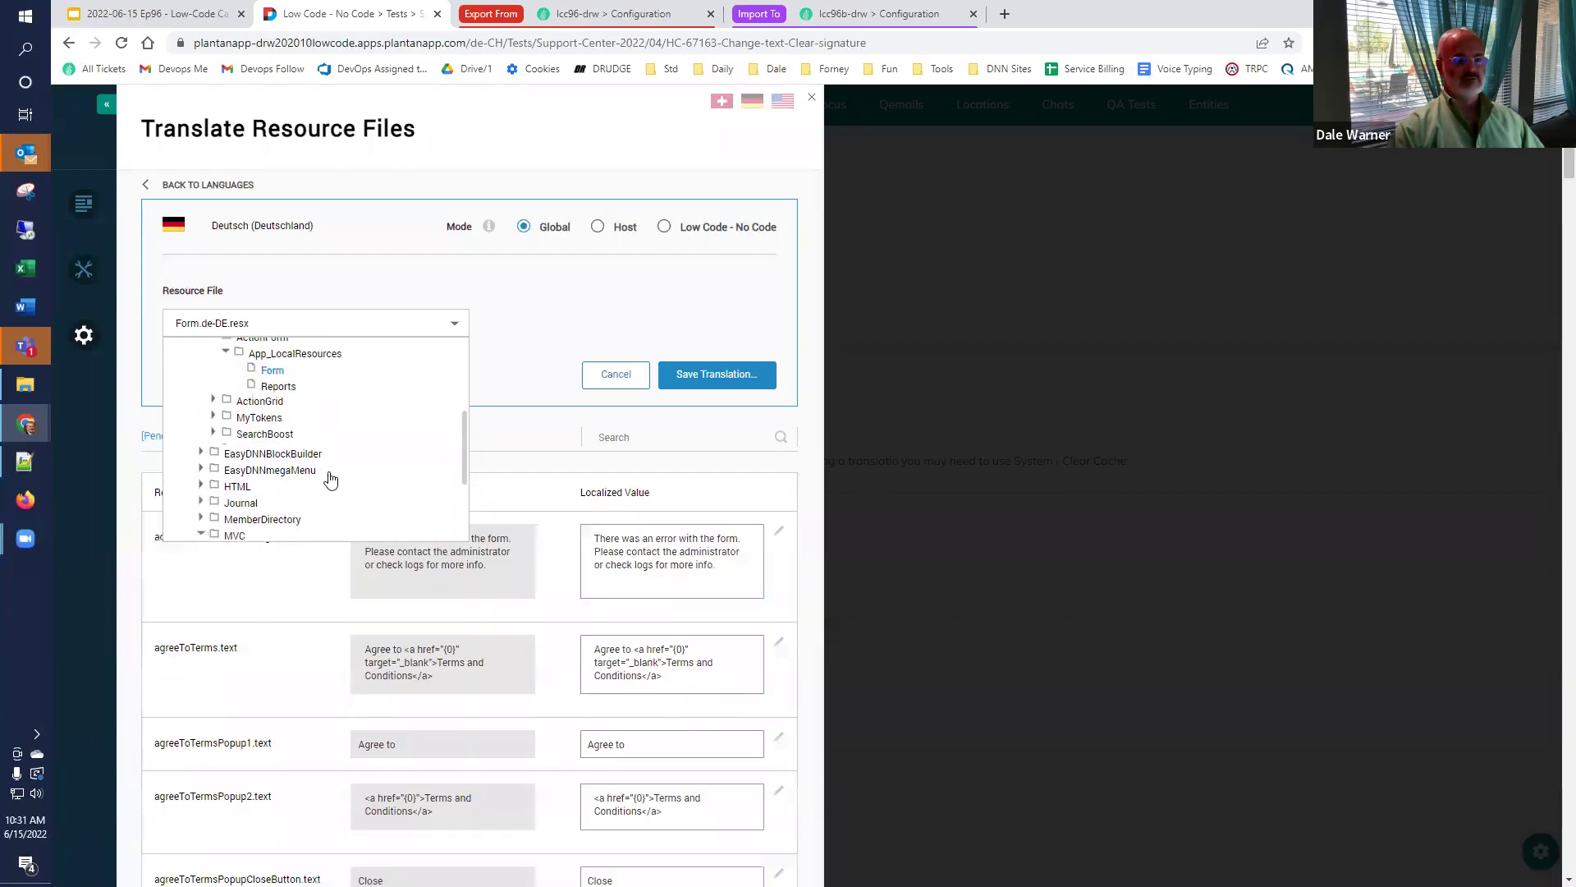
Search the translations for 'clearsi' to find touchsignature.clearSignature ('Opnieuw beginnen rev 2').
{"action": "left_click", "coordinate": [503, 369]}
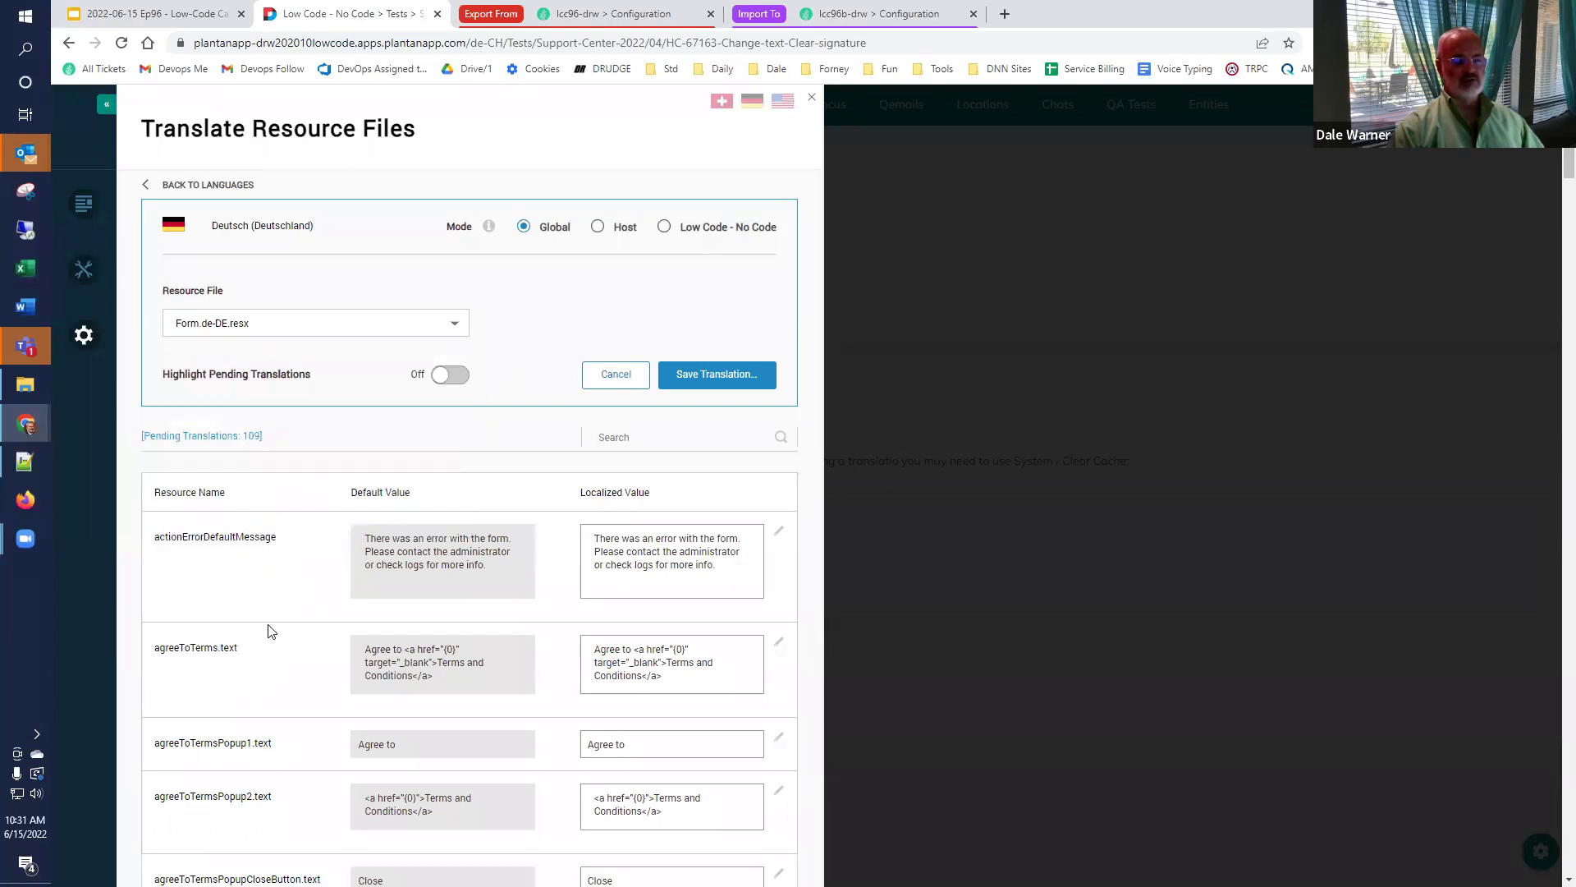
{"action": "scroll", "coordinate": [271, 630], "scroll_direction": "down", "scroll_amount": 6}
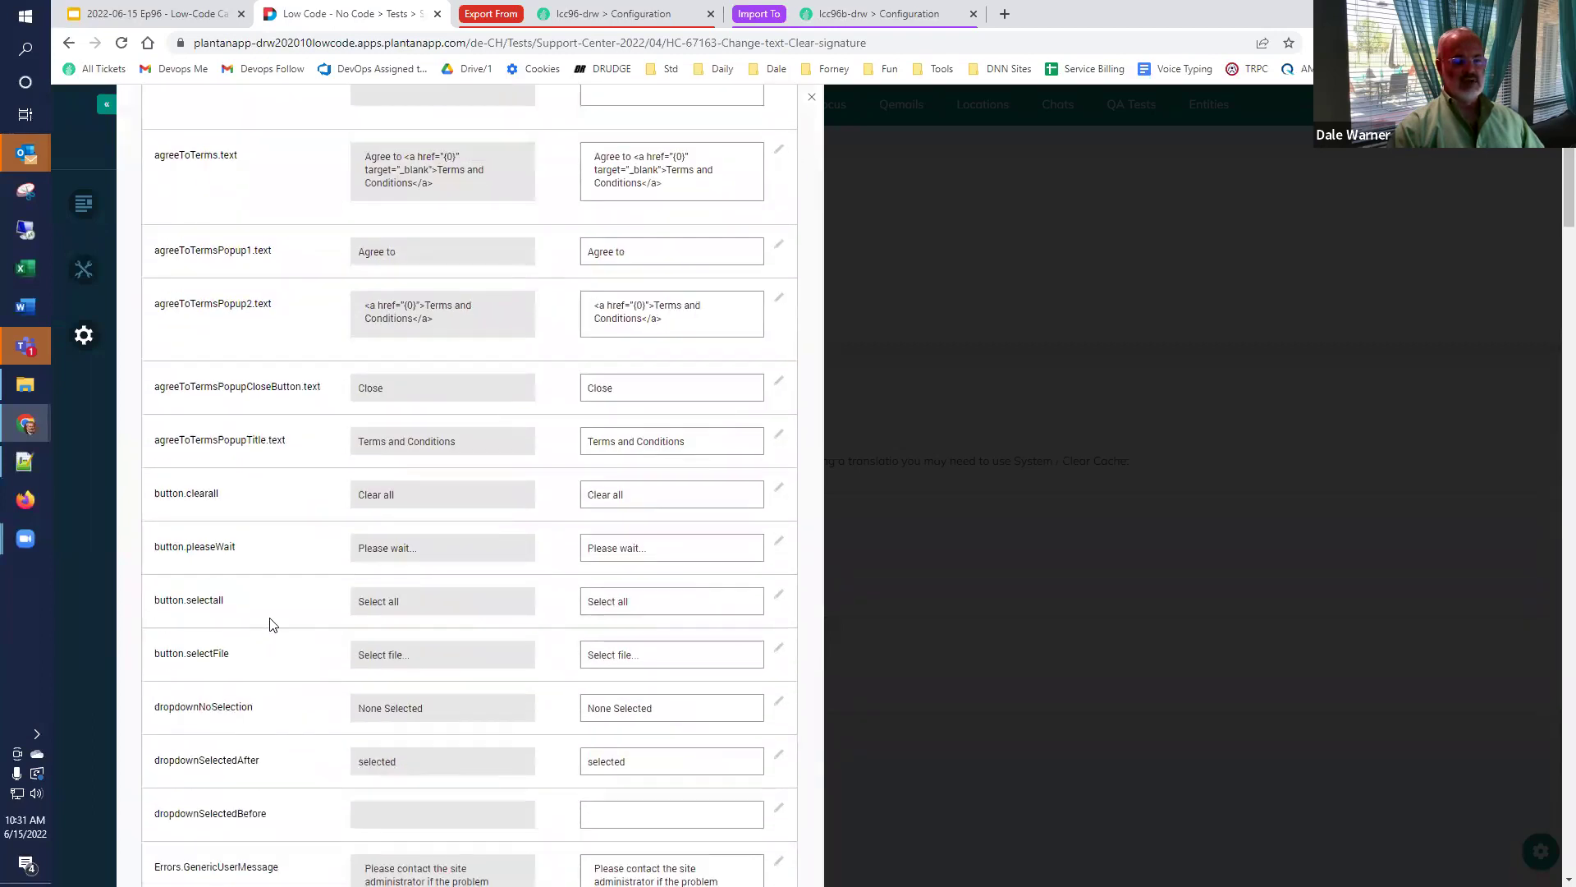
{"action": "key", "text": "ctrl+f"}
{"action": "type", "text": "clearsi"}
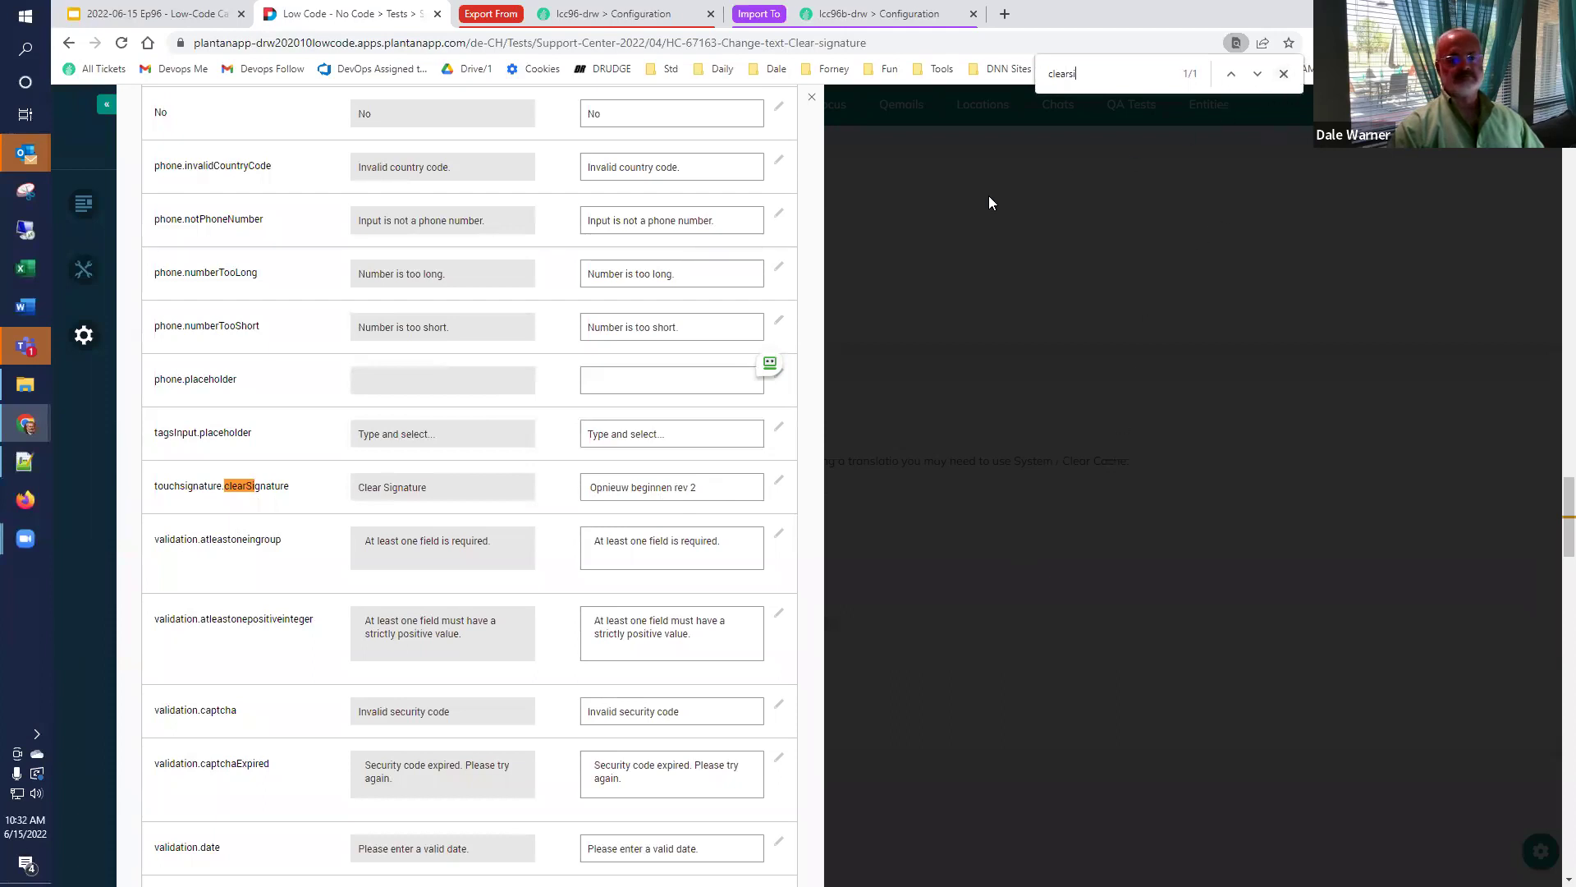
Close the translation panel and look over the Servers information panel.
{"action": "left_click", "coordinate": [811, 97]}
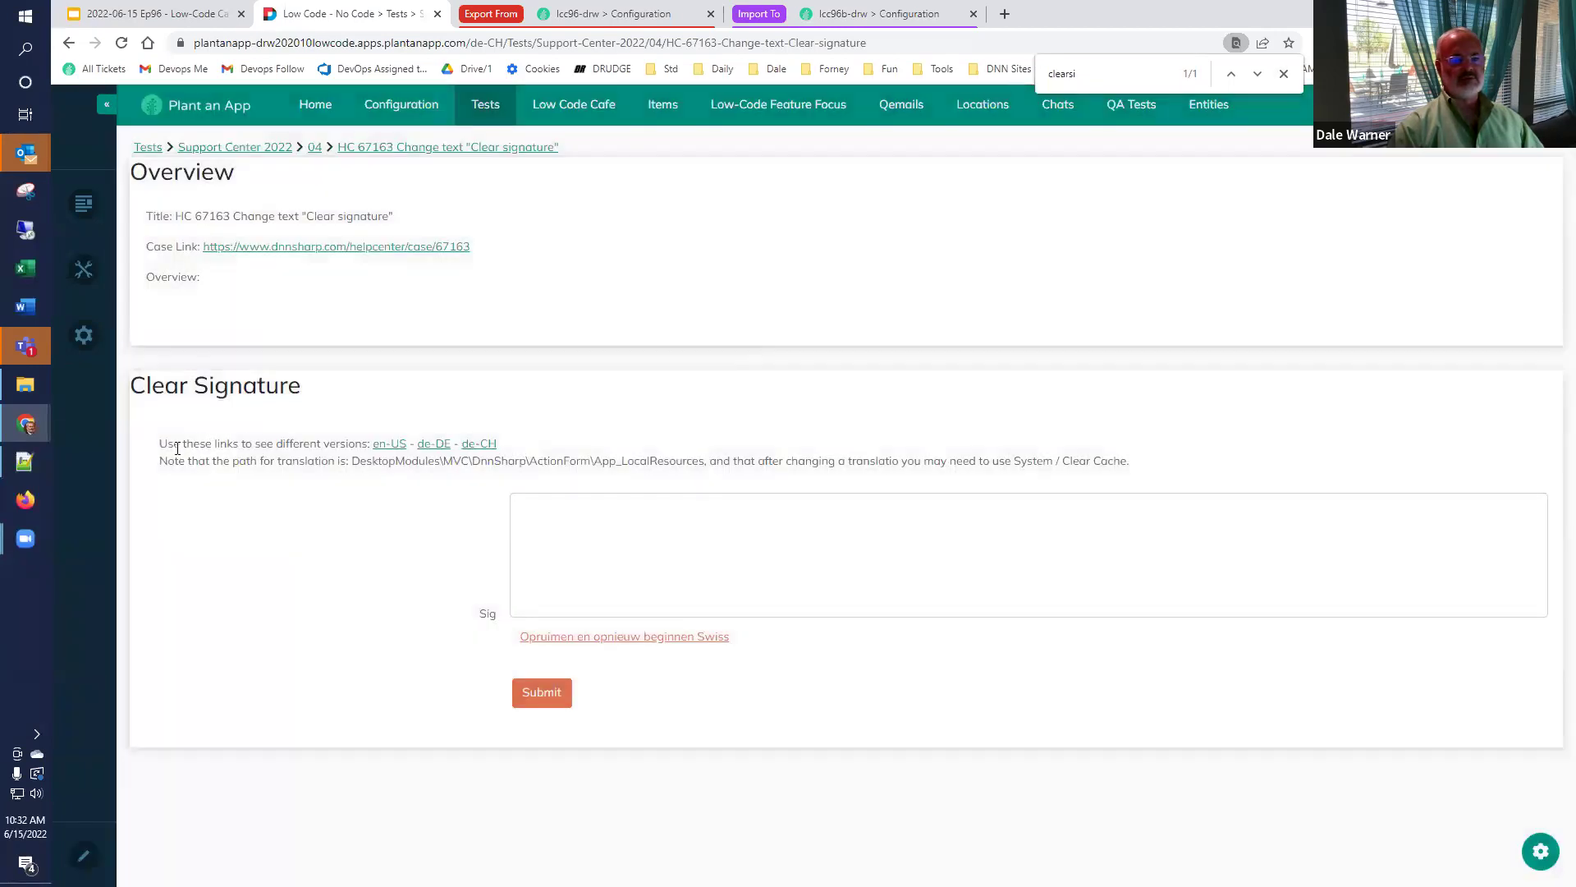
{"action": "mouse_move", "coordinate": [83, 334]}
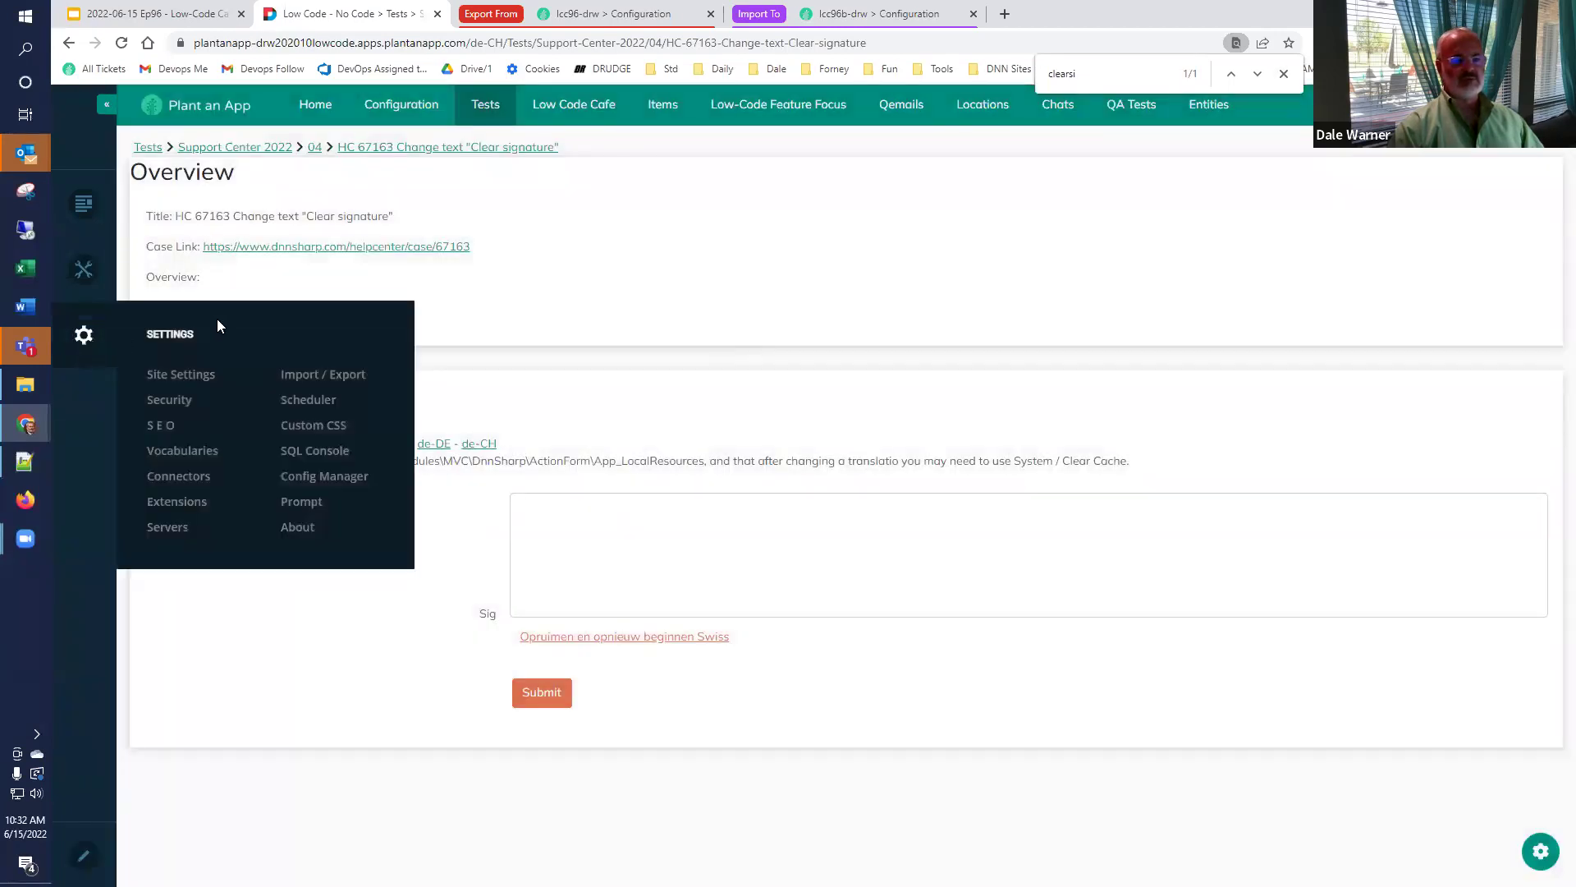
{"action": "left_click", "coordinate": [169, 528]}
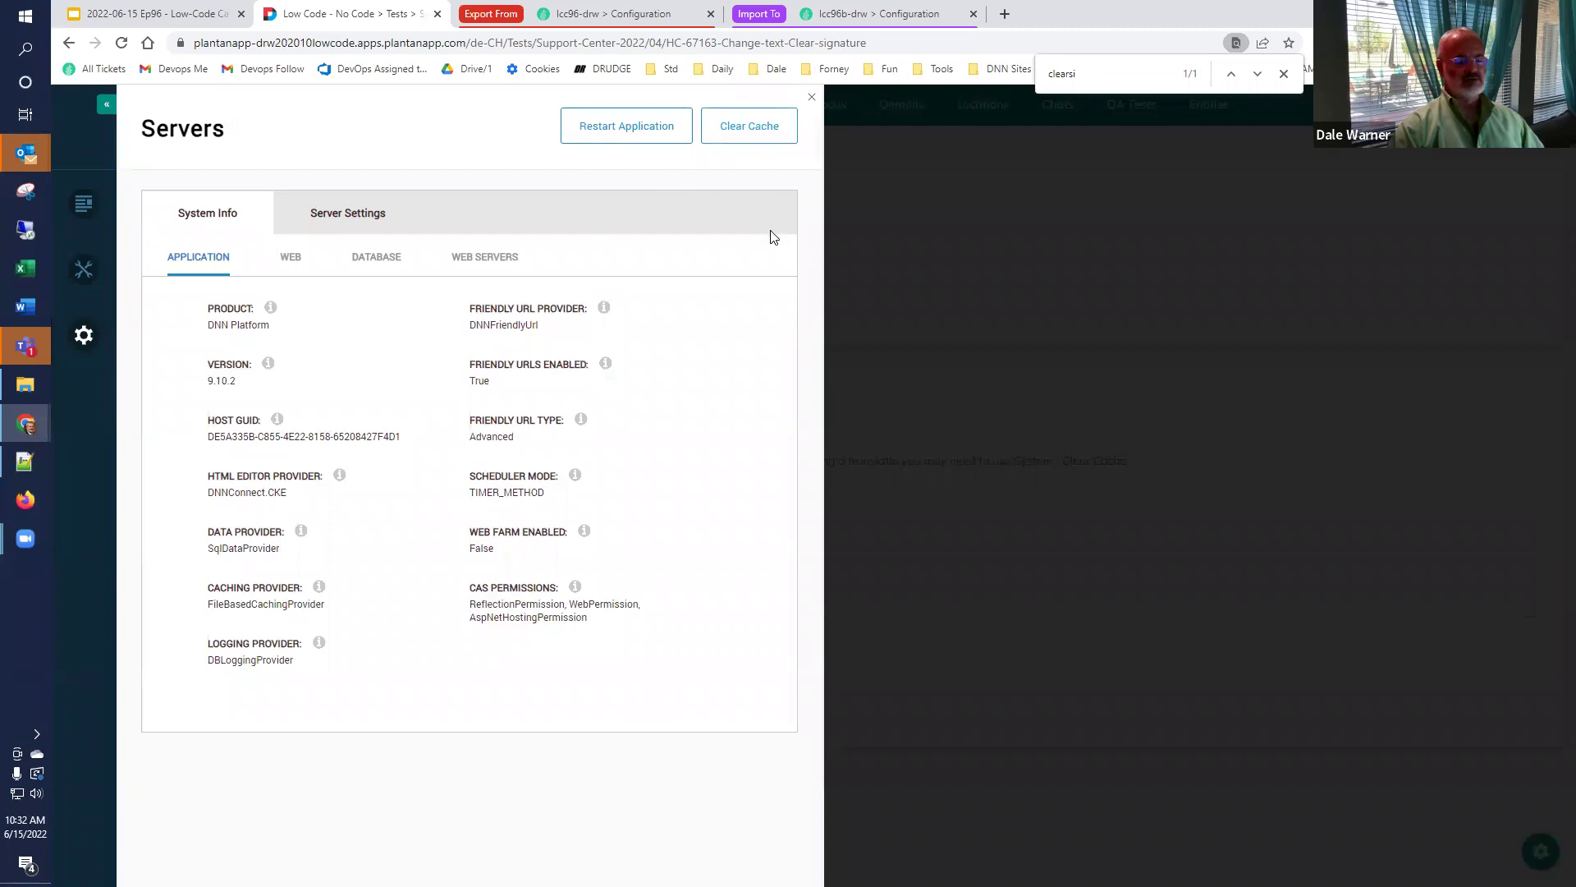
{"action": "left_click", "coordinate": [1013, 312]}
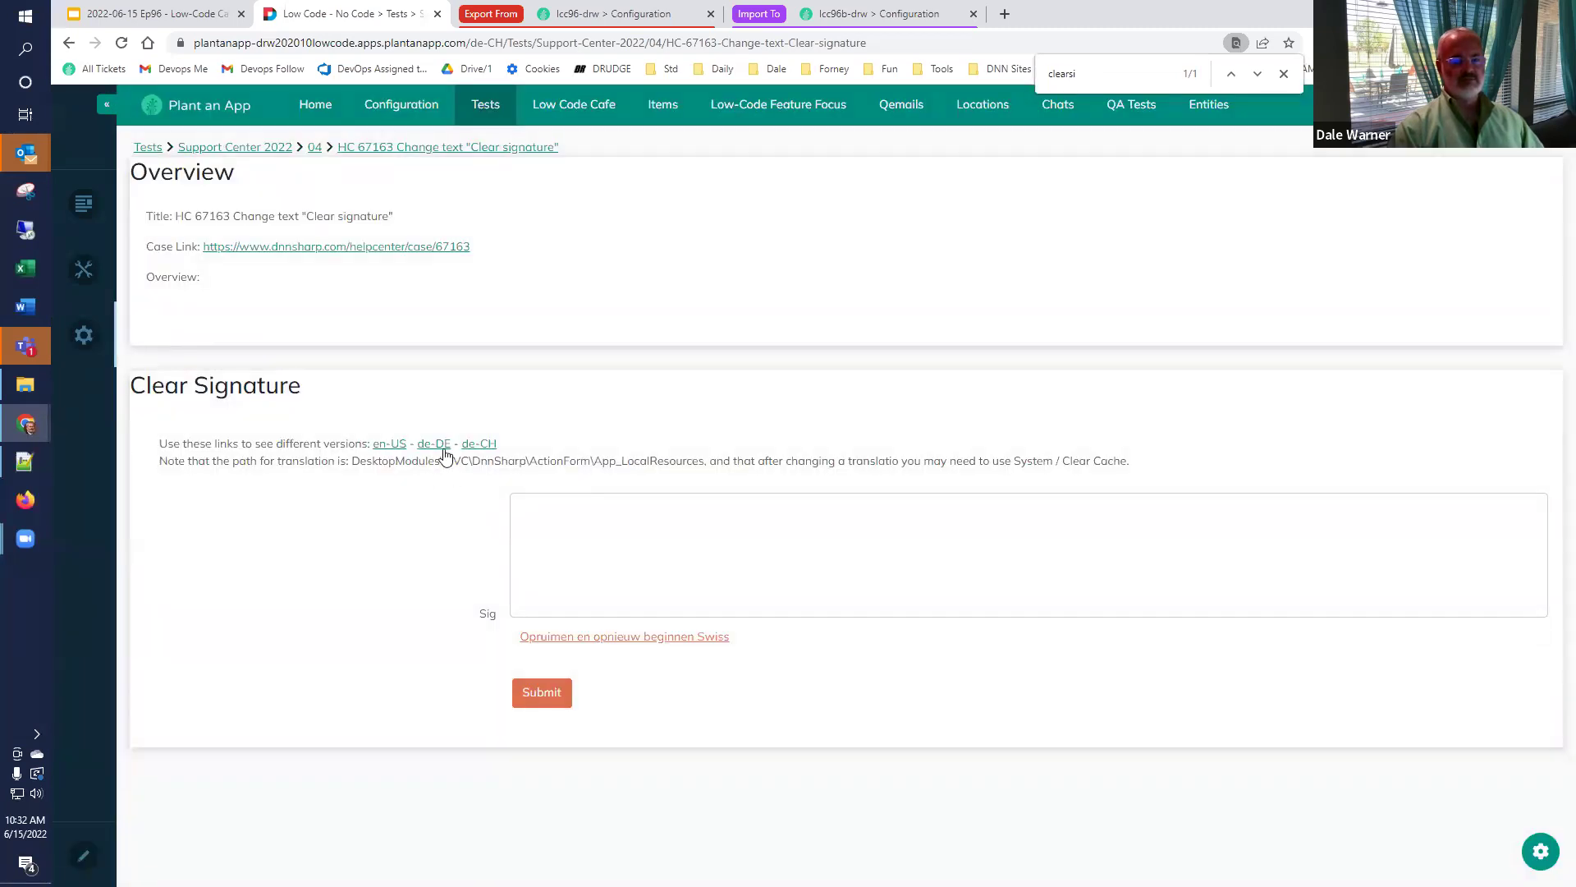
Load the de-DE test page showing 'Opruimen en opnieuw beginnen v3', then return to Google Slides.
{"action": "left_click", "coordinate": [441, 447]}
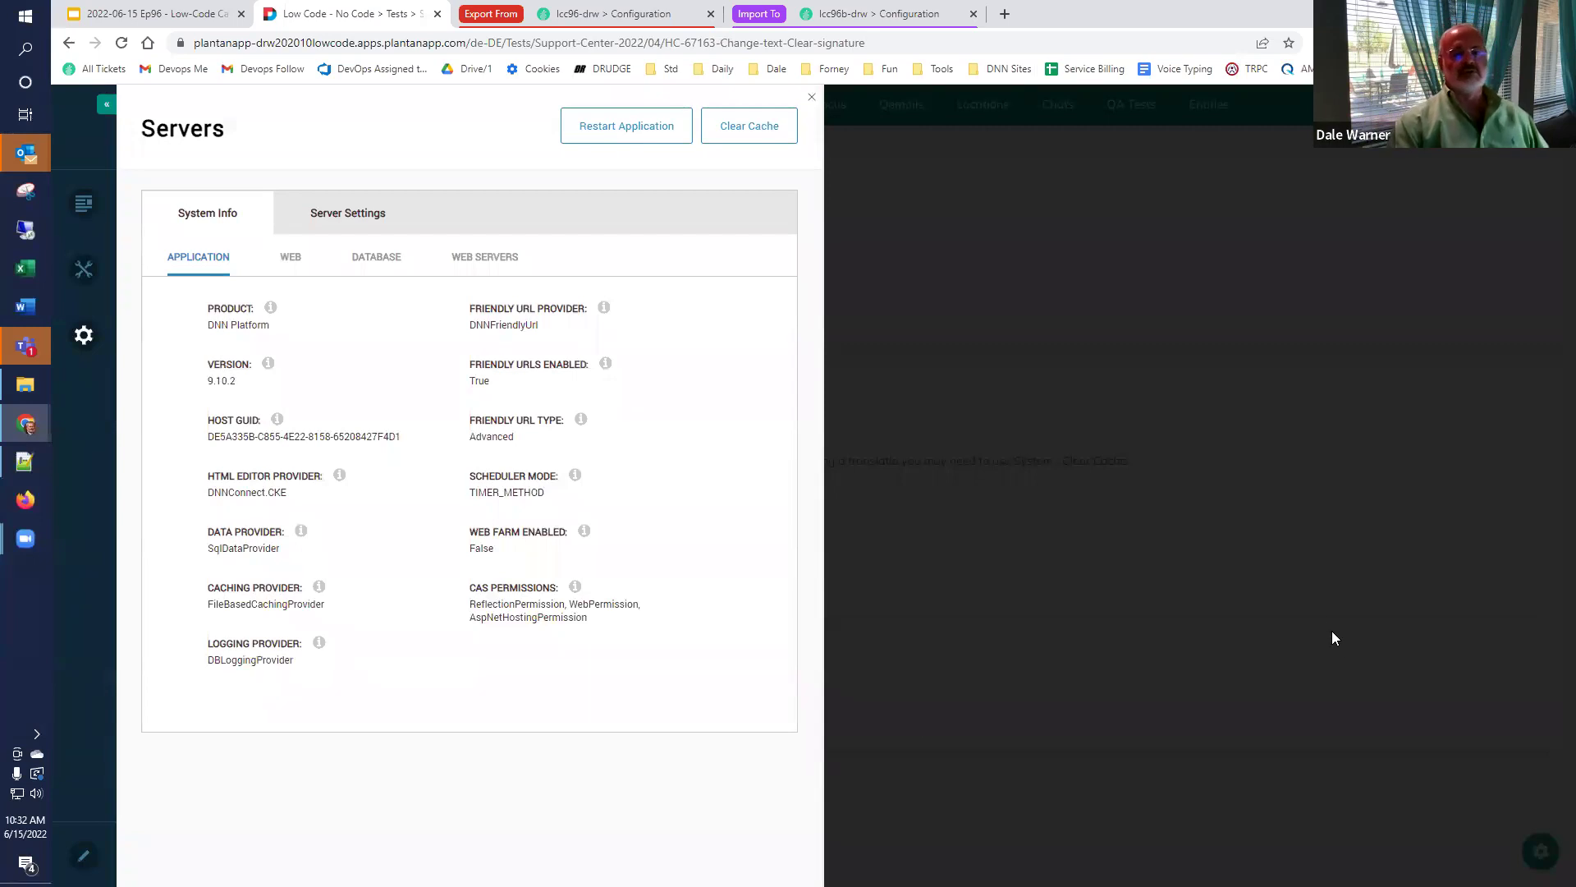
{"action": "left_click", "coordinate": [811, 98]}
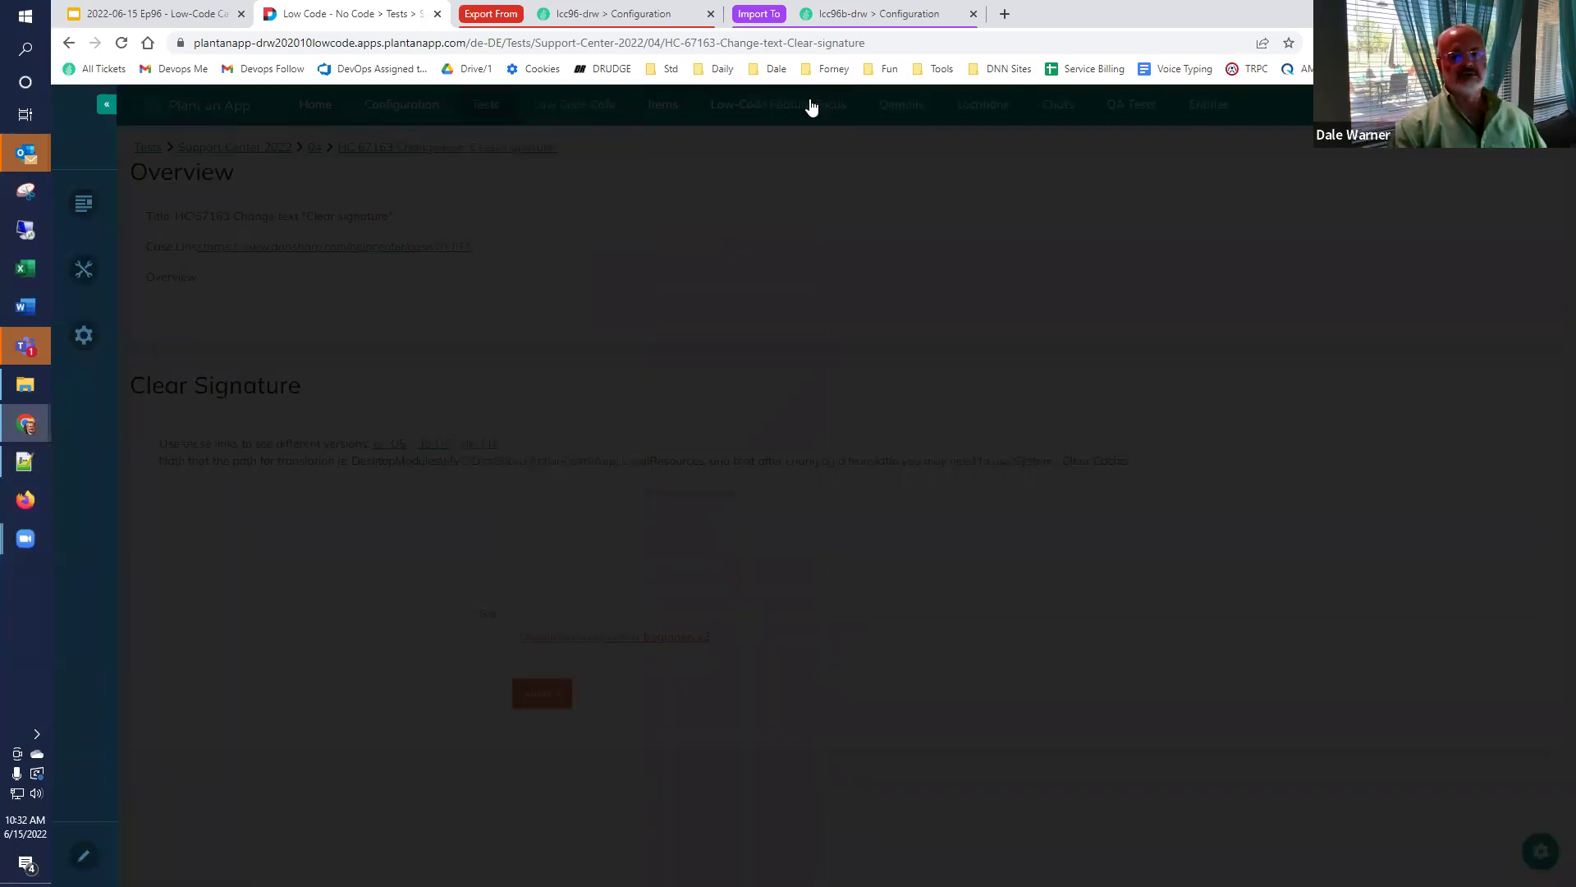
{"action": "mouse_move", "coordinate": [811, 107]}
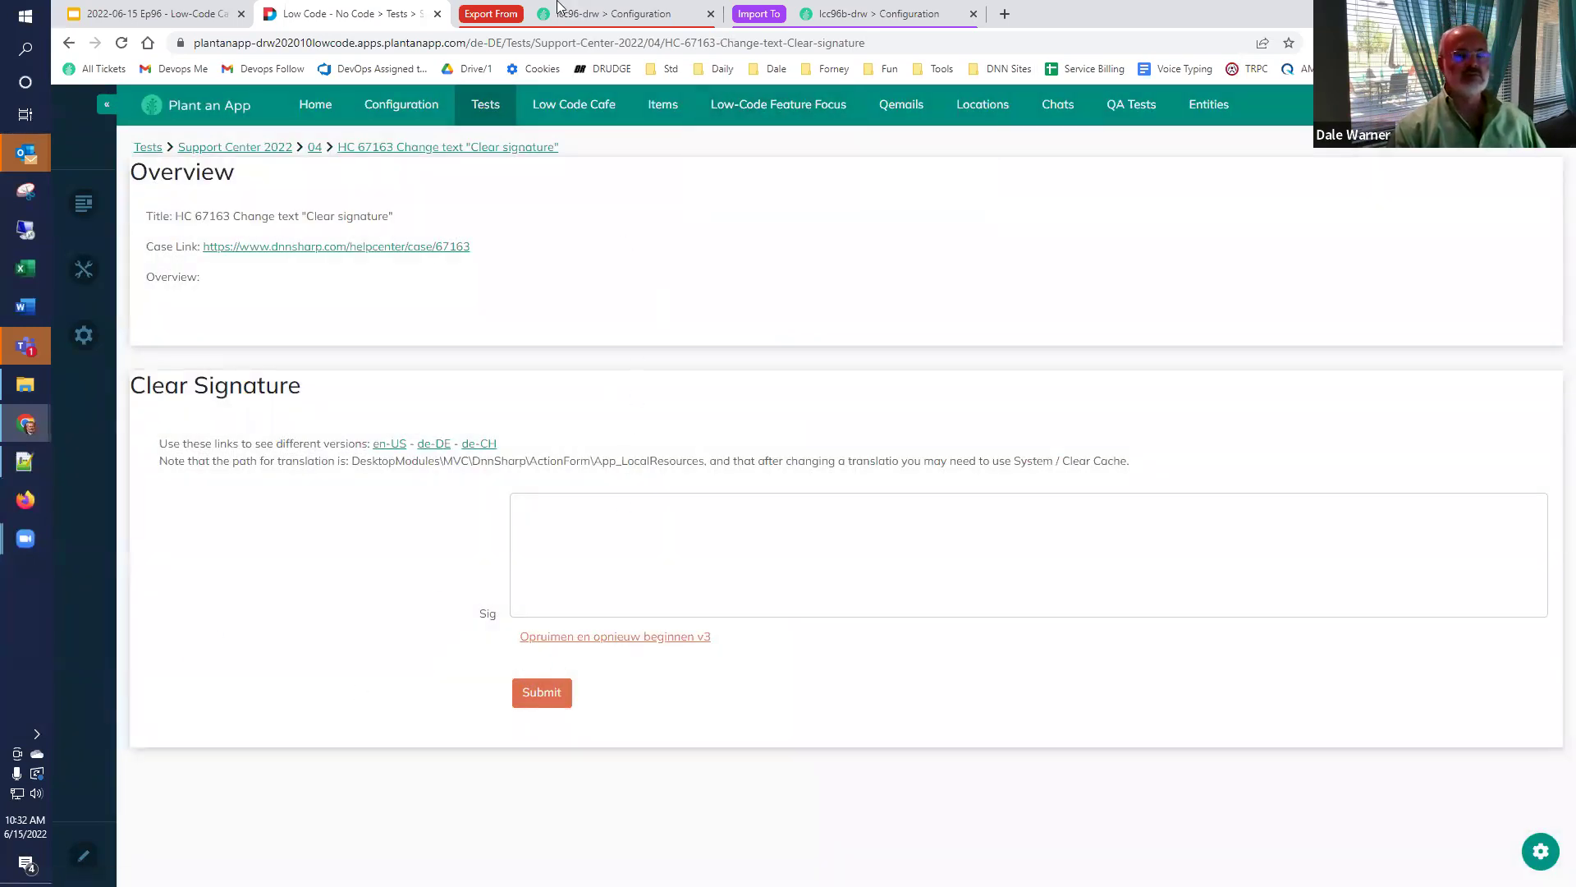
{"action": "left_click", "coordinate": [139, 10]}
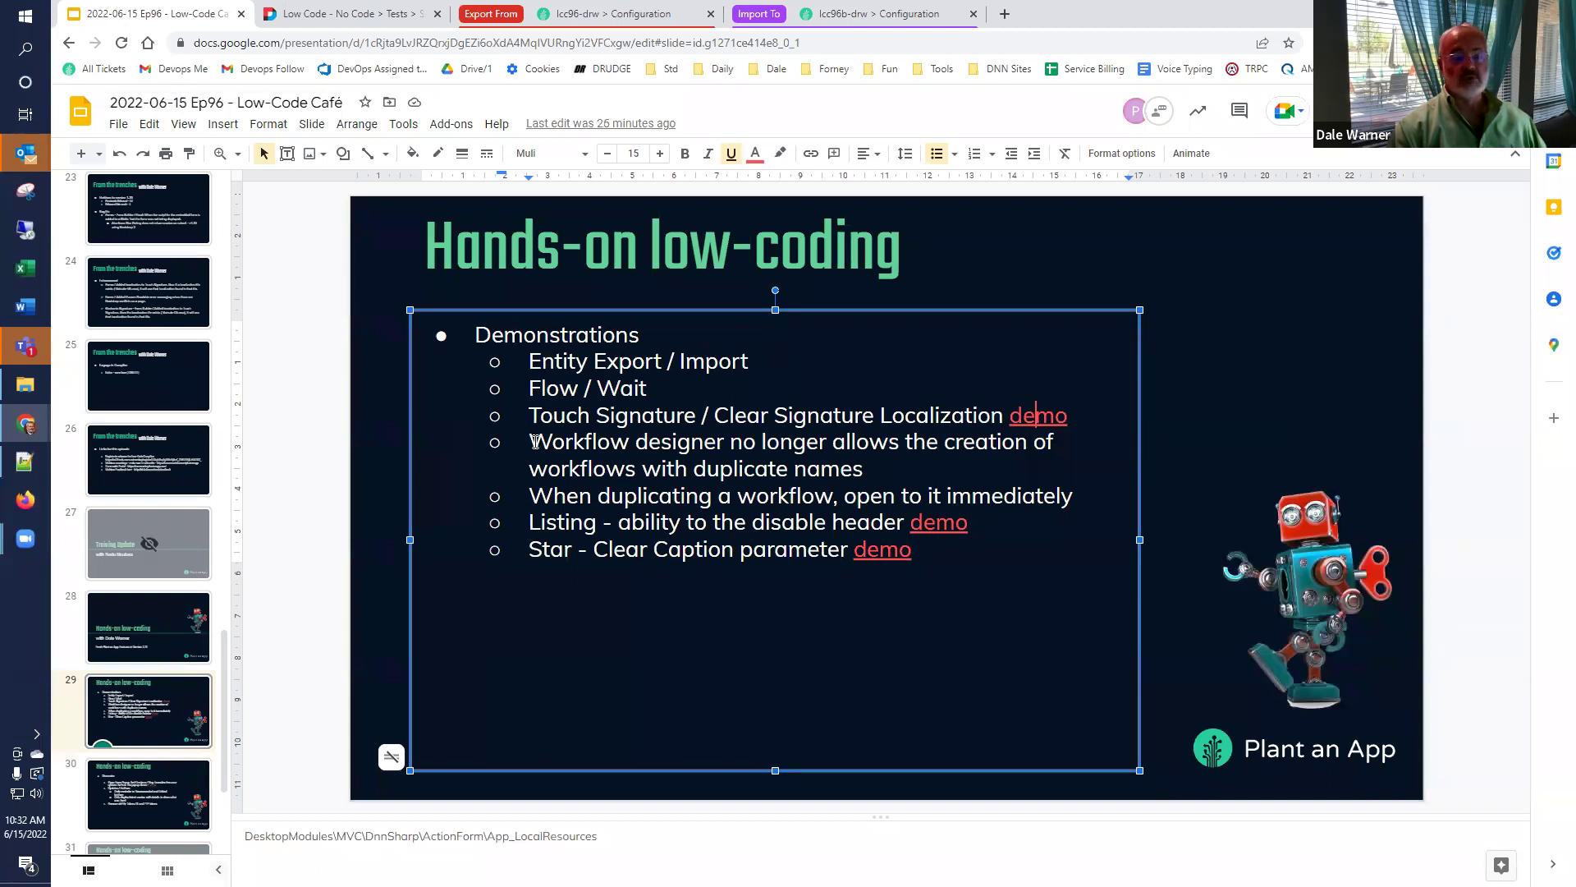
On the lcc96-drw site, start a new workflow in the Default namespace.
{"action": "left_click", "coordinate": [603, 14]}
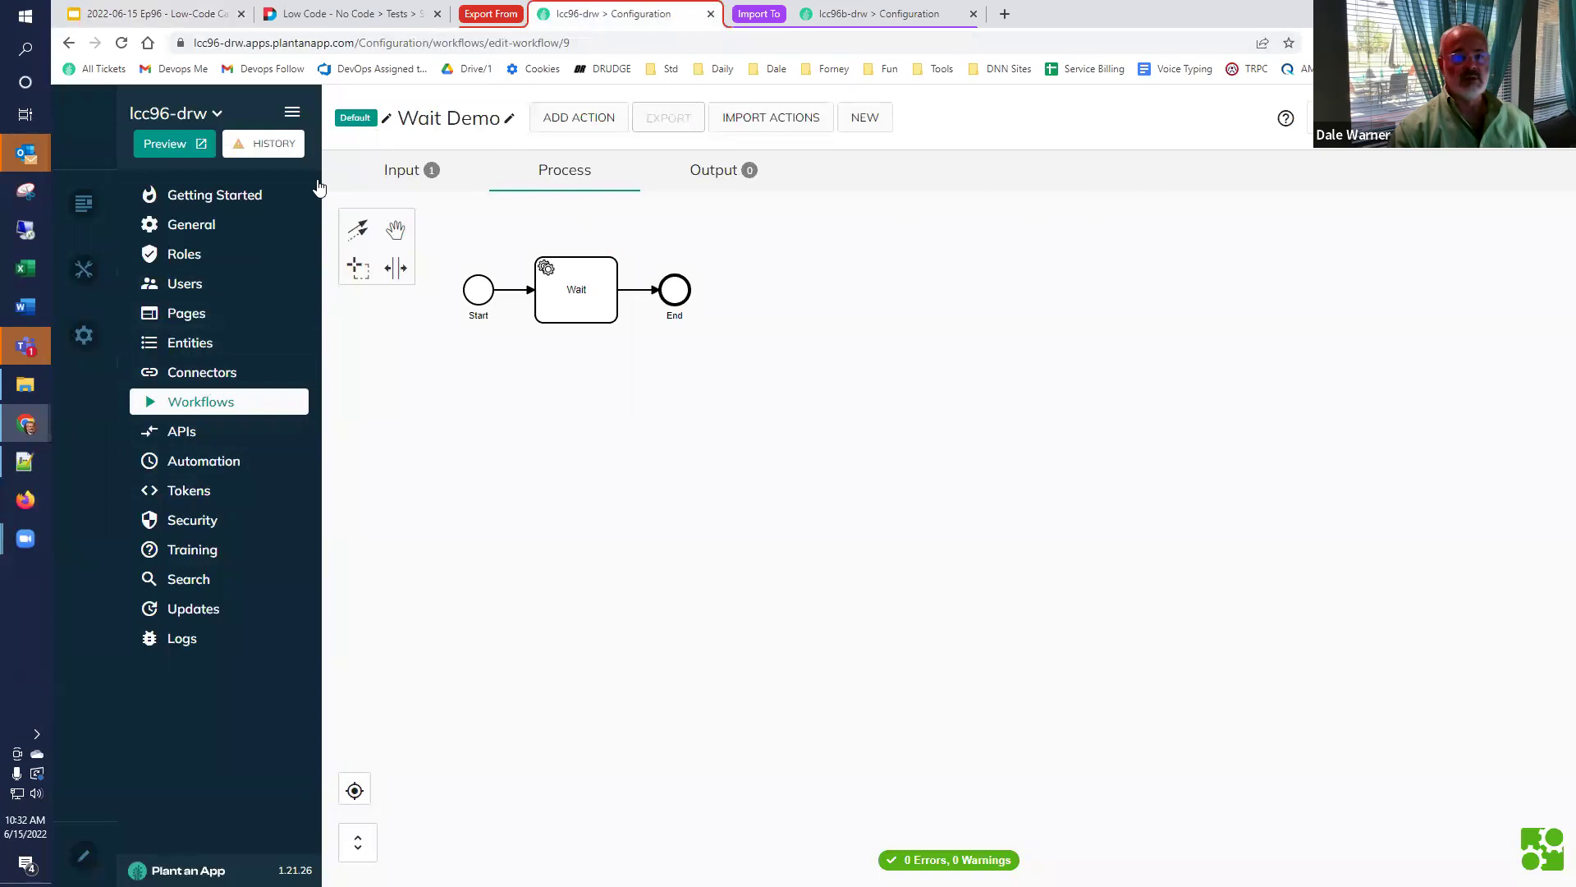
{"action": "left_click", "coordinate": [197, 402]}
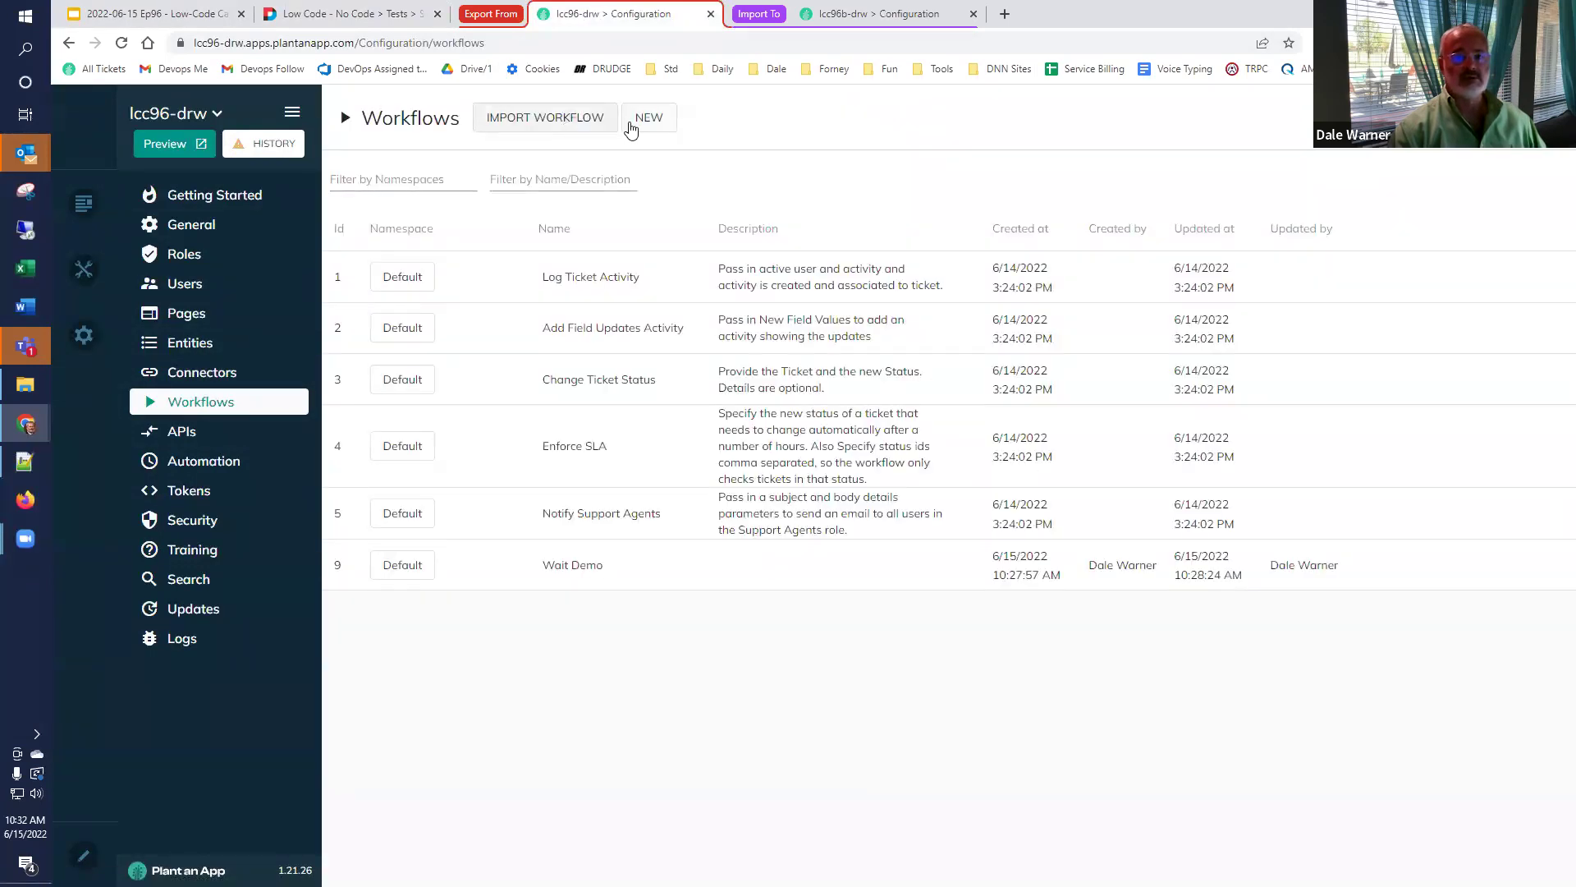
{"action": "left_click", "coordinate": [642, 124]}
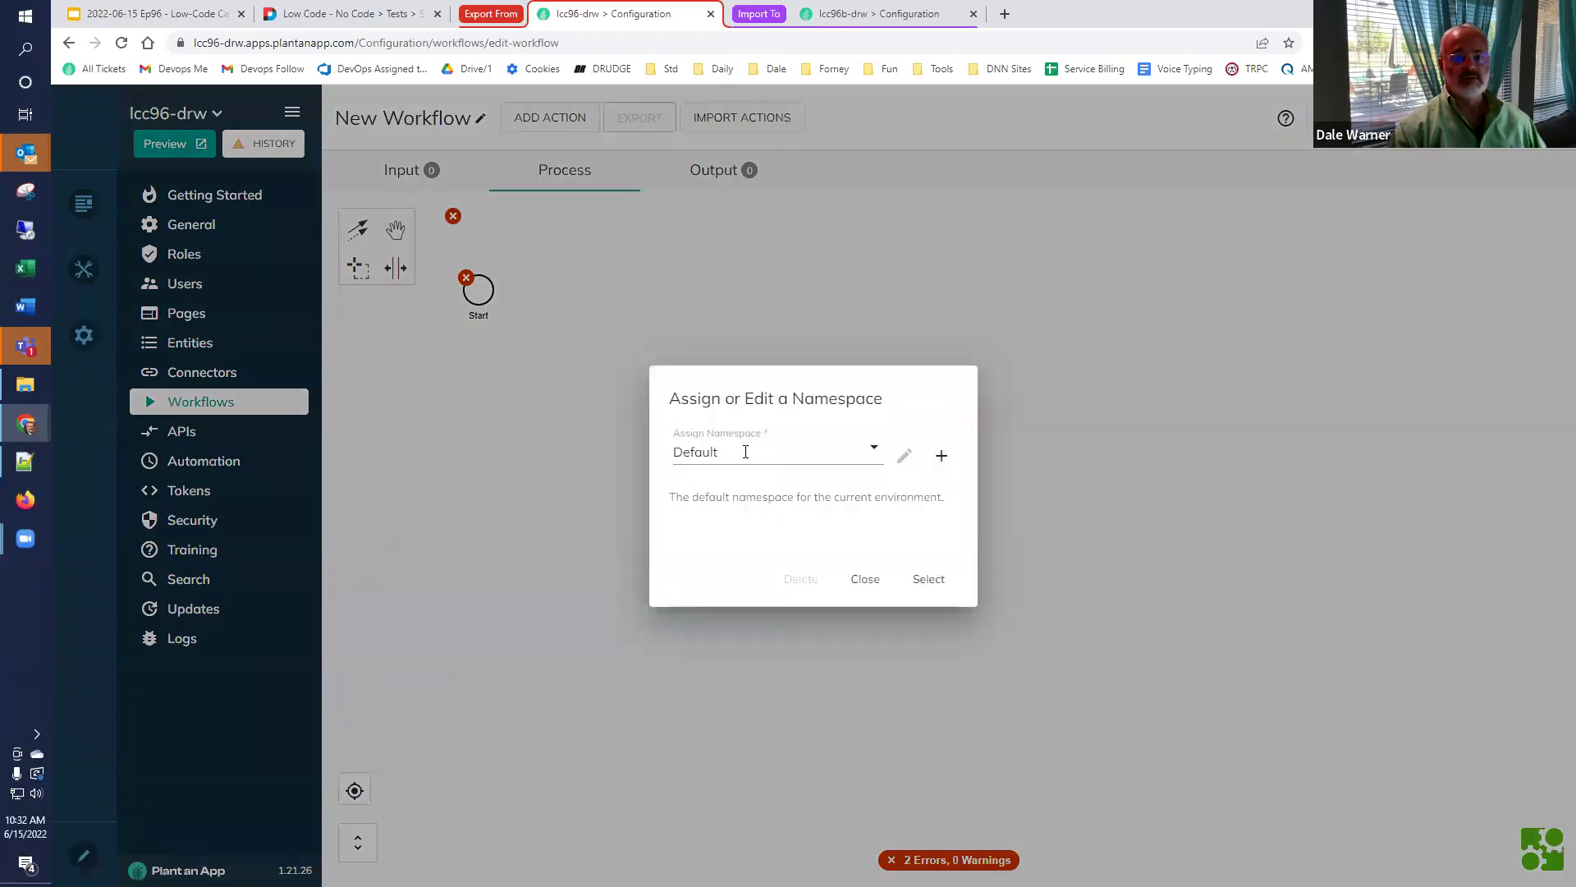
{"action": "left_click", "coordinate": [870, 575]}
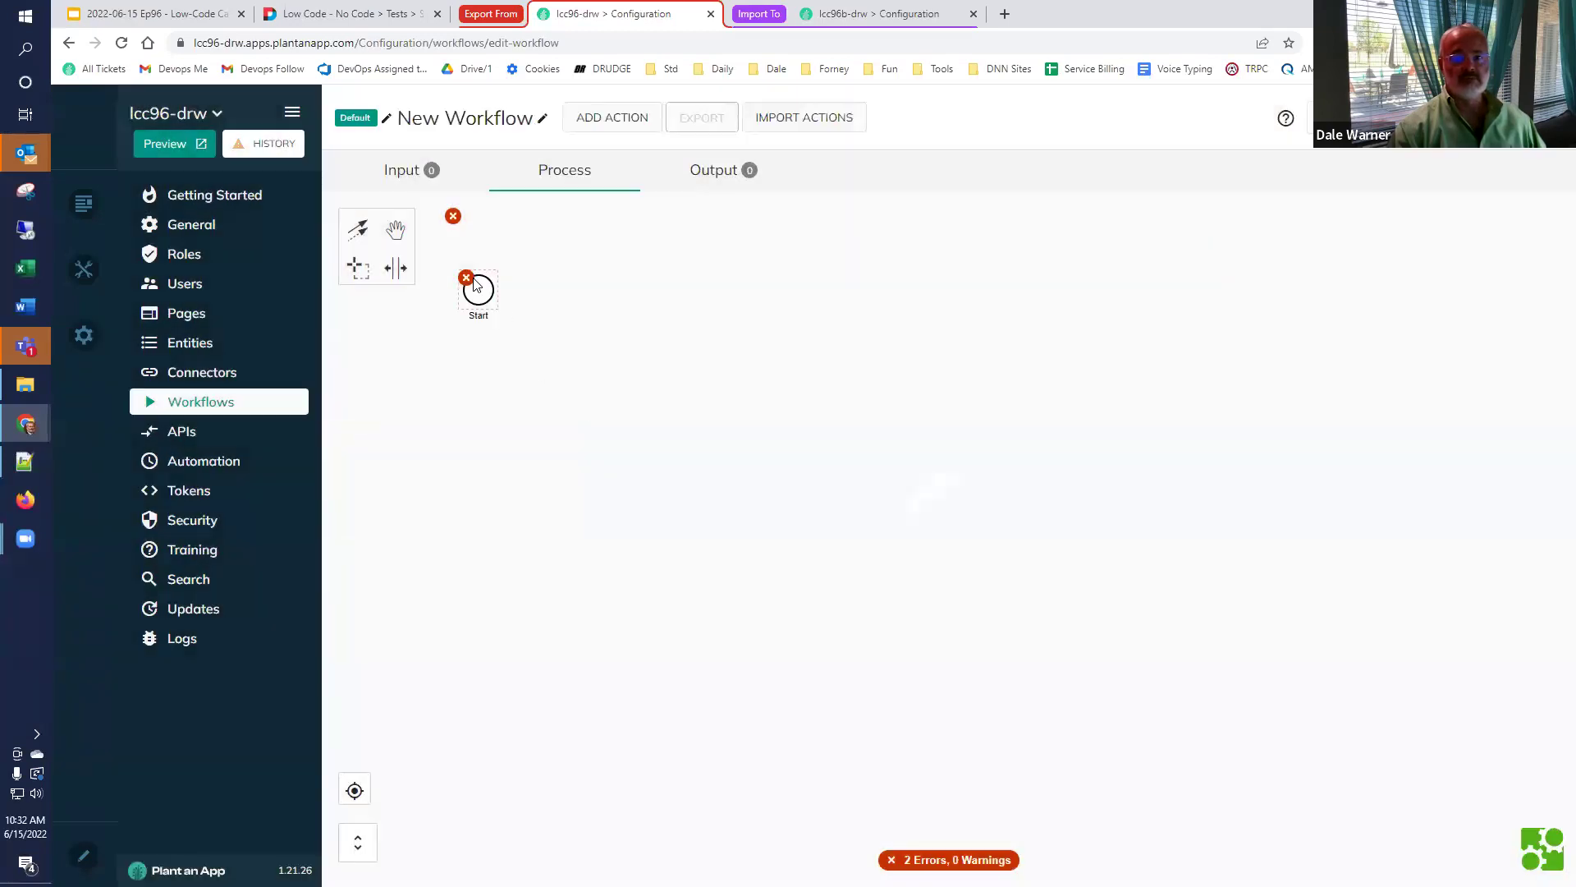
Add an End node, try the duplicate name 'Wait Demo', cancel, and return to Workflows.
{"action": "left_click_drag", "start_coordinate": [491, 297], "coordinate": [552, 290]}
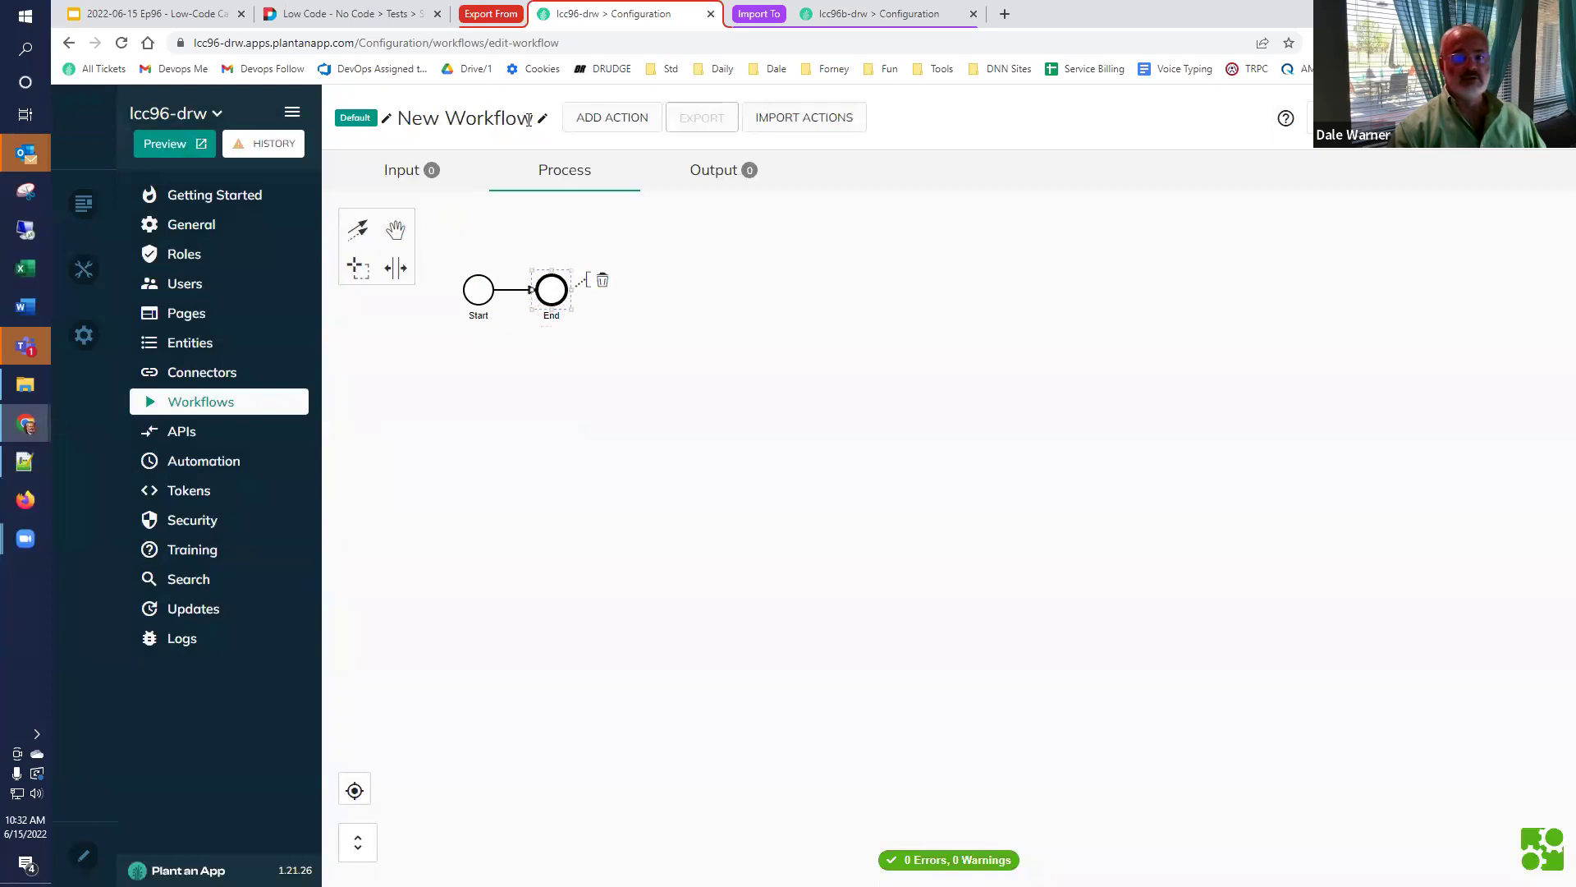
{"action": "left_click", "coordinate": [464, 118]}
{"action": "key", "text": "ctrl+a"}
{"action": "type", "text": "Wait Demo"}
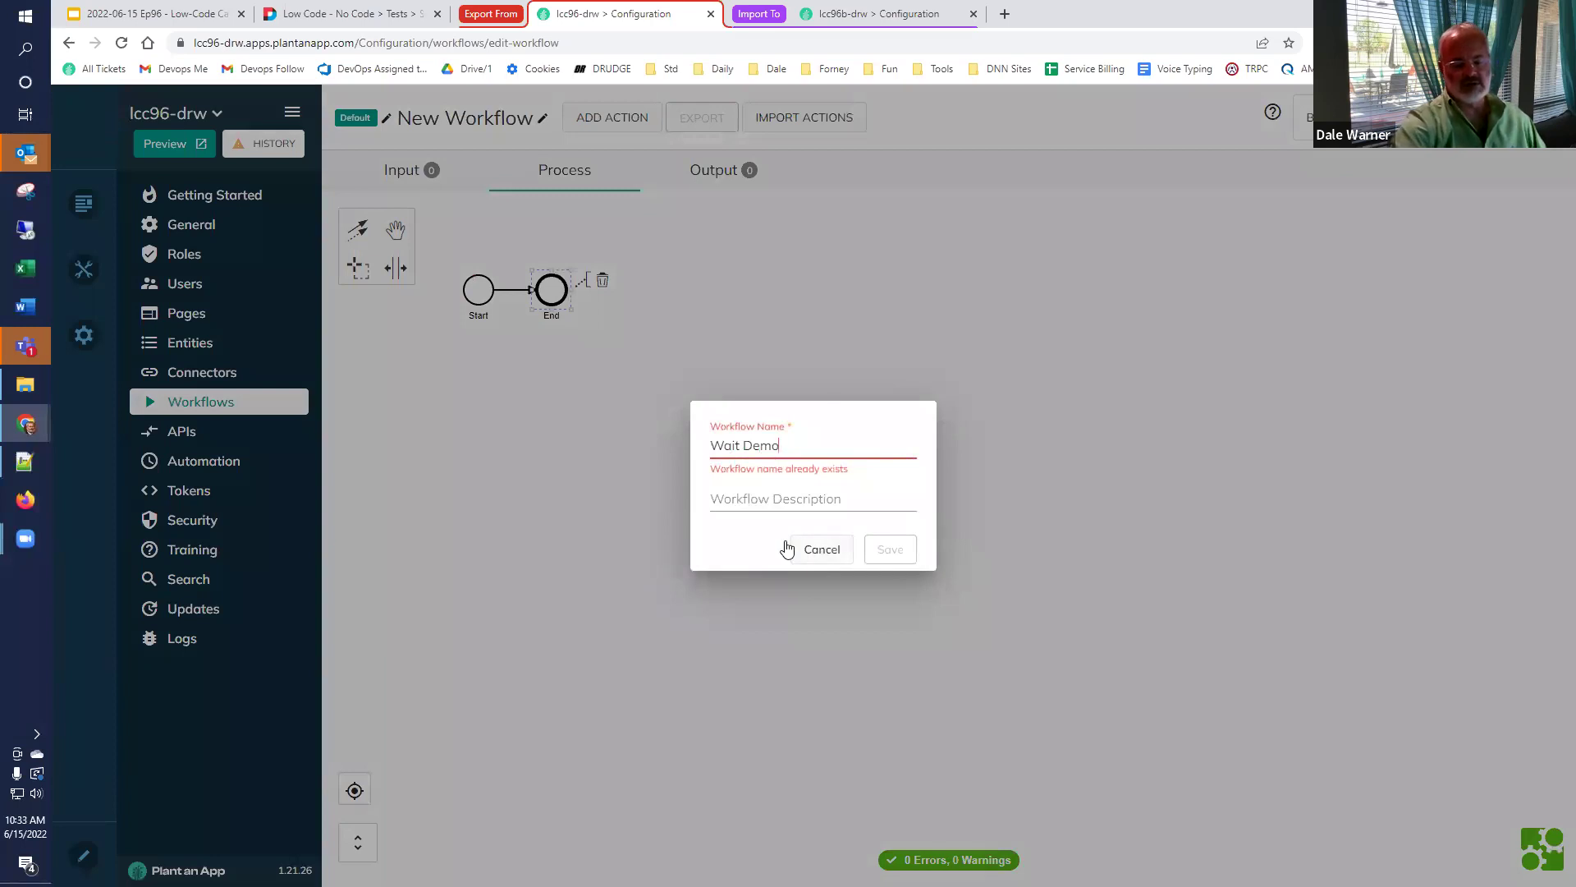
{"action": "left_click", "coordinate": [806, 545]}
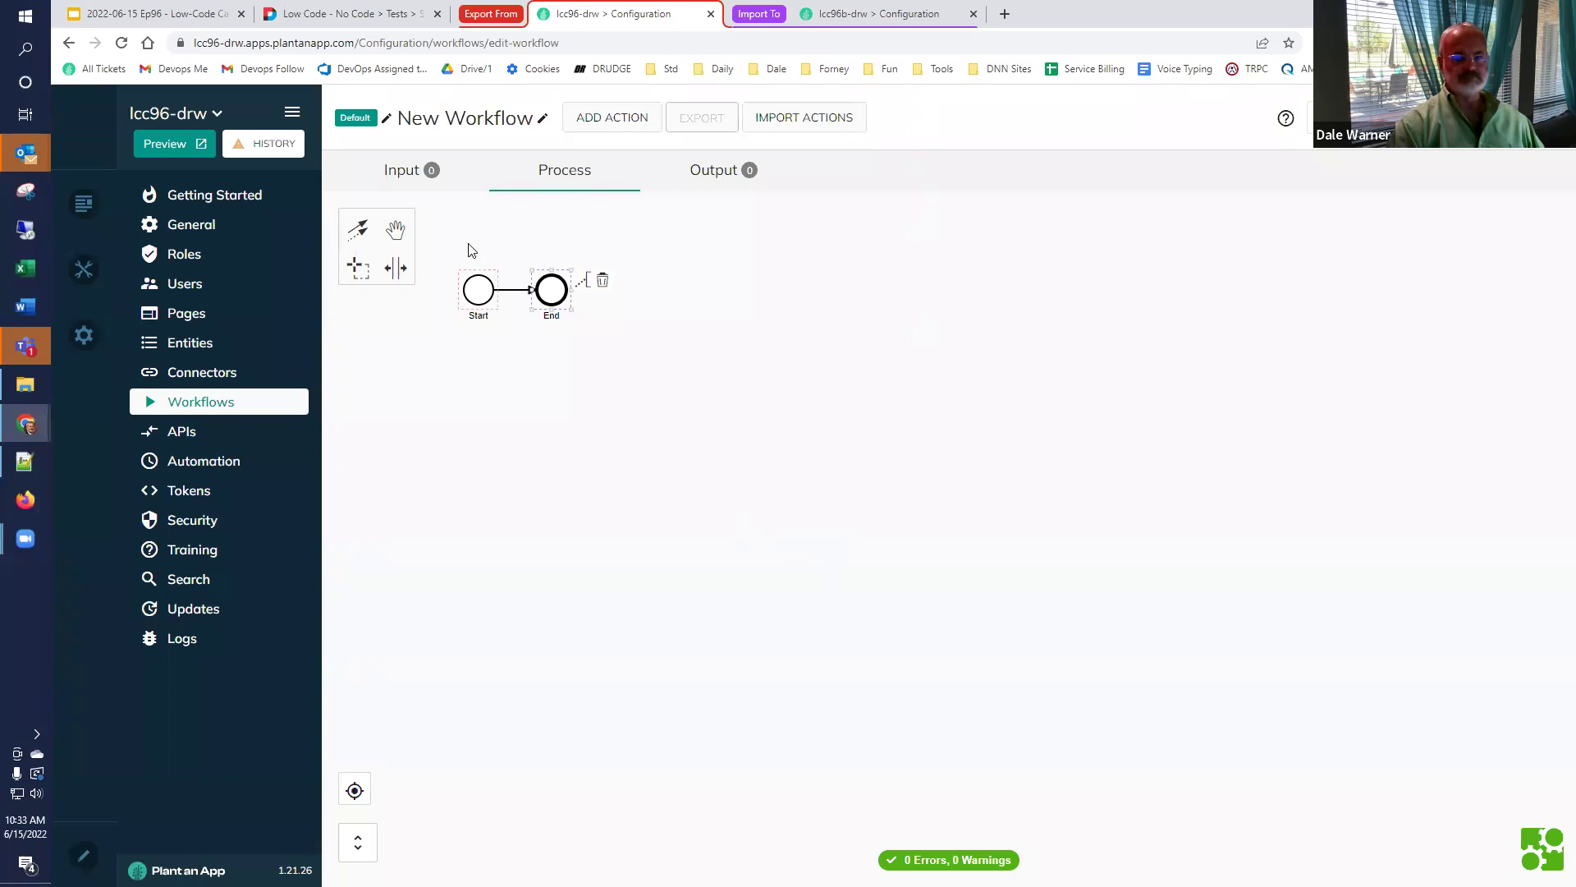
{"action": "left_click", "coordinate": [232, 402]}
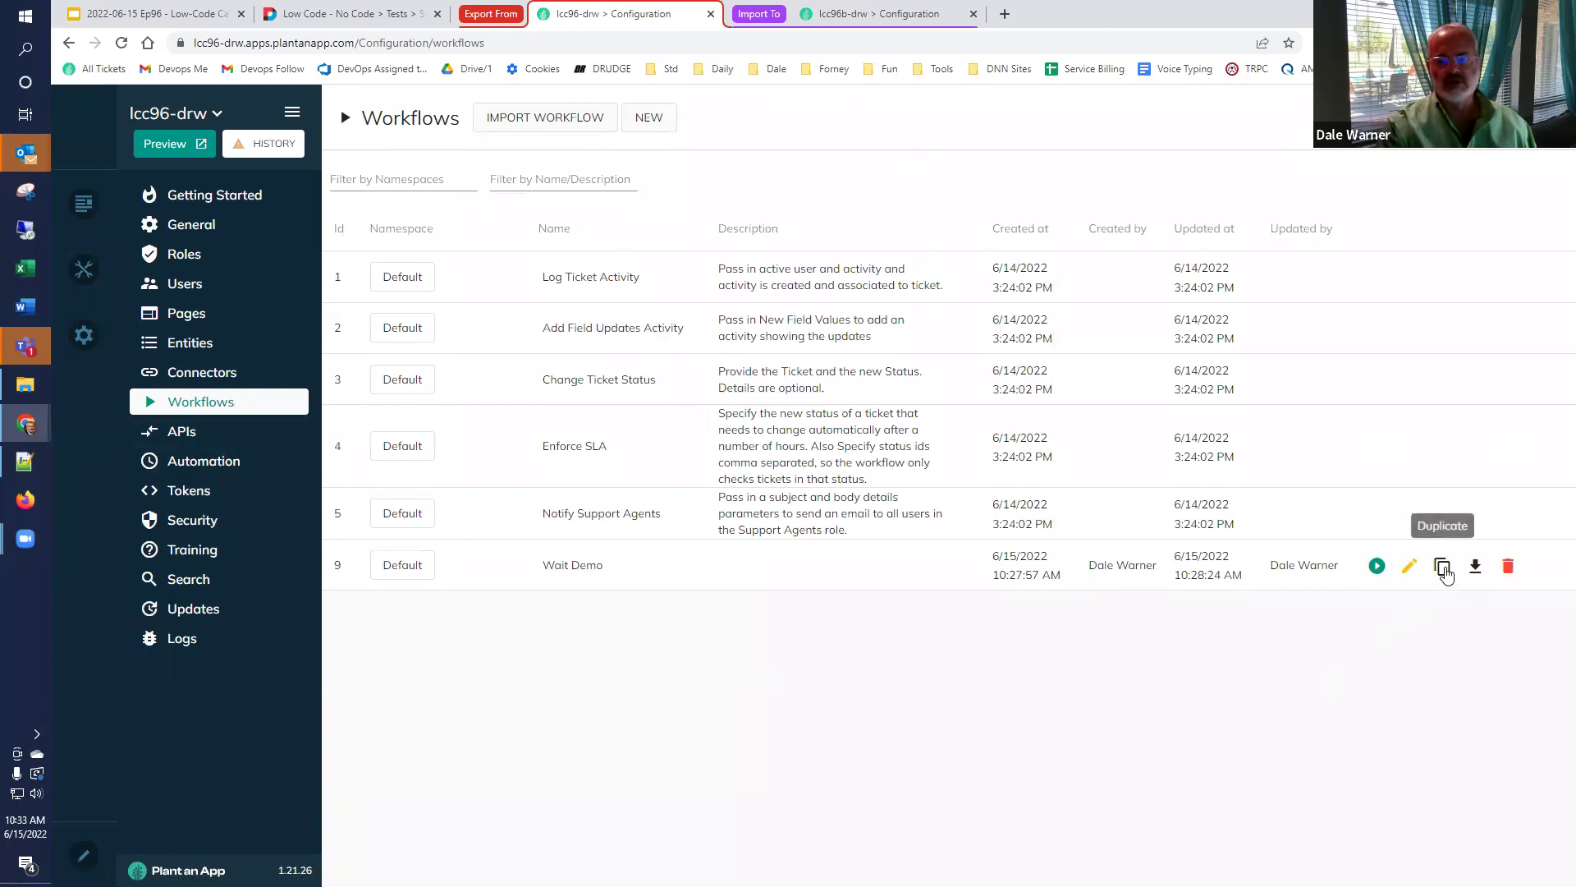
Duplicate Wait Demo, save the copy, delete Wait Demo Copy, then return to Google Slides.
{"action": "left_click", "coordinate": [1442, 567]}
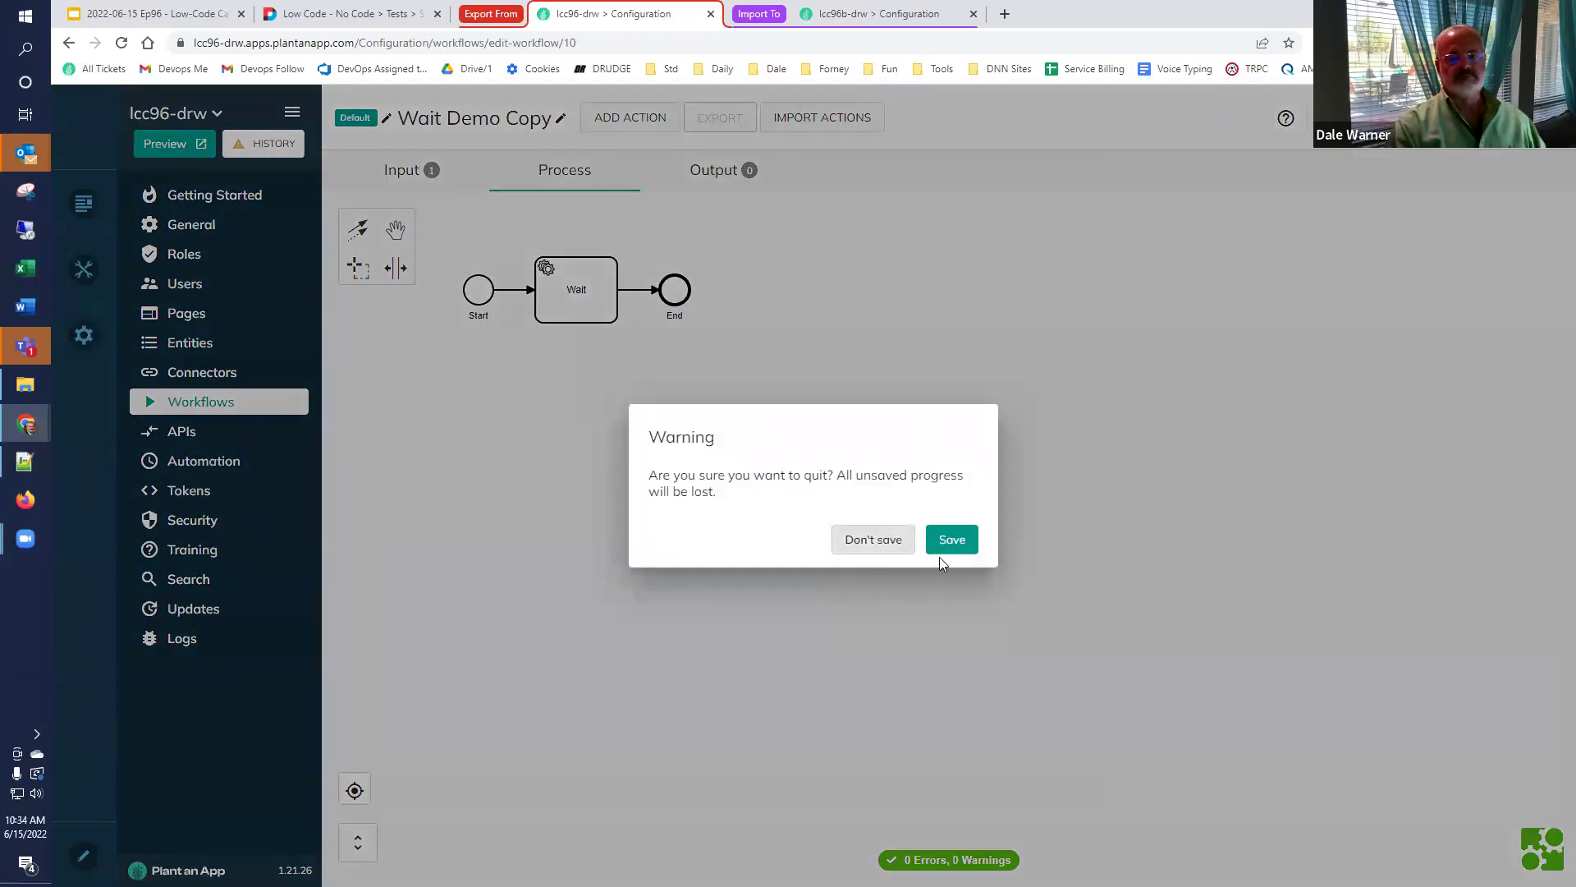
{"action": "left_click", "coordinate": [943, 537]}
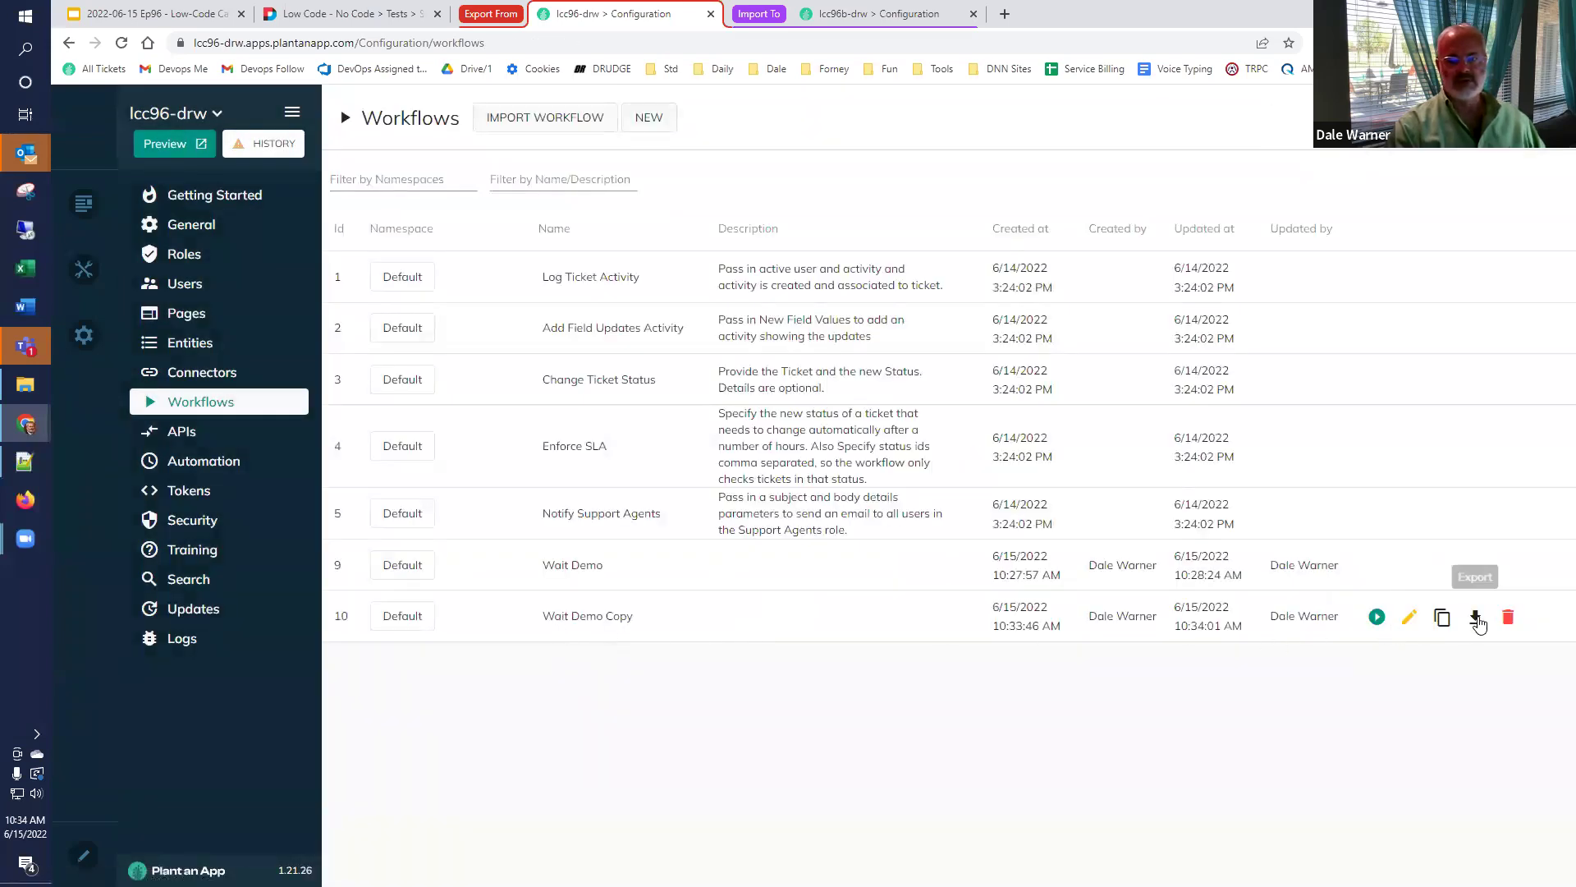
{"action": "left_click", "coordinate": [1508, 617]}
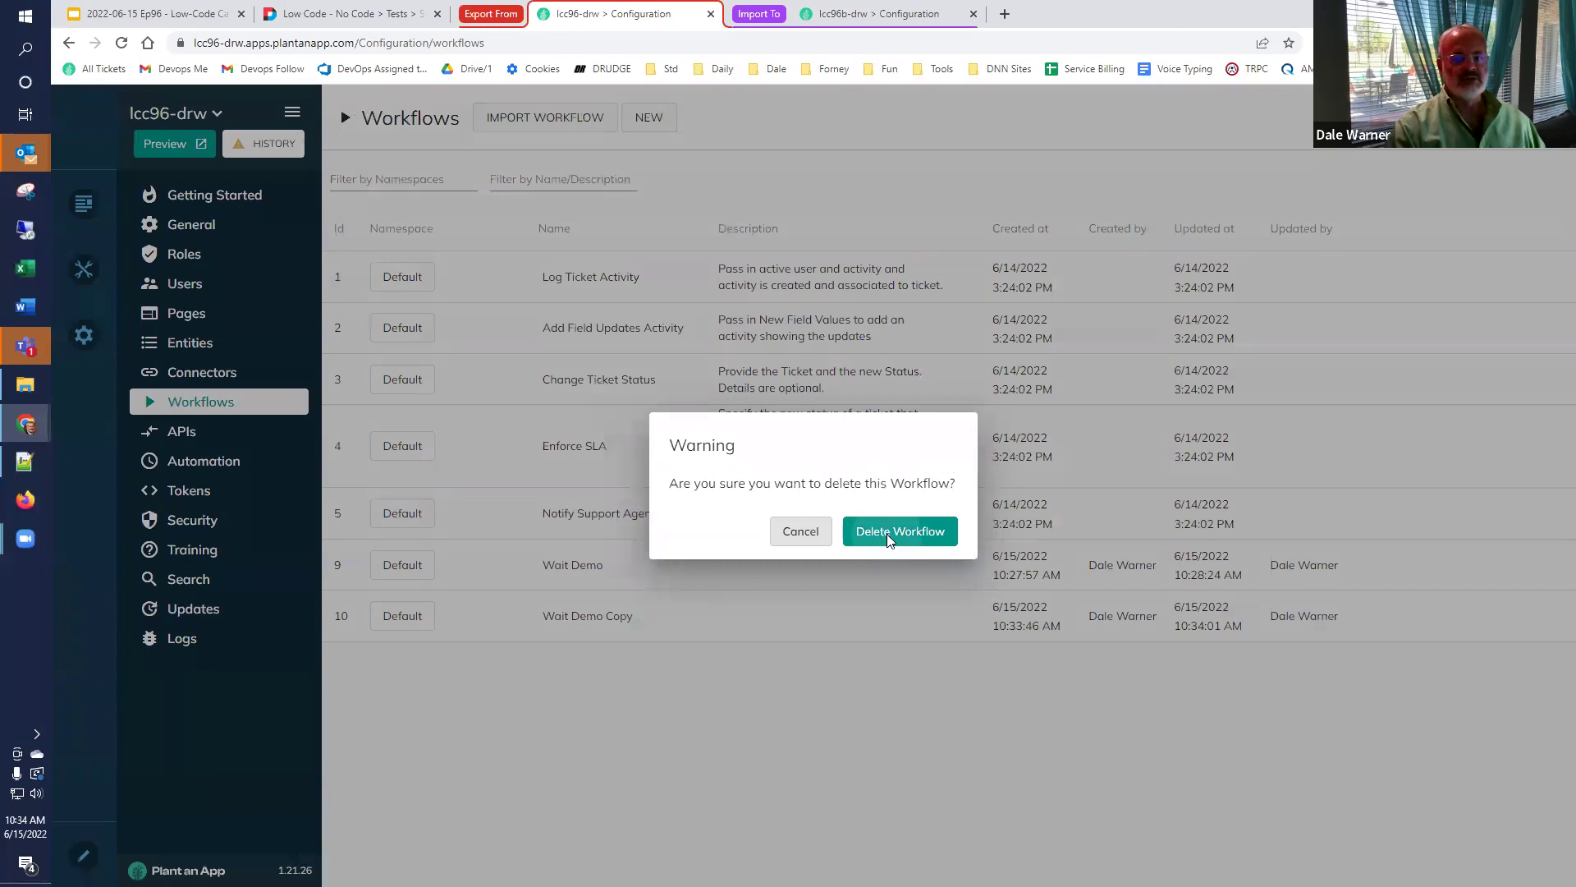
{"action": "left_click", "coordinate": [895, 538]}
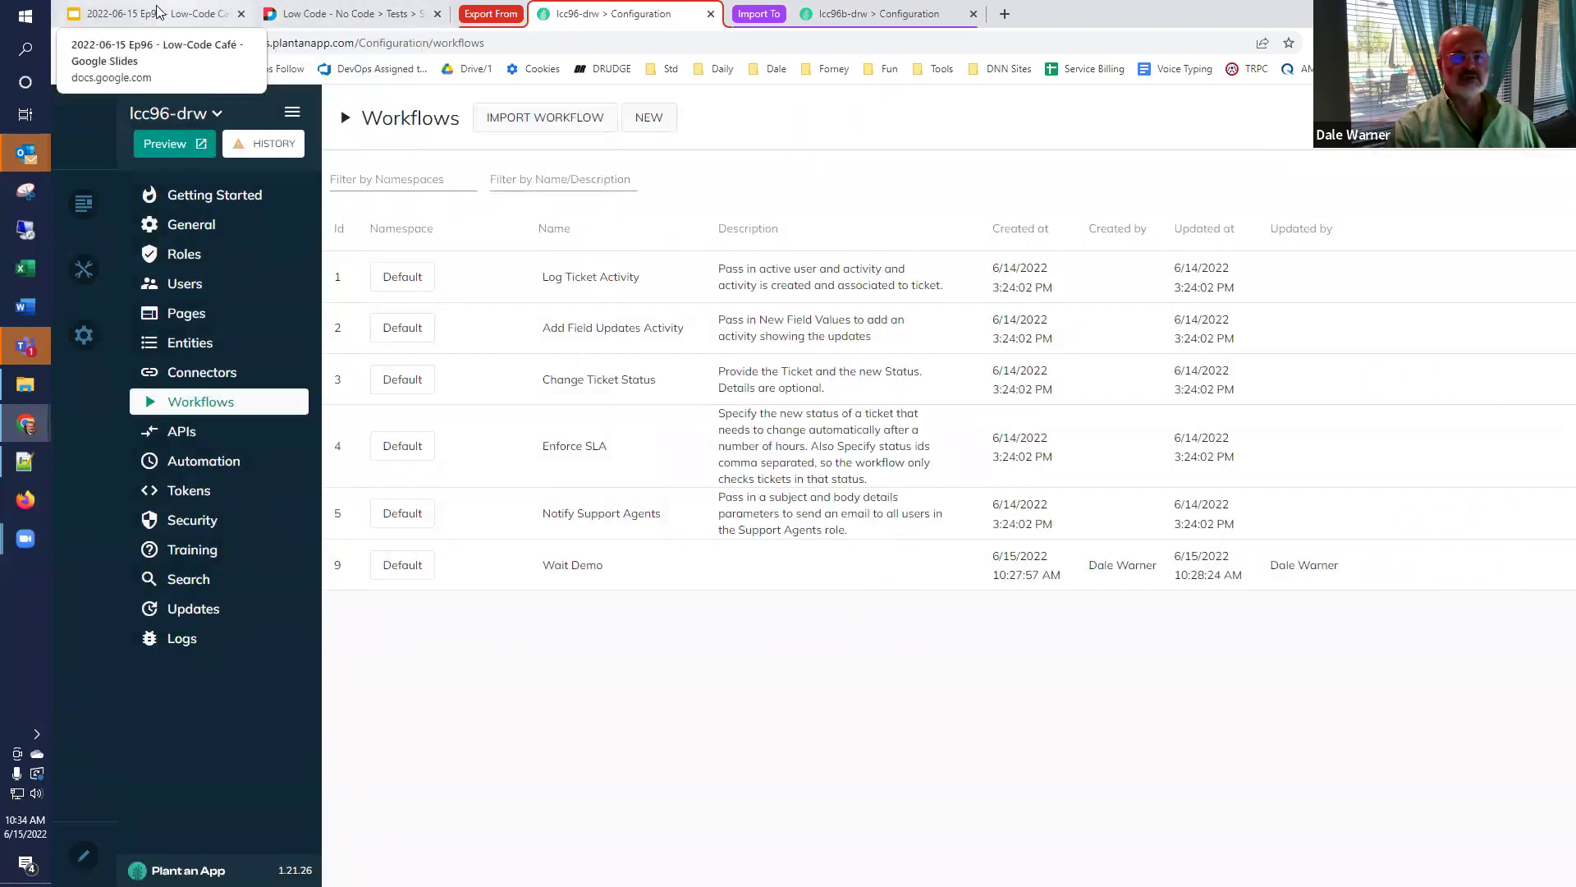
{"action": "left_click", "coordinate": [190, 16]}
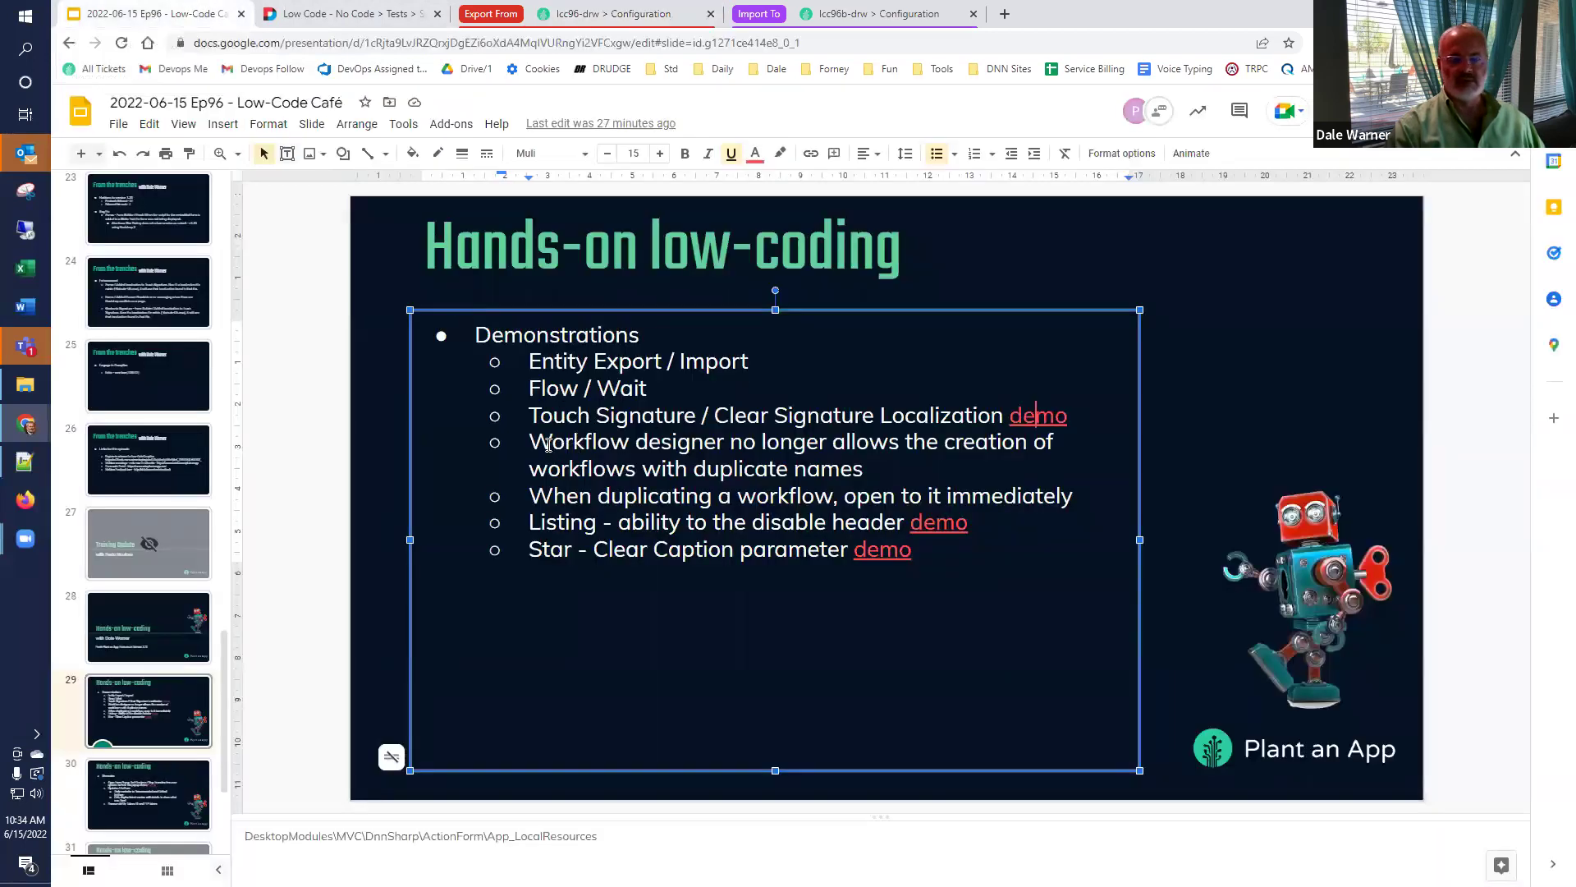
Open the 'Listing - ability to disable header' demo link in a new tab.
{"action": "left_click", "coordinate": [530, 490]}
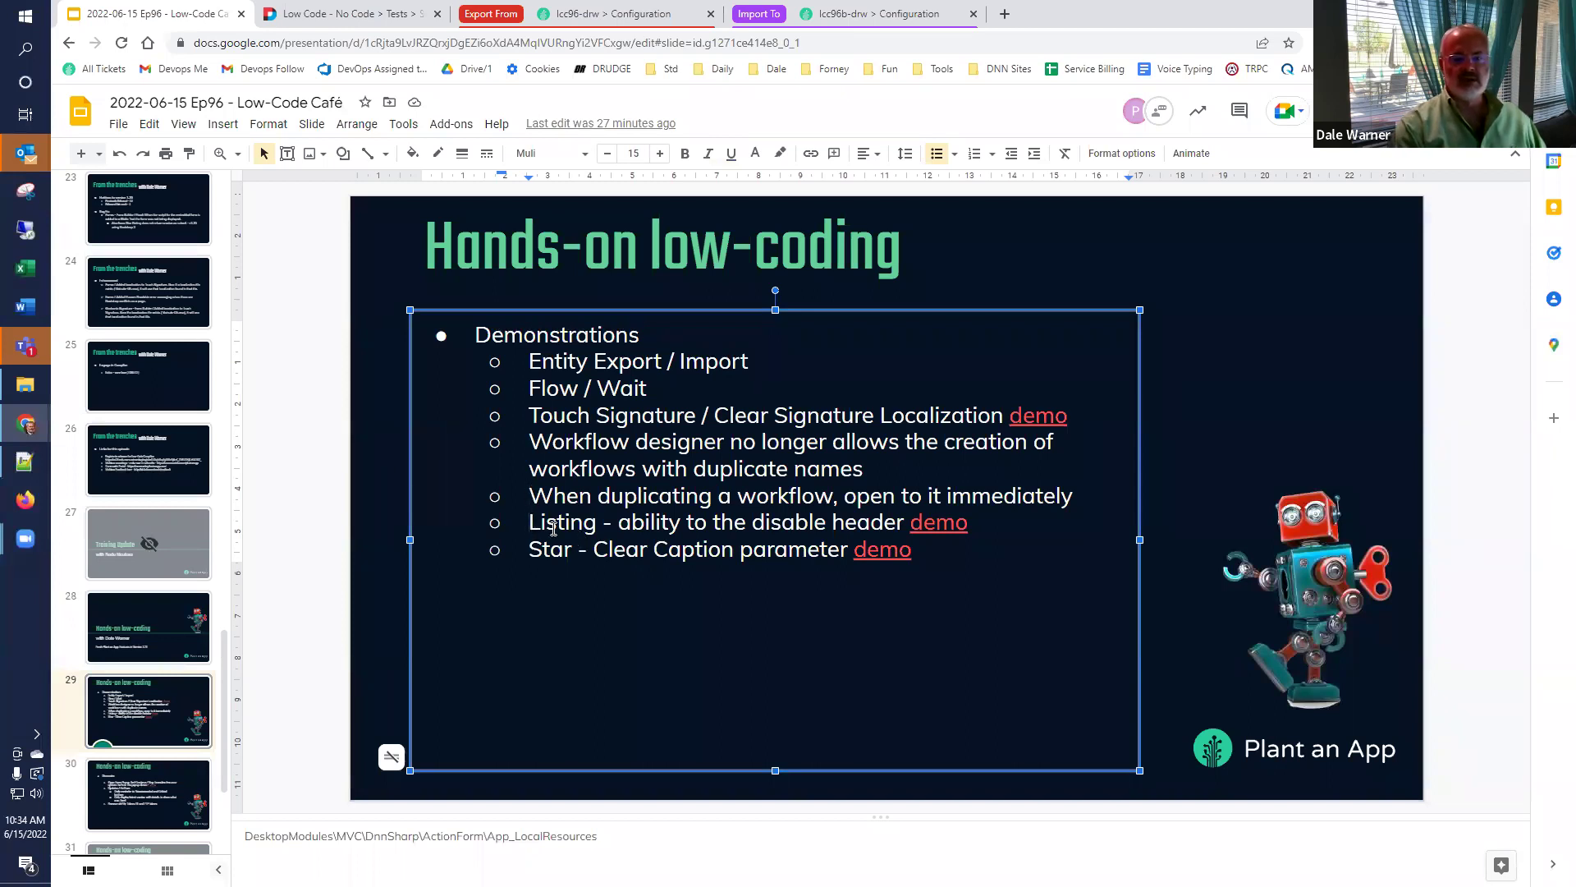
{"action": "left_click", "coordinate": [938, 530]}
{"action": "left_click", "coordinate": [957, 550]}
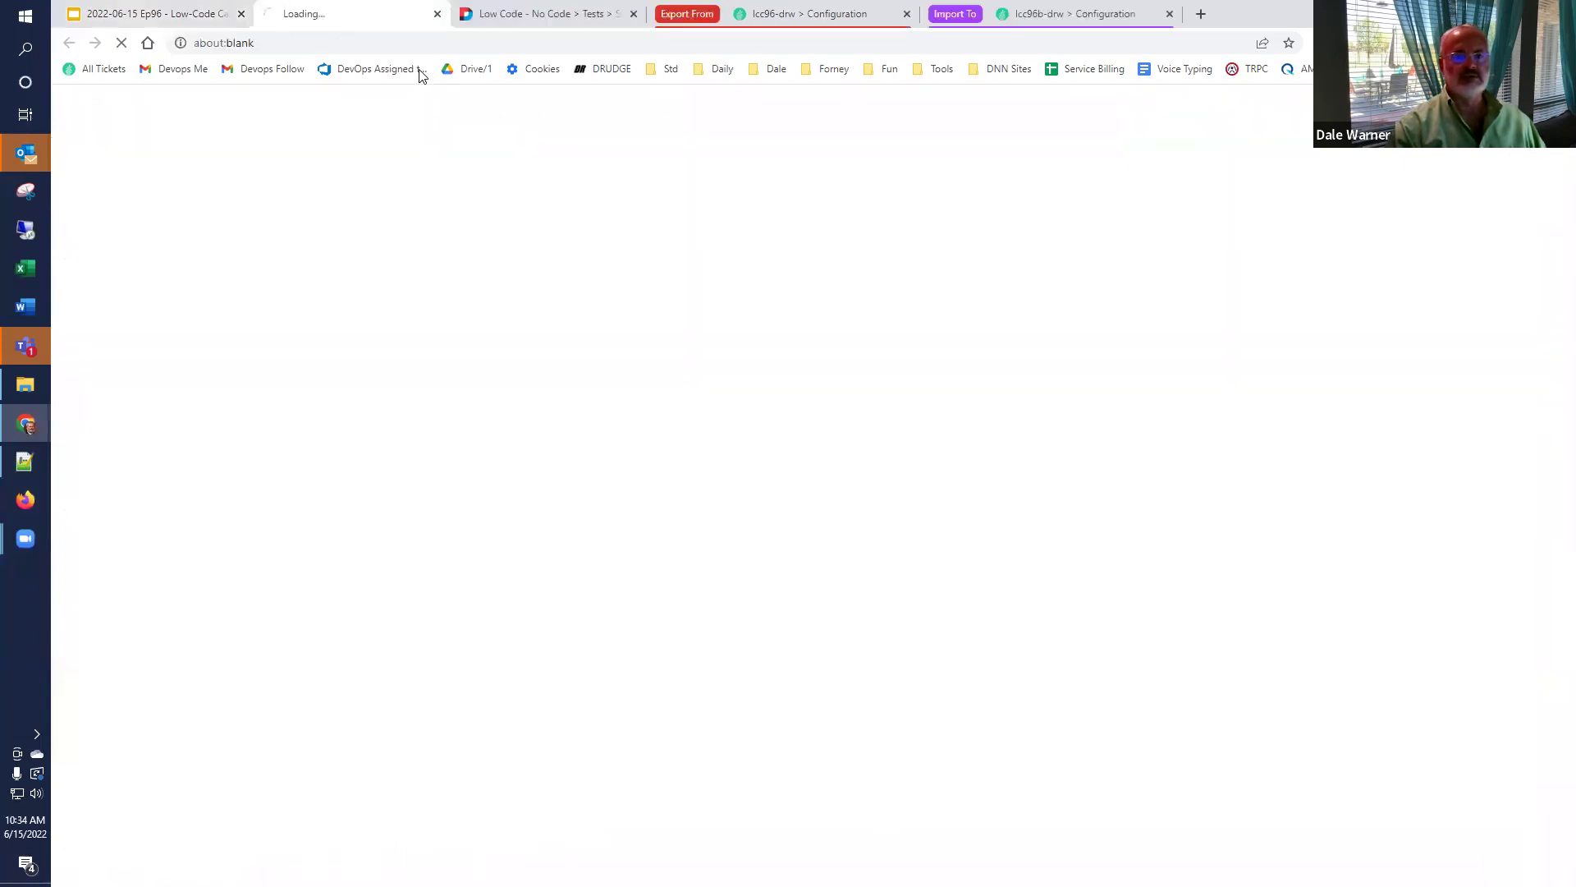
Close the older test tab and open the Users Grid listing settings from the gear menu.
{"action": "left_click", "coordinate": [633, 14]}
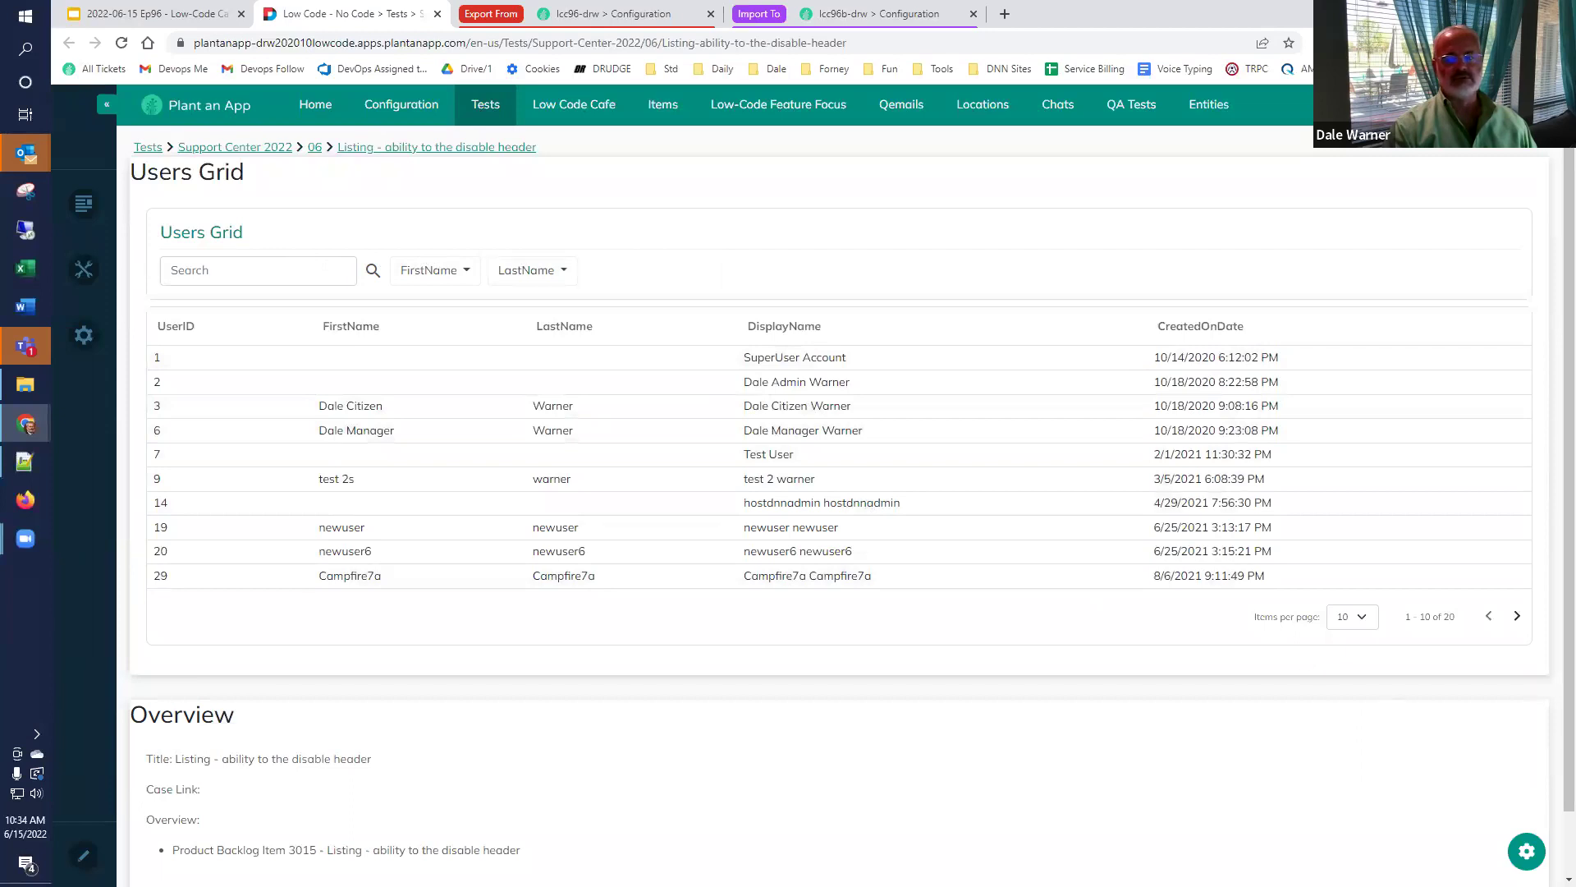
{"action": "left_click", "coordinate": [1525, 857]}
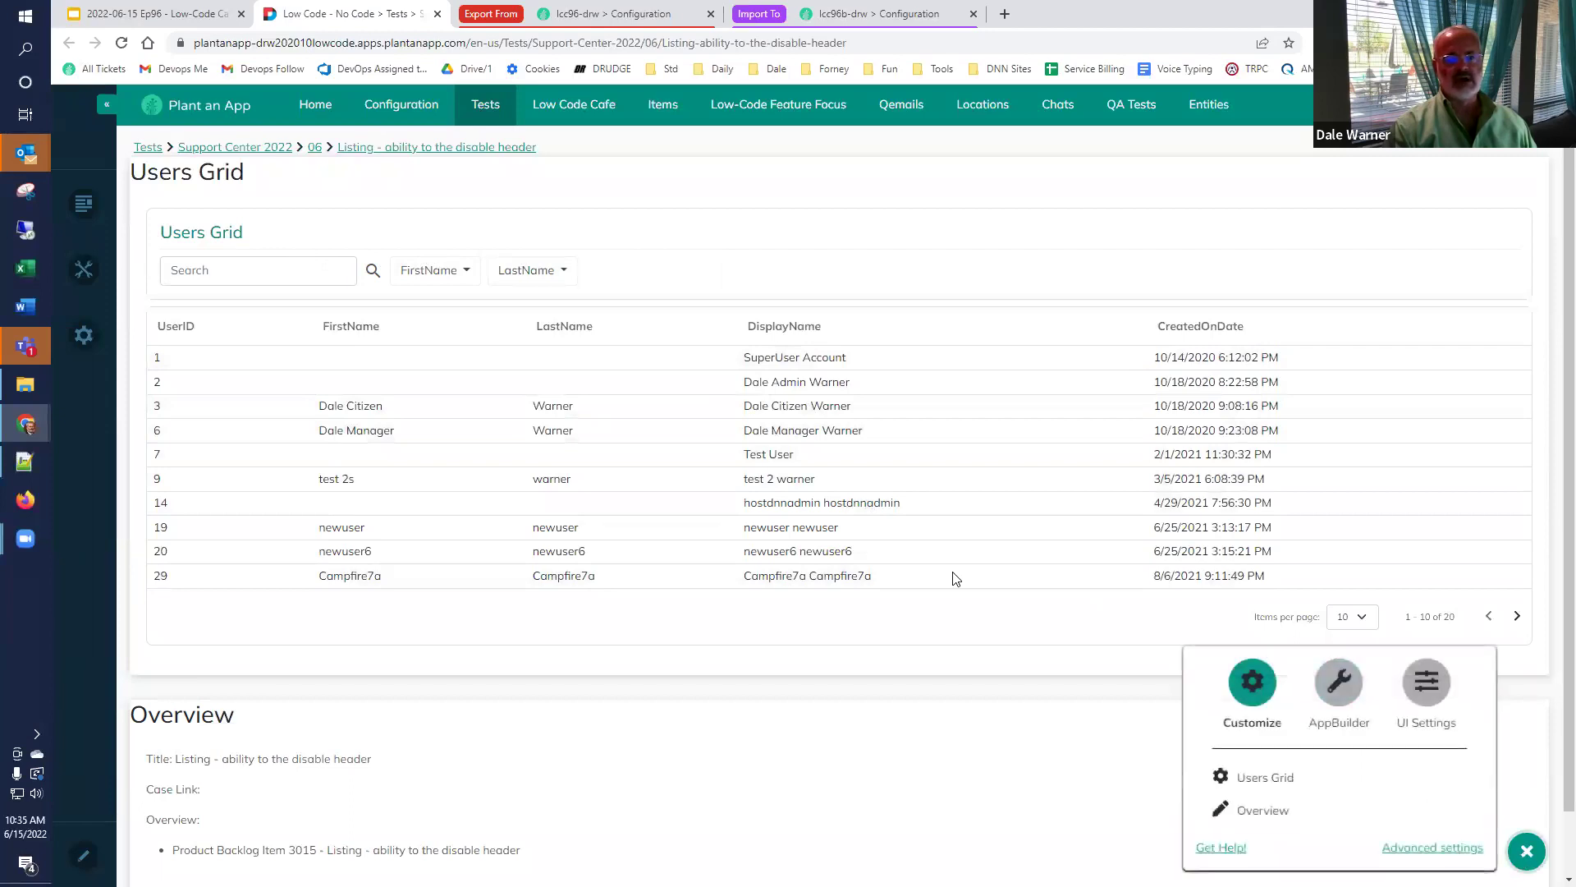
{"action": "left_click", "coordinate": [1247, 786]}
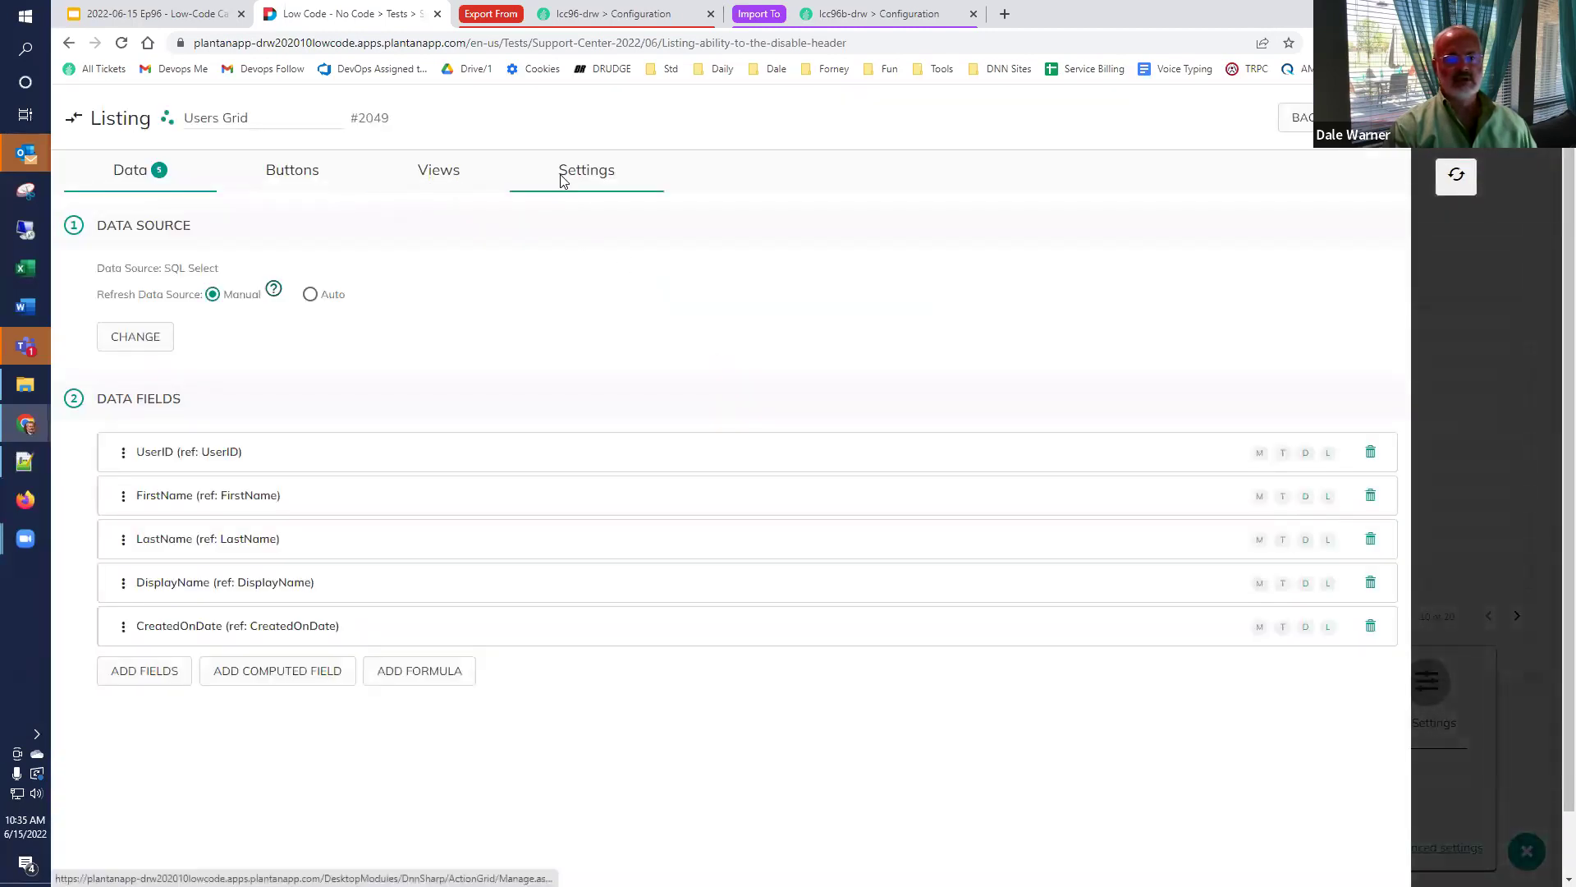
Turn off Display Title for the Users Grid and save.
{"action": "left_click", "coordinate": [564, 180]}
{"action": "left_click", "coordinate": [274, 302]}
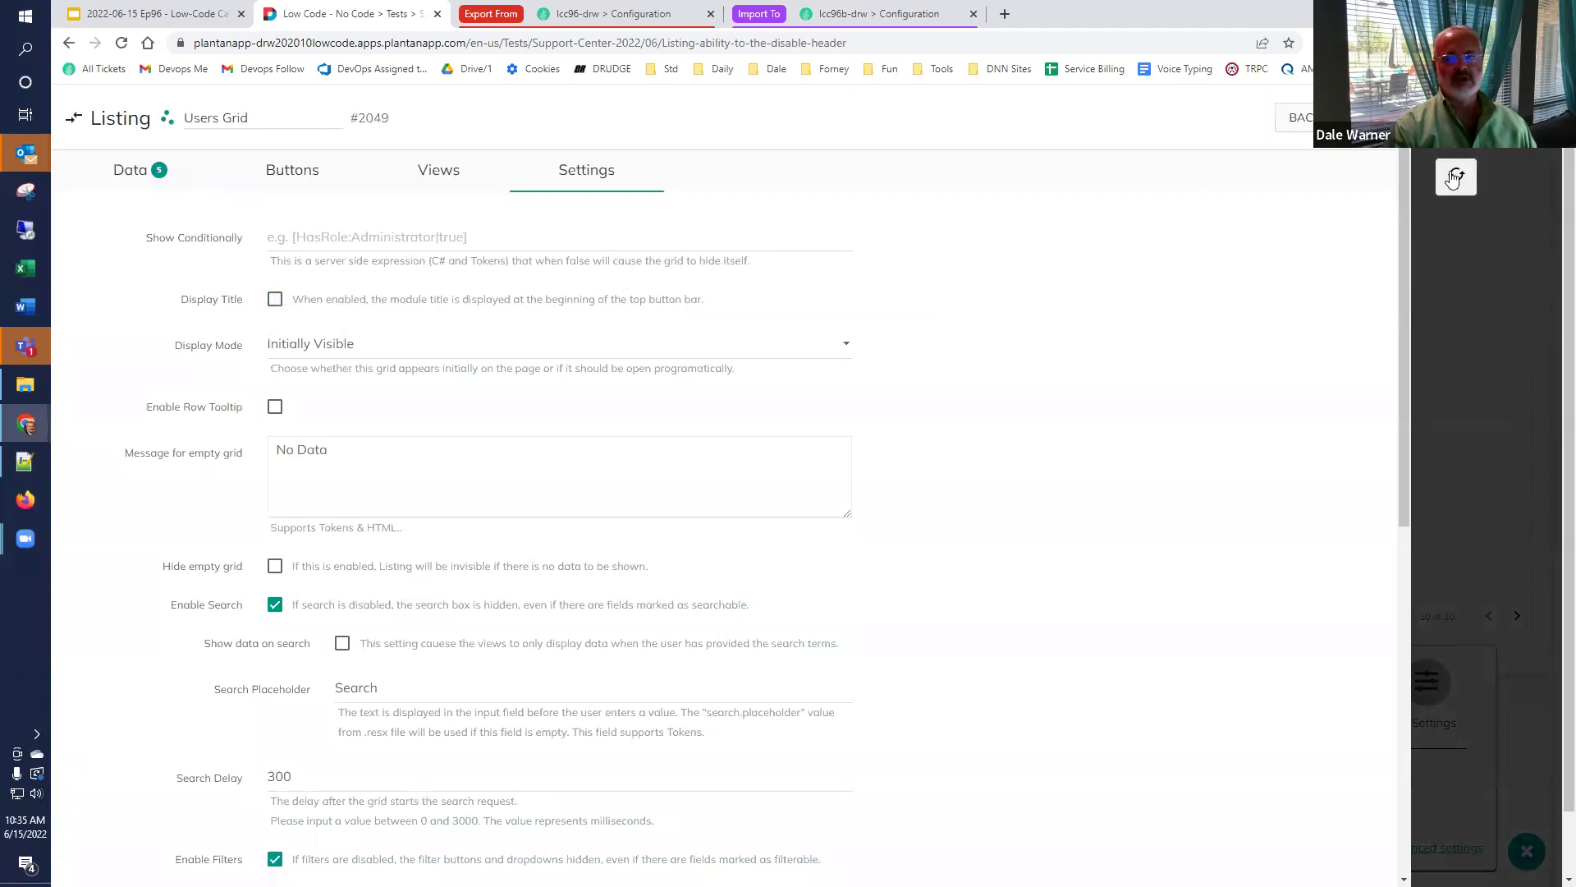
{"action": "left_click", "coordinate": [1454, 177]}
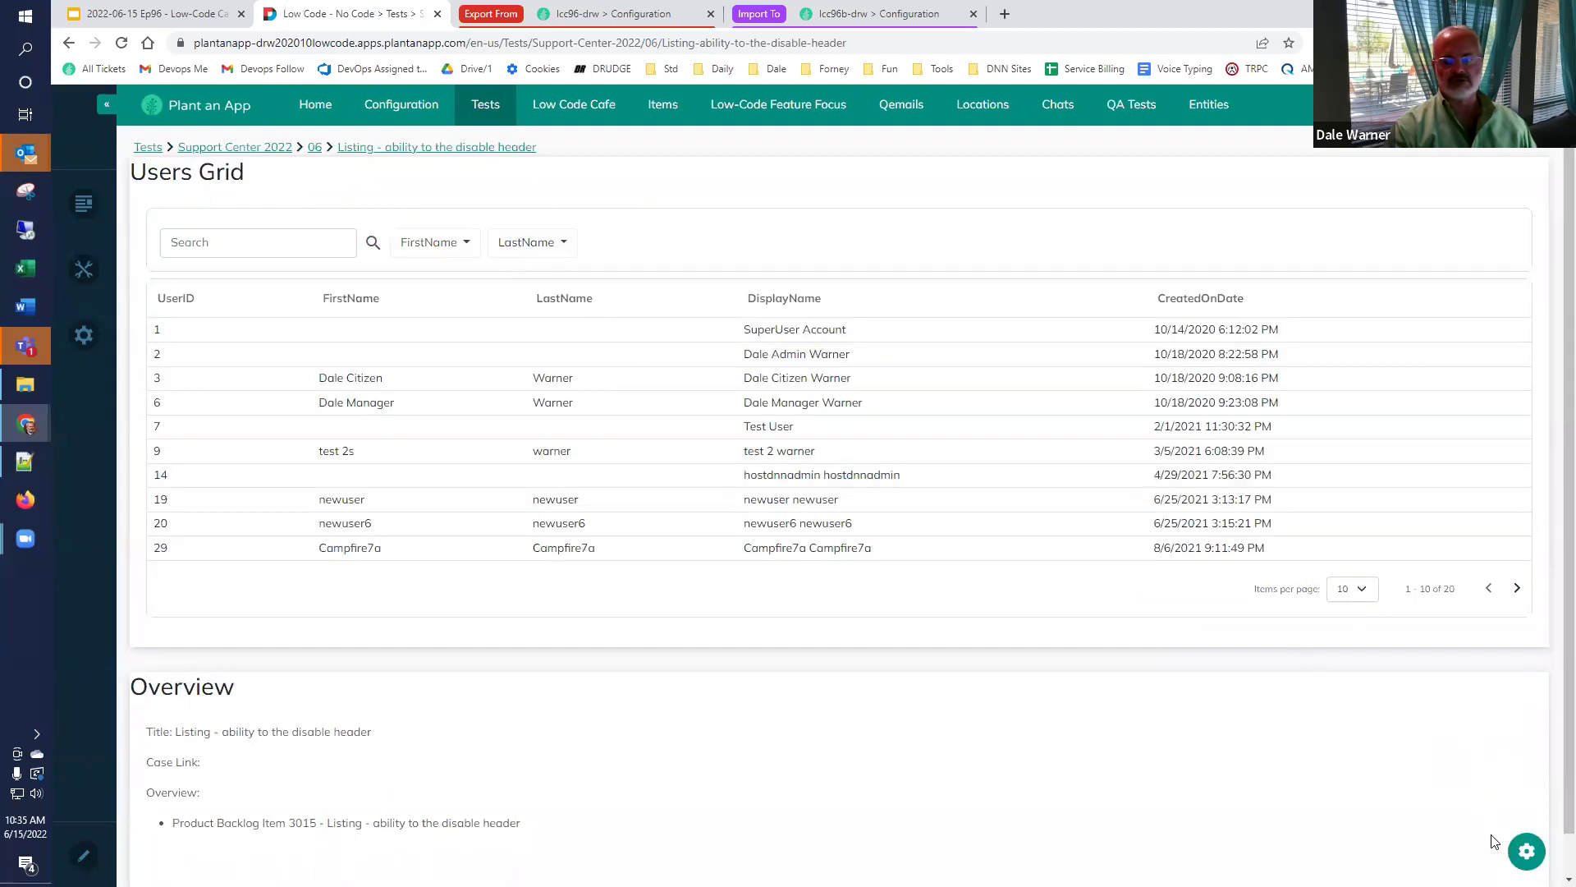
Disable Enable Search and Enable Filters in the Users Grid settings and save.
{"action": "left_click", "coordinate": [1524, 854]}
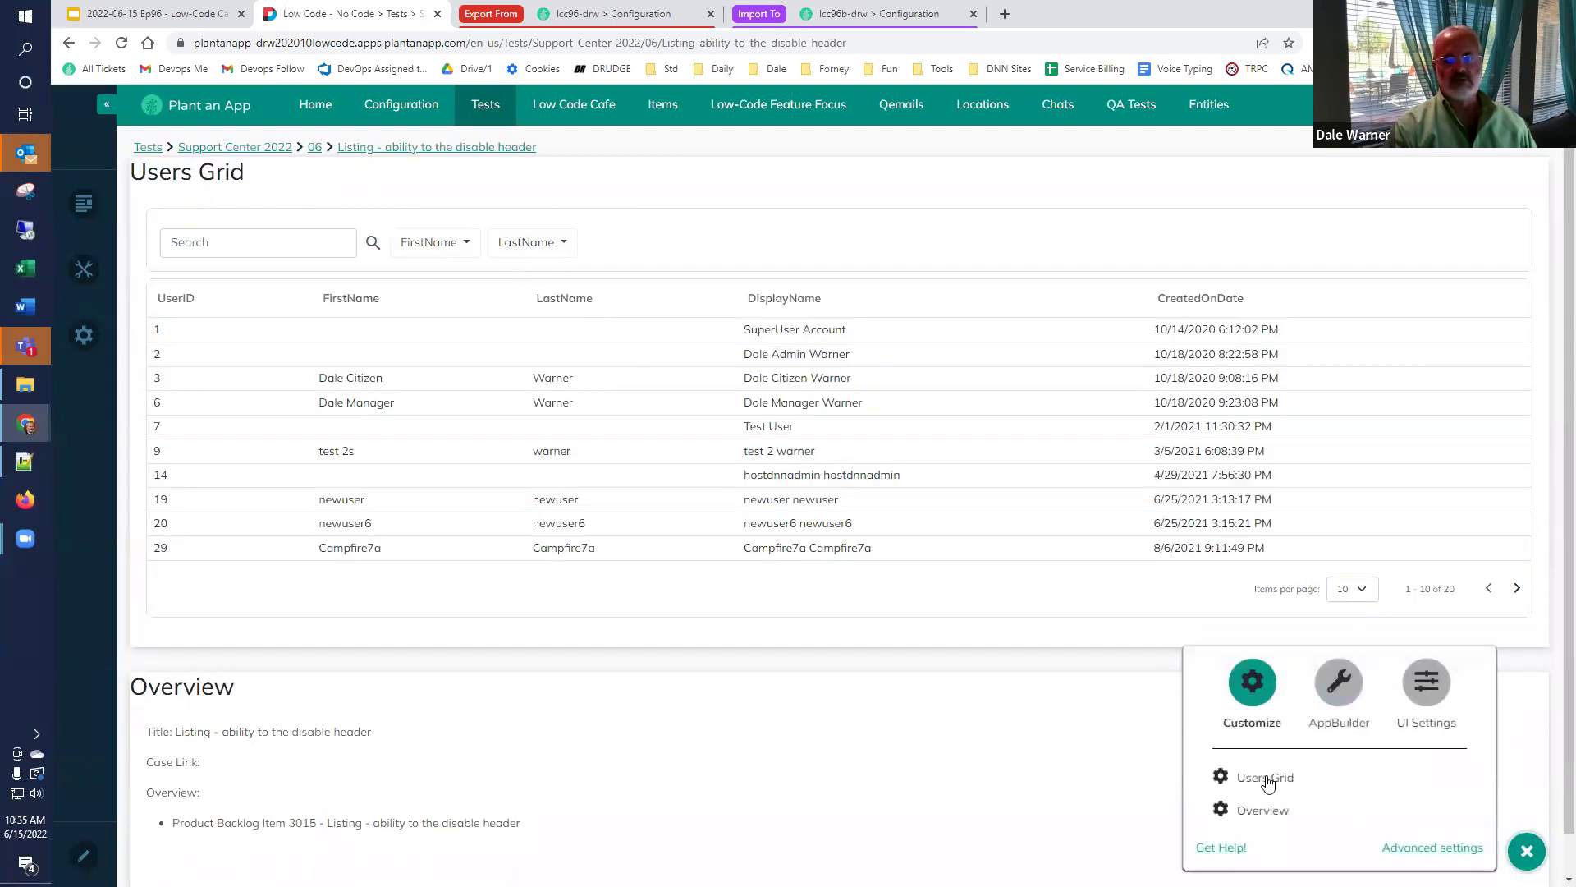
{"action": "left_click", "coordinate": [1224, 777]}
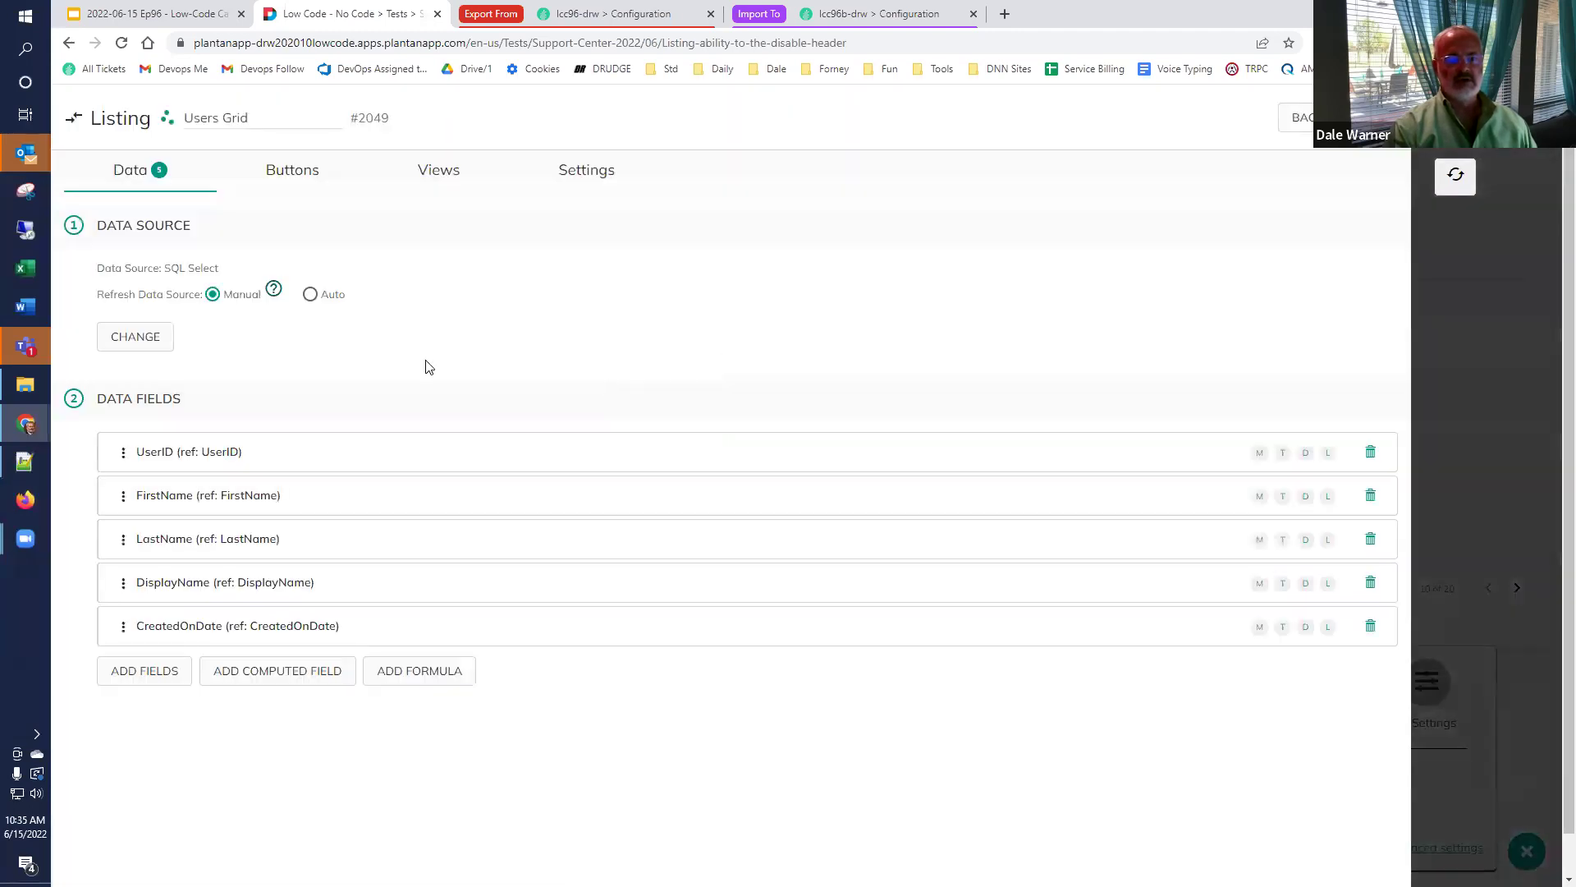
{"action": "left_click", "coordinate": [573, 176]}
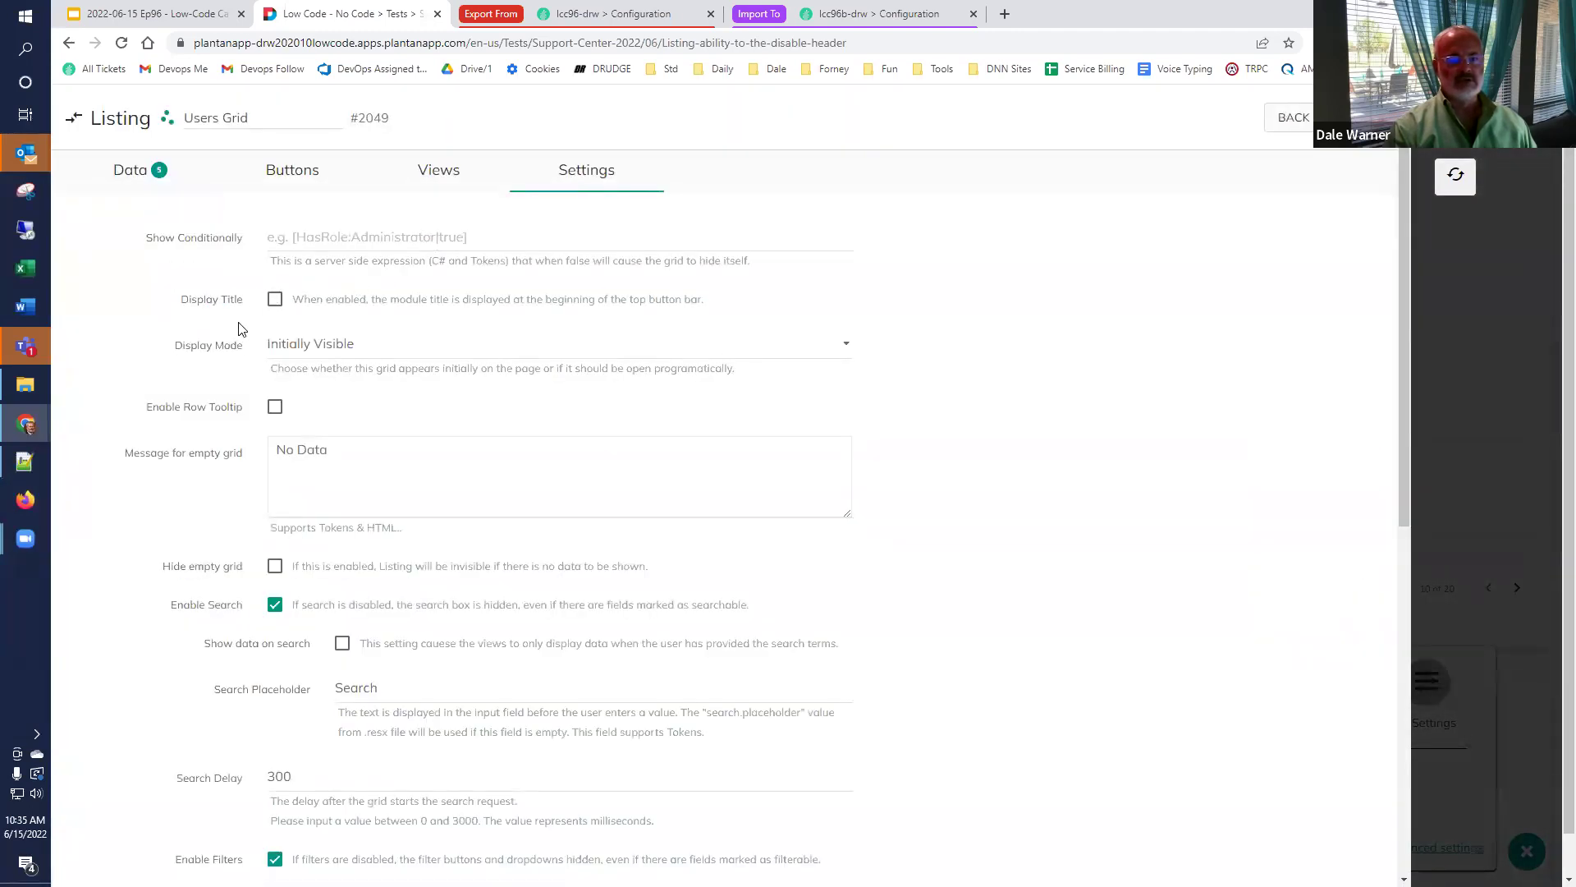
{"action": "scroll", "coordinate": [275, 420], "scroll_direction": "down", "scroll_amount": 2}
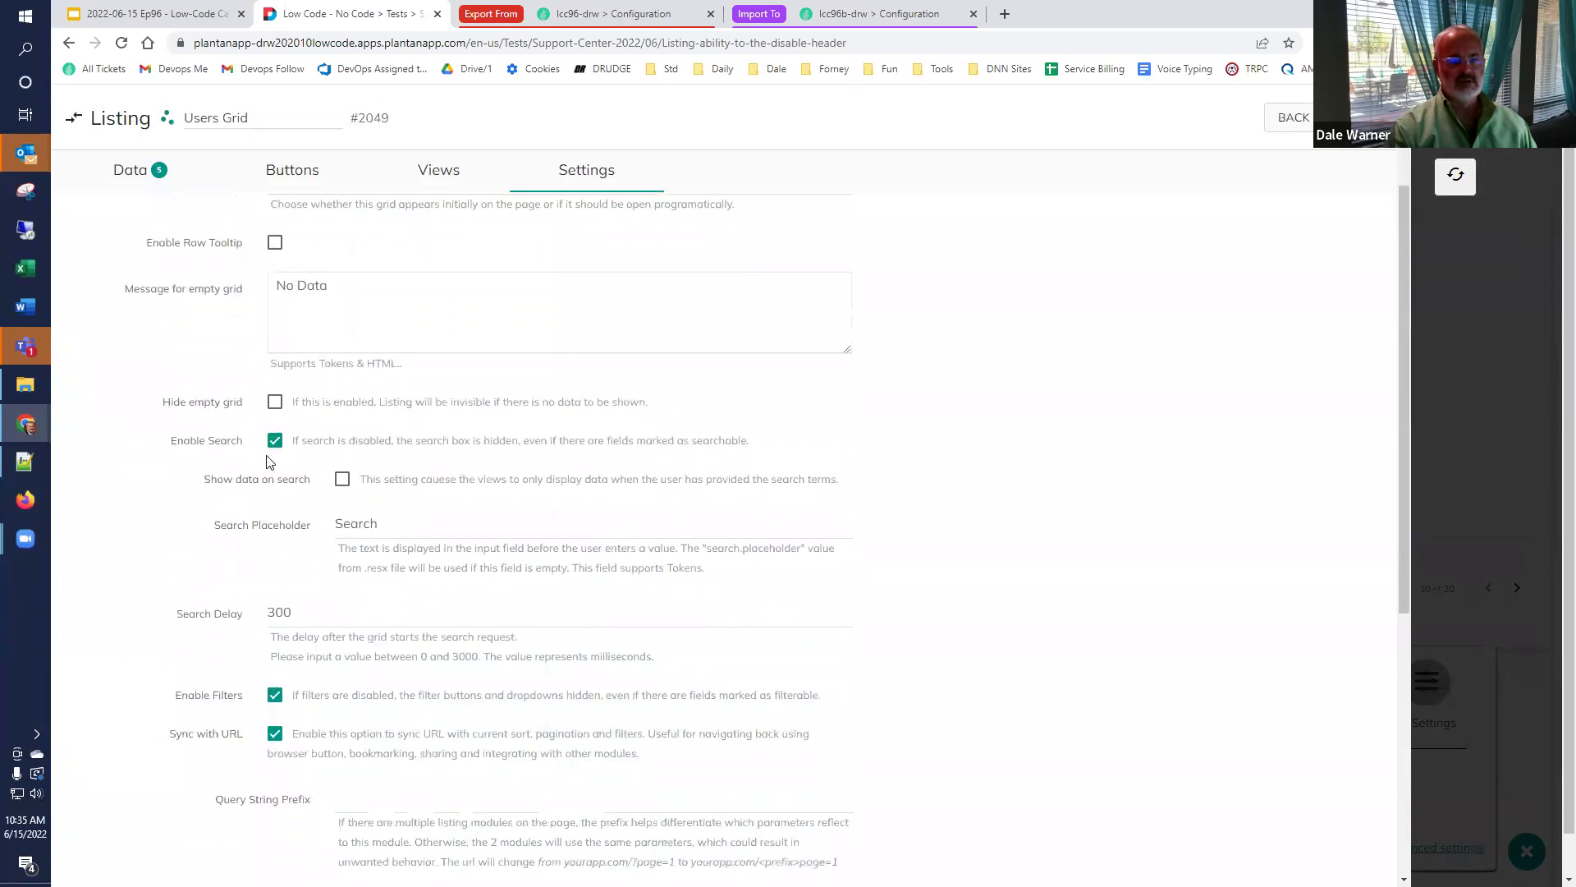
{"action": "left_click", "coordinate": [275, 442]}
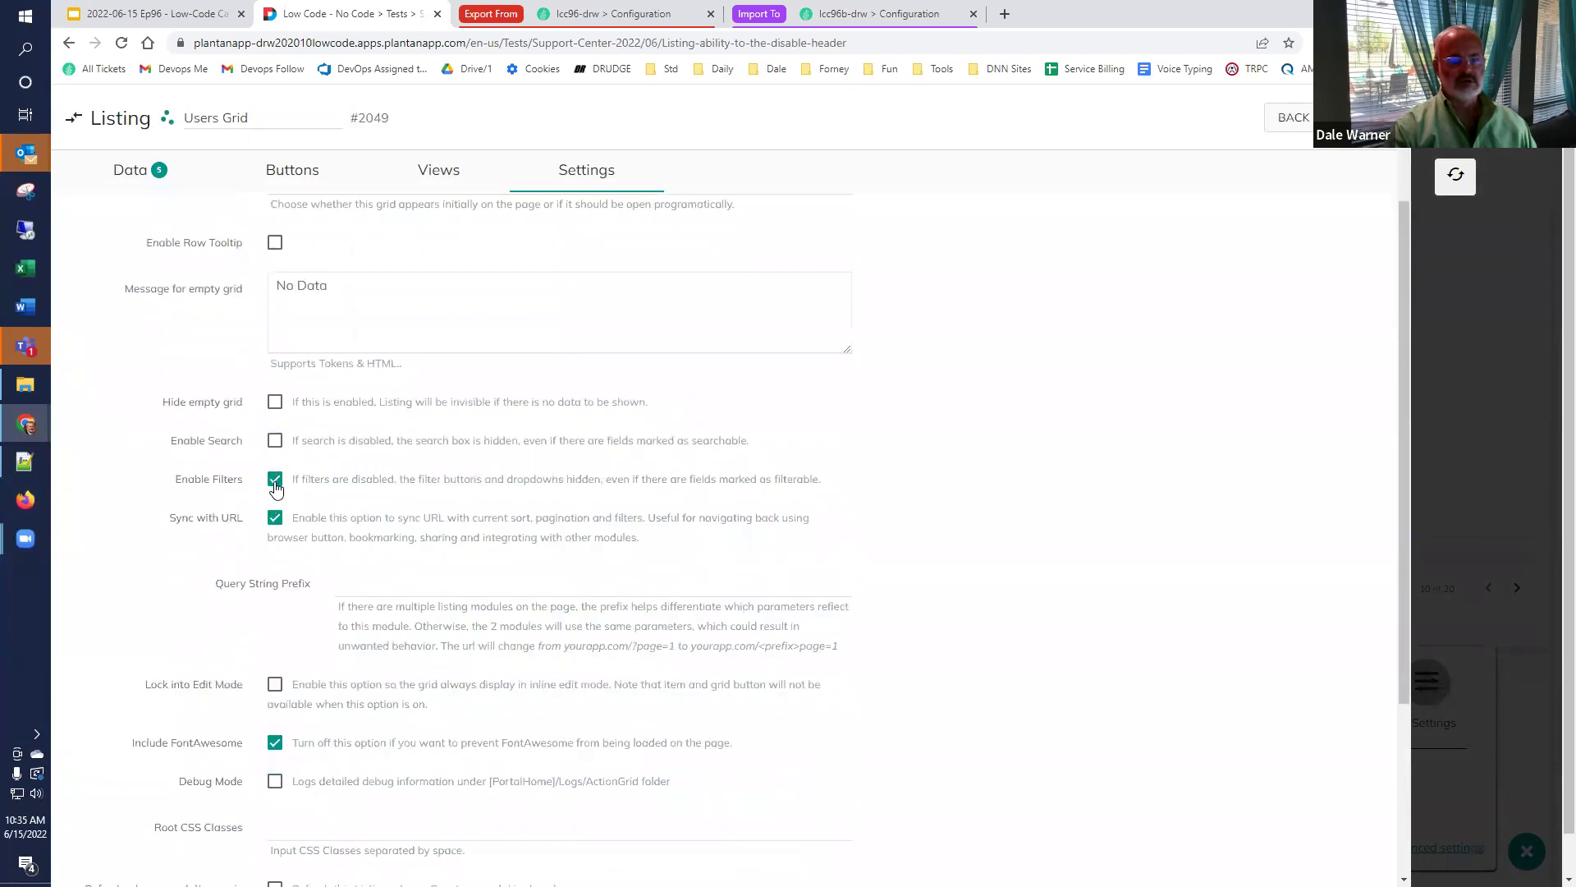
{"action": "left_click", "coordinate": [275, 482]}
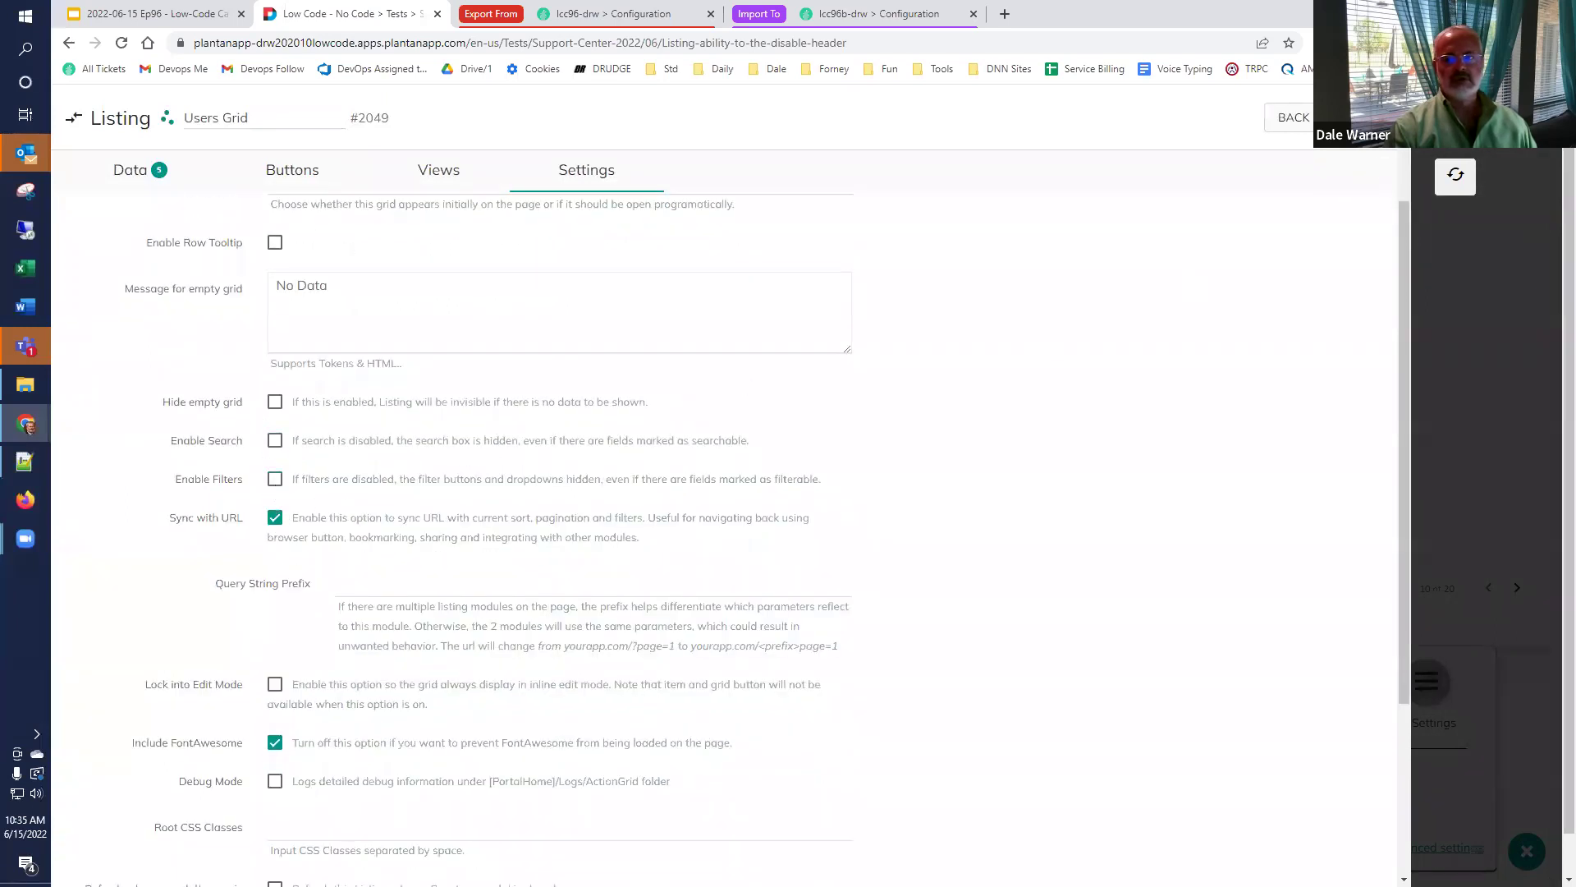
{"action": "left_click", "coordinate": [1453, 177]}
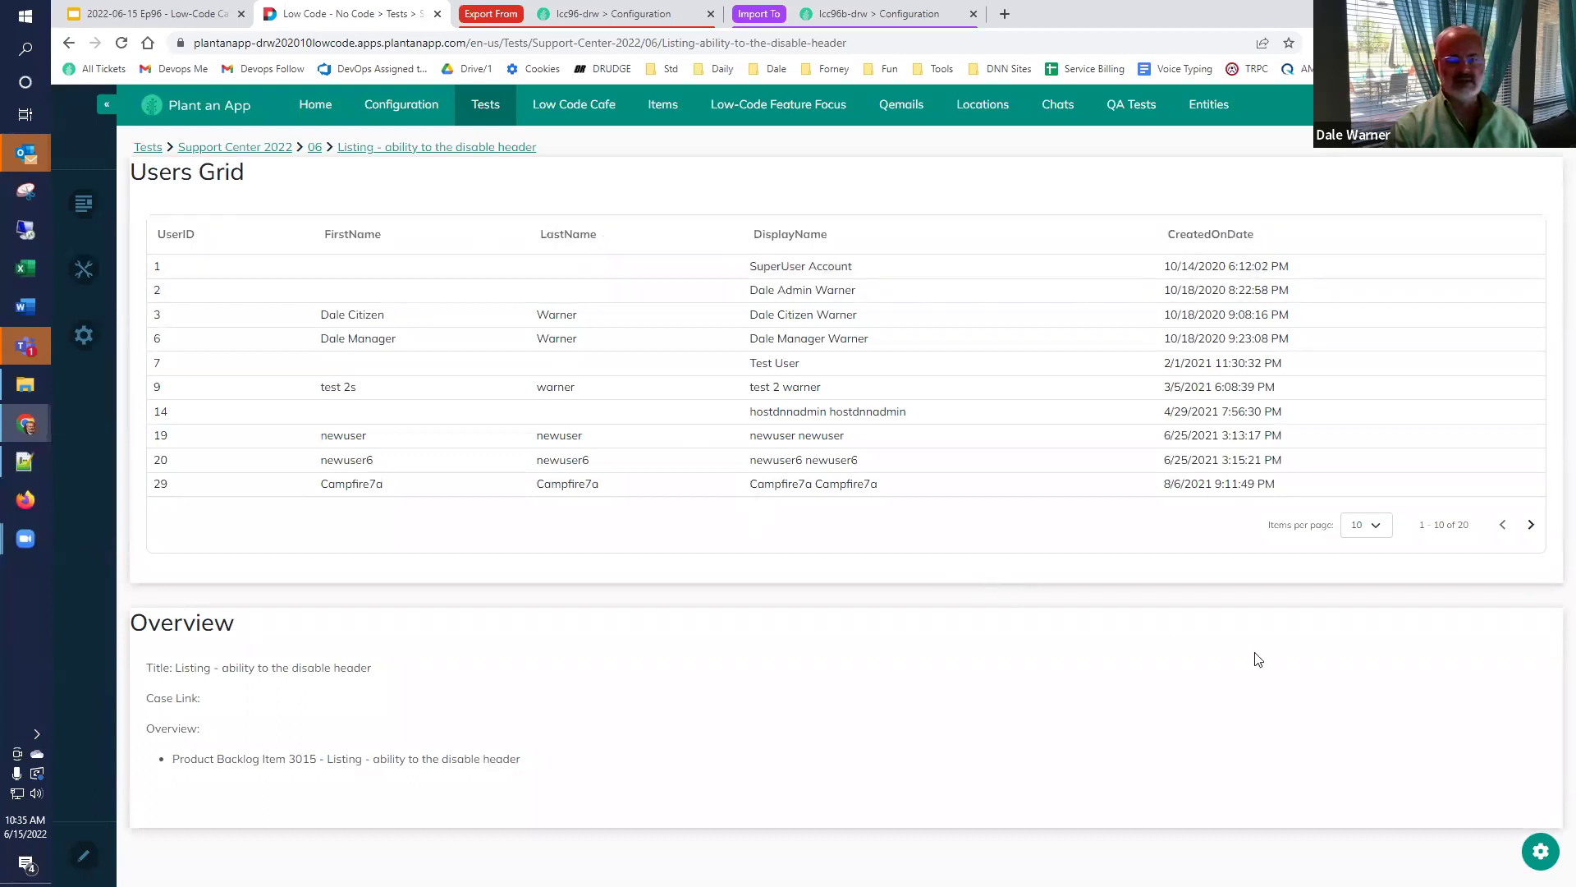
Turn Enable Filters back on for the Users Grid and save.
{"action": "left_click", "coordinate": [1539, 857]}
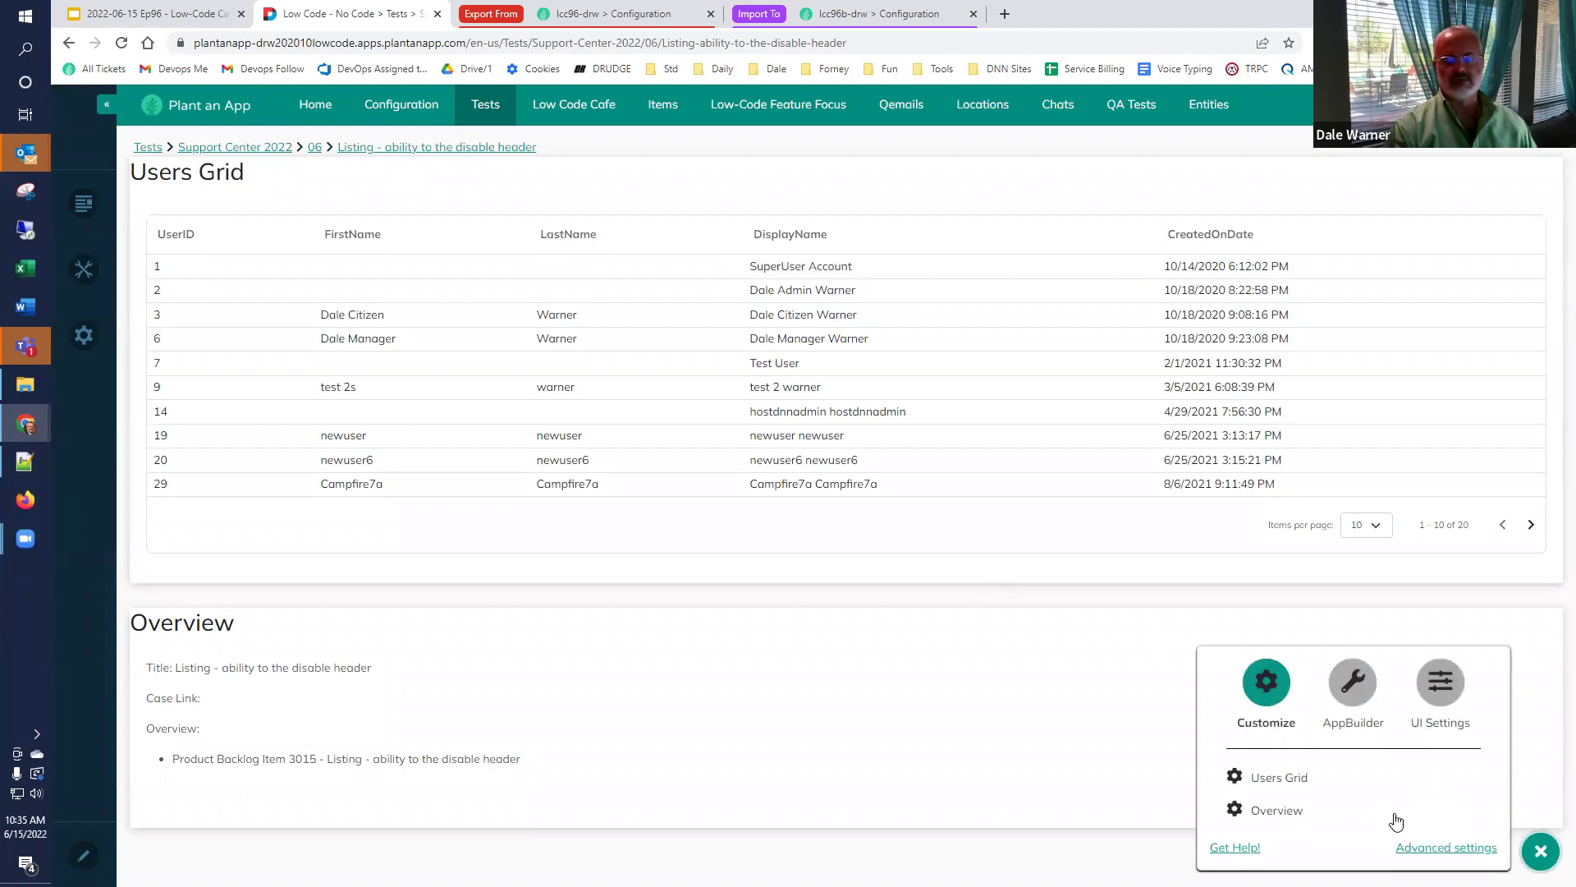
{"action": "left_click", "coordinate": [1285, 780]}
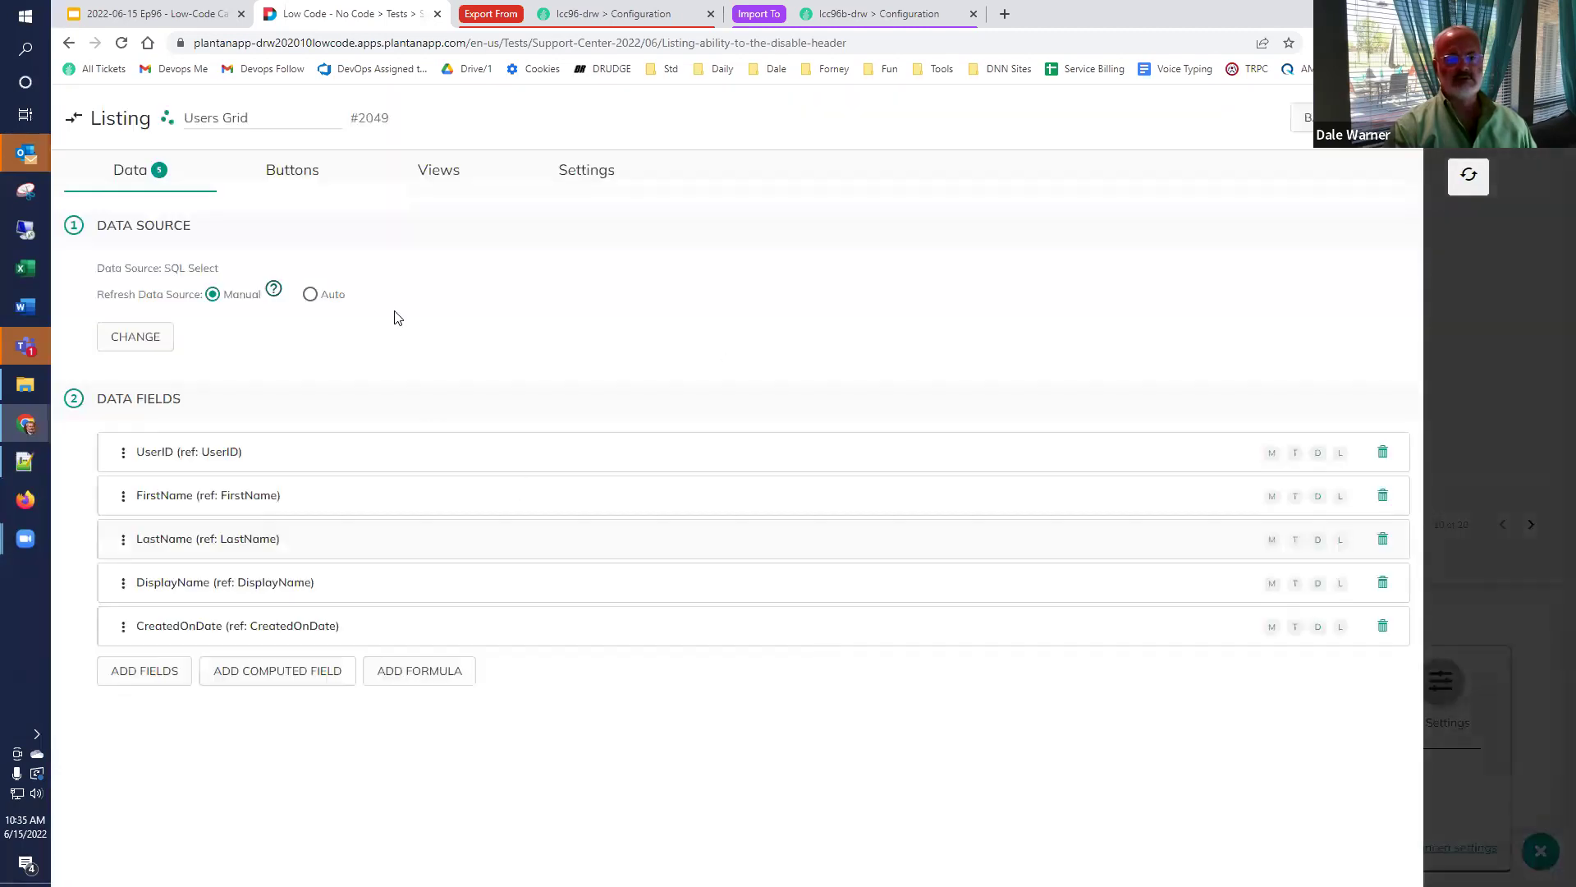
{"action": "left_click", "coordinate": [565, 170]}
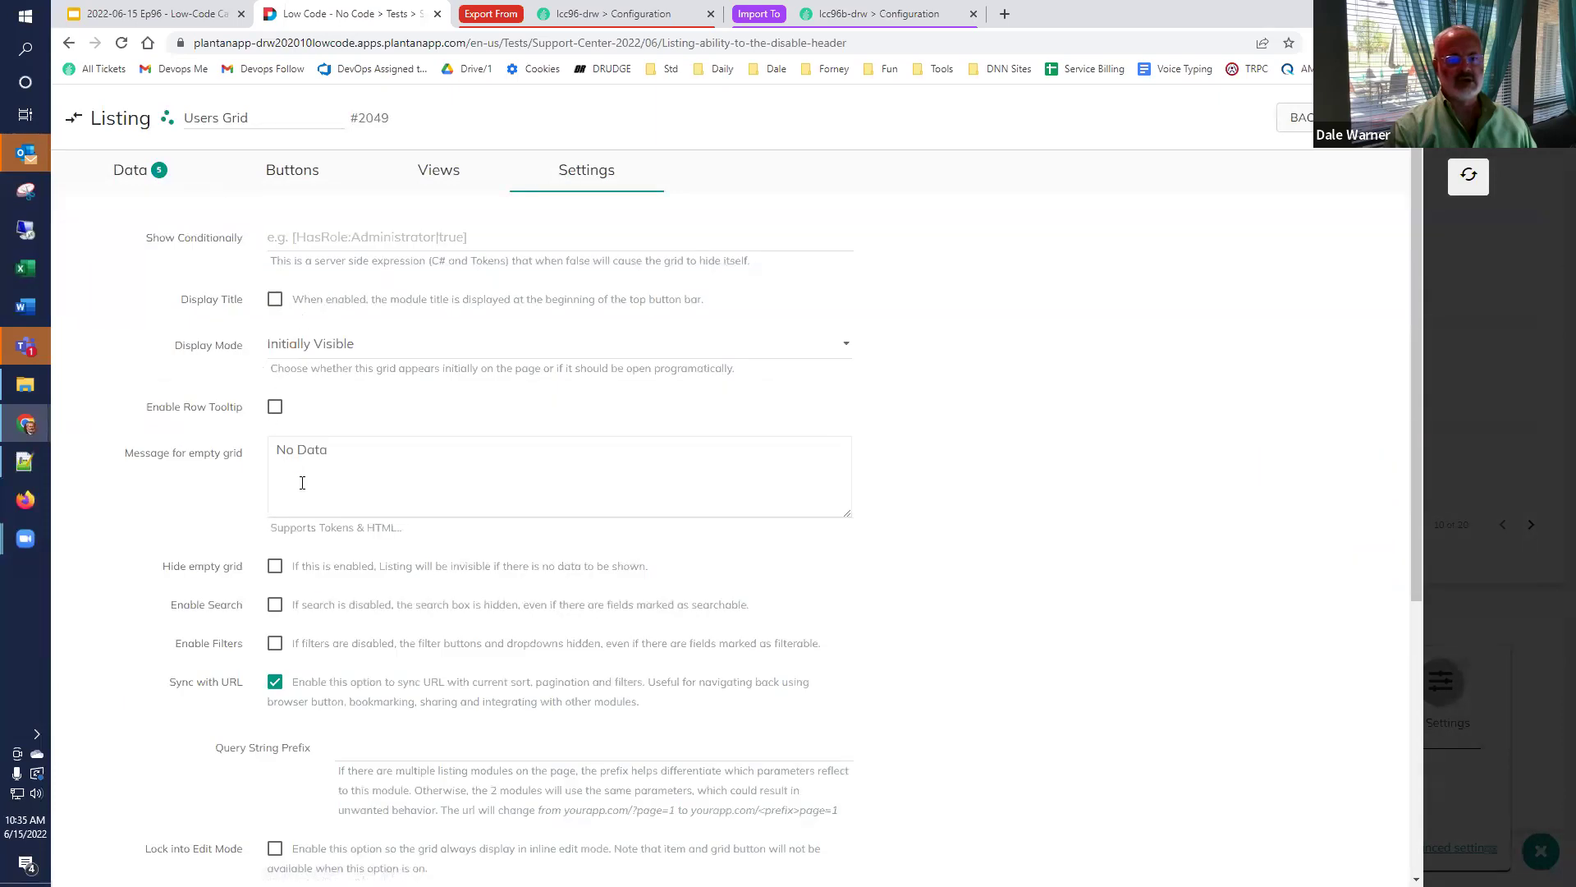
{"action": "left_click", "coordinate": [274, 644]}
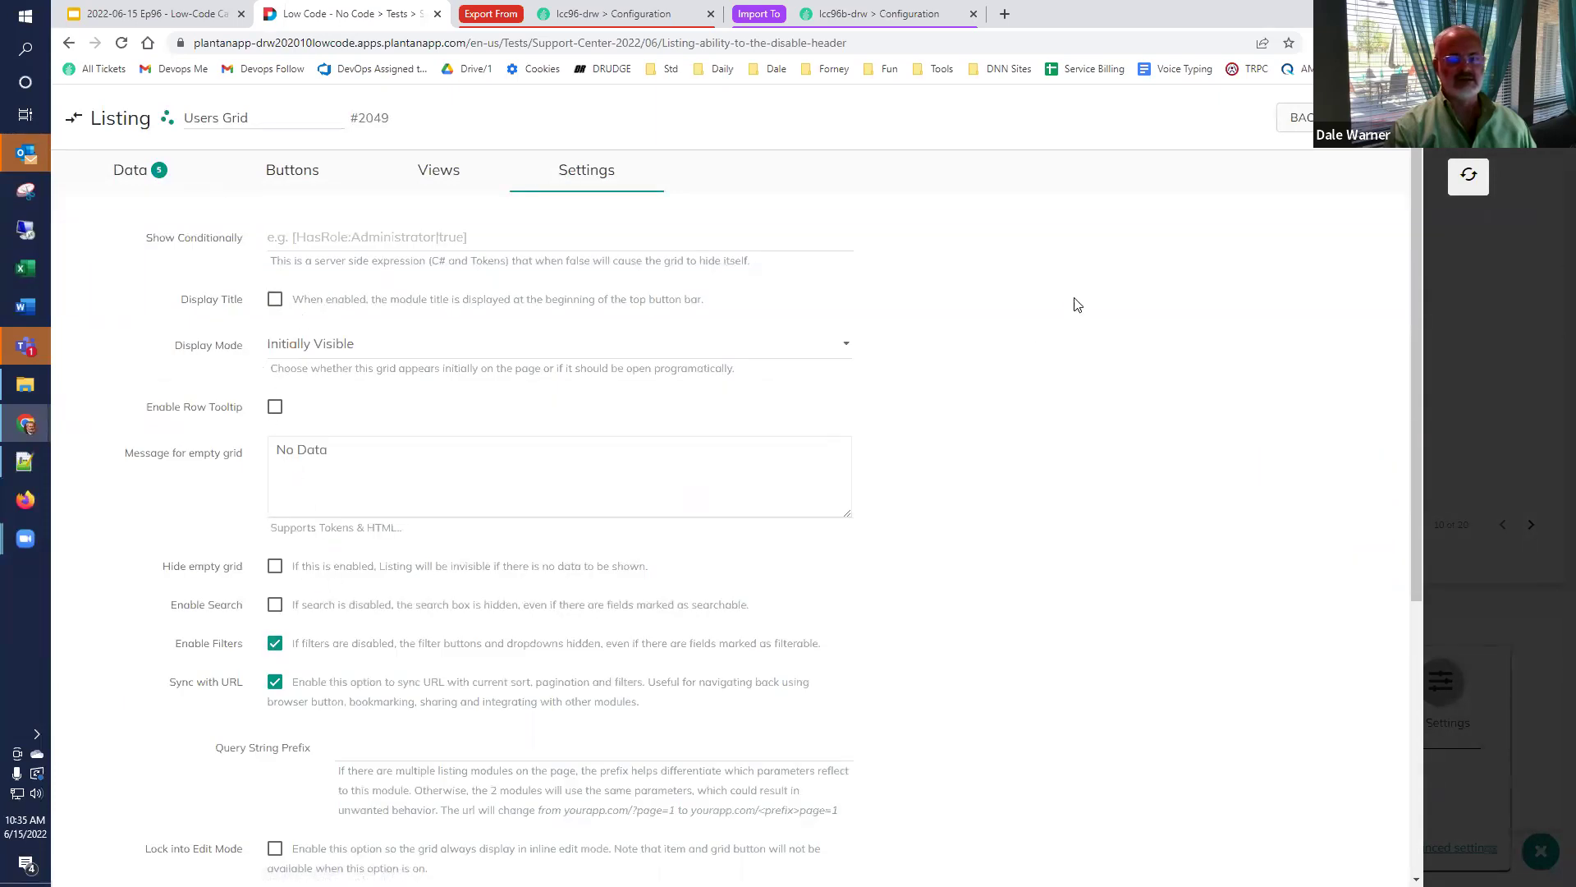
{"action": "left_click", "coordinate": [1469, 178]}
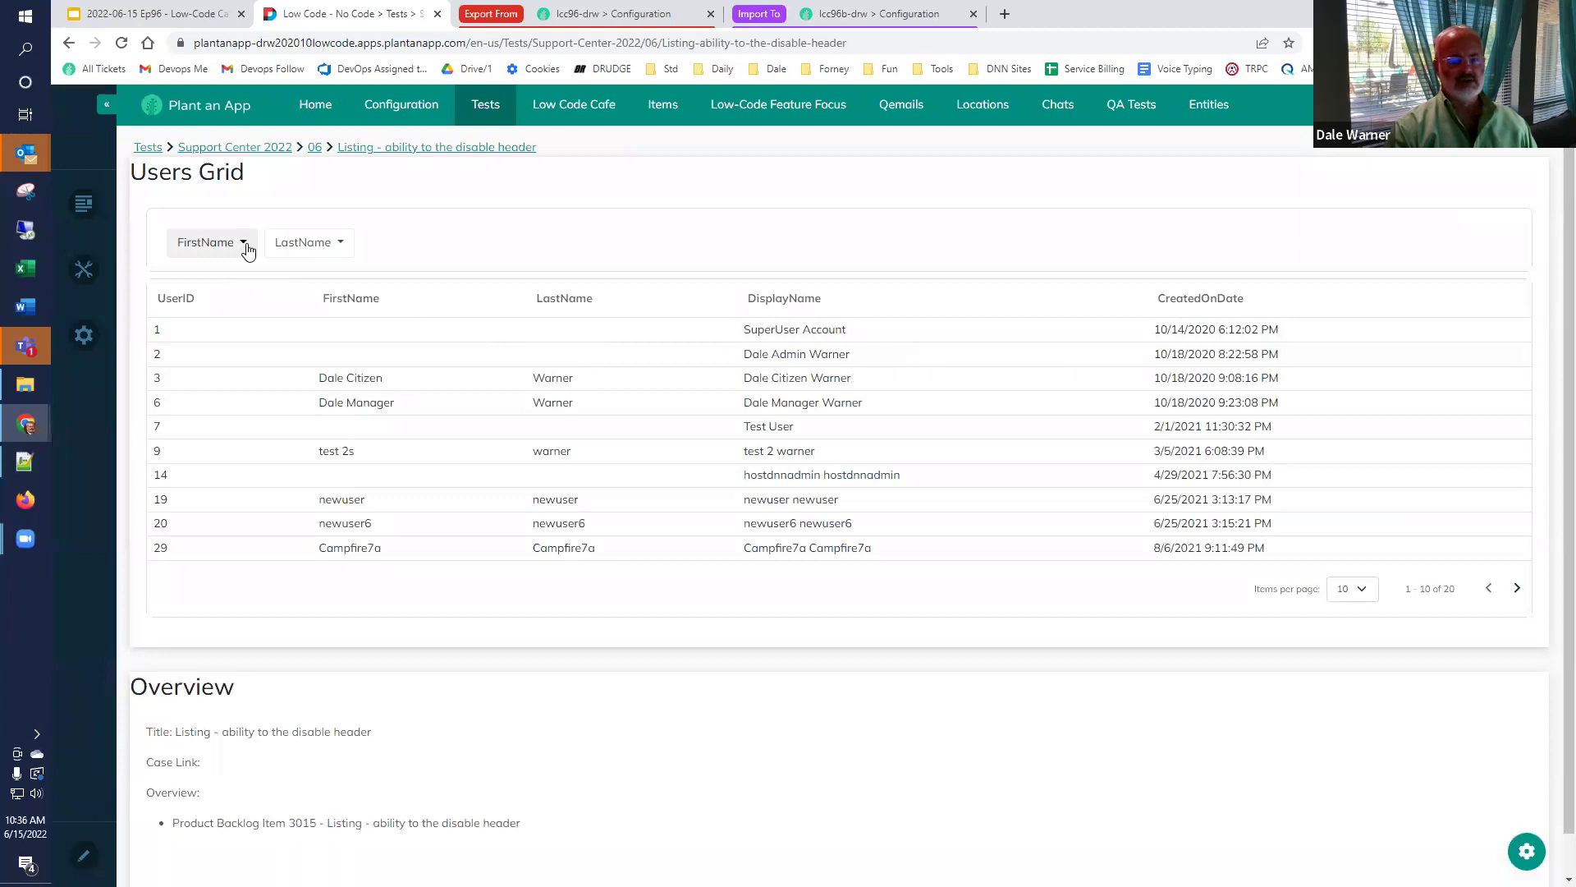
Filter the grid to a single first name, then clear the filter.
{"action": "left_click", "coordinate": [245, 244]}
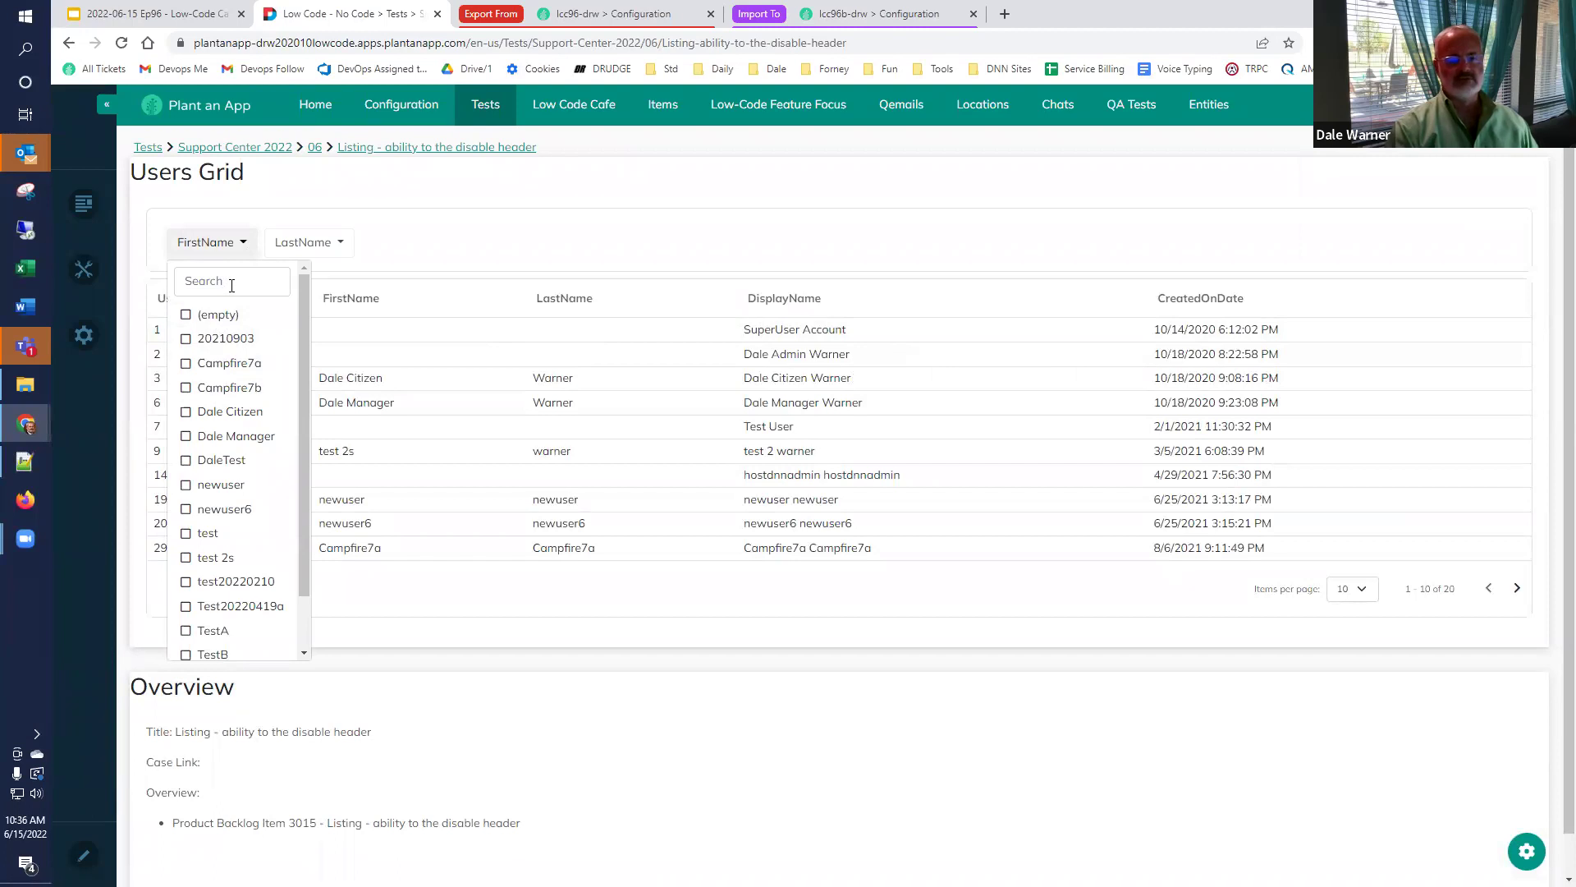
{"action": "left_click", "coordinate": [186, 411]}
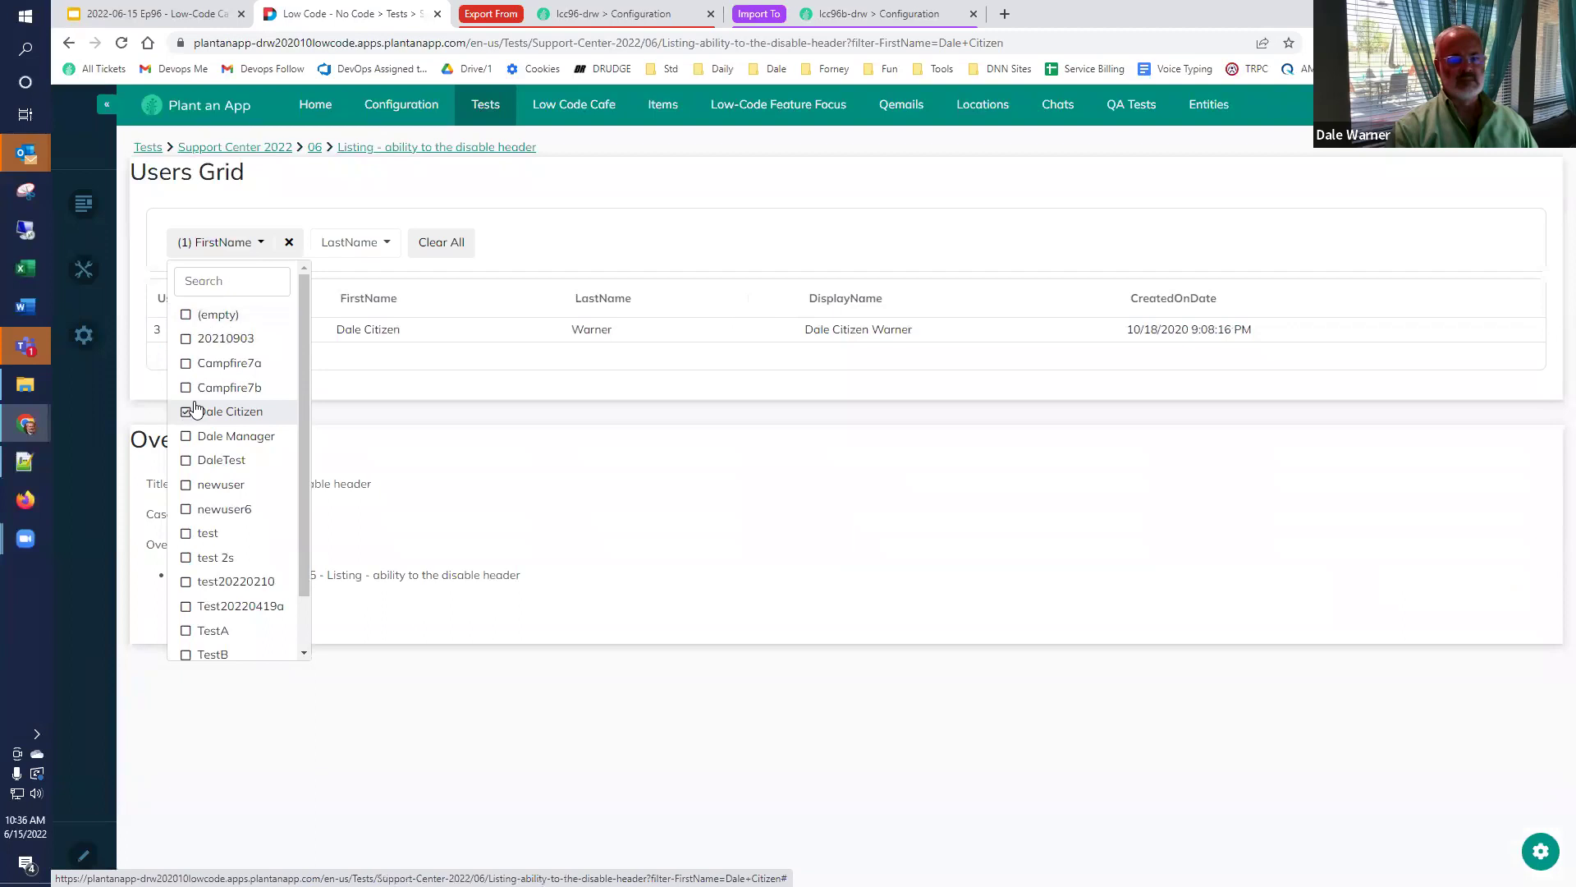
{"action": "left_click", "coordinate": [564, 242]}
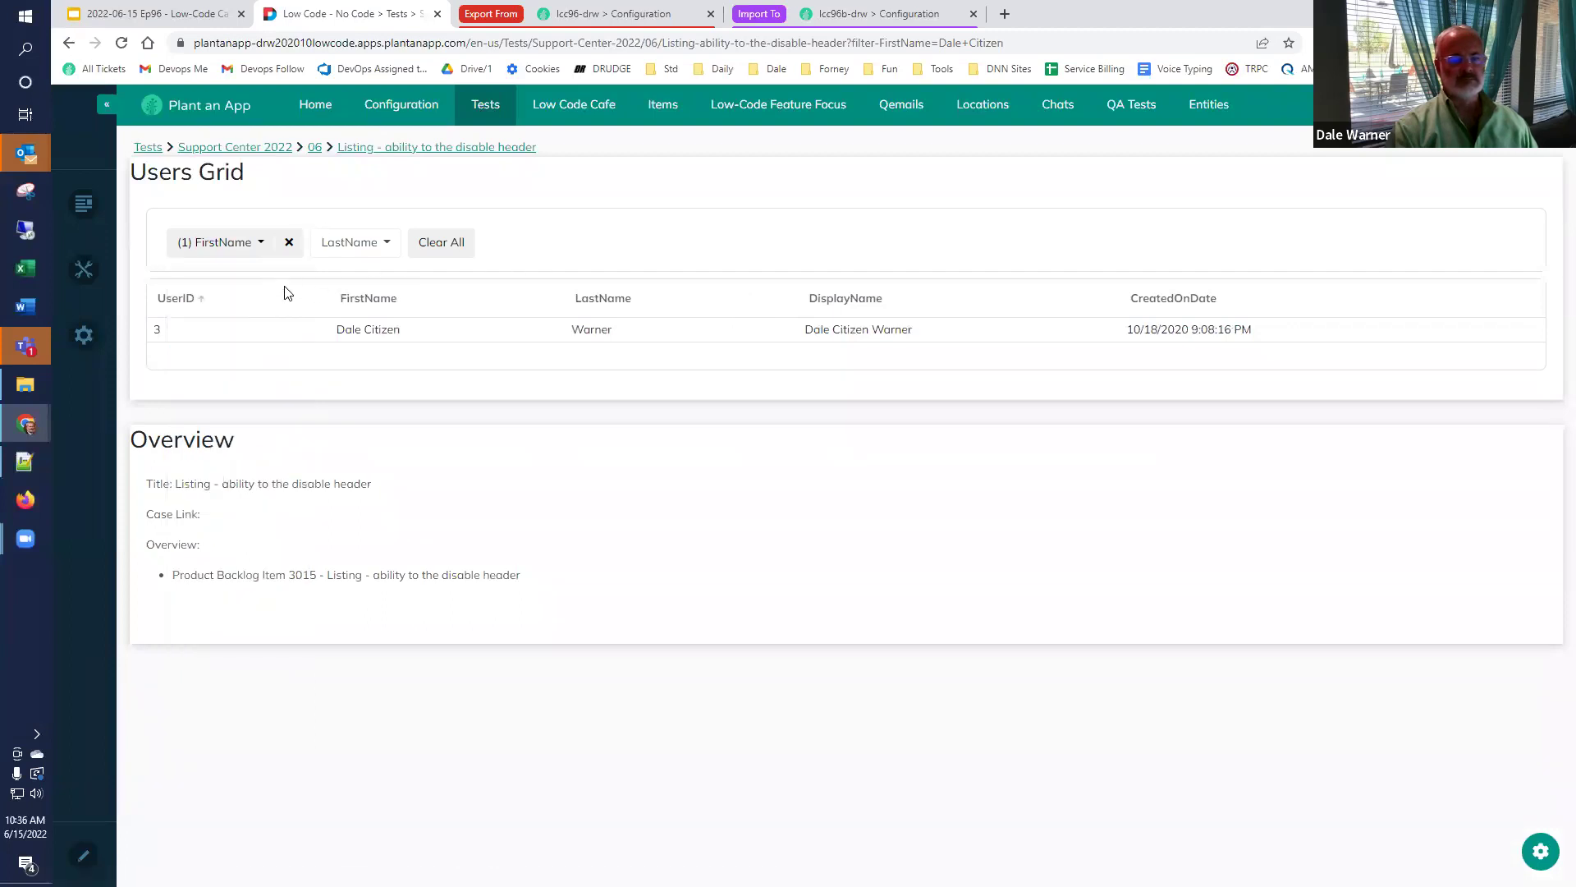
{"action": "left_click", "coordinate": [289, 243]}
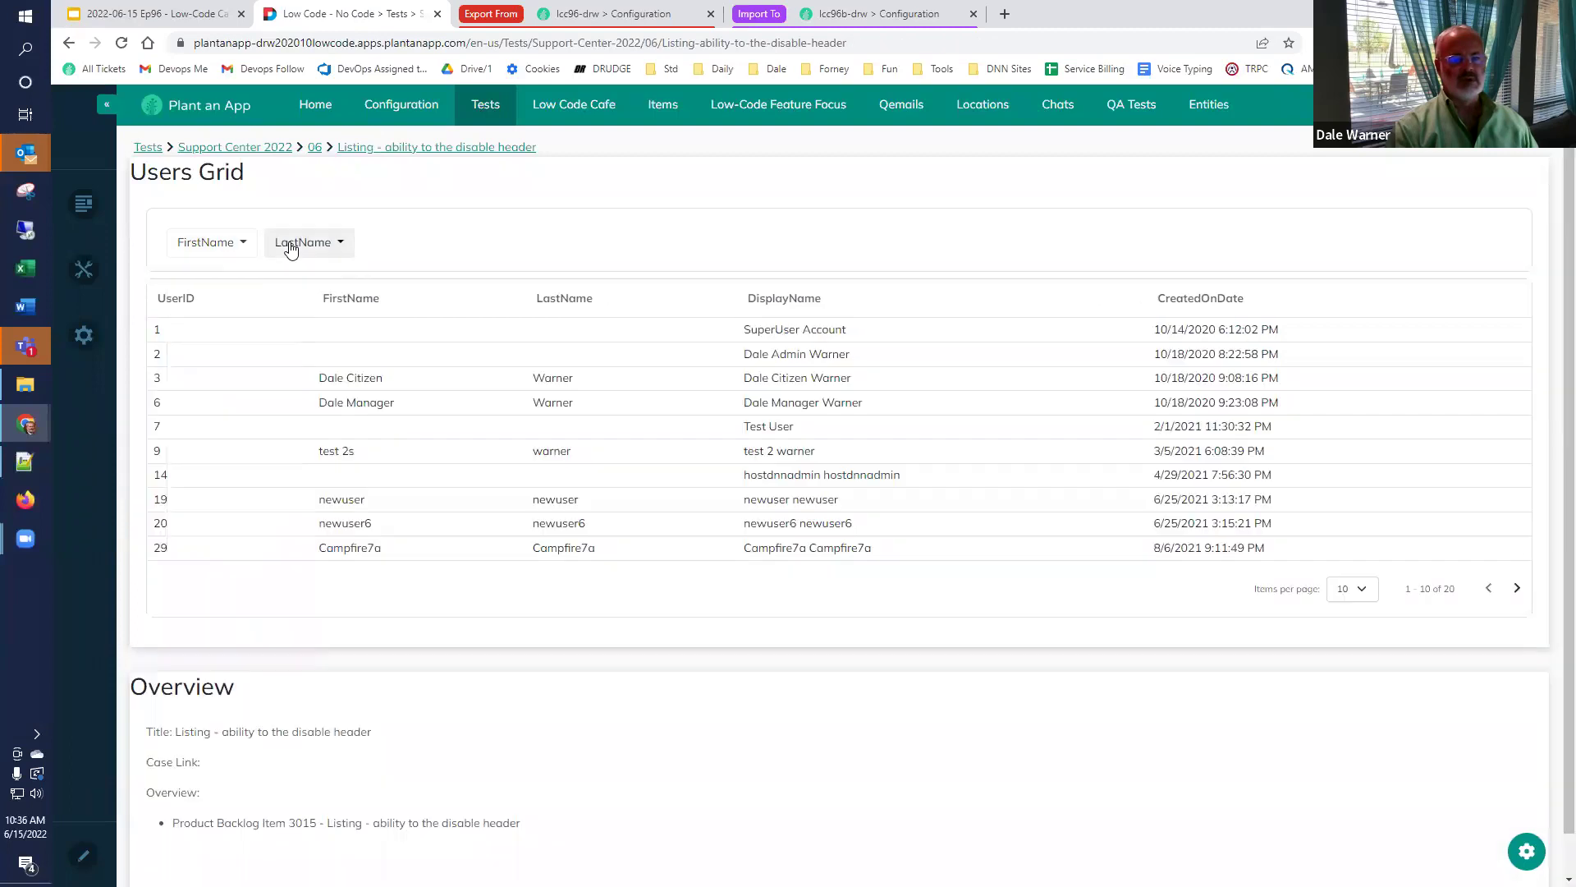
Filter first names to Campfire7a and Campfire7b, then remove the filter.
{"action": "left_click", "coordinate": [220, 249]}
{"action": "left_click", "coordinate": [197, 363]}
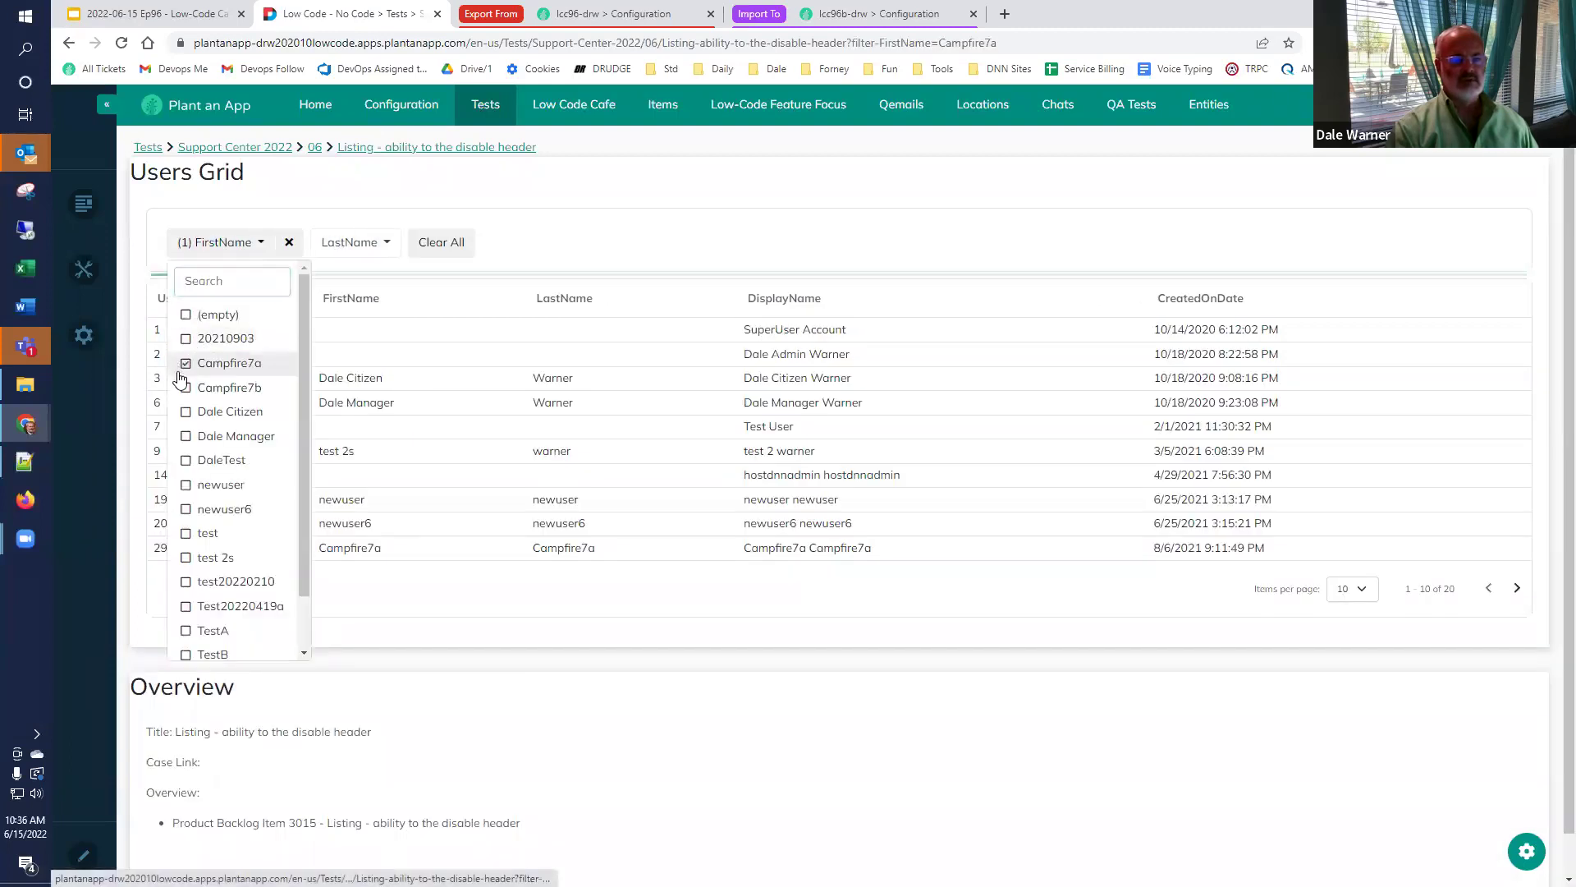
{"action": "left_click", "coordinate": [233, 386]}
{"action": "left_click", "coordinate": [548, 247]}
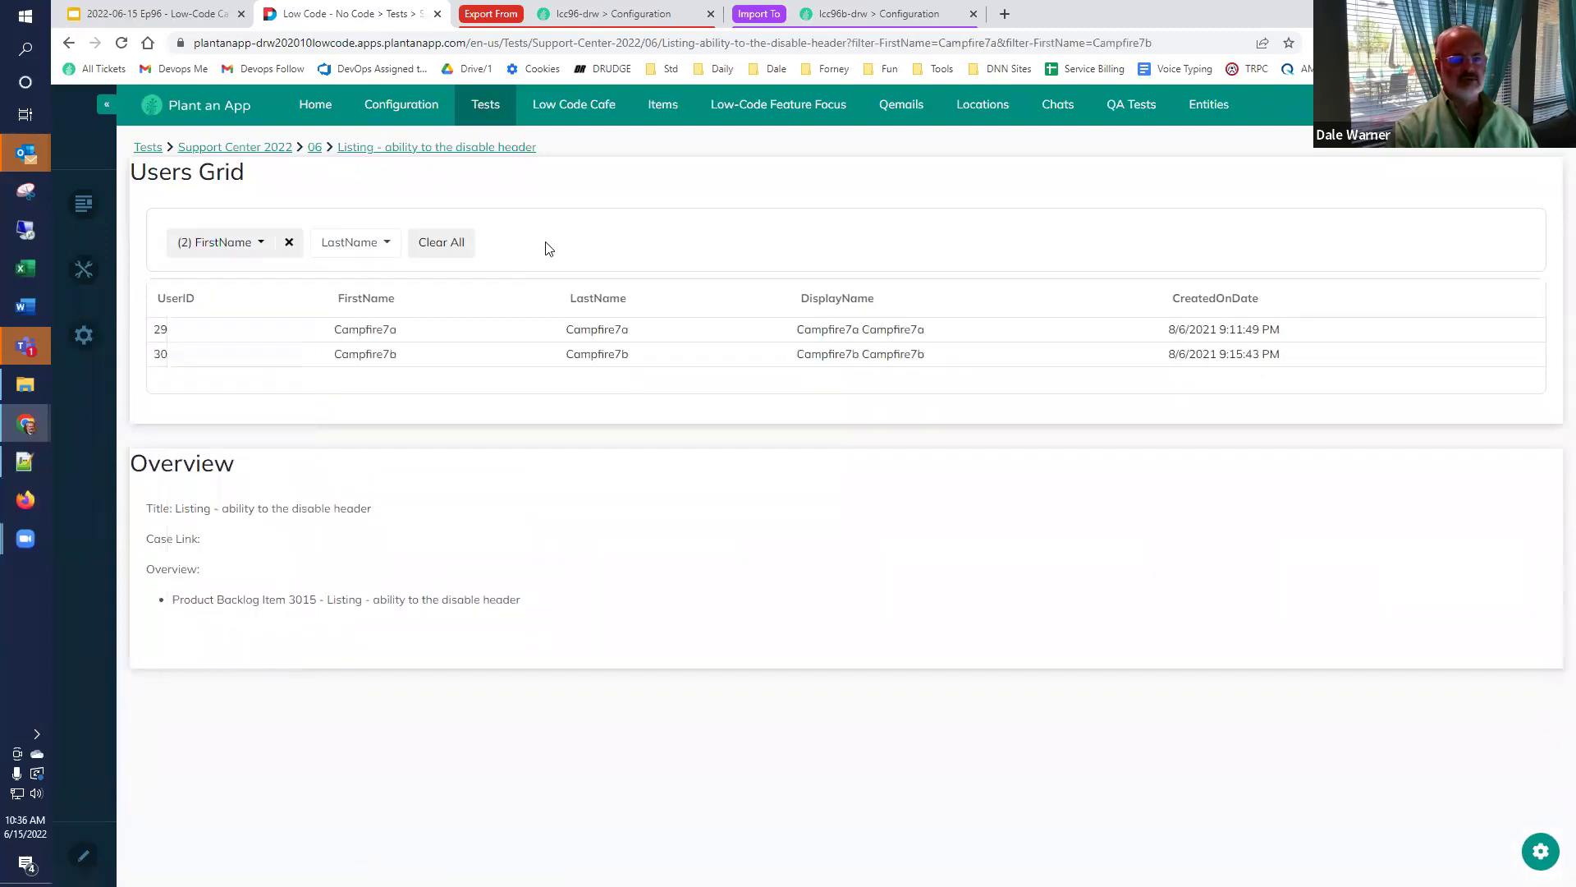
{"action": "left_click", "coordinate": [288, 244]}
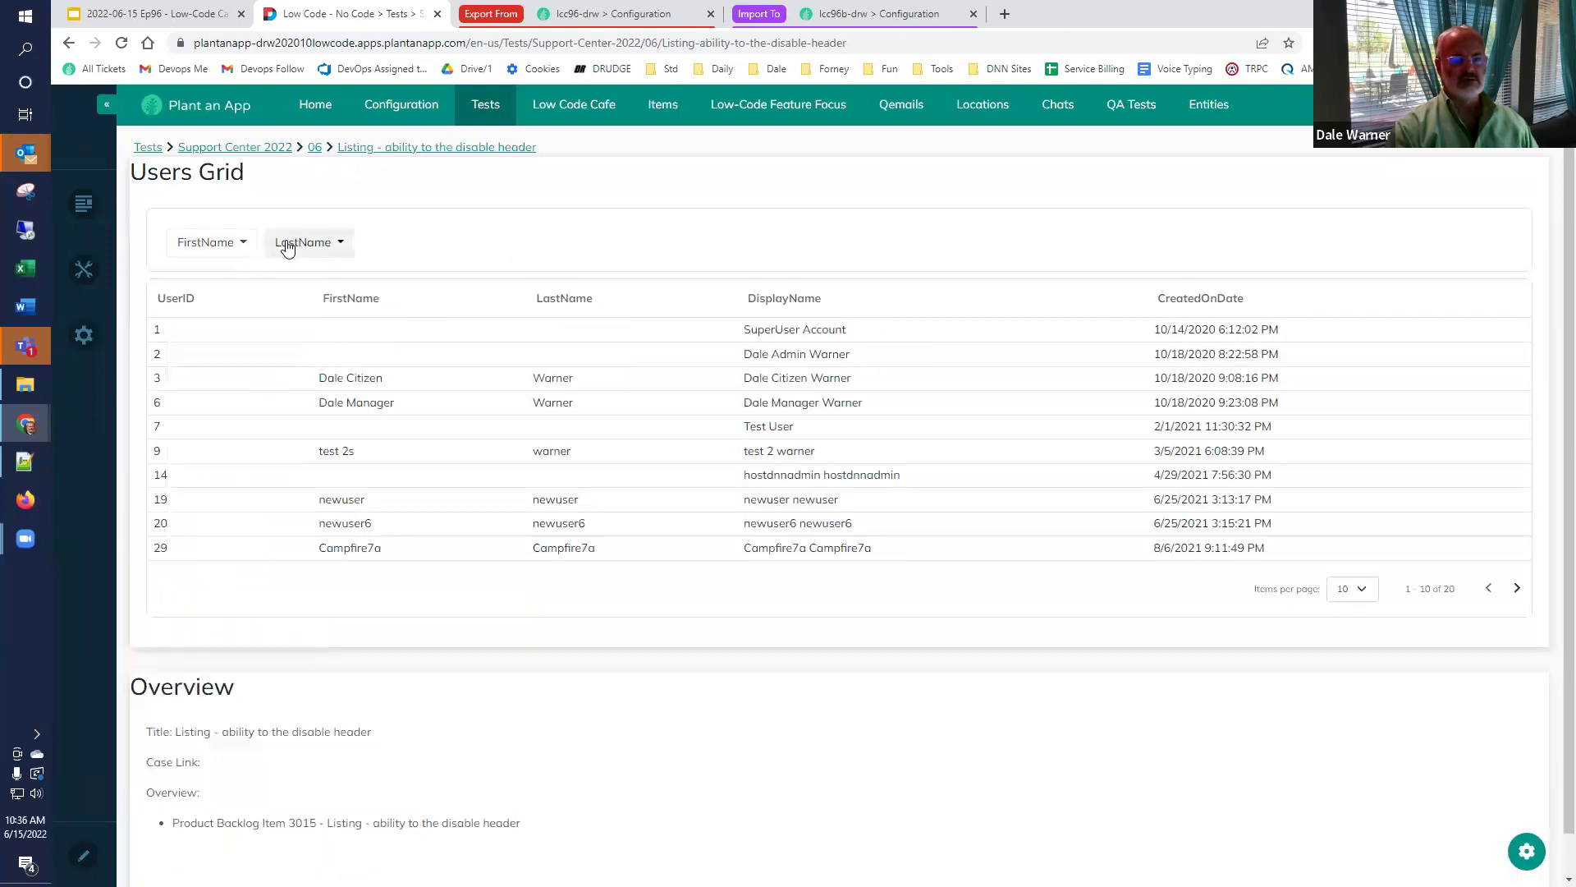
Search the first name values for 'cam', then return to the slides.
{"action": "left_click", "coordinate": [233, 250]}
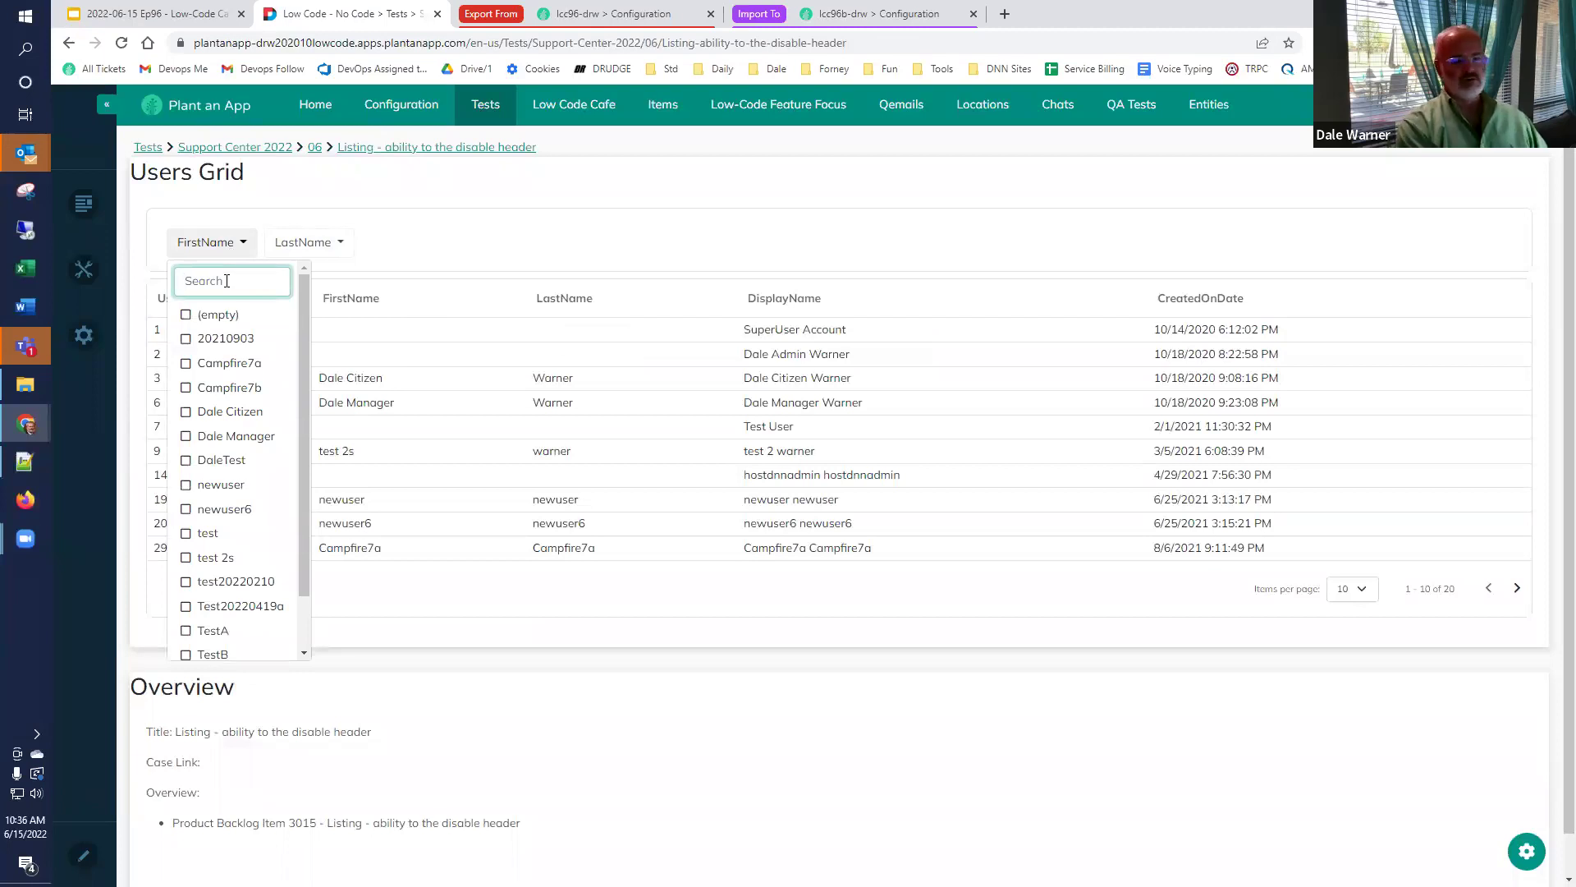
{"action": "type", "text": "cam"}
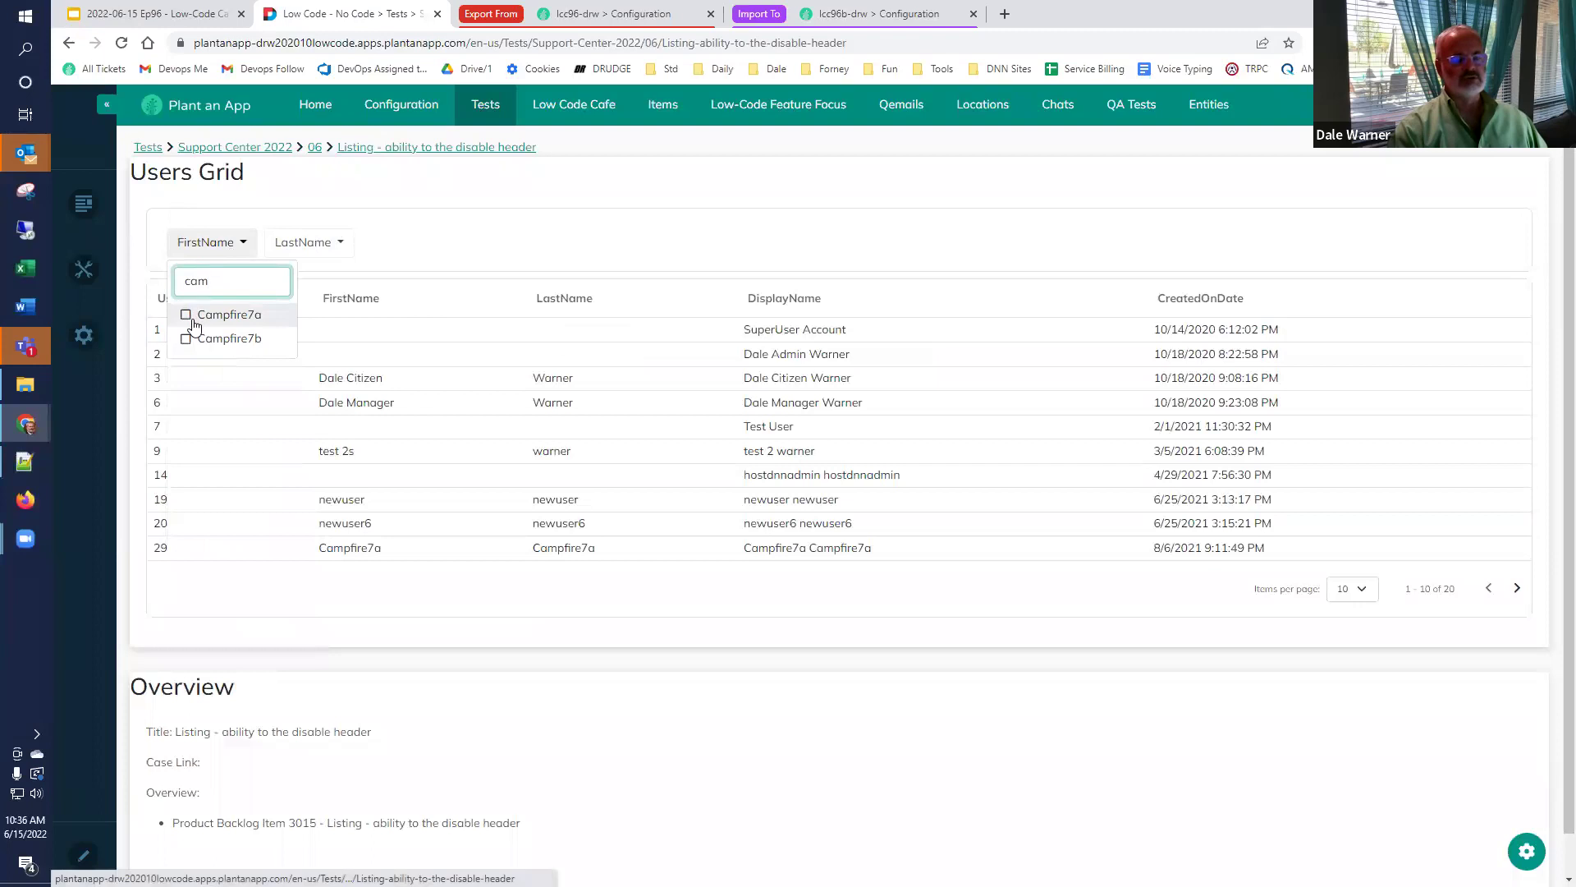
{"action": "left_click", "coordinate": [435, 267]}
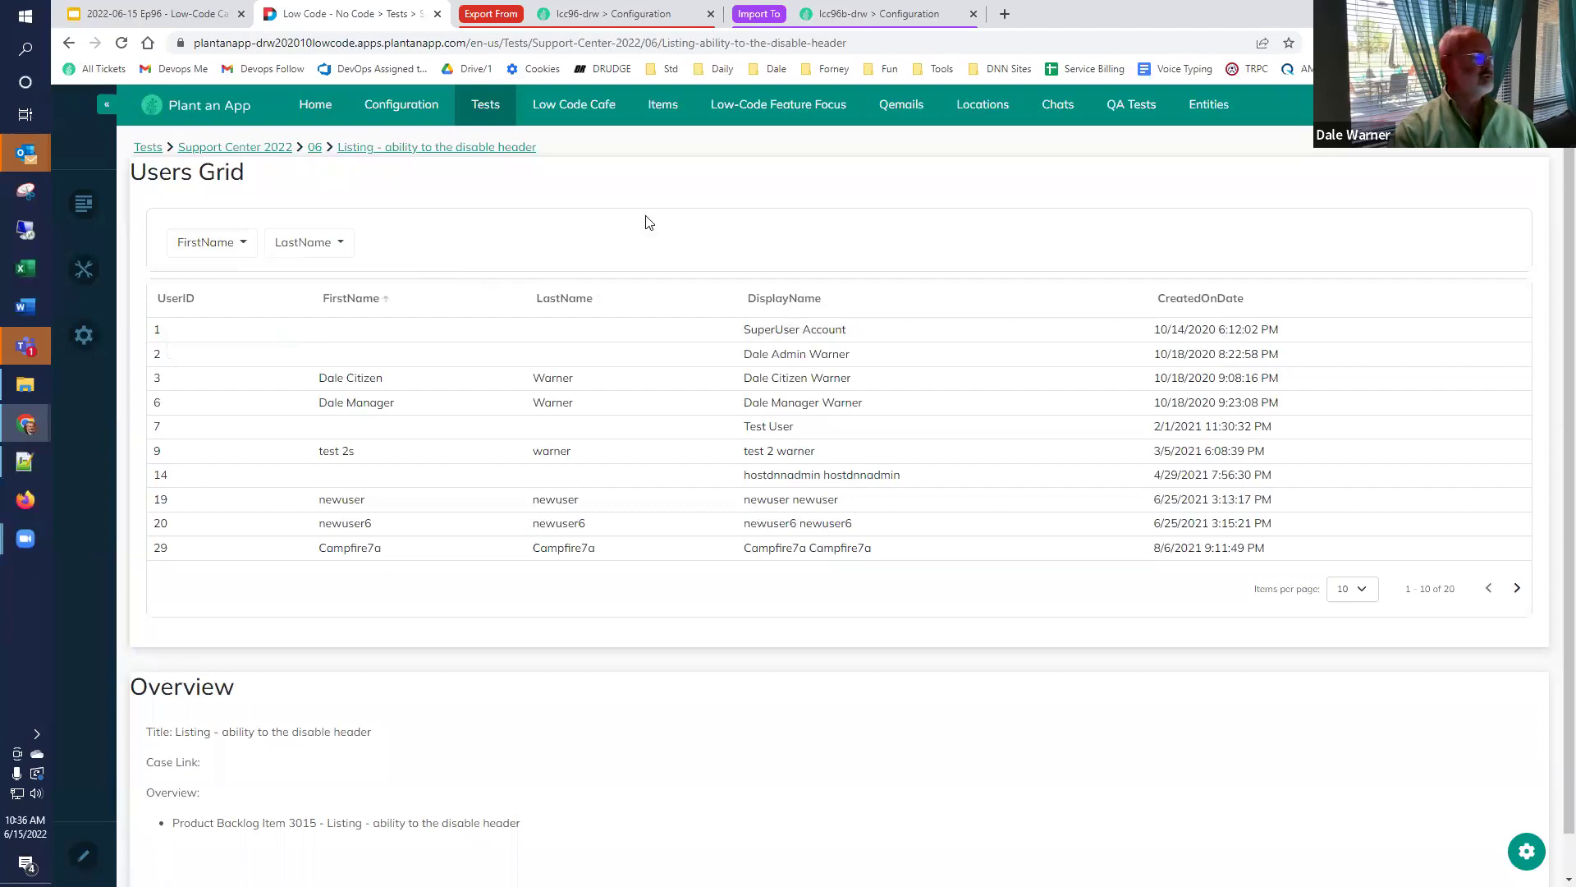
{"action": "left_click", "coordinate": [140, 14]}
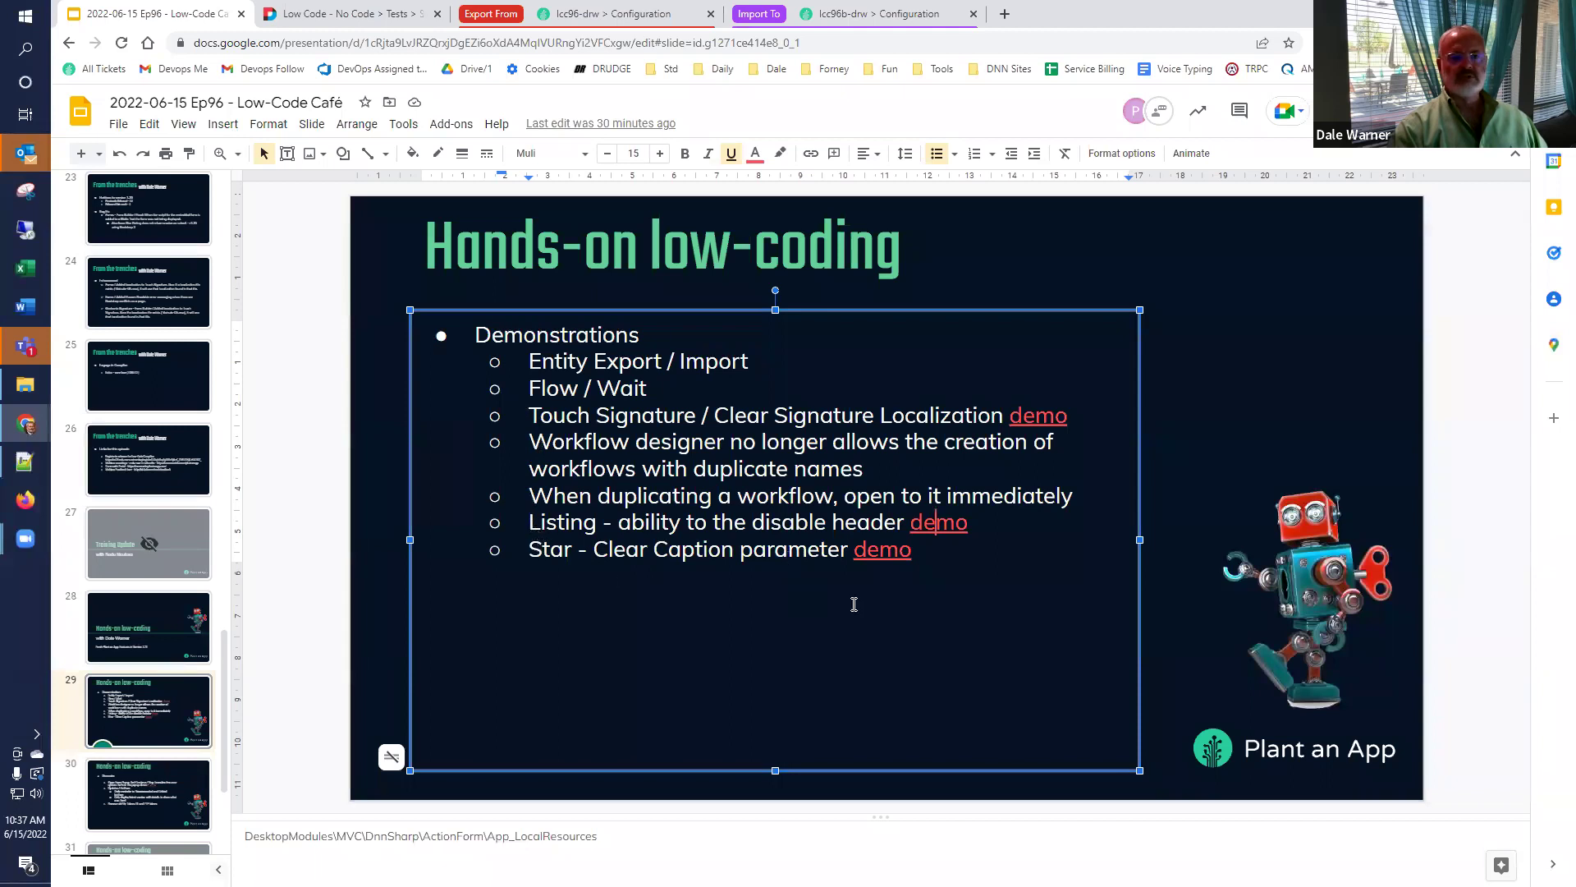
Open the Star - Clear Caption demo link to the Star-Rating test page.
{"action": "left_click", "coordinate": [890, 552]}
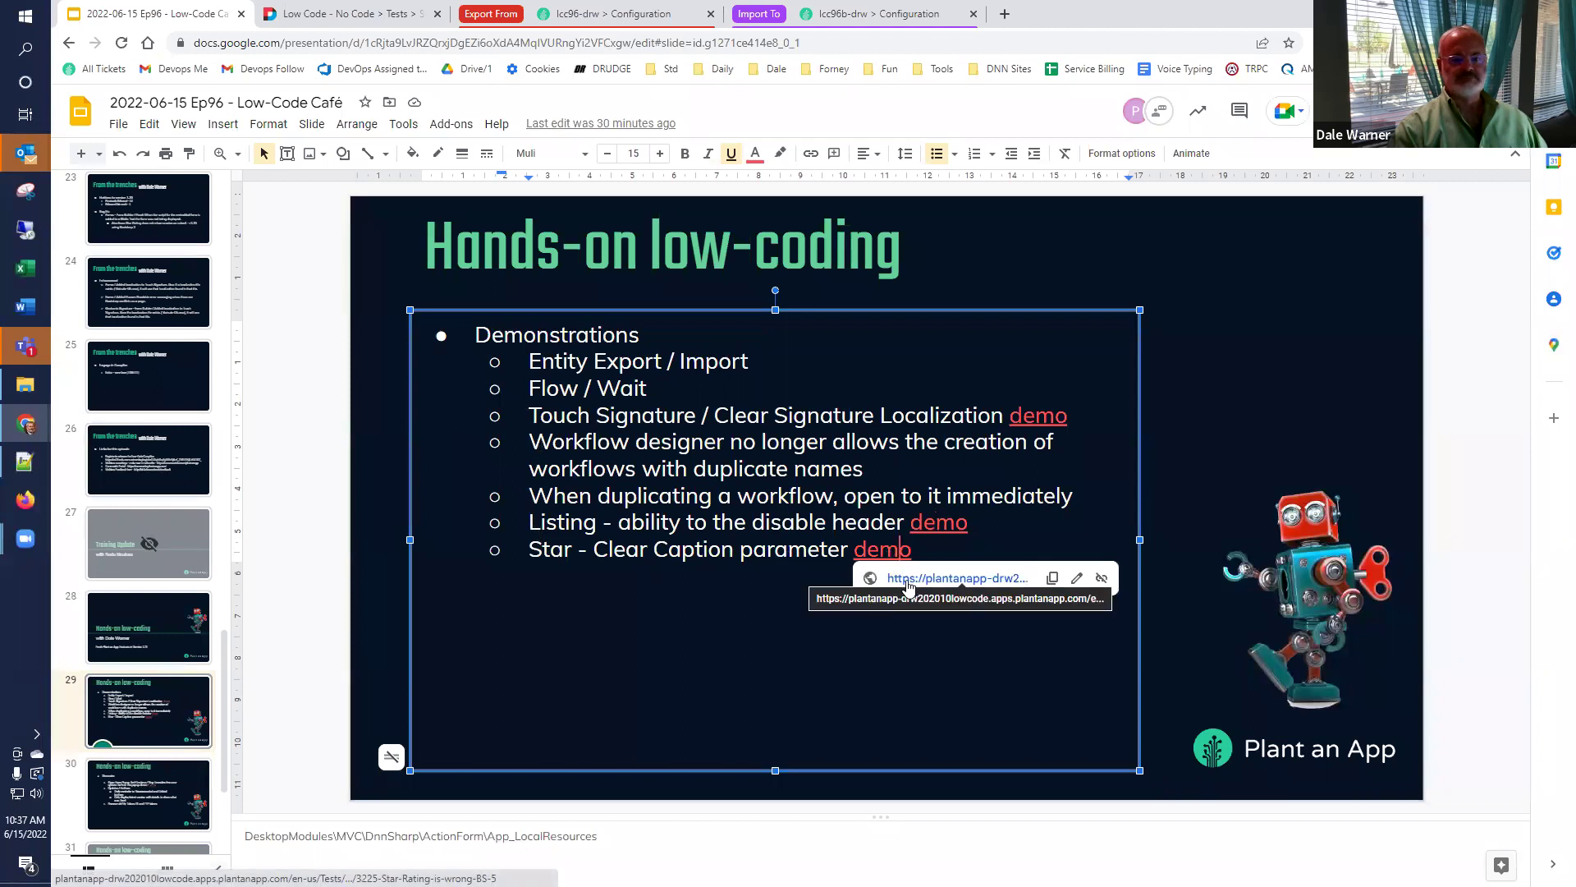
{"action": "left_click", "coordinate": [907, 579]}
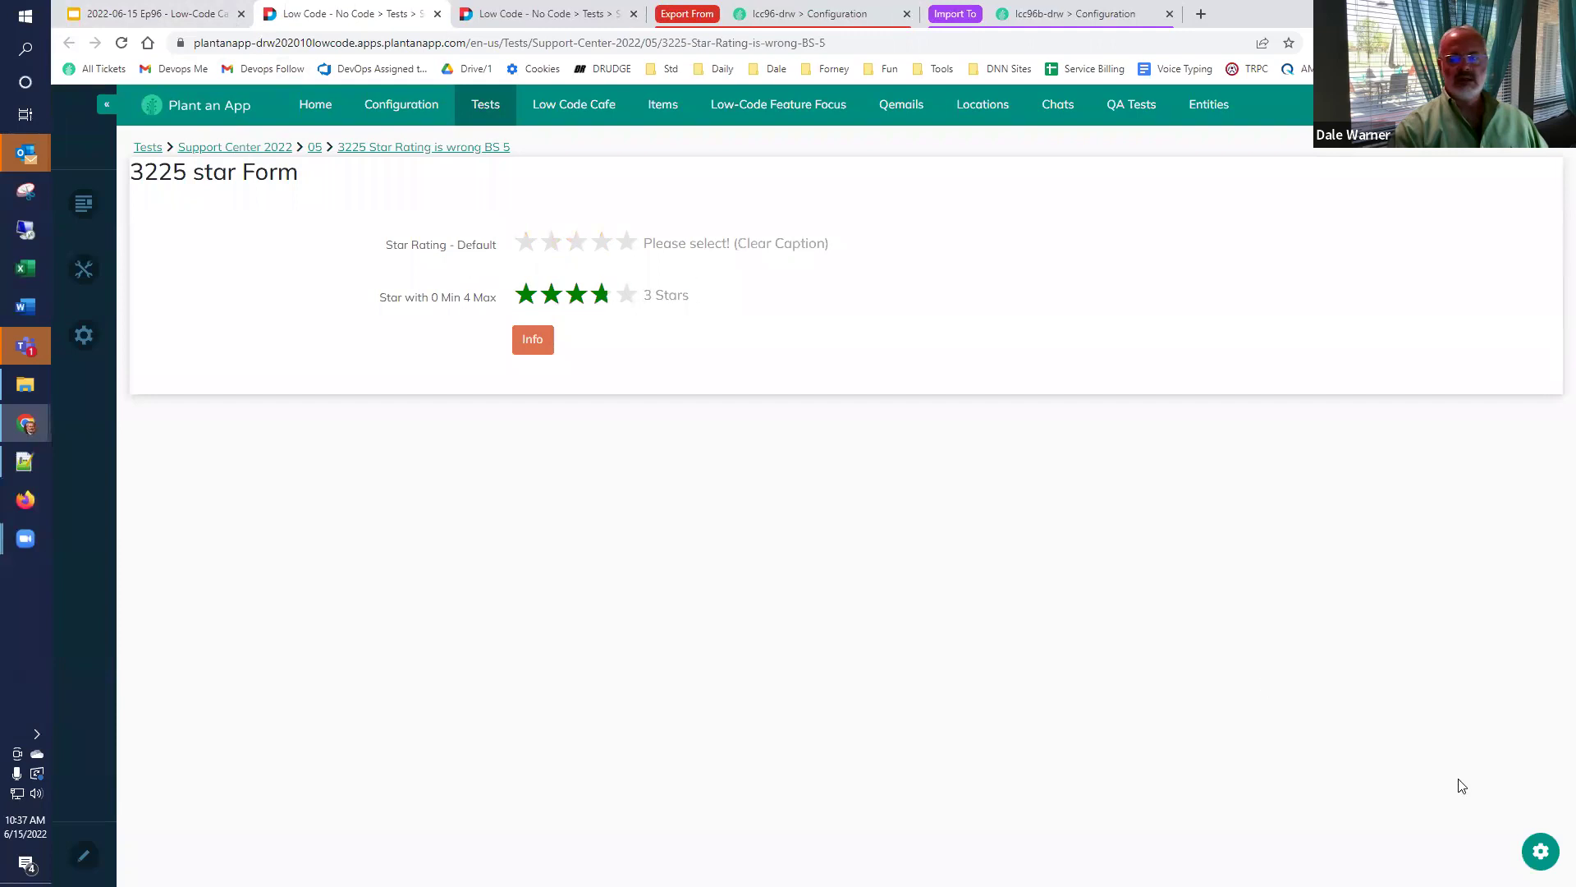
Delete the StarRatingDefault Clear Caption text in the 3225 star Form and reload.
{"action": "left_click", "coordinate": [1540, 851]}
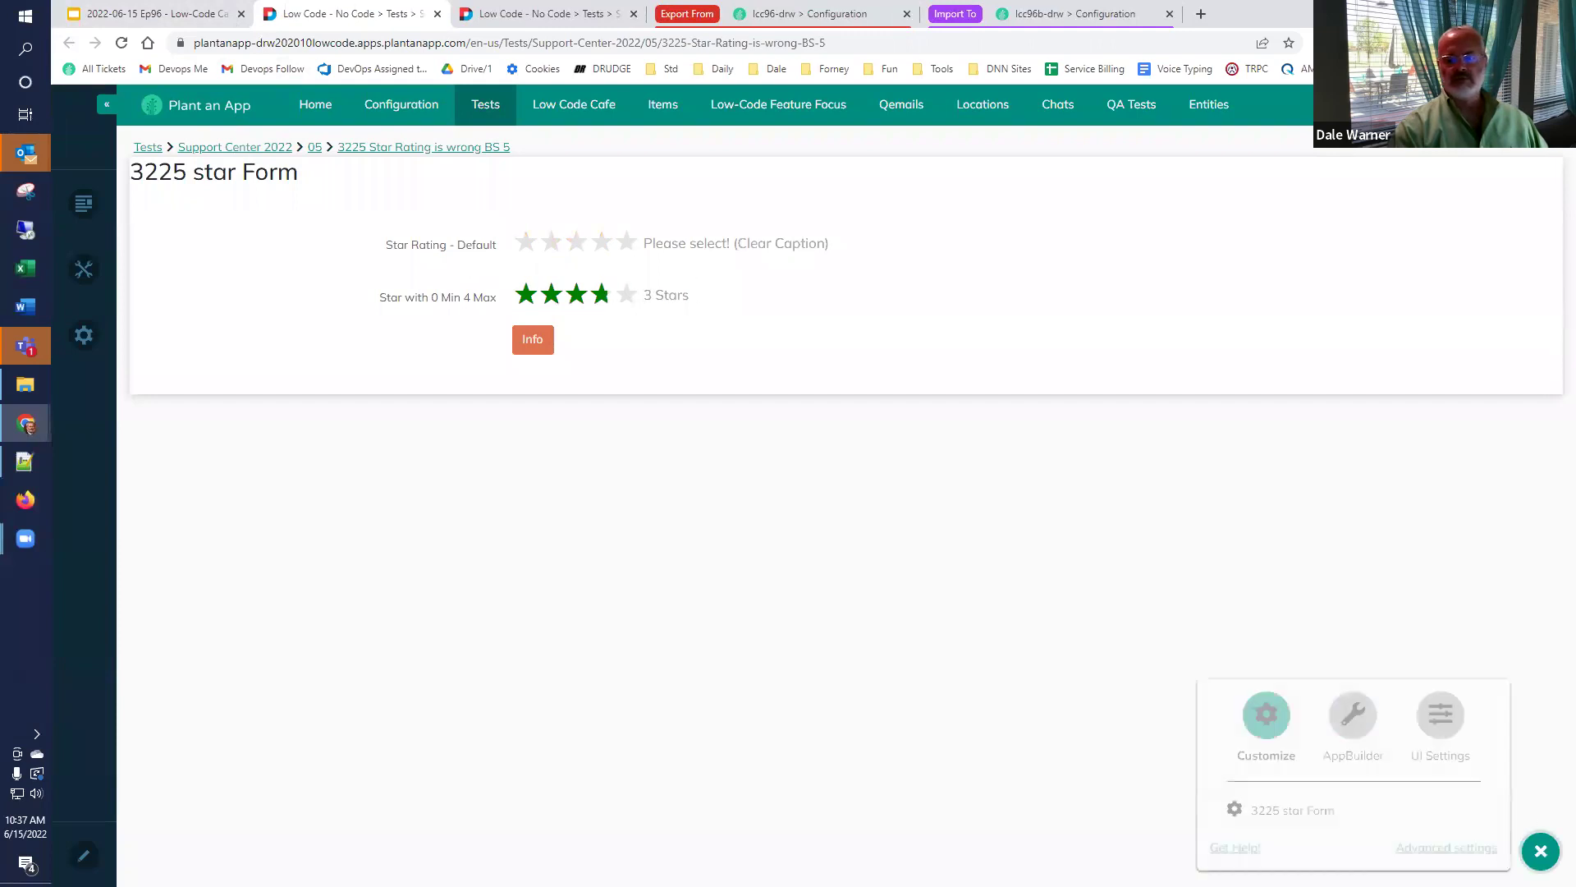
{"action": "left_click", "coordinate": [1313, 822]}
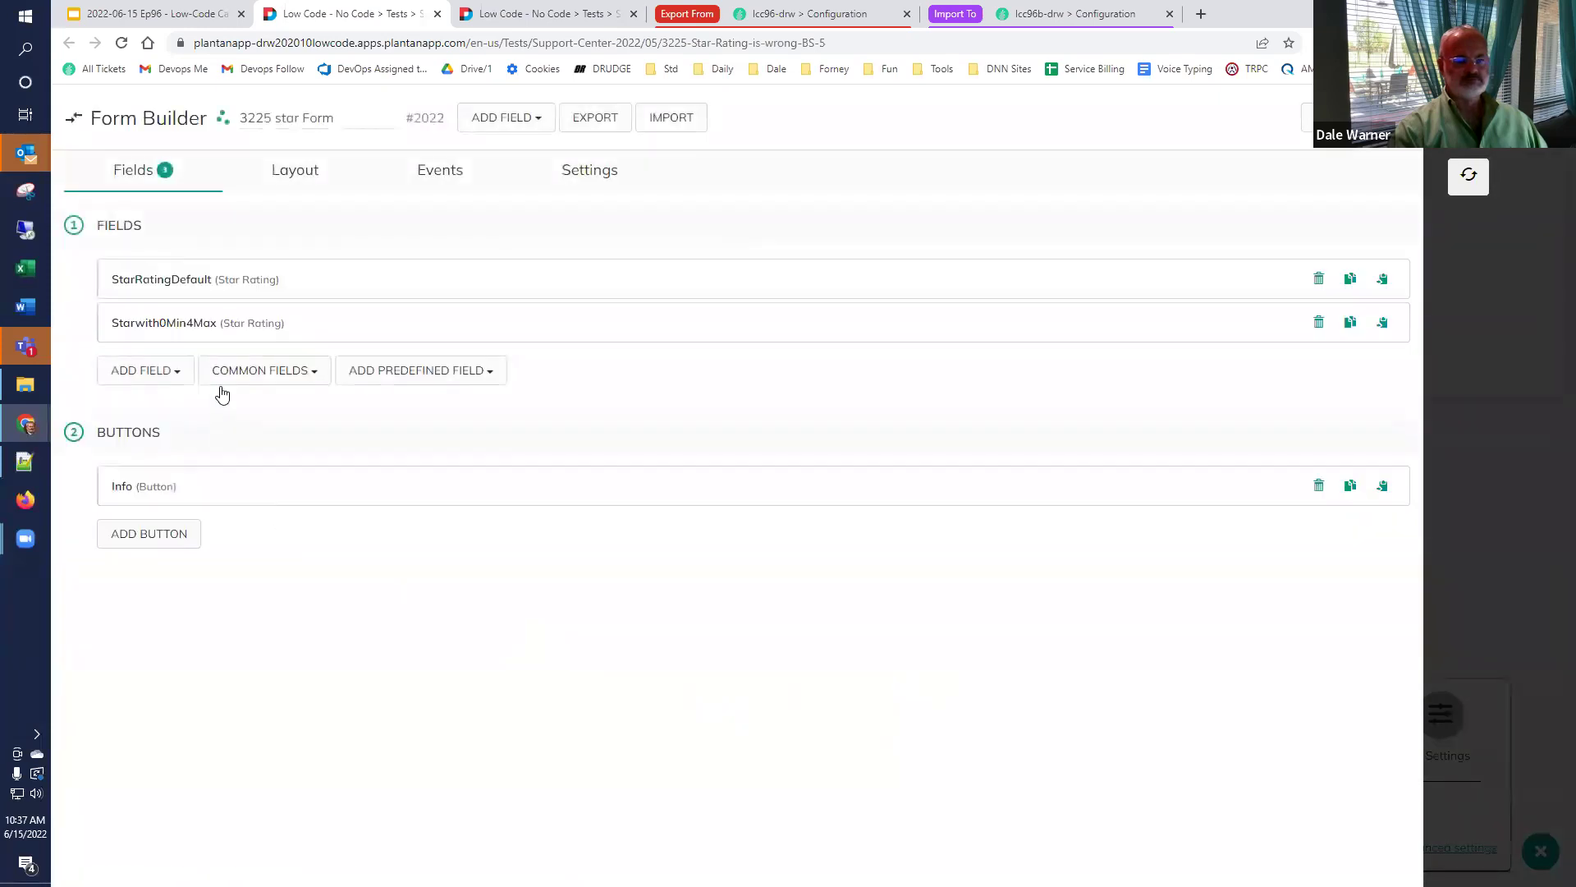
{"action": "left_click", "coordinate": [192, 295]}
{"action": "scroll", "coordinate": [522, 621], "scroll_direction": "down", "scroll_amount": 4}
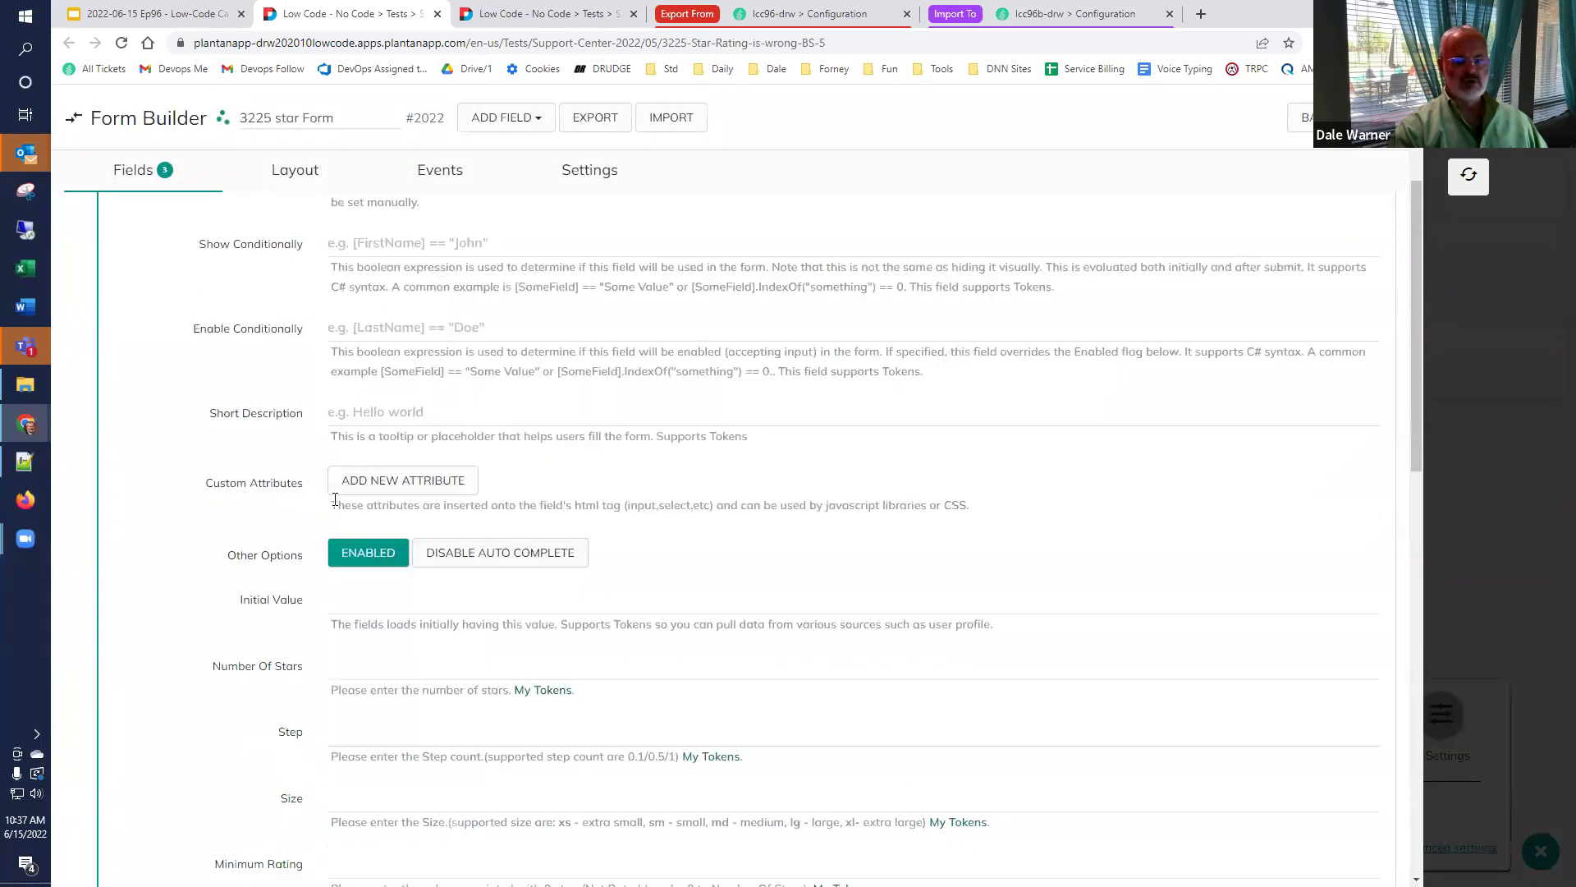
{"action": "scroll", "coordinate": [515, 607], "scroll_direction": "down", "scroll_amount": 7}
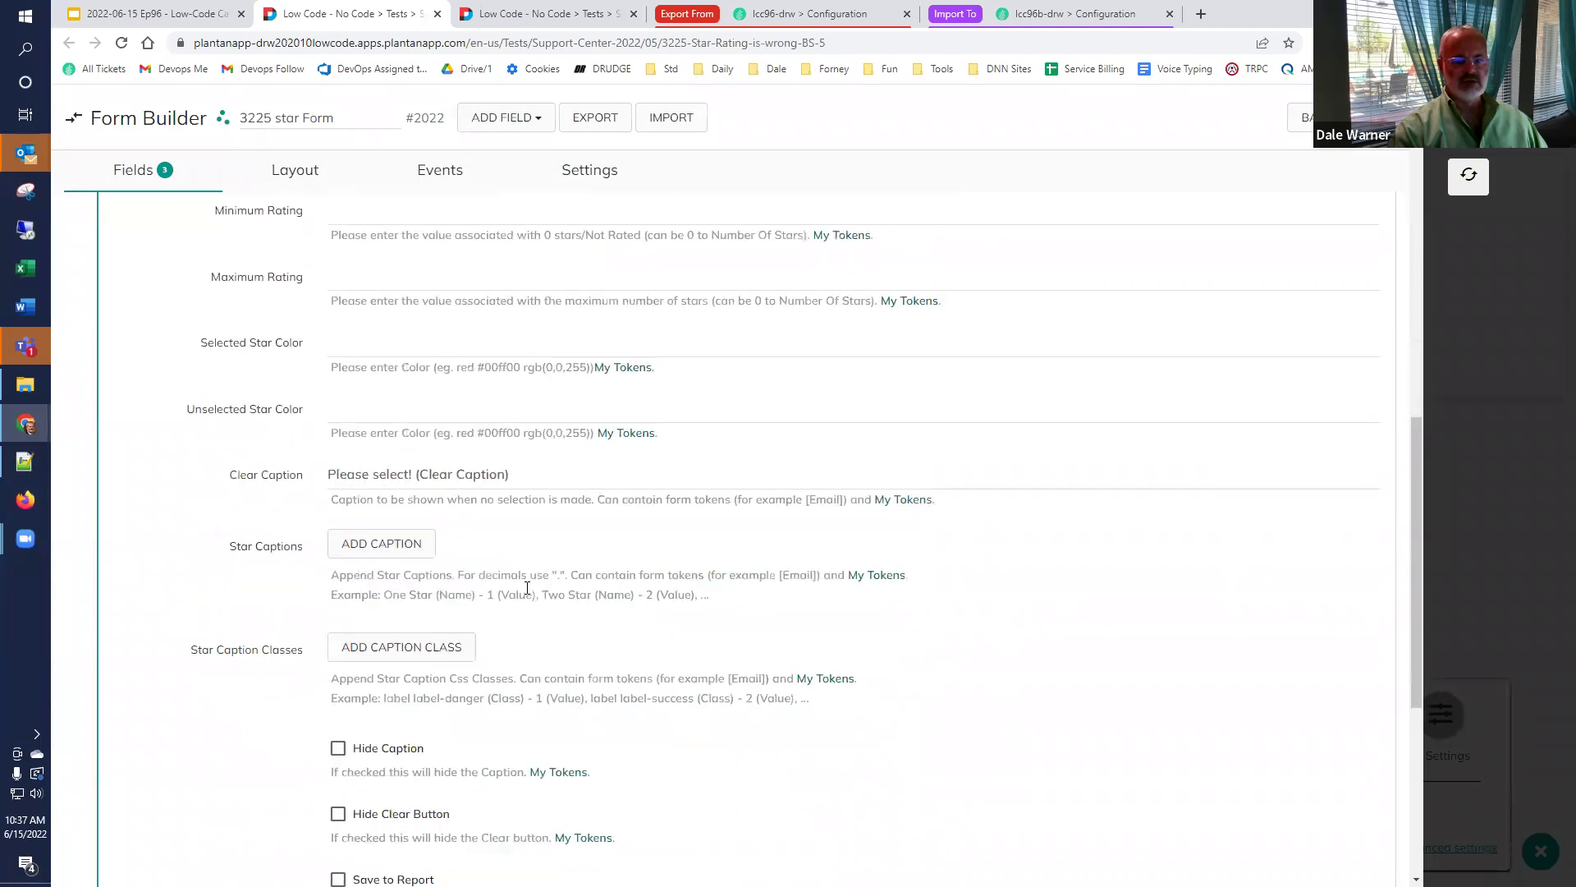
{"action": "left_click_drag", "start_coordinate": [588, 457], "coordinate": [202, 454]}
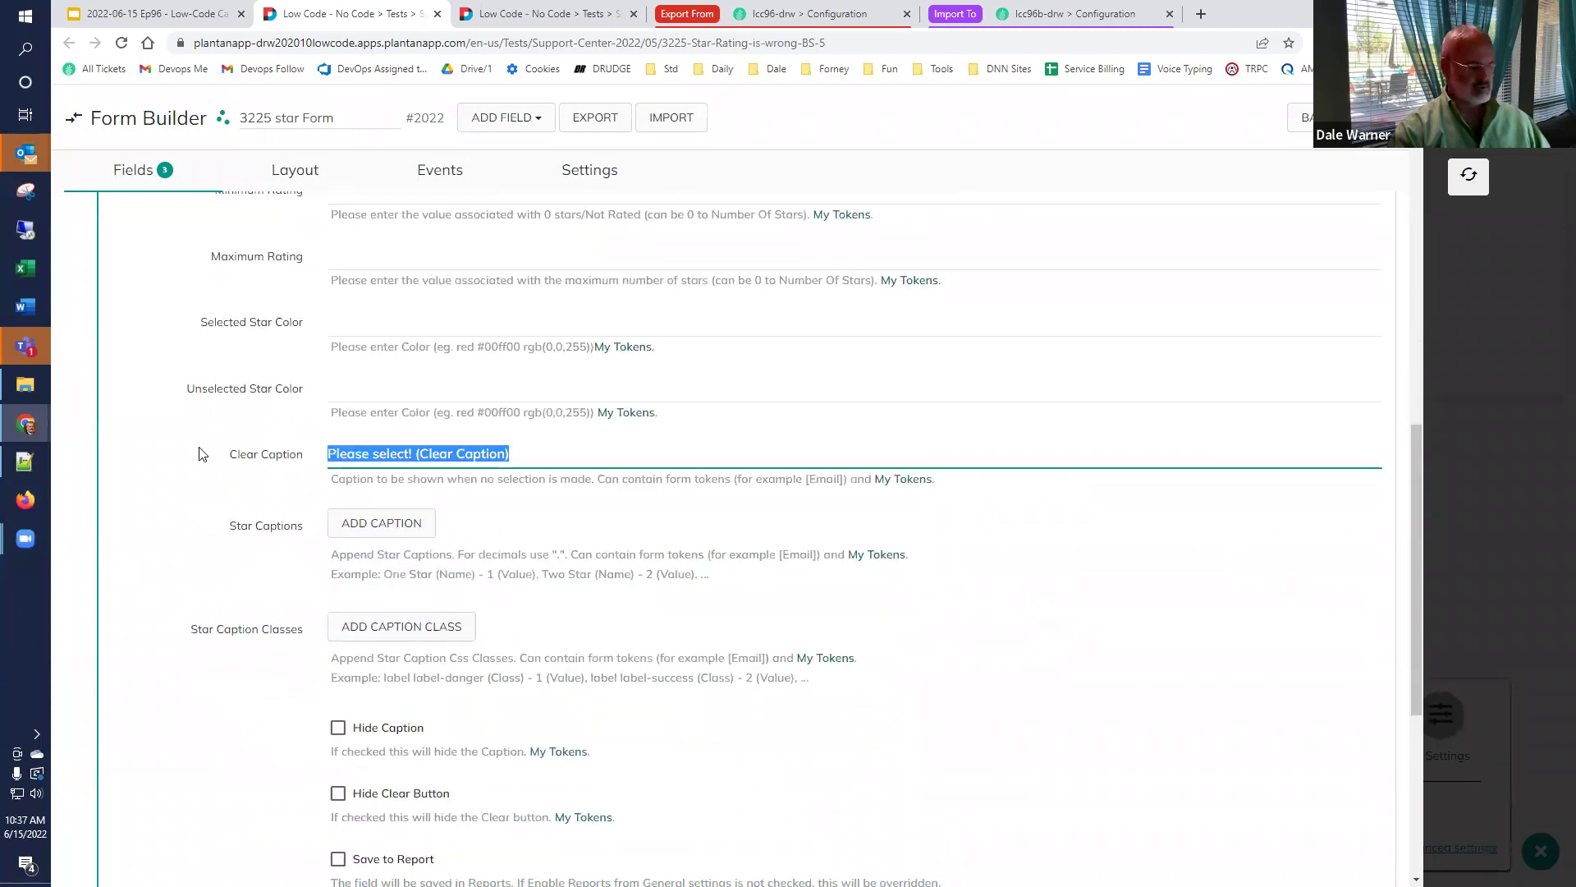
{"action": "key", "text": "Delete"}
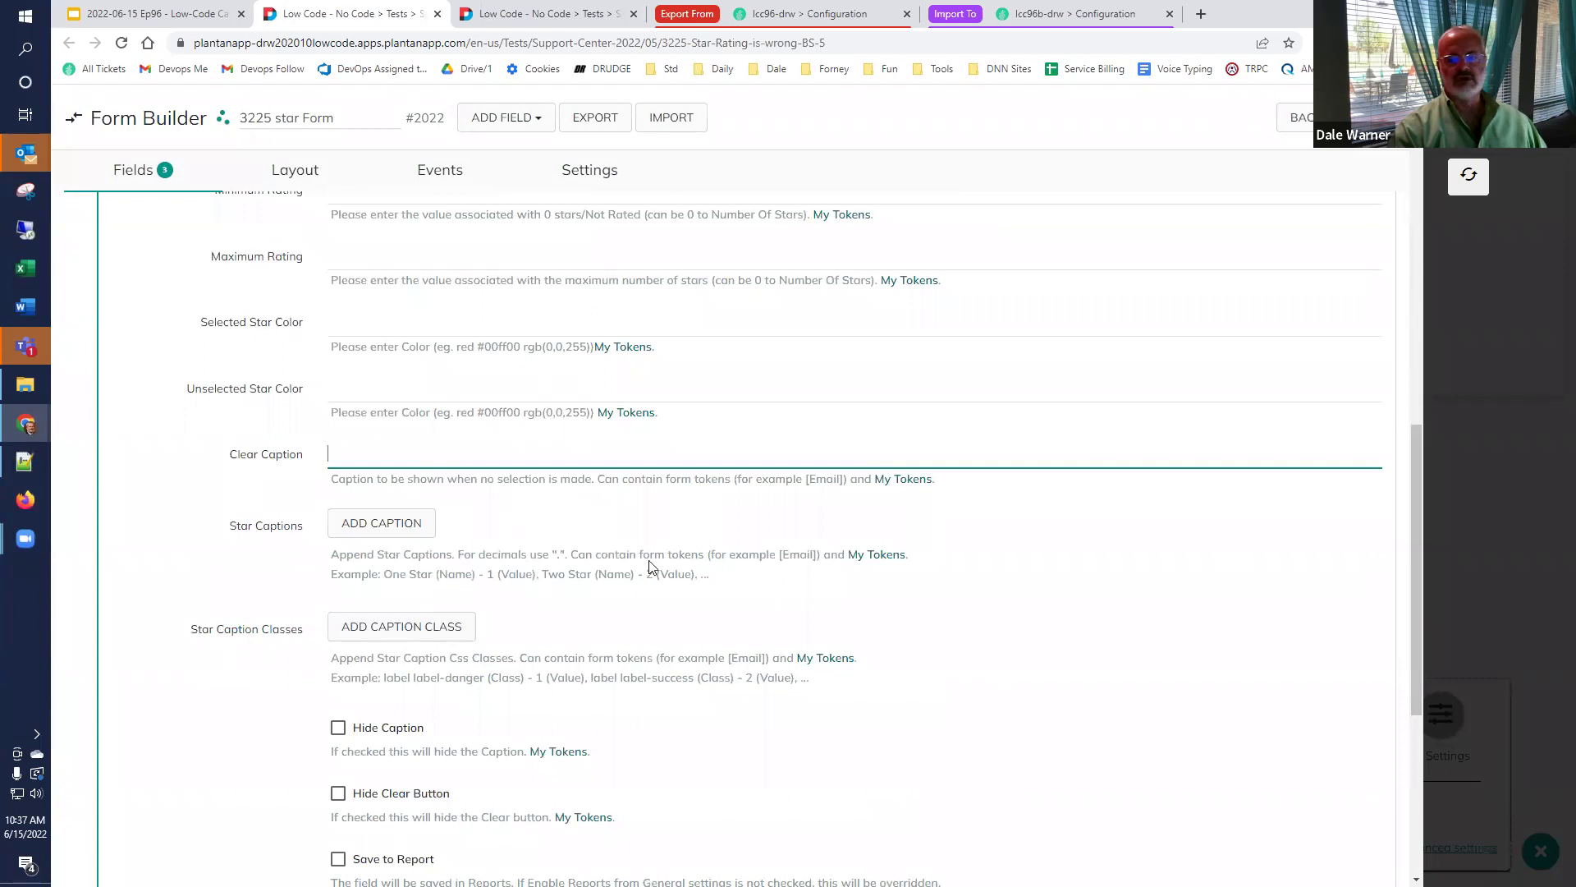
{"action": "left_click", "coordinate": [1483, 169]}
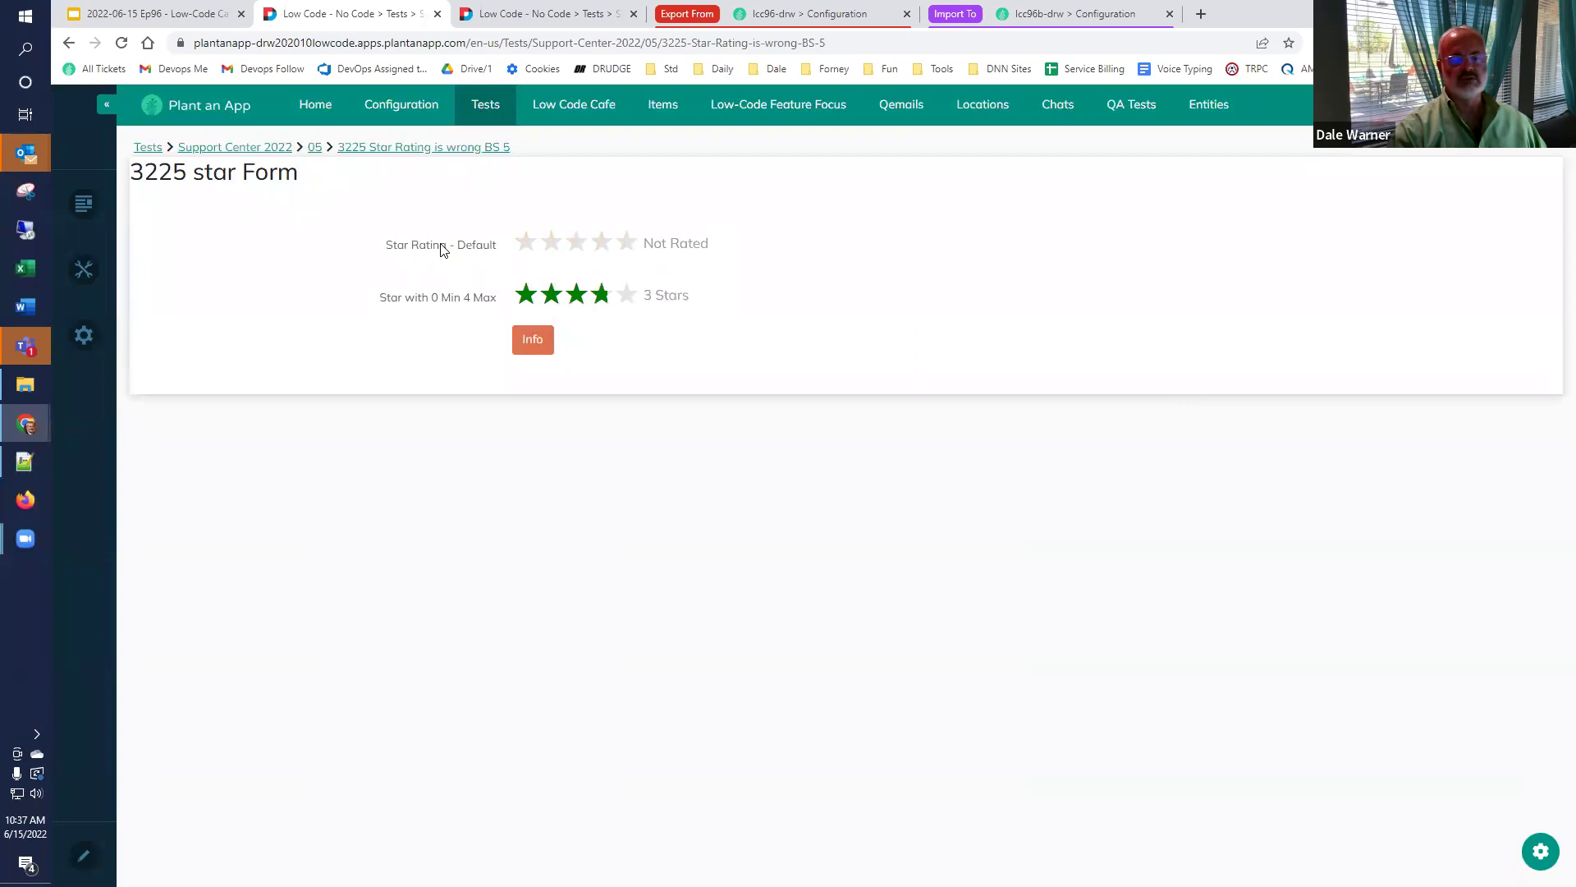
Open the StarRatingDefault field settings in the 3225 star Form builder.
{"action": "left_click", "coordinate": [1540, 851]}
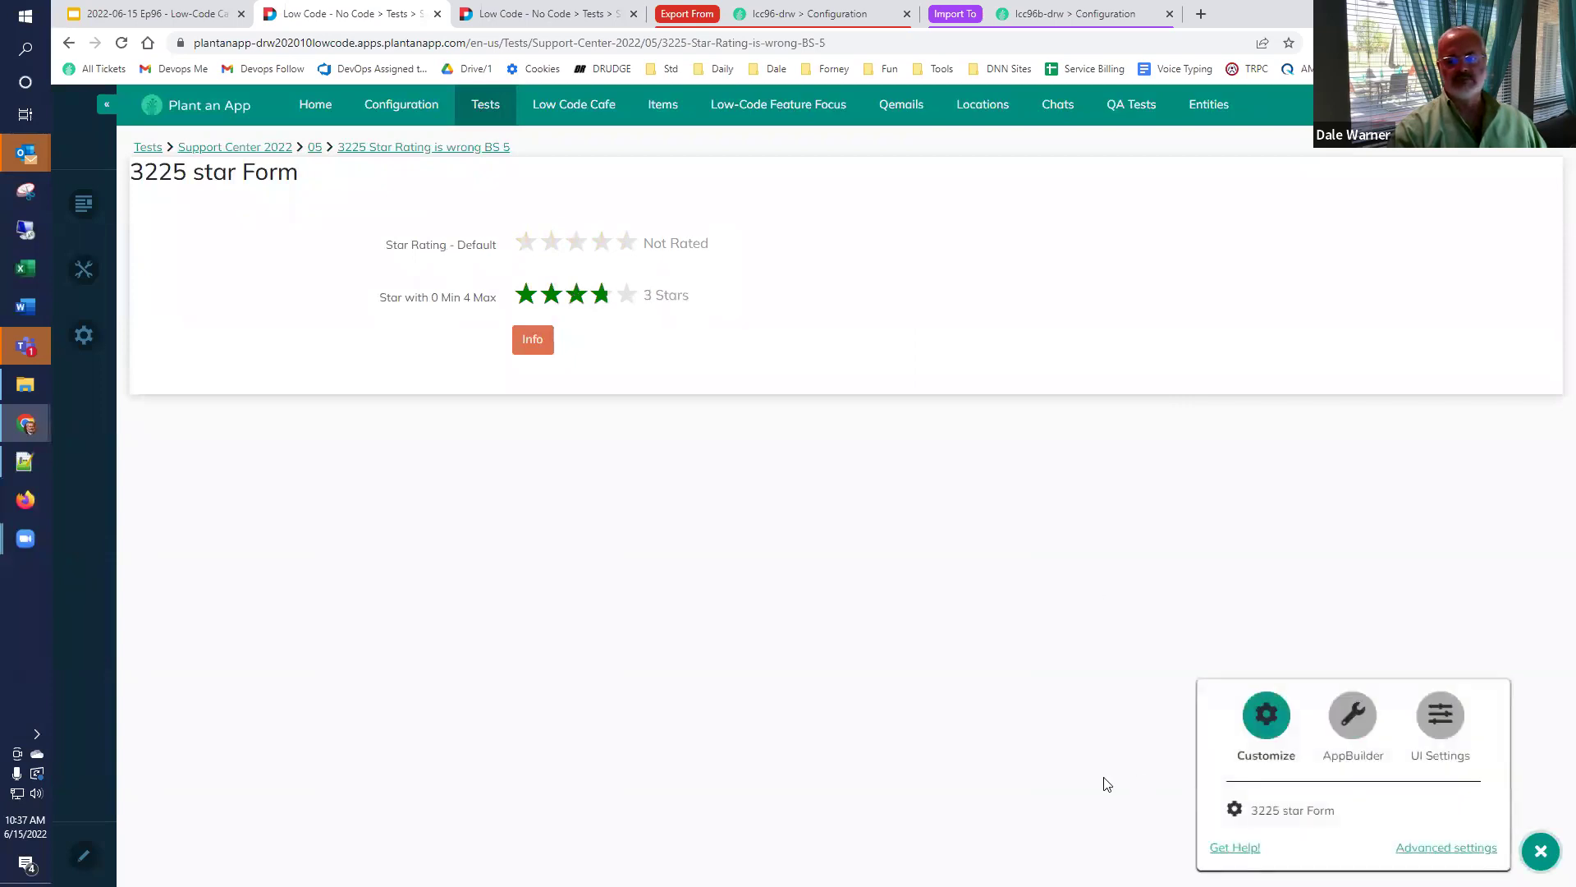
{"action": "left_click", "coordinate": [1287, 832]}
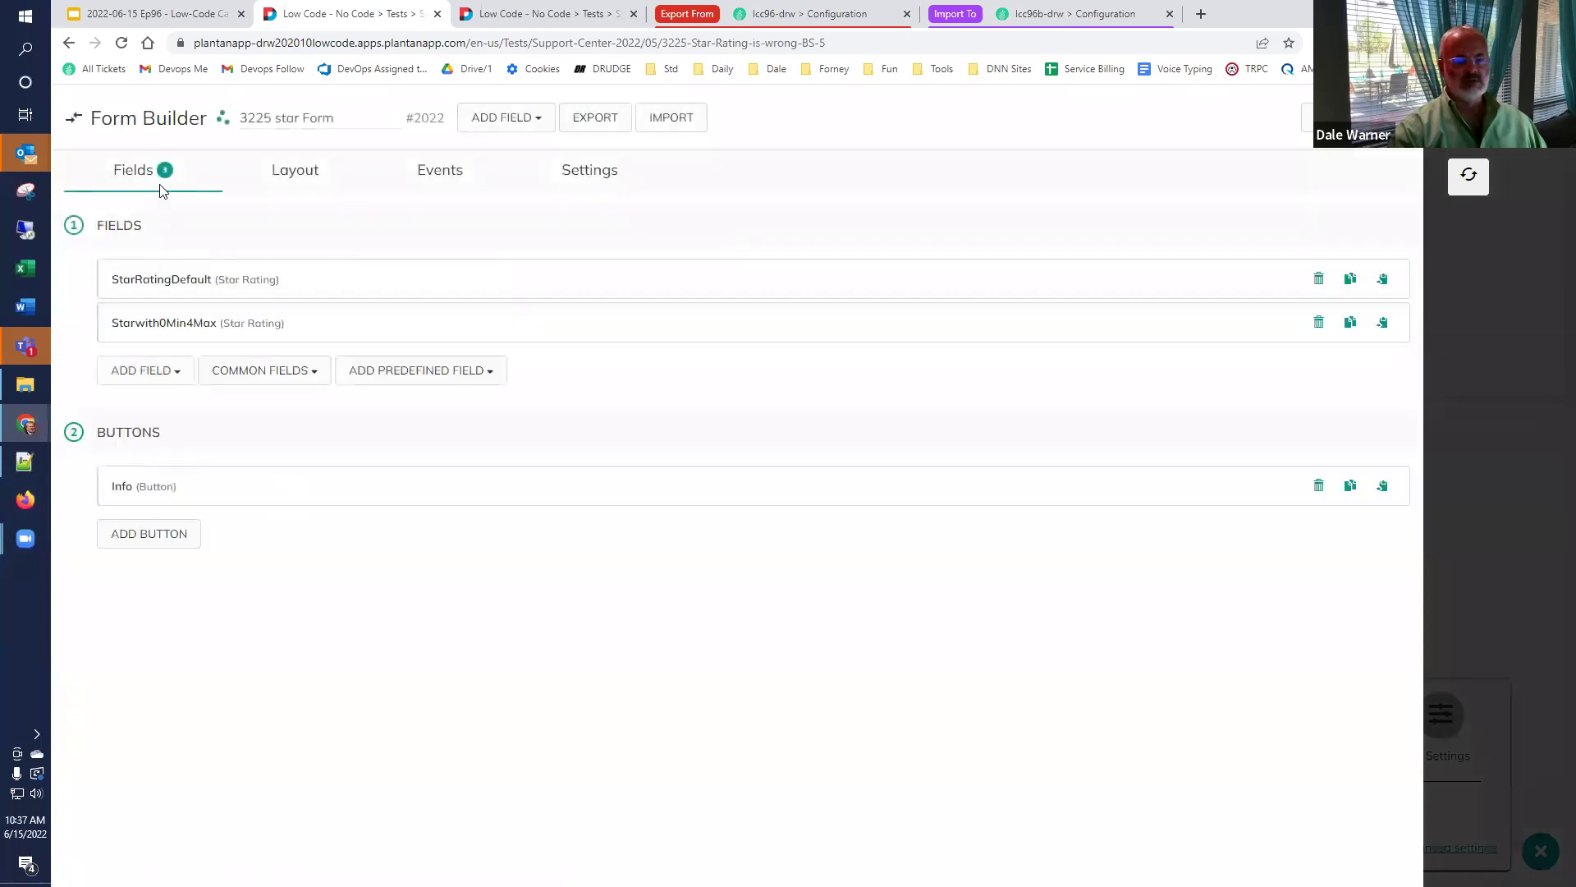
{"action": "left_click", "coordinate": [156, 279]}
{"action": "scroll", "coordinate": [361, 480], "scroll_direction": "down", "scroll_amount": 7}
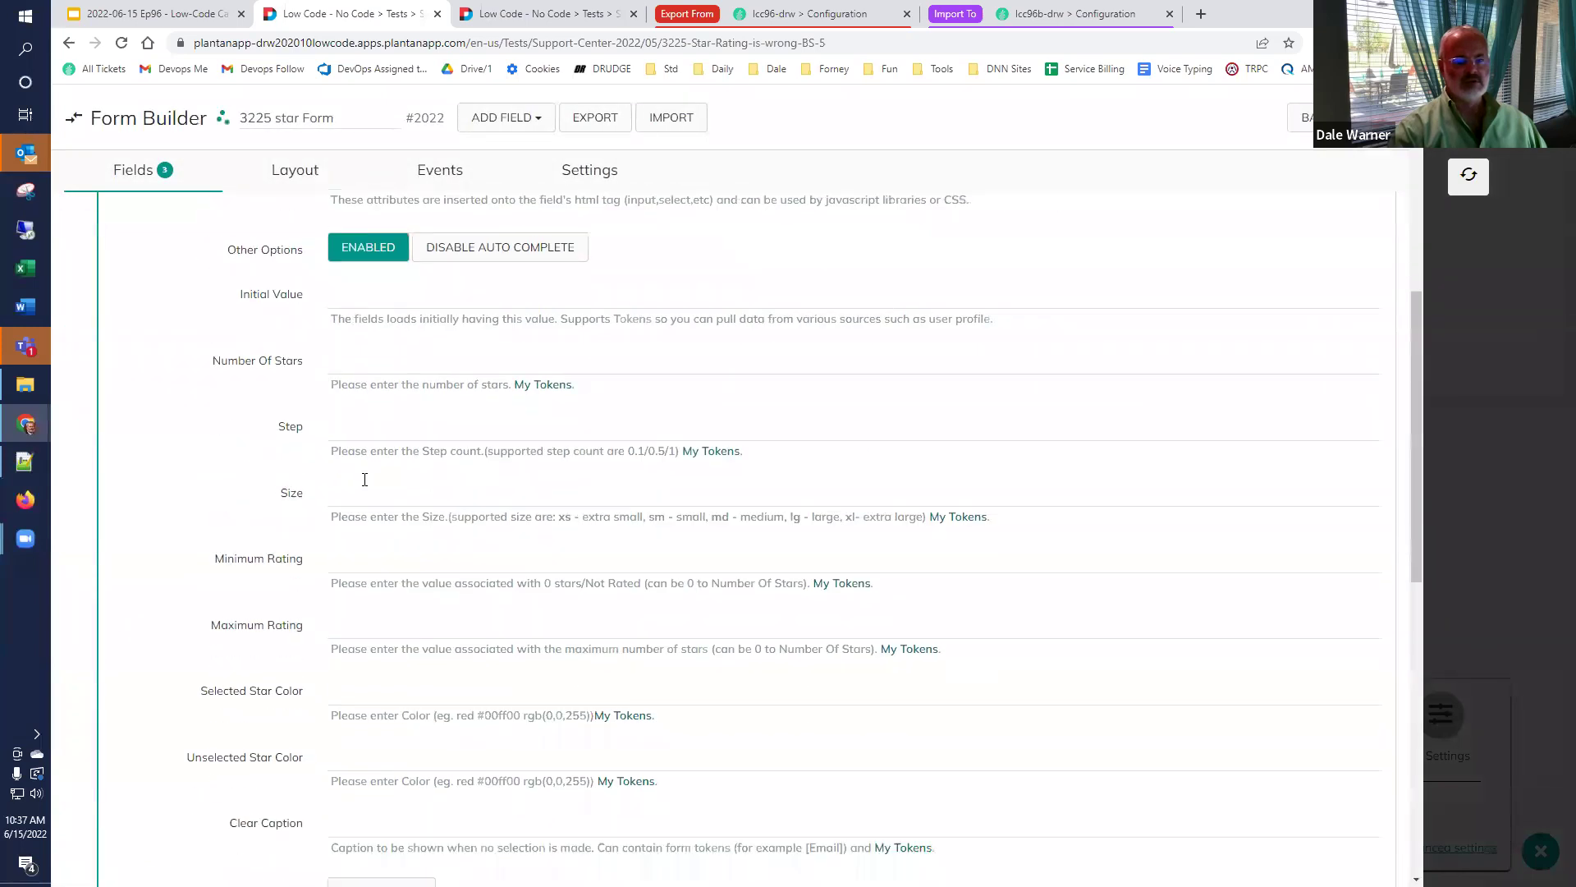
{"action": "scroll", "coordinate": [357, 485], "scroll_direction": "down", "scroll_amount": 3}
Set the Clear Caption to 'You must select at least one star!', reload, and test the stars.
{"action": "left_click", "coordinate": [412, 530]}
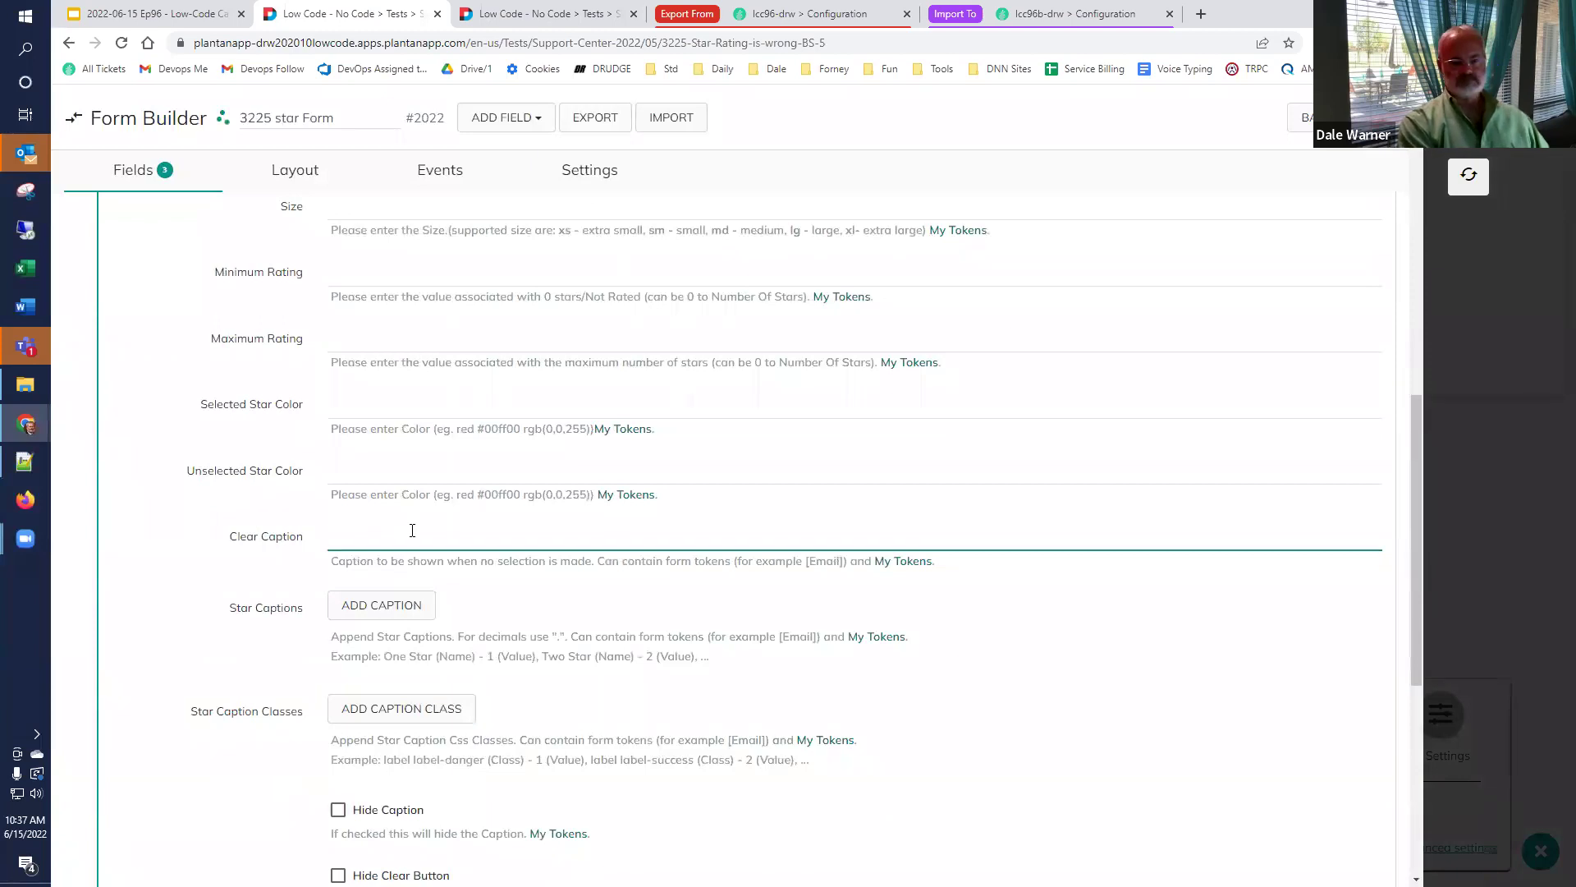
{"action": "type", "text": "You m"}
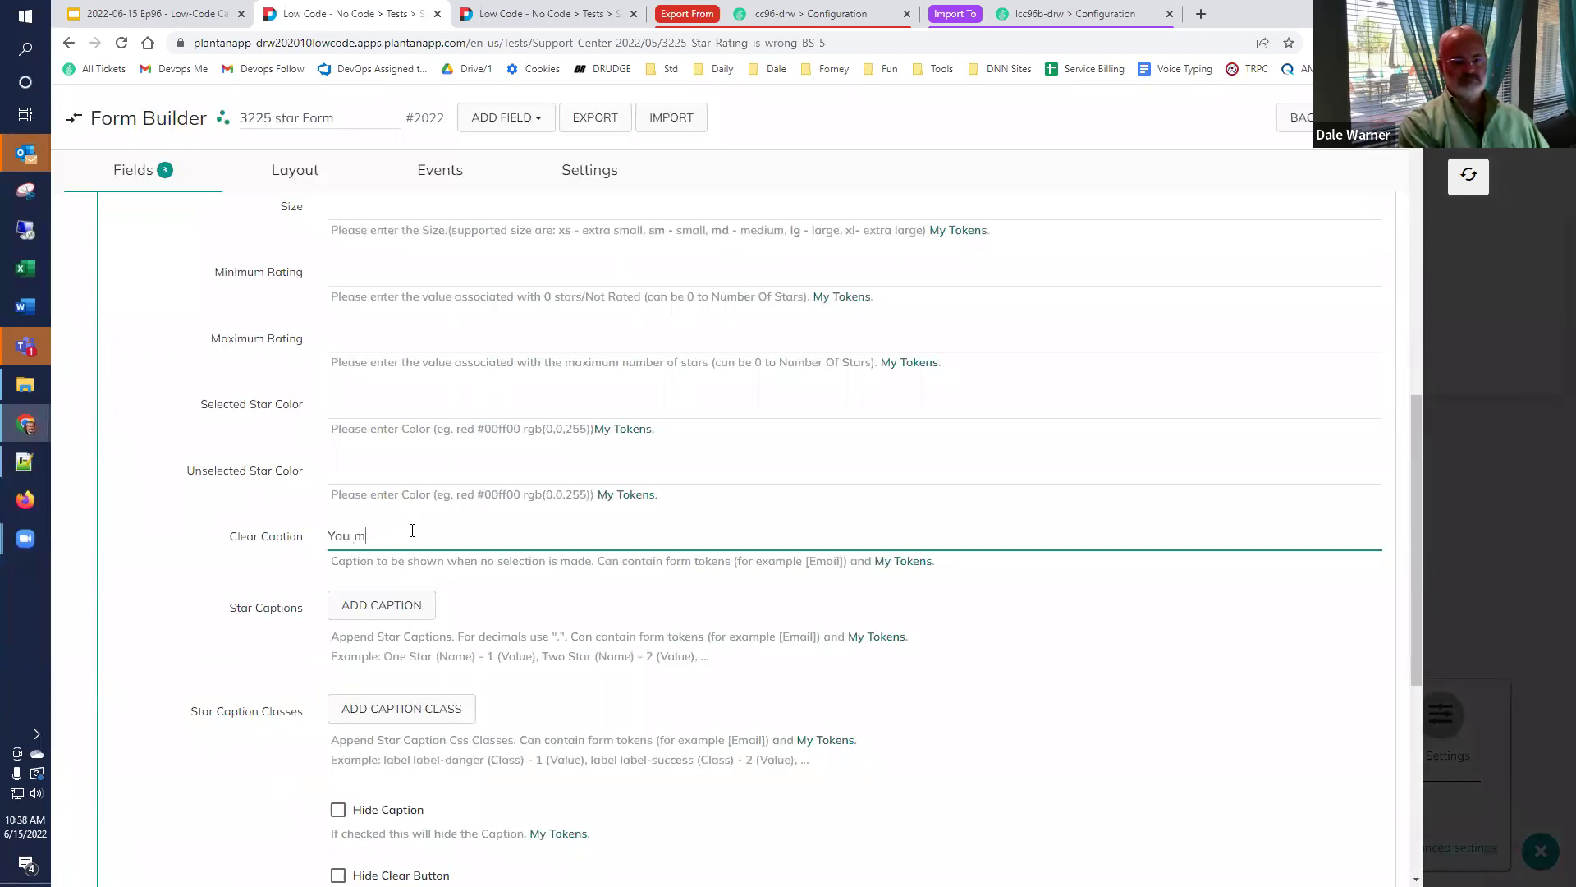
{"action": "type", "text": "ust select a"}
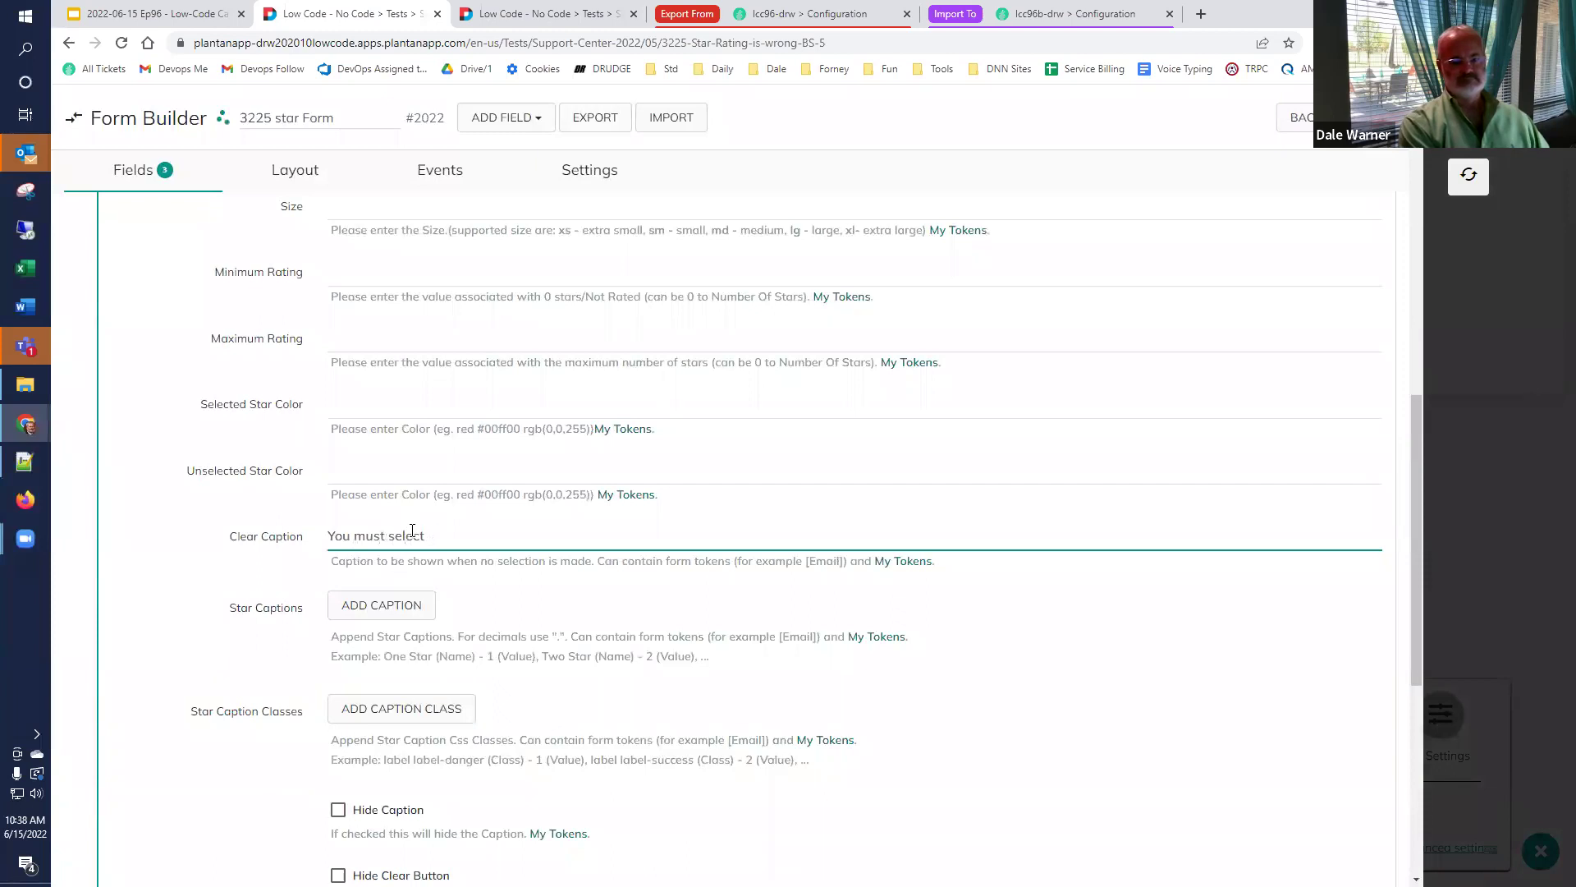
{"action": "type", "text": "t least one star!"}
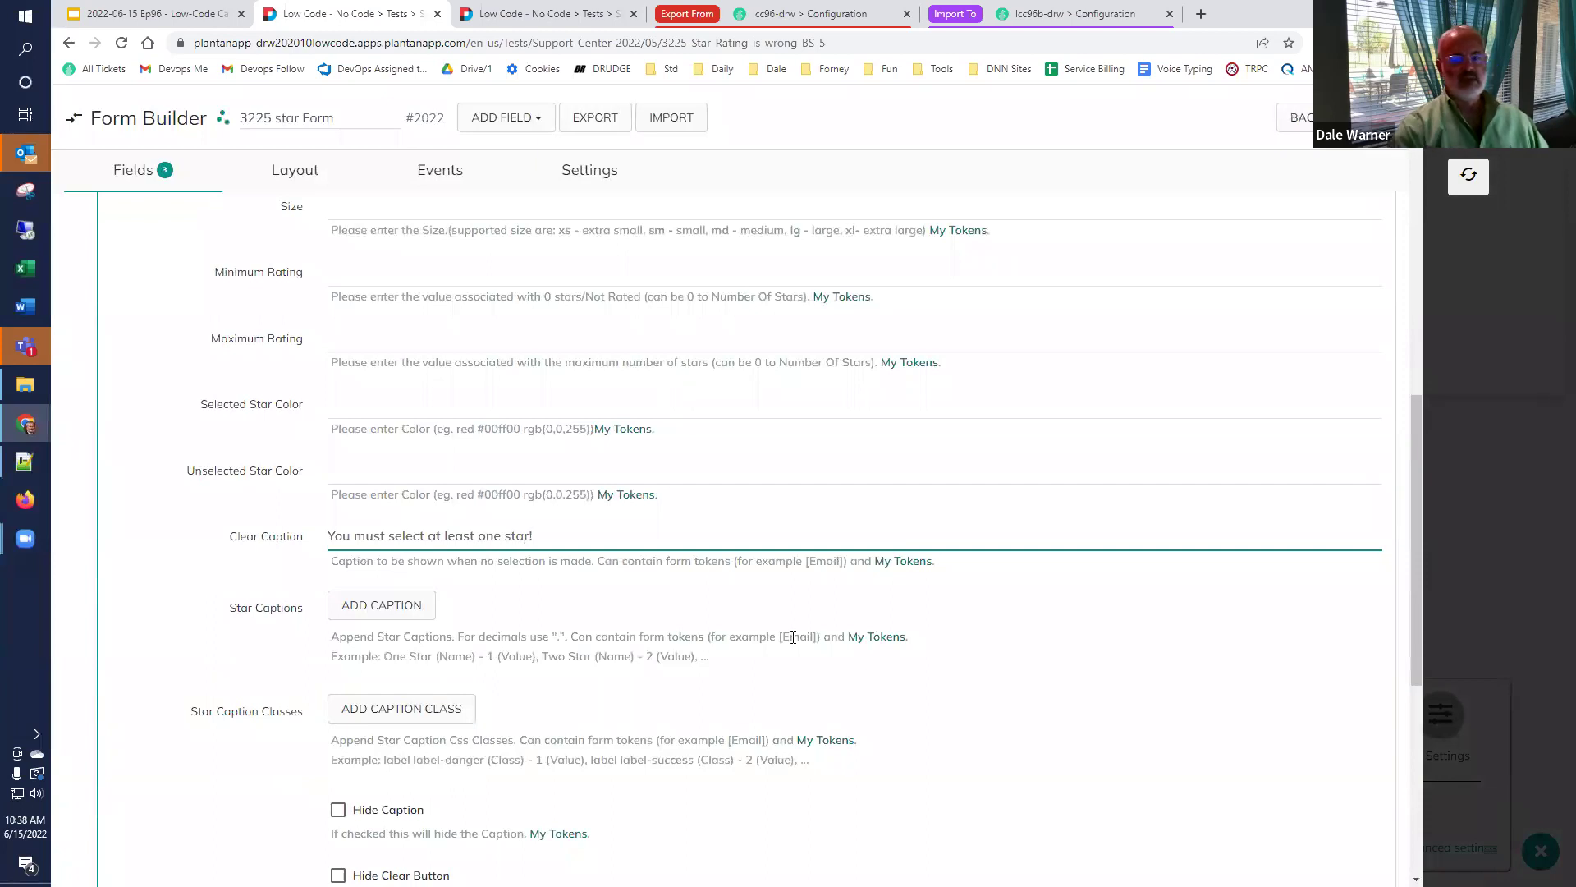
{"action": "left_click", "coordinate": [1436, 170]}
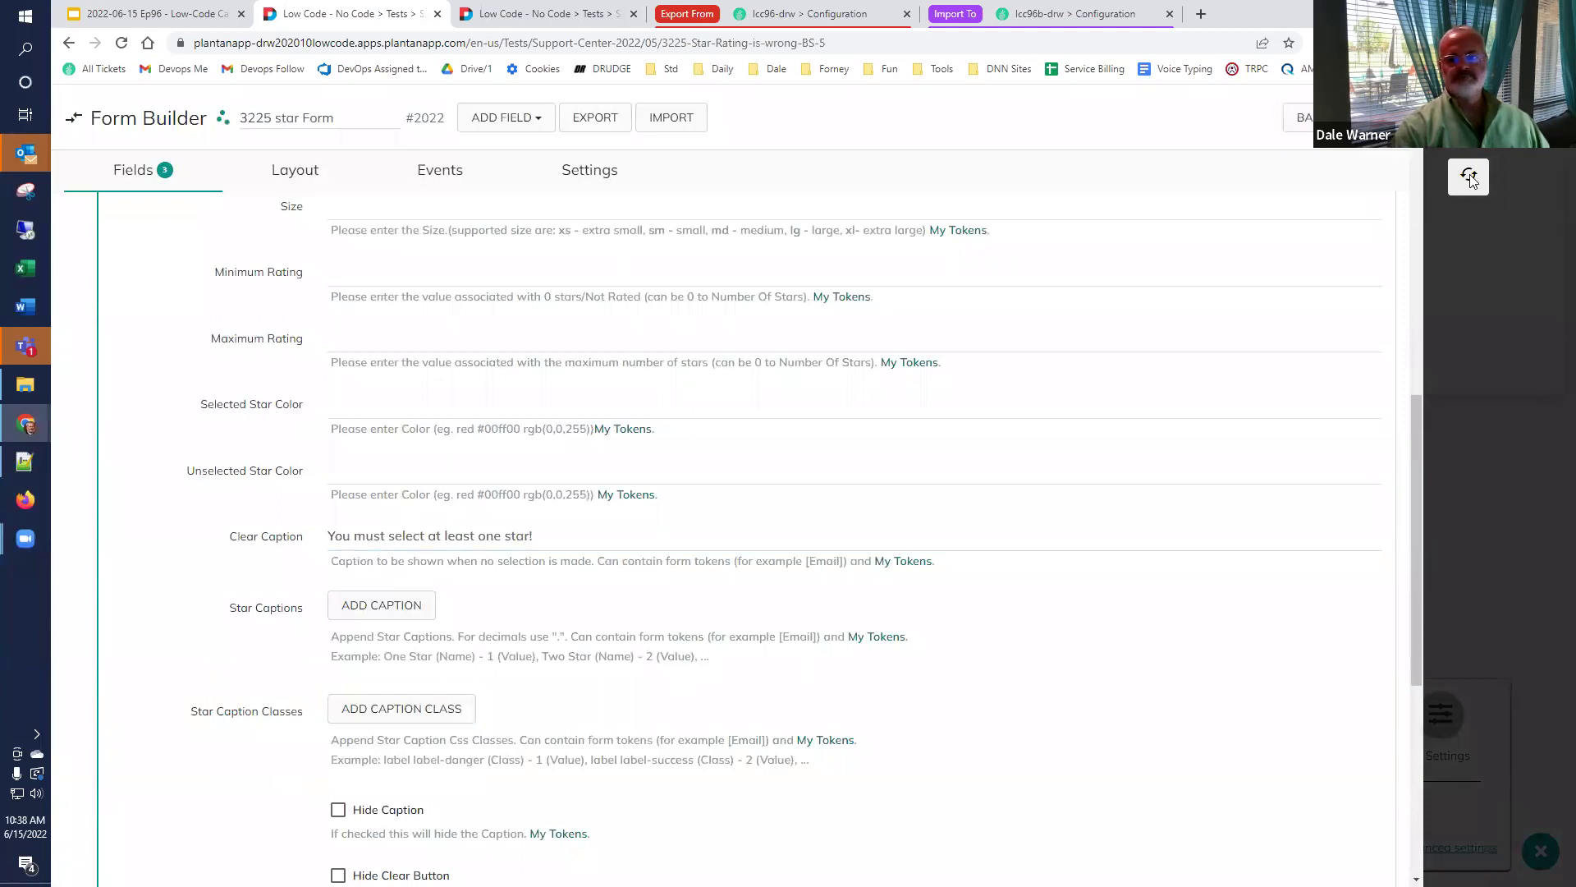
{"action": "left_click", "coordinate": [1470, 178]}
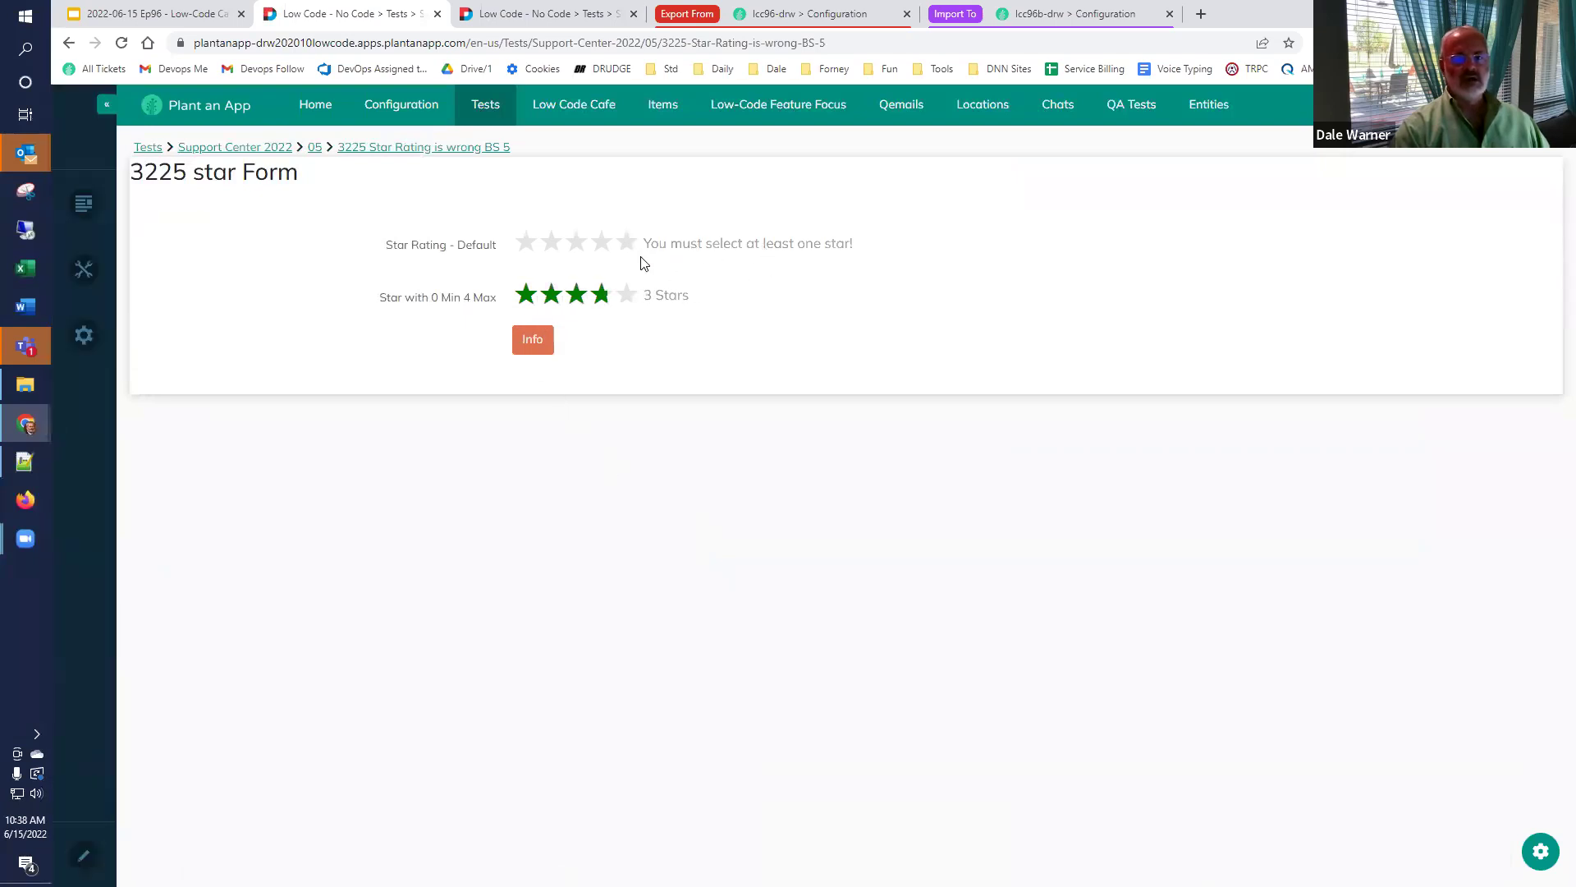
{"action": "left_click", "coordinate": [532, 247]}
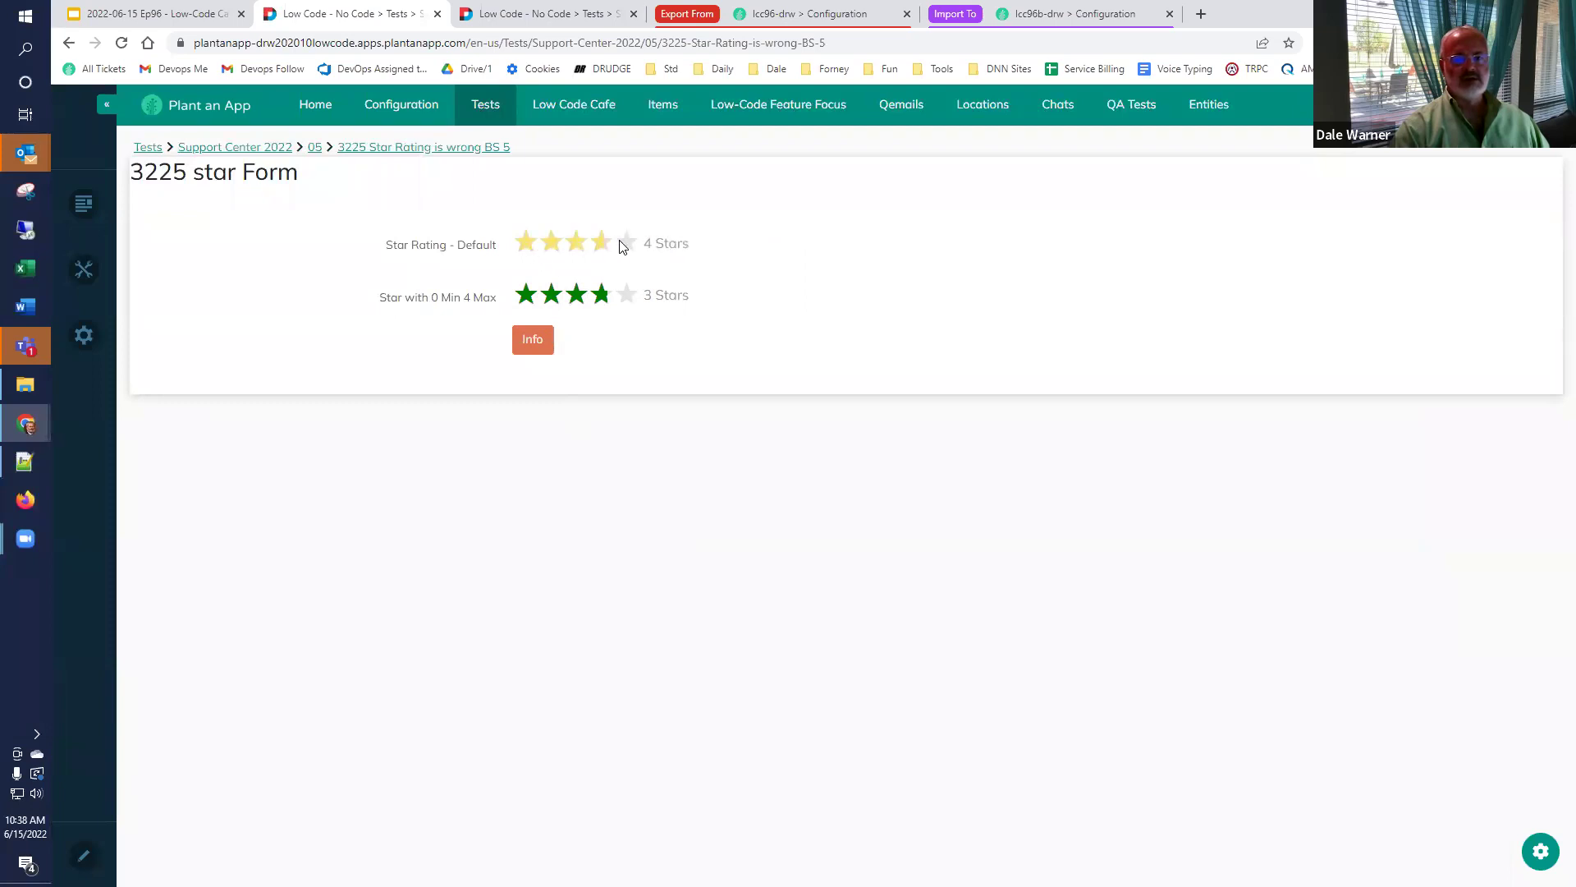
{"action": "left_click", "coordinate": [535, 251]}
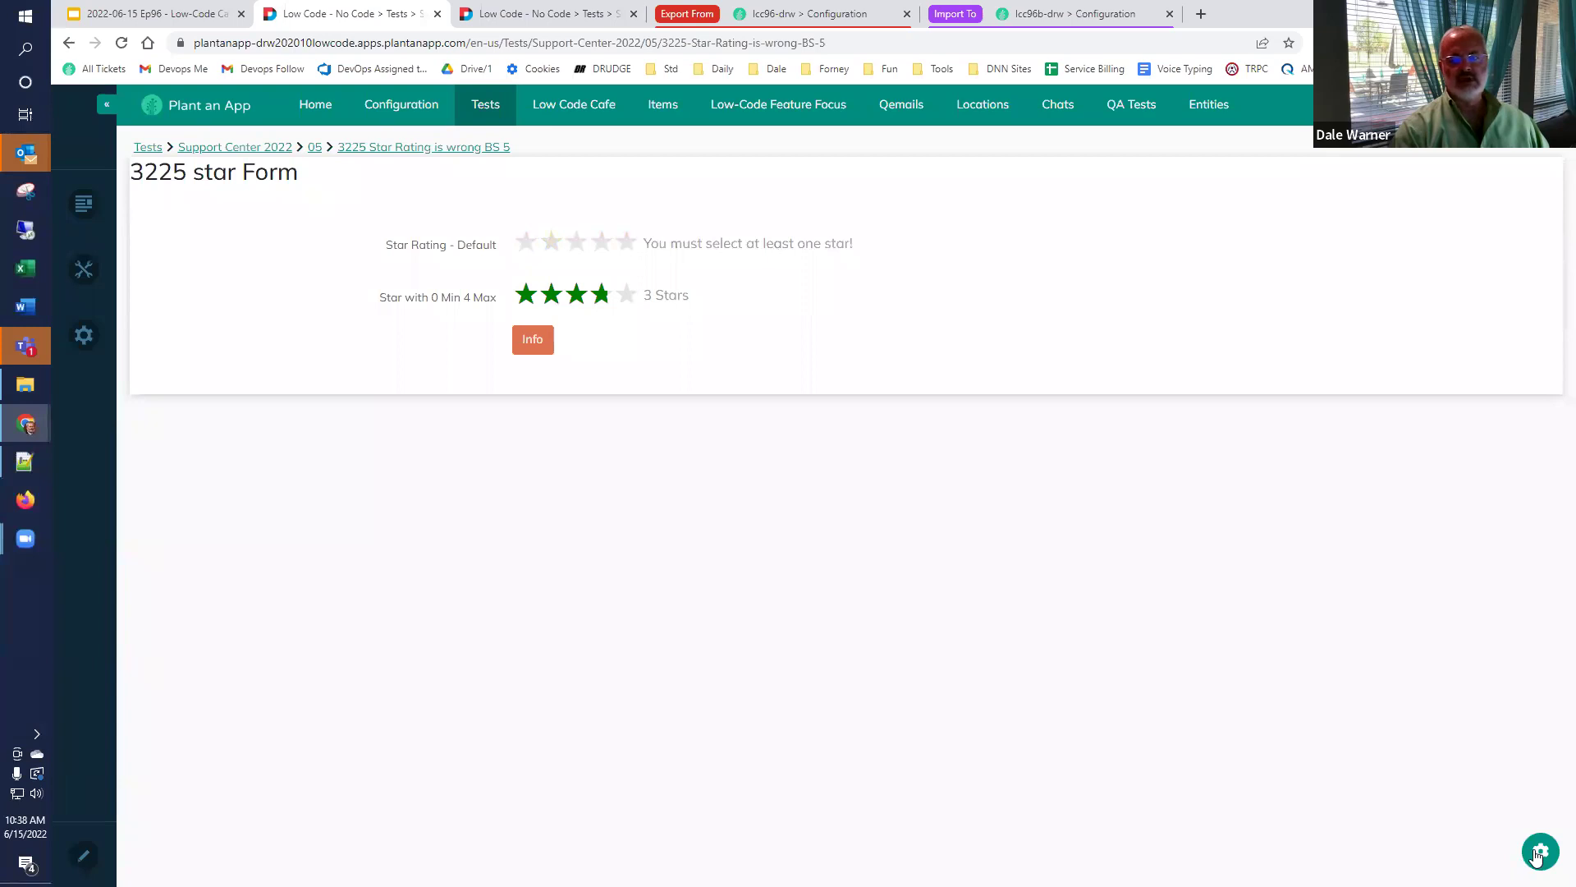
Set StarRatingDefault's Step to 1, save, then reopen the 3225 star Form builder.
{"action": "left_click", "coordinate": [1537, 853]}
{"action": "left_click", "coordinate": [1309, 814]}
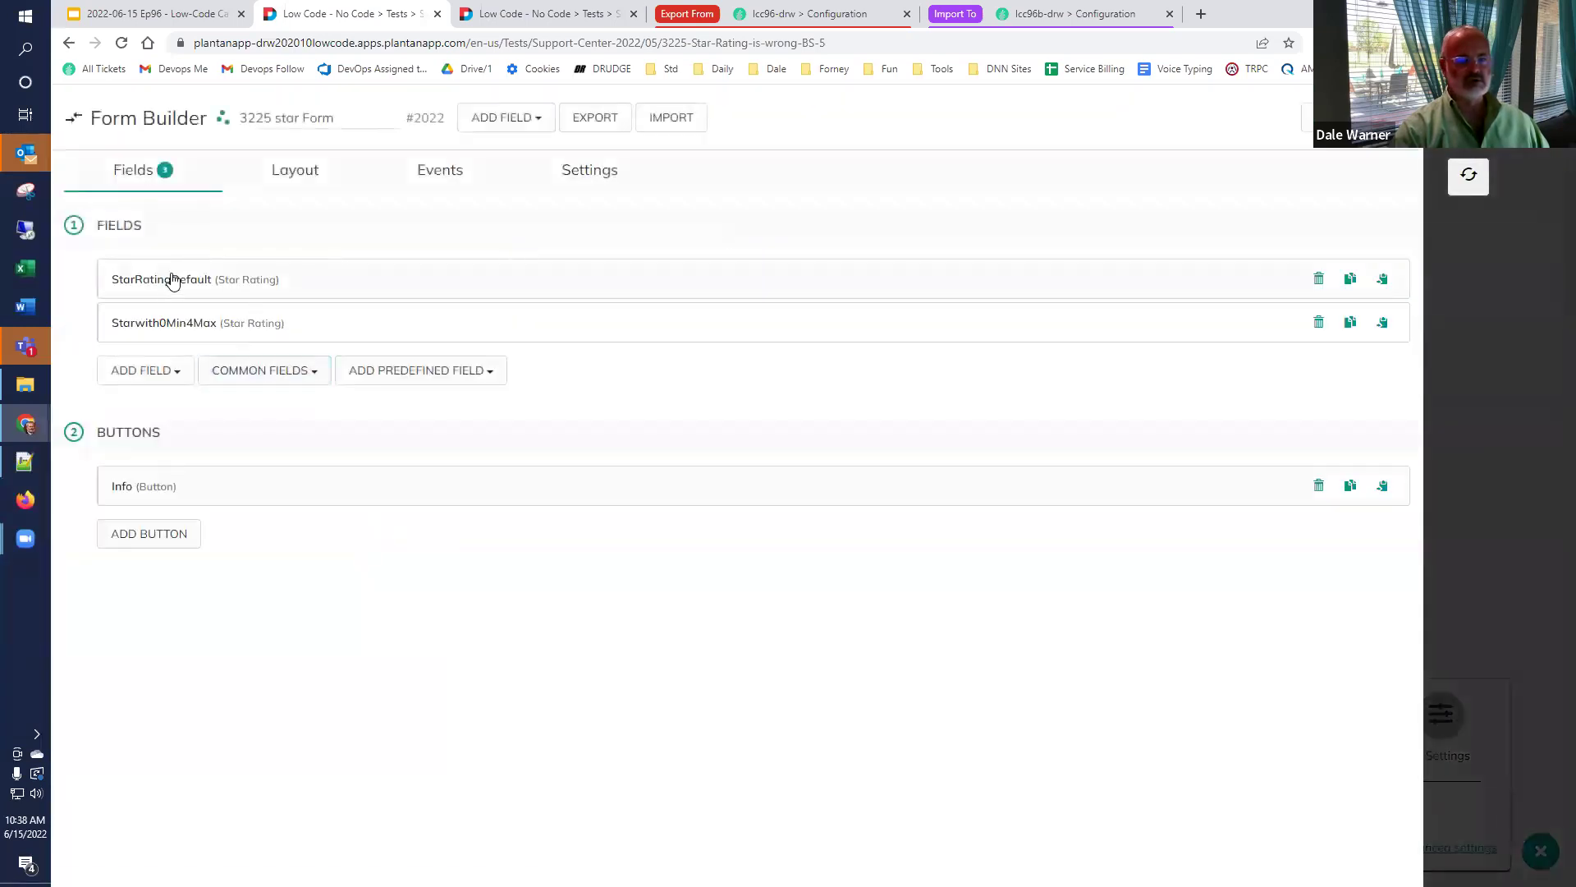
{"action": "left_click", "coordinate": [171, 281]}
{"action": "scroll", "coordinate": [184, 362], "scroll_direction": "down", "scroll_amount": 9}
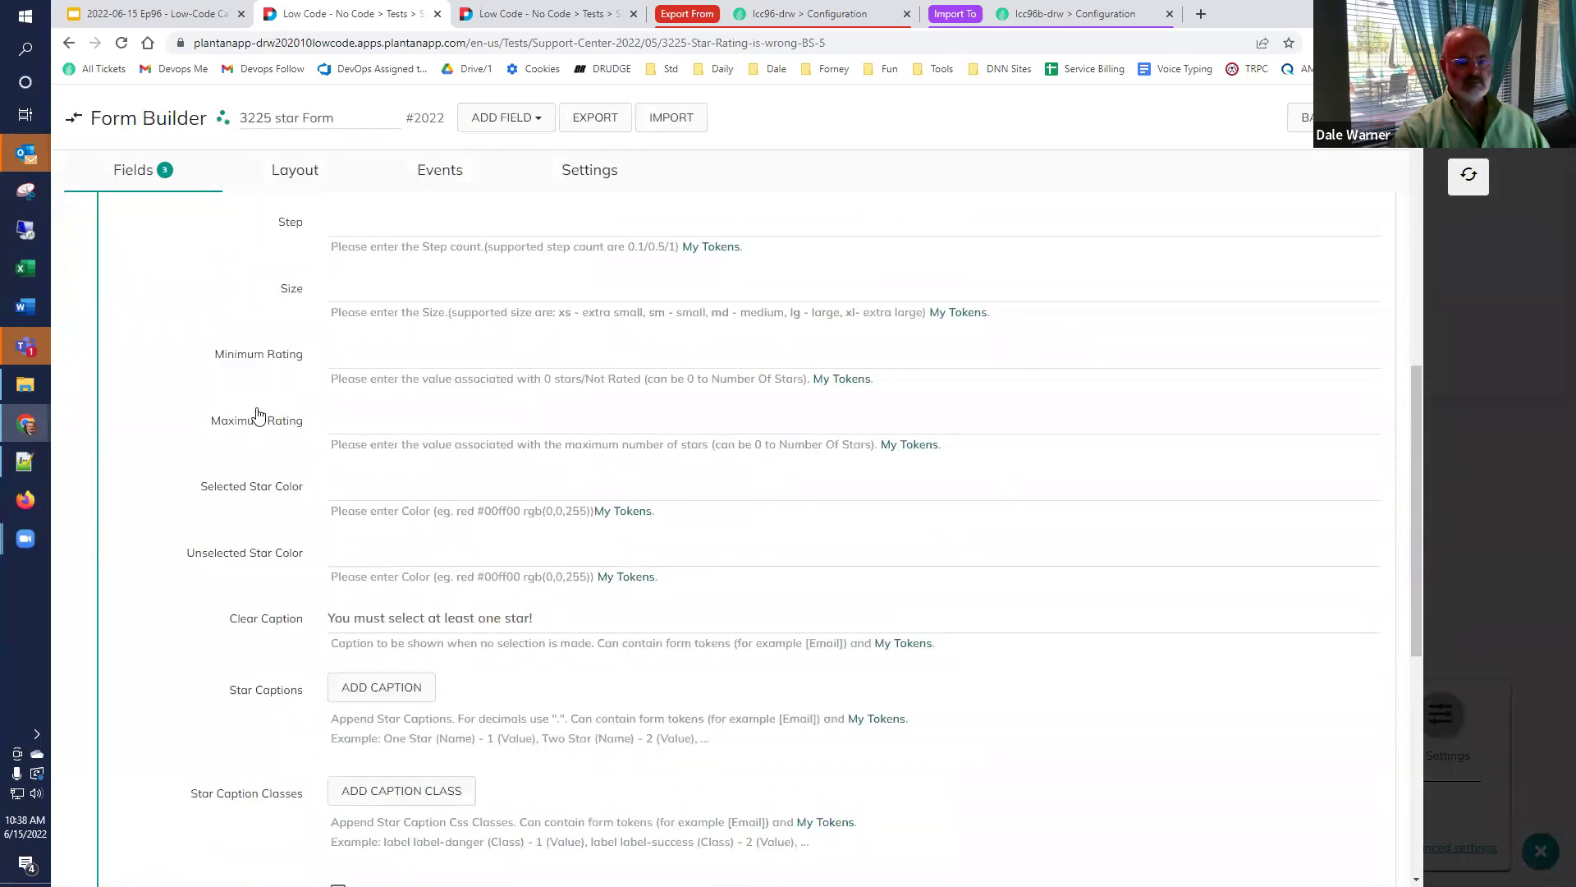
{"action": "scroll", "coordinate": [257, 415], "scroll_direction": "down", "scroll_amount": 2}
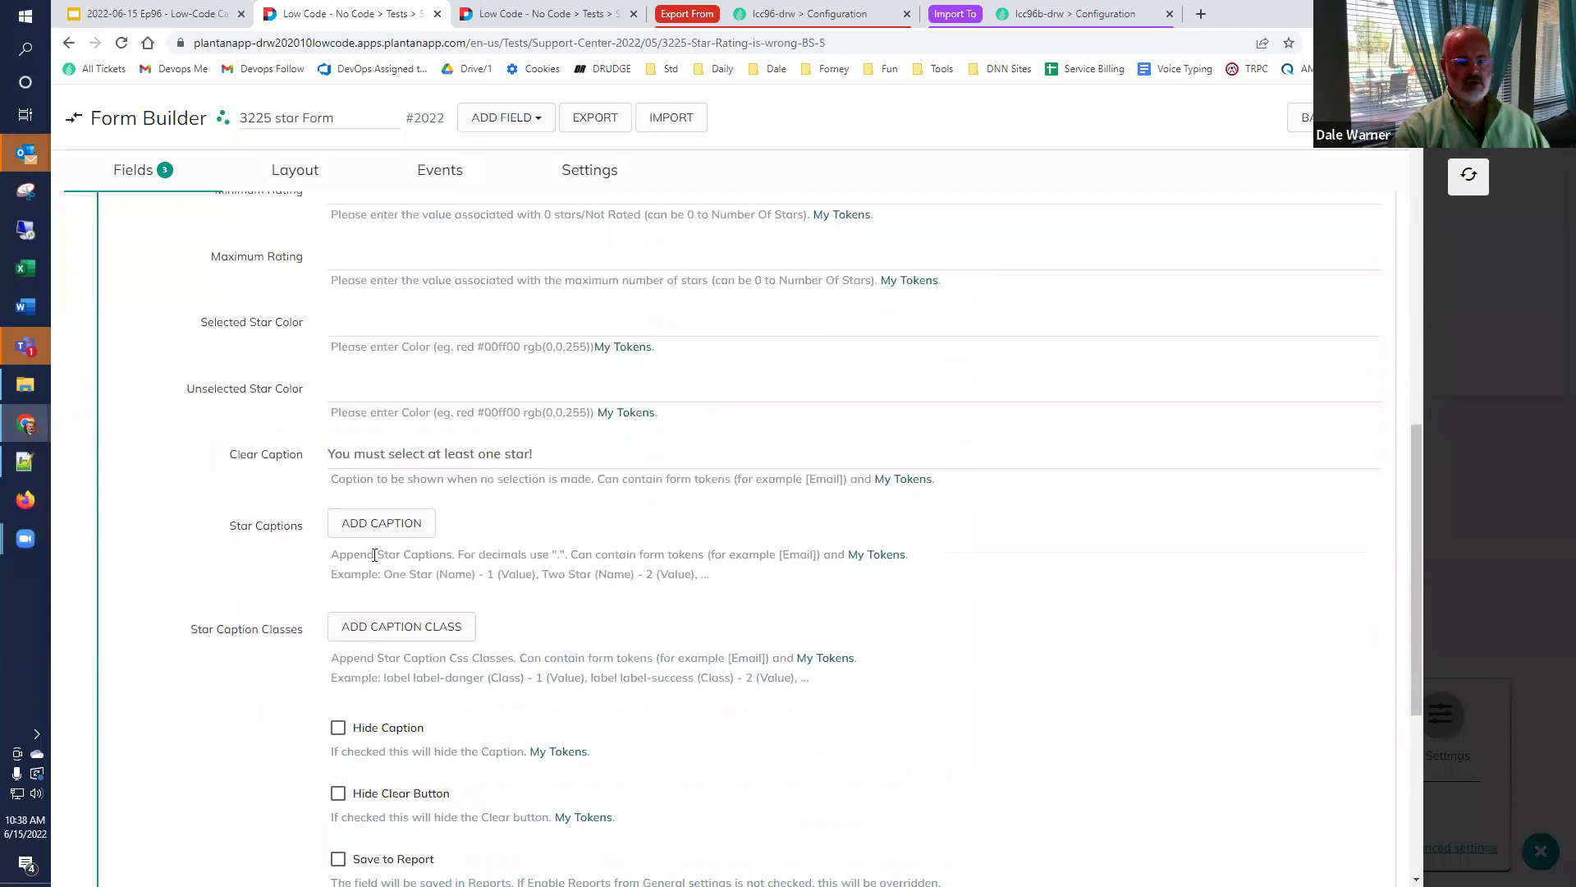
{"action": "scroll", "coordinate": [310, 521], "scroll_direction": "up", "scroll_amount": 2}
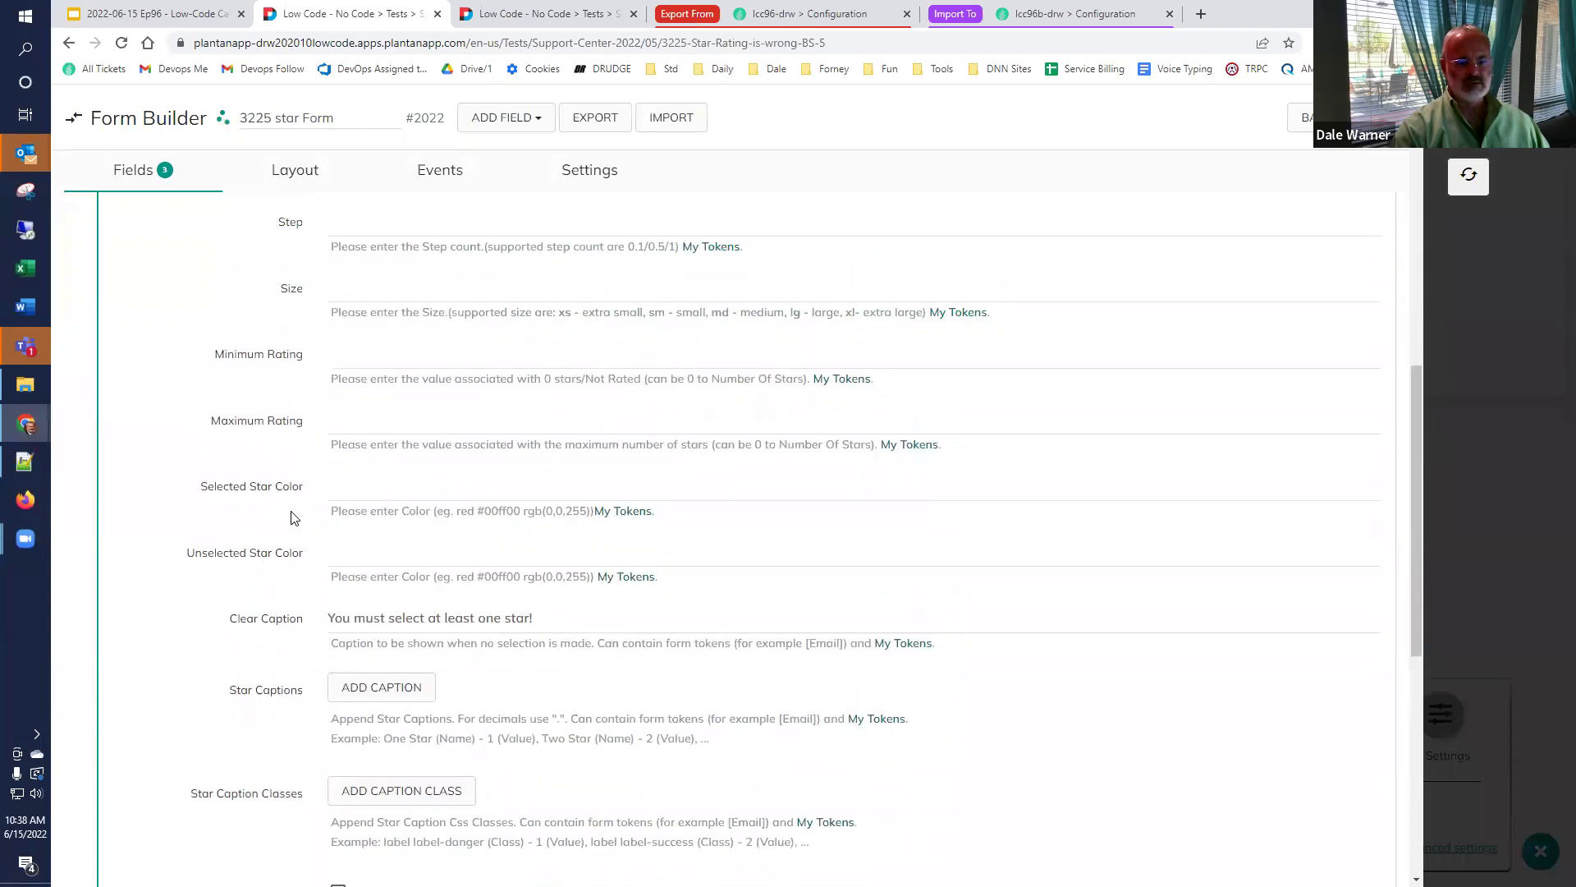
{"action": "scroll", "coordinate": [293, 517], "scroll_direction": "up", "scroll_amount": 2}
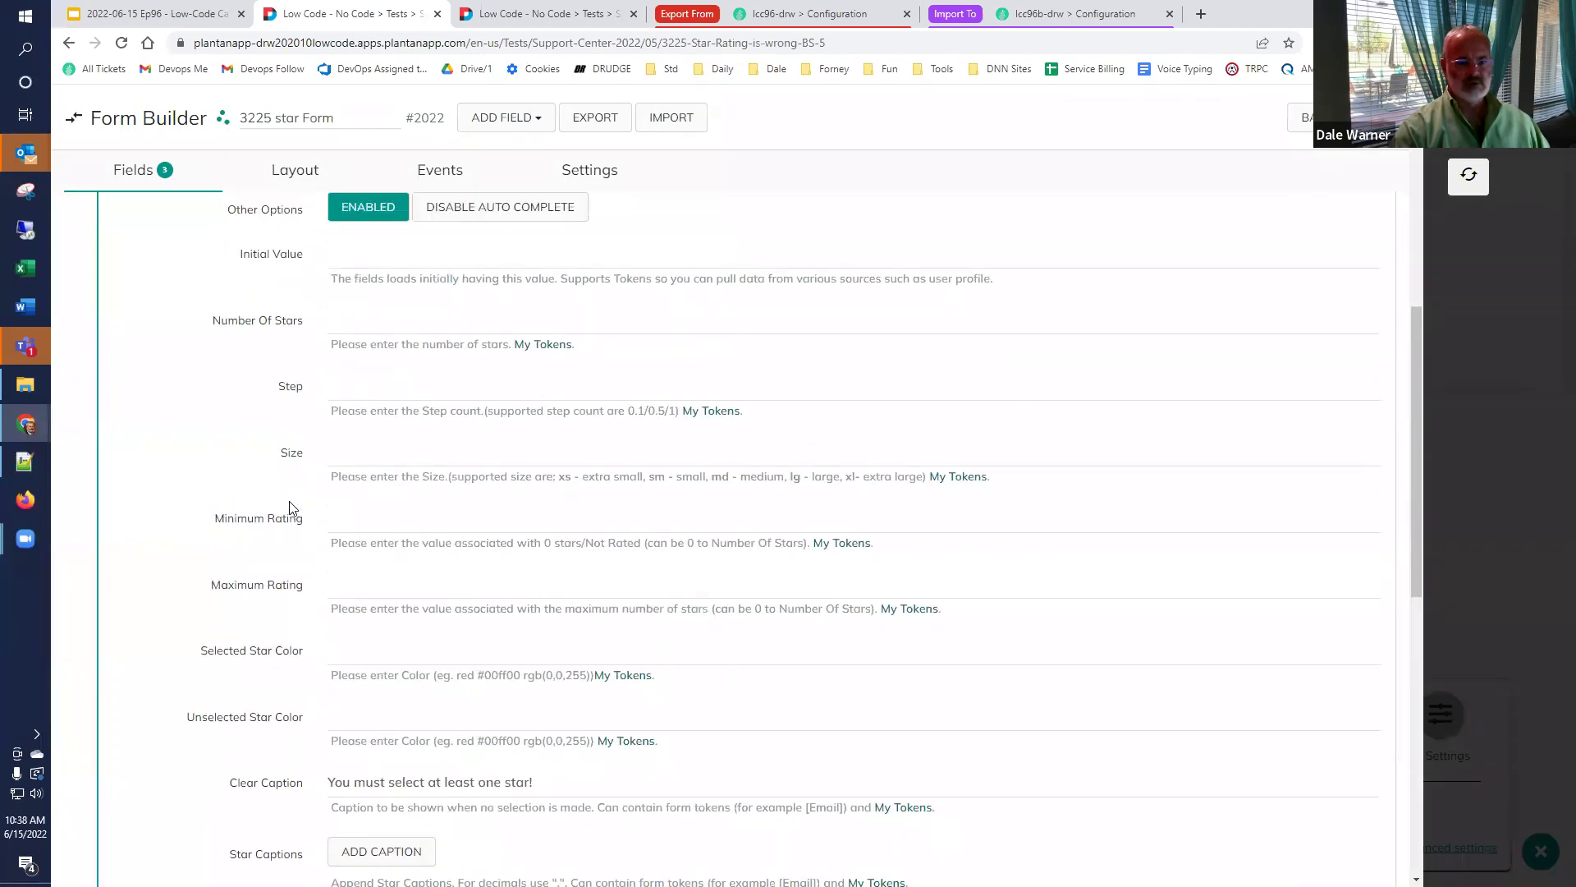
{"action": "left_click", "coordinate": [381, 390]}
{"action": "type", "text": "1"}
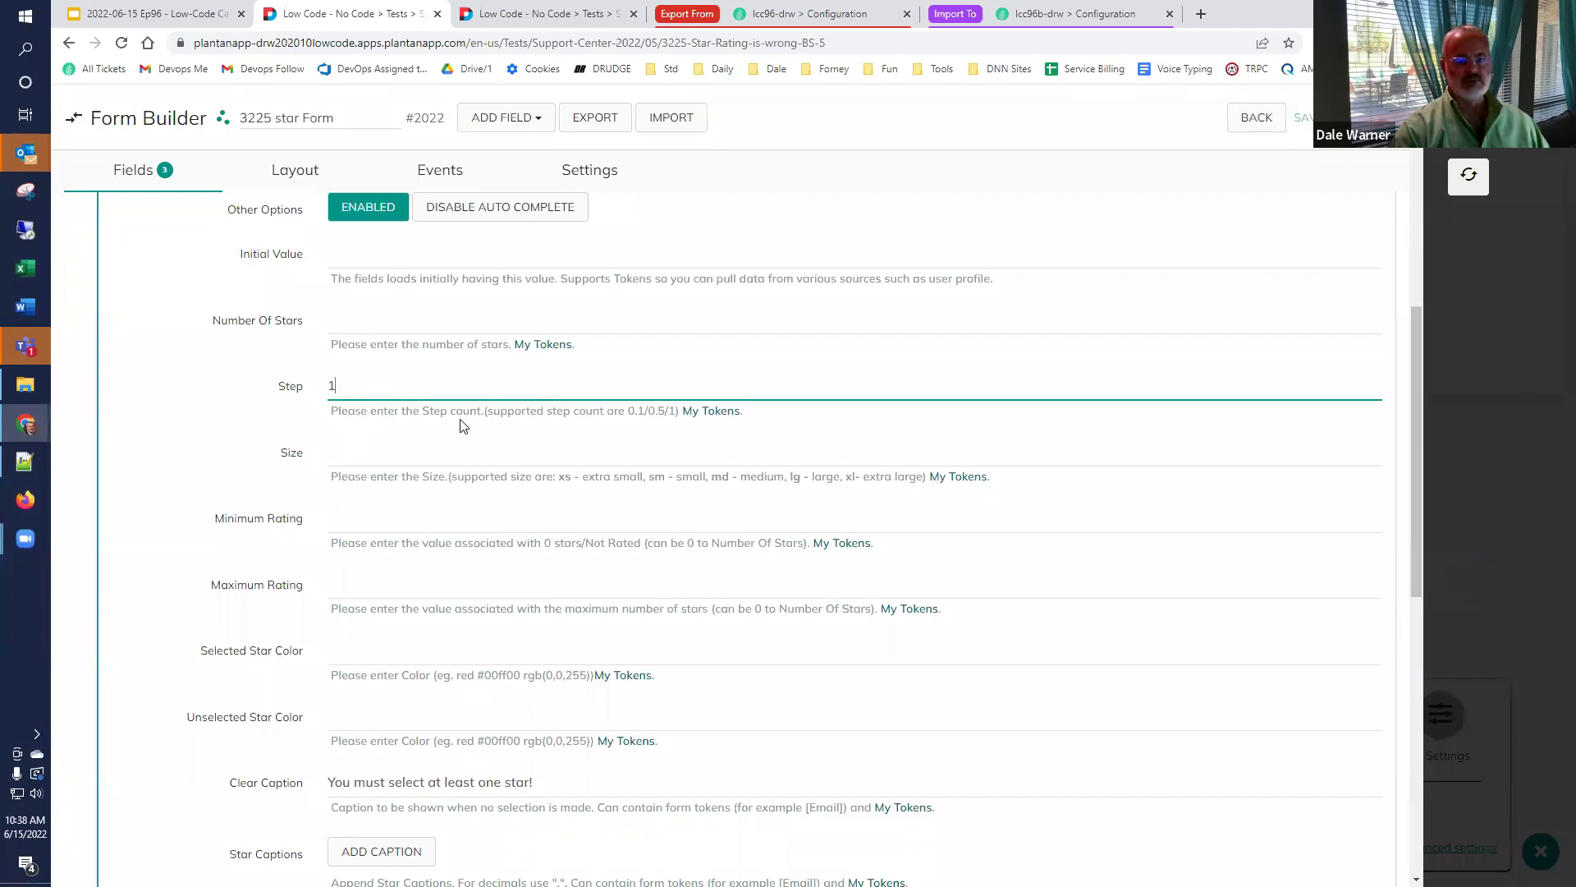
{"action": "left_click", "coordinate": [1474, 164]}
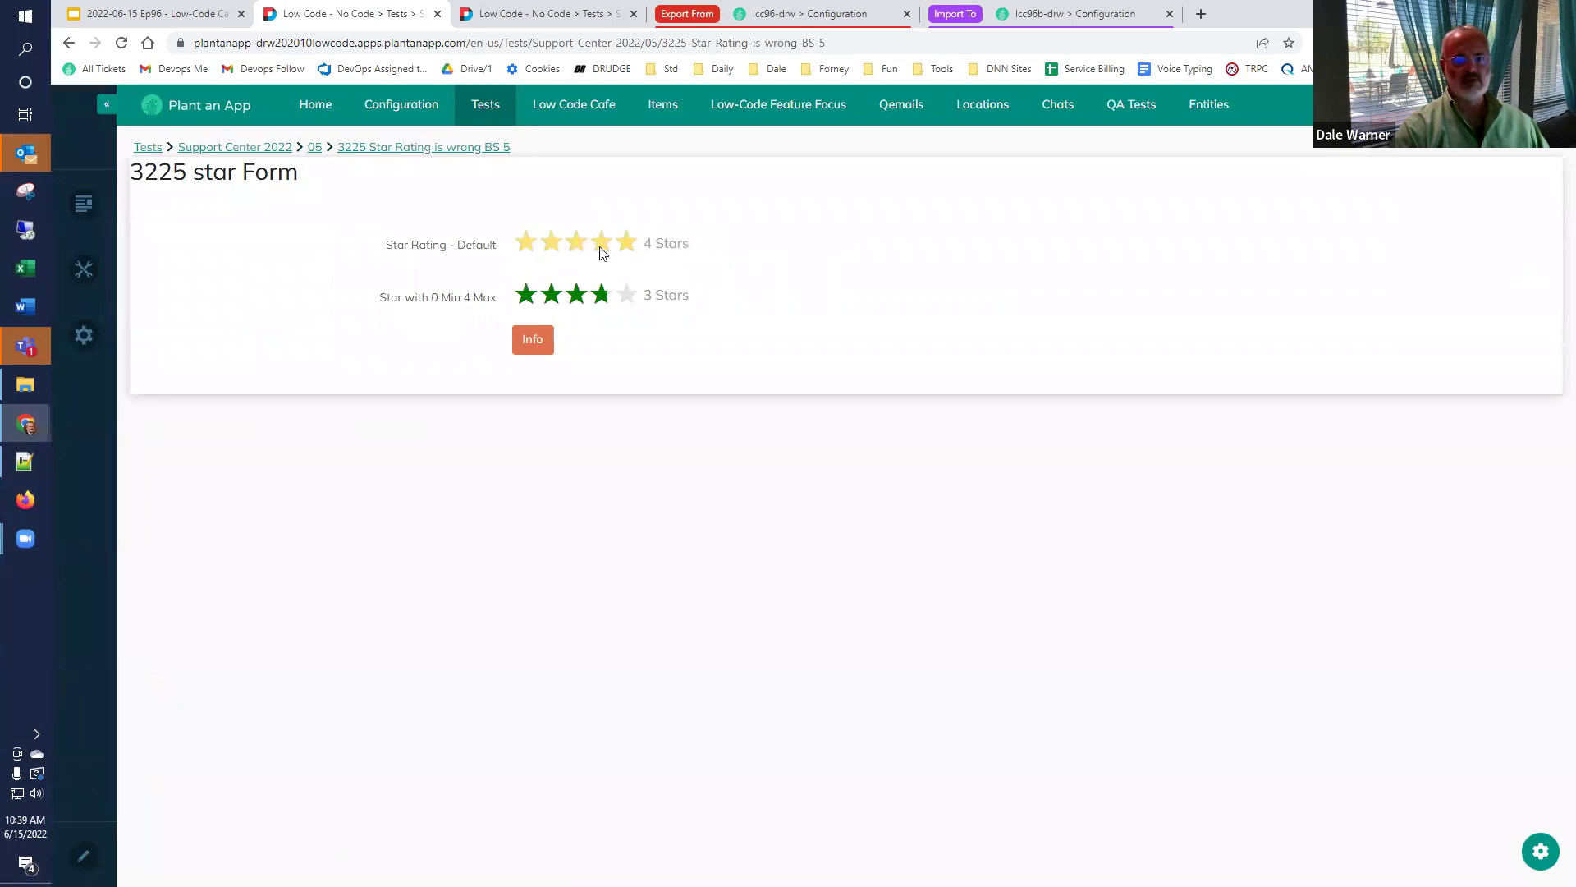
{"action": "left_click", "coordinate": [1523, 848]}
{"action": "left_click", "coordinate": [1236, 808]}
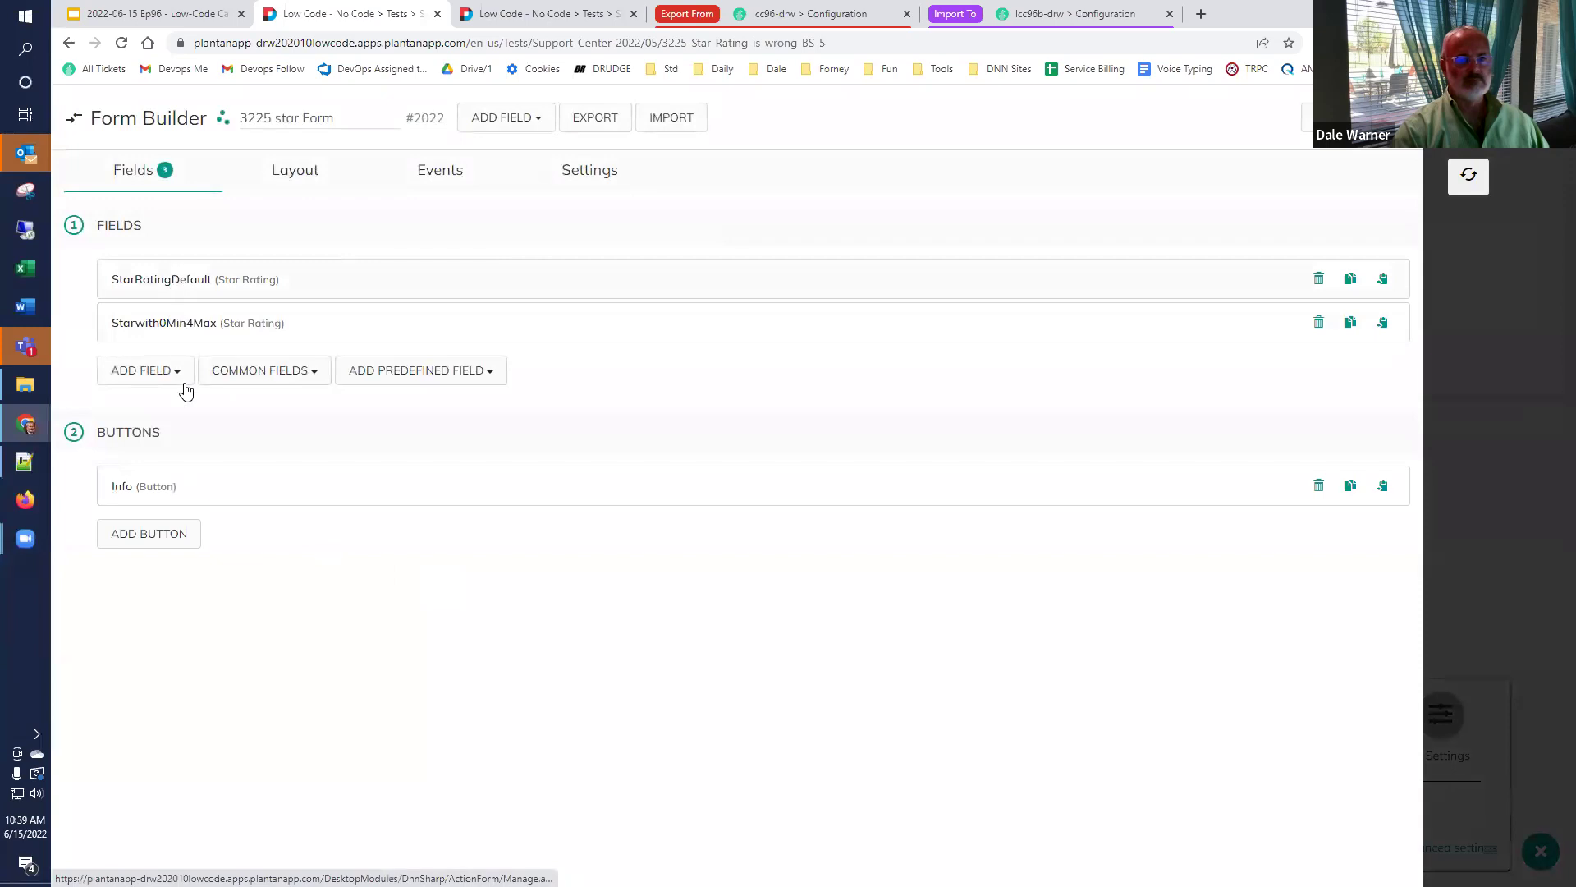
Add StarRatingDefault caption rows for stars 1–3: Bad, Better and Fine.
{"action": "left_click", "coordinate": [164, 279]}
{"action": "scroll", "coordinate": [197, 446], "scroll_direction": "down", "scroll_amount": 10}
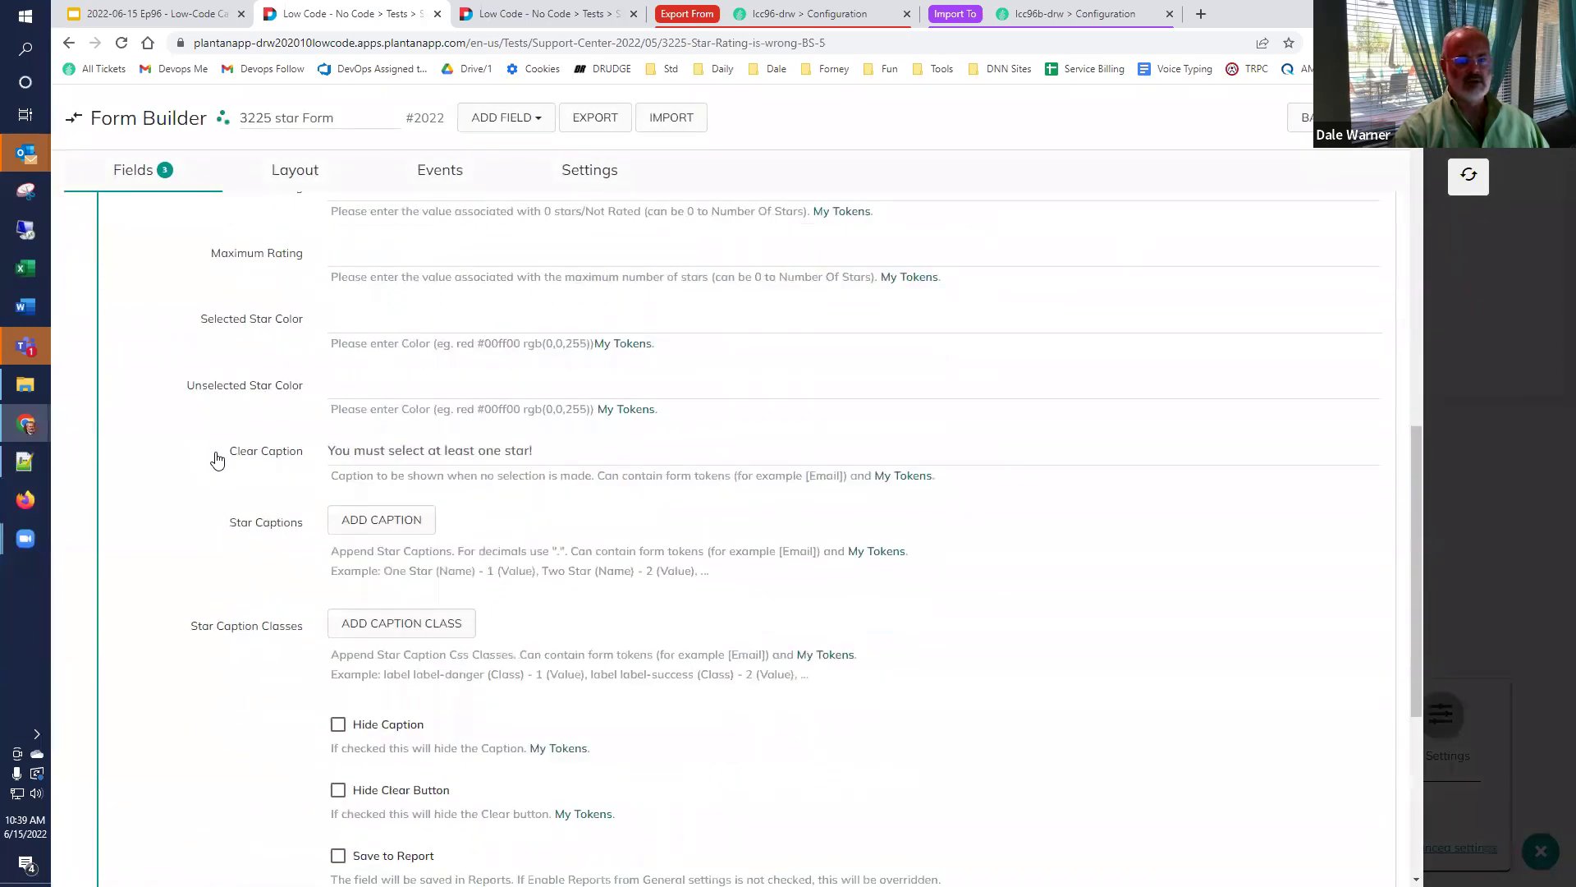
{"action": "scroll", "coordinate": [217, 460], "scroll_direction": "down", "scroll_amount": 2}
{"action": "left_click", "coordinate": [380, 365]}
{"action": "left_click", "coordinate": [375, 385]}
{"action": "type", "text": "1"}
{"action": "left_click", "coordinate": [762, 387]}
{"action": "type", "text": "Bad"}
{"action": "left_click", "coordinate": [394, 425]}
{"action": "left_click", "coordinate": [394, 424]}
{"action": "key", "text": "Tab"}
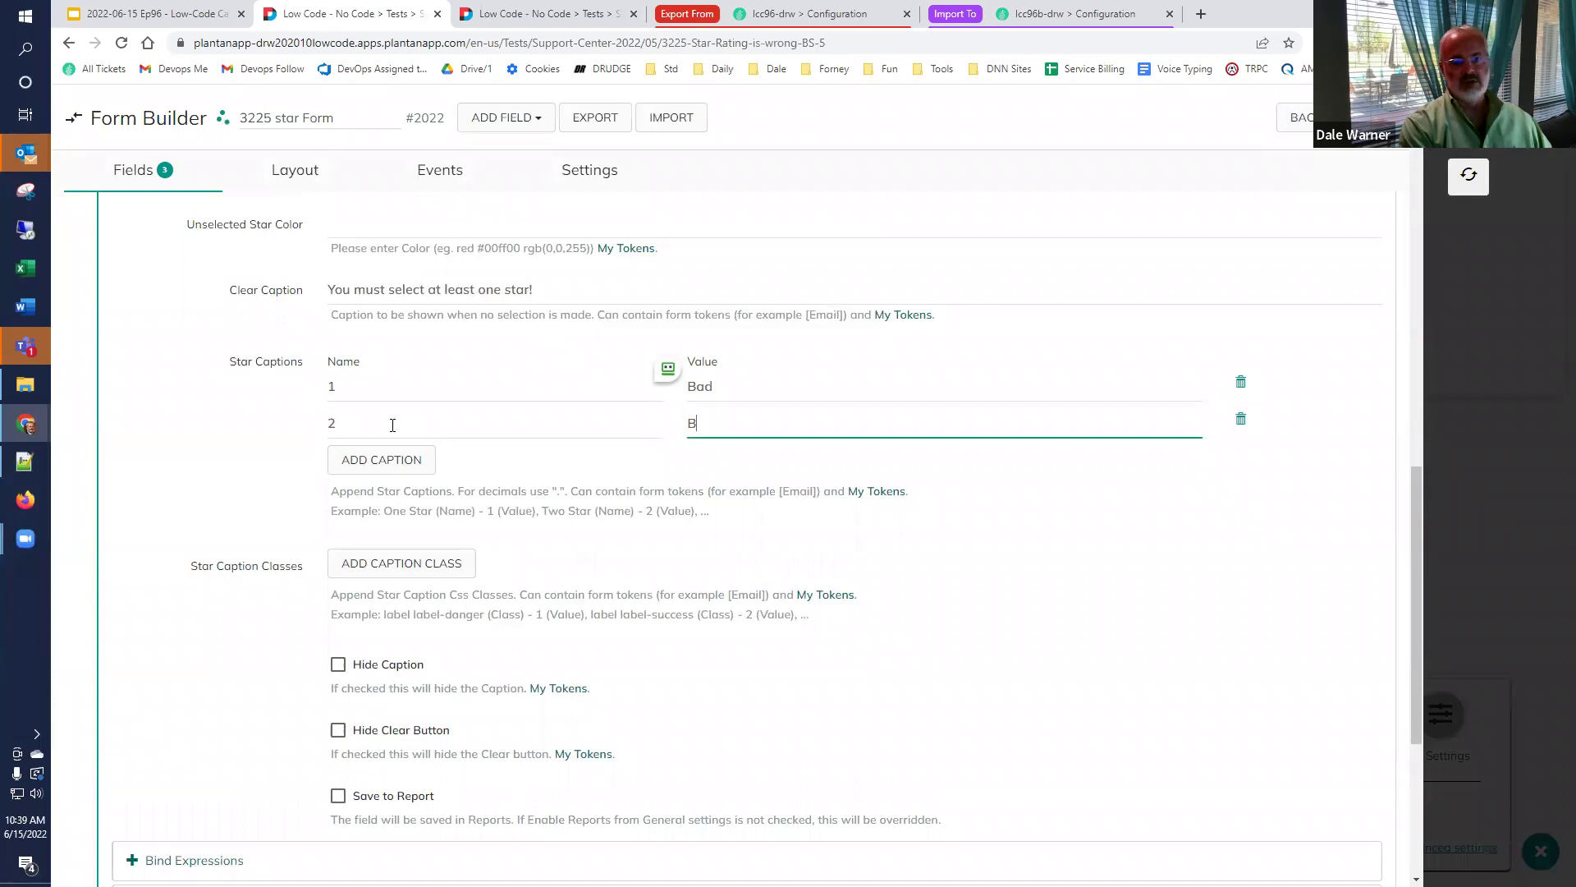
{"action": "left_click", "coordinate": [393, 458]}
{"action": "left_click", "coordinate": [394, 456]}
{"action": "type", "text": "3"}
{"action": "key", "text": "Tab"}
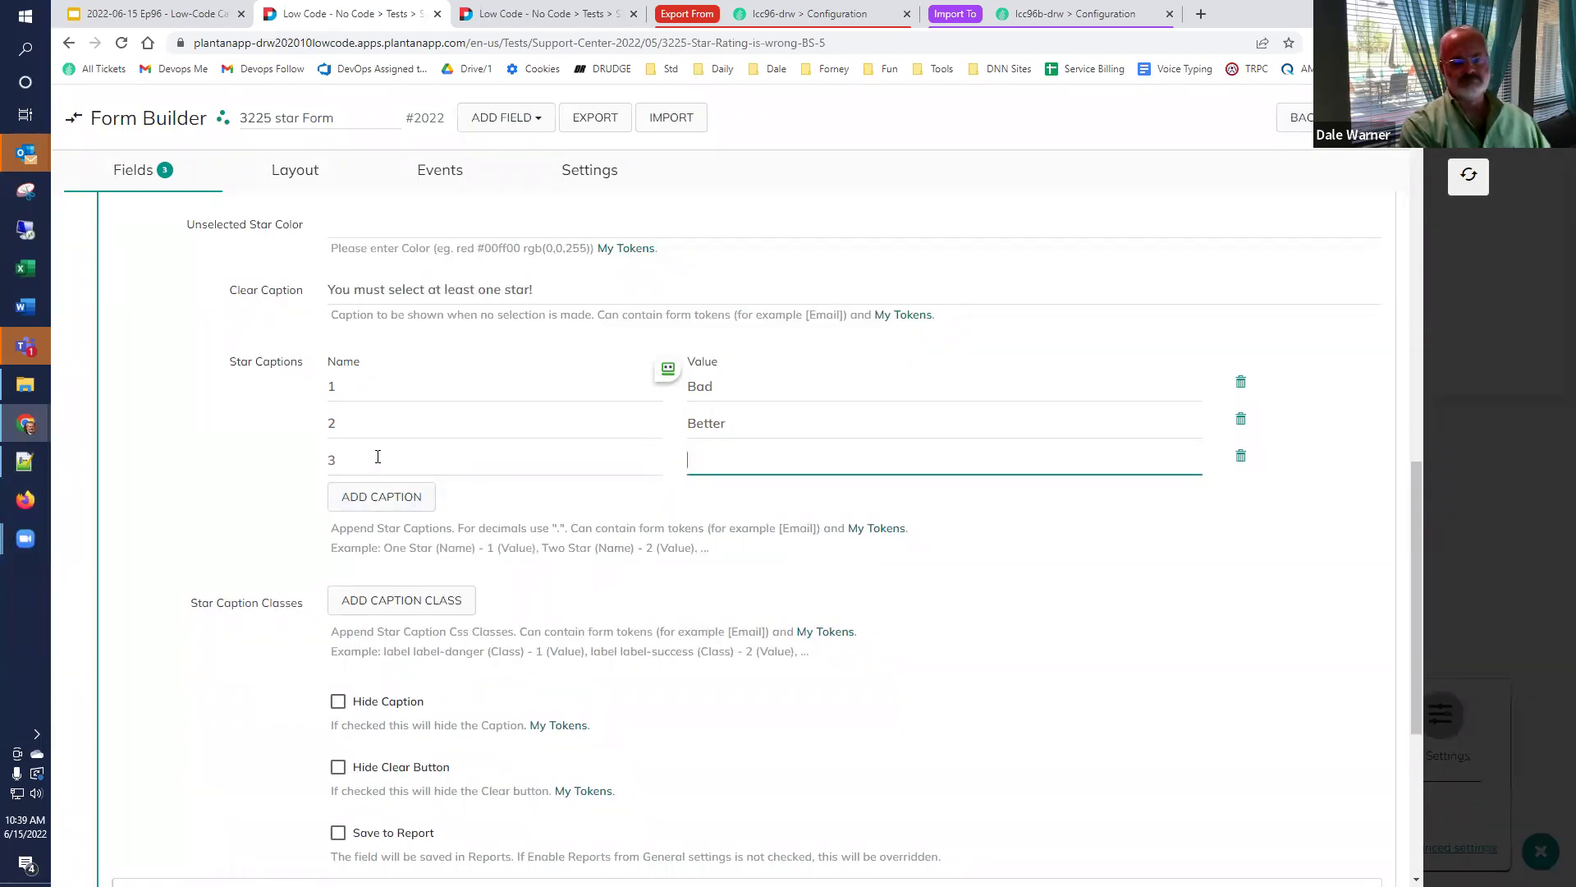
Add captions Superior for star 4 and Outta Sight! for star 5, then save.
{"action": "left_click", "coordinate": [382, 497]}
{"action": "left_click", "coordinate": [373, 502]}
{"action": "key", "text": "Tab"}
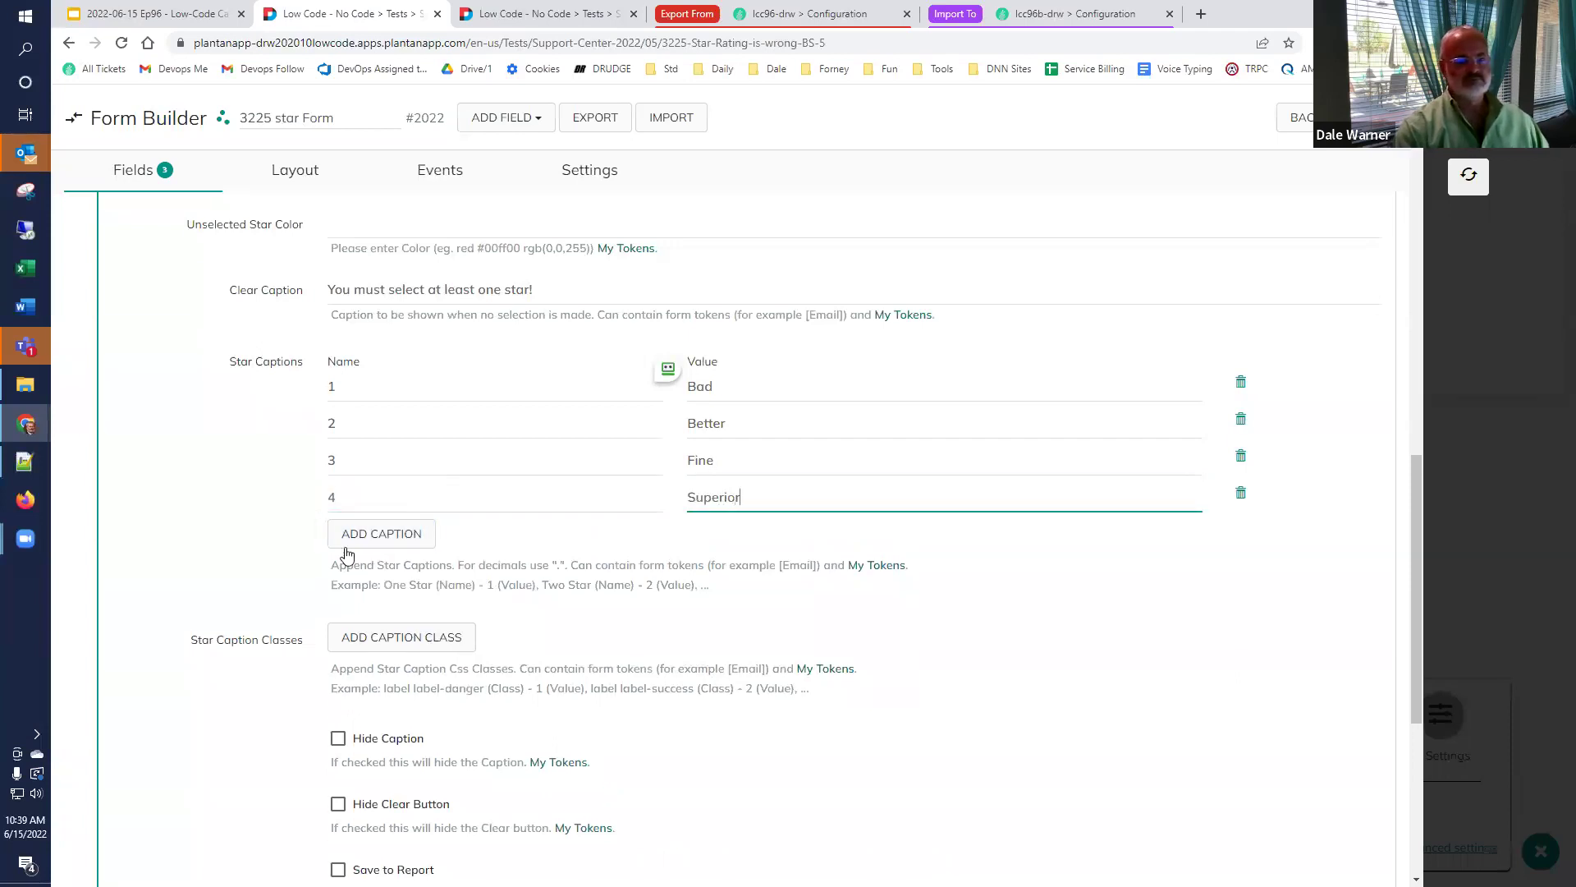
{"action": "type", "text": "Superior"}
{"action": "left_click", "coordinate": [345, 545]}
{"action": "left_click", "coordinate": [348, 535]}
{"action": "key", "text": "Tab"}
{"action": "type", "text": "Outta Site!"}
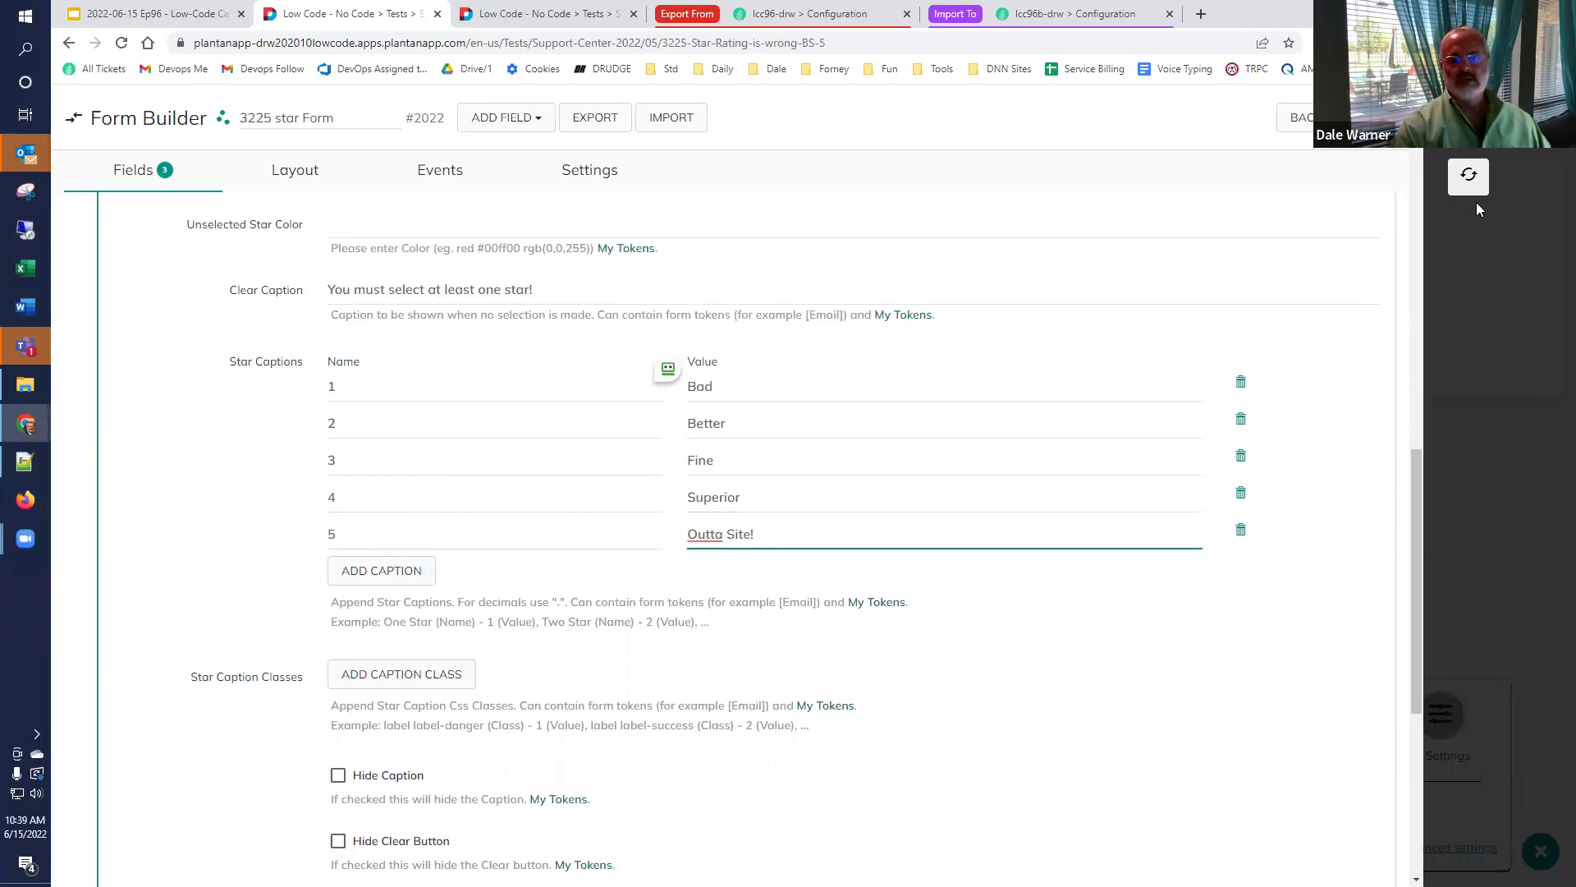
{"action": "key", "text": "BackSpace"}
{"action": "key", "text": "BackSpace"}
{"action": "key", "text": "BackSpace"}
{"action": "type", "text": "ght!"}
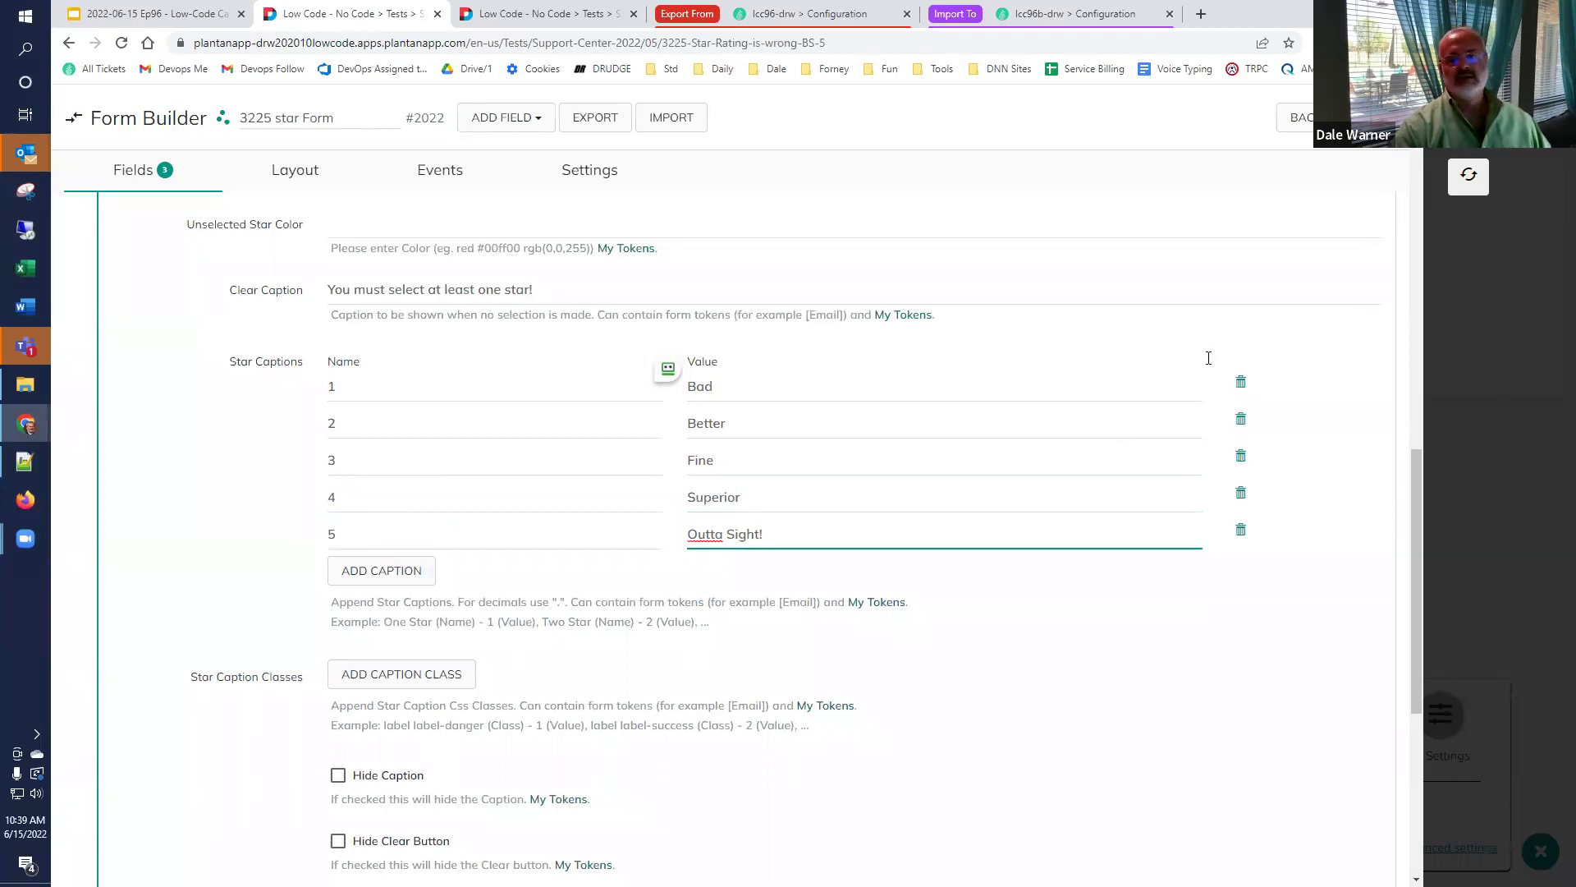
{"action": "left_click", "coordinate": [1478, 174]}
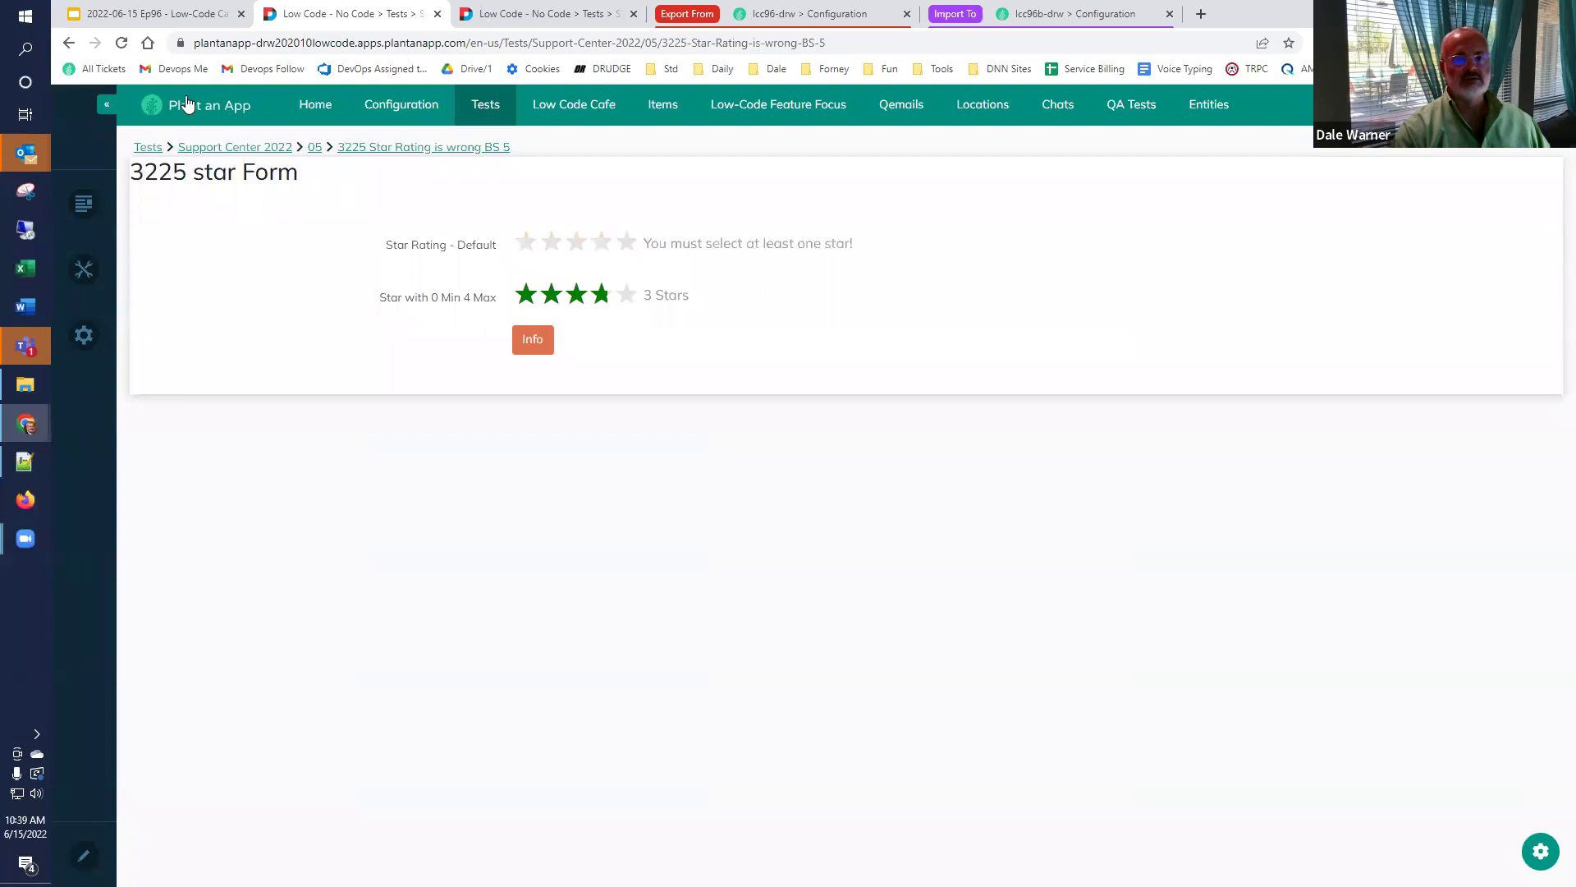
Reload the star form page and reopen the 3225 star Form in the Form Builder.
{"action": "left_click", "coordinate": [122, 44]}
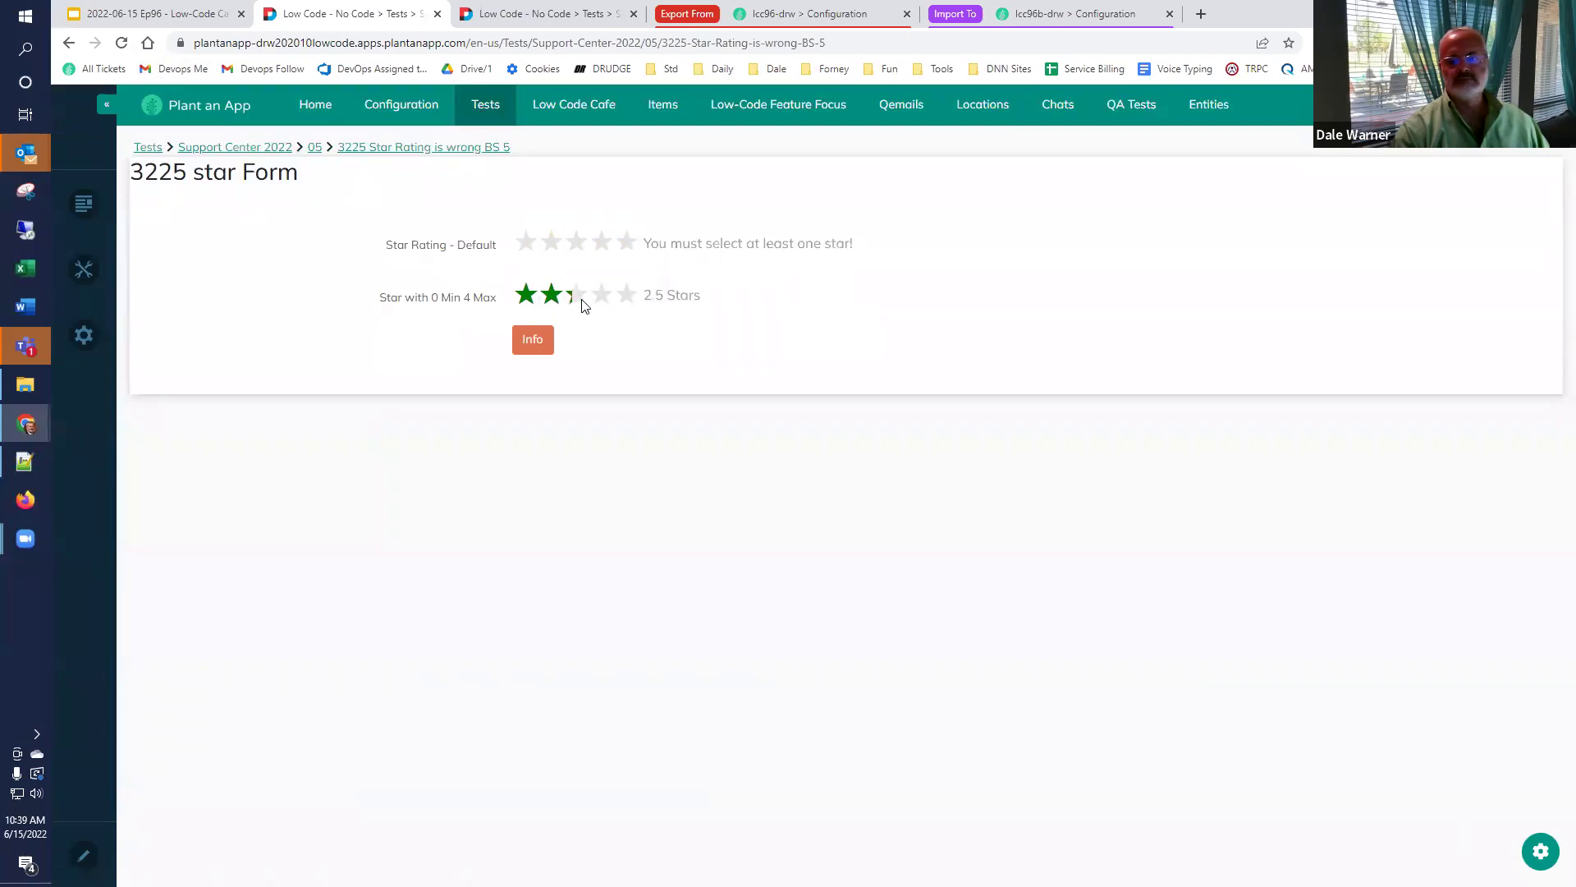
{"action": "left_click", "coordinate": [1540, 851]}
{"action": "left_click", "coordinate": [1234, 808]}
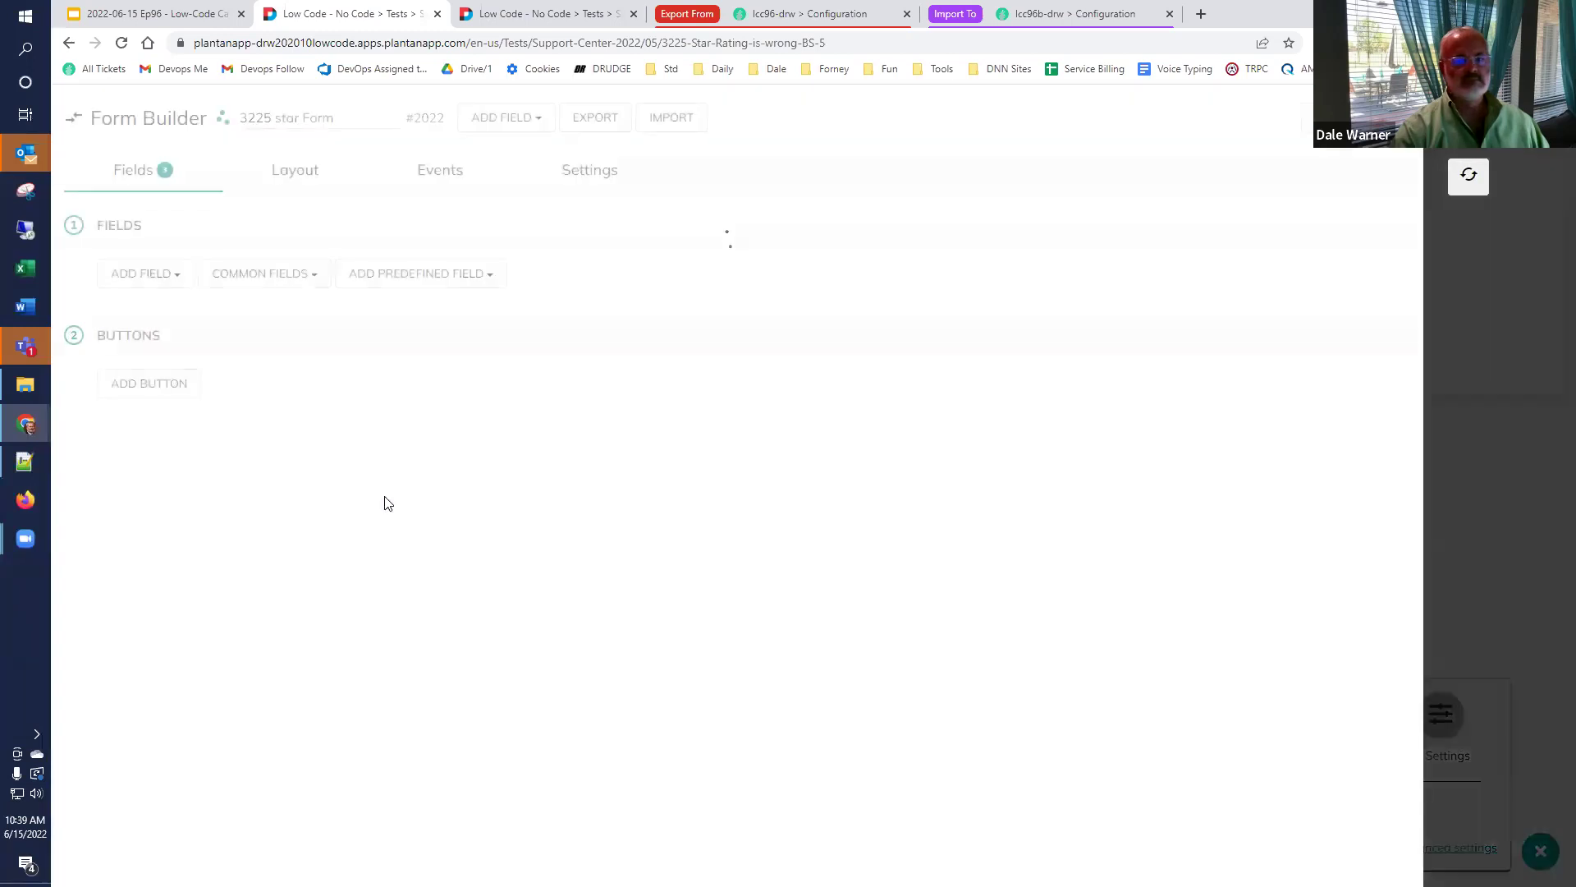
Delete the Bad, Better, Fine and Superior caption rows from StarRatingDefault.
{"action": "left_click", "coordinate": [177, 284]}
{"action": "scroll", "coordinate": [289, 586], "scroll_direction": "down", "scroll_amount": 10}
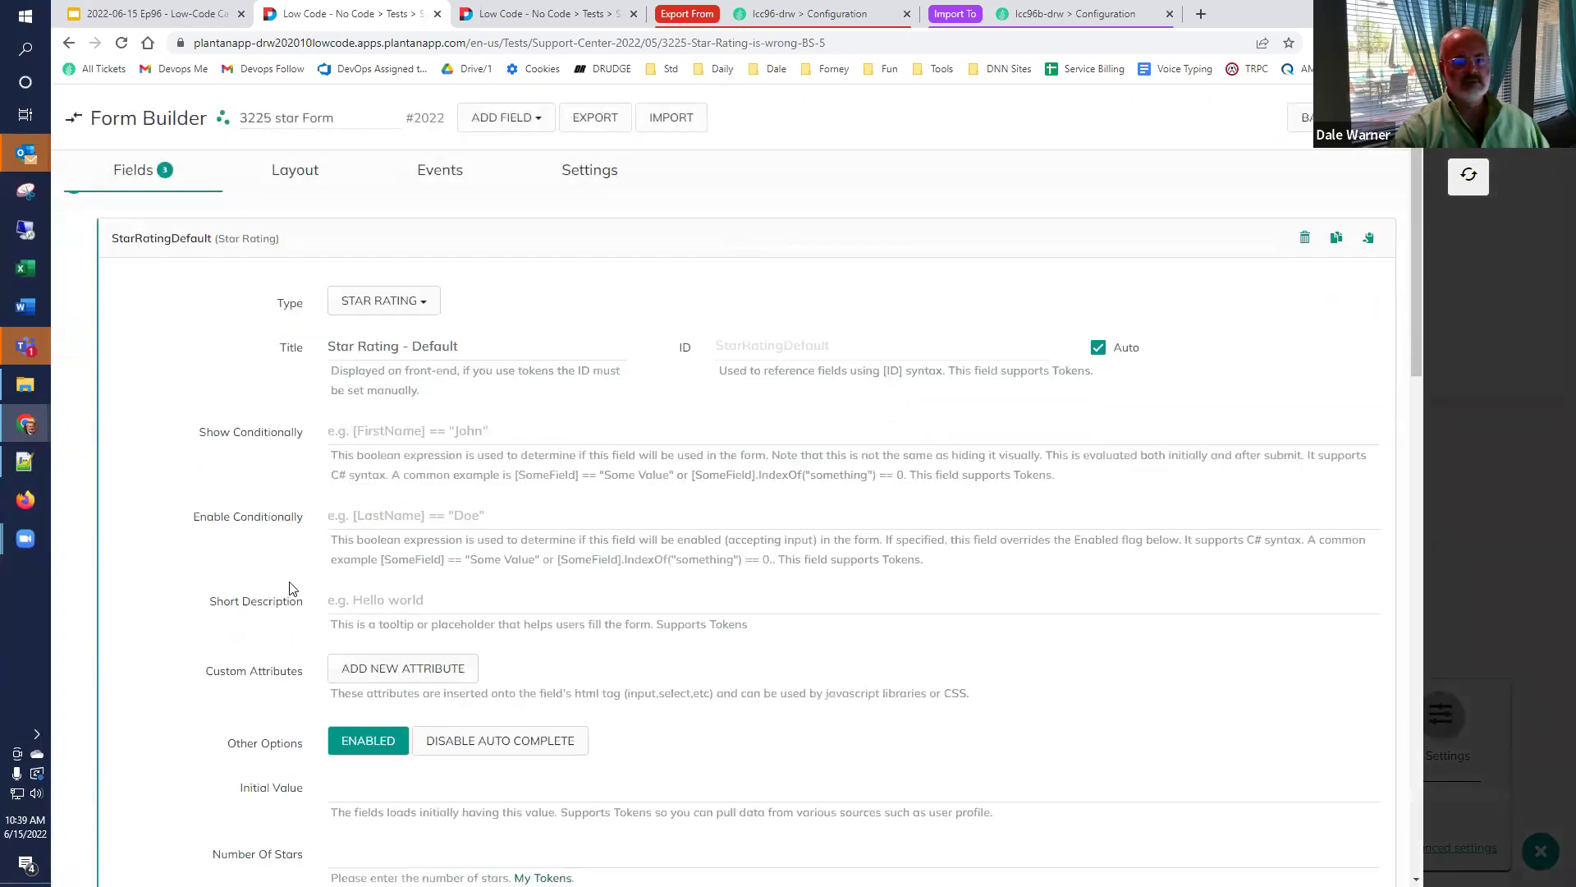
{"action": "scroll", "coordinate": [289, 586], "scroll_direction": "down", "scroll_amount": 2}
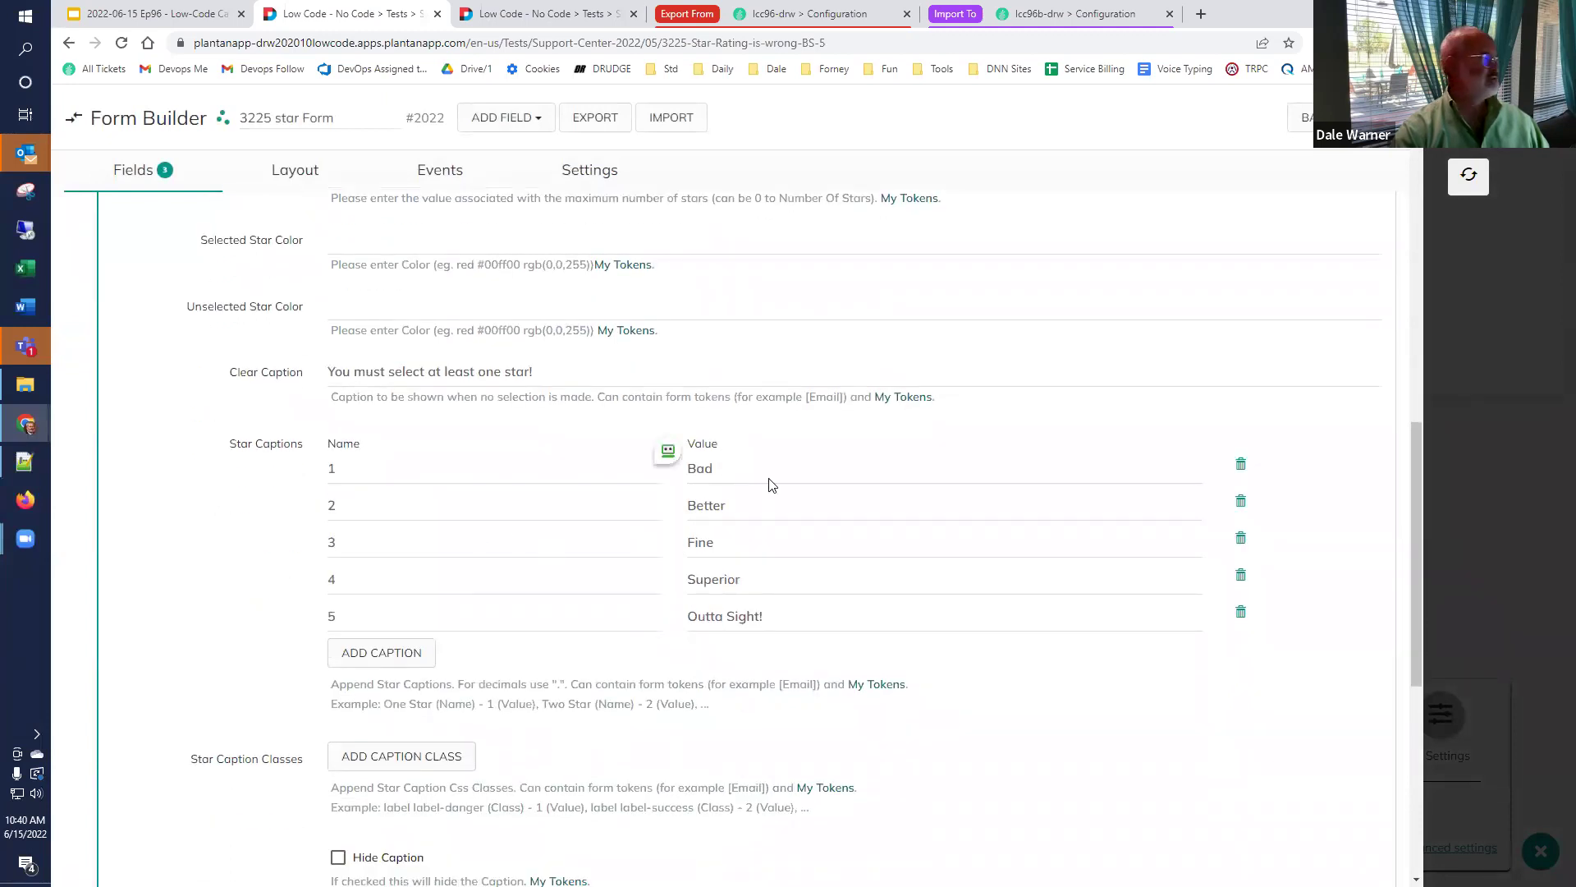
{"action": "left_click_drag", "start_coordinate": [771, 484], "coordinate": [444, 439]}
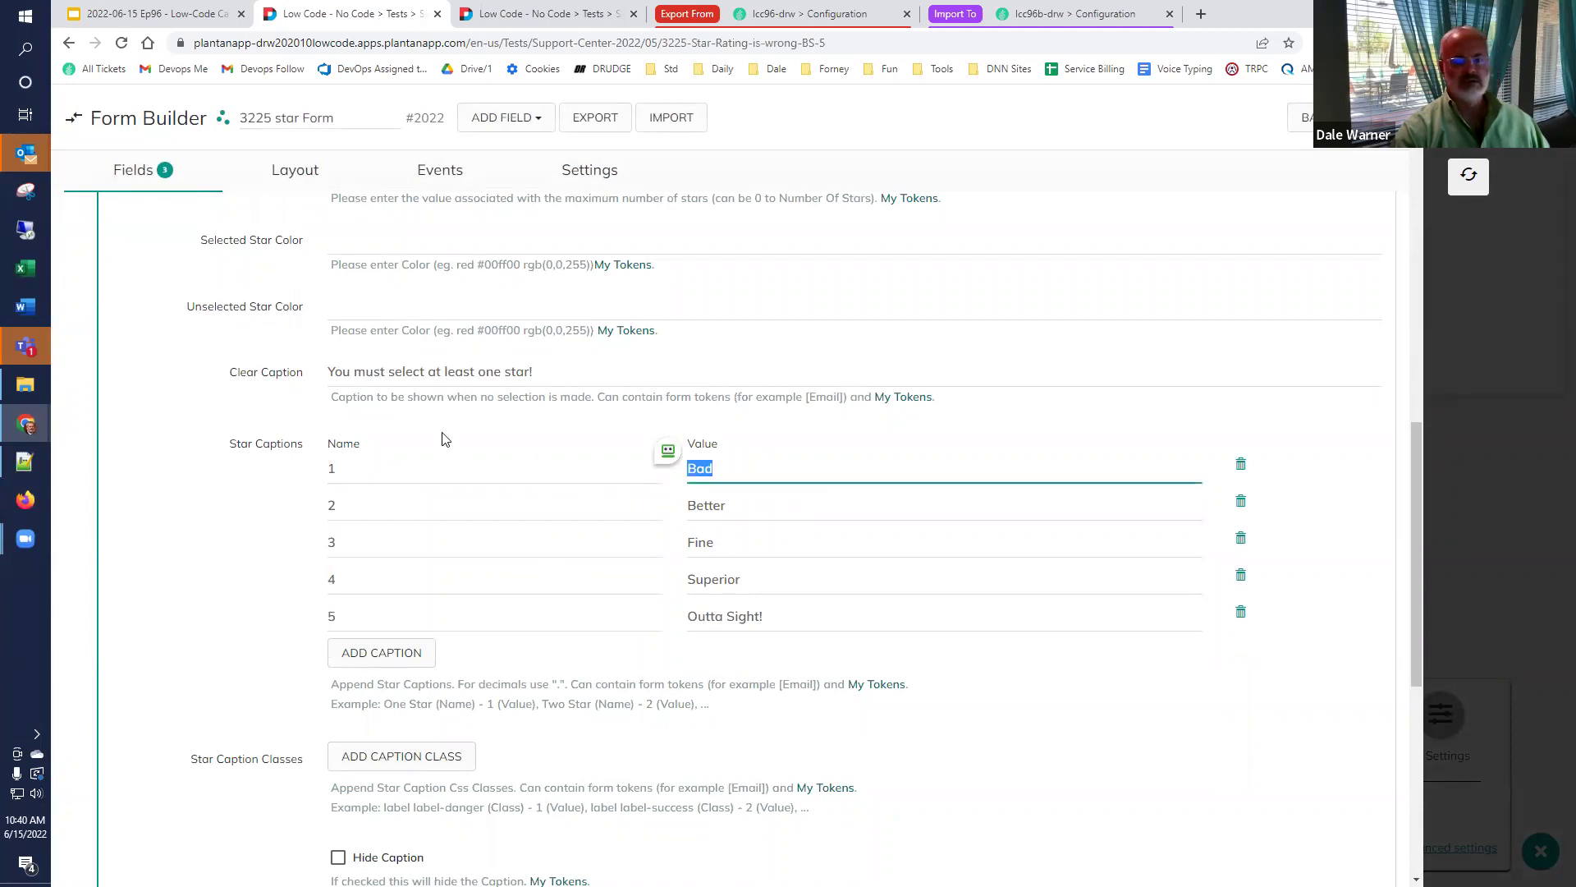
{"action": "left_click", "coordinate": [1241, 465]}
{"action": "left_click", "coordinate": [1241, 465]}
{"action": "left_click", "coordinate": [1241, 465]}
{"action": "left_click", "coordinate": [1241, 464]}
Change the remaining caption to name 'Outta Sight!' with value 5.
{"action": "left_click_drag", "start_coordinate": [353, 470], "coordinate": [329, 473]}
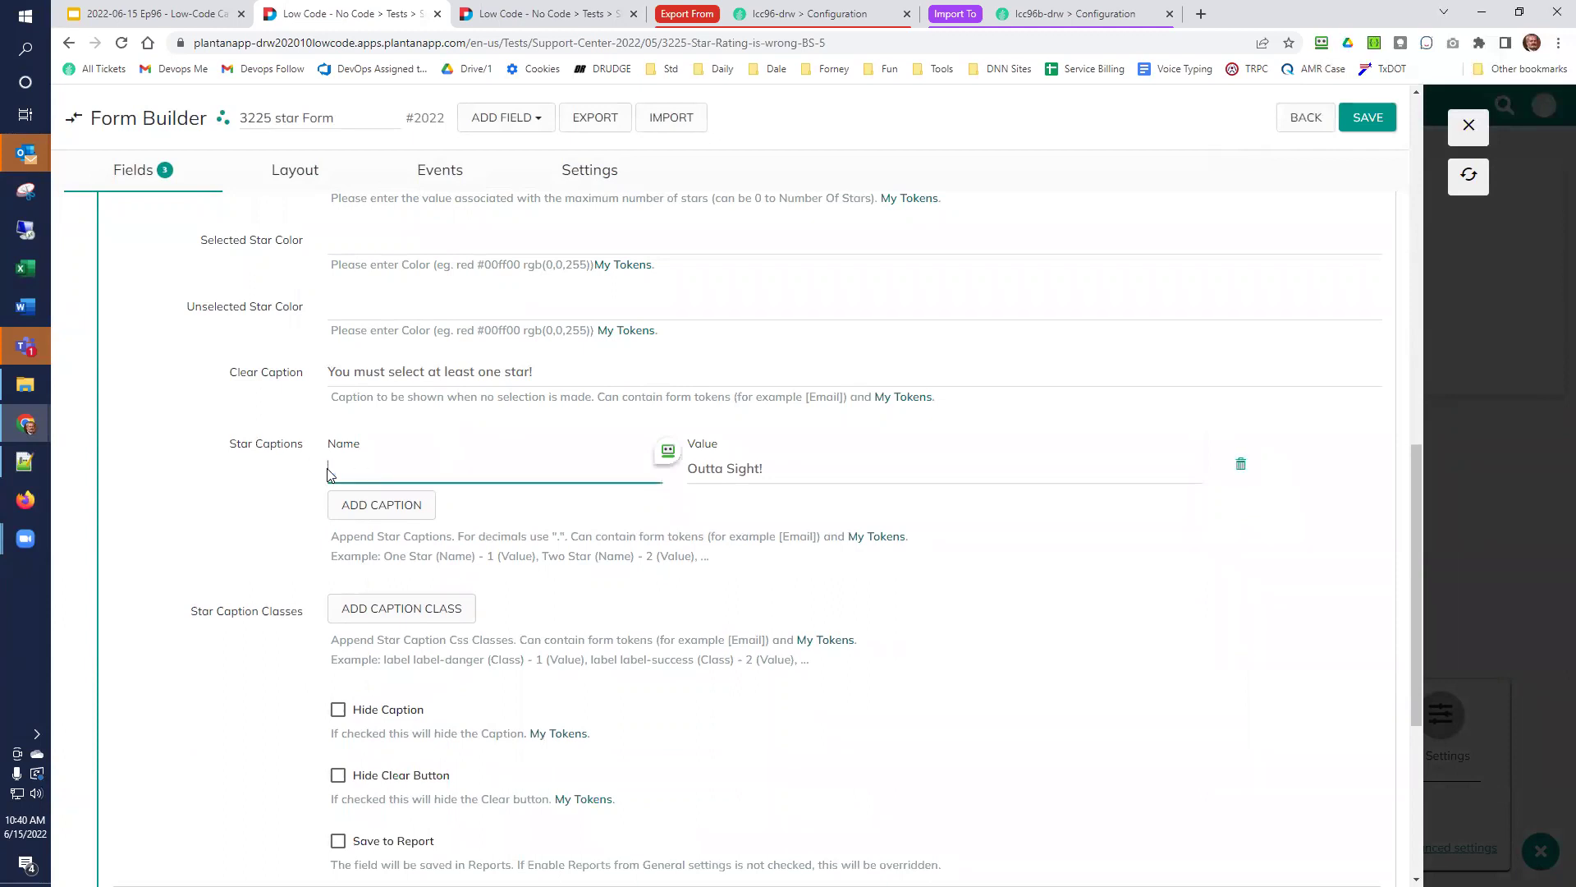
{"action": "key", "text": "Tab"}
{"action": "key", "text": "ctrl+c"}
{"action": "key", "text": "BackSpace"}
{"action": "key", "text": "Tab"}
{"action": "left_click", "coordinate": [424, 466]}
{"action": "type", "text": "5"}
{"action": "key", "text": "Tab"}
{"action": "key", "text": "shift+Tab"}
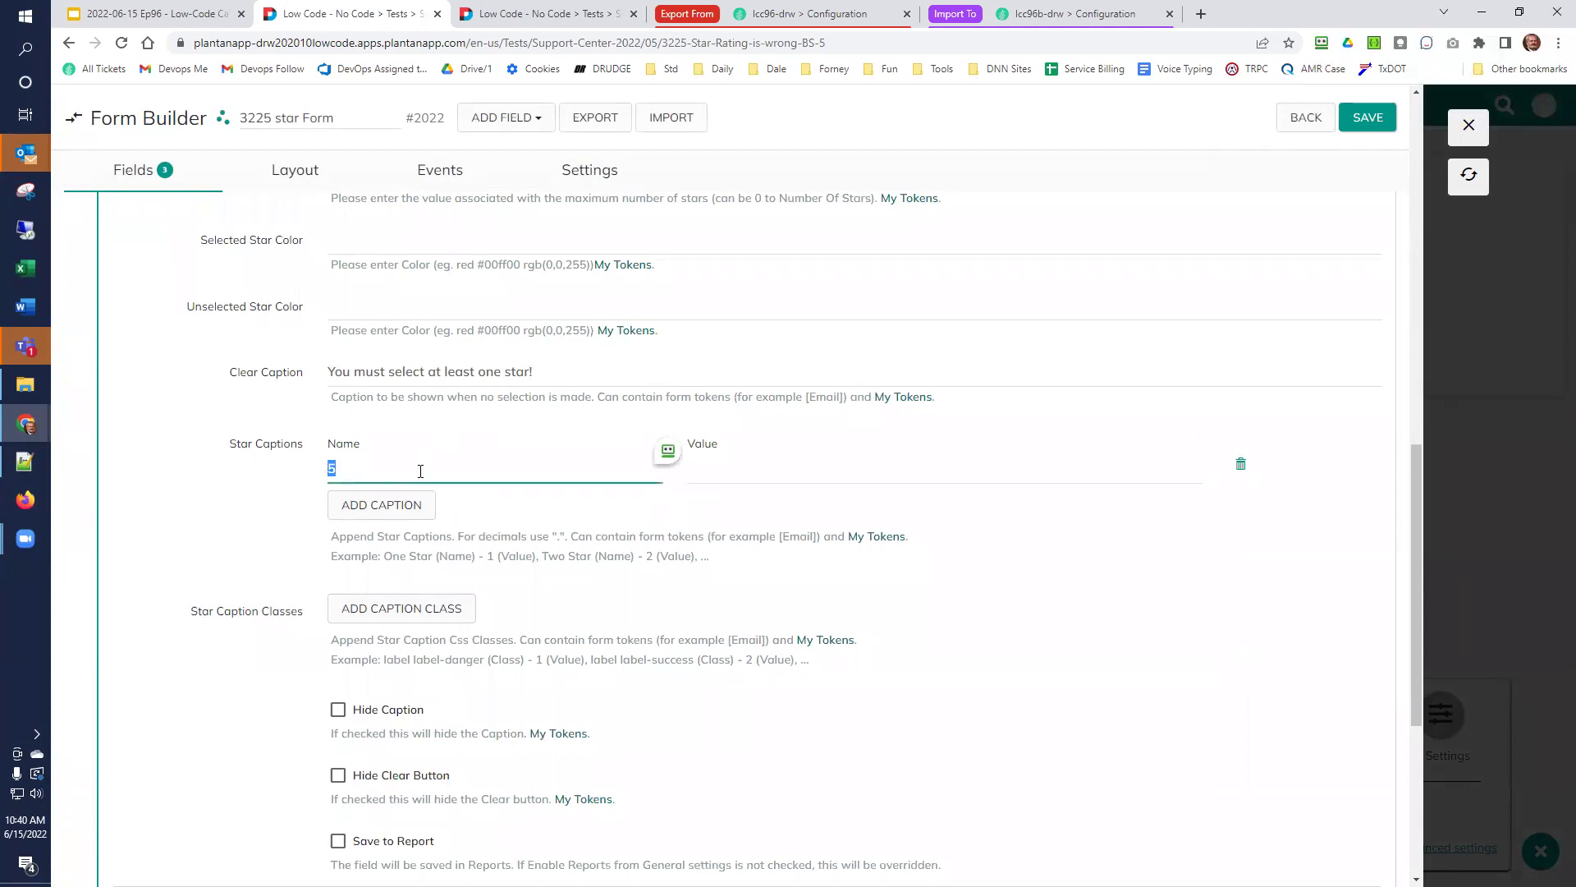
{"action": "key", "text": "ctrl+v"}
{"action": "key", "text": "Tab"}
{"action": "type", "text": "5"}
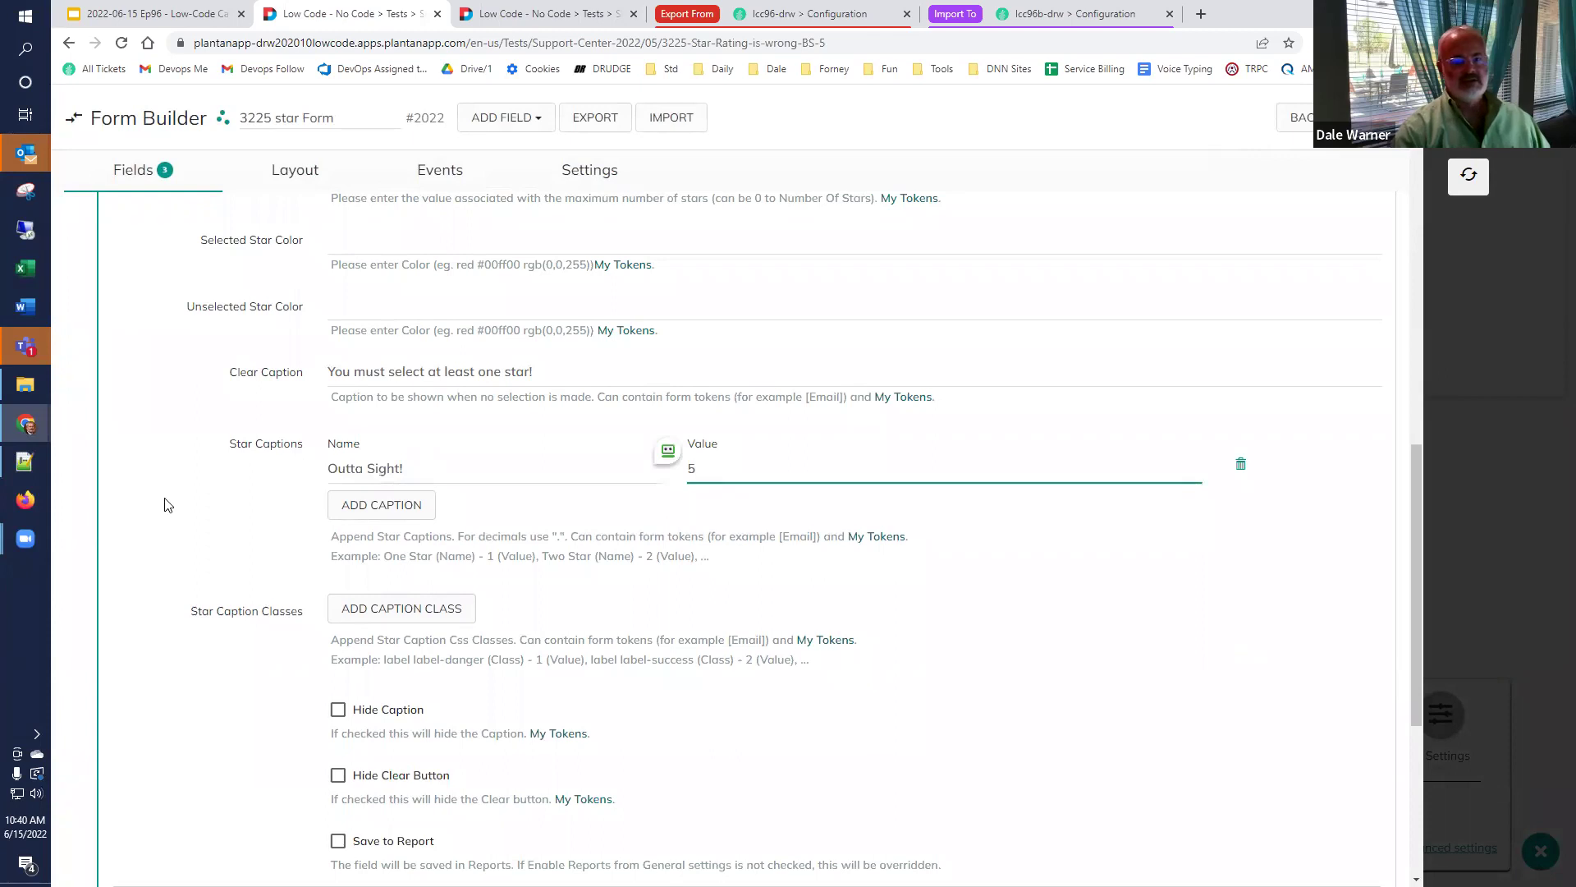
Add a caption named 'Bad' with value 1 and return to the fields list.
{"action": "left_click", "coordinate": [383, 508]}
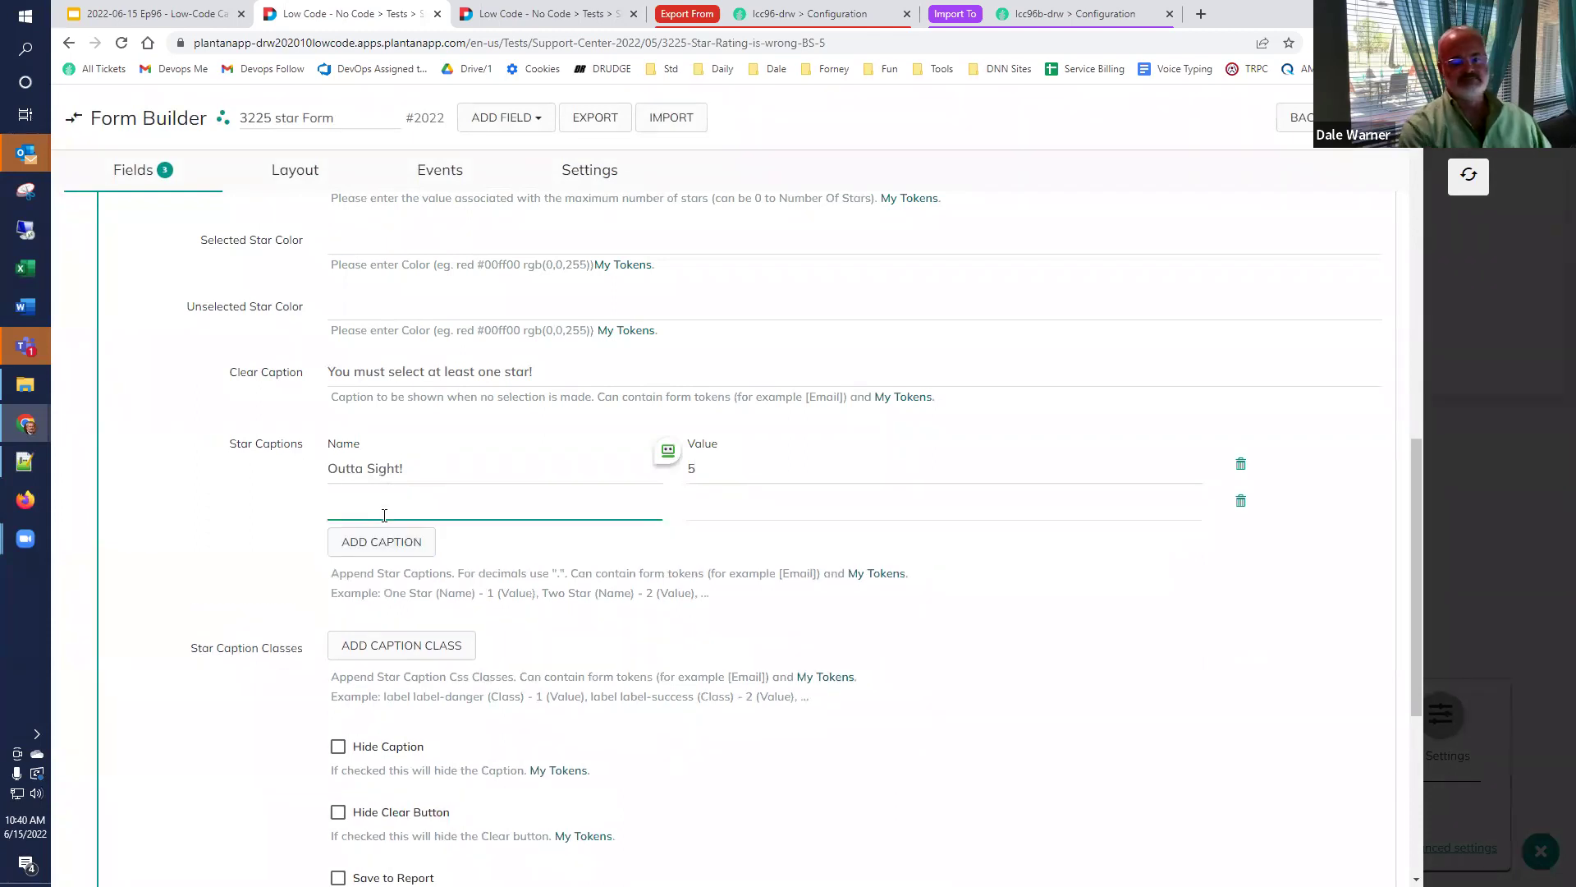
{"action": "type", "text": "Bad"}
{"action": "key", "text": "Tab"}
{"action": "type", "text": "1"}
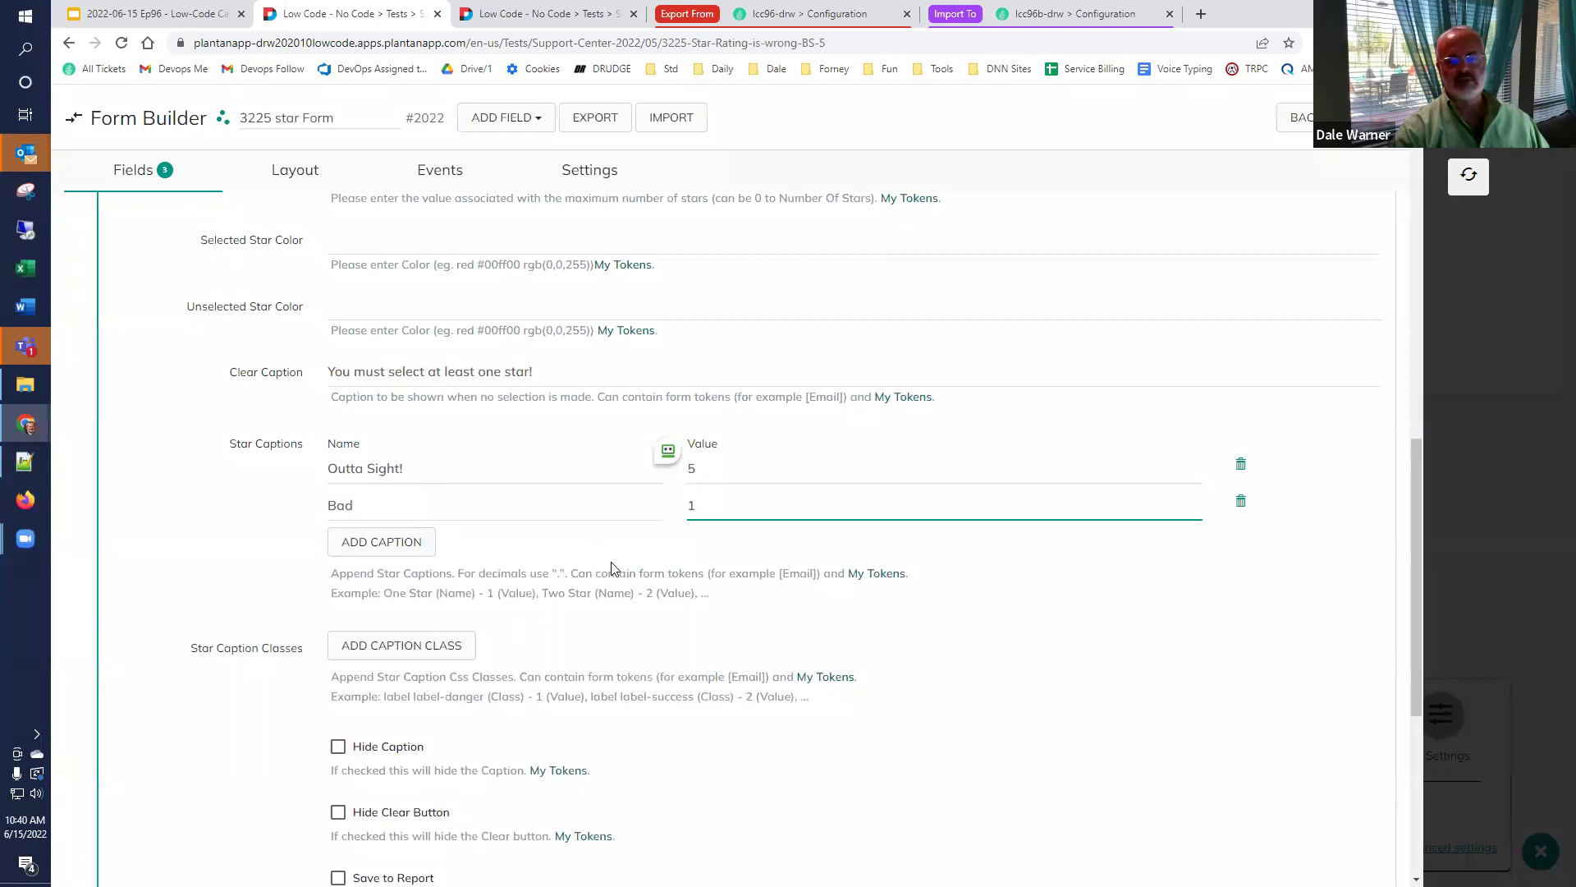
{"action": "left_click", "coordinate": [1301, 118]}
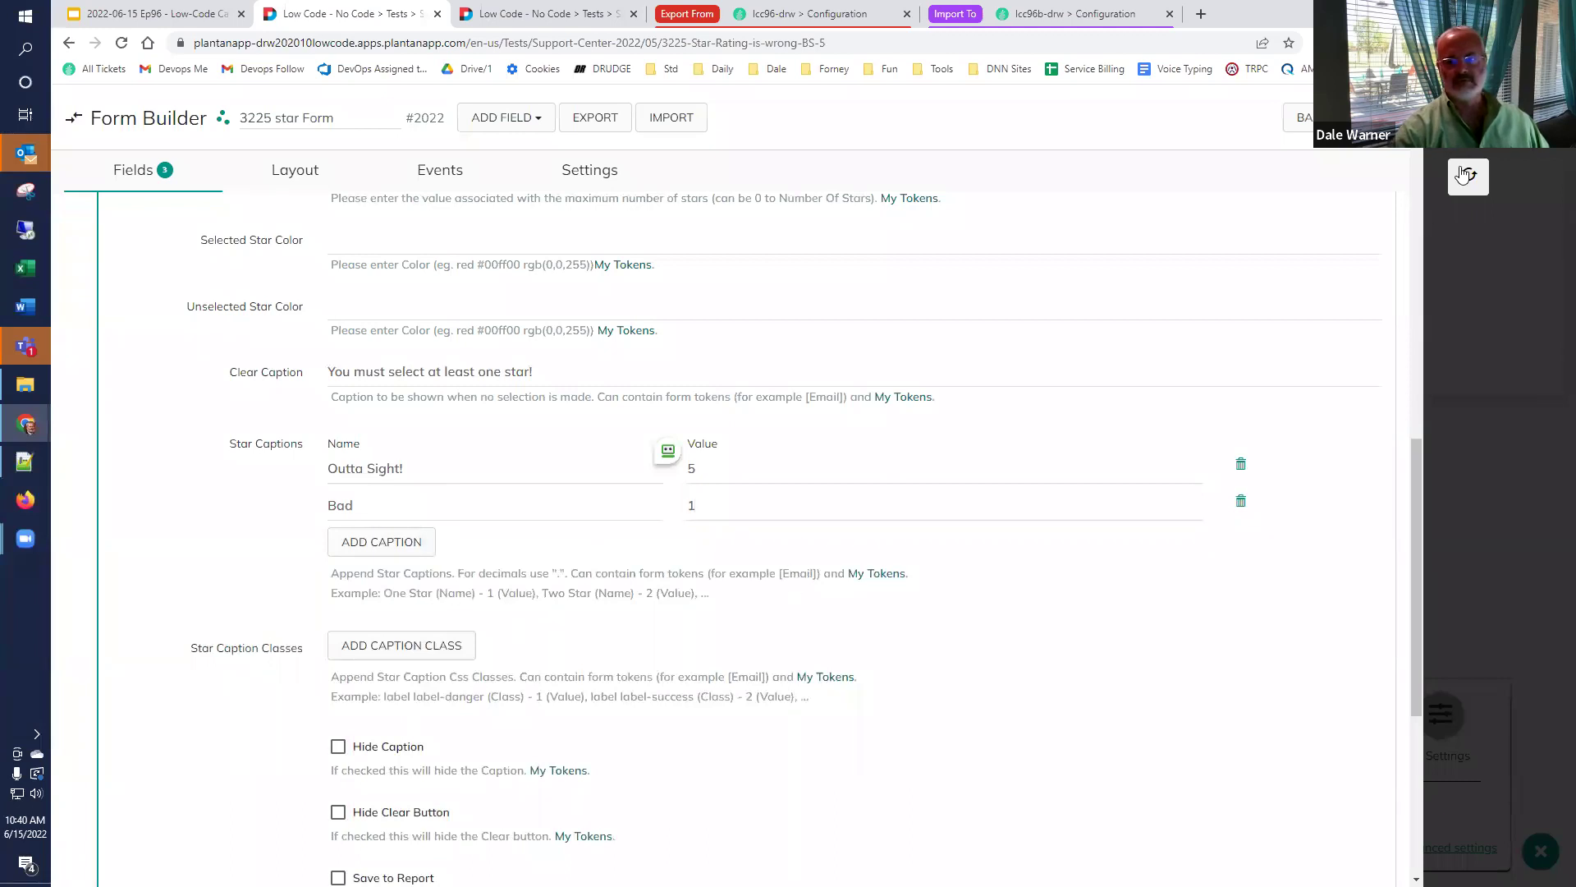
Save the form, review StarRatingDefault's Clear Caption and Star Captions, then close the builder.
{"action": "left_click", "coordinate": [1277, 116]}
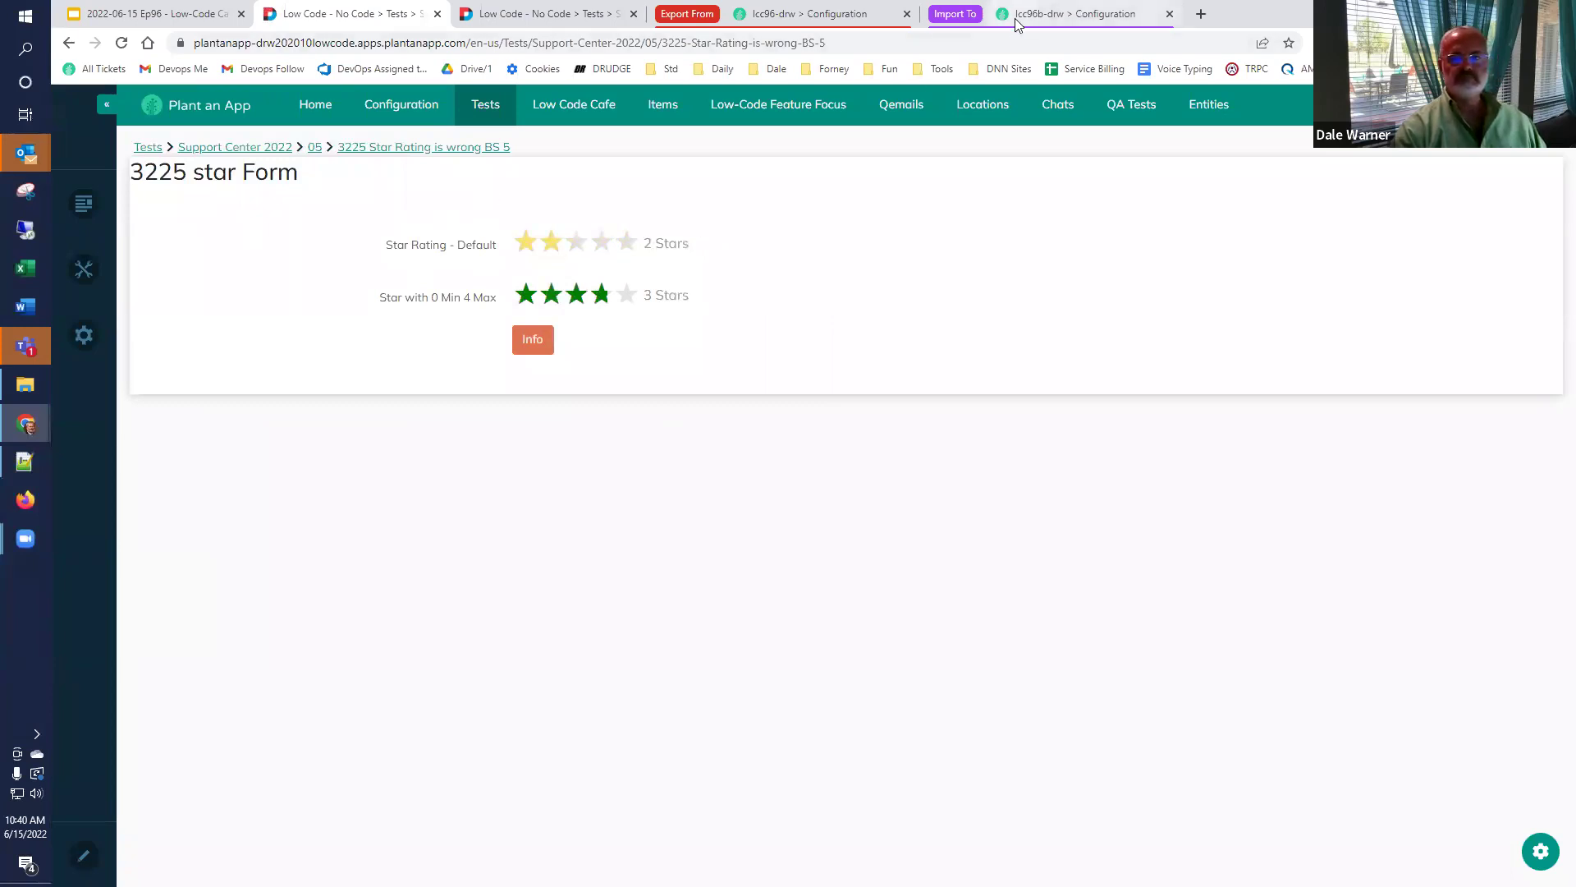
{"action": "left_click", "coordinate": [1540, 852]}
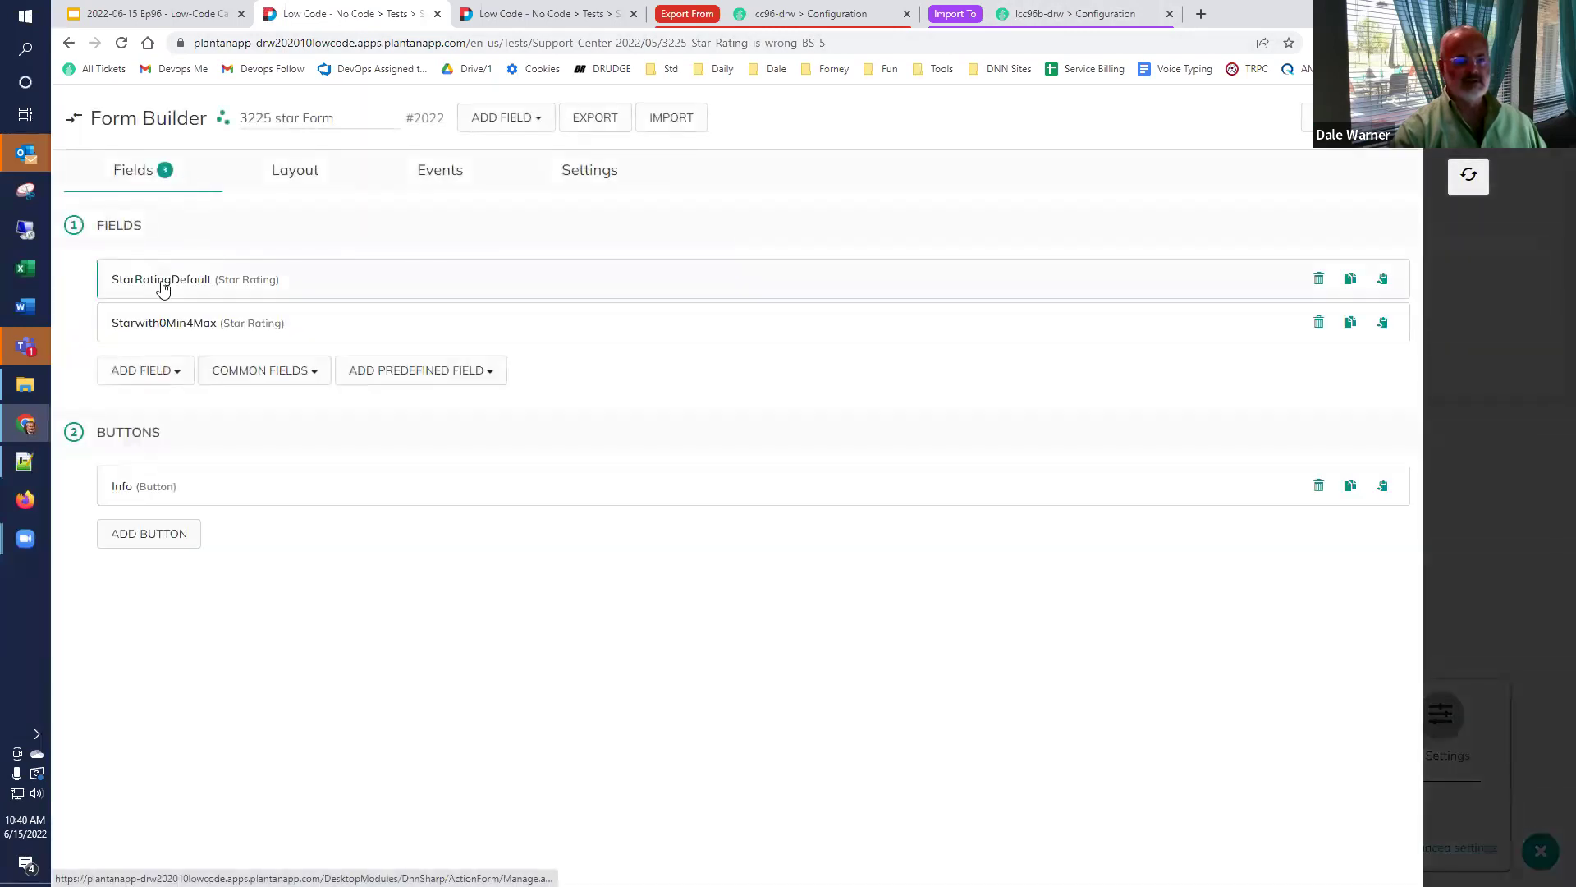
{"action": "left_click", "coordinate": [157, 282]}
{"action": "scroll", "coordinate": [157, 299], "scroll_direction": "down", "scroll_amount": 4}
{"action": "scroll", "coordinate": [156, 304], "scroll_direction": "down", "scroll_amount": 9}
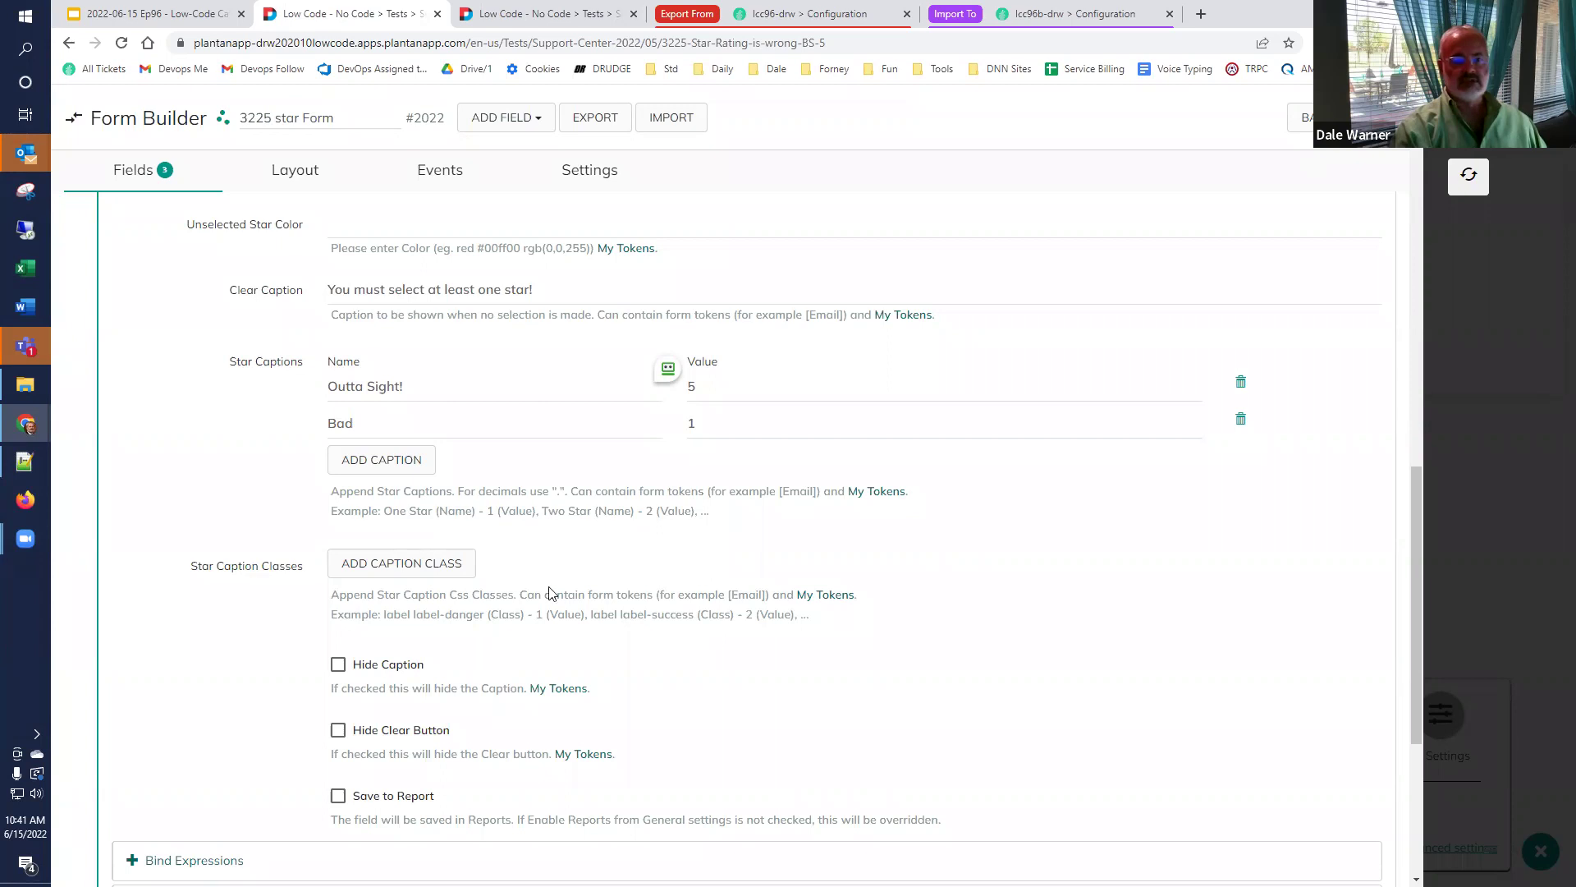
{"action": "left_click", "coordinate": [1485, 177]}
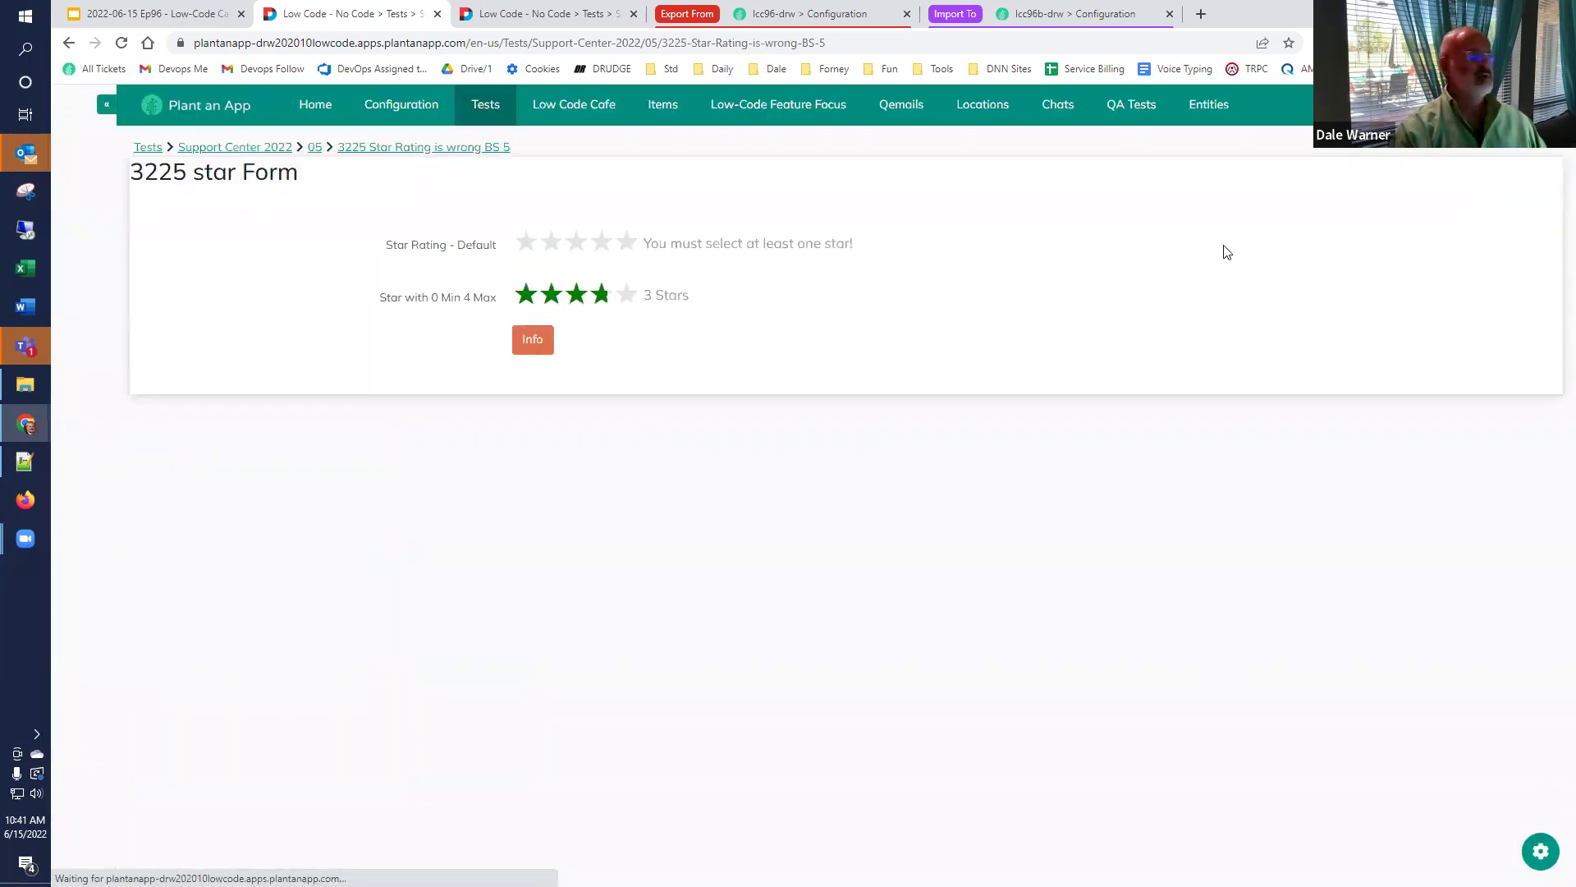
View the Discussion slide (slide 30) in Google Slides, then return to the star form.
{"action": "left_click", "coordinate": [87, 16]}
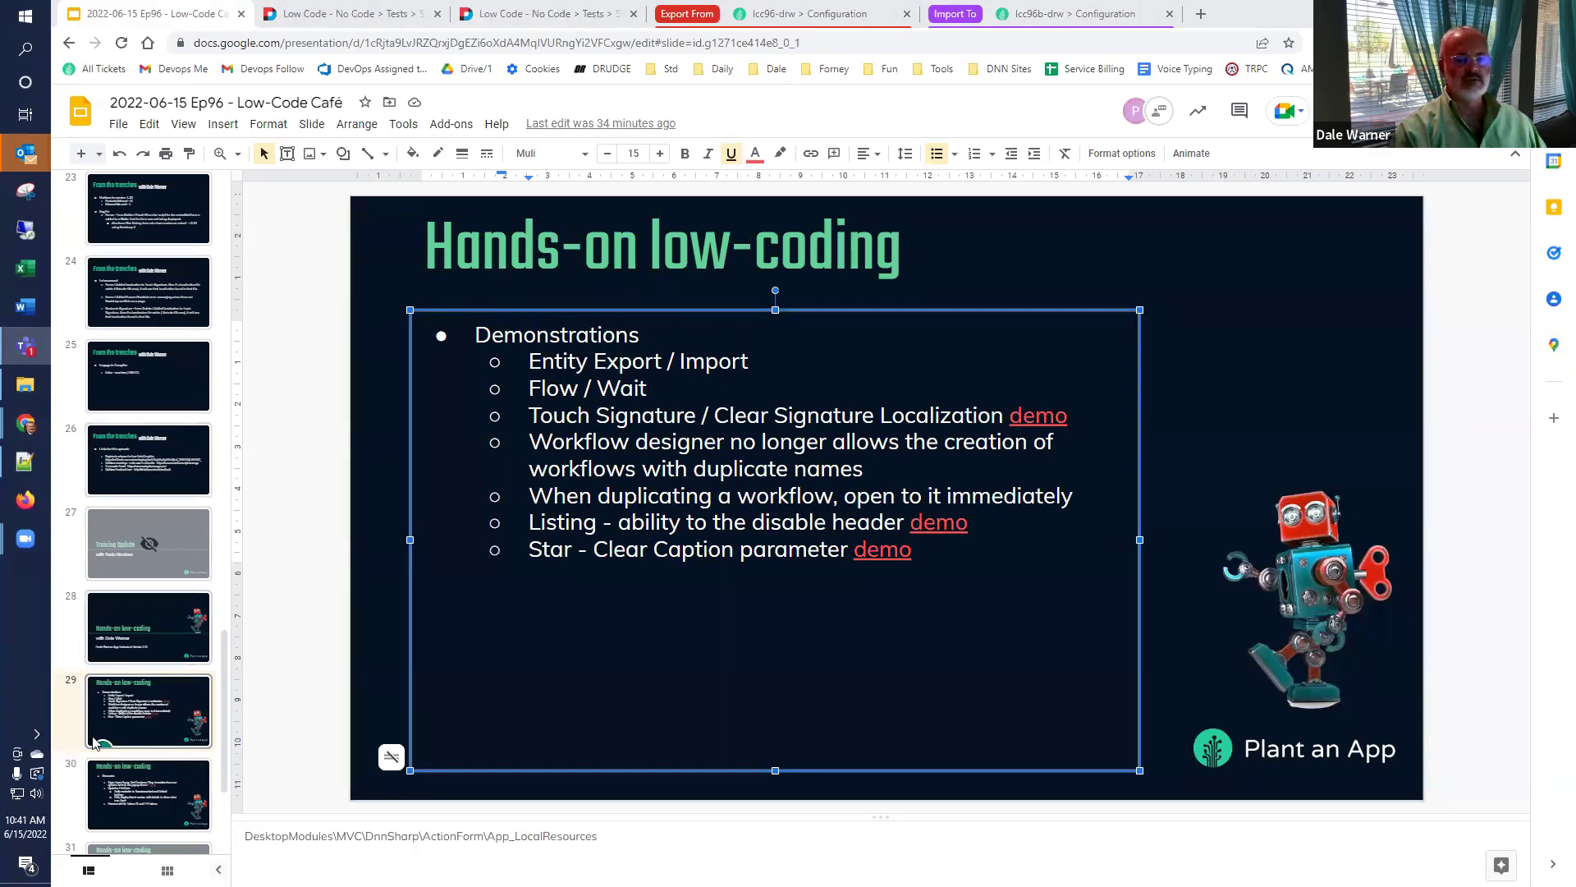
{"action": "left_click", "coordinate": [152, 784]}
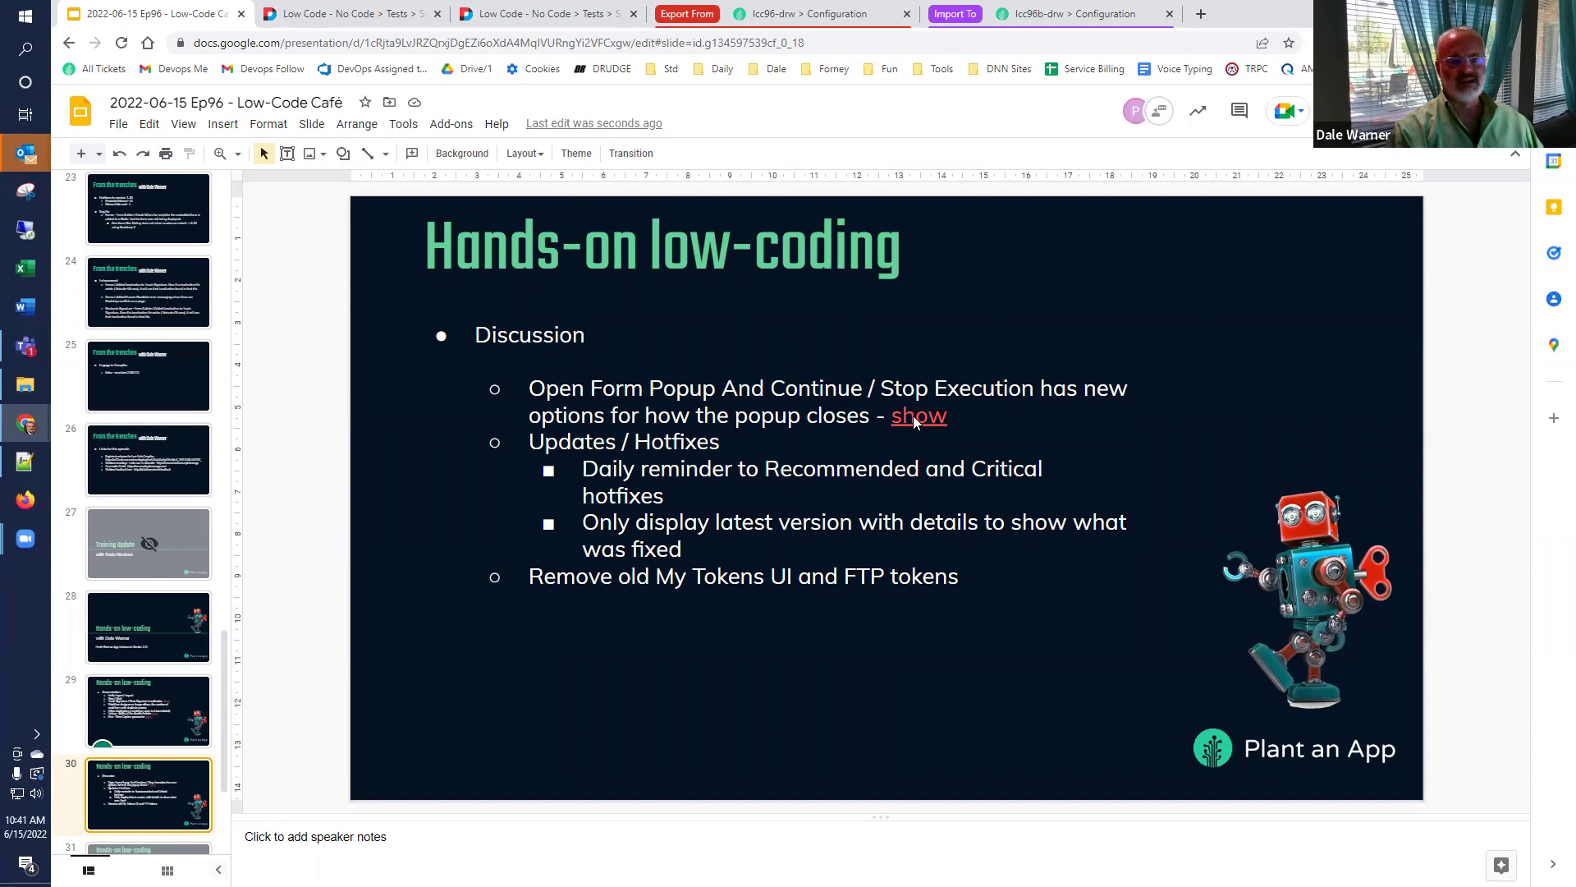
{"action": "left_click", "coordinate": [374, 16]}
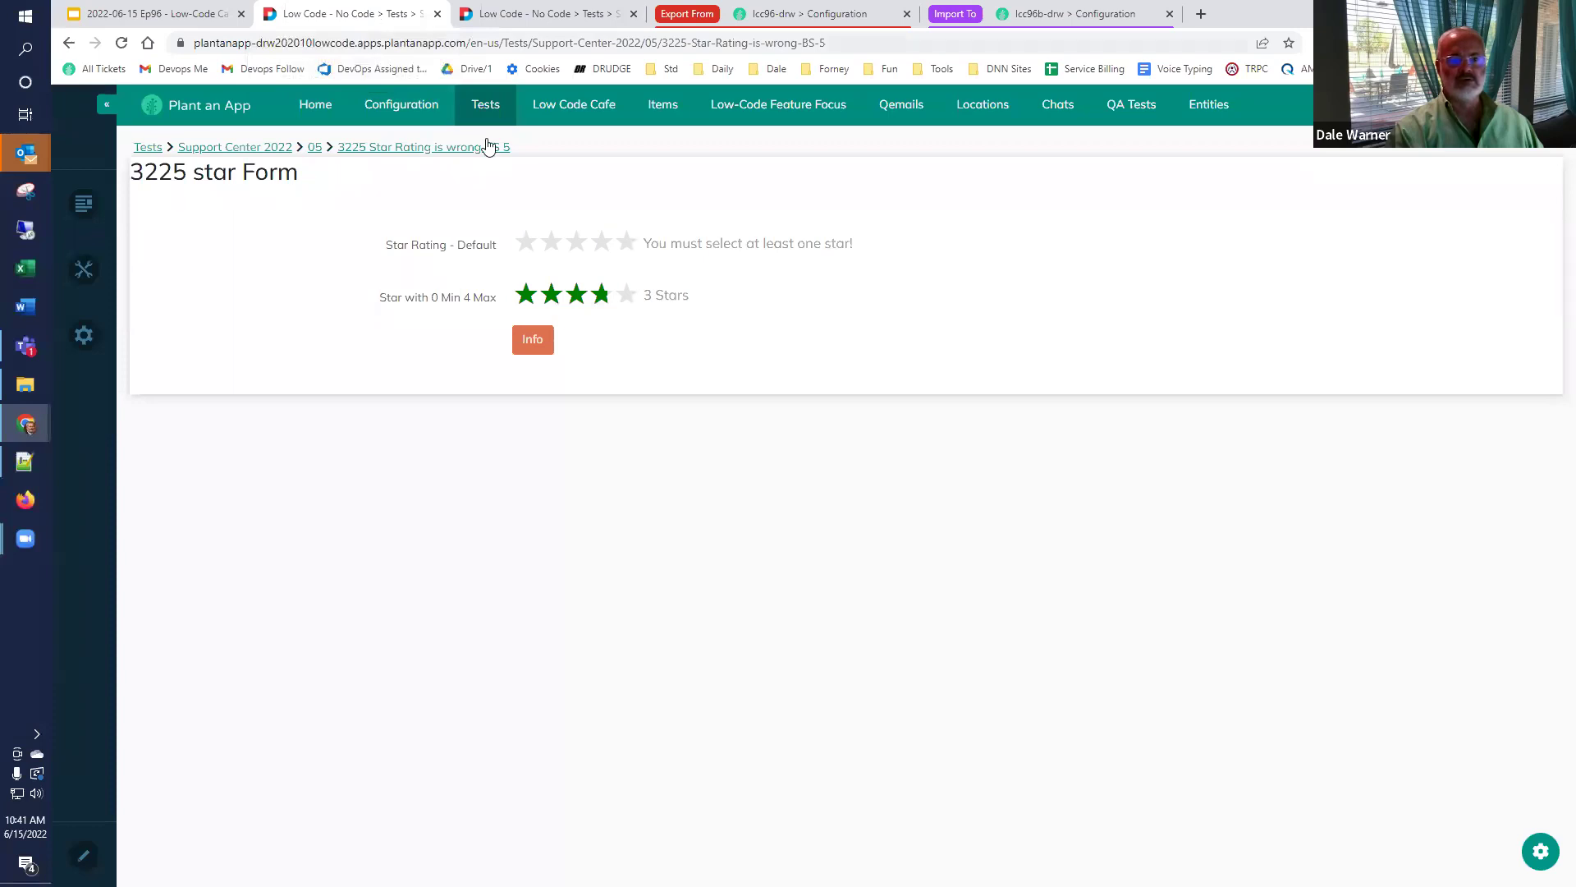
Open the Basic Action Form in the Form Builder from the Tests page.
{"action": "left_click", "coordinate": [488, 104]}
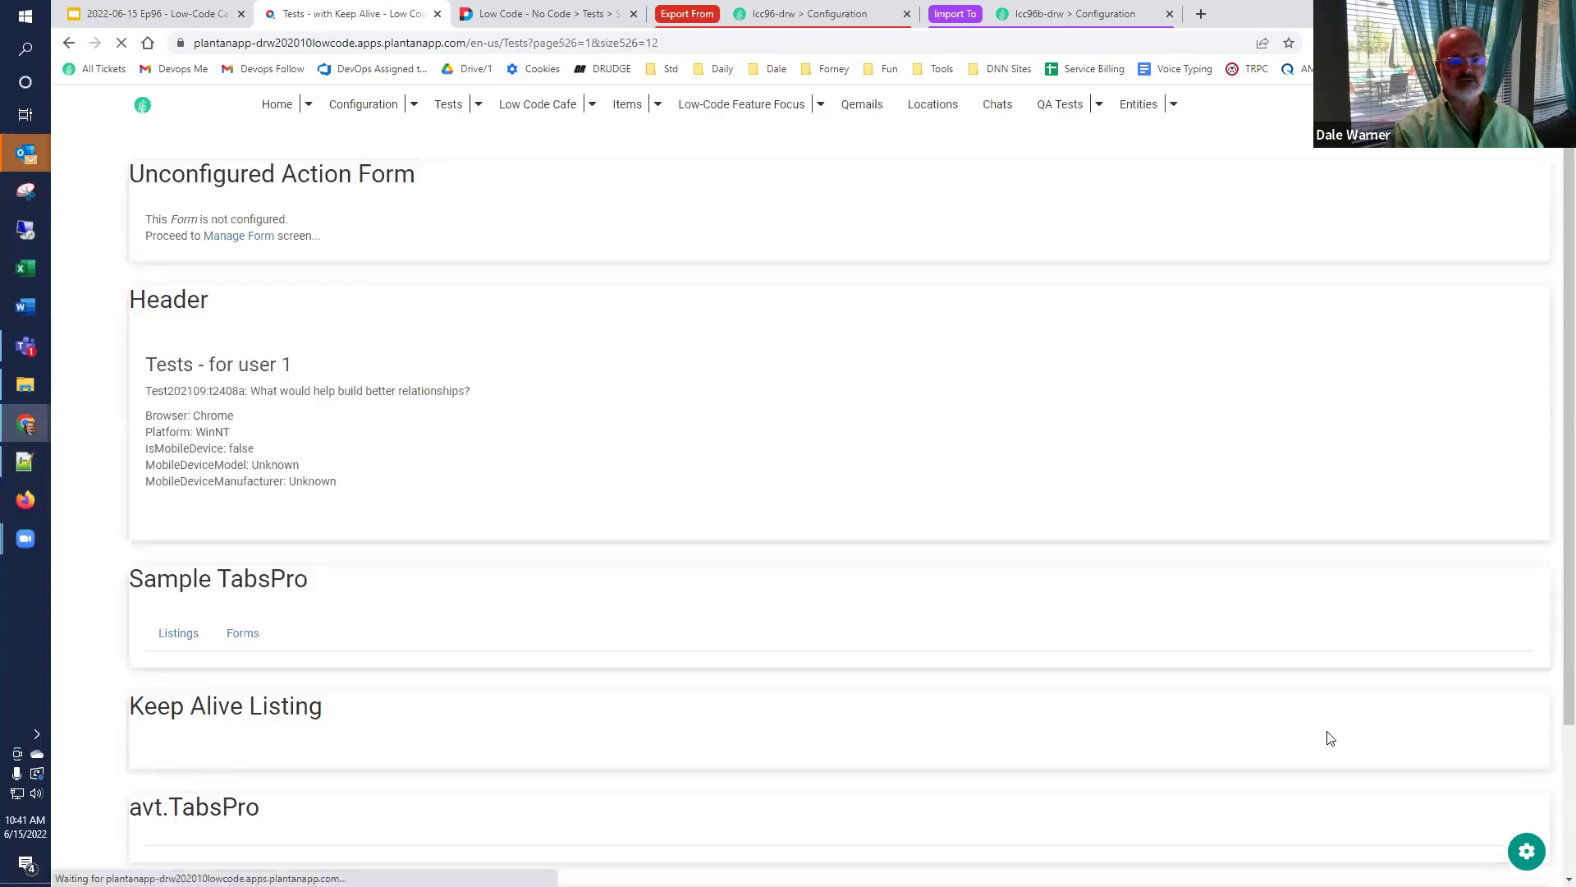
{"action": "left_click", "coordinate": [1525, 854]}
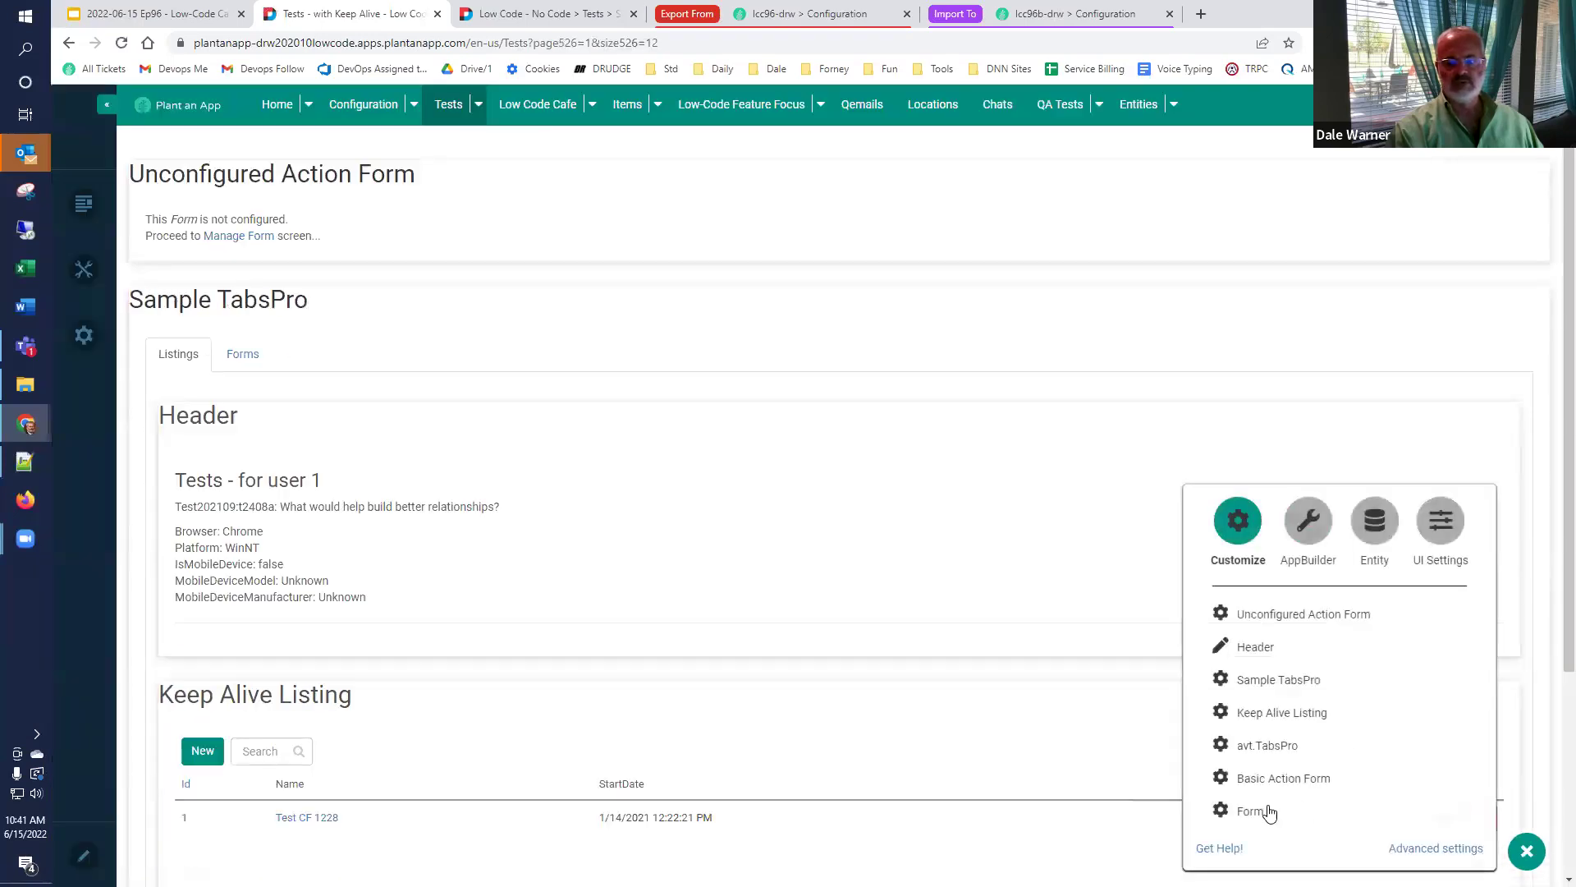
{"action": "left_click", "coordinate": [1251, 780]}
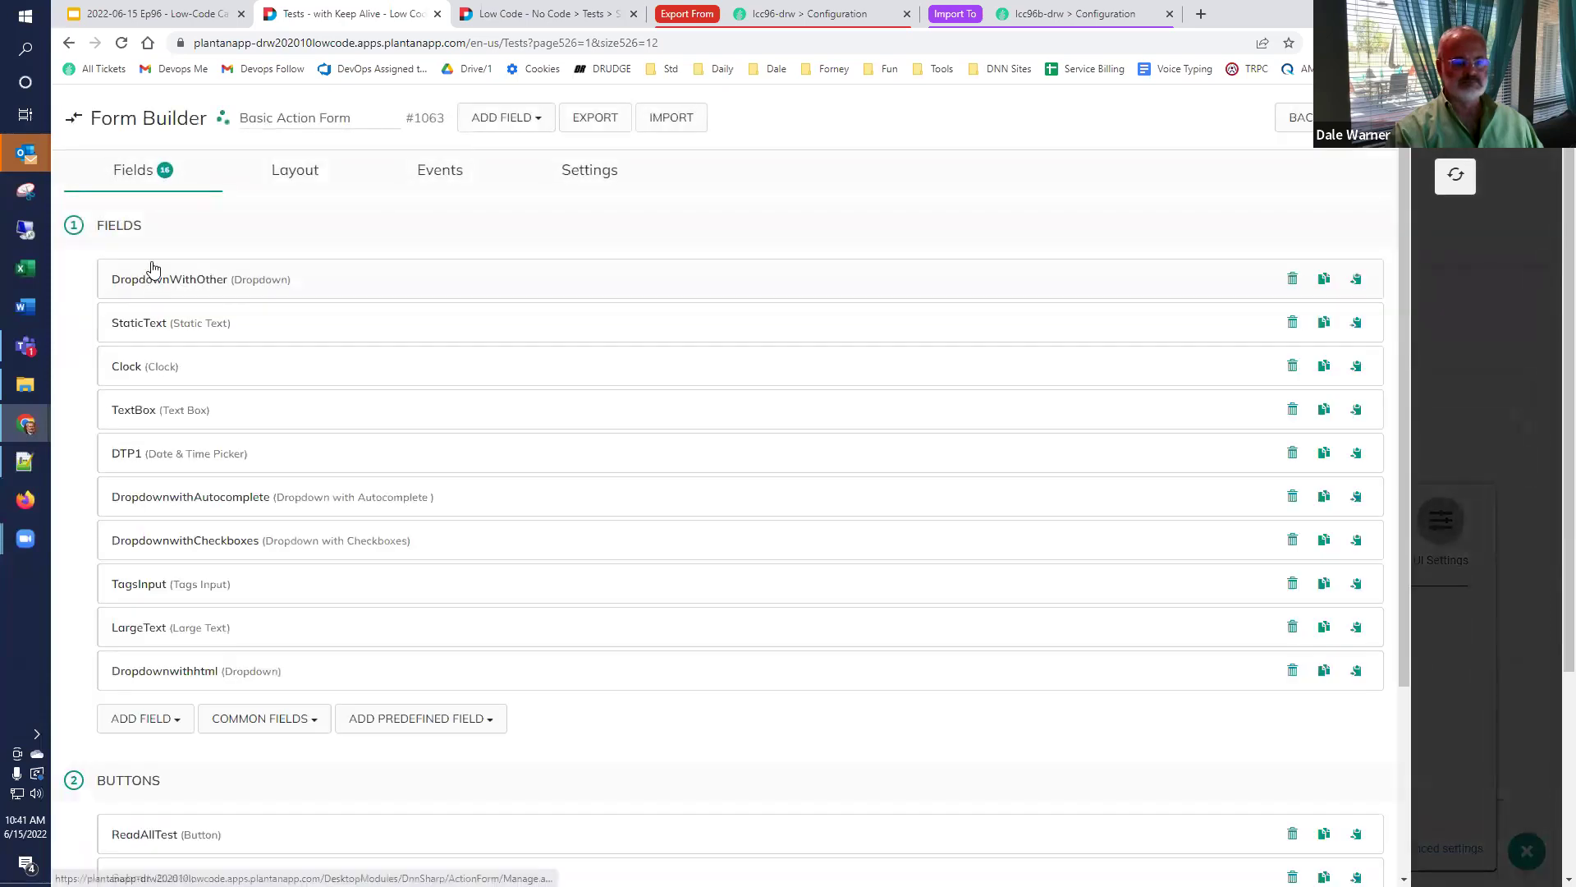
Add a button titled Cafe 96 and search its on-click handlers for 'popup'.
{"action": "scroll", "coordinate": [186, 503], "scroll_direction": "down", "scroll_amount": 3}
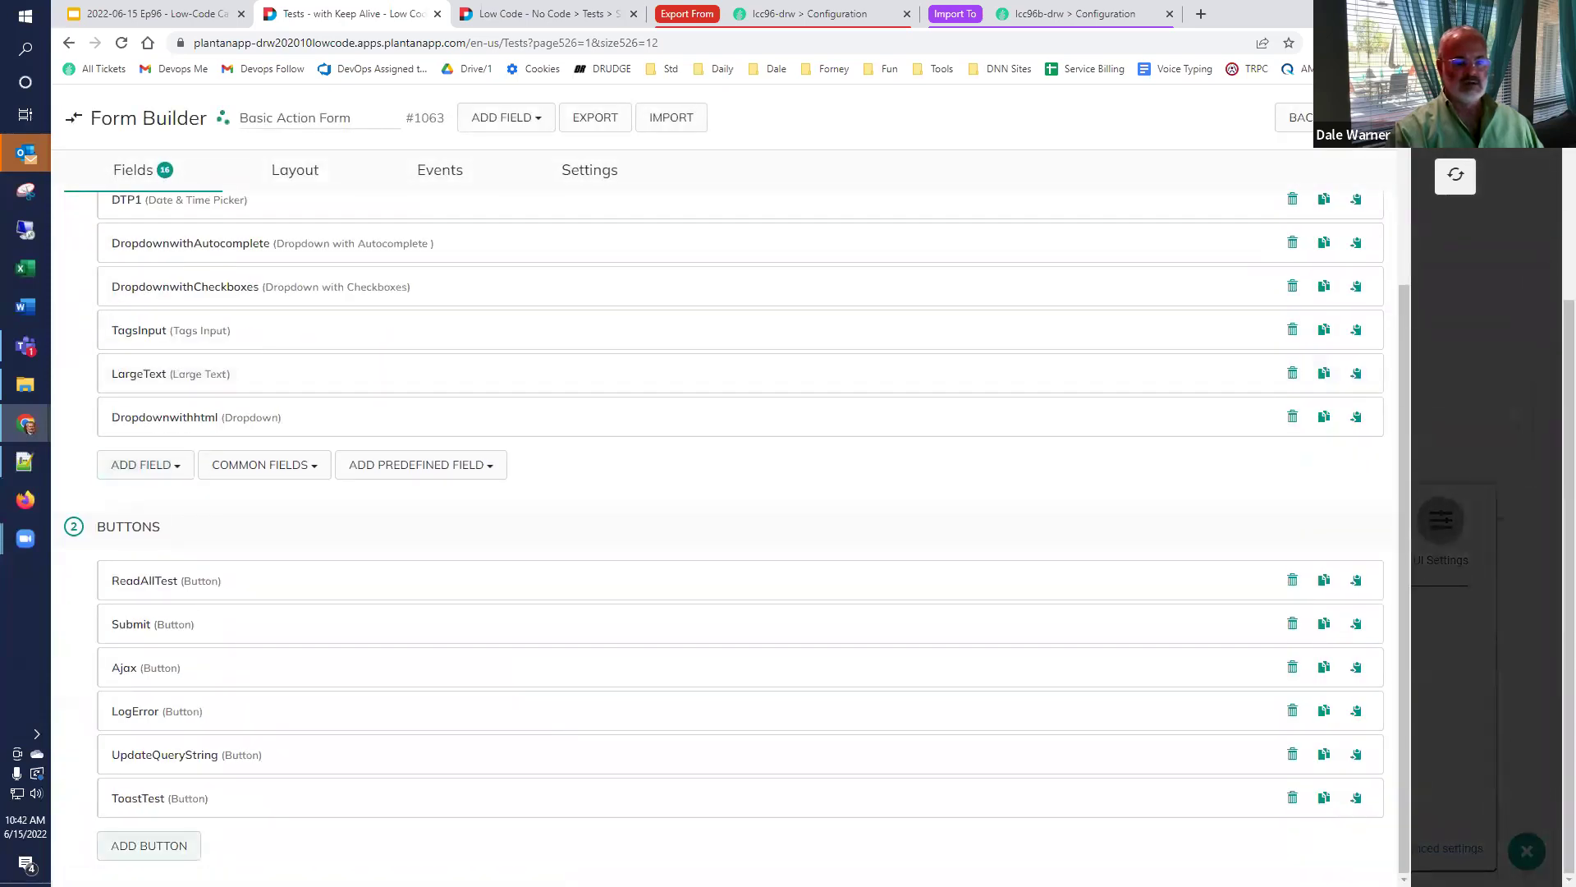
{"action": "left_click", "coordinate": [149, 846]}
{"action": "scroll", "coordinate": [306, 439], "scroll_direction": "down", "scroll_amount": 3}
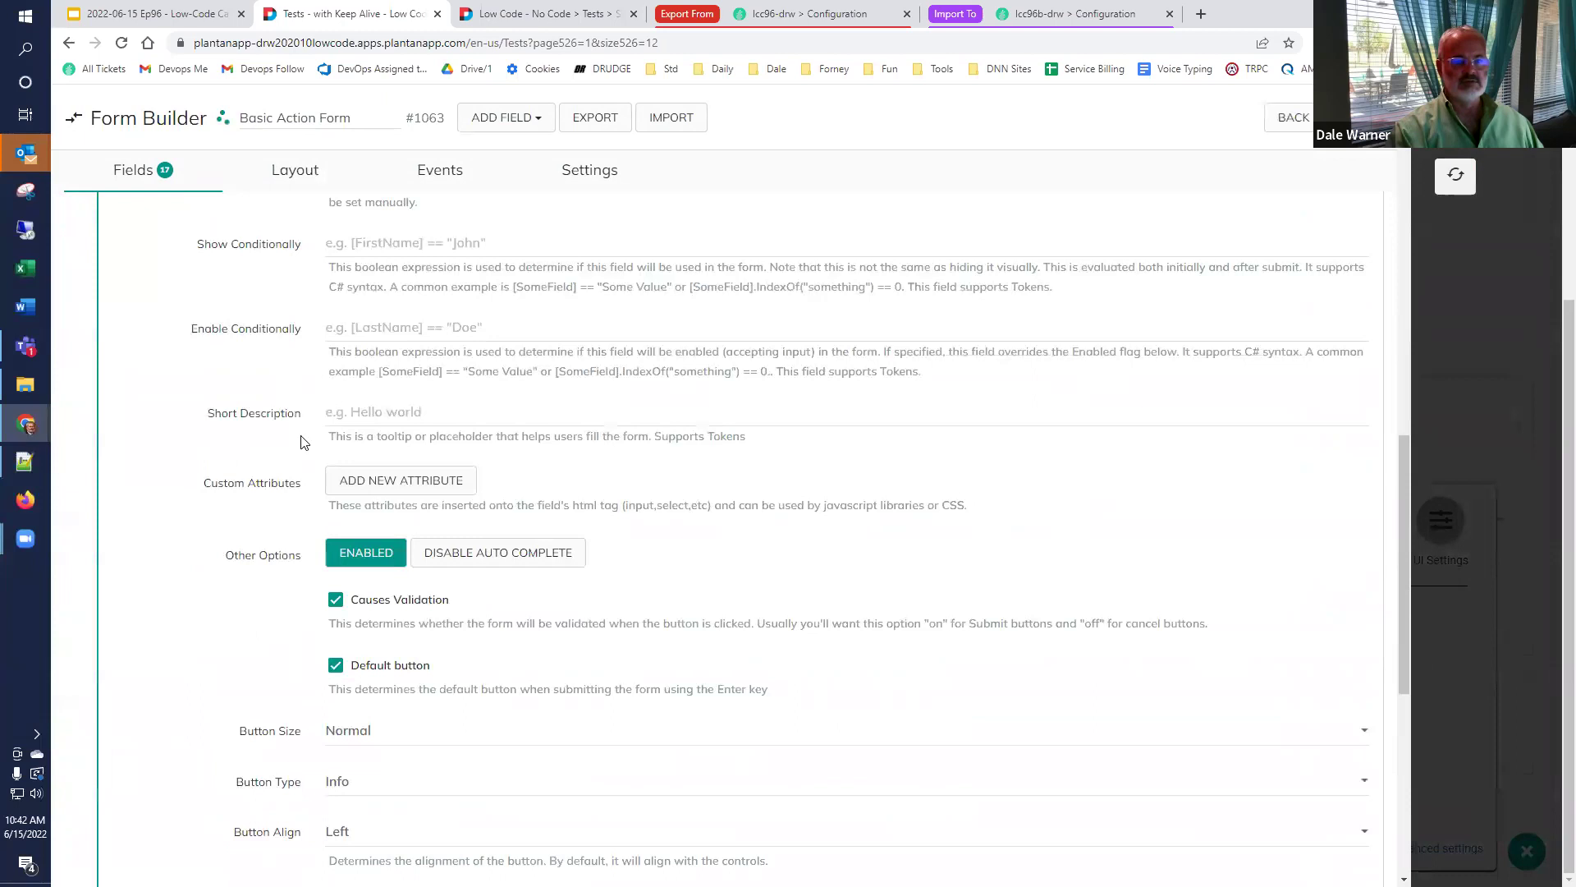
{"action": "scroll", "coordinate": [306, 435], "scroll_direction": "up", "scroll_amount": 2}
{"action": "type", "text": "C"}
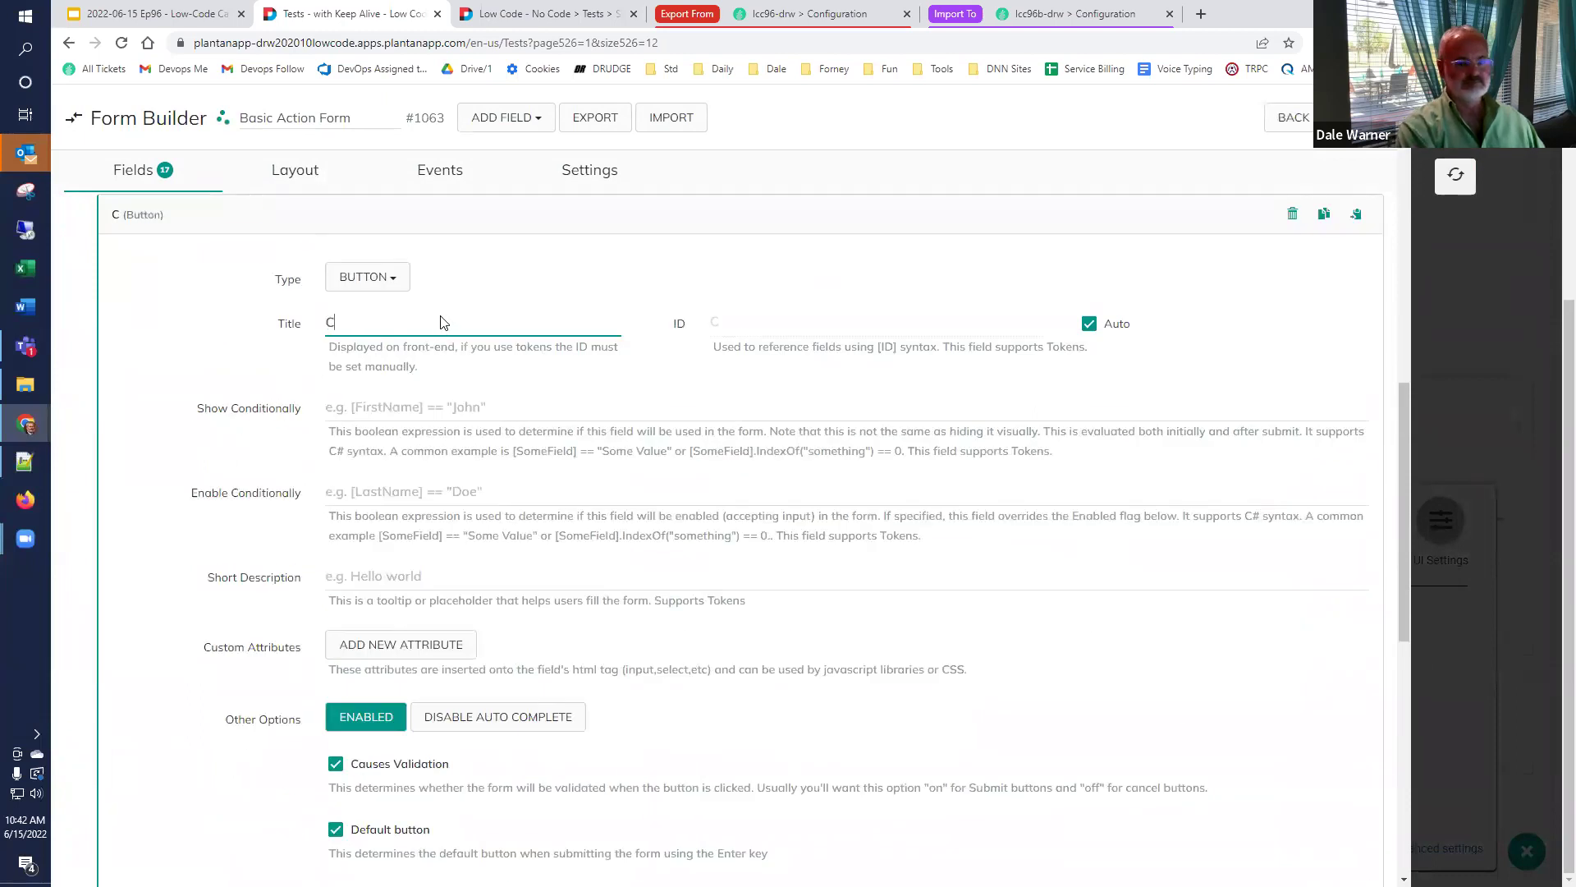
{"action": "type", "text": "afe 96"}
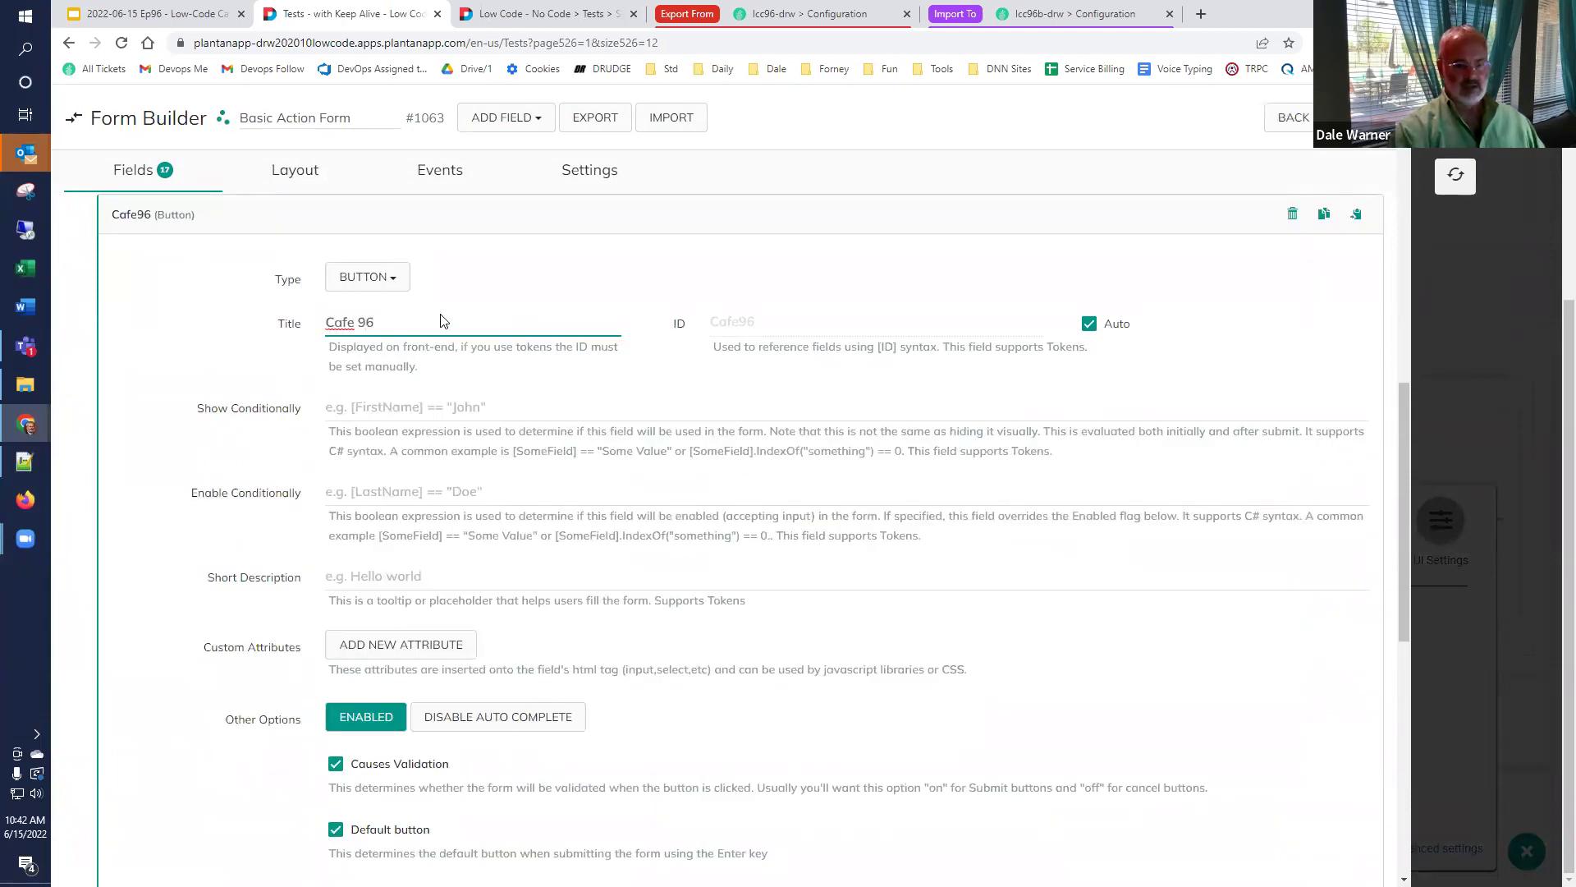
{"action": "scroll", "coordinate": [293, 444], "scroll_direction": "down", "scroll_amount": 4}
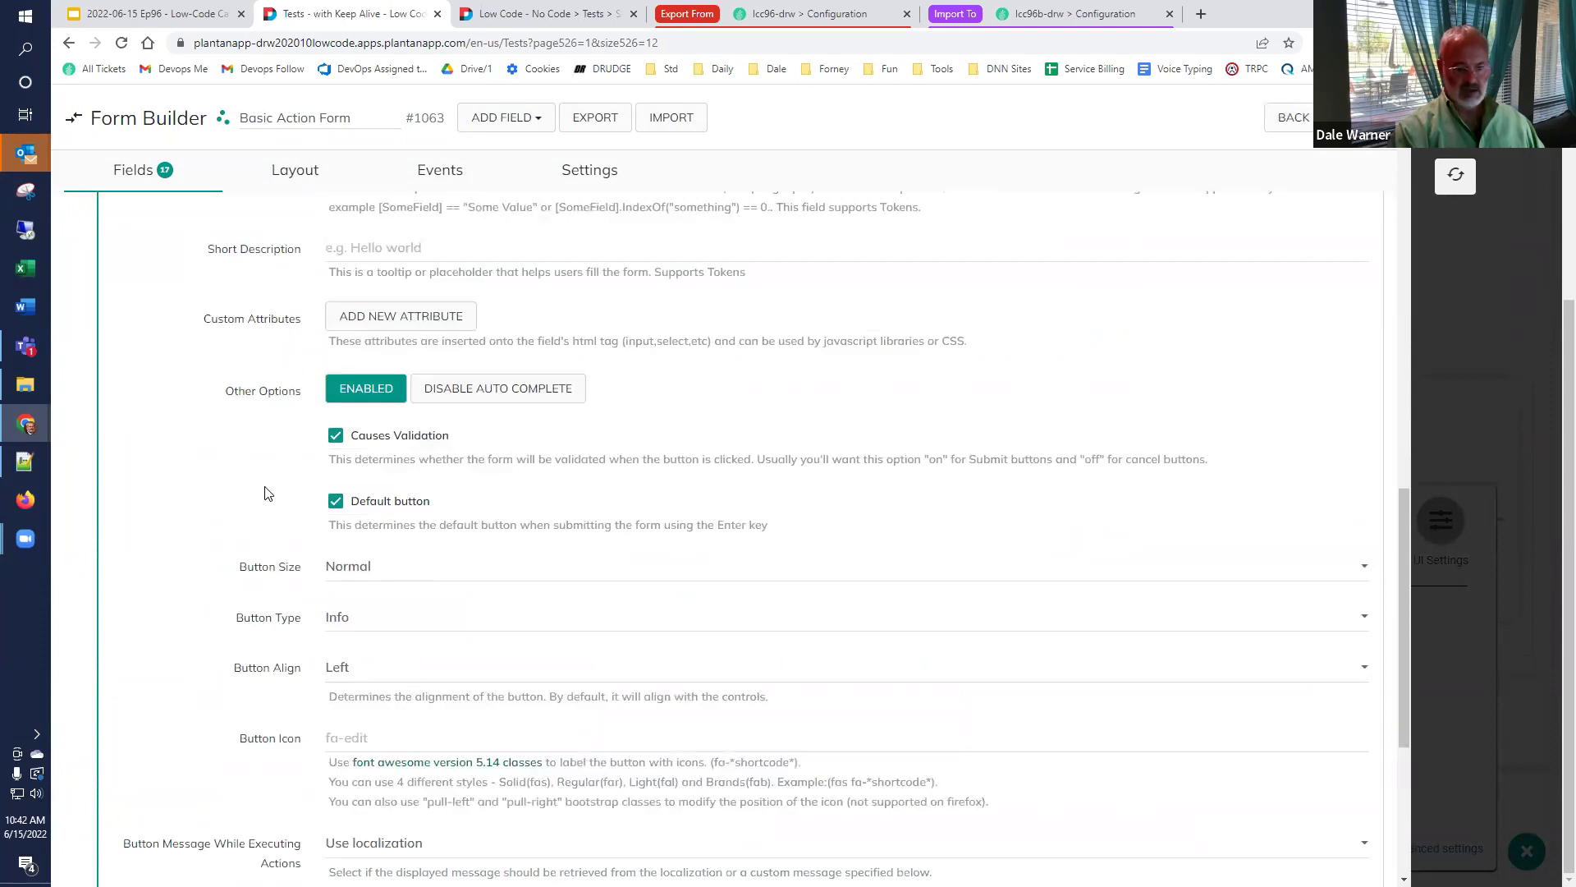
{"action": "scroll", "coordinate": [271, 502], "scroll_direction": "down", "scroll_amount": 5}
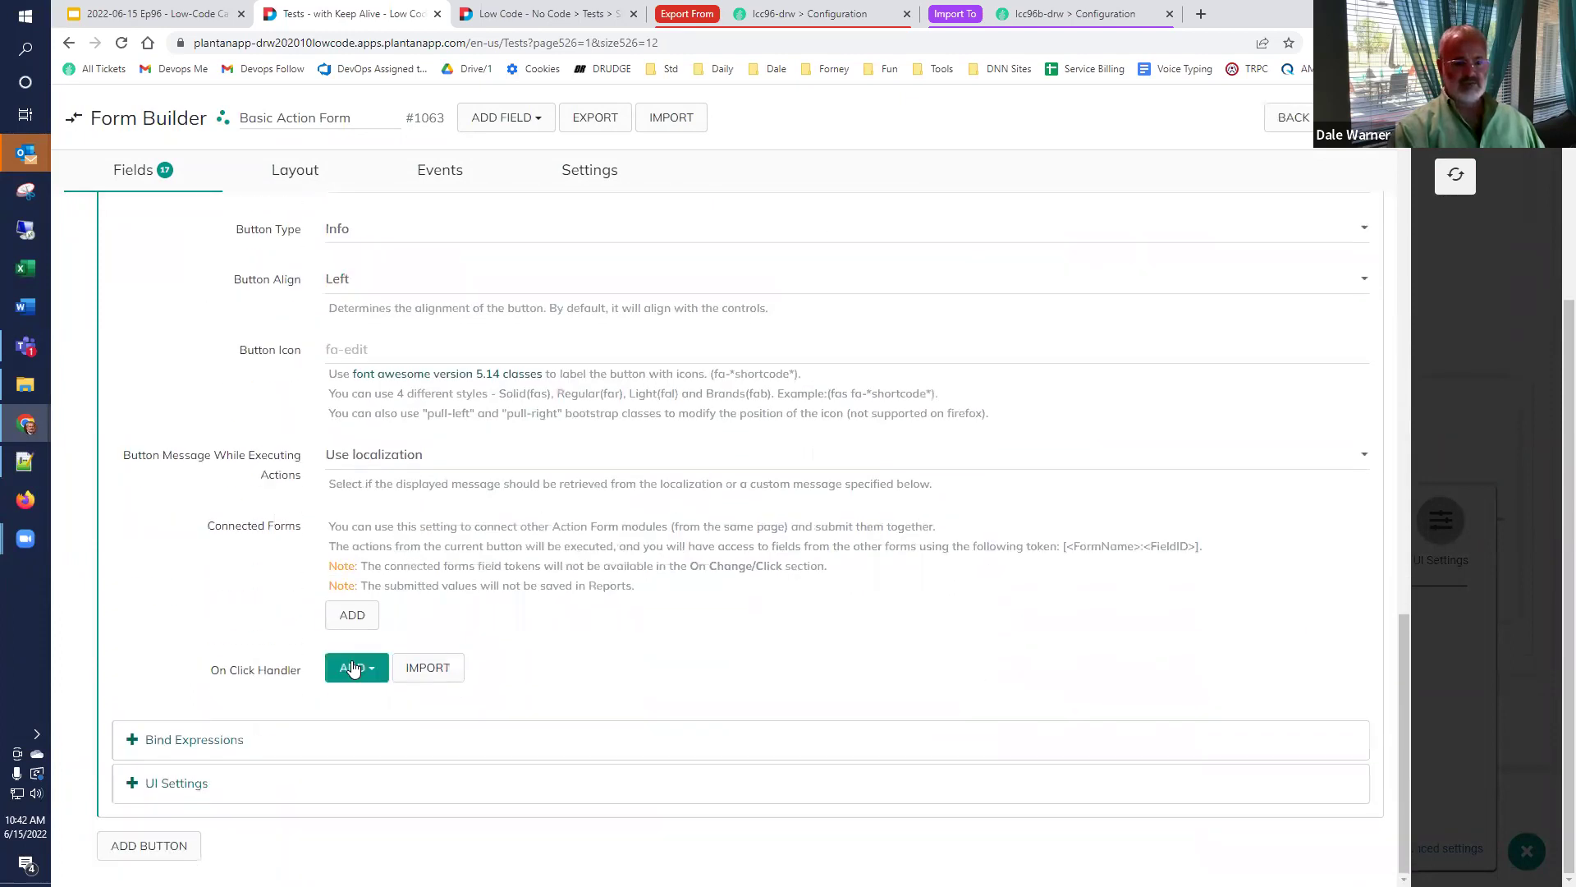
{"action": "left_click", "coordinate": [353, 669]}
{"action": "type", "text": "popup"}
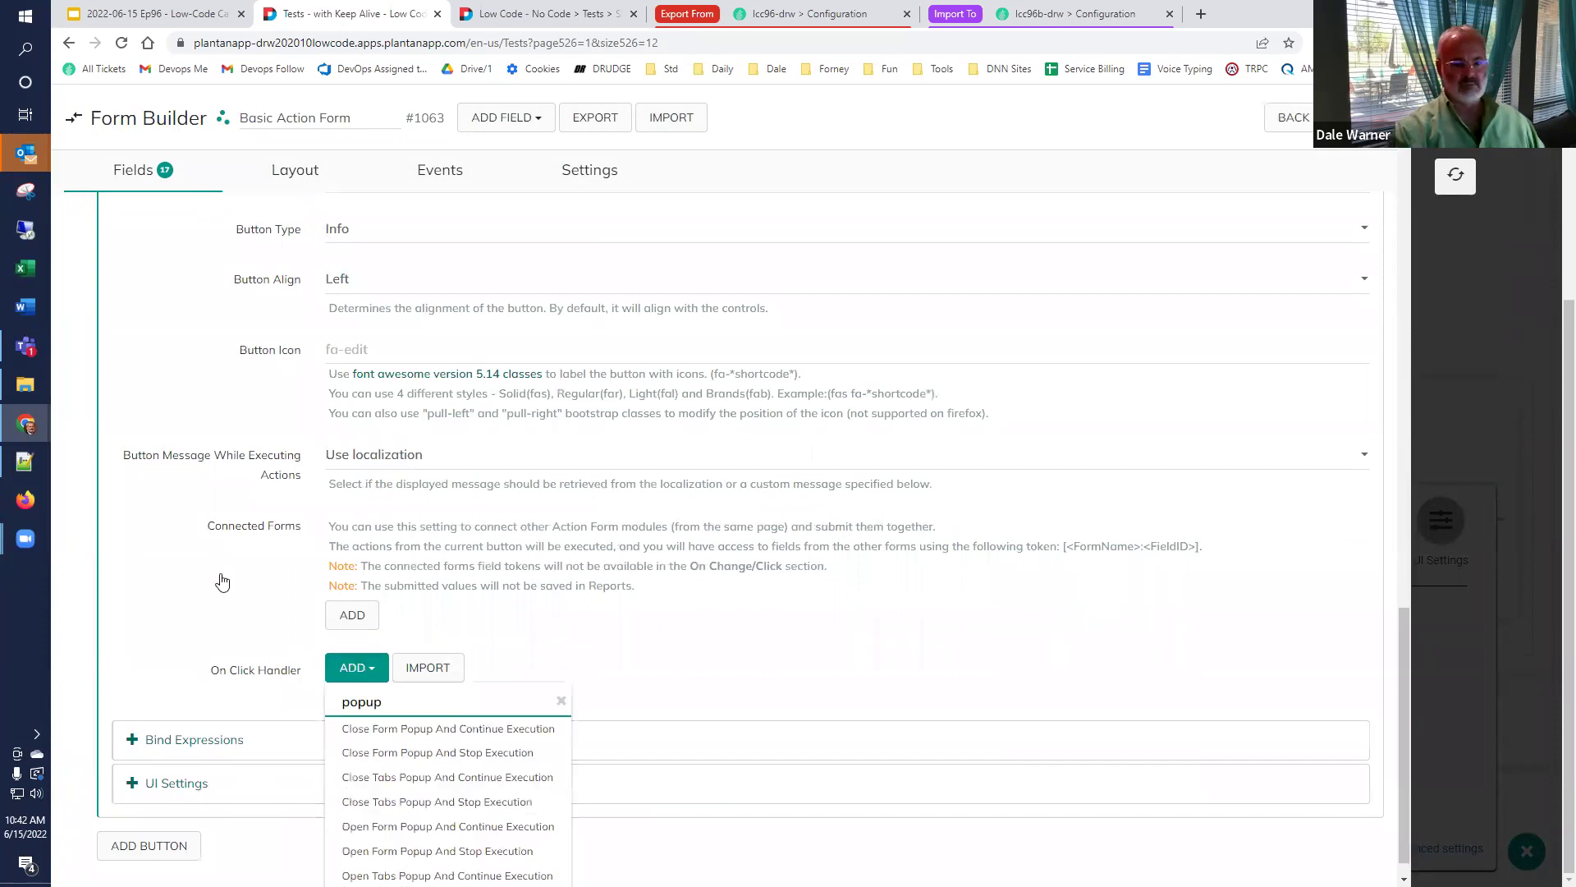
{"action": "scroll", "coordinate": [394, 648], "scroll_direction": "down", "scroll_amount": 1}
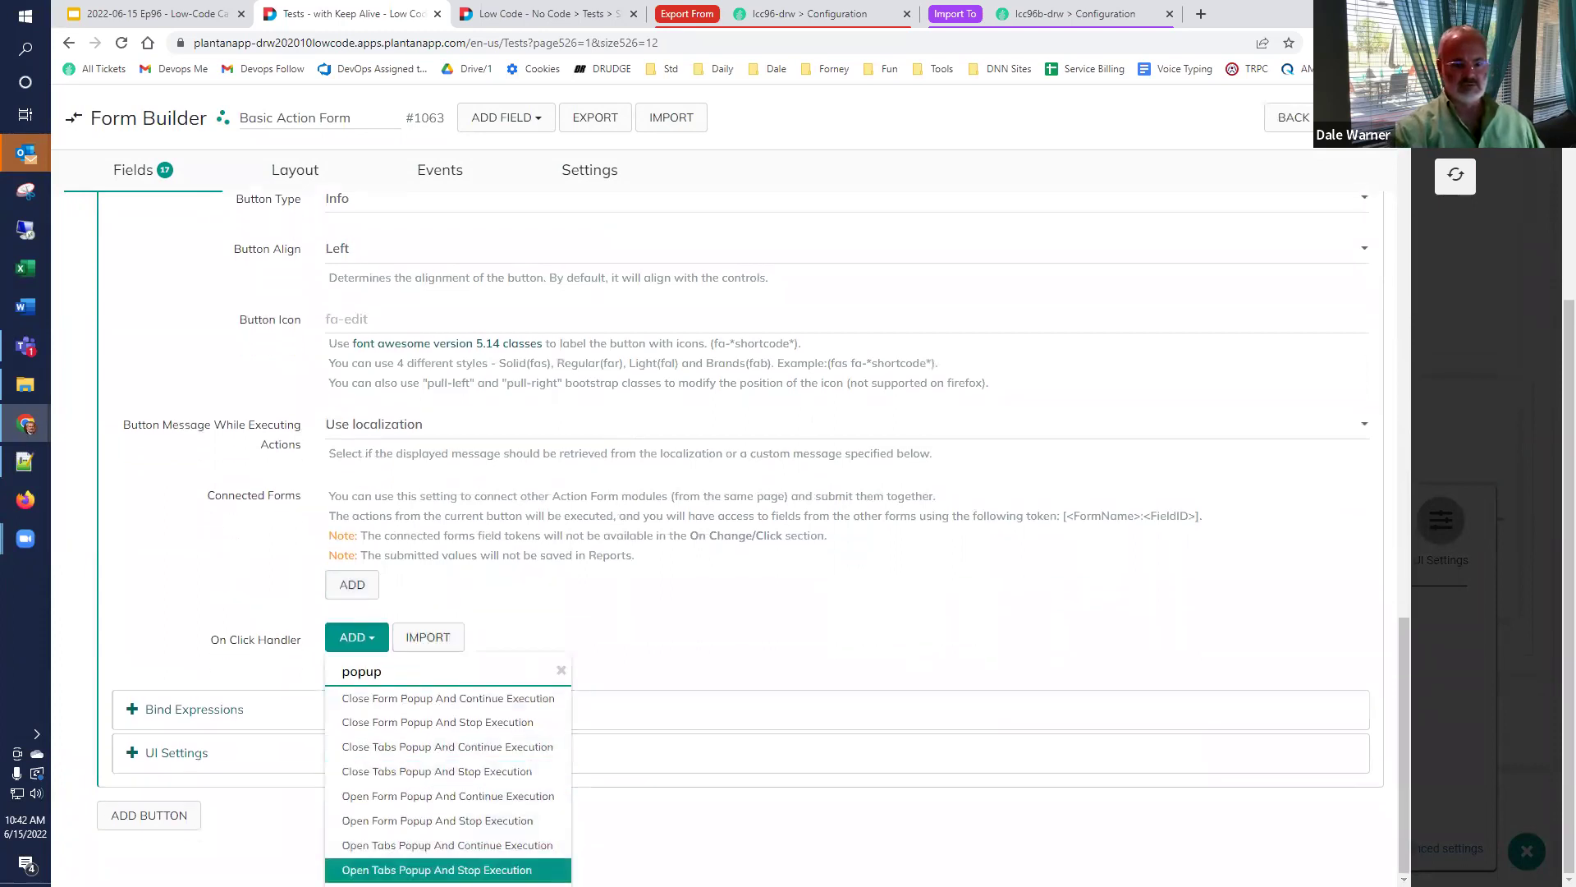
Add Open Form Popup And Stop Execution with escape and outside-click closing off, user closing on.
{"action": "left_click", "coordinate": [466, 821]}
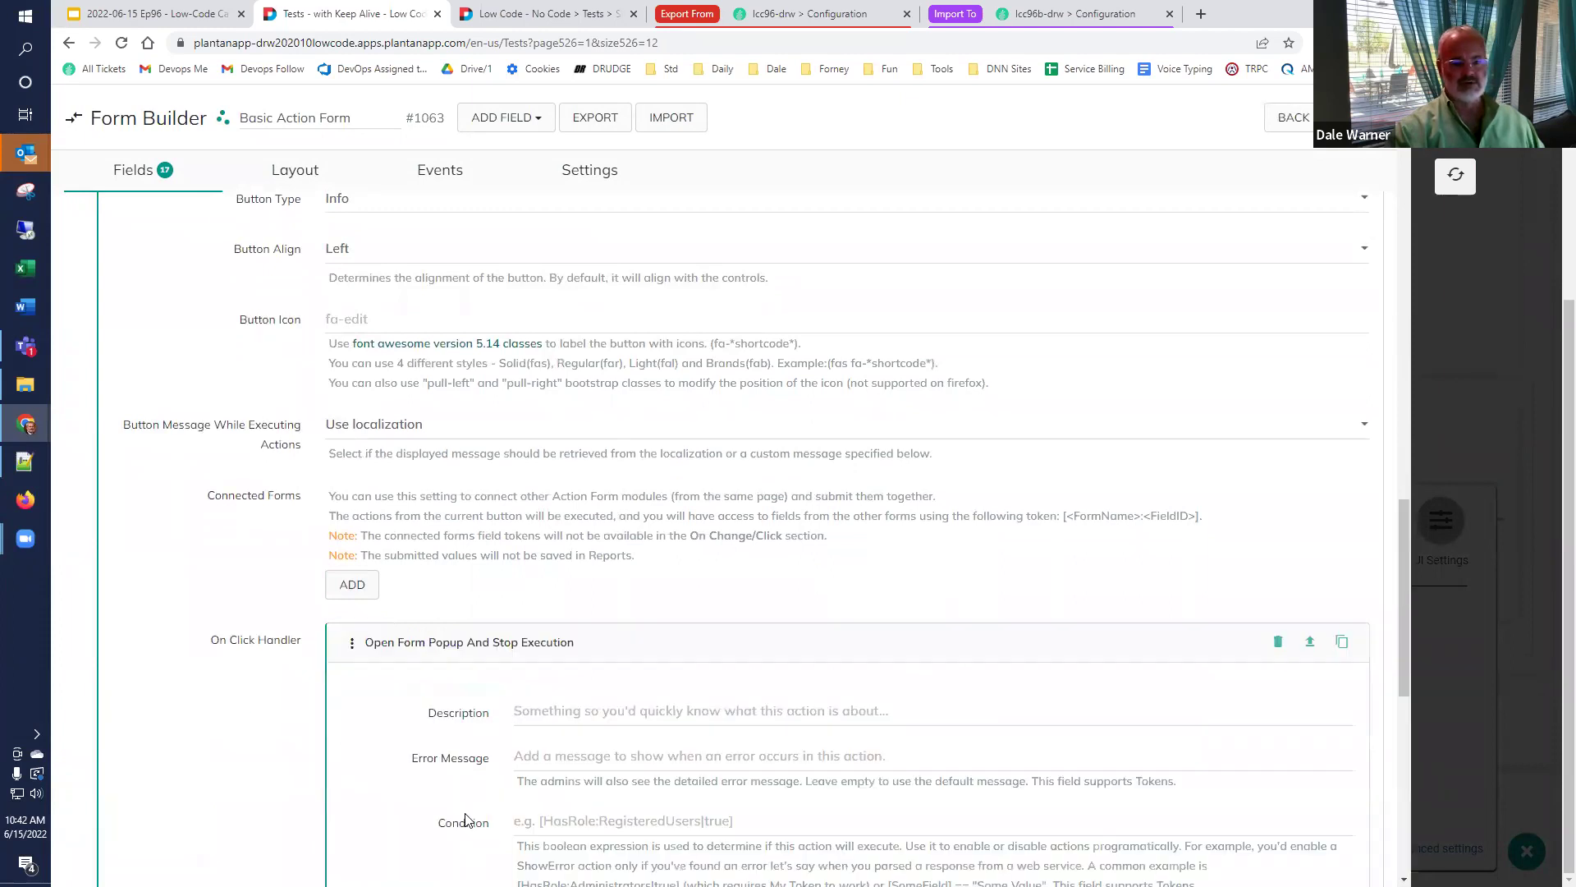
{"action": "scroll", "coordinate": [225, 581], "scroll_direction": "down", "scroll_amount": 8}
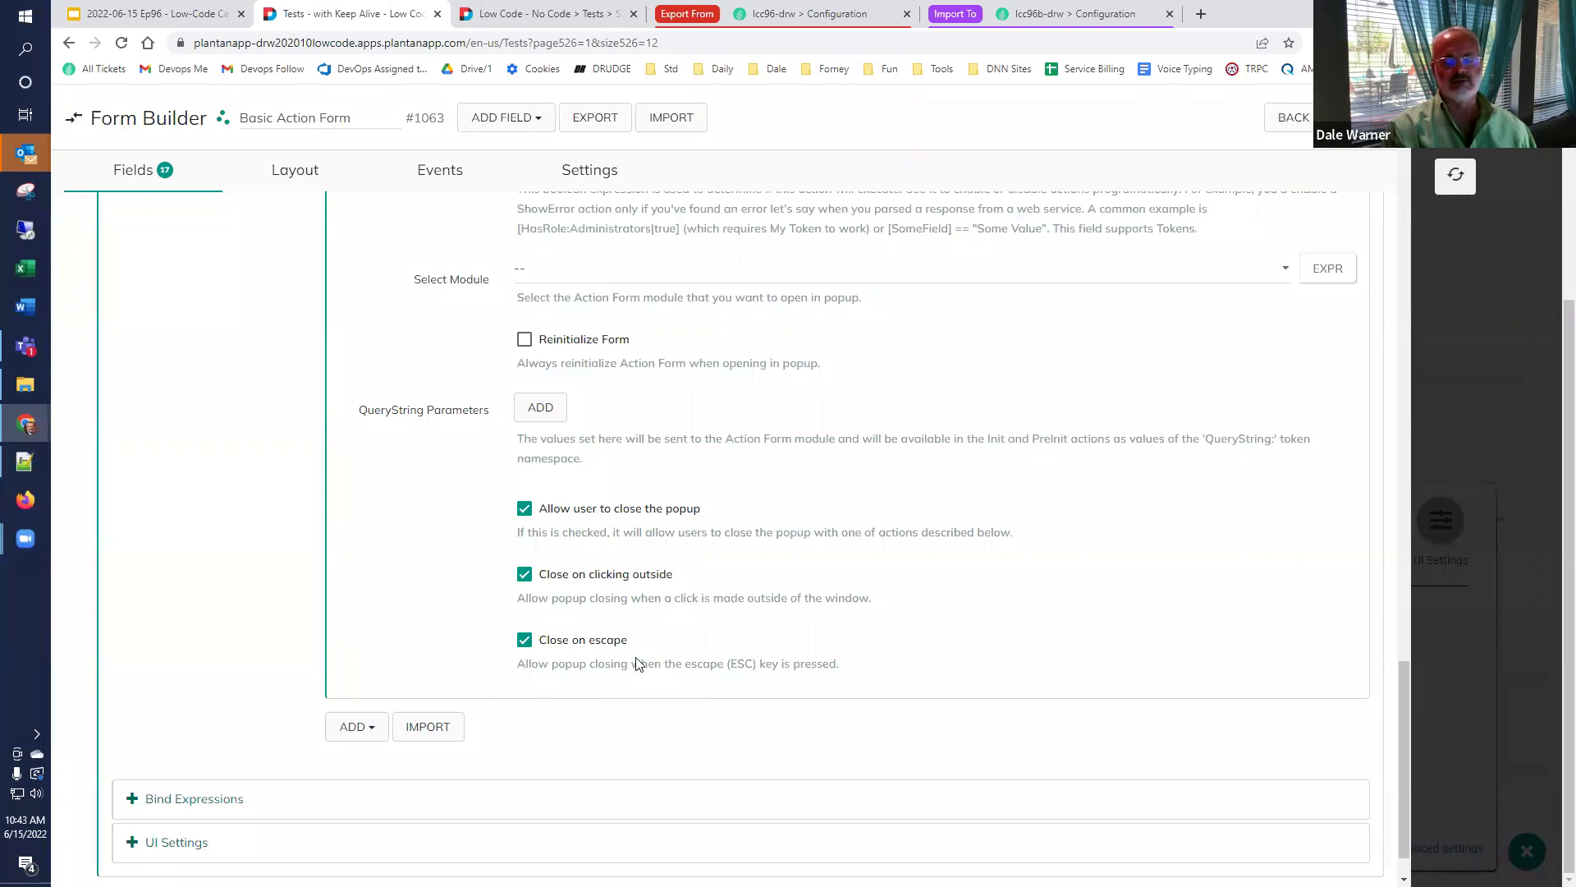
{"action": "left_click", "coordinate": [525, 639]}
{"action": "left_click", "coordinate": [525, 574]}
{"action": "left_click", "coordinate": [525, 508]}
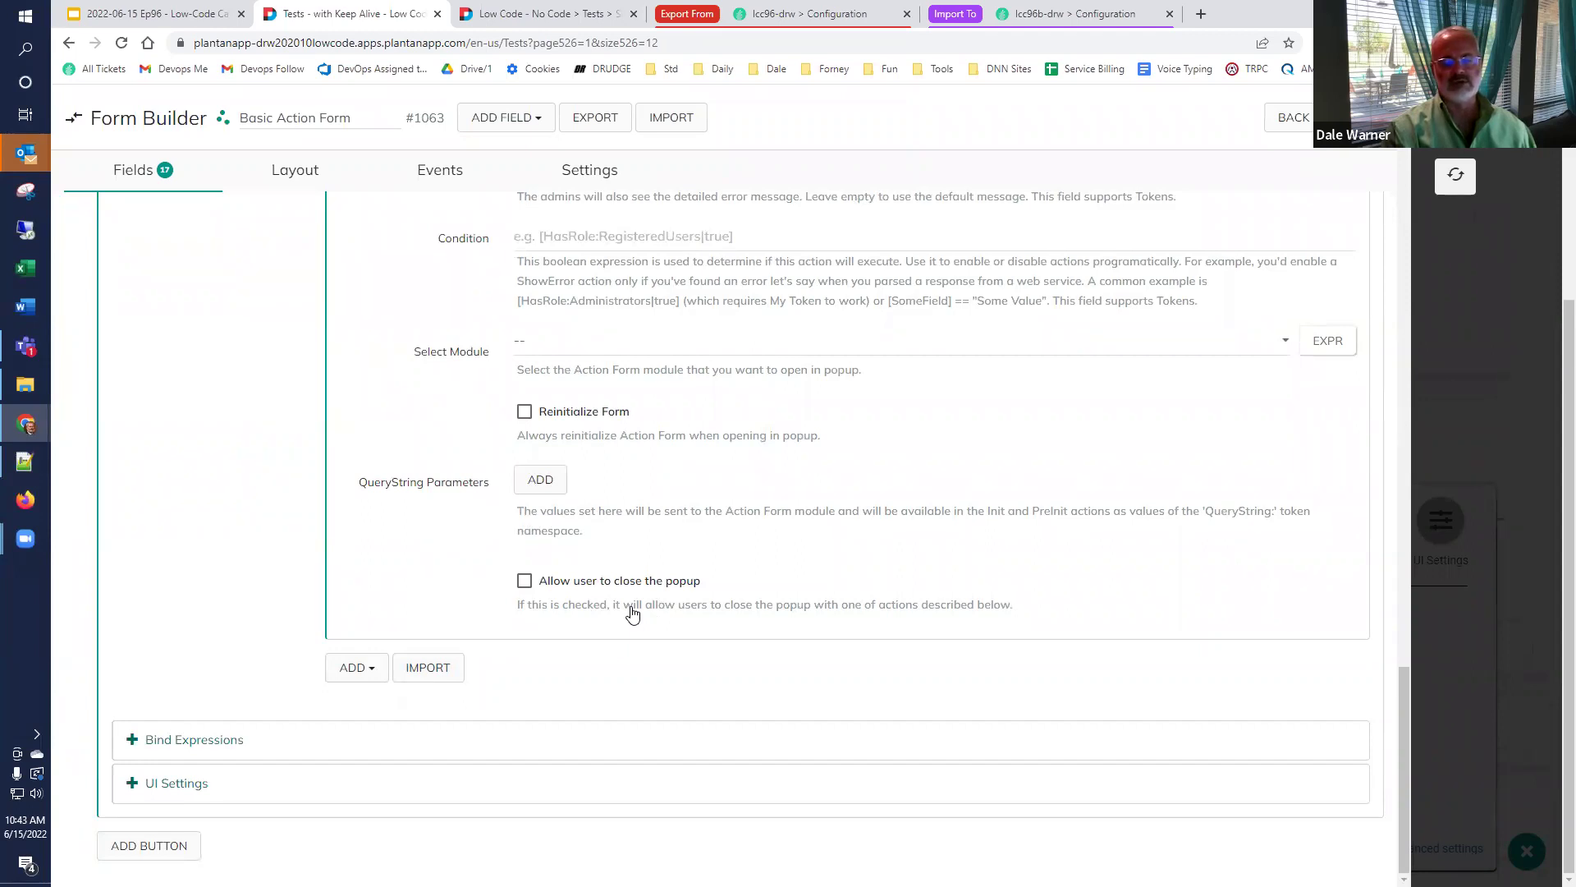
{"action": "left_click", "coordinate": [524, 582]}
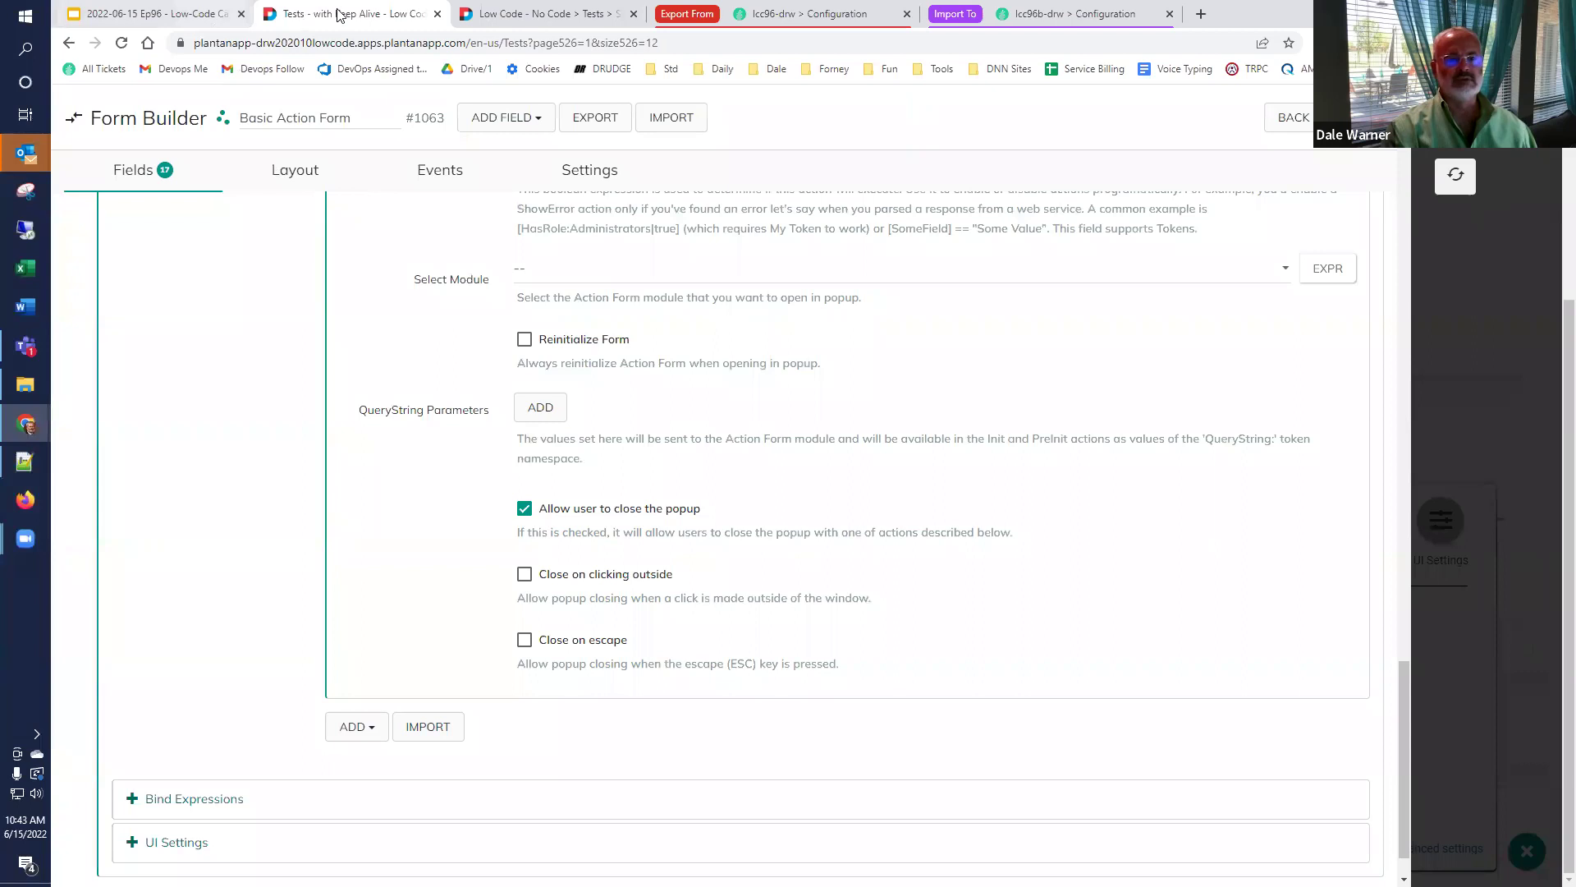
{"action": "left_click", "coordinate": [156, 14]}
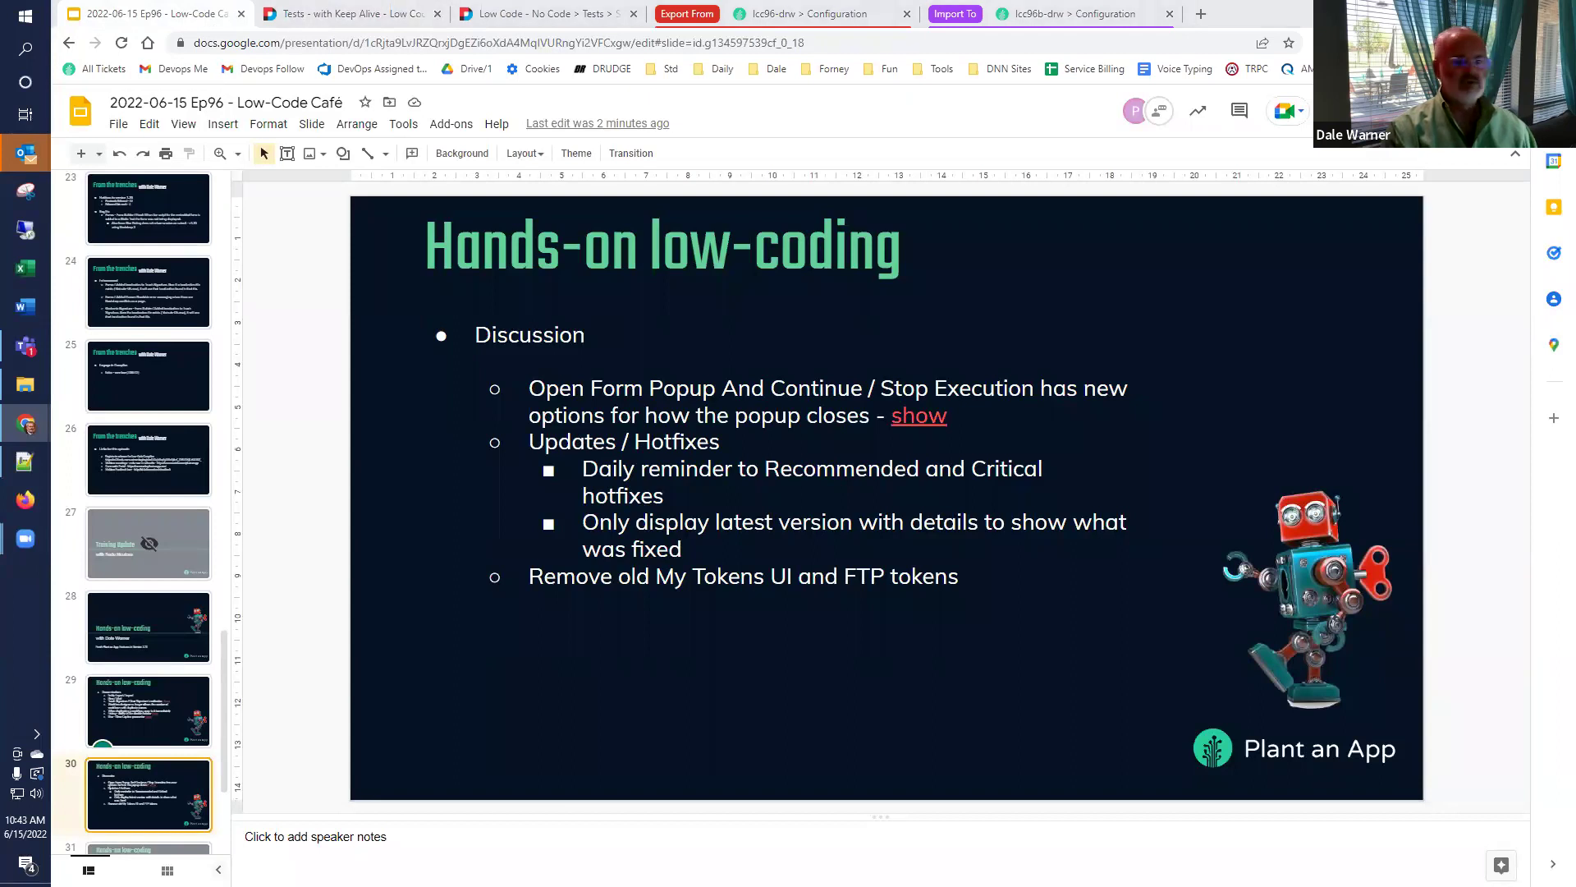
Close the Form Builder and view the Hotfixes list on the Configuration Updates page.
{"action": "left_click", "coordinate": [425, 12]}
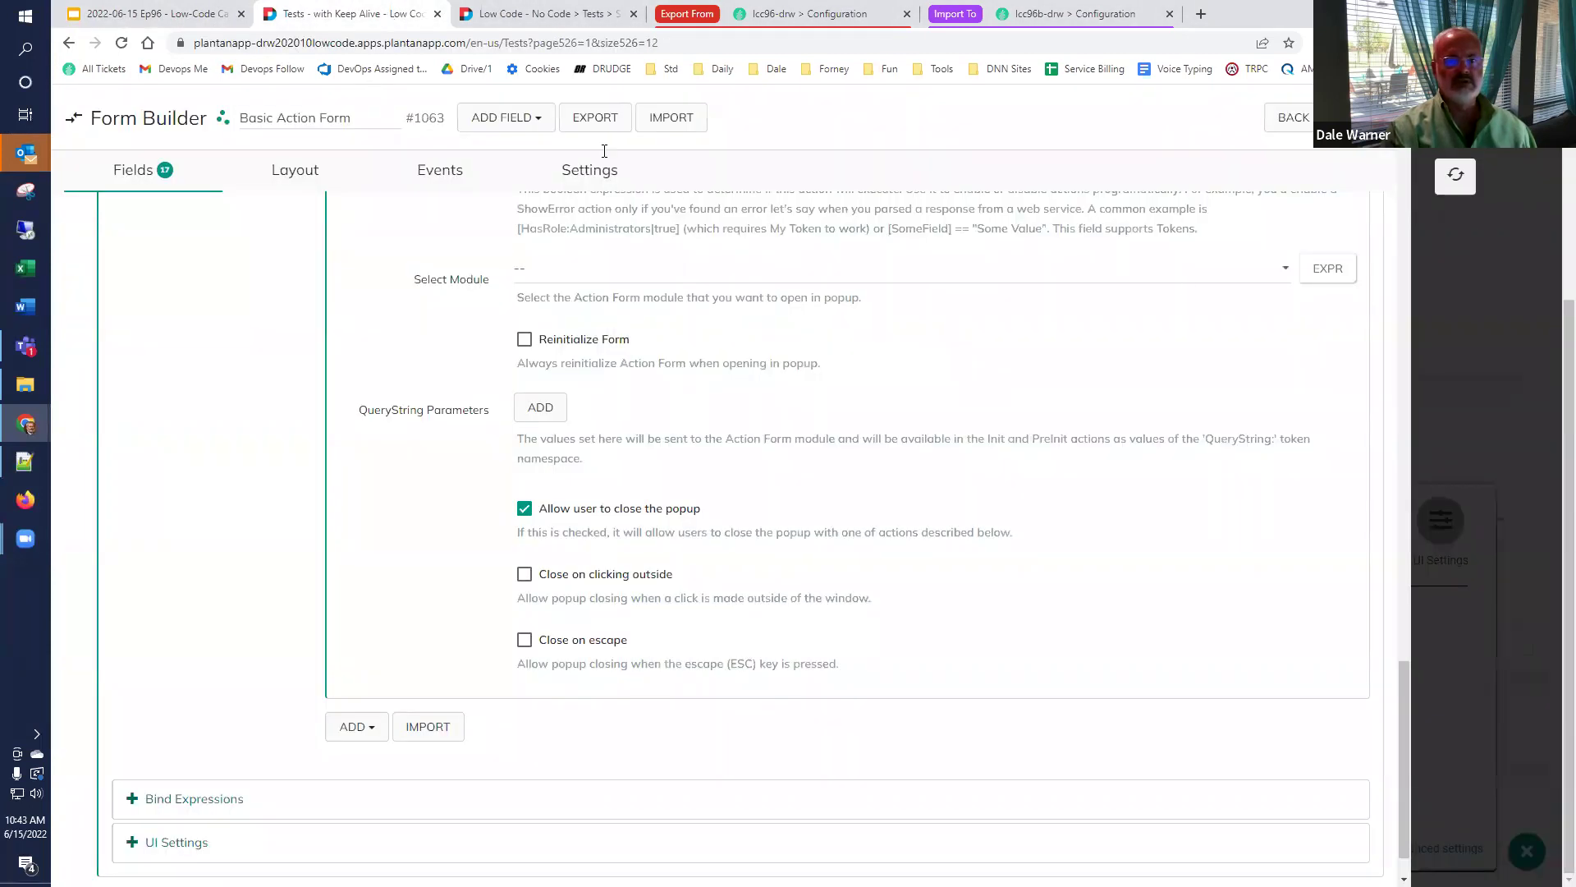
{"action": "left_click", "coordinate": [1456, 174]}
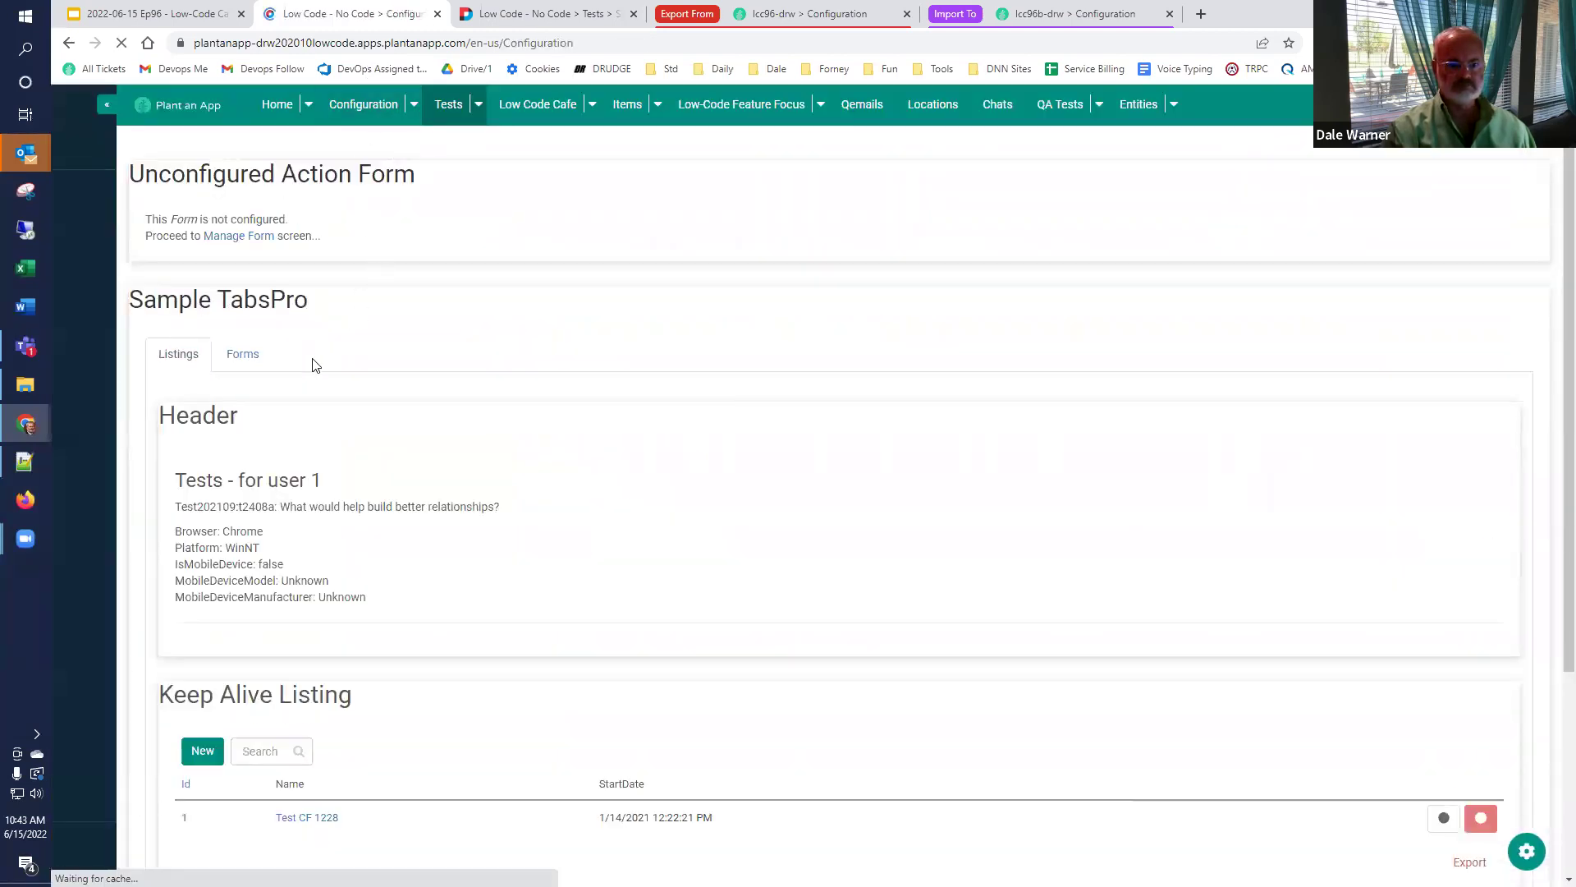
{"action": "left_click", "coordinate": [210, 649]}
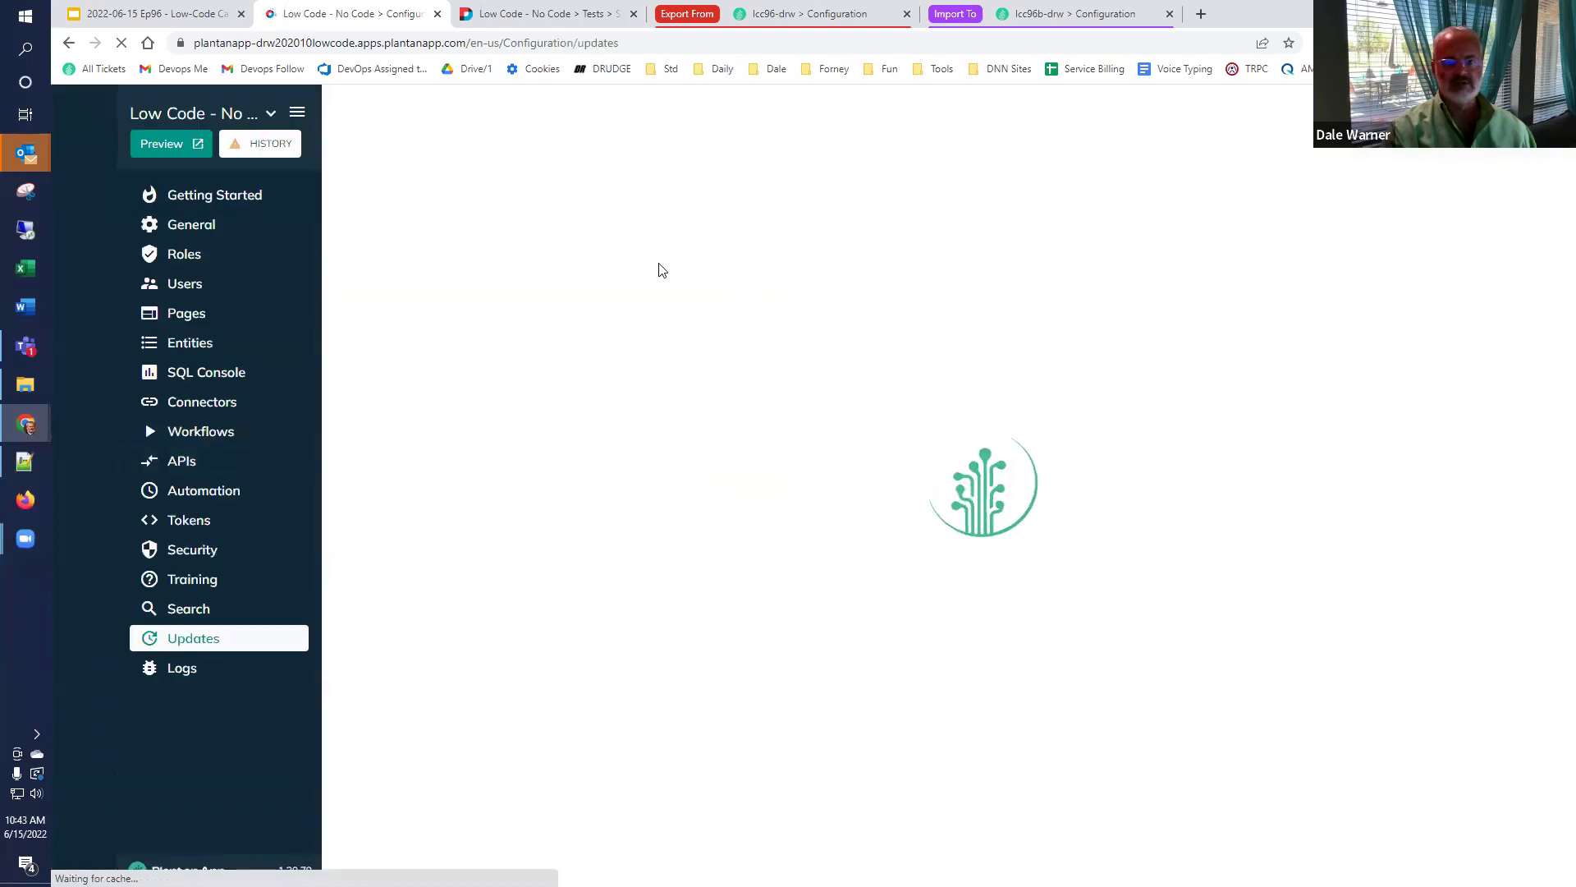
{"action": "left_click", "coordinate": [868, 178]}
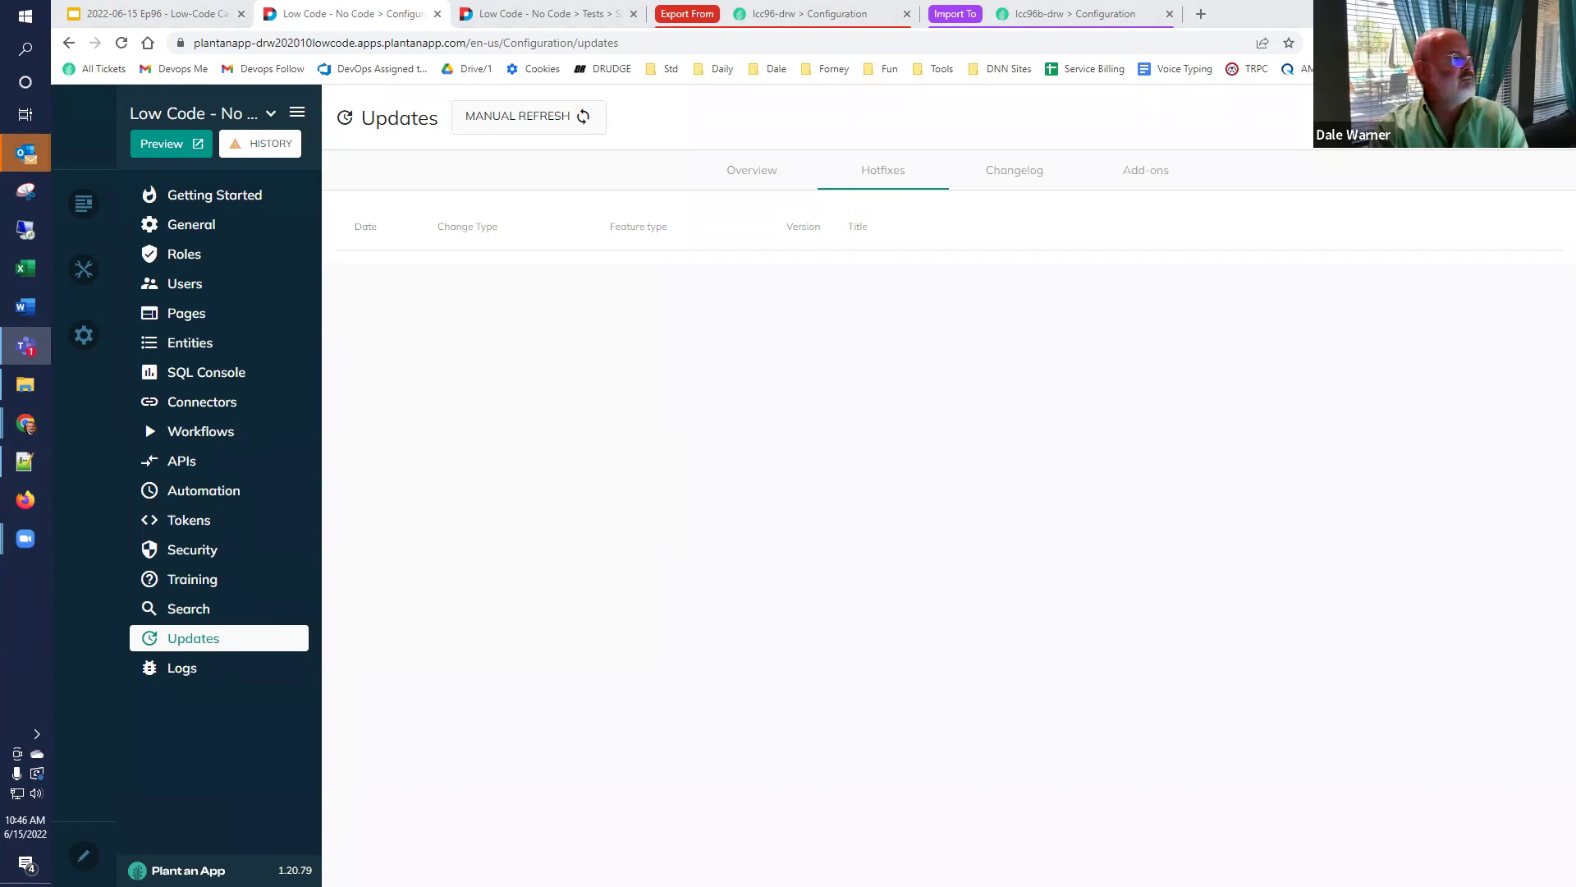
Go back to the Discussion slide in Google Slides and place the cursor in its bullet text.
{"action": "key", "text": "alt+Tab"}
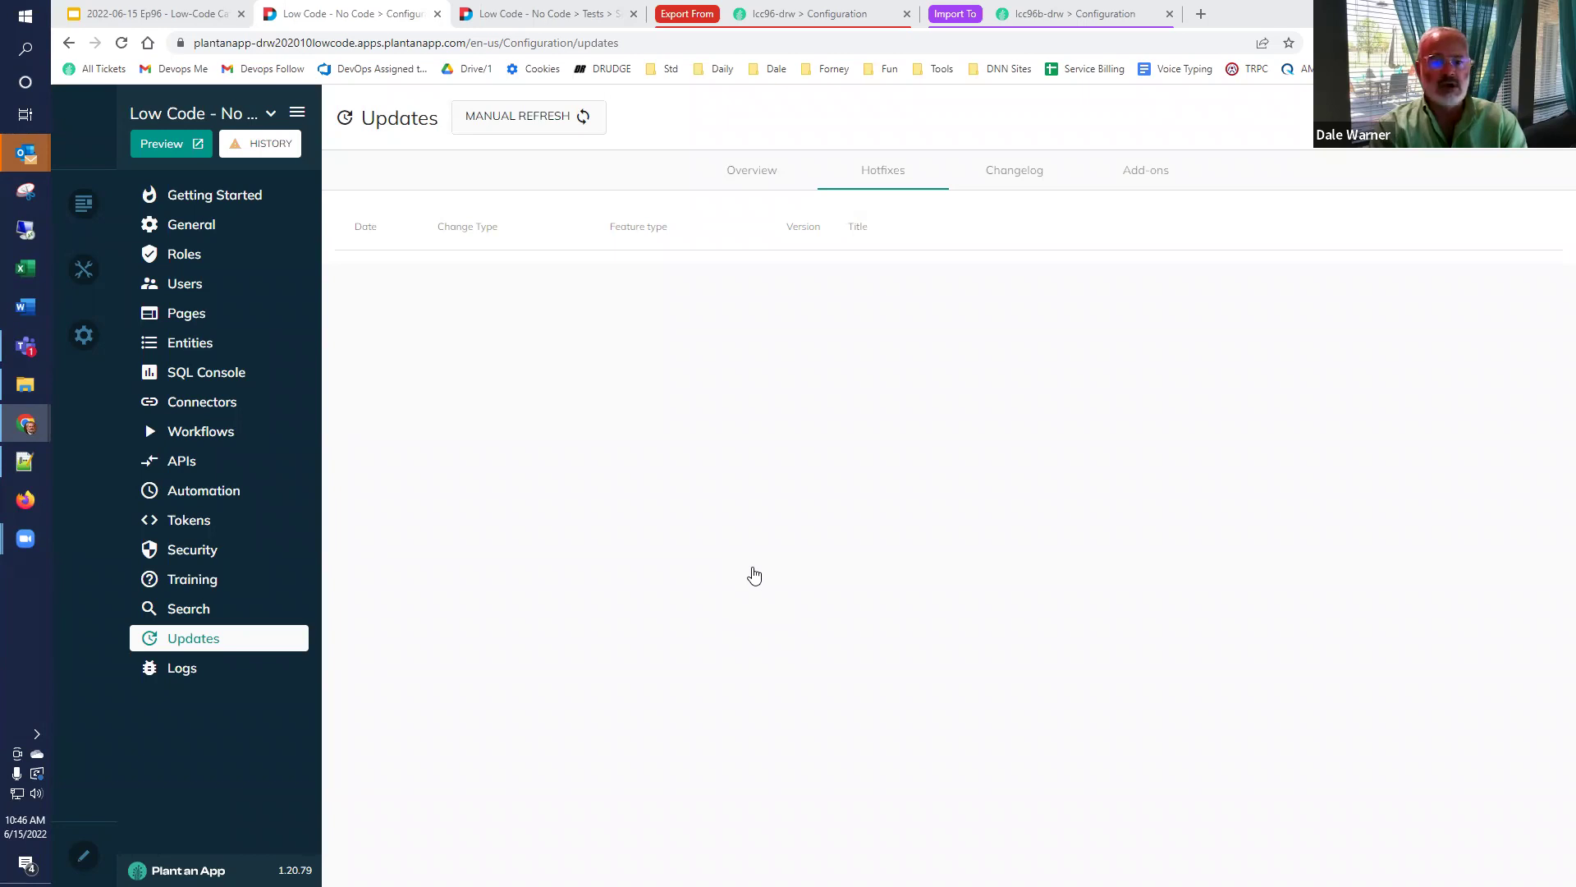
{"action": "left_click", "coordinate": [177, 22]}
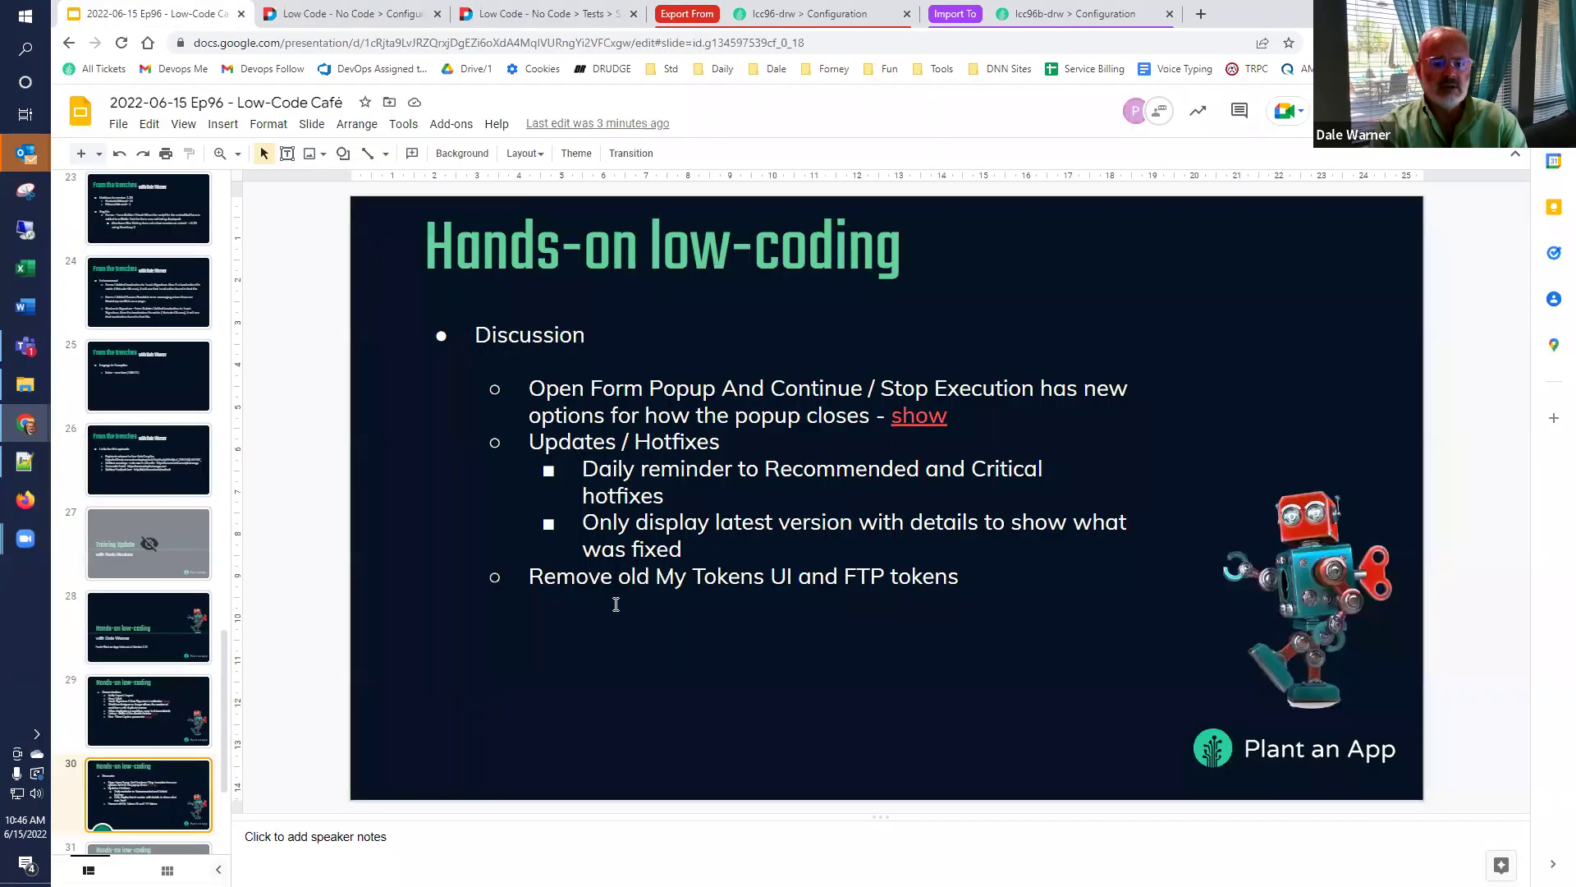
{"action": "left_click", "coordinate": [739, 549]}
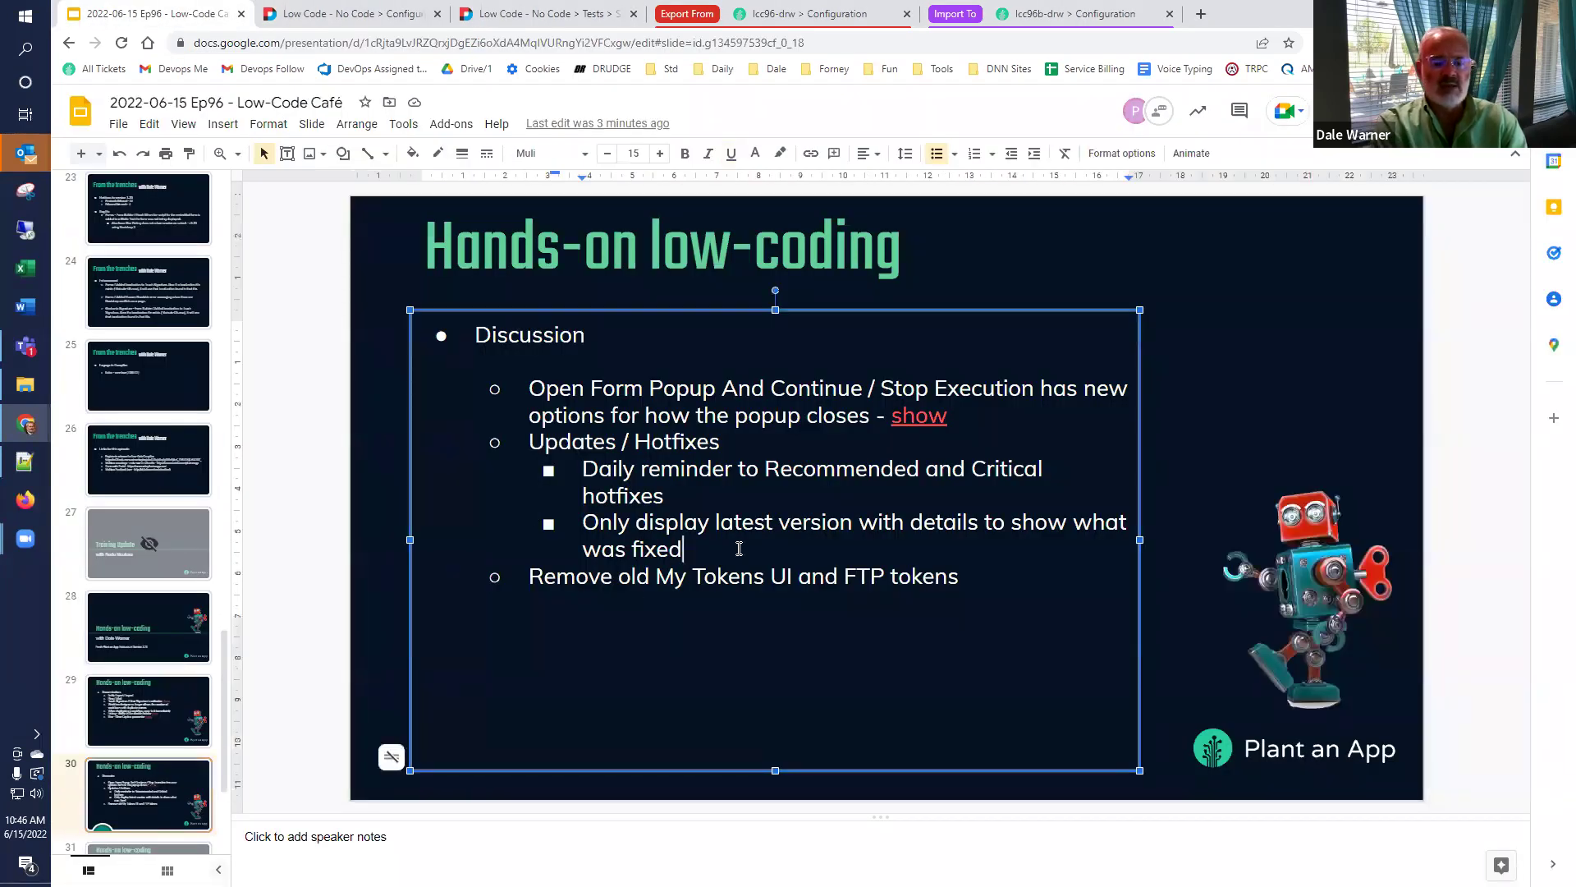